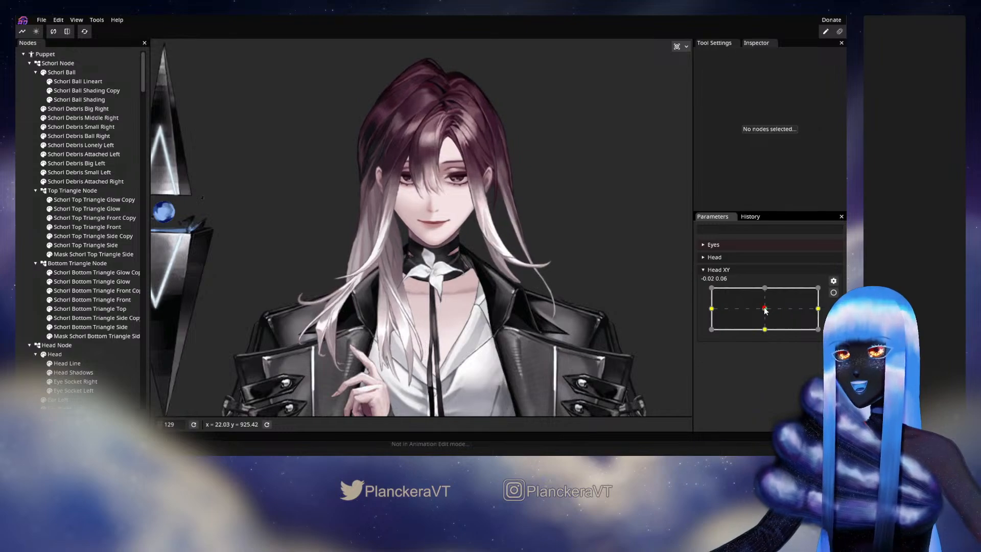
Preview the head turn, set Head XY to its 1.00, 0.00 keypoint and arm the parameter for editing.
{"action": "left_click_drag", "start_coordinate": [826, 308], "coordinate": [761, 309]}
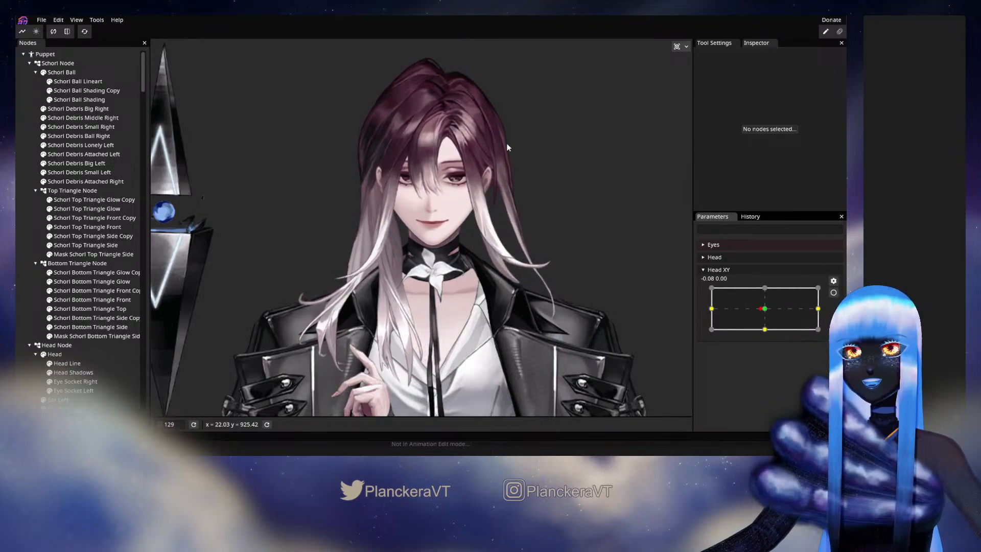
{"action": "scroll", "coordinate": [440, 89], "scroll_direction": "up", "scroll_amount": 5}
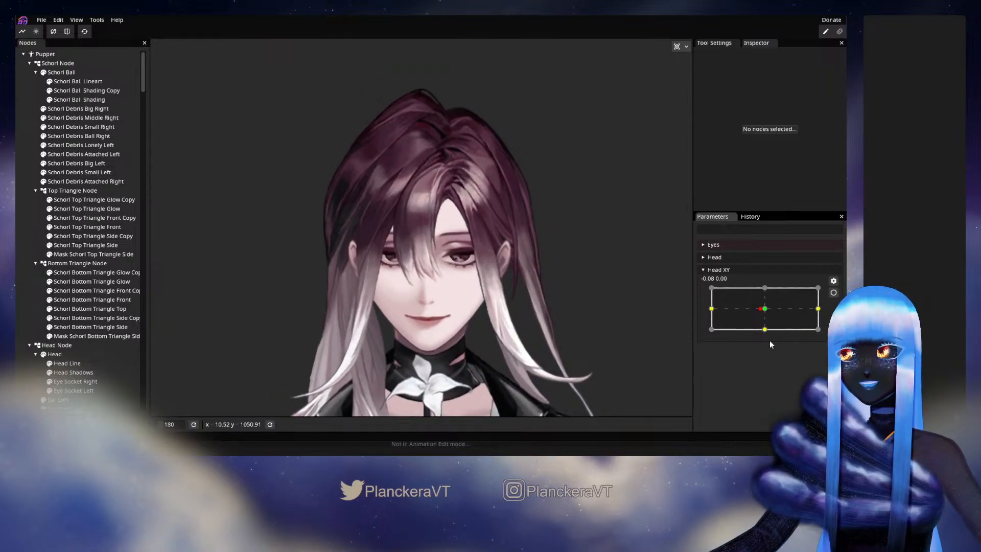
{"action": "left_click_drag", "start_coordinate": [761, 310], "coordinate": [823, 313]}
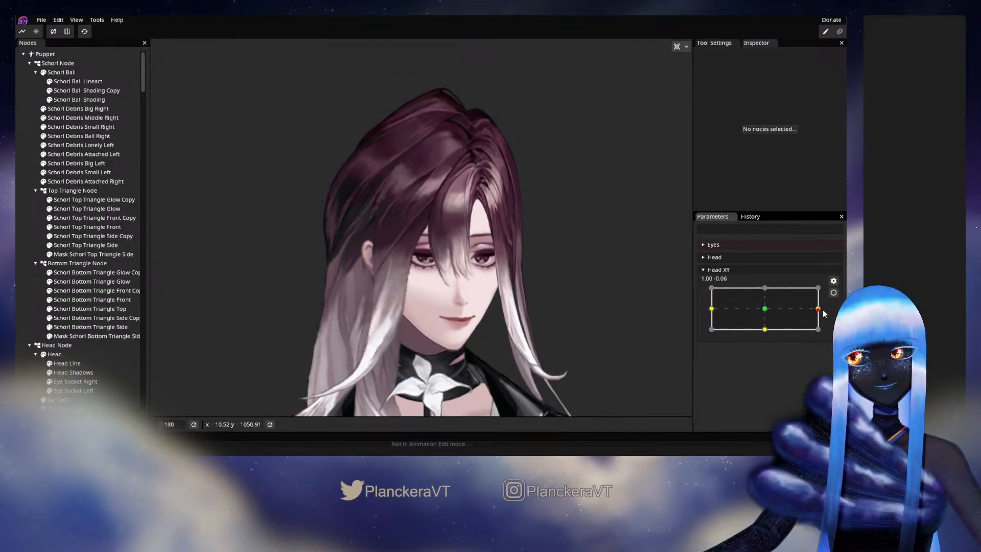
{"action": "left_click", "coordinate": [834, 294]}
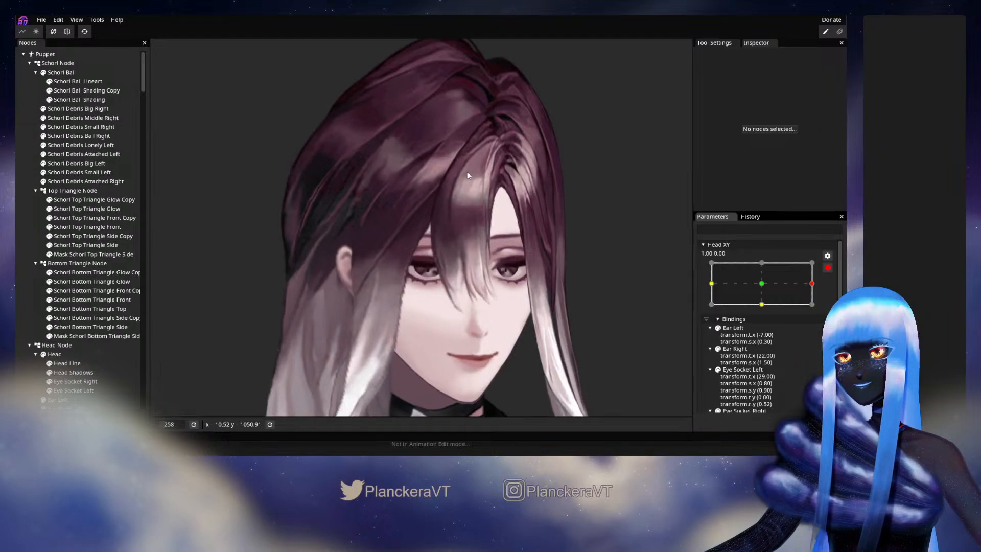
{"action": "scroll", "coordinate": [390, 250], "scroll_direction": "up", "scroll_amount": 3}
{"action": "scroll", "coordinate": [390, 246], "scroll_direction": "up", "scroll_amount": 2}
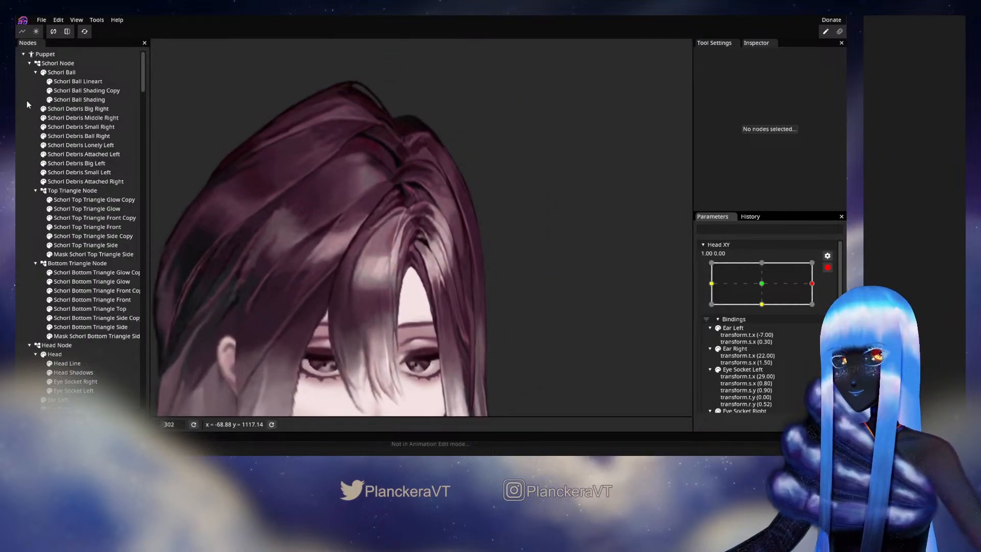
Collapse the Schorl Node and the node groups below the Head Node, leaving the Hair MeshGroup parts listed.
{"action": "left_click", "coordinate": [29, 63]}
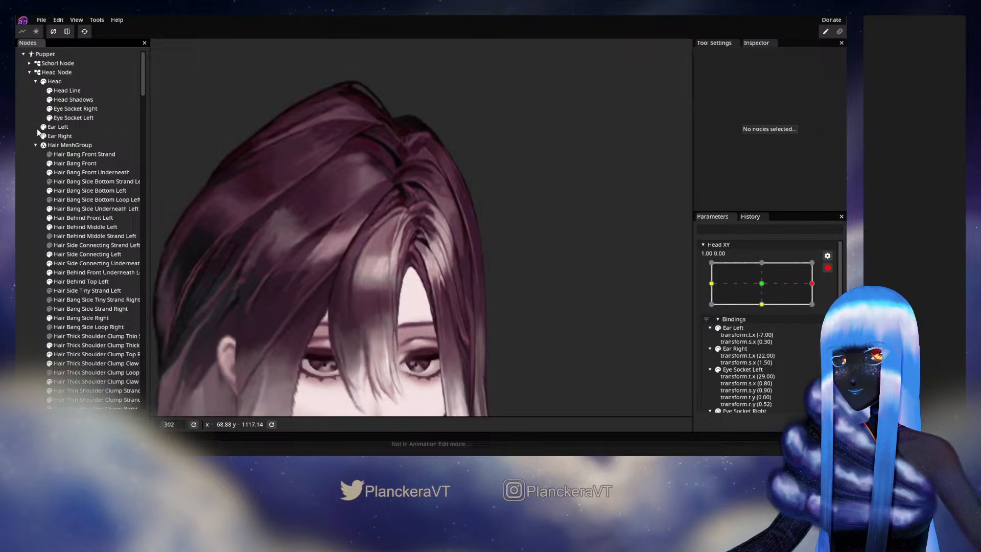
{"action": "left_click", "coordinate": [32, 80]}
{"action": "scroll", "coordinate": [90, 209], "scroll_direction": "down", "scroll_amount": 10}
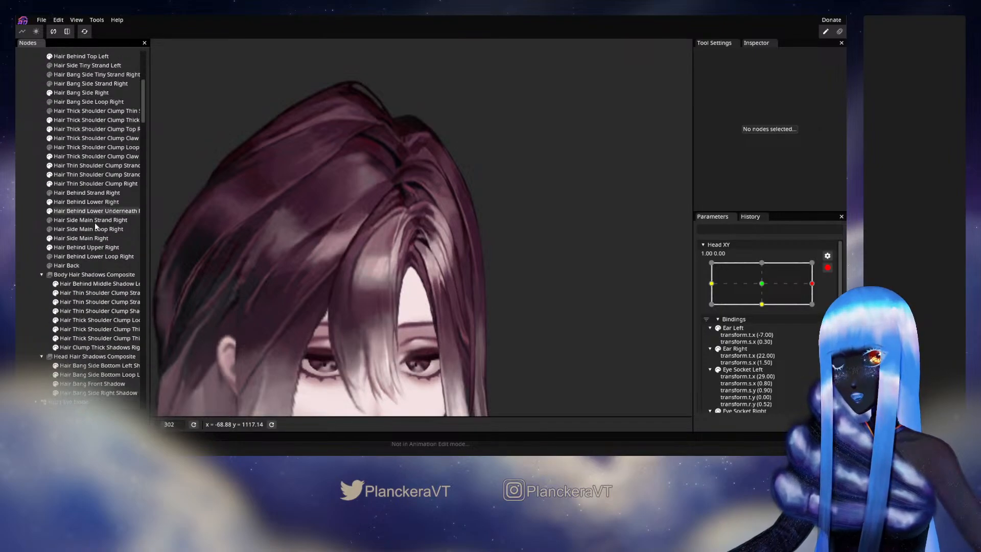
{"action": "scroll", "coordinate": [70, 263], "scroll_direction": "down", "scroll_amount": 2}
{"action": "left_click", "coordinate": [35, 205]}
{"action": "left_click", "coordinate": [35, 214]}
{"action": "left_click", "coordinate": [36, 223]}
{"action": "left_click", "coordinate": [35, 232]}
{"action": "left_click", "coordinate": [29, 241]}
{"action": "scroll", "coordinate": [79, 245], "scroll_direction": "up", "scroll_amount": 10}
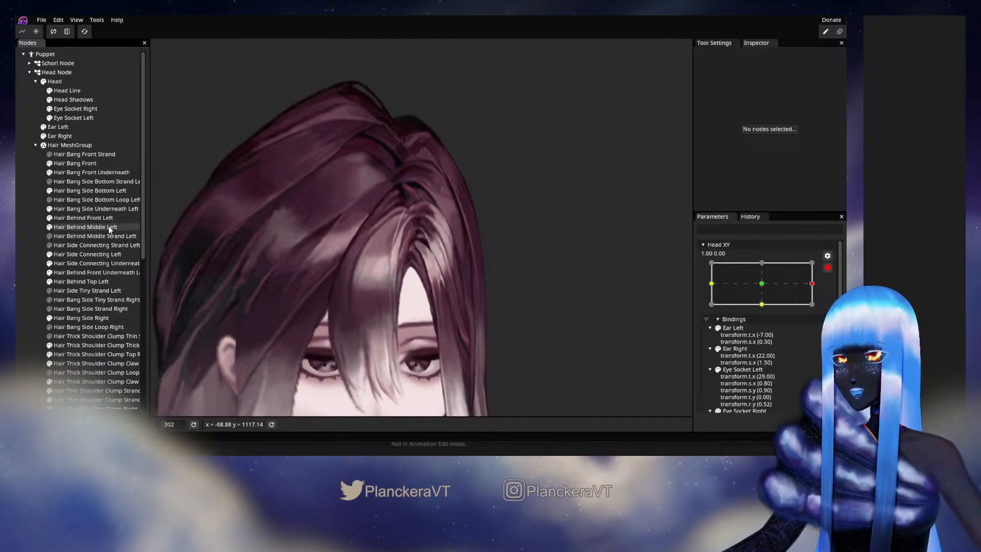
{"action": "scroll", "coordinate": [109, 228], "scroll_direction": "down", "scroll_amount": 2}
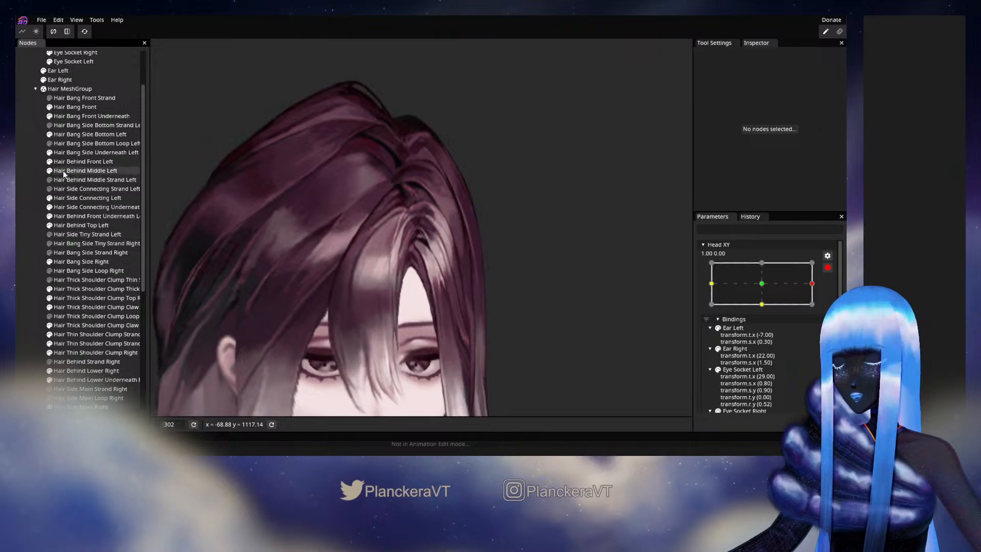
Adjust the mesh vertices along the inner curve of Hair Behind Front Left for the Head XY 1.00, 0.00 pose.
{"action": "left_click", "coordinate": [65, 164]}
{"action": "scroll", "coordinate": [335, 222], "scroll_direction": "up", "scroll_amount": 2}
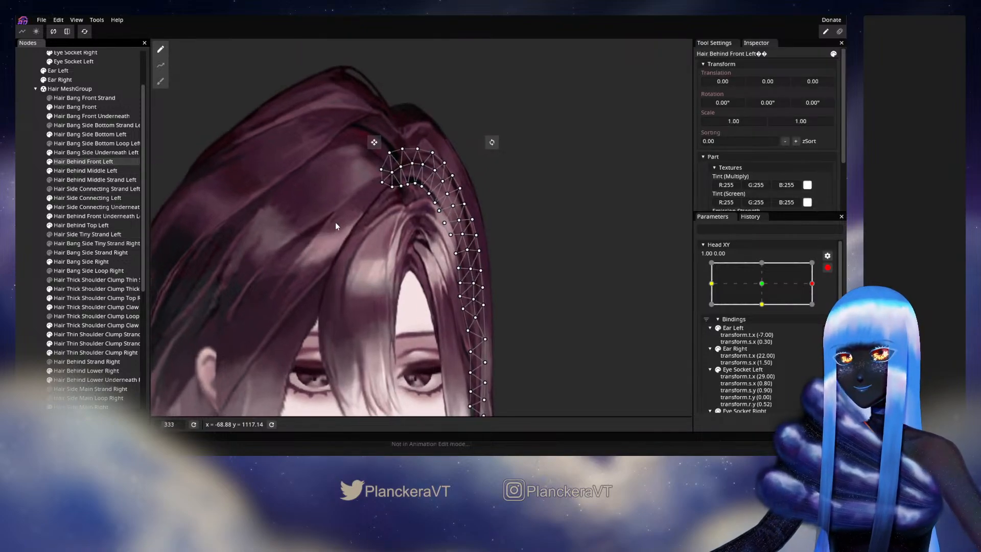
{"action": "scroll", "coordinate": [335, 221], "scroll_direction": "up", "scroll_amount": 5}
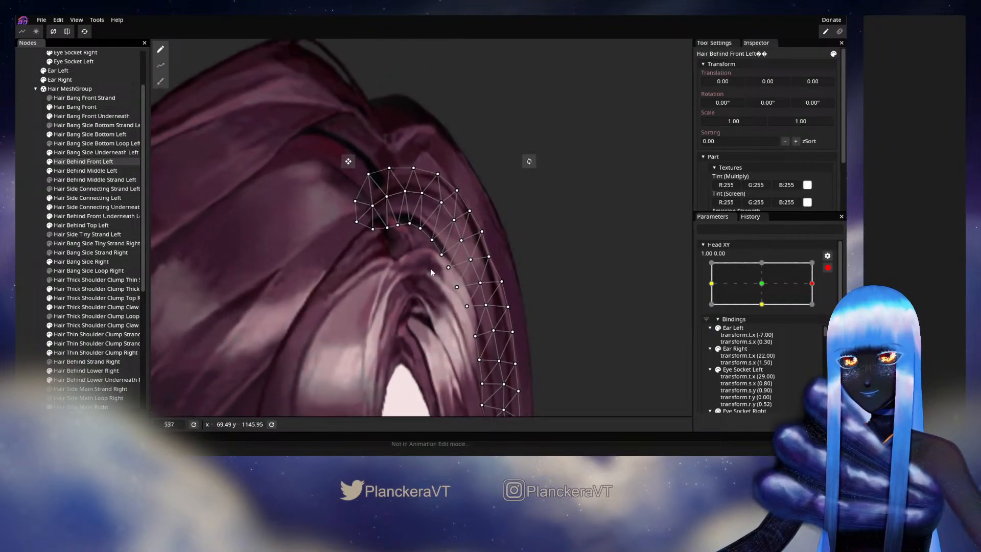
{"action": "scroll", "coordinate": [422, 245], "scroll_direction": "up", "scroll_amount": 1}
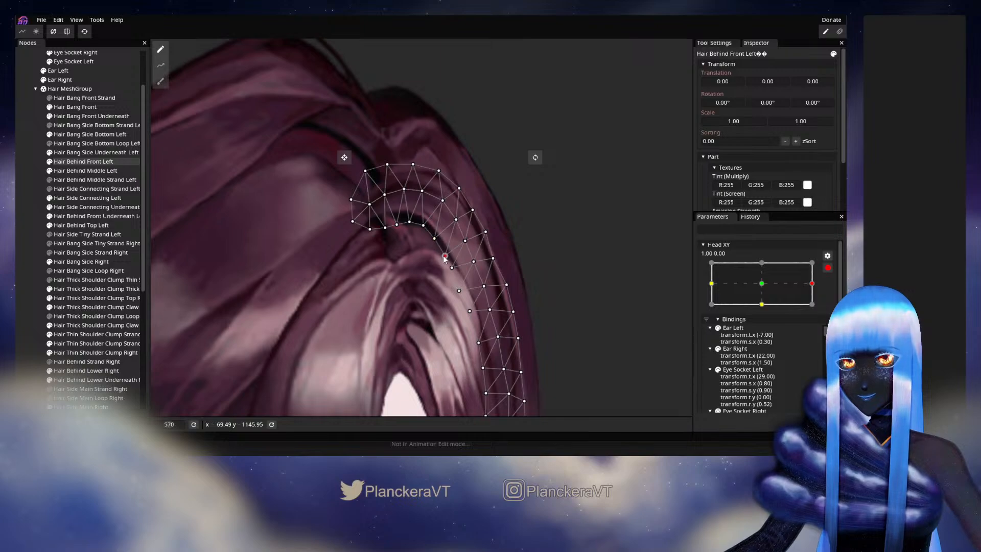
{"action": "left_click", "coordinate": [32, 235]}
{"action": "scroll", "coordinate": [408, 261], "scroll_direction": "down", "scroll_amount": 2}
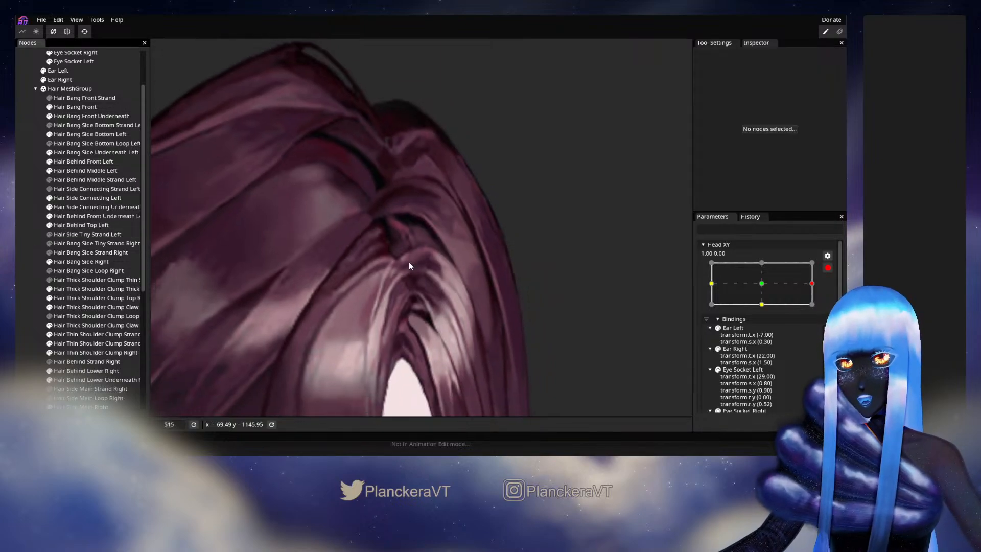
{"action": "scroll", "coordinate": [408, 262], "scroll_direction": "down", "scroll_amount": 1}
{"action": "scroll", "coordinate": [432, 248], "scroll_direction": "down", "scroll_amount": 2}
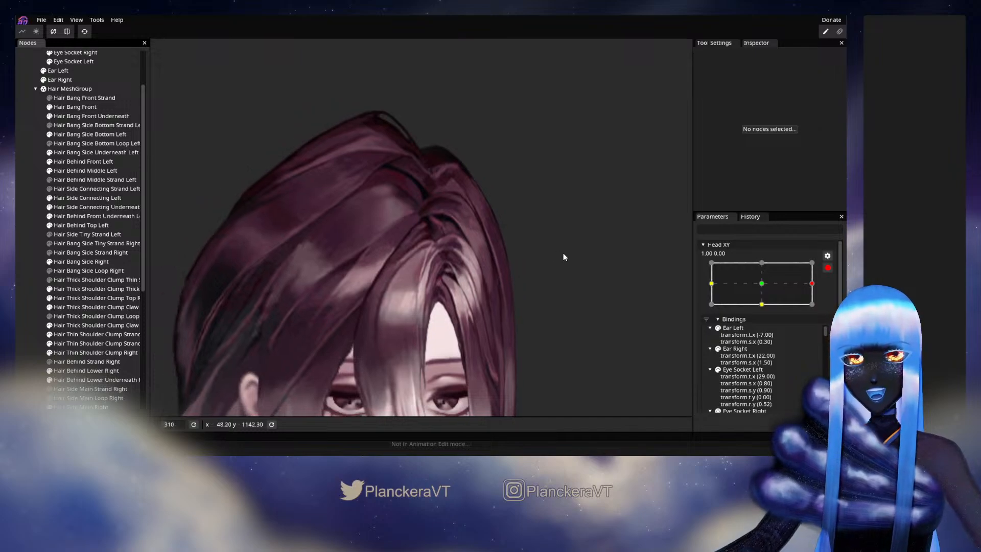
Disarm Head XY and preview the hair while turning the head towards centre and back to 1.00.
{"action": "left_click", "coordinate": [829, 269]}
{"action": "left_click_drag", "start_coordinate": [818, 308], "coordinate": [776, 310]}
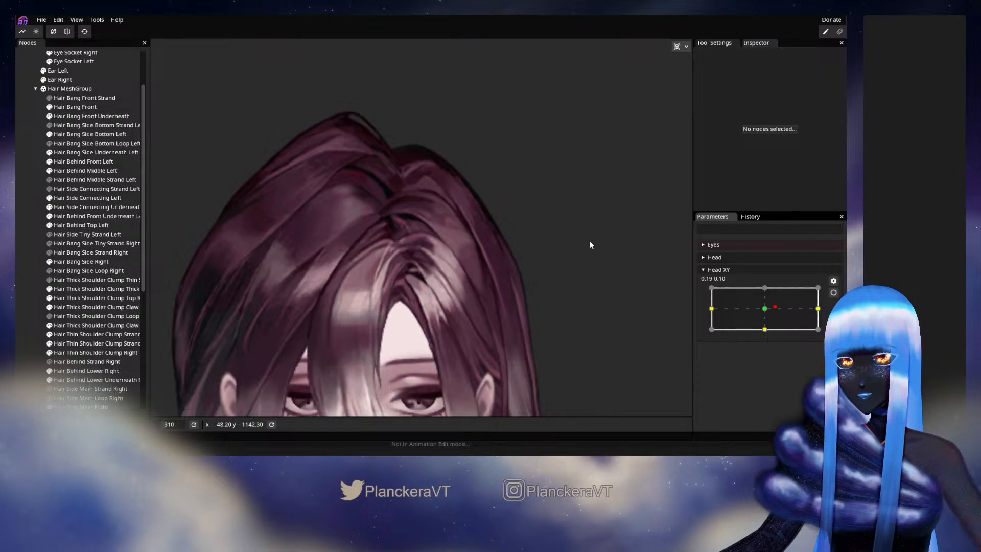
{"action": "left_click_drag", "start_coordinate": [775, 307], "coordinate": [819, 308]}
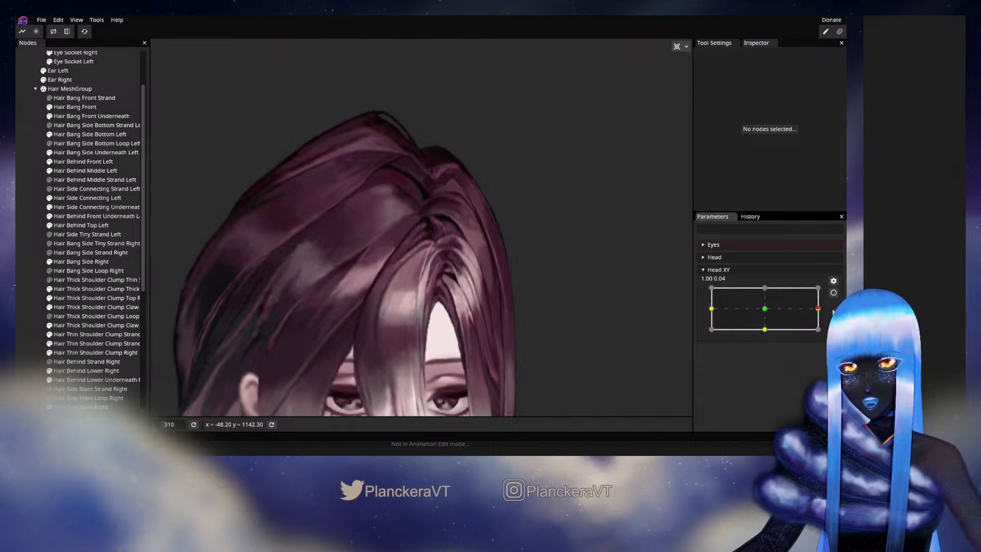
{"action": "mouse_move", "coordinate": [818, 309]}
{"action": "left_mouse_down"}
{"action": "mouse_move", "coordinate": [762, 310]}
{"action": "mouse_move", "coordinate": [818, 308]}
{"action": "left_mouse_up"}
Rearm Head XY at 1.00, 0.00 and reposition the Hair Behind Front Left vertices near the parting.
{"action": "left_click", "coordinate": [833, 292]}
{"action": "scroll", "coordinate": [448, 300], "scroll_direction": "up", "scroll_amount": 5}
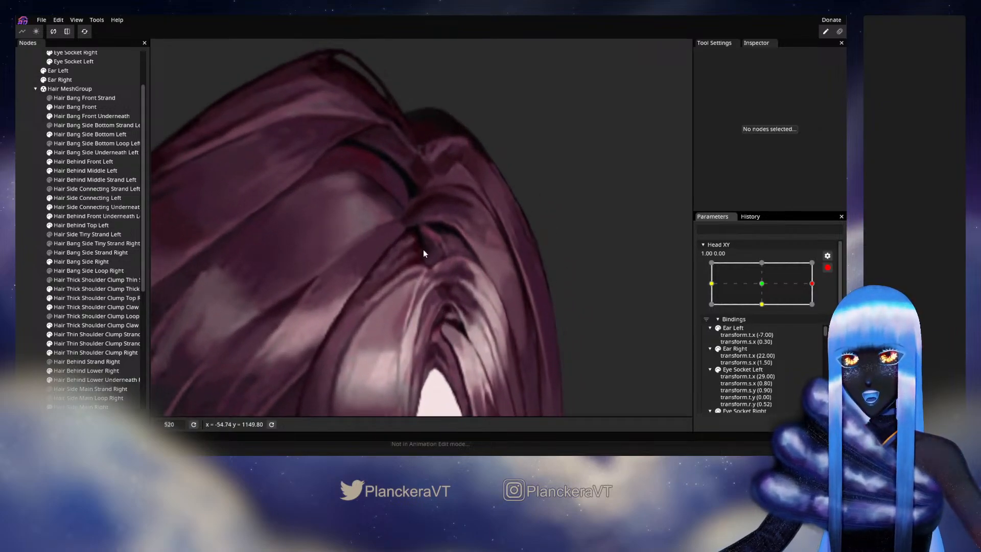
{"action": "left_click", "coordinate": [76, 163]}
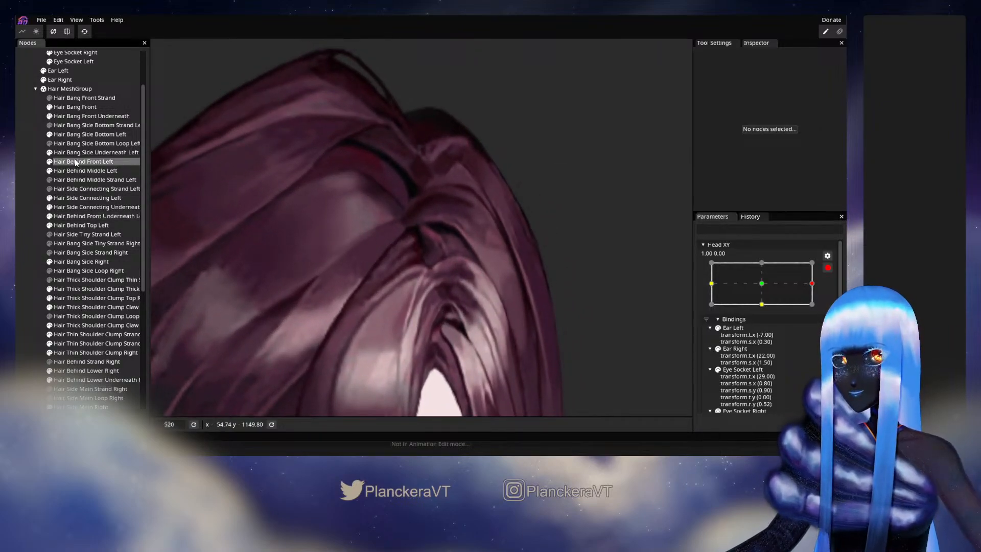
{"action": "scroll", "coordinate": [471, 253], "scroll_direction": "up", "scroll_amount": 1}
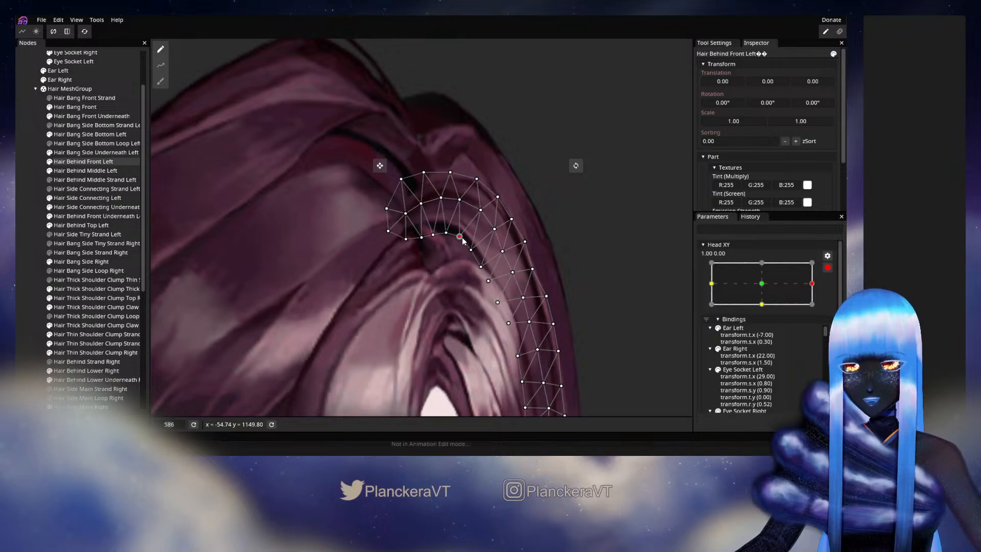
{"action": "left_click", "coordinate": [470, 249]}
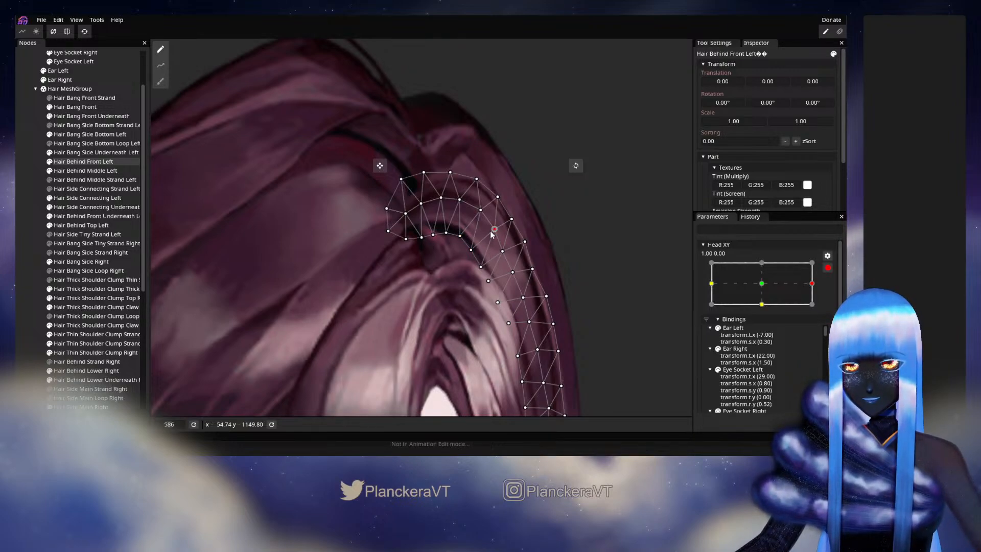
{"action": "left_click", "coordinate": [18, 241]}
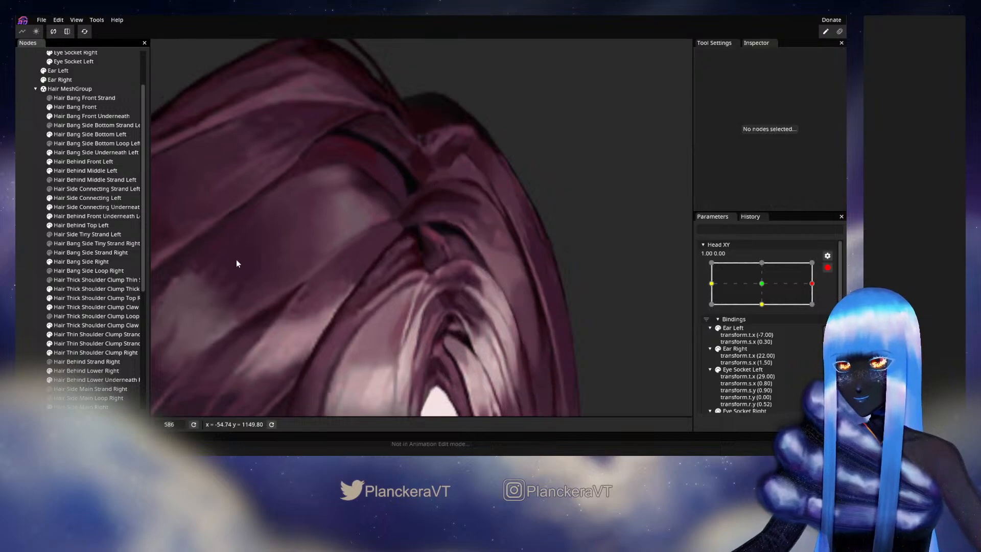
Disarm Head XY and check the reshaped hair near the parting around the 1.00 position.
{"action": "left_click", "coordinate": [827, 268]}
{"action": "scroll", "coordinate": [532, 357], "scroll_direction": "down", "scroll_amount": 3}
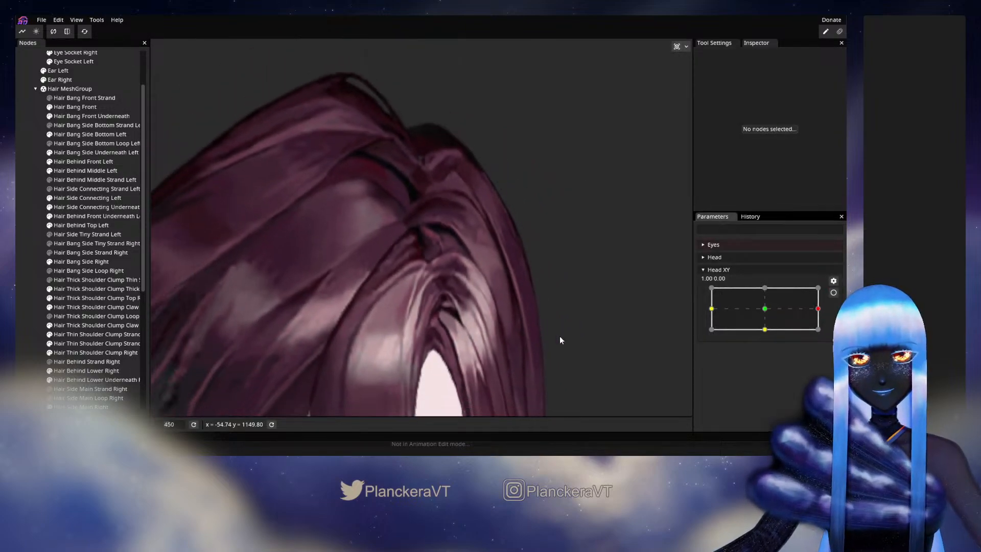
{"action": "mouse_move", "coordinate": [818, 309]}
{"action": "left_mouse_down"}
{"action": "mouse_move", "coordinate": [765, 310]}
{"action": "mouse_move", "coordinate": [809, 315]}
{"action": "mouse_move", "coordinate": [765, 318]}
{"action": "mouse_move", "coordinate": [823, 314]}
{"action": "left_mouse_up"}
Refine the top inner vertices of Hair Behind Front Left with Head XY armed at 1.00, 0.00, and preview the pose disarmed.
{"action": "left_click", "coordinate": [833, 294]}
{"action": "left_click", "coordinate": [76, 162]}
{"action": "scroll", "coordinate": [460, 240], "scroll_direction": "up", "scroll_amount": 2}
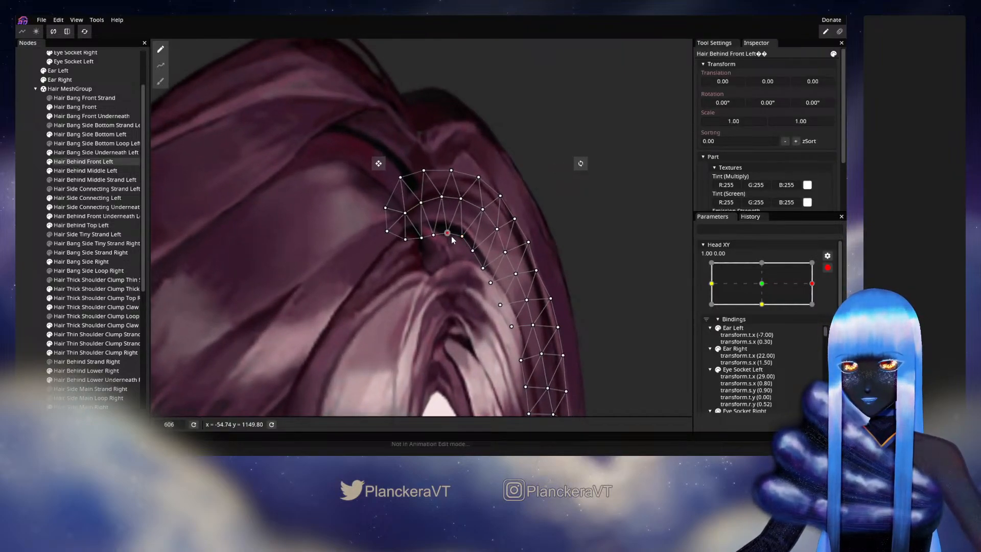
{"action": "left_click", "coordinate": [32, 237]}
{"action": "scroll", "coordinate": [563, 290], "scroll_direction": "down", "scroll_amount": 2}
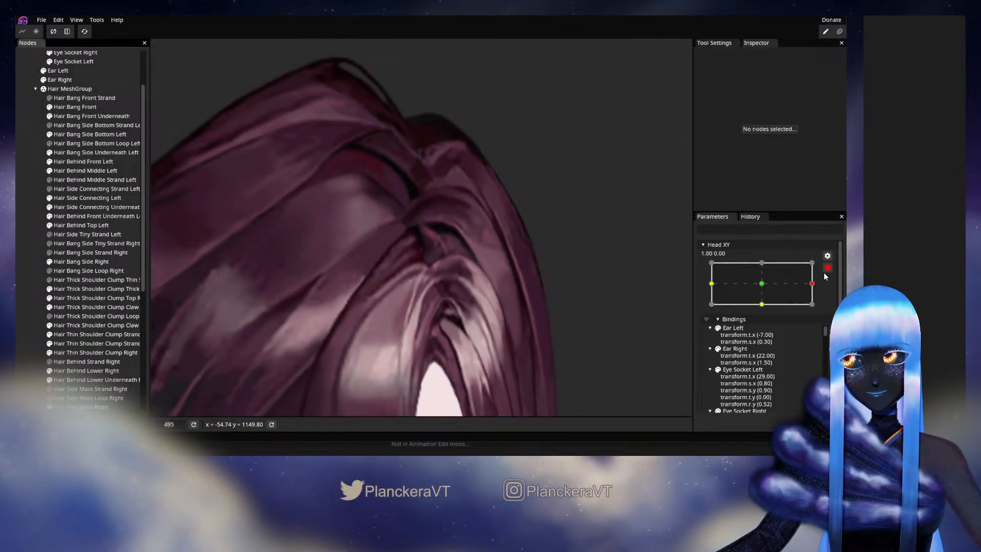
{"action": "left_click", "coordinate": [828, 268]}
{"action": "mouse_move", "coordinate": [818, 309]}
{"action": "left_mouse_down"}
{"action": "mouse_move", "coordinate": [767, 309]}
{"action": "mouse_move", "coordinate": [818, 310]}
{"action": "left_mouse_up"}
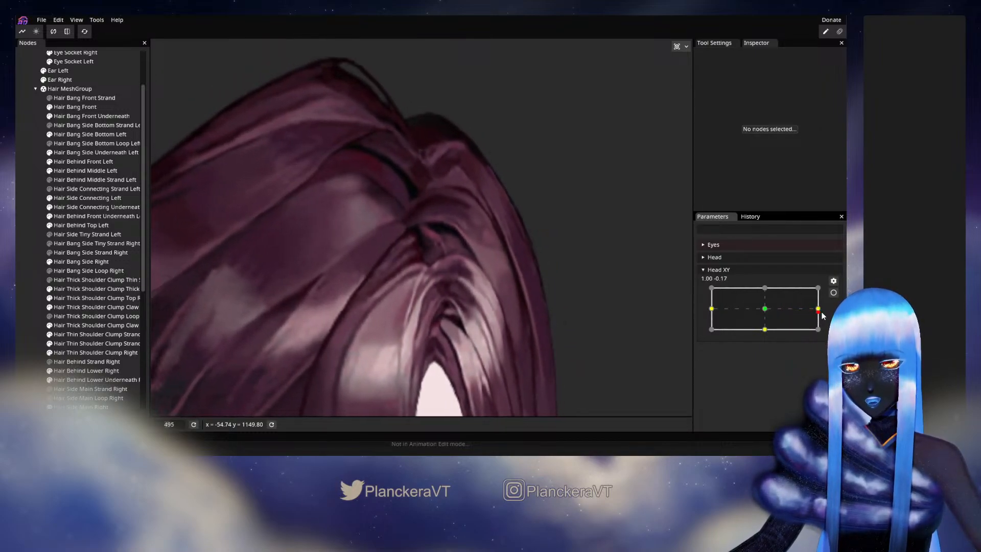
Rearm Head XY and fine-tune the Hair Behind Front Left vertex where the inner curve bends downward.
{"action": "left_click", "coordinate": [833, 292]}
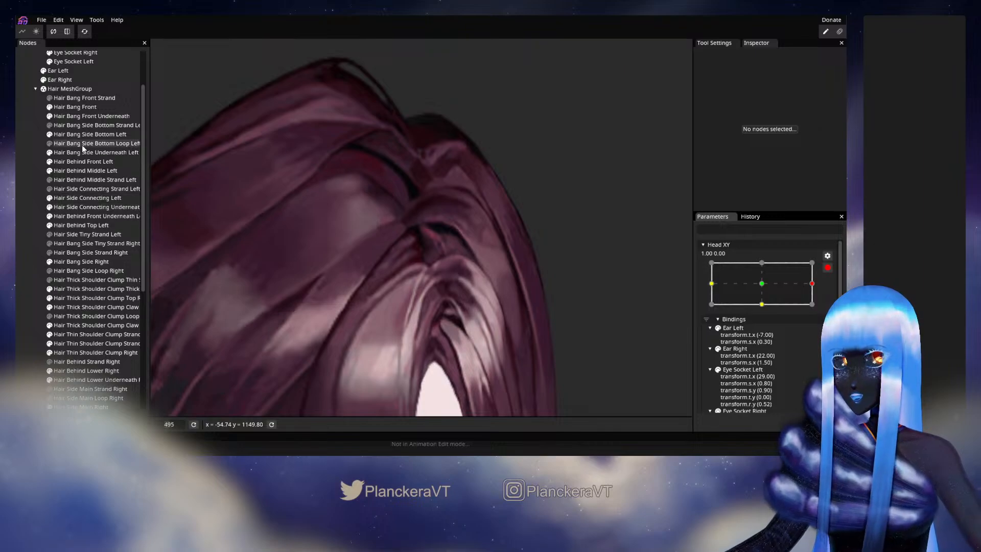
{"action": "left_click", "coordinate": [78, 162]}
{"action": "scroll", "coordinate": [443, 294], "scroll_direction": "up", "scroll_amount": 5}
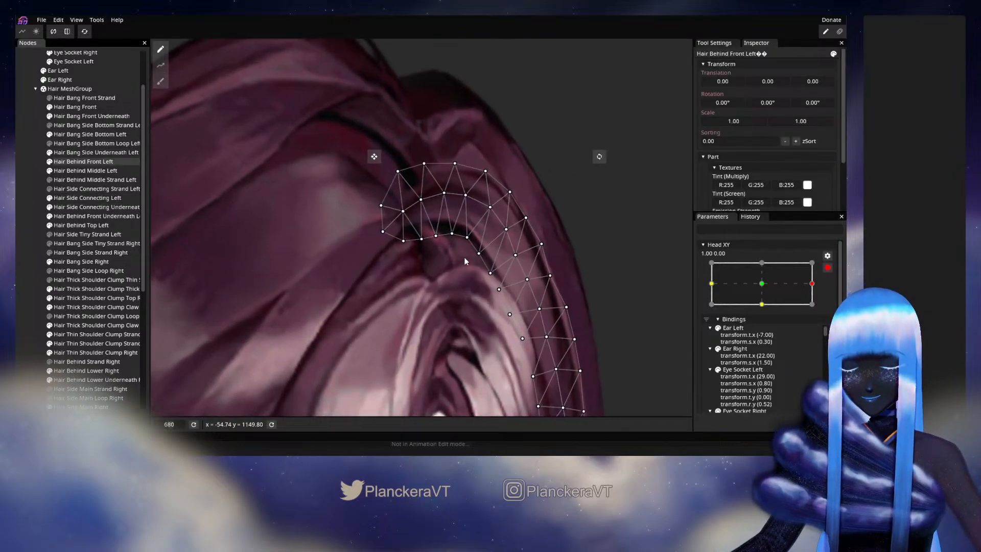
{"action": "left_click", "coordinate": [465, 238]}
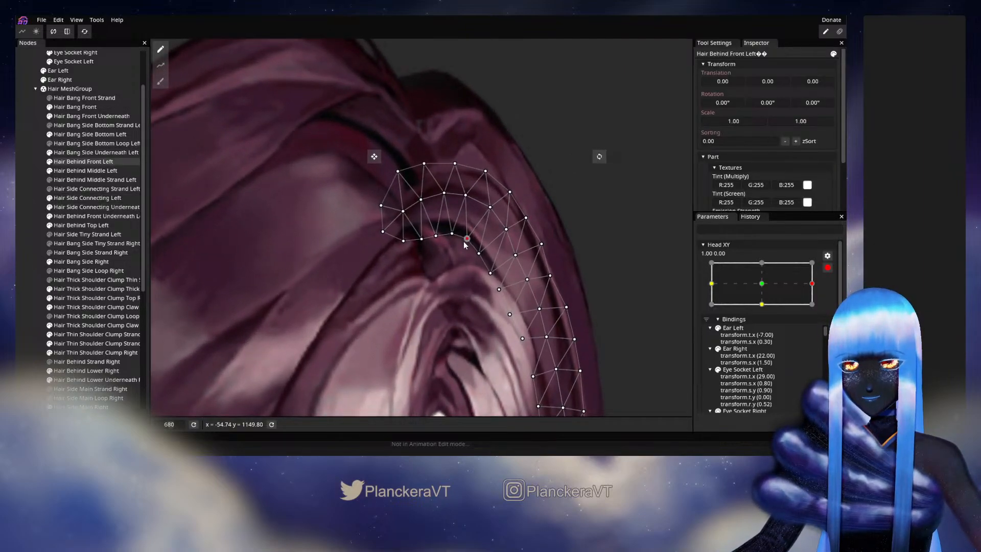
{"action": "left_click", "coordinate": [33, 214]}
{"action": "scroll", "coordinate": [449, 319], "scroll_direction": "down", "scroll_amount": 3}
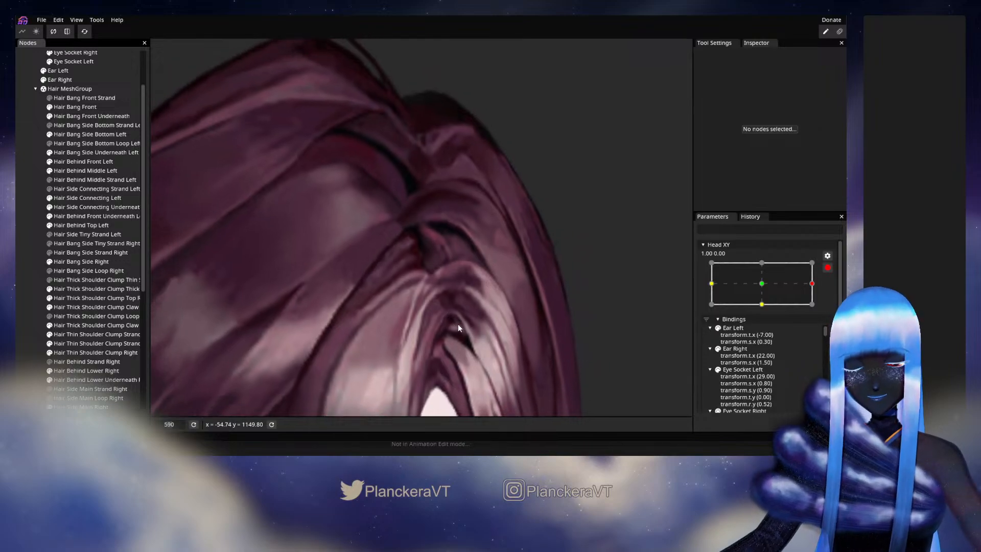
{"action": "scroll", "coordinate": [479, 320], "scroll_direction": "down", "scroll_amount": 2}
Disarm Head XY and compare the hair between a nearly centred head and the full 1.00 turn.
{"action": "left_click", "coordinate": [828, 267]}
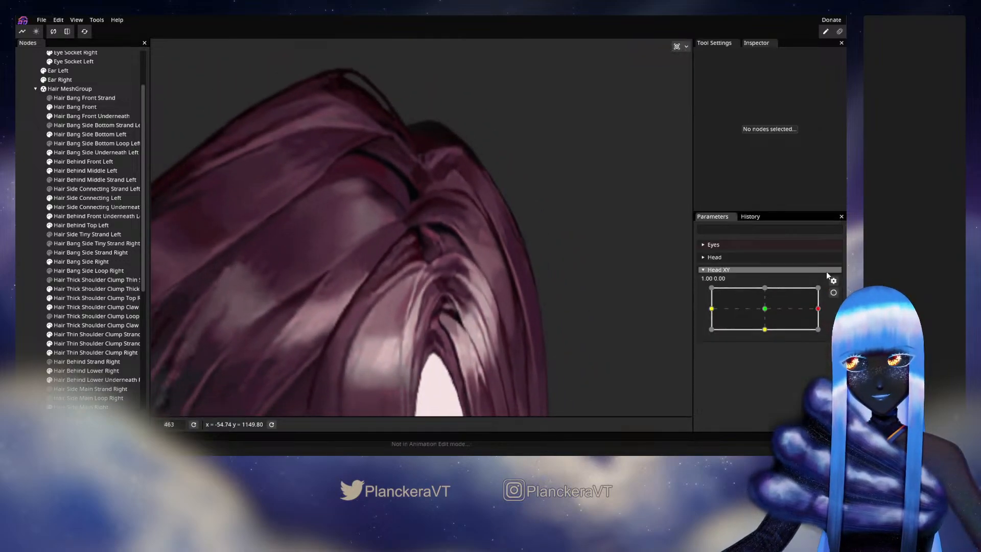
{"action": "left_click_drag", "start_coordinate": [819, 311], "coordinate": [788, 307]}
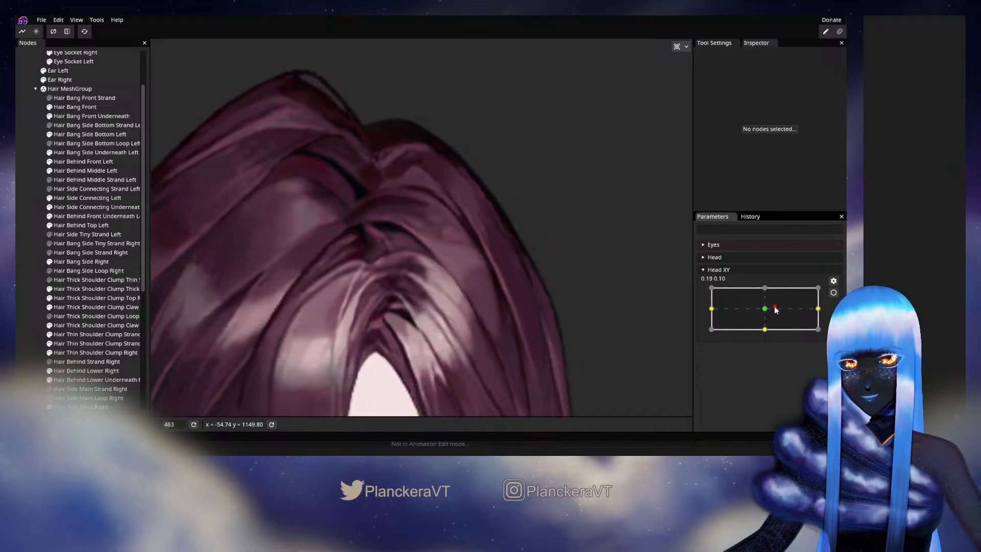
{"action": "left_click_drag", "start_coordinate": [787, 316], "coordinate": [822, 316]}
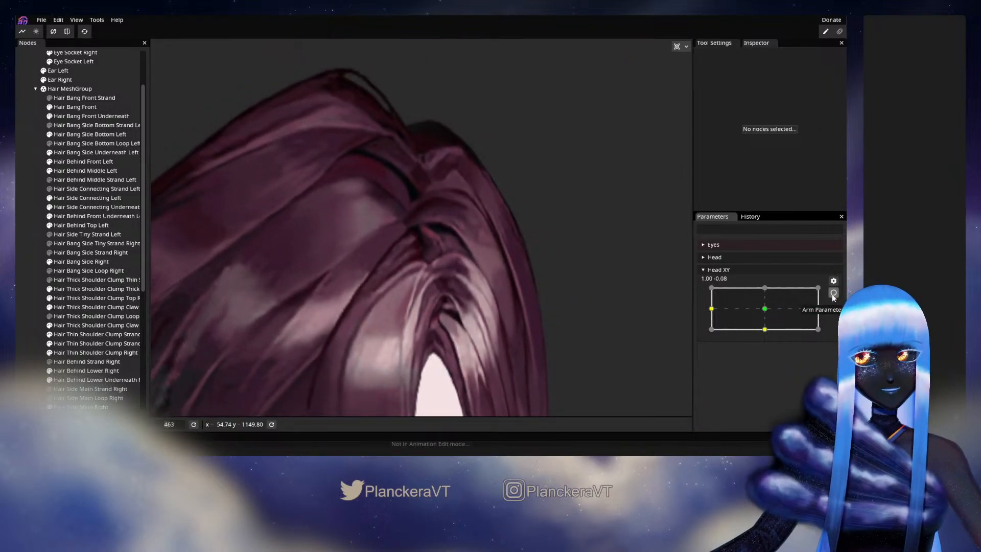
Nudge the top inner-edge vertices of Hair Behind Front Left with Head XY armed at 1.00, 0.00, and preview the turn disarmed.
{"action": "left_click", "coordinate": [834, 293]}
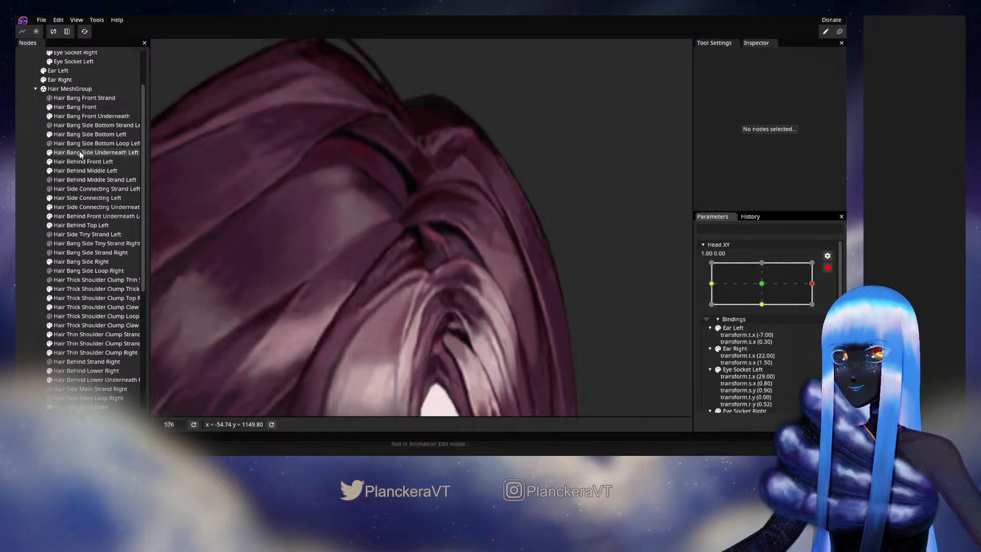
{"action": "left_click", "coordinate": [79, 162]}
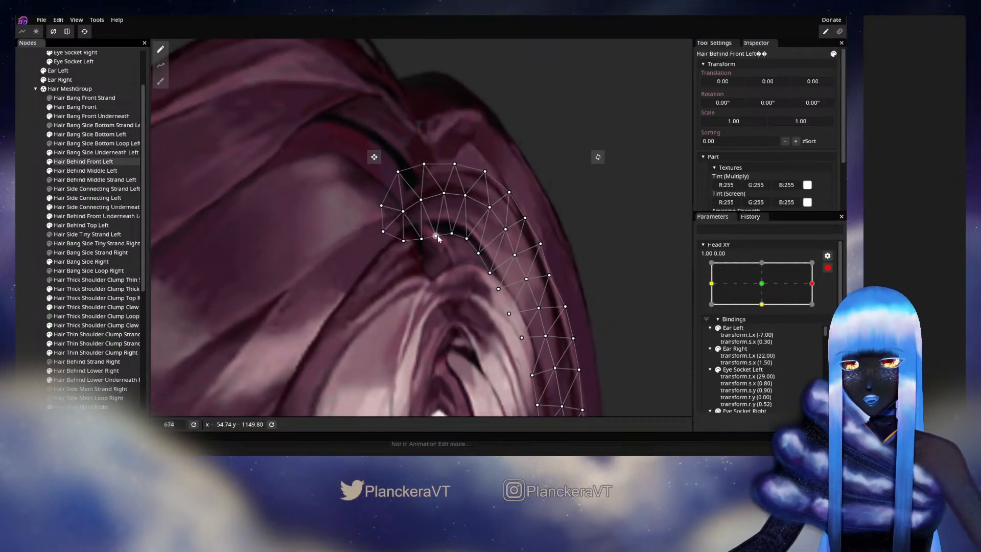
{"action": "left_click", "coordinate": [448, 238]}
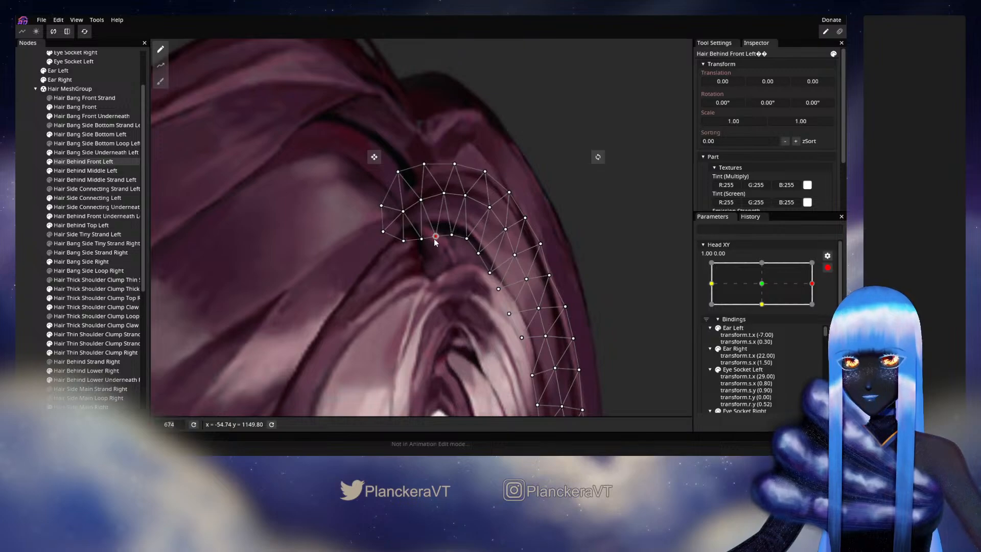
{"action": "key", "text": "Escape"}
{"action": "scroll", "coordinate": [520, 280], "scroll_direction": "down", "scroll_amount": 4}
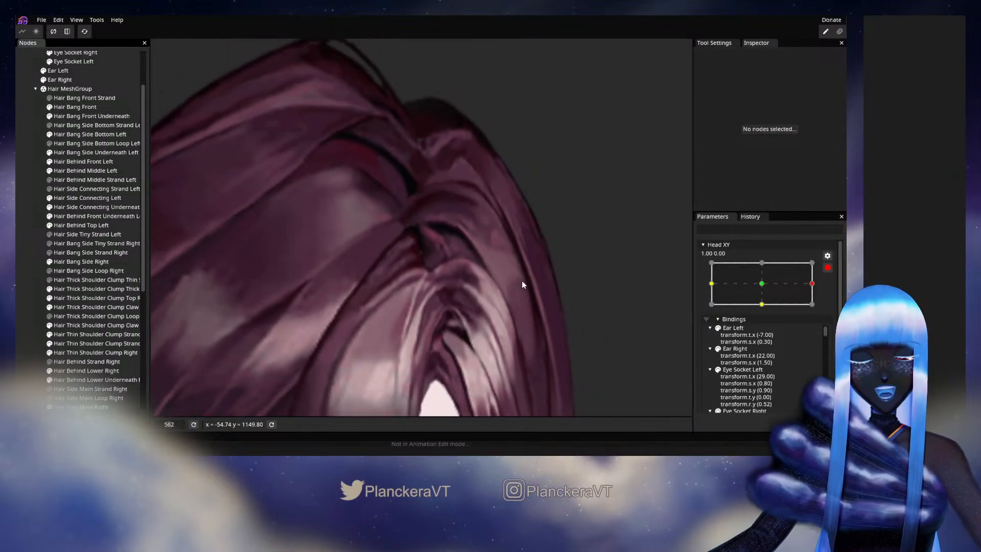
{"action": "scroll", "coordinate": [523, 286], "scroll_direction": "down", "scroll_amount": 2}
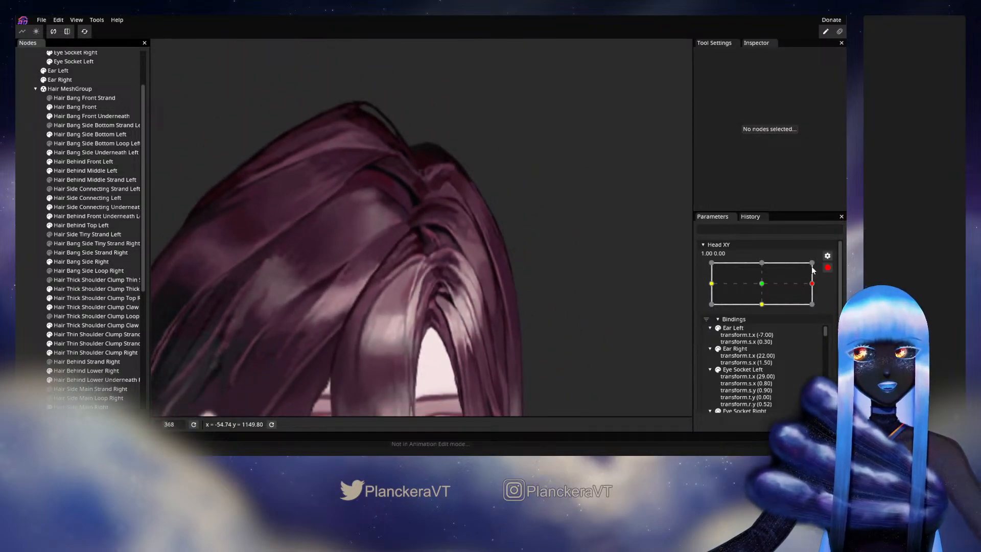
{"action": "left_click", "coordinate": [828, 267]}
{"action": "mouse_move", "coordinate": [818, 309]}
{"action": "left_mouse_down"}
{"action": "mouse_move", "coordinate": [765, 312]}
{"action": "mouse_move", "coordinate": [820, 313]}
{"action": "left_mouse_up"}
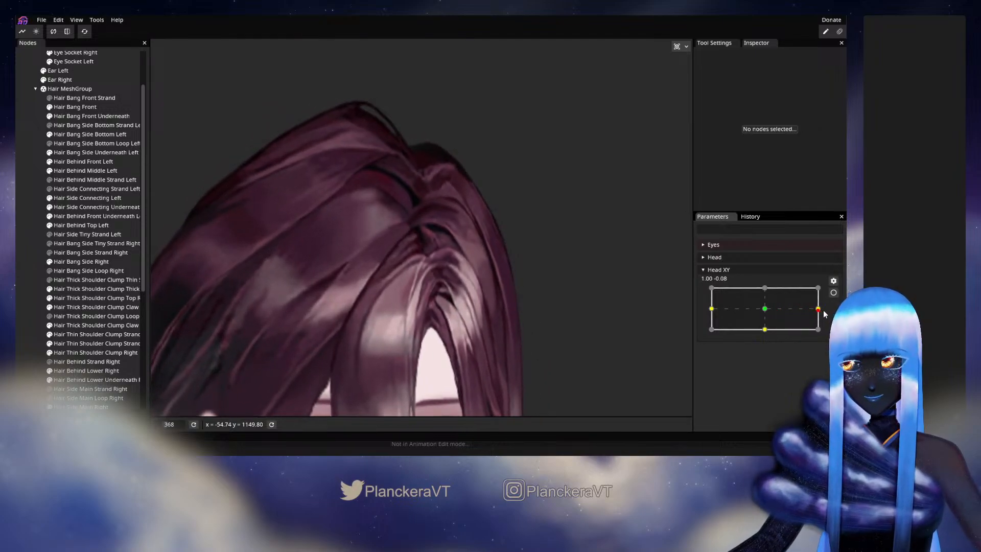
Rearm Head XY and adjust the inner-edge and middle-row vertices around the top bend of Hair Behind Front Left.
{"action": "left_click", "coordinate": [834, 293]}
{"action": "scroll", "coordinate": [560, 253], "scroll_direction": "up", "scroll_amount": 8}
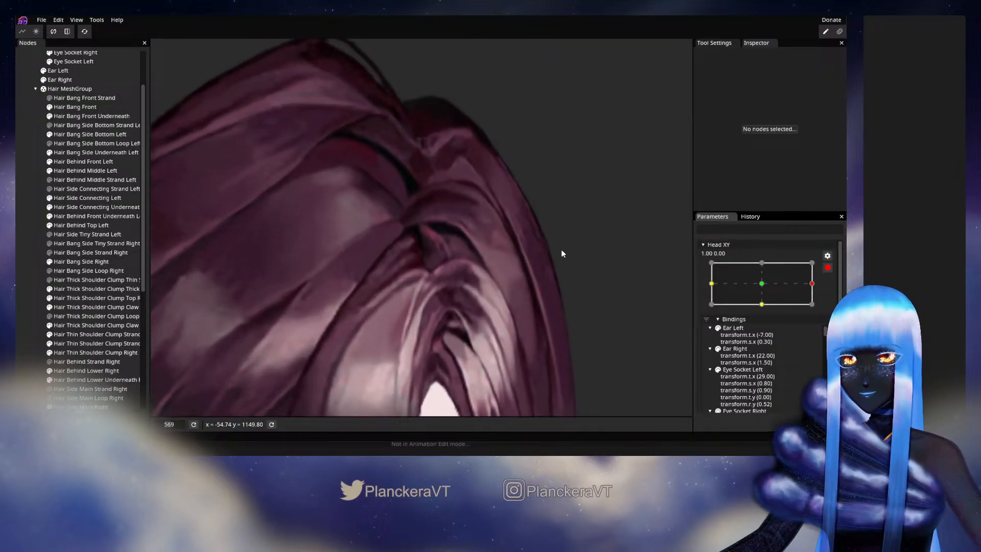
{"action": "left_click", "coordinate": [79, 161]}
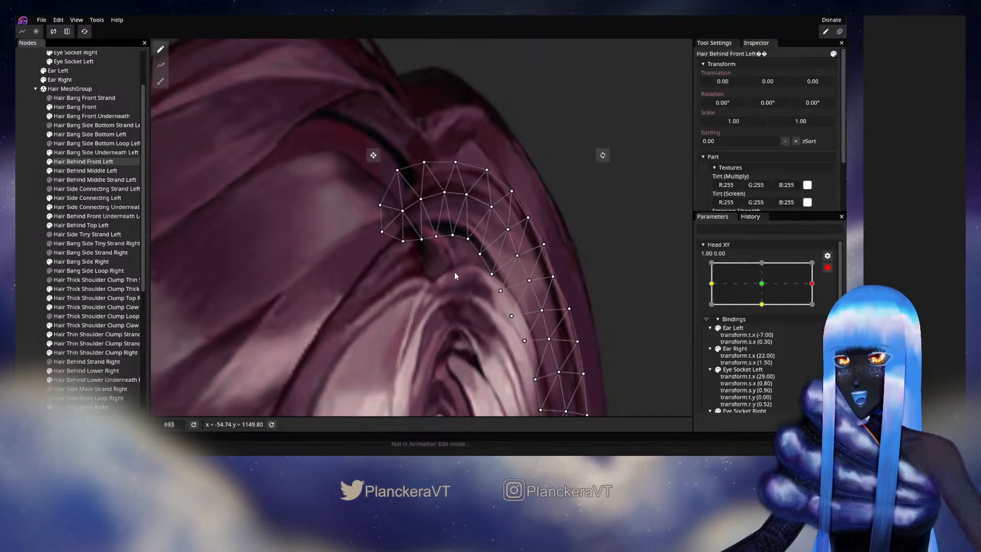
{"action": "scroll", "coordinate": [456, 272], "scroll_direction": "up", "scroll_amount": 2}
{"action": "left_click", "coordinate": [470, 239]}
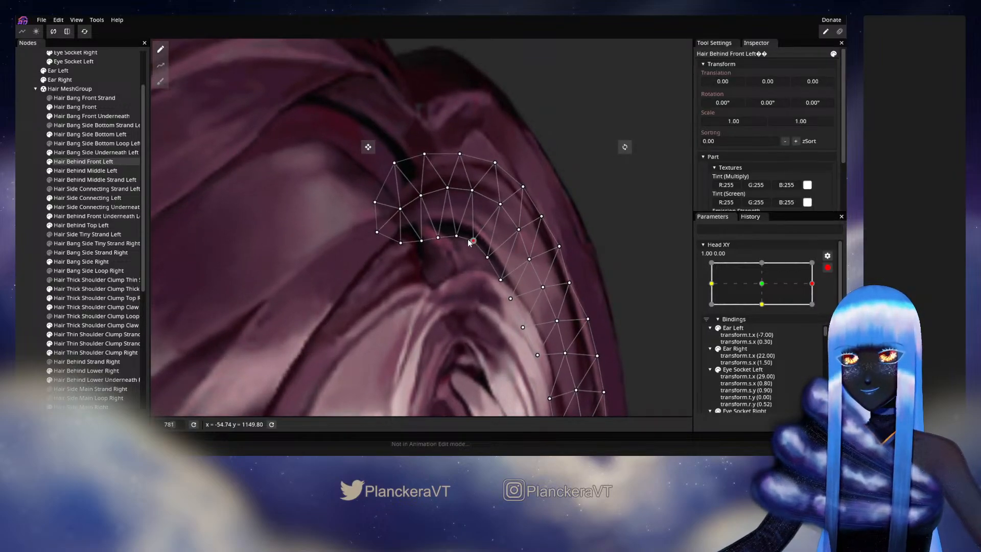
{"action": "left_click", "coordinate": [457, 237]}
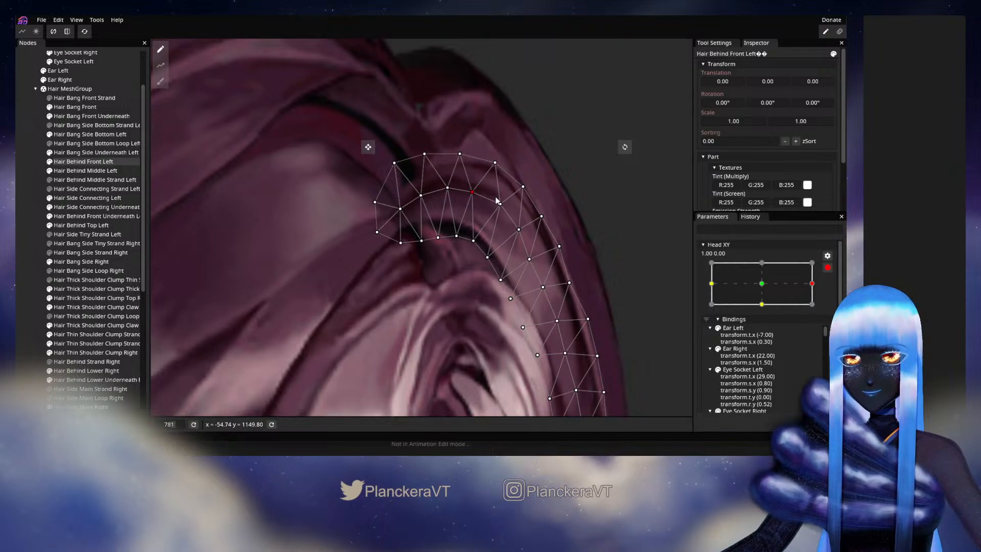
{"action": "left_click", "coordinate": [473, 241]}
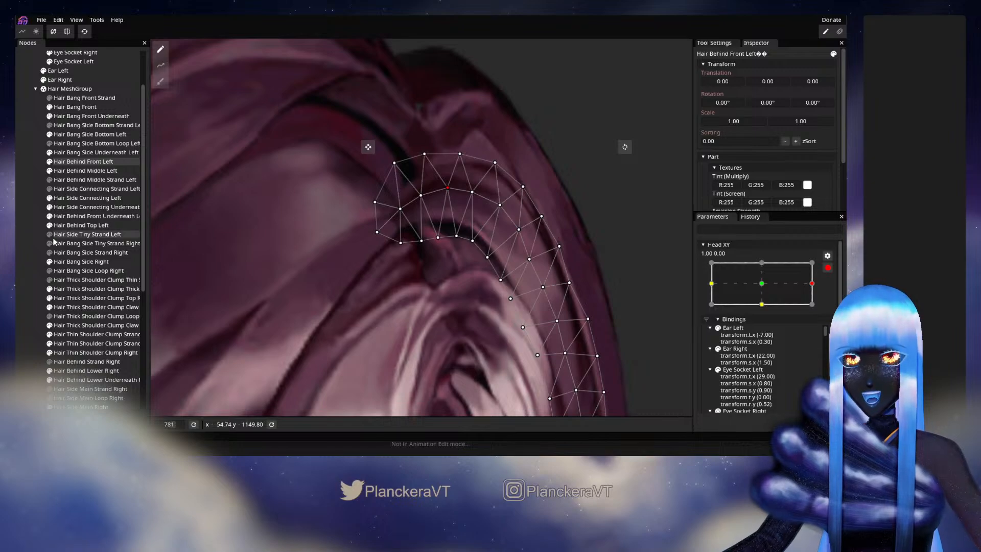
{"action": "key", "text": "Escape"}
Disarm Head XY and check how the reshaped front left hair behaves up to the full 1.00 turn.
{"action": "scroll", "coordinate": [525, 251], "scroll_direction": "down", "scroll_amount": 2}
{"action": "scroll", "coordinate": [525, 251], "scroll_direction": "down", "scroll_amount": 2}
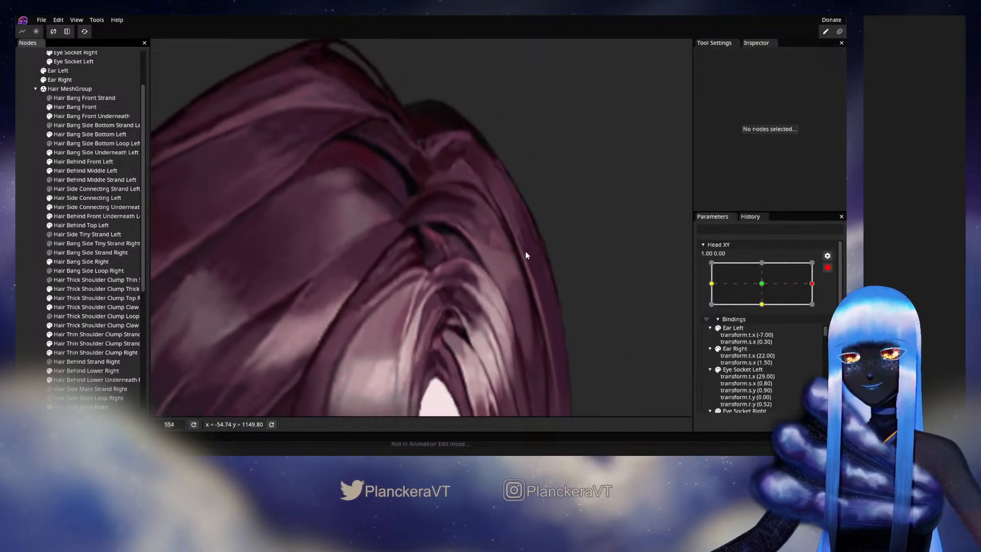
{"action": "left_click", "coordinate": [827, 267]}
{"action": "mouse_move", "coordinate": [809, 322]}
{"action": "left_mouse_down"}
{"action": "mouse_move", "coordinate": [764, 314]}
{"action": "mouse_move", "coordinate": [826, 317]}
{"action": "mouse_move", "coordinate": [820, 309]}
{"action": "mouse_move", "coordinate": [765, 317]}
{"action": "mouse_move", "coordinate": [820, 318]}
{"action": "left_mouse_up"}
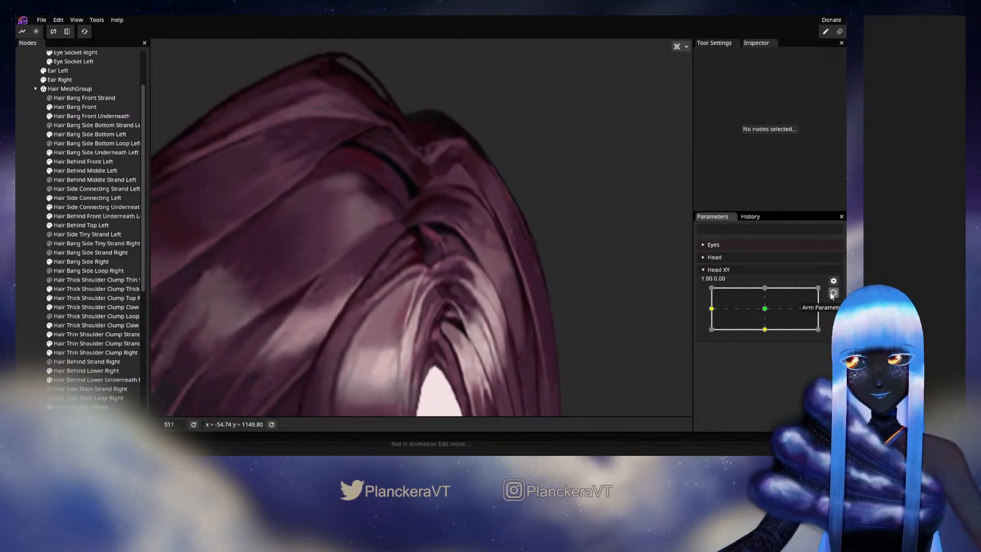
Rearm Head XY, refine the inner-edge vertex on the descending curve of Hair Behind Front Left, and preview the head turn disarmed.
{"action": "left_click", "coordinate": [833, 294]}
{"action": "left_click", "coordinate": [77, 161]}
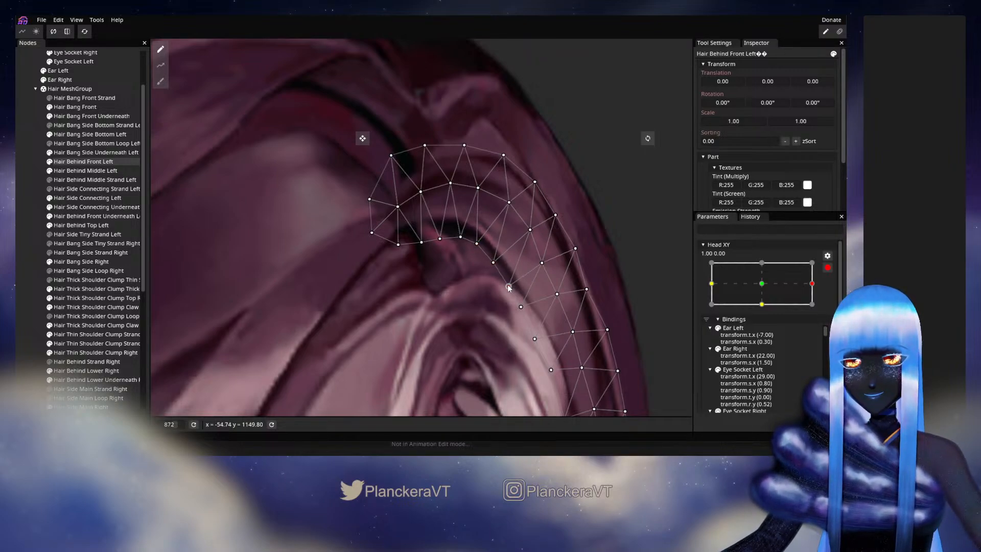
{"action": "left_click", "coordinate": [22, 228]}
{"action": "scroll", "coordinate": [526, 267], "scroll_direction": "down", "scroll_amount": 1}
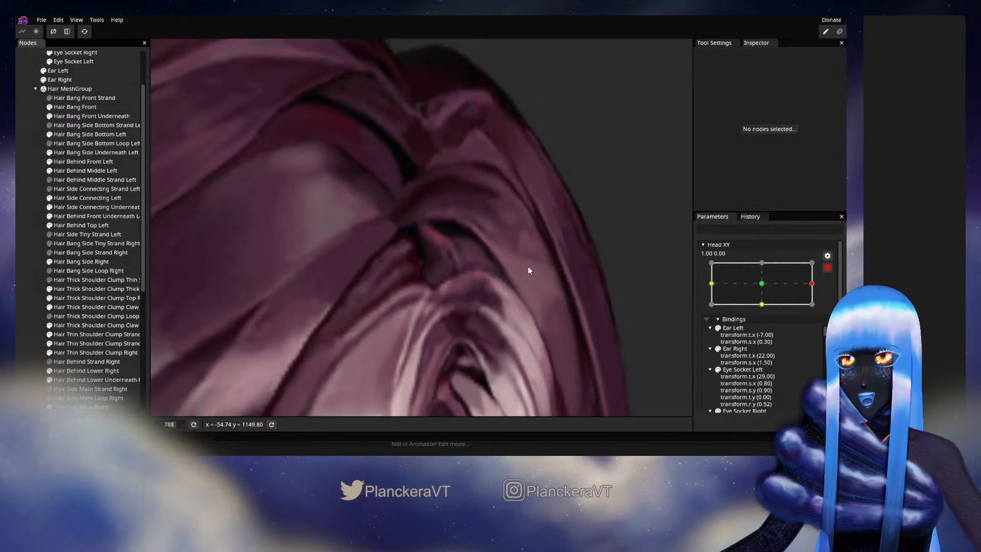
{"action": "scroll", "coordinate": [528, 263], "scroll_direction": "down", "scroll_amount": 2}
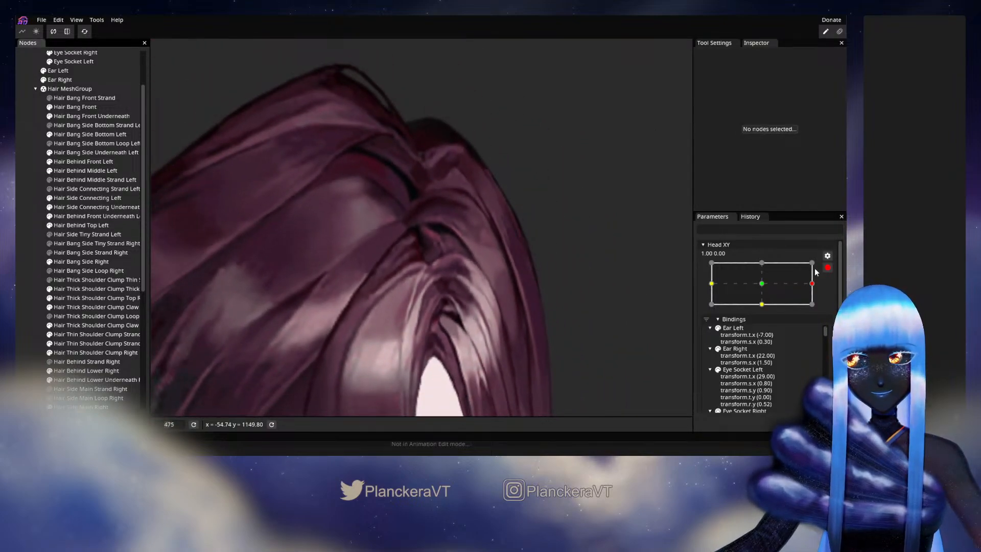
{"action": "left_click", "coordinate": [827, 267]}
{"action": "mouse_move", "coordinate": [820, 311]}
{"action": "left_mouse_down"}
{"action": "mouse_move", "coordinate": [765, 313]}
{"action": "mouse_move", "coordinate": [829, 314]}
{"action": "mouse_move", "coordinate": [767, 311]}
{"action": "mouse_move", "coordinate": [821, 309]}
{"action": "left_mouse_up"}
Adjust the middle-row and outer vertices at the upper bend of Hair Behind Front Left with Head XY armed, and preview the turn disarmed.
{"action": "left_click", "coordinate": [833, 292]}
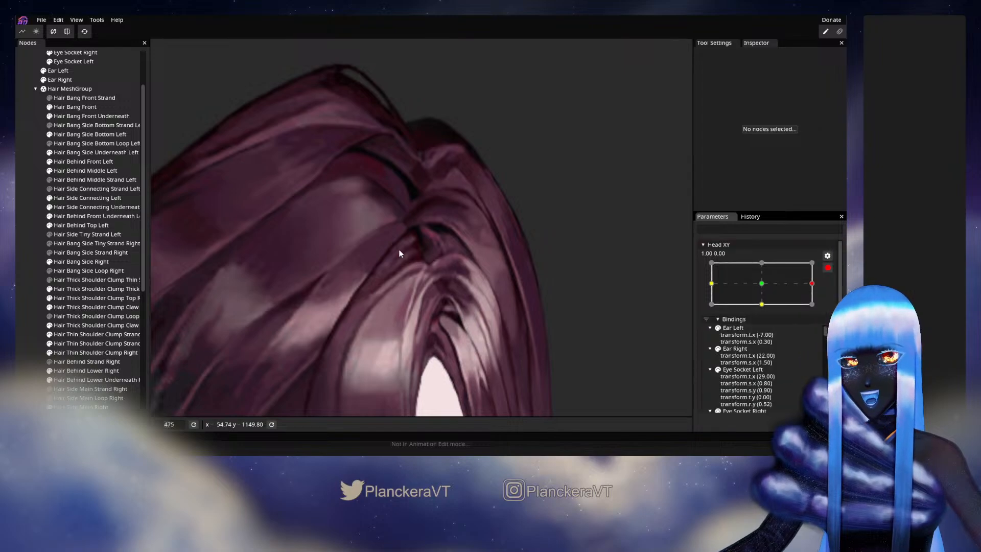
{"action": "left_click", "coordinate": [96, 162]}
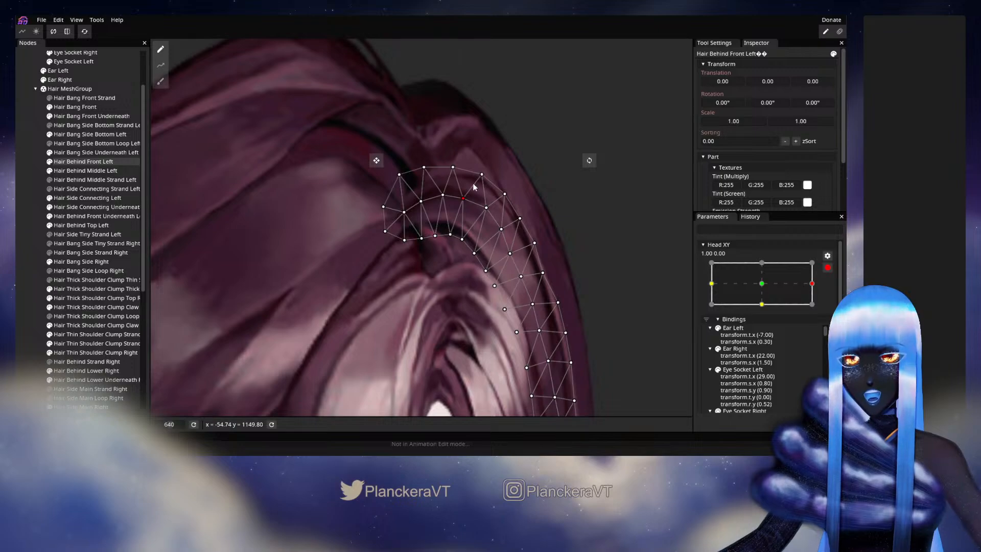
{"action": "left_click_drag", "start_coordinate": [486, 207], "coordinate": [486, 209]}
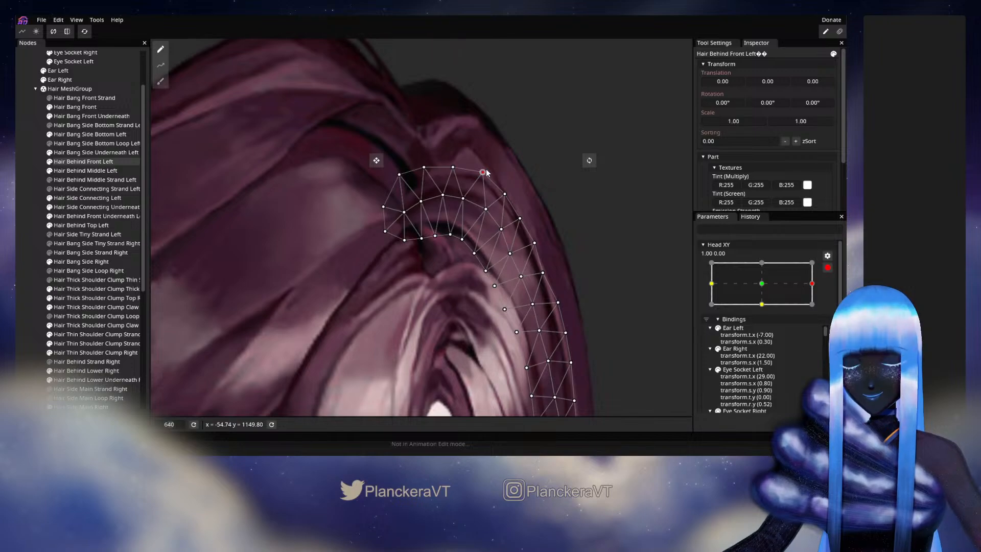
{"action": "left_click", "coordinate": [454, 167]}
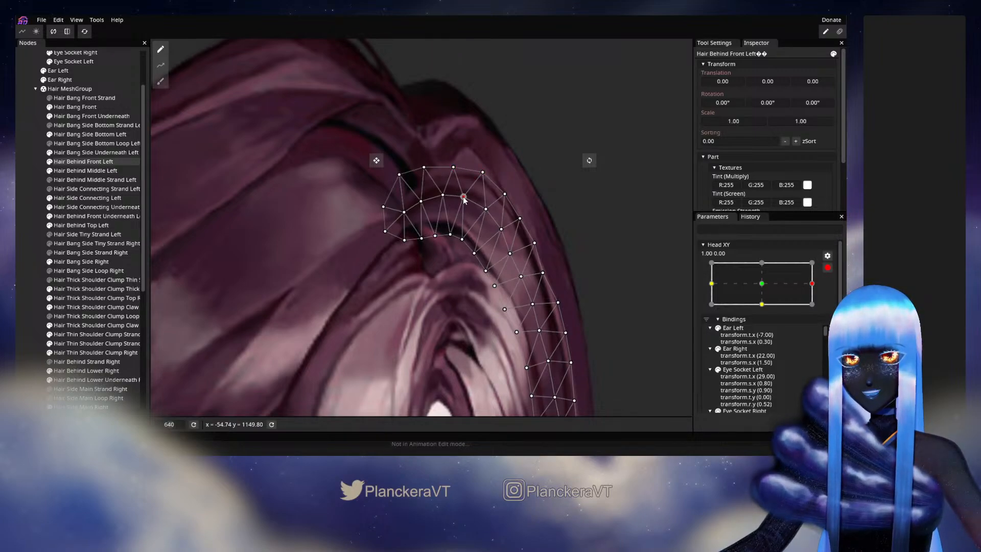
{"action": "left_click", "coordinate": [24, 254]}
{"action": "scroll", "coordinate": [520, 263], "scroll_direction": "down", "scroll_amount": 2}
{"action": "left_click", "coordinate": [828, 269]}
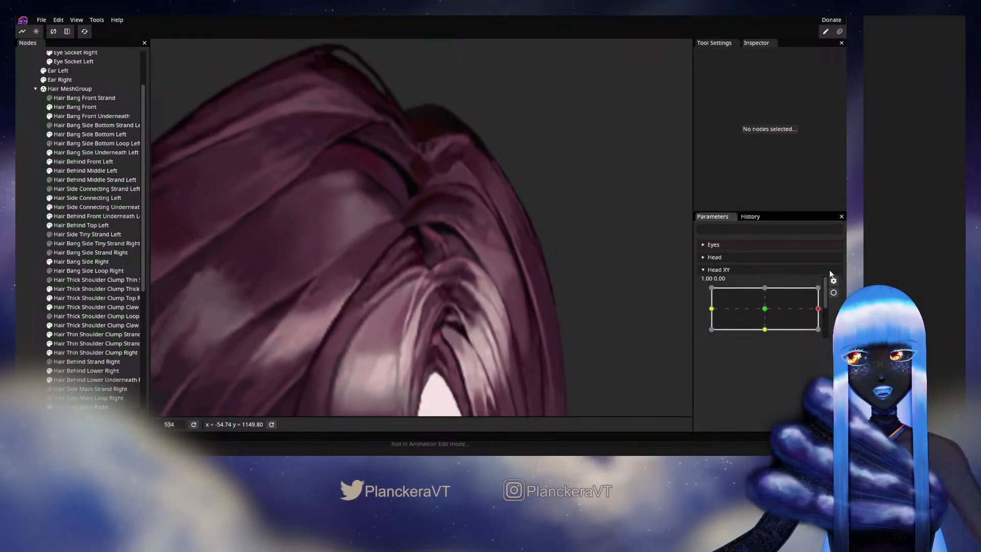
{"action": "mouse_move", "coordinate": [819, 309]}
{"action": "left_mouse_down"}
{"action": "mouse_move", "coordinate": [765, 322]}
{"action": "mouse_move", "coordinate": [765, 313]}
{"action": "mouse_move", "coordinate": [819, 312]}
{"action": "mouse_move", "coordinate": [765, 309]}
{"action": "mouse_move", "coordinate": [824, 308]}
{"action": "left_mouse_up"}
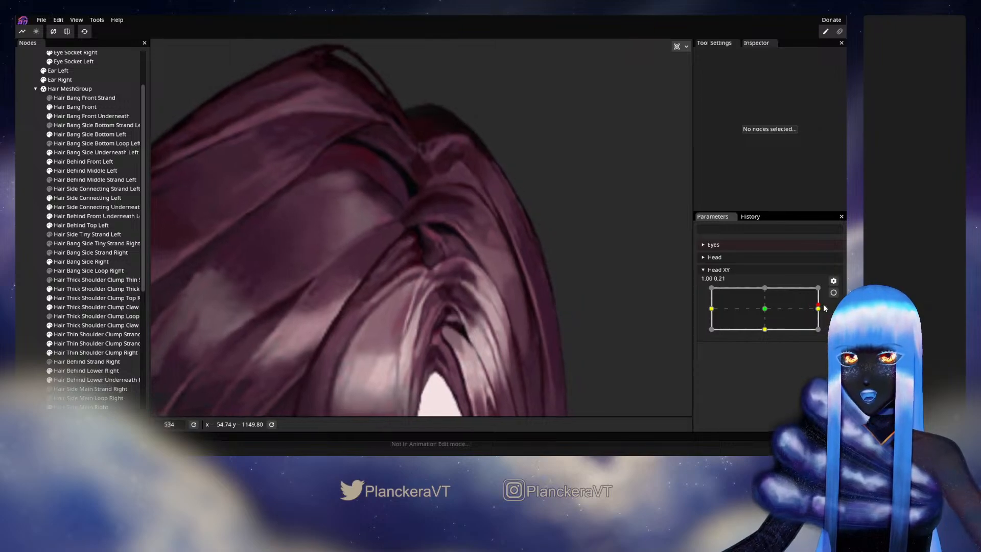
Rearm Head XY, refine the middle-row and top-edge vertices near the root of Hair Behind Front Left, and test the turn disarmed.
{"action": "left_click", "coordinate": [834, 294]}
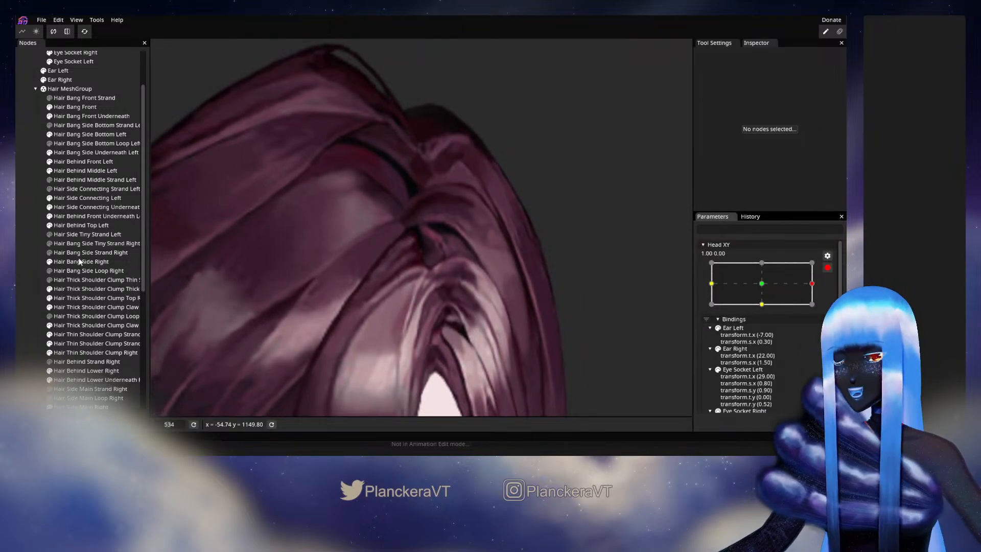
{"action": "left_click", "coordinate": [104, 163]}
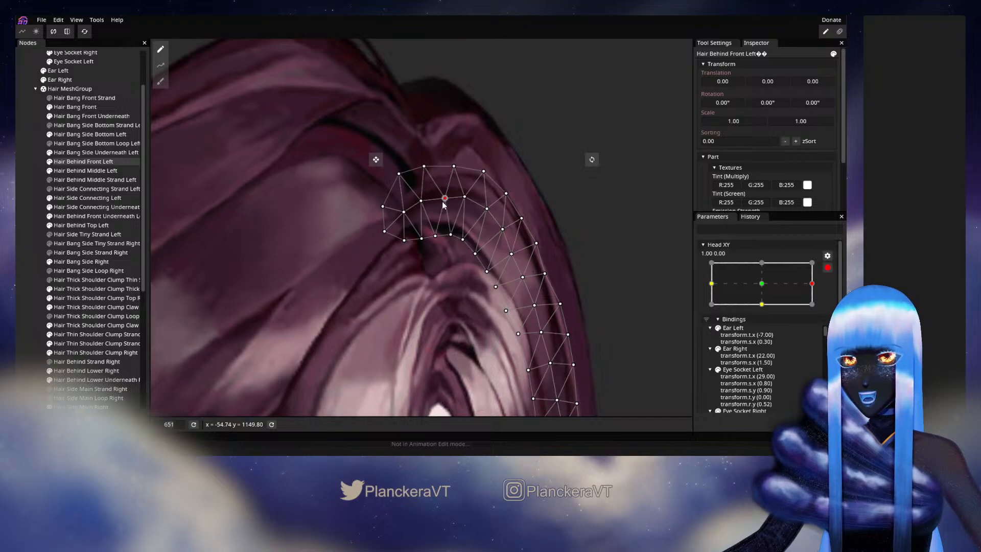
{"action": "left_click_drag", "start_coordinate": [443, 205], "coordinate": [443, 201]}
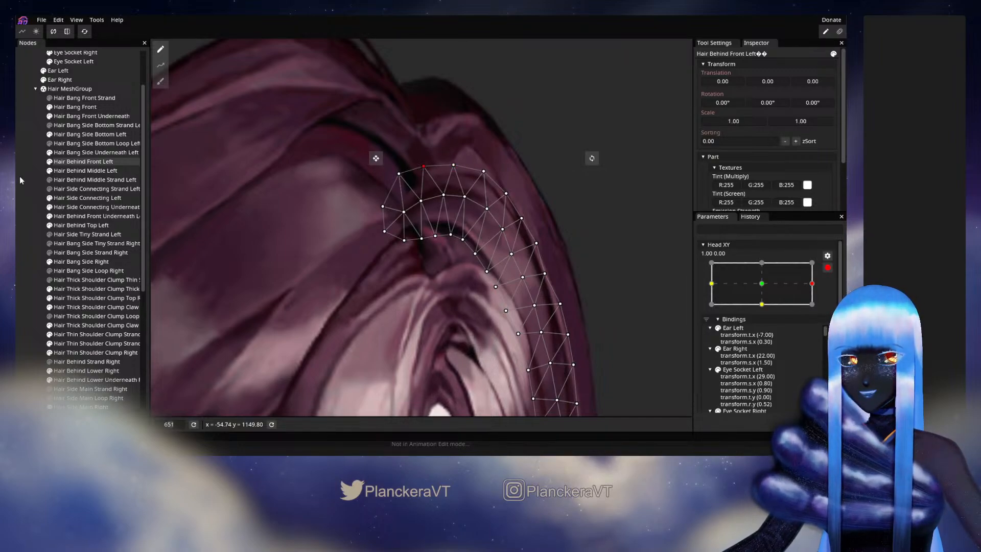
{"action": "left_click", "coordinate": [68, 204]}
{"action": "scroll", "coordinate": [451, 306], "scroll_direction": "down", "scroll_amount": 1}
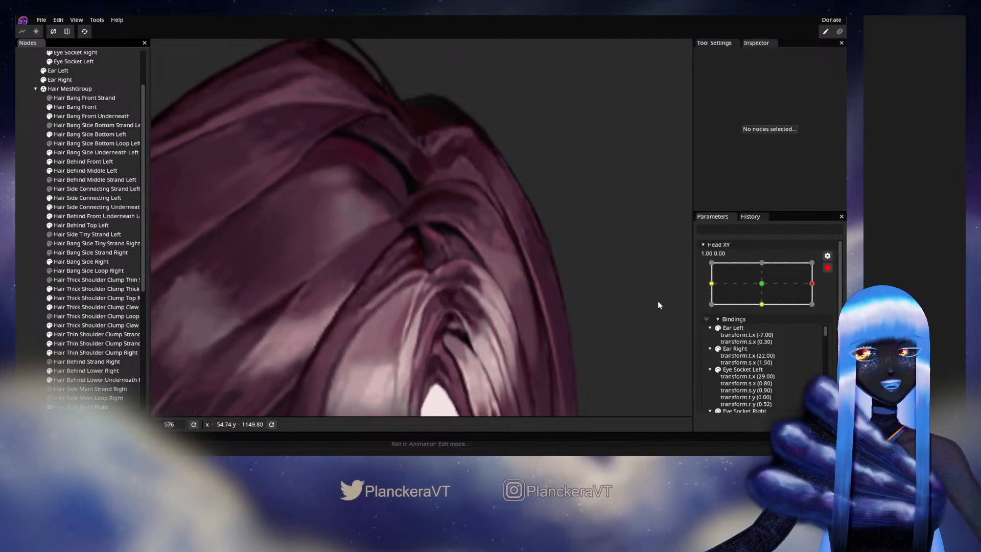
{"action": "left_click", "coordinate": [827, 267]}
{"action": "mouse_move", "coordinate": [817, 309]}
{"action": "left_mouse_down"}
{"action": "mouse_move", "coordinate": [767, 313]}
{"action": "mouse_move", "coordinate": [825, 323]}
{"action": "left_mouse_up"}
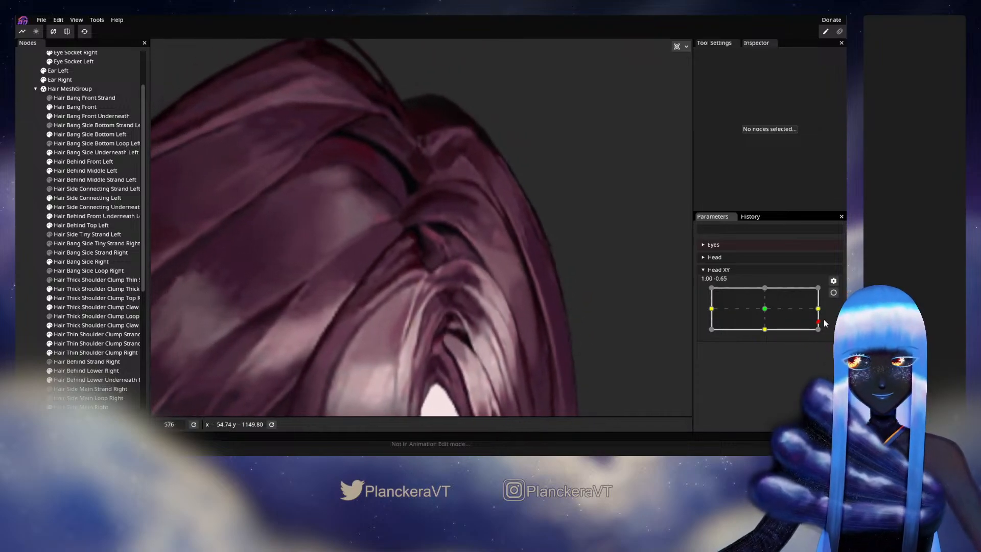
Rearm Head XY and fine-tune the outer-edge vertices down the side of Hair Behind Front Left.
{"action": "left_click", "coordinate": [834, 292]}
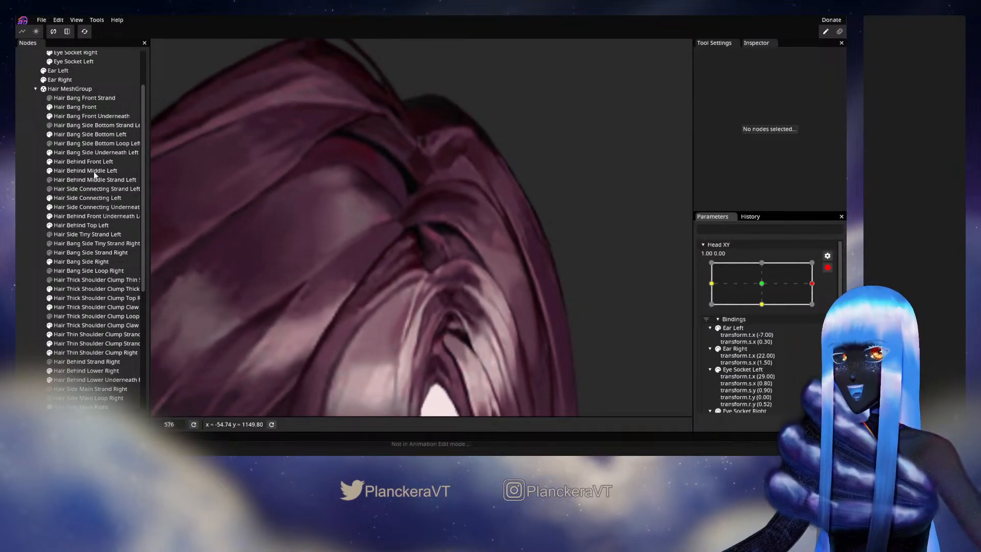
{"action": "left_click", "coordinate": [83, 162]}
{"action": "scroll", "coordinate": [495, 212], "scroll_direction": "up", "scroll_amount": 3}
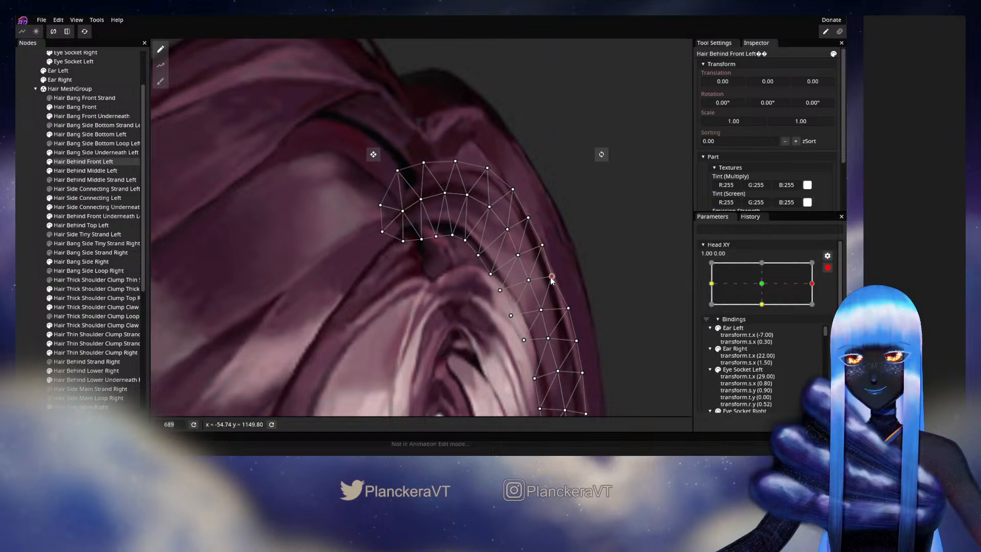
{"action": "left_click_drag", "start_coordinate": [577, 280], "coordinate": [568, 229]}
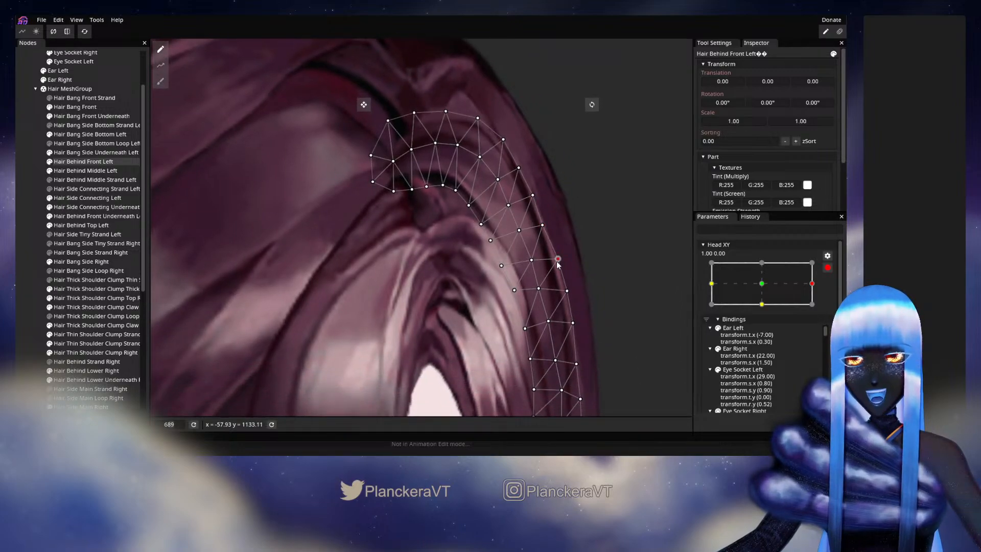
{"action": "left_click", "coordinate": [21, 213]}
{"action": "left_click_drag", "start_coordinate": [493, 269], "coordinate": [514, 287]}
{"action": "scroll", "coordinate": [531, 289], "scroll_direction": "down", "scroll_amount": 2}
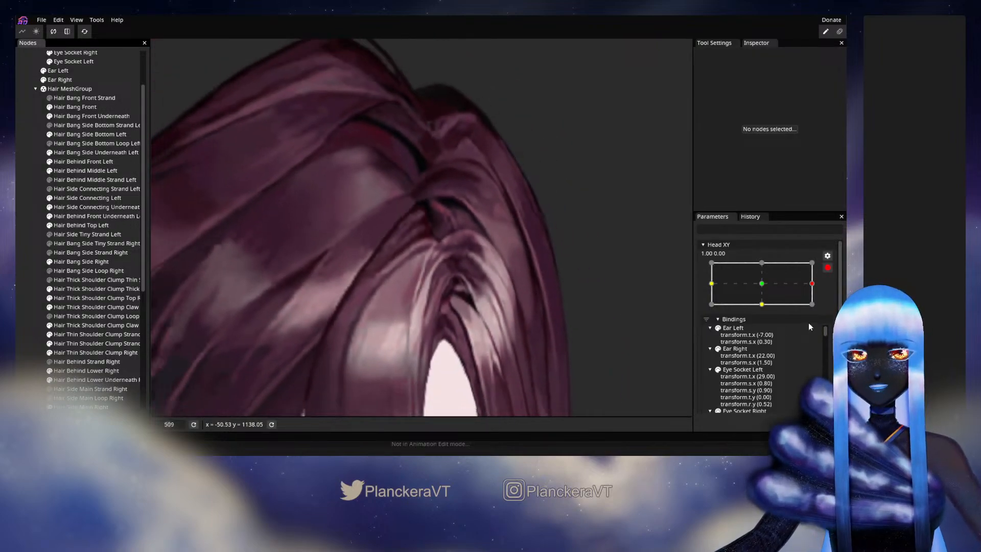
Disarm Head XY and sweep it between near centre and 1.00 to examine the hair during the turn.
{"action": "left_click", "coordinate": [829, 269]}
{"action": "mouse_move", "coordinate": [818, 308]}
{"action": "left_mouse_down"}
{"action": "mouse_move", "coordinate": [765, 313]}
{"action": "mouse_move", "coordinate": [817, 313]}
{"action": "mouse_move", "coordinate": [765, 315]}
{"action": "mouse_move", "coordinate": [816, 317]}
{"action": "mouse_move", "coordinate": [802, 314]}
{"action": "left_mouse_up"}
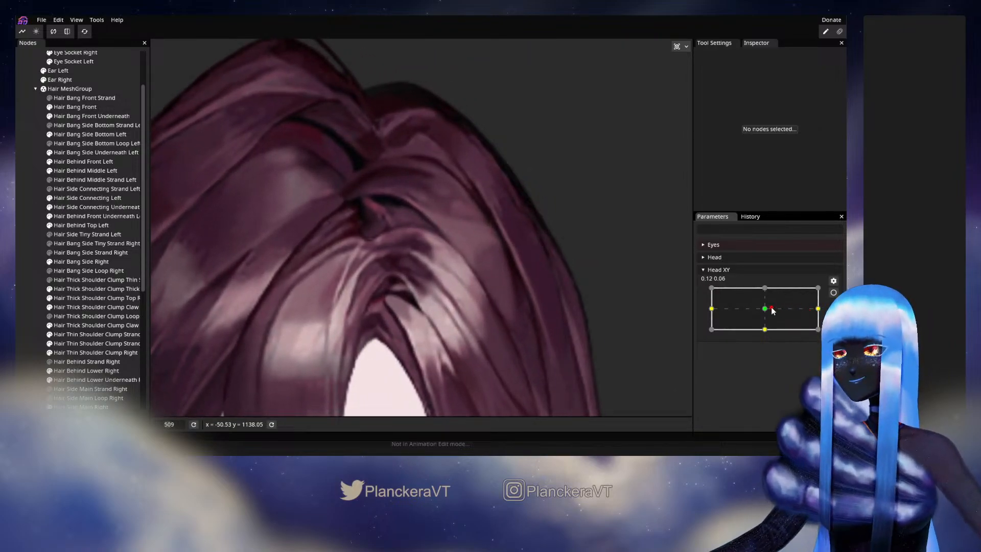
{"action": "left_click_drag", "start_coordinate": [774, 311], "coordinate": [822, 310]}
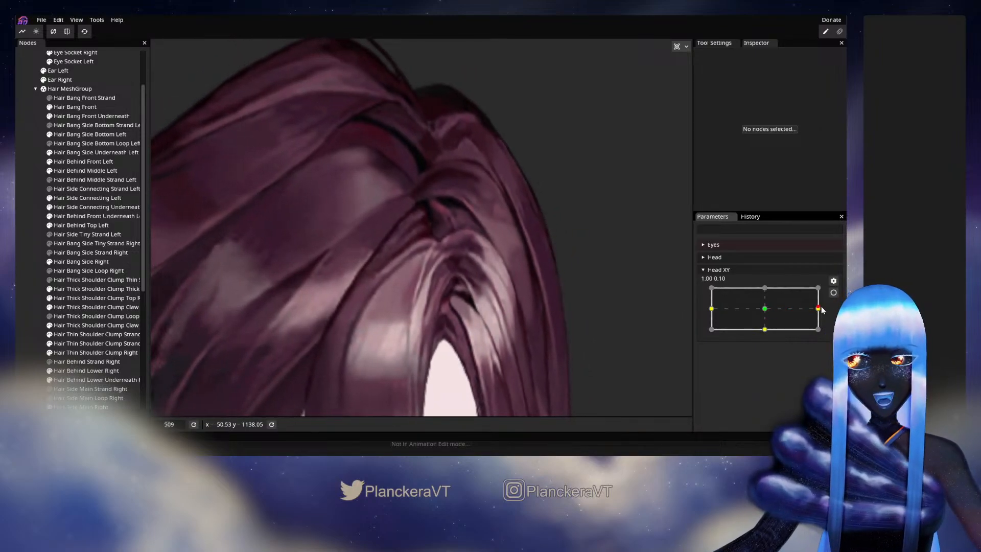
Adjust the inner-edge vertices down the side of Hair Behind Middle Left with Head XY armed at 1.00 0.00, and preview the turn disarmed.
{"action": "left_click", "coordinate": [832, 283]}
{"action": "left_click", "coordinate": [824, 286]}
{"action": "left_click", "coordinate": [832, 293]}
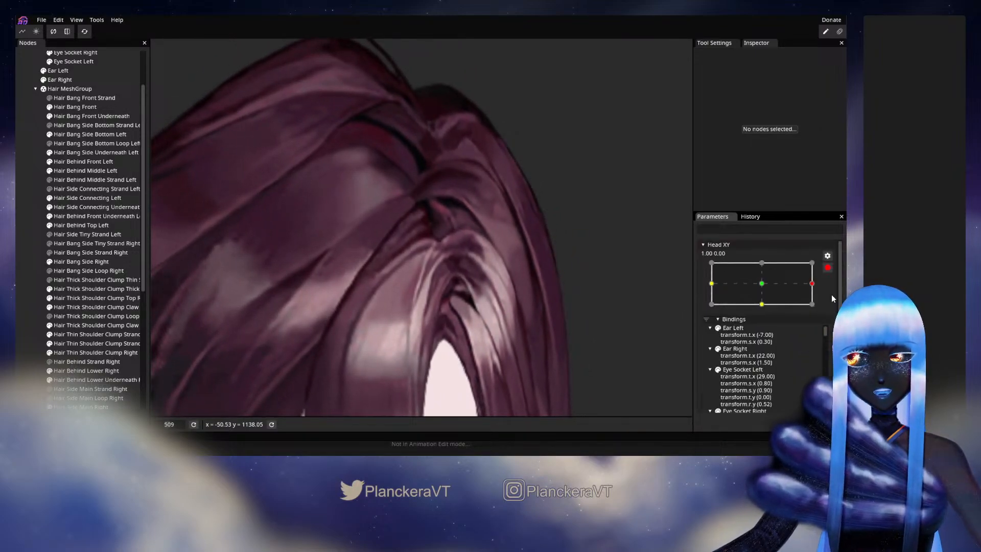
{"action": "left_click", "coordinate": [86, 170]}
{"action": "scroll", "coordinate": [461, 205], "scroll_direction": "up", "scroll_amount": 3}
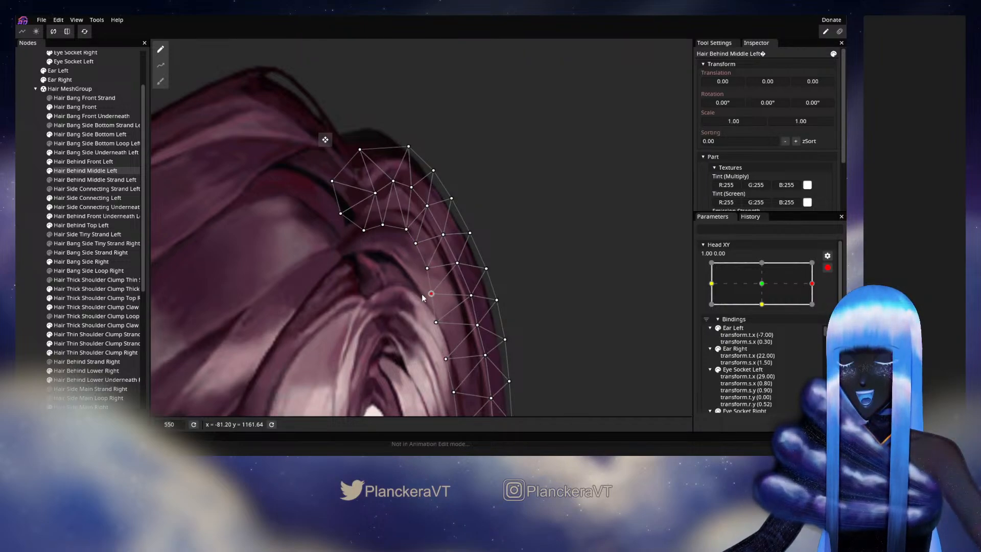
{"action": "left_click", "coordinate": [543, 285]}
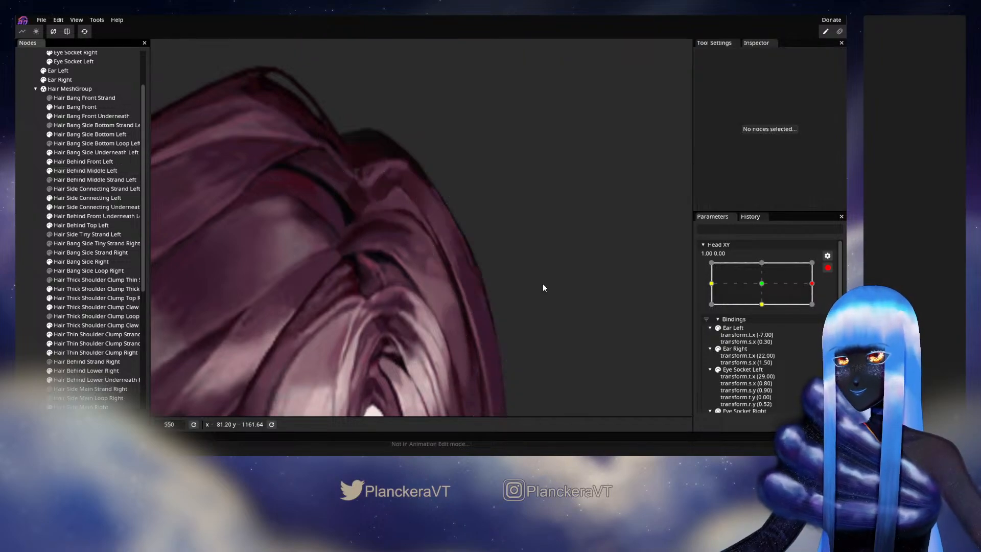
{"action": "left_click", "coordinate": [827, 268]}
{"action": "mouse_move", "coordinate": [819, 311]}
{"action": "left_mouse_down"}
{"action": "mouse_move", "coordinate": [765, 313]}
{"action": "mouse_move", "coordinate": [819, 308]}
{"action": "left_mouse_up"}
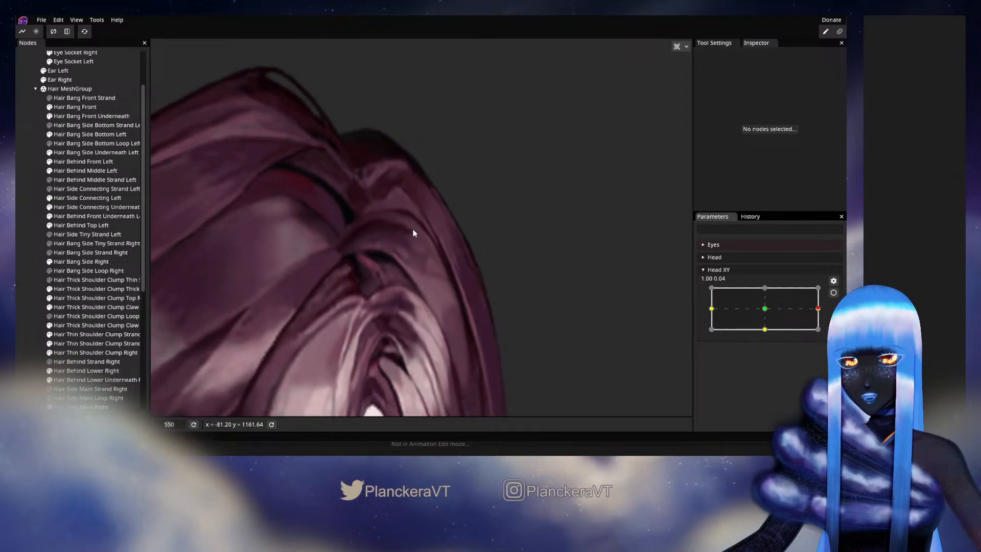
Rearm Head XY, nudge the inner-edge vertices just below the upper bend of Hair Behind Middle Left, and test the turn disarmed.
{"action": "left_click", "coordinate": [833, 292]}
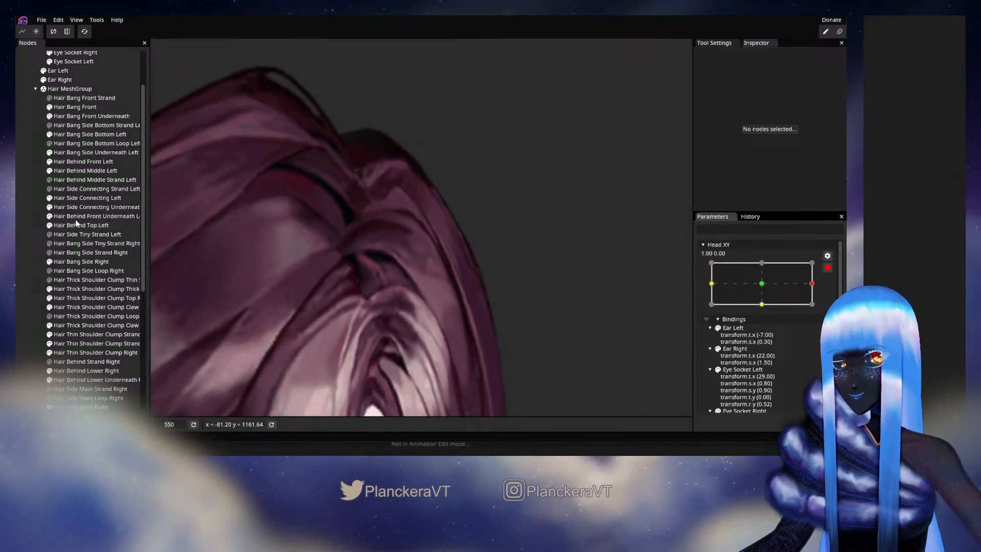
{"action": "left_click", "coordinate": [84, 170]}
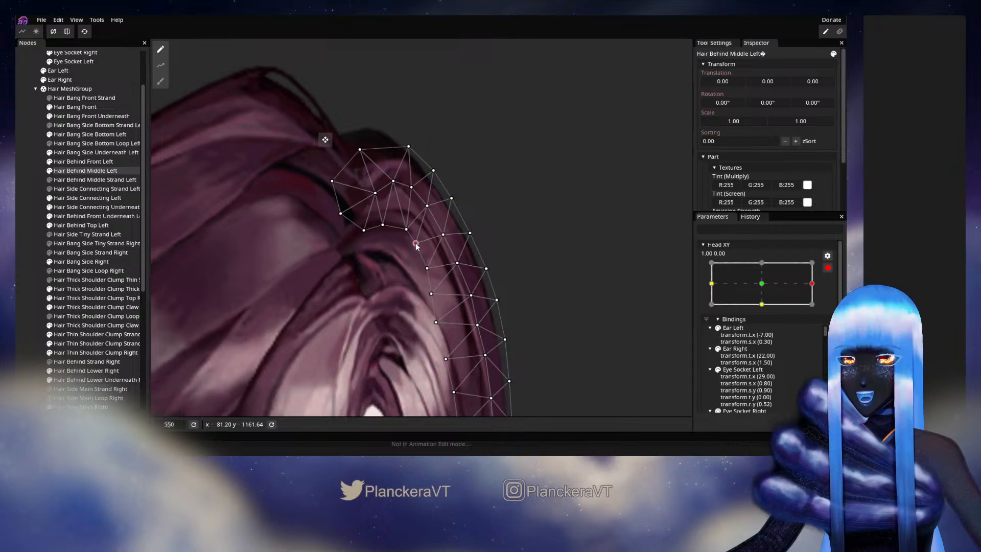
{"action": "left_click", "coordinate": [16, 250]}
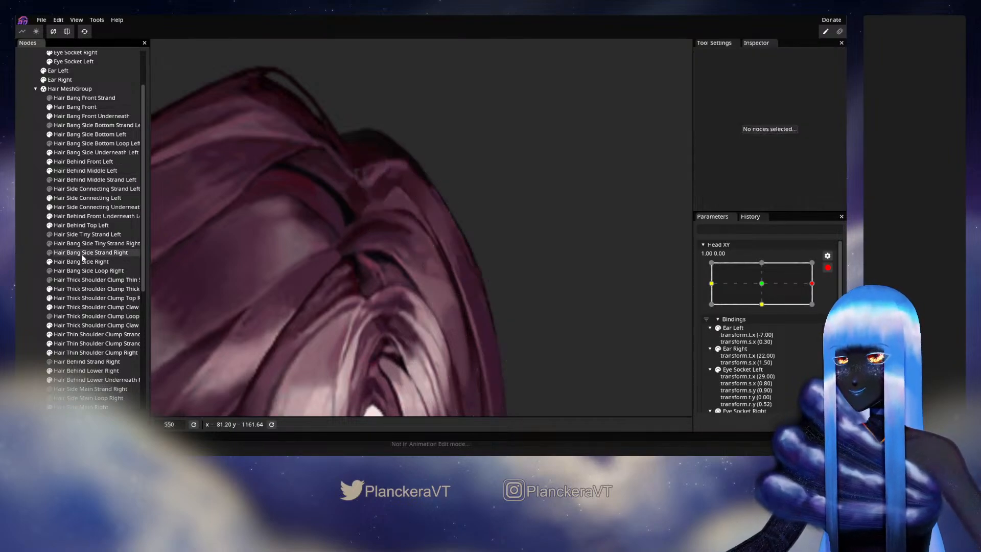
{"action": "left_click", "coordinate": [827, 267]}
{"action": "mouse_move", "coordinate": [820, 309]}
{"action": "left_mouse_down"}
{"action": "mouse_move", "coordinate": [765, 315]}
{"action": "mouse_move", "coordinate": [819, 313]}
{"action": "left_mouse_up"}
Reshape the Hair Behind Middle Left mesh with a Circle Brush of size 29.00 while Head XY is armed, and preview the turn disarmed.
{"action": "left_click", "coordinate": [833, 293]}
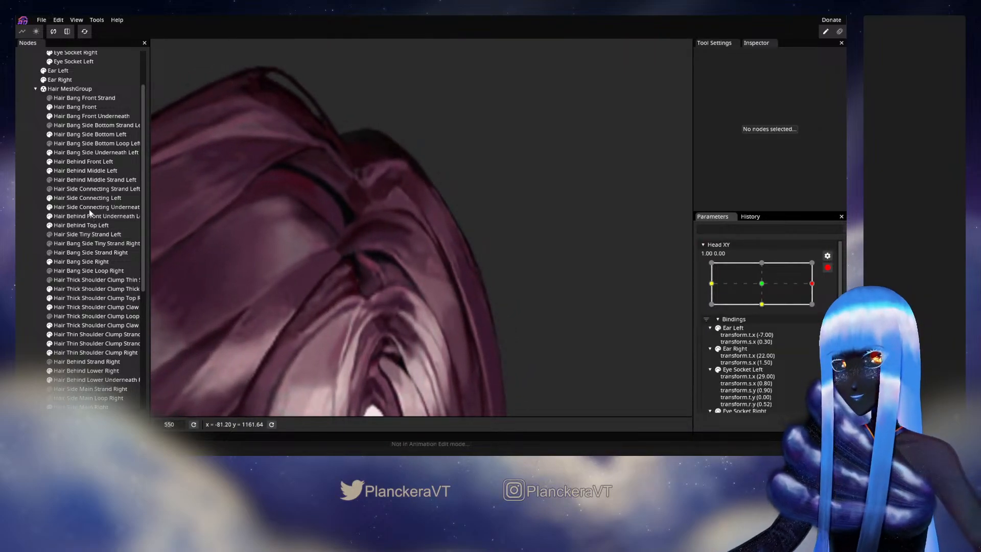
{"action": "left_click", "coordinate": [75, 170]}
{"action": "left_click", "coordinate": [161, 85]}
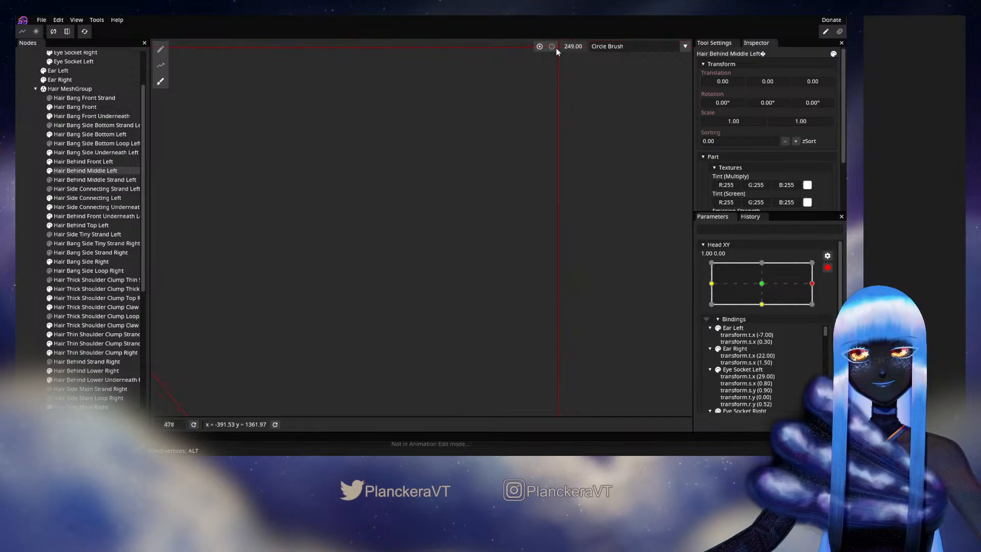
{"action": "left_click_drag", "start_coordinate": [457, 77], "coordinate": [458, 78]}
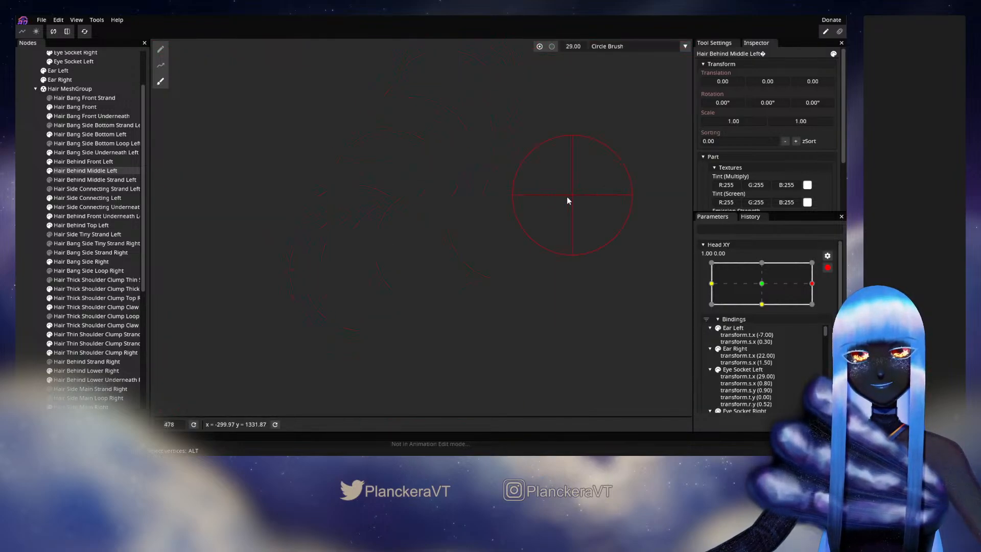
{"action": "left_click_drag", "start_coordinate": [539, 208], "coordinate": [602, 179]}
{"action": "left_click_drag", "start_coordinate": [516, 290], "coordinate": [484, 166]}
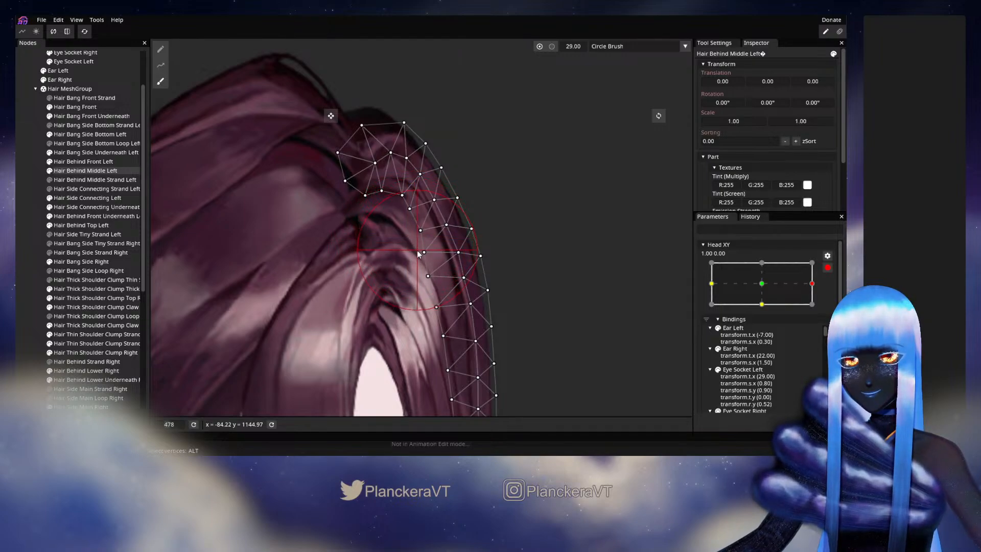
{"action": "left_click", "coordinate": [31, 234]}
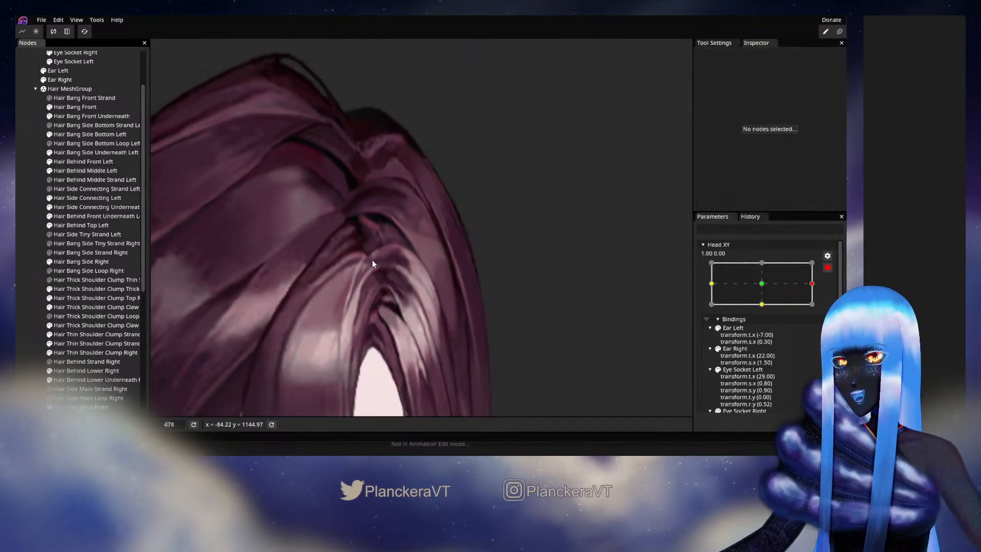
{"action": "left_click", "coordinate": [826, 269]}
{"action": "mouse_move", "coordinate": [818, 309]}
{"action": "left_mouse_down"}
{"action": "mouse_move", "coordinate": [765, 313]}
{"action": "mouse_move", "coordinate": [823, 311]}
{"action": "left_mouse_up"}
Rearm Head XY, adjust the inner vertices at the root of Hair Behind Middle Left, and test the turn disarmed.
{"action": "left_click", "coordinate": [834, 293]}
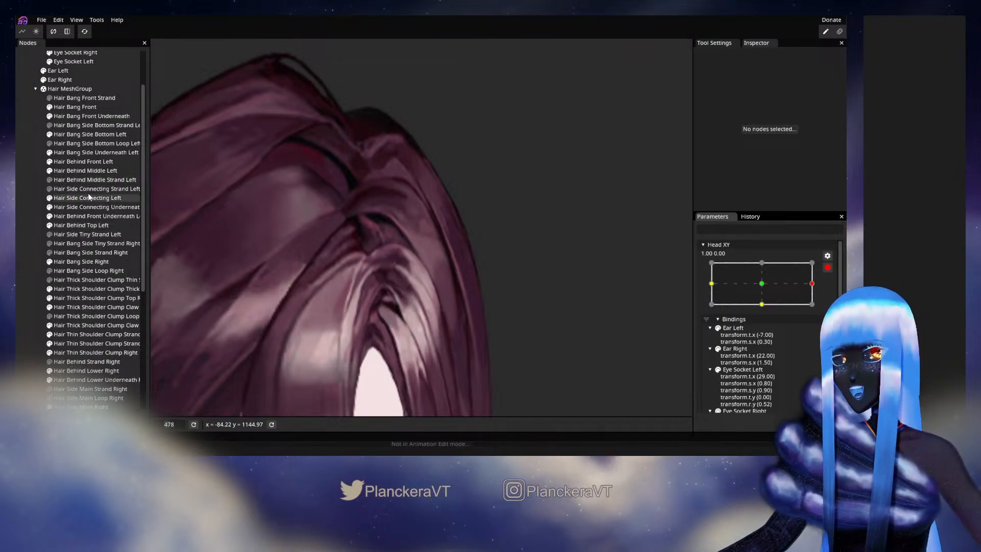
{"action": "left_click", "coordinate": [96, 173]}
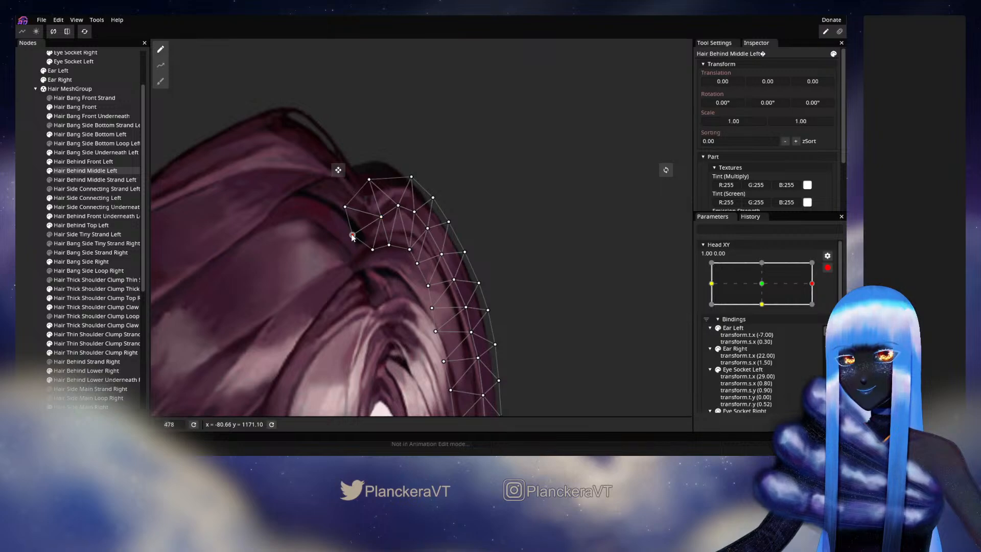
{"action": "left_click", "coordinate": [29, 253]}
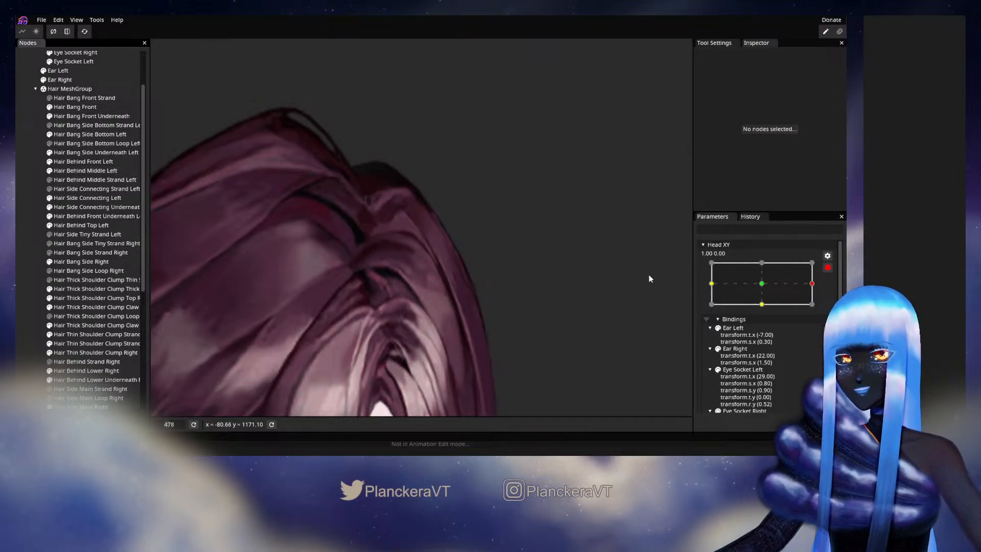
{"action": "left_click", "coordinate": [828, 267]}
{"action": "mouse_move", "coordinate": [818, 309]}
{"action": "left_mouse_down"}
{"action": "mouse_move", "coordinate": [754, 314]}
{"action": "mouse_move", "coordinate": [822, 312]}
{"action": "left_mouse_up"}
Fine-tune the top-edge vertices at the root of Hair Behind Middle Left with Head XY armed, and check the turn disarmed.
{"action": "left_click", "coordinate": [834, 292]}
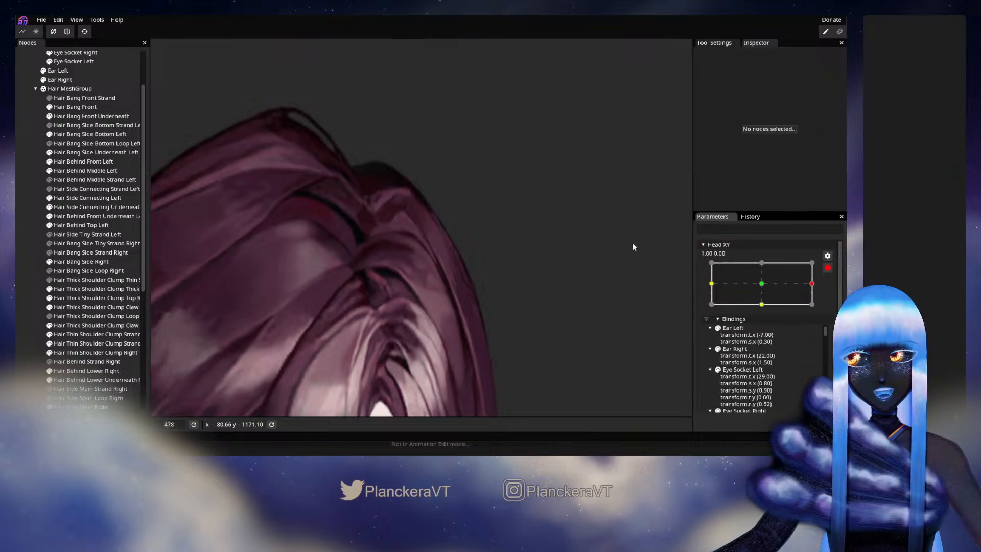
{"action": "left_click", "coordinate": [85, 170]}
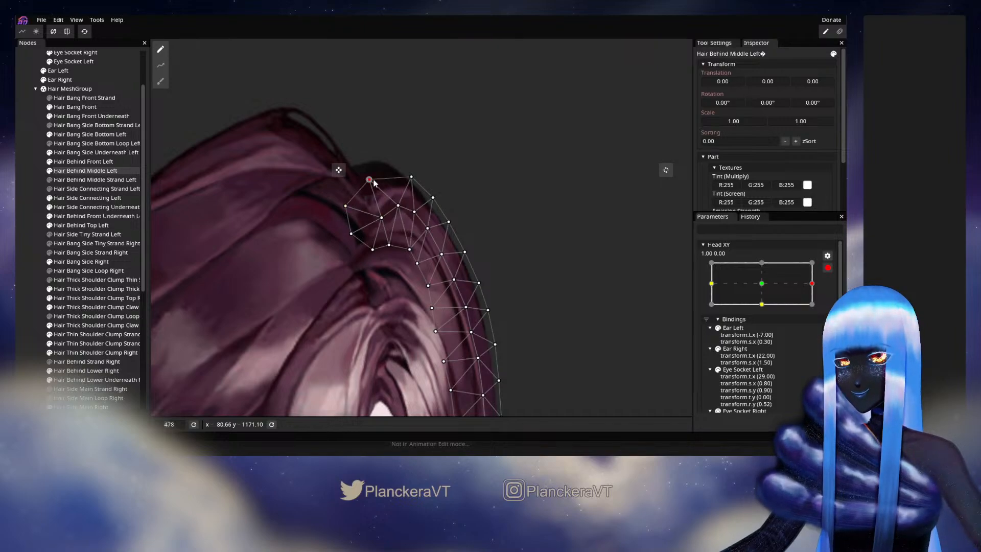
{"action": "left_click", "coordinate": [459, 237]}
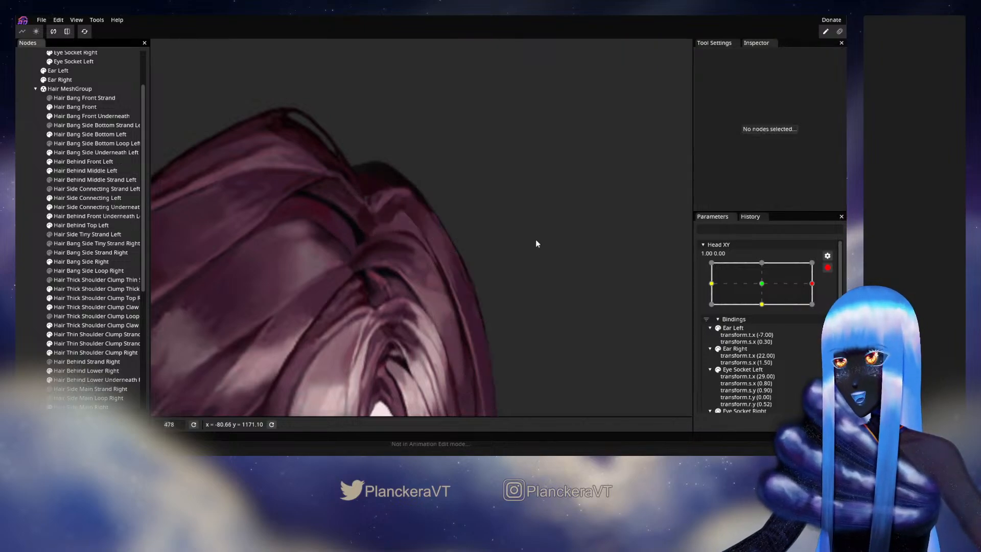
{"action": "left_click", "coordinate": [826, 269]}
{"action": "mouse_move", "coordinate": [820, 310]}
{"action": "left_mouse_down"}
{"action": "mouse_move", "coordinate": [765, 315]}
{"action": "mouse_move", "coordinate": [818, 309]}
{"action": "left_mouse_up"}
Rearm Head XY, refine the middle-row and outer vertices at the upper bend of Hair Behind Middle Left, and sweep the turn disarmed.
{"action": "left_click", "coordinate": [834, 292]}
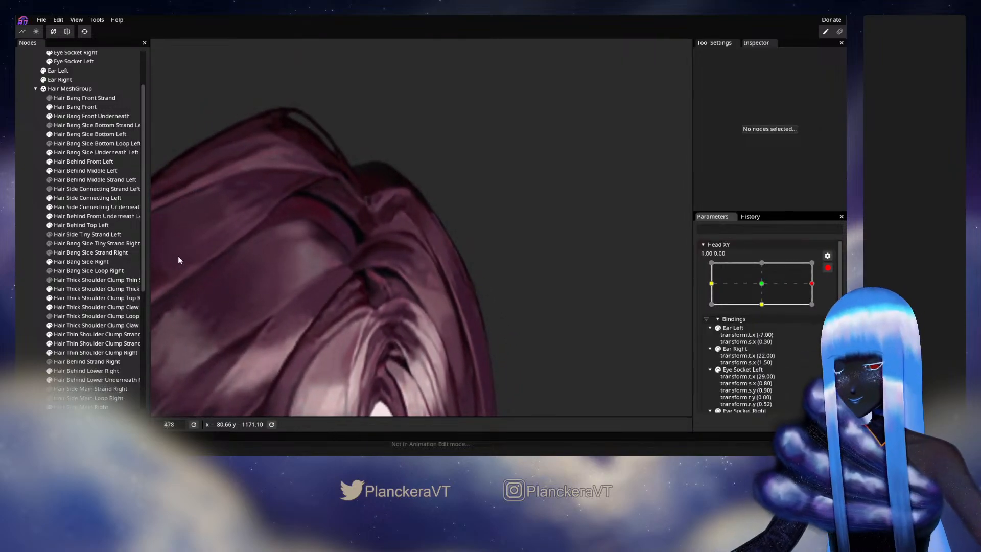
{"action": "left_click", "coordinate": [82, 171]}
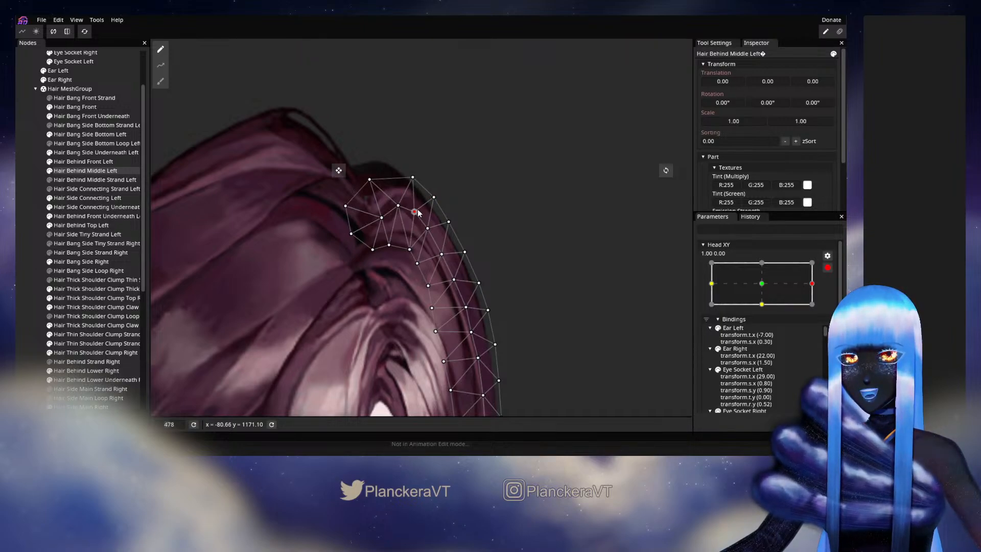
{"action": "left_click", "coordinate": [29, 227]}
{"action": "left_click", "coordinate": [827, 268]}
{"action": "mouse_move", "coordinate": [819, 312]}
{"action": "left_mouse_down"}
{"action": "mouse_move", "coordinate": [760, 312]}
{"action": "mouse_move", "coordinate": [821, 310]}
{"action": "left_mouse_up"}
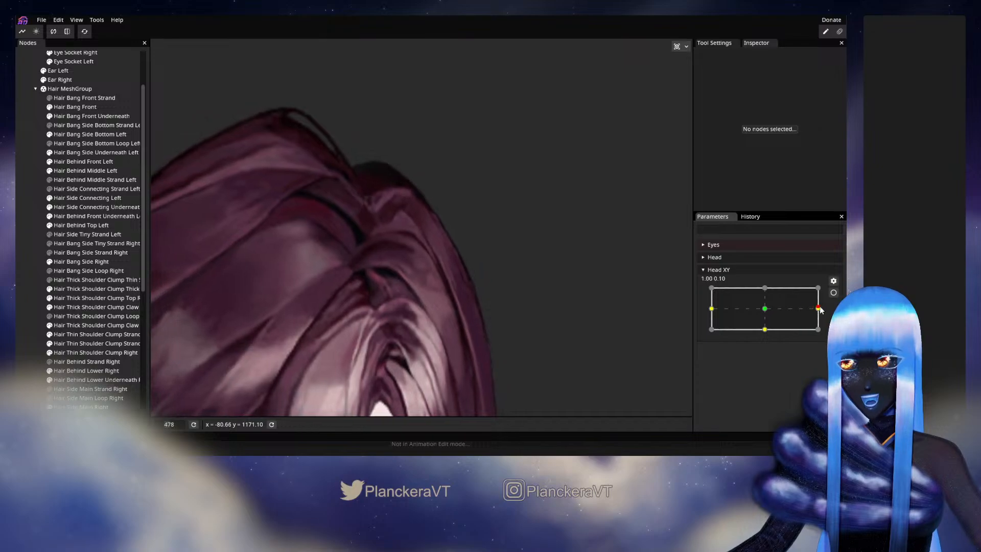
{"action": "left_click_drag", "start_coordinate": [451, 277], "coordinate": [531, 276]}
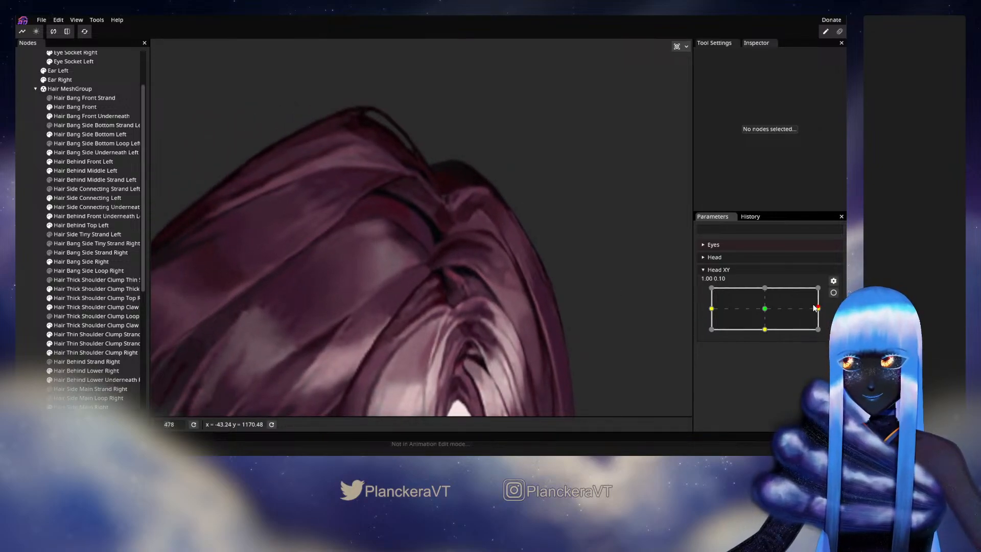
{"action": "left_click_drag", "start_coordinate": [820, 310], "coordinate": [771, 314]}
{"action": "left_click_drag", "start_coordinate": [775, 309], "coordinate": [819, 309]}
Rearm Head XY, brush-deform the parting-side end of Hair Behind Lower Underneath Right with a size 29.00 Circle Brush, and preview the turn disarmed.
{"action": "left_click", "coordinate": [833, 292]}
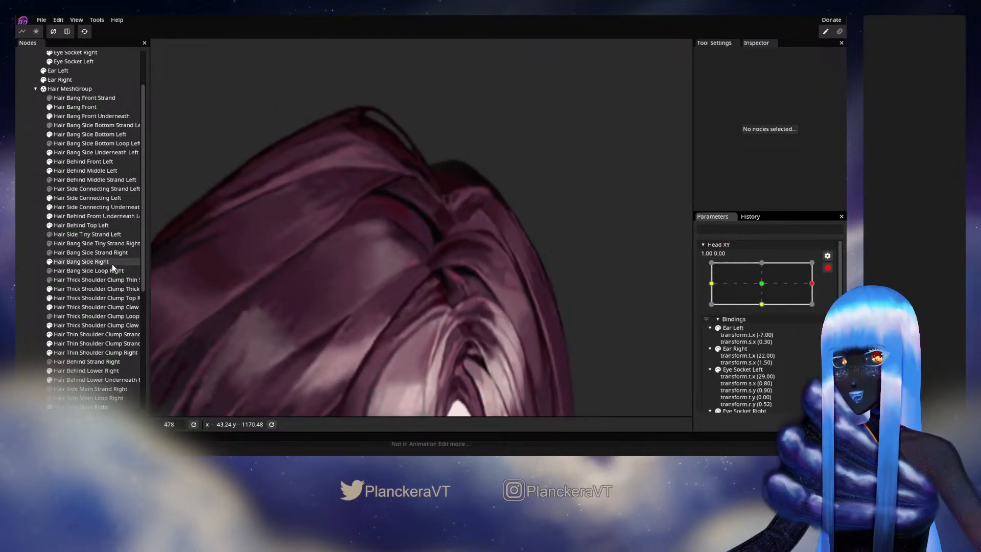
{"action": "scroll", "coordinate": [103, 216], "scroll_direction": "down", "scroll_amount": 2}
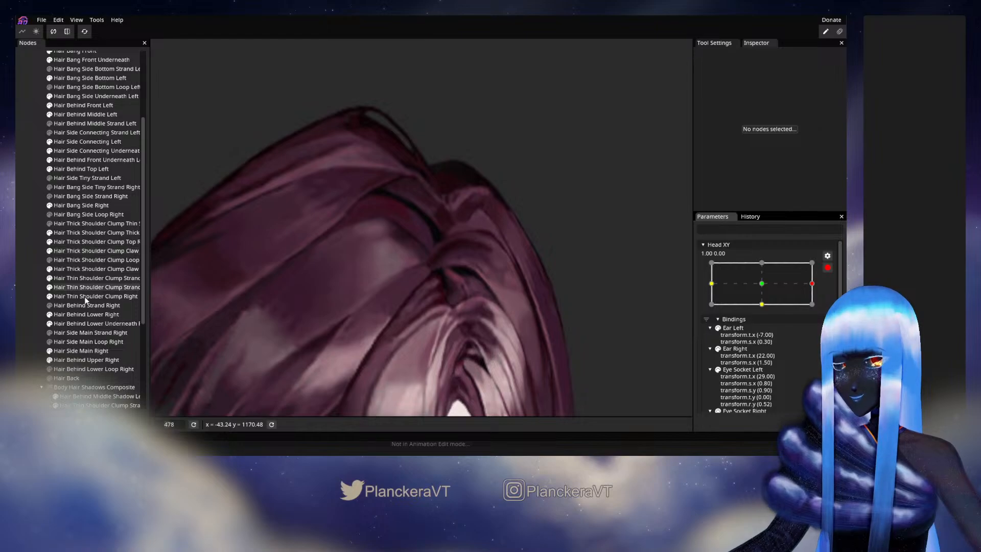
{"action": "left_click", "coordinate": [81, 361]}
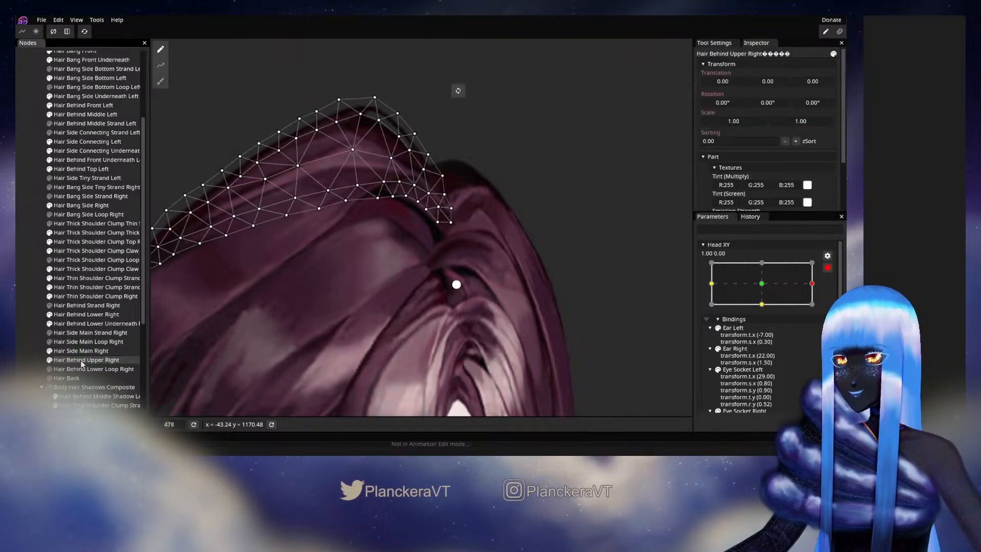
{"action": "left_click", "coordinate": [82, 324]}
{"action": "left_click", "coordinate": [161, 81]}
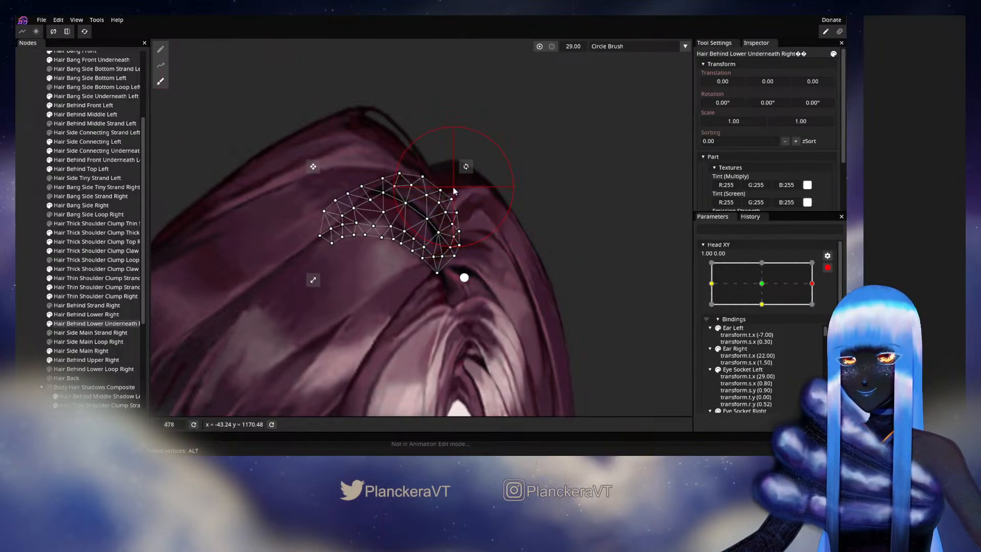
{"action": "left_click_drag", "start_coordinate": [483, 204], "coordinate": [479, 204]}
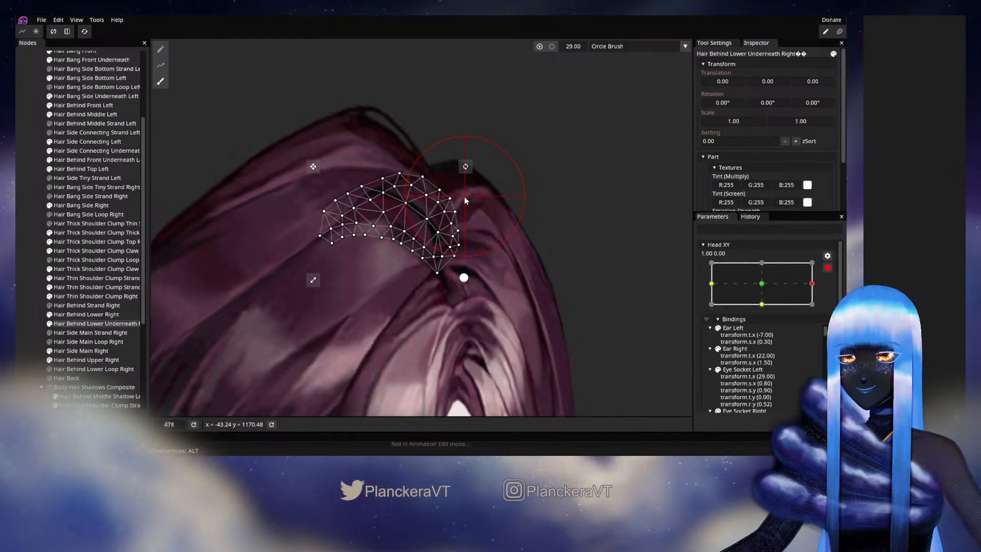
{"action": "left_click", "coordinate": [580, 264]}
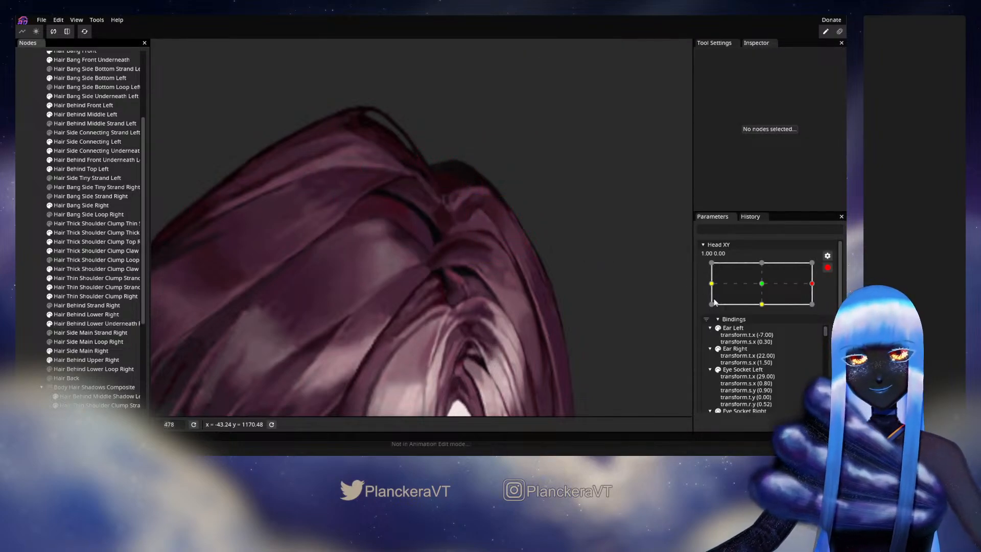
{"action": "left_click", "coordinate": [828, 267]}
{"action": "mouse_move", "coordinate": [818, 313]}
{"action": "left_mouse_down"}
{"action": "mouse_move", "coordinate": [760, 312]}
{"action": "mouse_move", "coordinate": [820, 313]}
{"action": "left_mouse_up"}
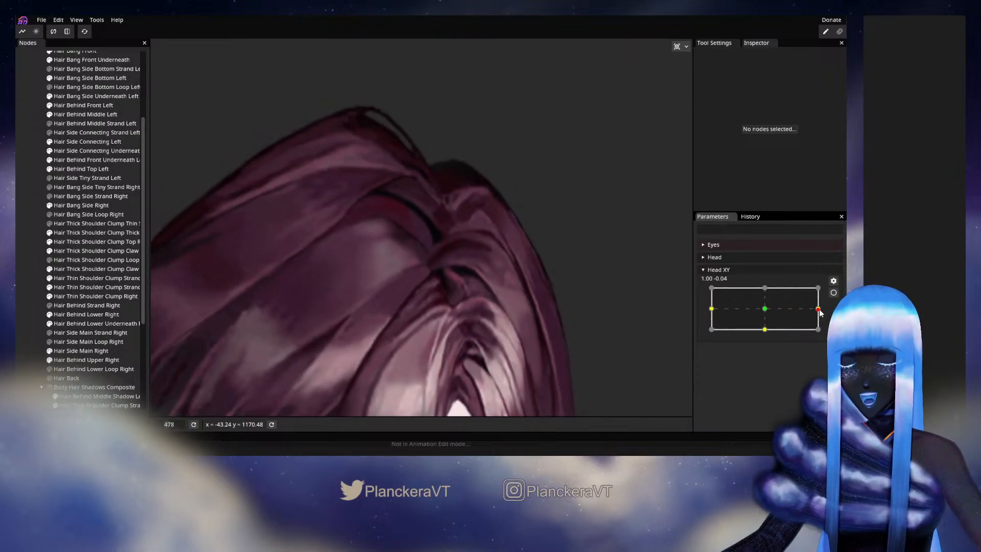
Refine the lower edge of Hair Behind Lower Underneath Right with a size 33.00 Circle Brush while Head XY is armed, and test the turn disarmed.
{"action": "left_click", "coordinate": [833, 293]}
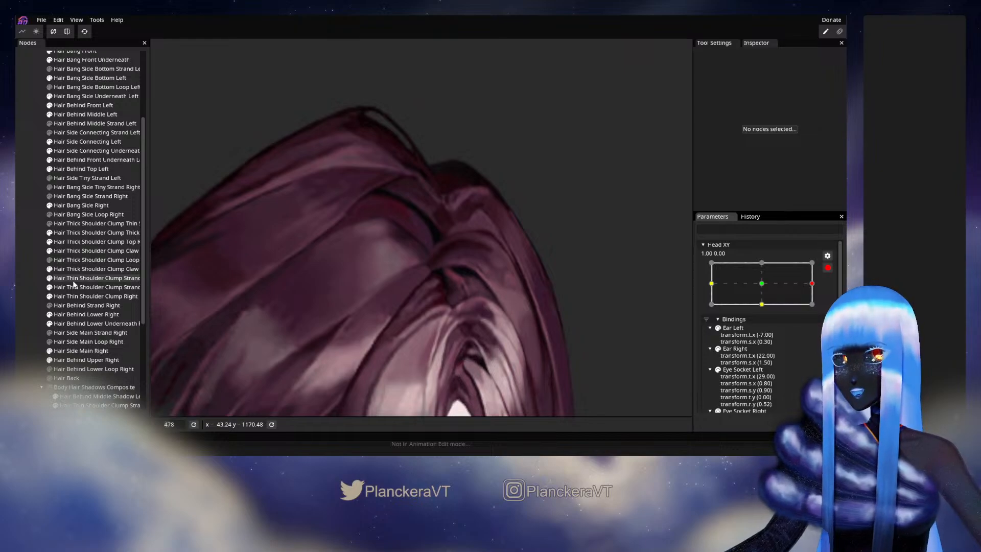
{"action": "left_click", "coordinate": [81, 323]}
{"action": "scroll", "coordinate": [389, 238], "scroll_direction": "up", "scroll_amount": 2}
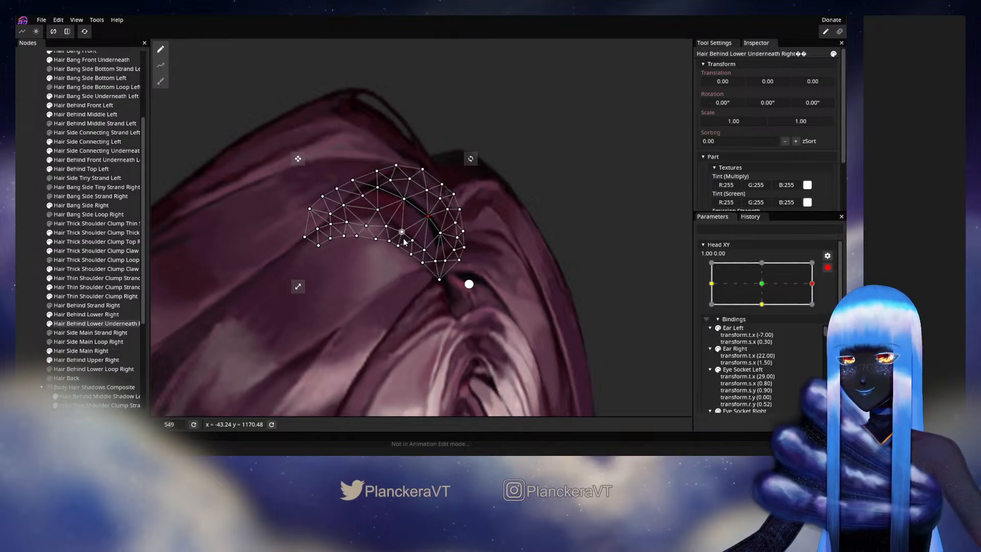
{"action": "left_click", "coordinate": [160, 82]}
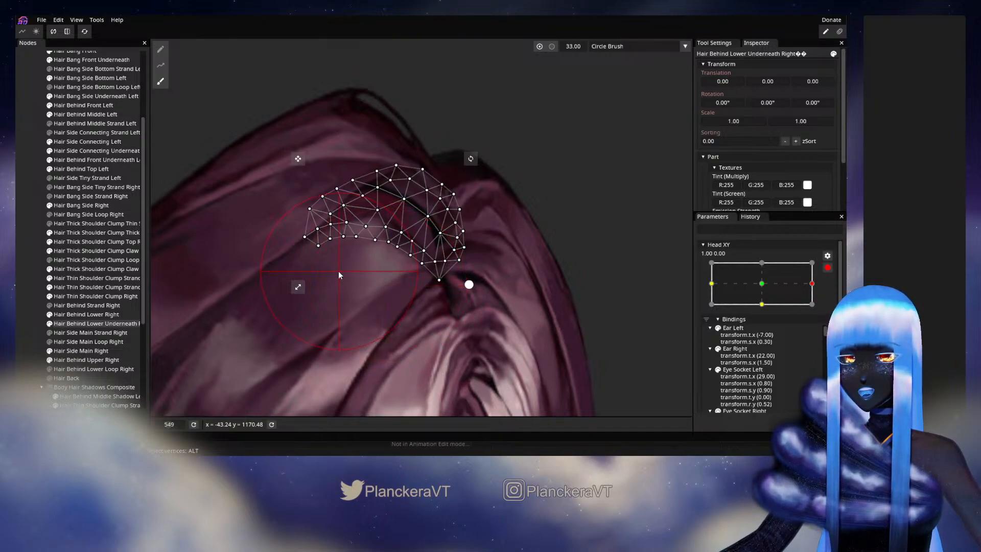
{"action": "left_click", "coordinate": [22, 251]}
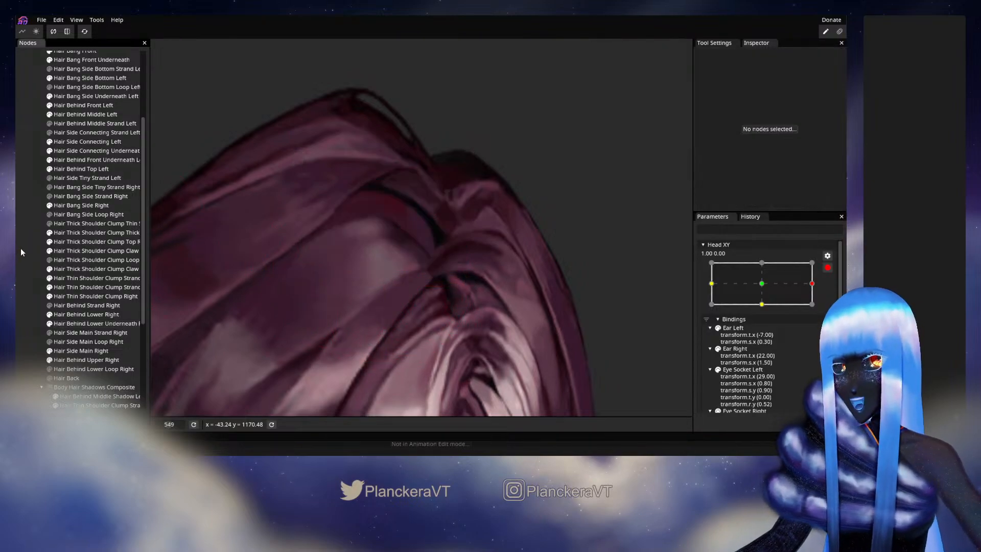
{"action": "left_click", "coordinate": [828, 268]}
{"action": "mouse_move", "coordinate": [817, 312]}
{"action": "left_mouse_down"}
{"action": "mouse_move", "coordinate": [766, 311]}
{"action": "mouse_move", "coordinate": [819, 308]}
{"action": "left_mouse_up"}
Adjust the middle-row vertex at the parting-side end of Hair Behind Lower Underneath Right with Head XY armed, and test the turn disarmed.
{"action": "left_click", "coordinate": [833, 292]}
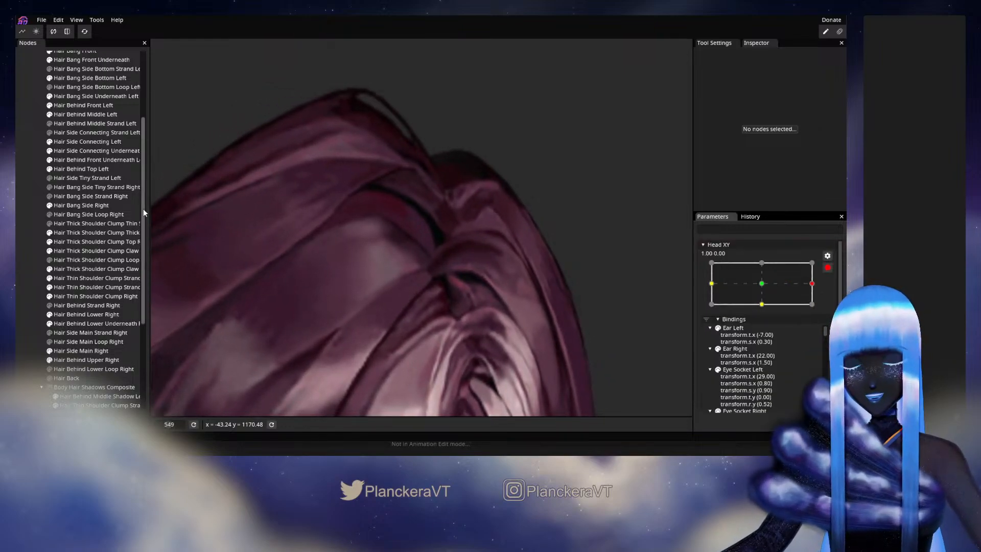
{"action": "left_click", "coordinate": [80, 315]}
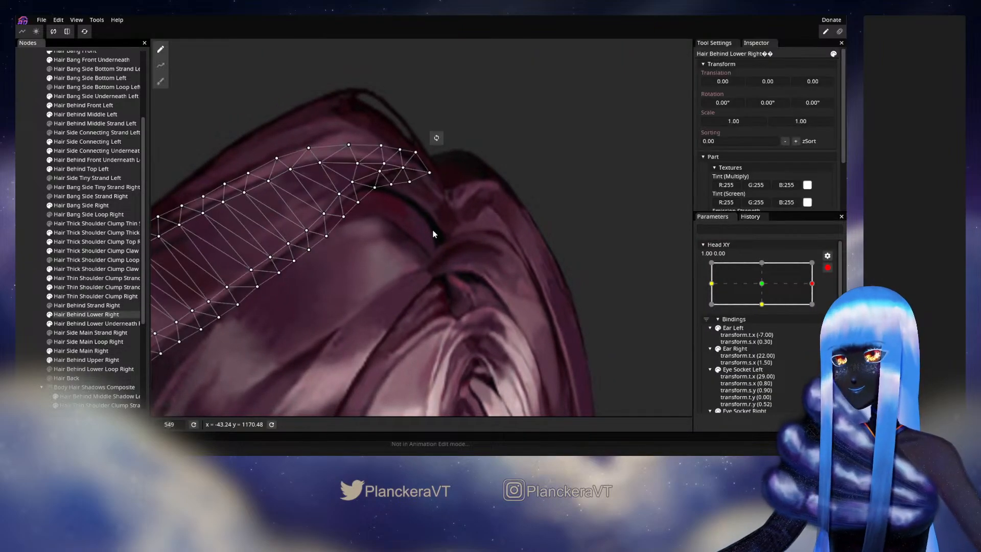
{"action": "left_click", "coordinate": [82, 325]}
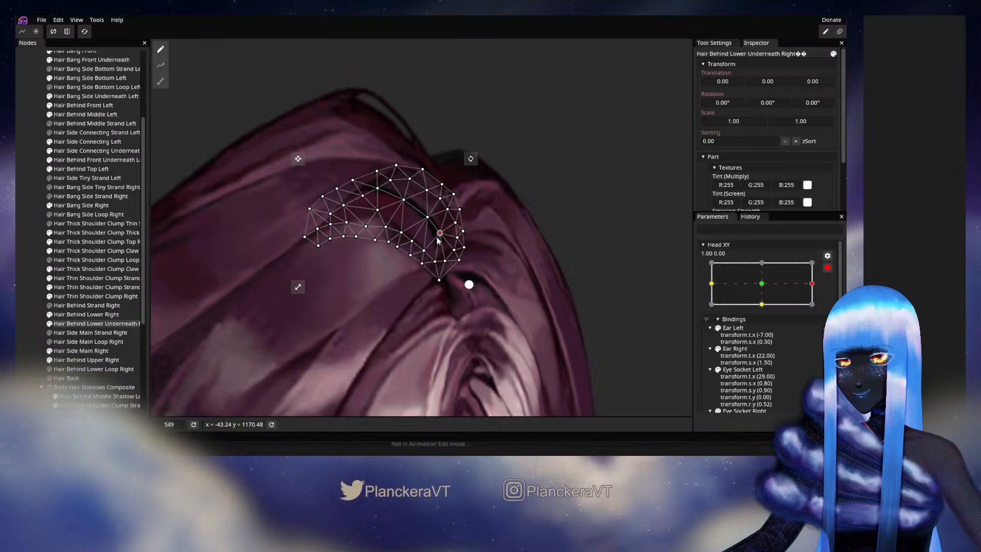
{"action": "left_click", "coordinate": [29, 246]}
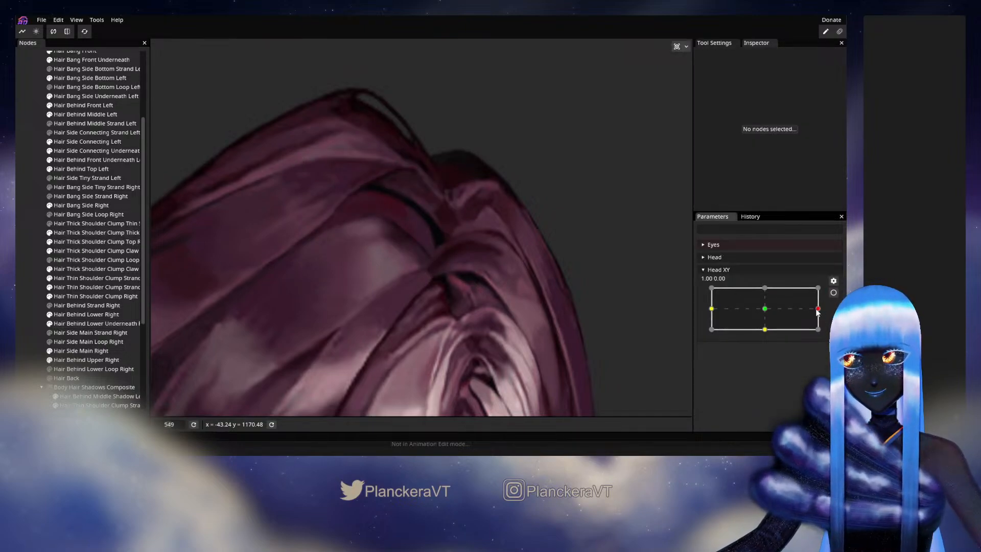
{"action": "mouse_move", "coordinate": [818, 312]}
{"action": "left_mouse_down"}
{"action": "mouse_move", "coordinate": [765, 309]}
{"action": "mouse_move", "coordinate": [818, 309]}
{"action": "left_mouse_up"}
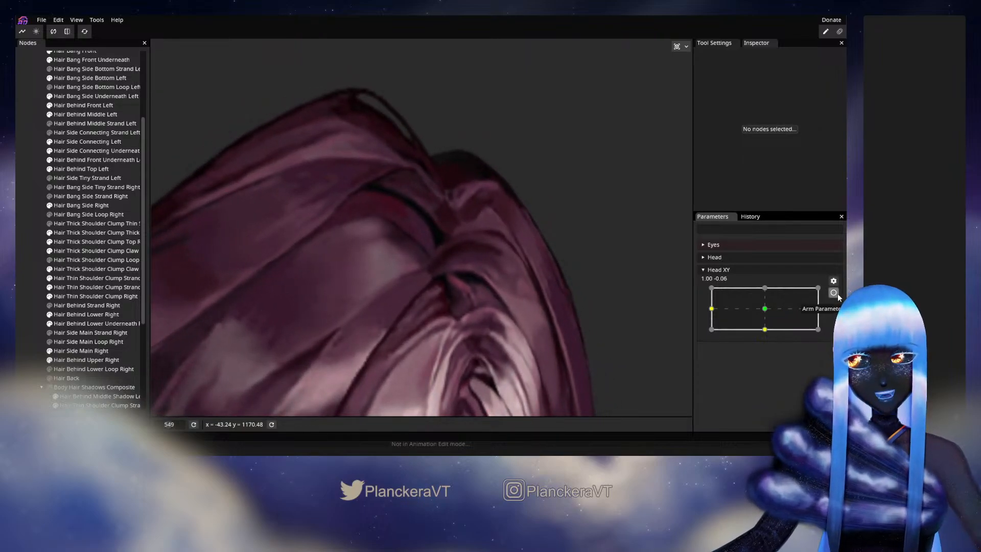
Rearm Head XY, adjust the middle-row vertices along the arch of Hair Behind Lower Underneath Right, and sweep the turn toward center and back disarmed.
{"action": "left_click", "coordinate": [834, 293]}
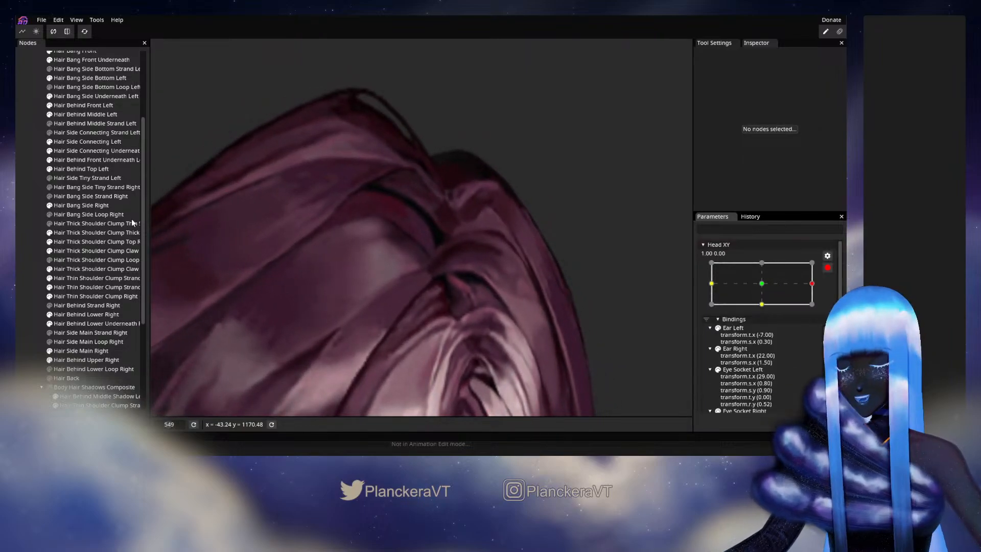
{"action": "left_click", "coordinate": [81, 324]}
{"action": "left_click", "coordinate": [403, 200]}
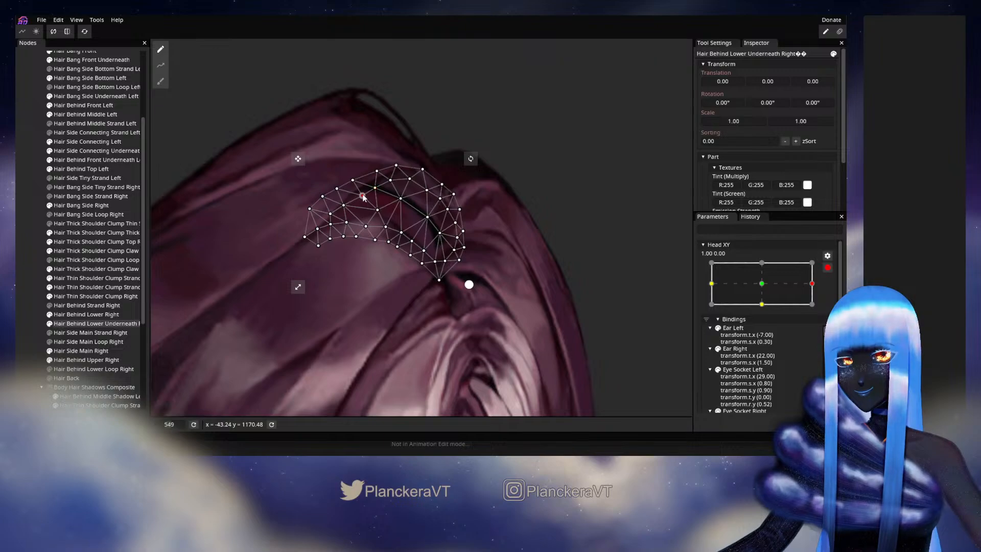
{"action": "left_click", "coordinate": [31, 266]}
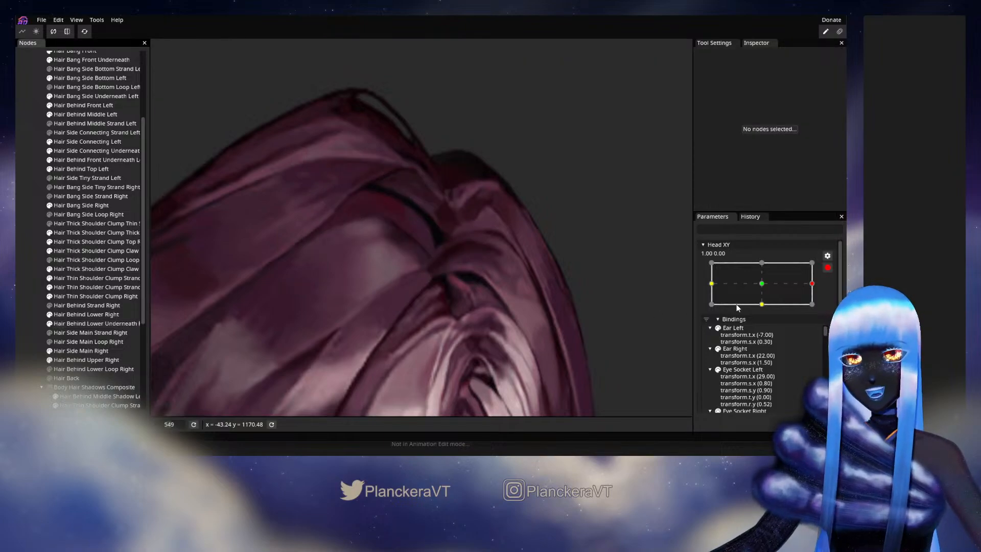
{"action": "left_click", "coordinate": [827, 267]}
{"action": "left_click_drag", "start_coordinate": [818, 308], "coordinate": [787, 314]}
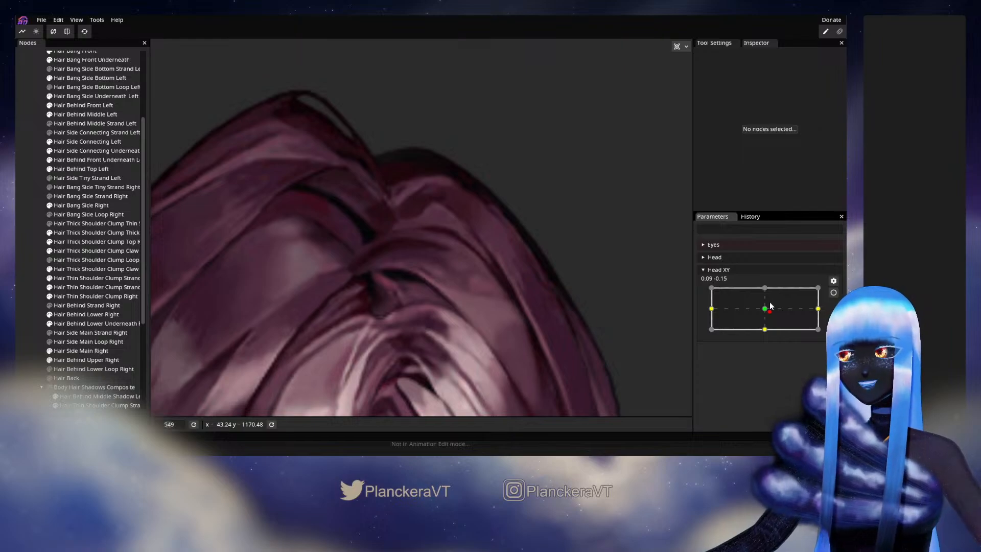
{"action": "left_click_drag", "start_coordinate": [771, 317], "coordinate": [823, 308]}
Rearm Head XY, nudge the outer parting-side edge of Hair Behind Lower Underneath Right with a size 33.00 Circle Brush, and check the turn disarmed.
{"action": "left_click", "coordinate": [833, 292]}
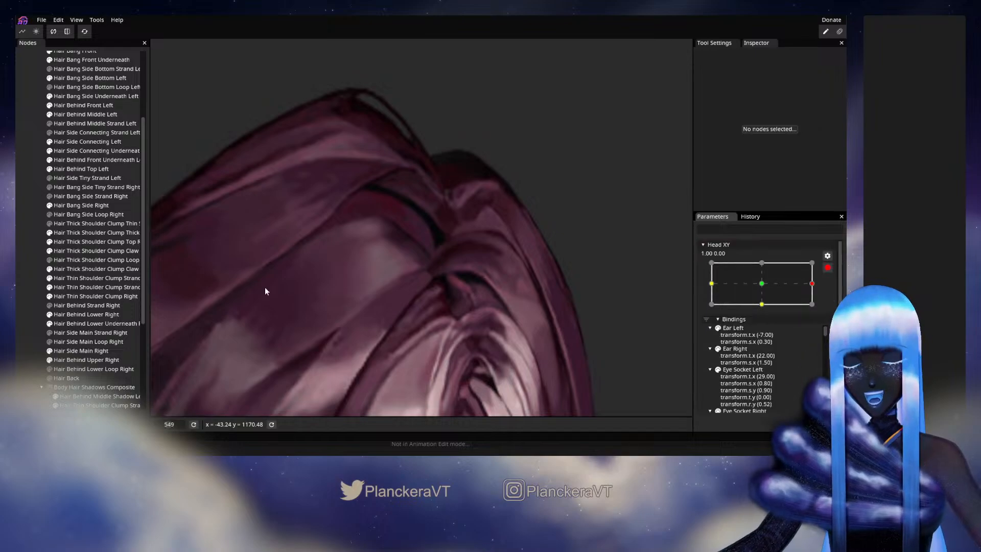
{"action": "left_click", "coordinate": [82, 325]}
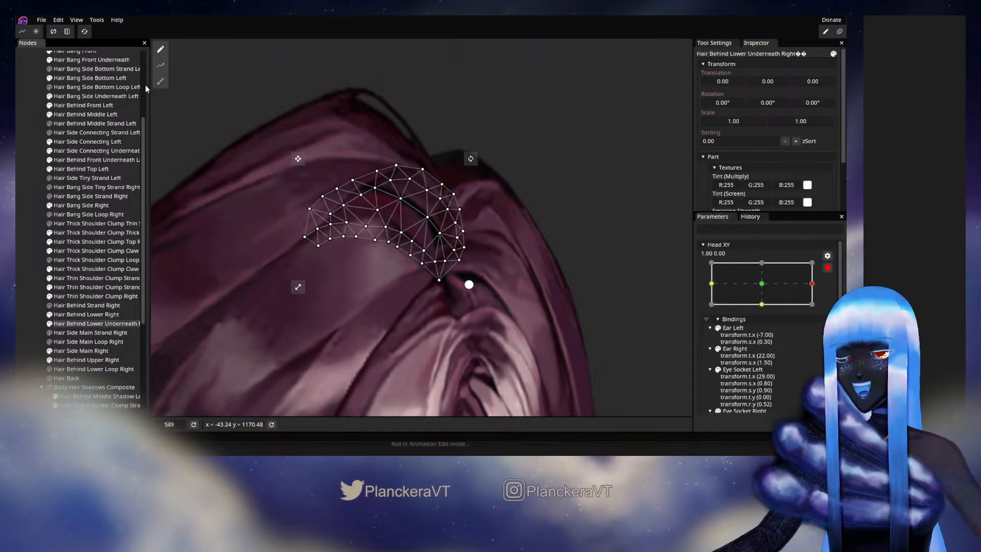
{"action": "left_click", "coordinate": [158, 83]}
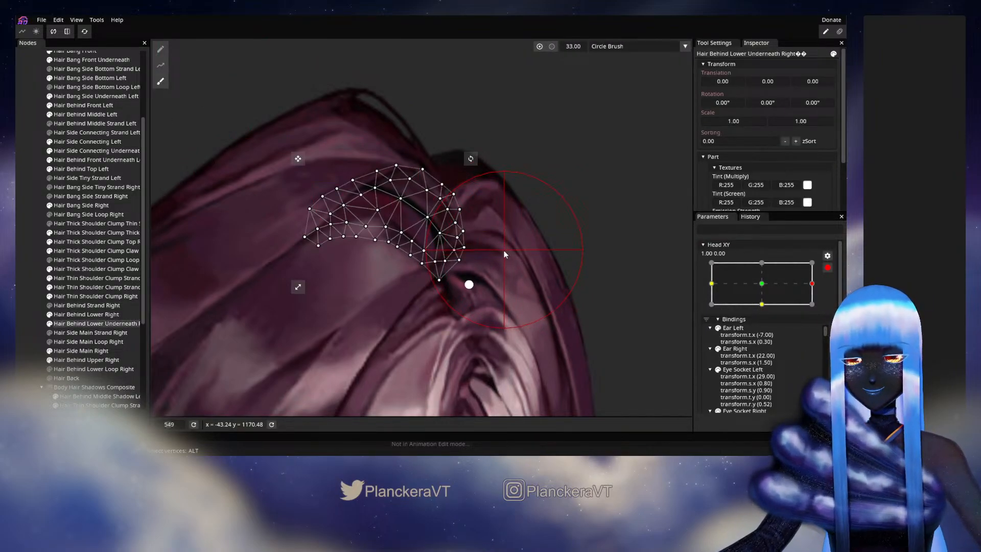
{"action": "left_click_drag", "start_coordinate": [492, 250], "coordinate": [495, 253]}
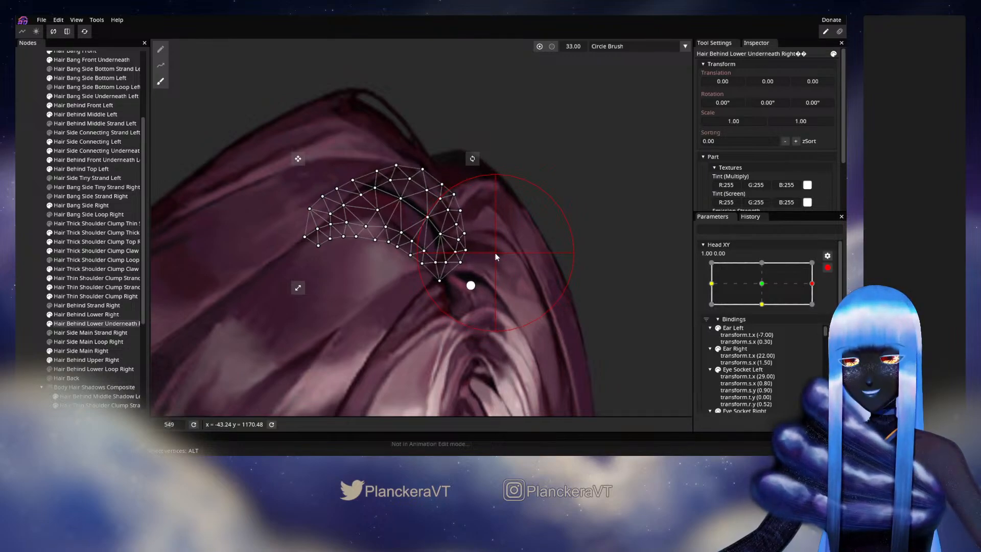
{"action": "left_click", "coordinate": [38, 248]}
{"action": "left_click", "coordinate": [827, 267]}
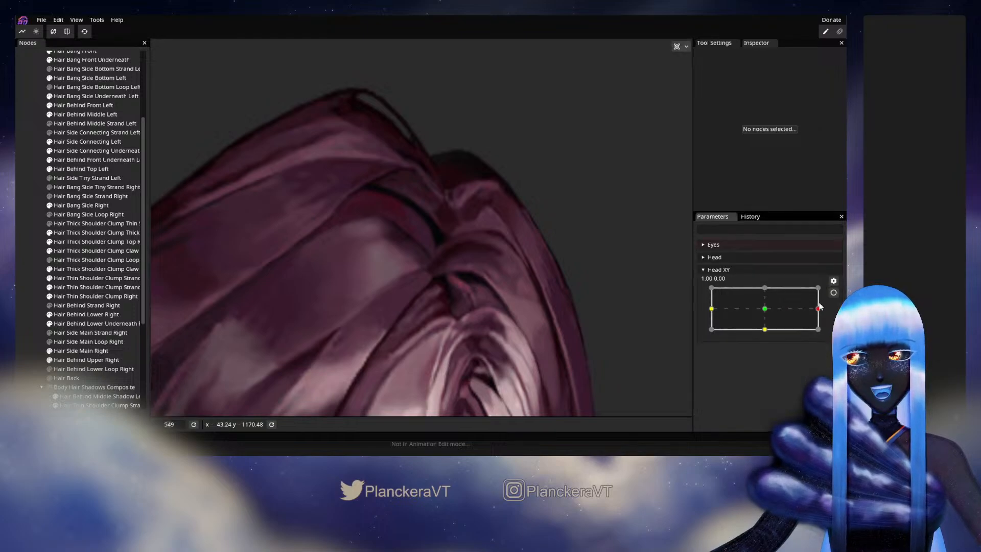
{"action": "mouse_move", "coordinate": [818, 308]}
{"action": "left_mouse_down"}
{"action": "mouse_move", "coordinate": [762, 312]}
{"action": "mouse_move", "coordinate": [818, 309]}
{"action": "left_mouse_up"}
Save the model and fine-tune the parting-side edge vertices of Hair Behind Lower Underneath Right with Head XY armed, and preview the turn disarmed.
{"action": "left_click", "coordinate": [834, 294]}
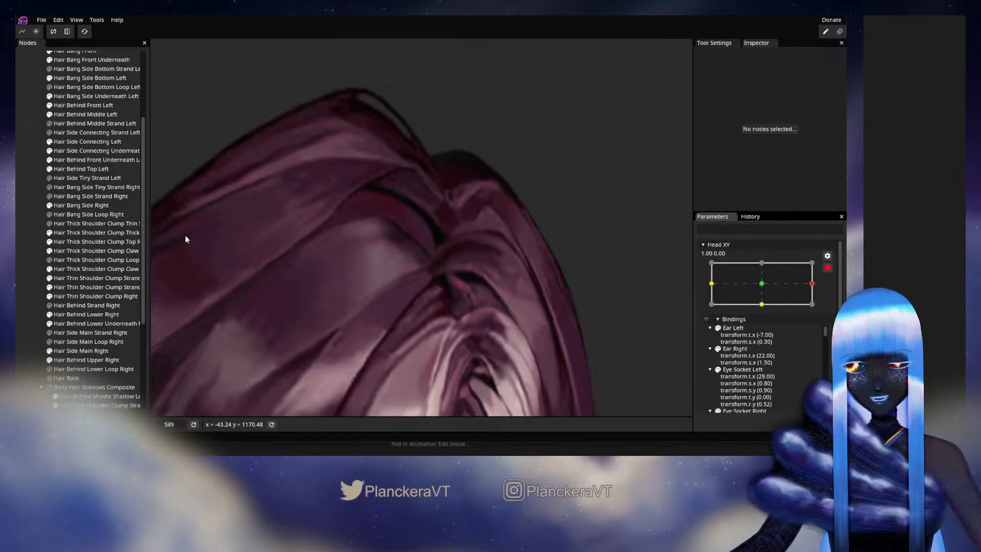
{"action": "left_click", "coordinate": [85, 325]}
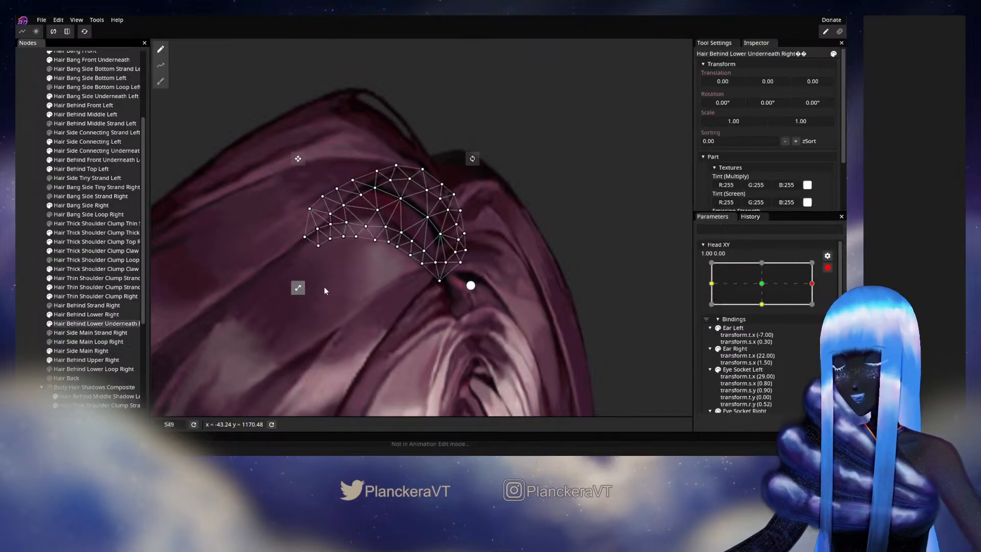
{"action": "key", "text": "ctrl+s"}
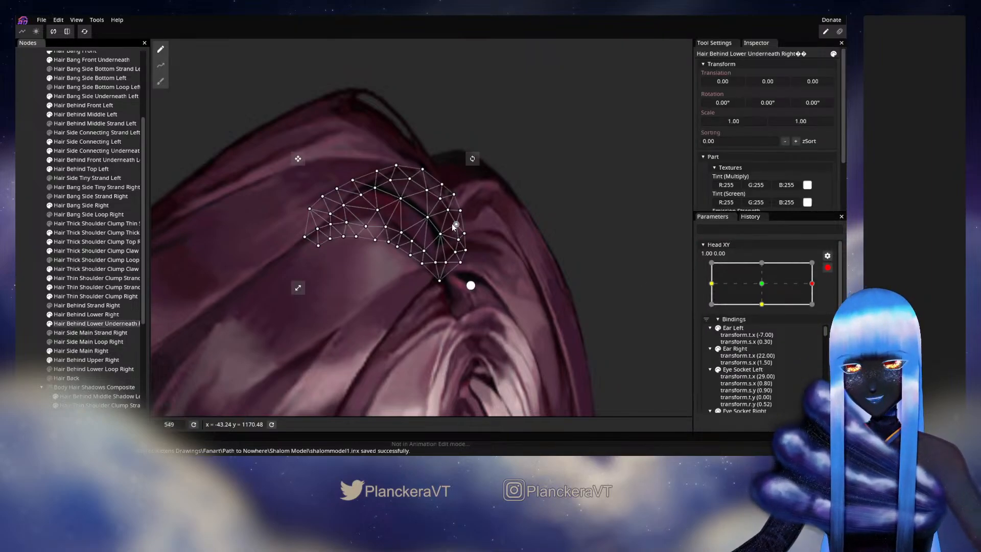
{"action": "left_click", "coordinate": [456, 226]}
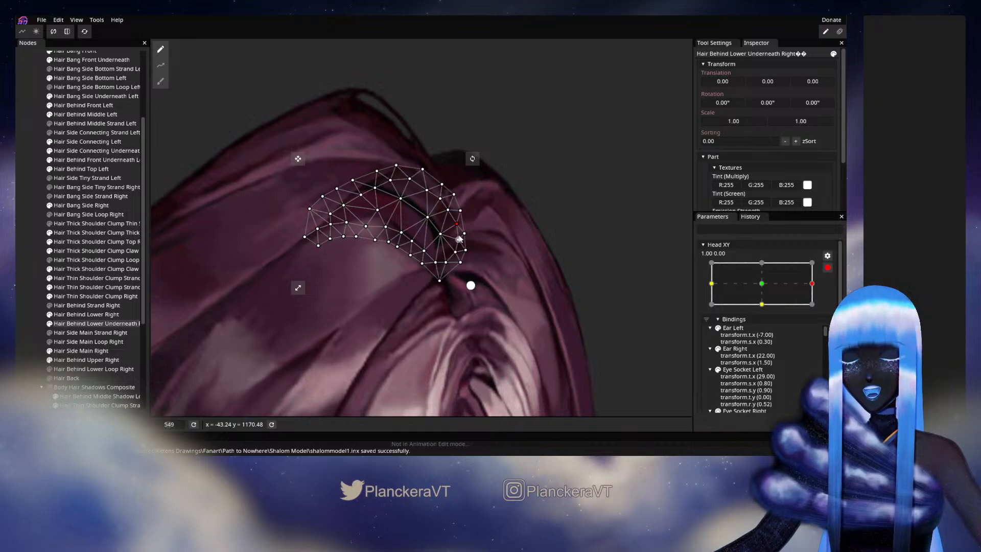
{"action": "left_click", "coordinate": [459, 238]}
{"action": "left_click", "coordinate": [465, 234]}
{"action": "left_click", "coordinate": [466, 250]}
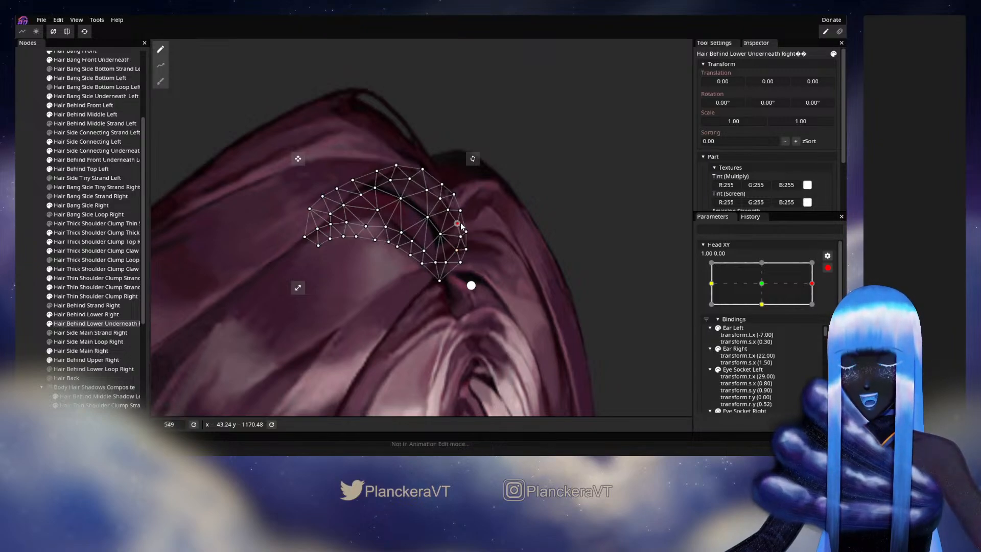
{"action": "left_click", "coordinate": [16, 241]}
{"action": "left_click", "coordinate": [827, 268]}
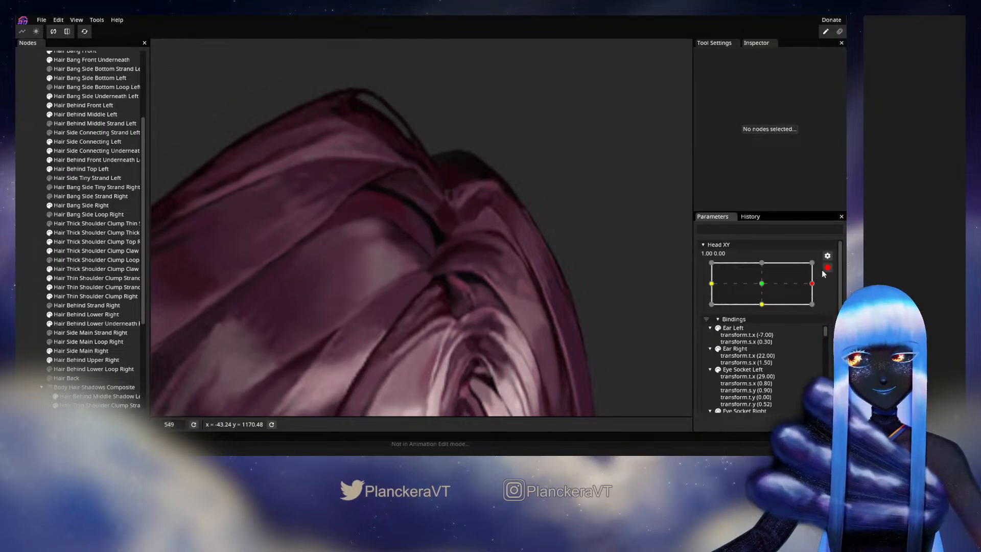
{"action": "mouse_move", "coordinate": [819, 310]}
{"action": "left_mouse_down"}
{"action": "mouse_move", "coordinate": [766, 317]}
{"action": "mouse_move", "coordinate": [818, 309]}
{"action": "left_mouse_up"}
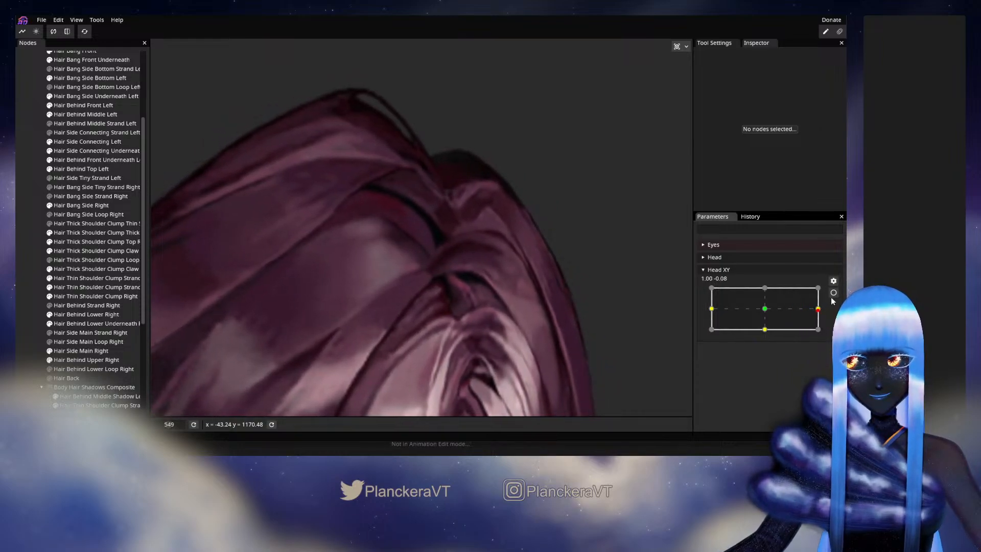
Rearm Head XY, touch up the outermost parting-side vertex of Hair Behind Lower Underneath Right, and sweep the turn disarmed.
{"action": "left_click", "coordinate": [833, 292]}
{"action": "left_click", "coordinate": [90, 326]}
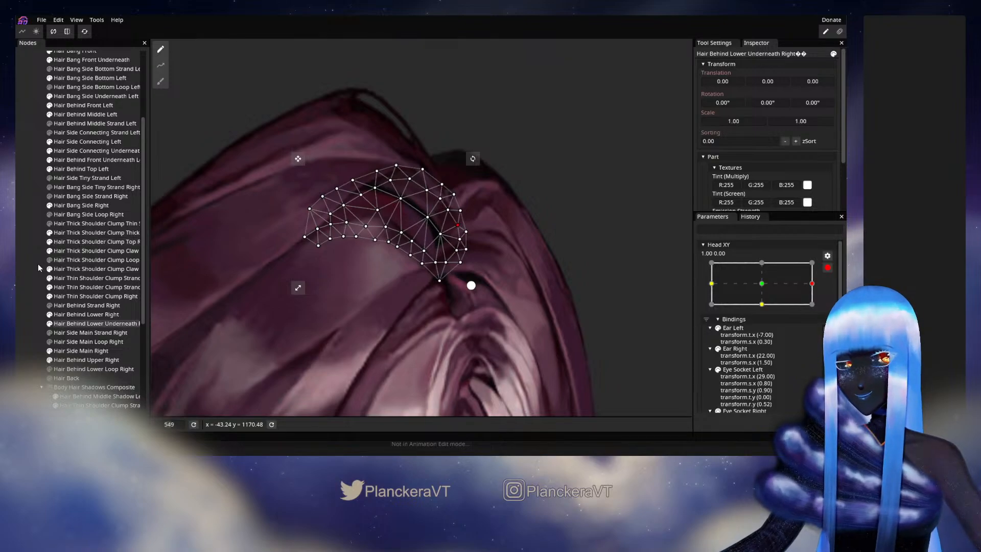
{"action": "left_click", "coordinate": [590, 278]}
{"action": "left_click", "coordinate": [829, 269]}
{"action": "left_click_drag", "start_coordinate": [818, 309], "coordinate": [785, 313]}
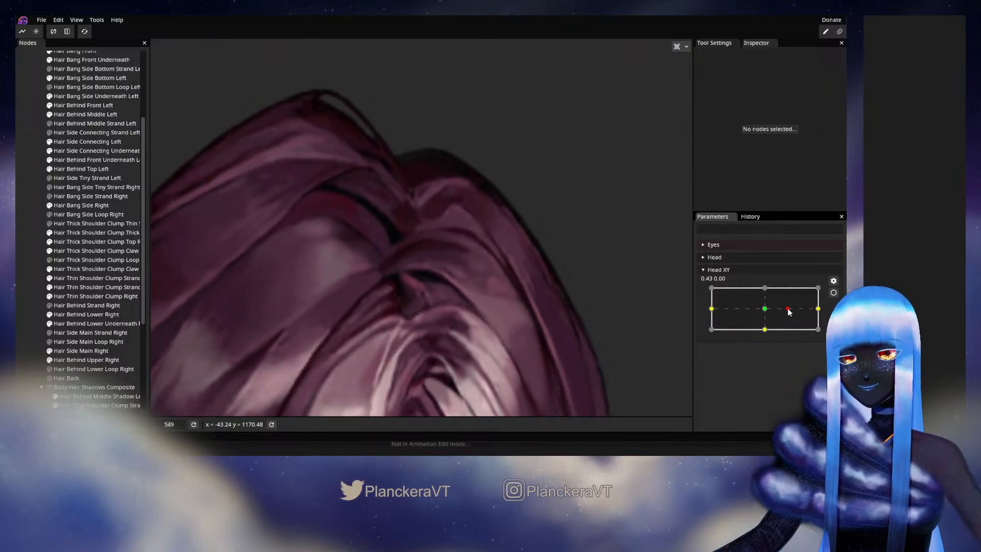
{"action": "left_click_drag", "start_coordinate": [789, 313], "coordinate": [825, 309]}
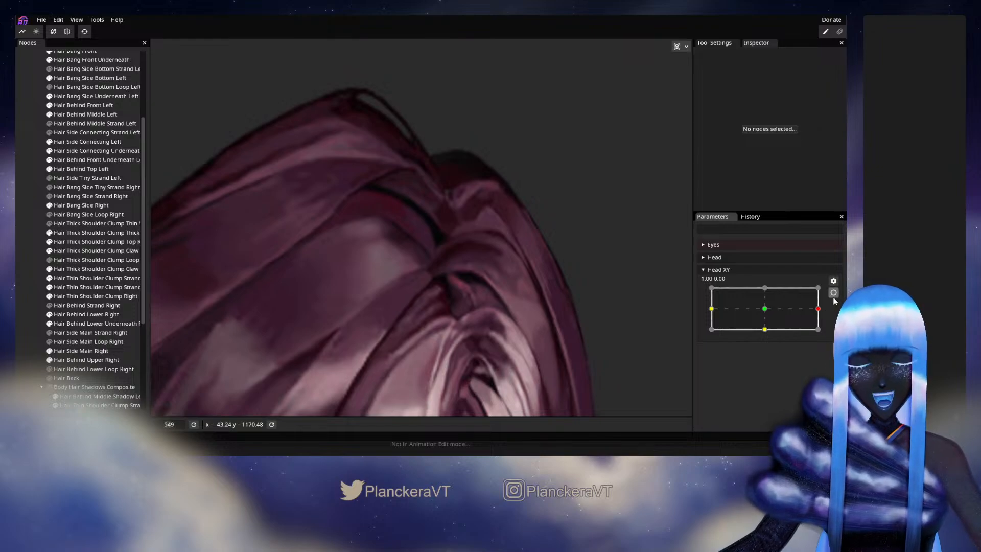
Rearm Head XY, adjust the lower inner corner vertex at the root of Hair Behind Middle Left, and test the turn disarmed.
{"action": "left_click", "coordinate": [833, 293]}
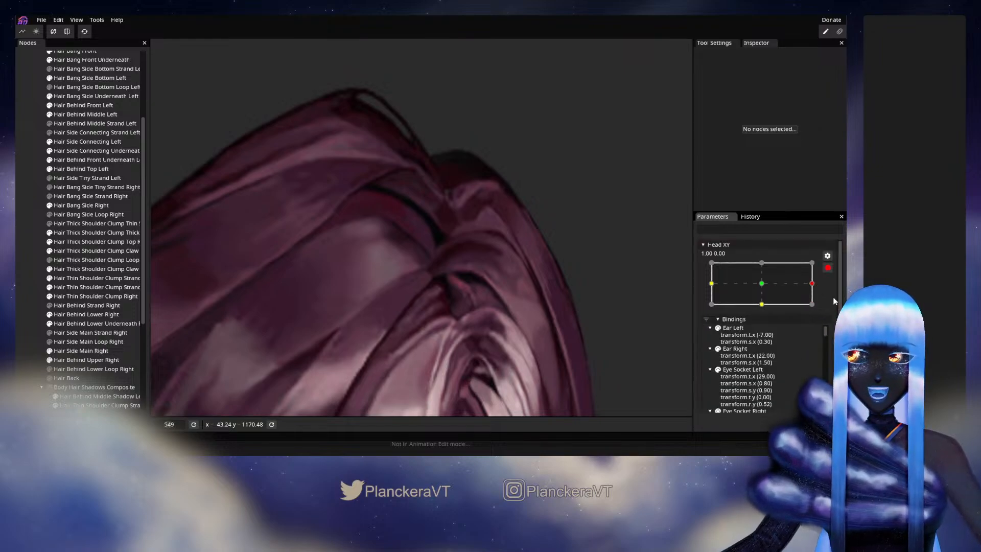
{"action": "scroll", "coordinate": [89, 155], "scroll_direction": "up", "scroll_amount": 1}
{"action": "left_click", "coordinate": [86, 142]}
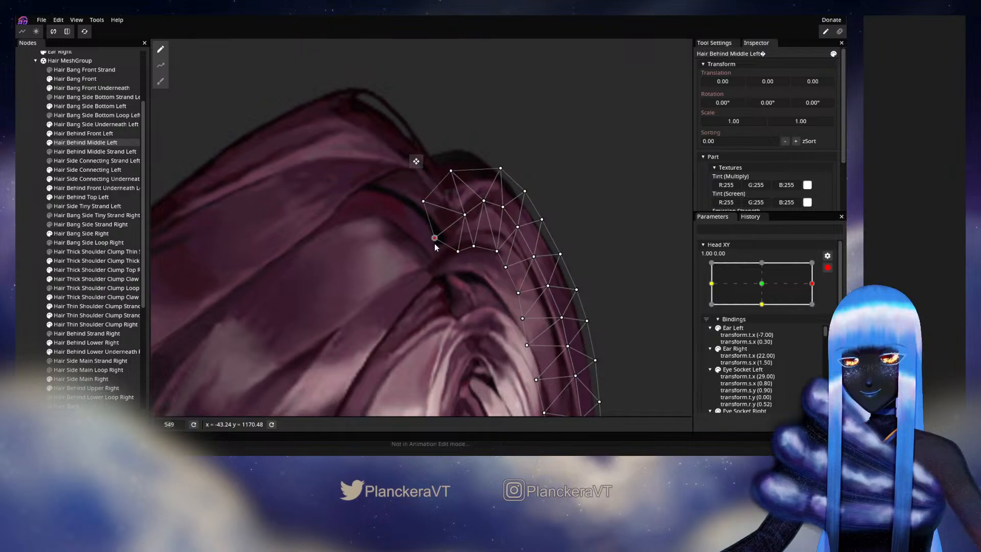
{"action": "left_click", "coordinate": [33, 211]}
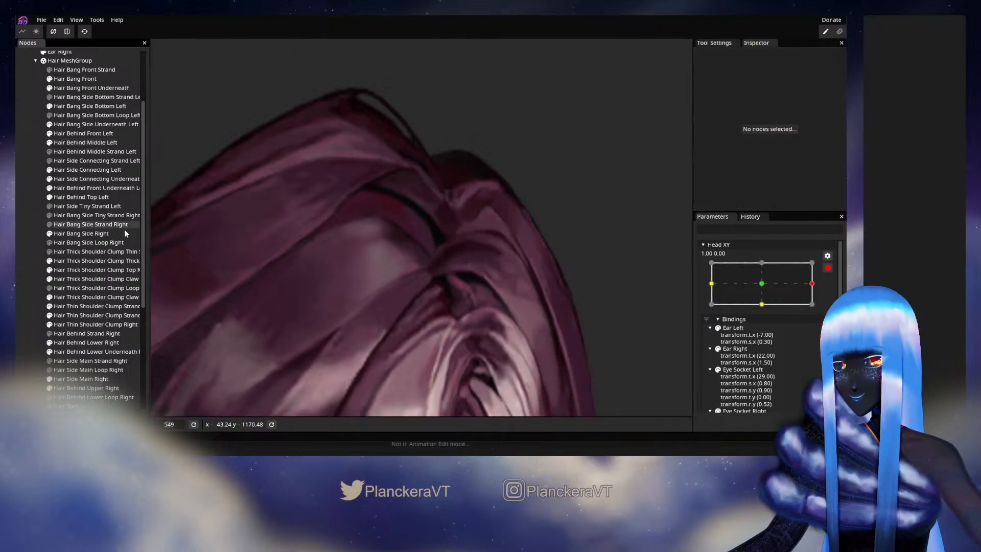
{"action": "left_click", "coordinate": [828, 269]}
{"action": "mouse_move", "coordinate": [818, 309]}
{"action": "left_mouse_down"}
{"action": "mouse_move", "coordinate": [768, 312]}
{"action": "mouse_move", "coordinate": [819, 308]}
{"action": "mouse_move", "coordinate": [787, 309]}
{"action": "mouse_move", "coordinate": [811, 314]}
{"action": "left_mouse_up"}
Rearm Head XY, shift the innermost root vertex of Hair Behind Middle Left slightly toward the parting, and check the turn disarmed.
{"action": "left_click", "coordinate": [834, 292]}
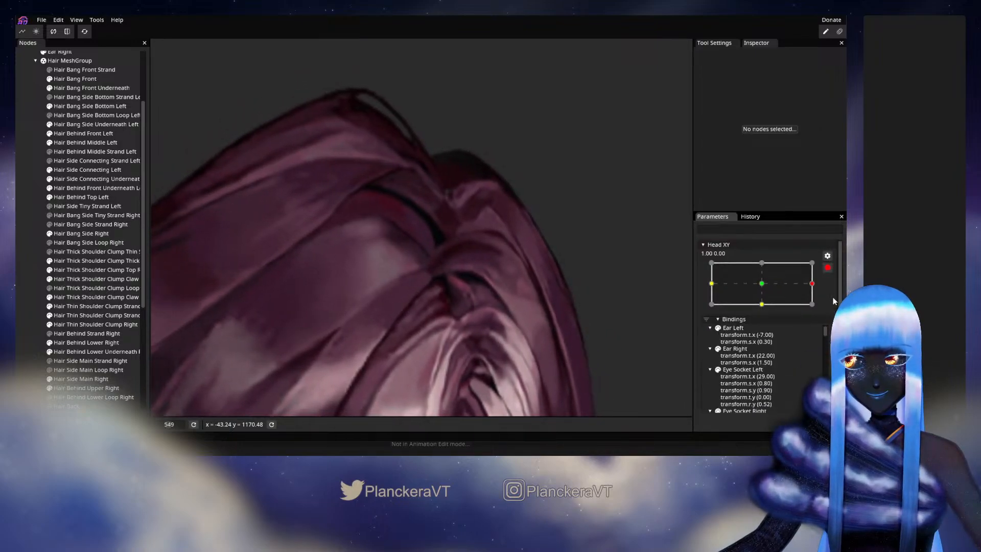
{"action": "left_click", "coordinate": [80, 144]}
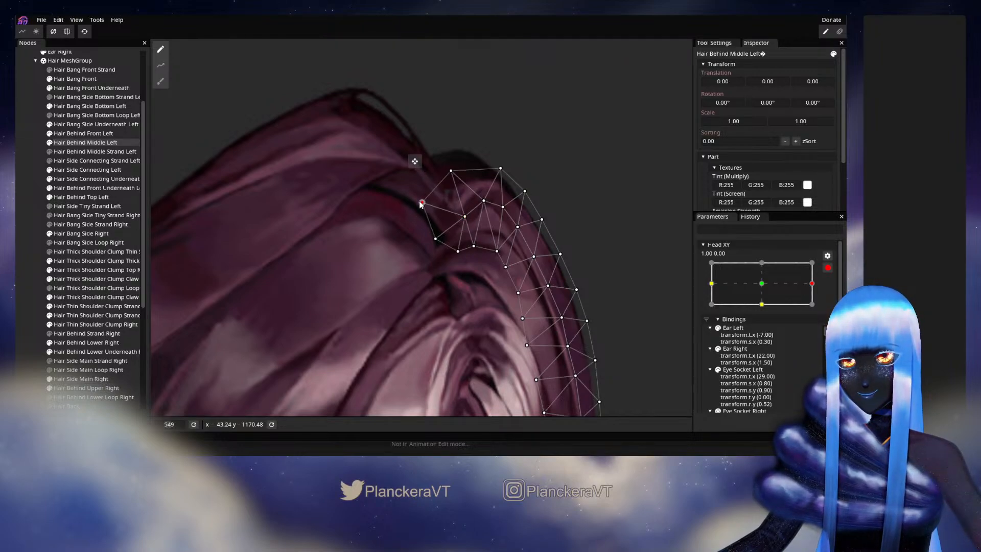
{"action": "left_click", "coordinate": [666, 288]}
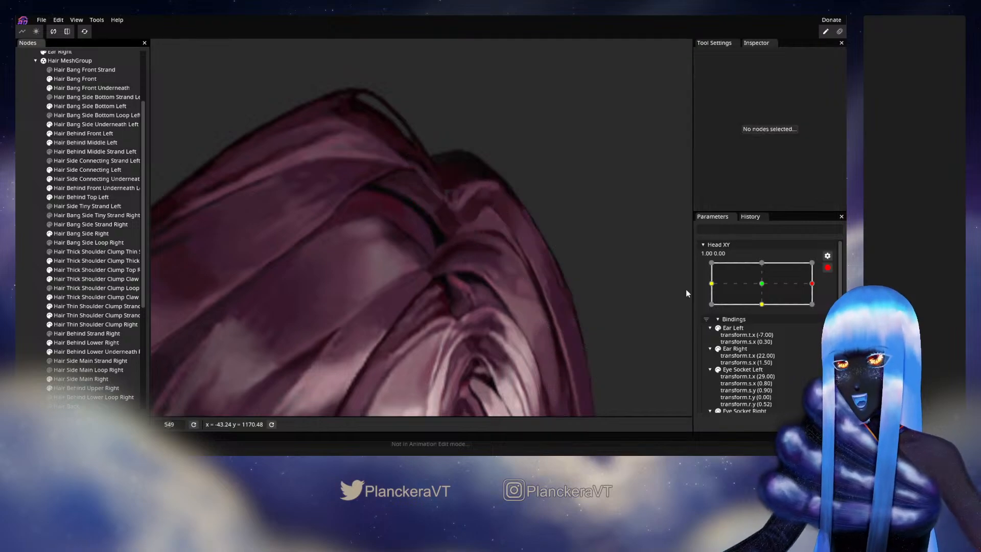
{"action": "left_click", "coordinate": [828, 267]}
{"action": "left_click_drag", "start_coordinate": [817, 309], "coordinate": [838, 302]}
Adjust the upper inner vertex at the root of Hair Behind Middle Left with Head XY armed, preview the turn disarmed, and rearm it.
{"action": "left_click", "coordinate": [833, 292]}
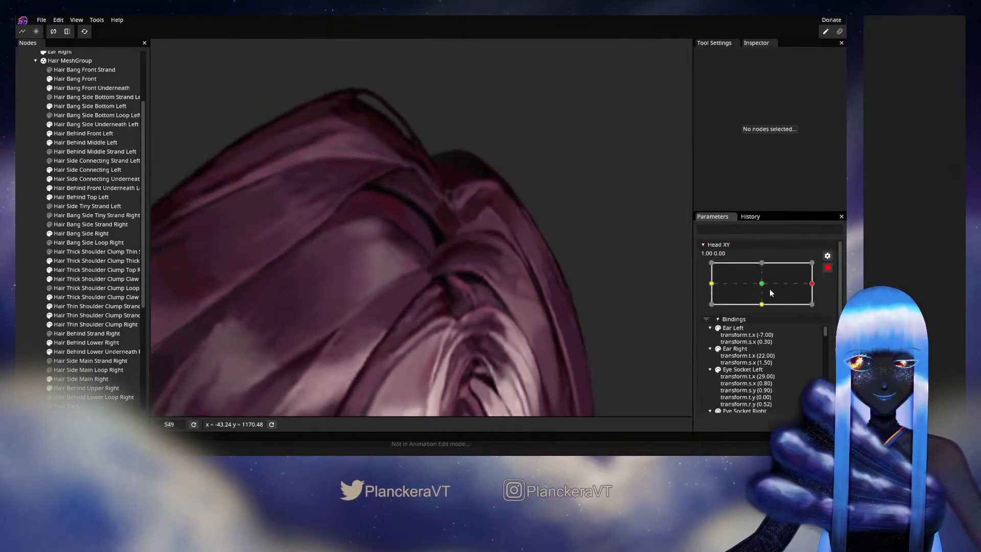
{"action": "left_click", "coordinate": [85, 142]}
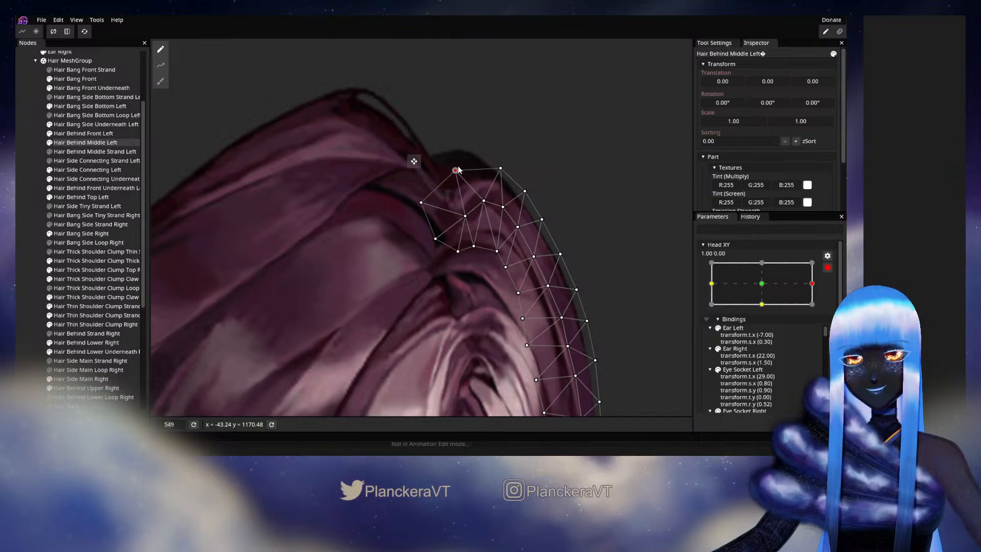
{"action": "left_click", "coordinate": [610, 295]}
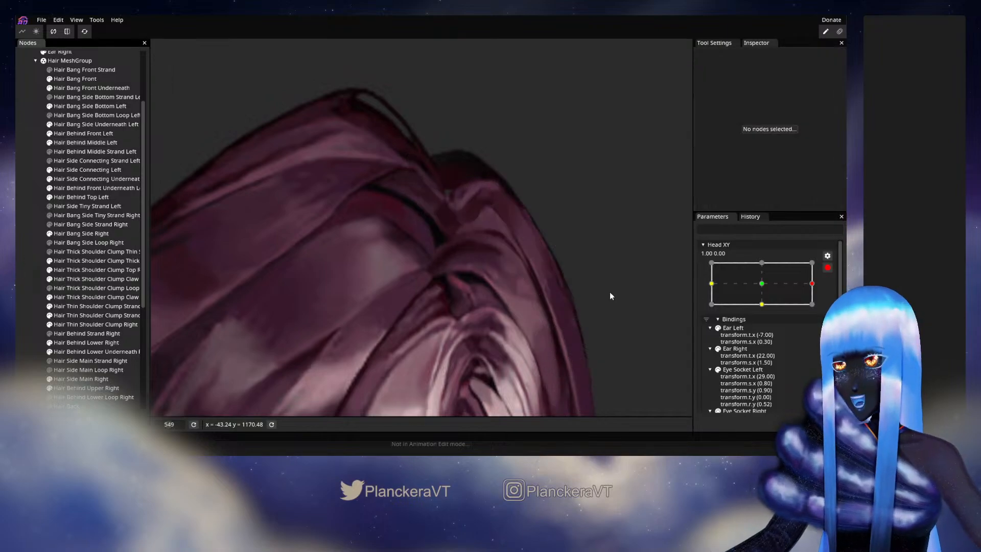
{"action": "left_click", "coordinate": [828, 266]}
{"action": "mouse_move", "coordinate": [817, 309]}
{"action": "left_mouse_down"}
{"action": "mouse_move", "coordinate": [761, 308]}
{"action": "mouse_move", "coordinate": [819, 311]}
{"action": "left_mouse_up"}
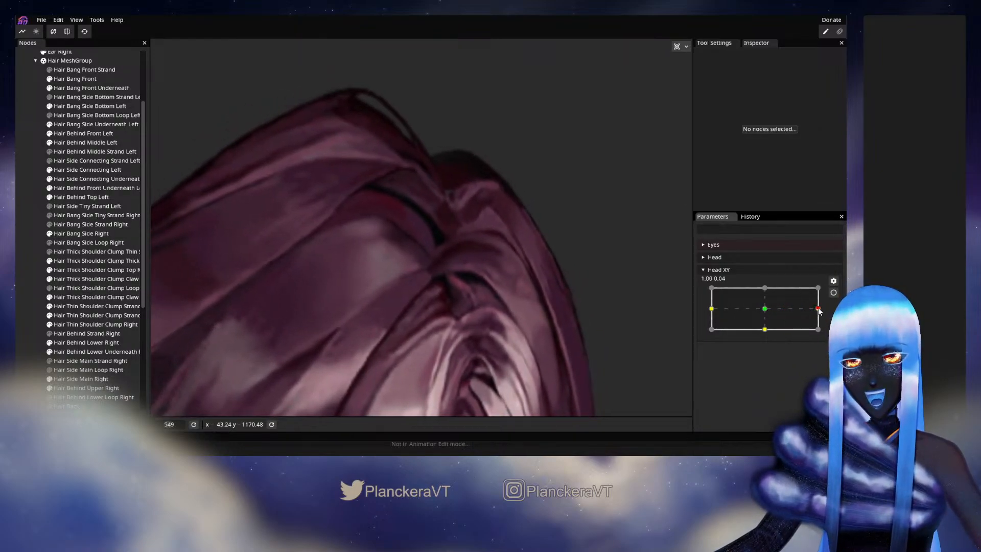
{"action": "left_click", "coordinate": [834, 293]}
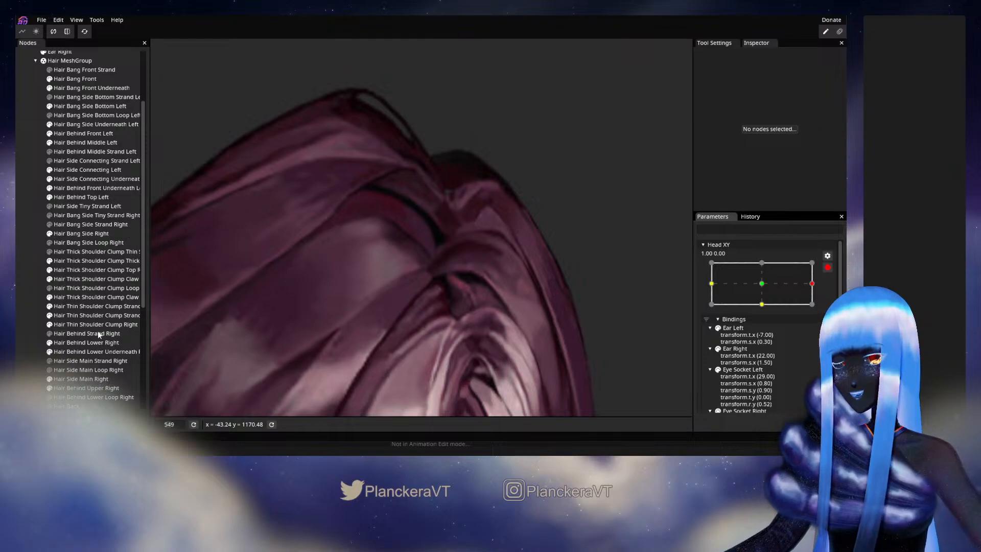
Touch up the upper mesh vertices of Hair Behind Lower Underneath Right beside the parting at the armed Head XY keypoint.
{"action": "left_click", "coordinate": [92, 351]}
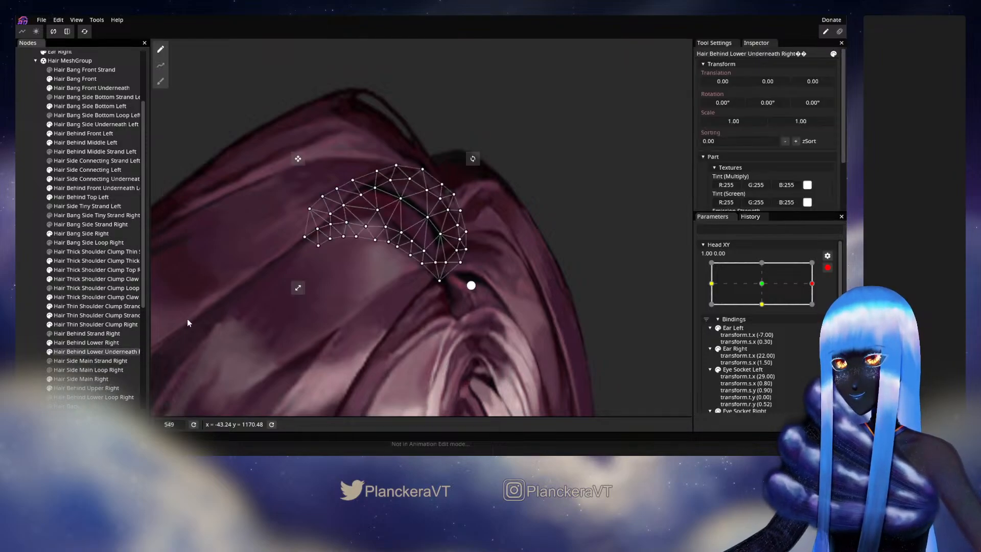
{"action": "scroll", "coordinate": [494, 166], "scroll_direction": "up", "scroll_amount": 2}
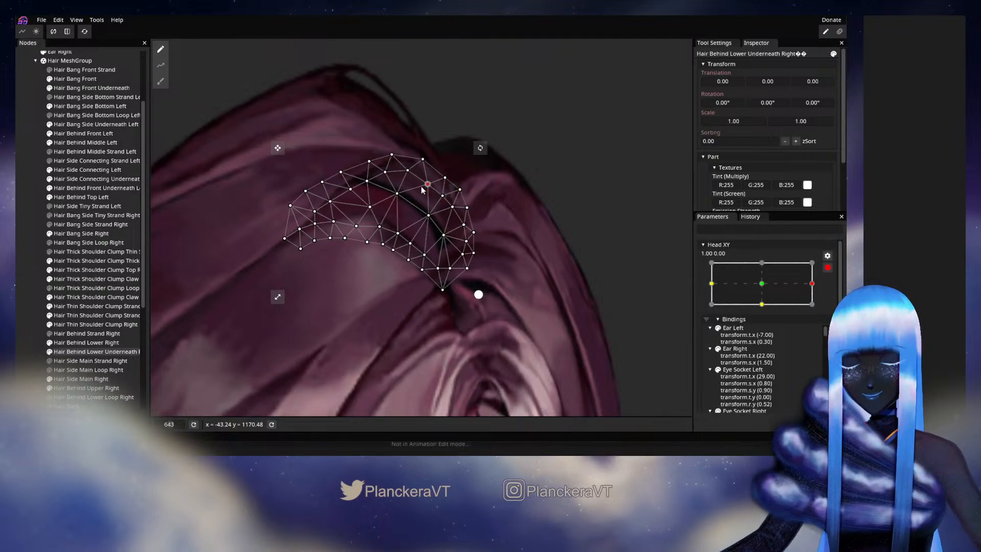
{"action": "left_click", "coordinate": [479, 294]}
{"action": "scroll", "coordinate": [508, 305], "scroll_direction": "down", "scroll_amount": 4}
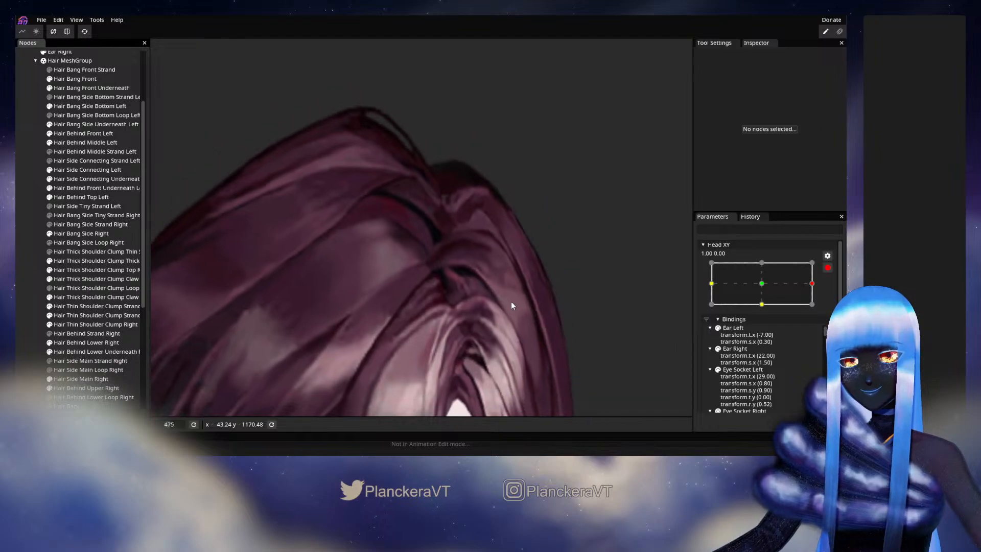
Disarm Head XY, hide Hair Behind Upper Right, and sweep the sideways turn to inspect the hair beneath it.
{"action": "left_click", "coordinate": [827, 267]}
{"action": "mouse_move", "coordinate": [817, 309]}
{"action": "left_mouse_down"}
{"action": "mouse_move", "coordinate": [768, 311]}
{"action": "mouse_move", "coordinate": [827, 313]}
{"action": "mouse_move", "coordinate": [762, 320]}
{"action": "mouse_move", "coordinate": [820, 321]}
{"action": "left_mouse_up"}
{"action": "scroll", "coordinate": [88, 343], "scroll_direction": "down", "scroll_amount": 2}
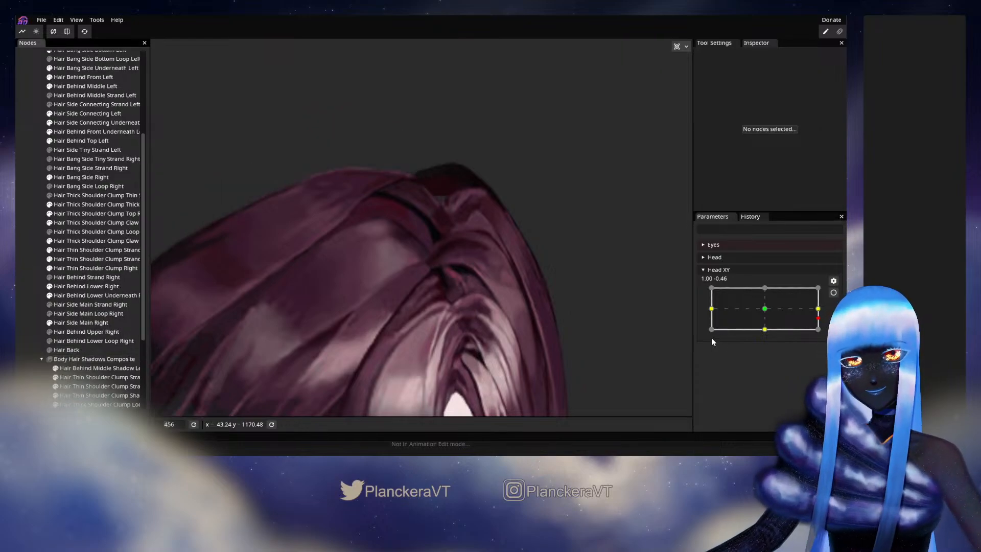
{"action": "mouse_move", "coordinate": [818, 318]}
{"action": "left_mouse_down"}
{"action": "mouse_move", "coordinate": [760, 314]}
{"action": "mouse_move", "coordinate": [825, 314]}
{"action": "left_mouse_up"}
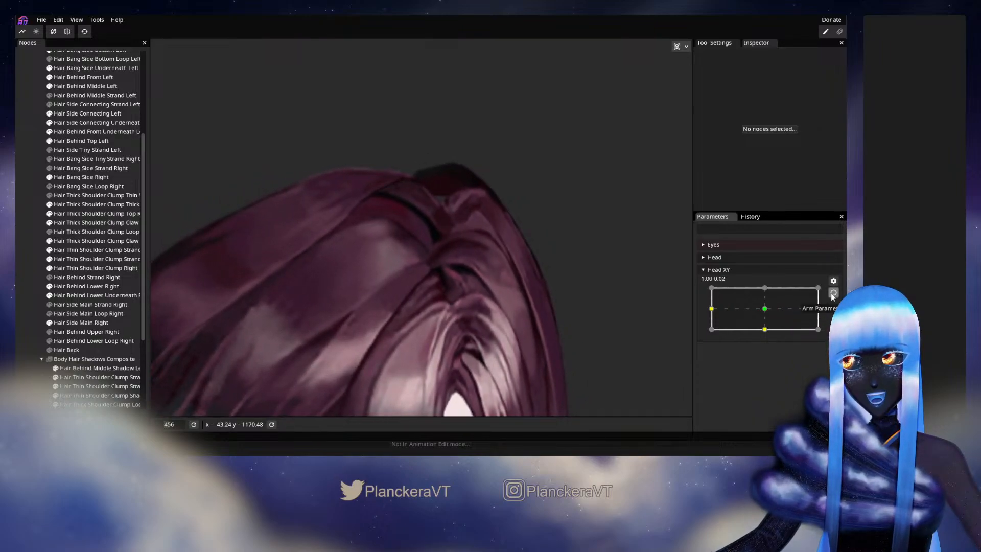
Rearm Head XY, refine the mesh of Hair Behind Lower Underneath Right near the parting, and preview the turn disarmed.
{"action": "left_click", "coordinate": [833, 294]}
{"action": "left_click", "coordinate": [74, 287]}
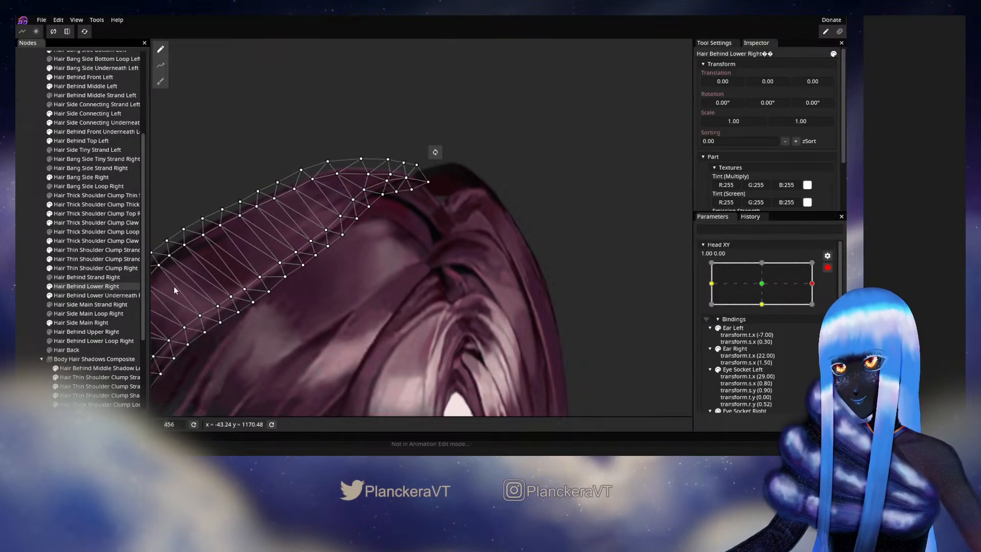
{"action": "left_click", "coordinate": [75, 295]}
{"action": "scroll", "coordinate": [409, 222], "scroll_direction": "up", "scroll_amount": 4}
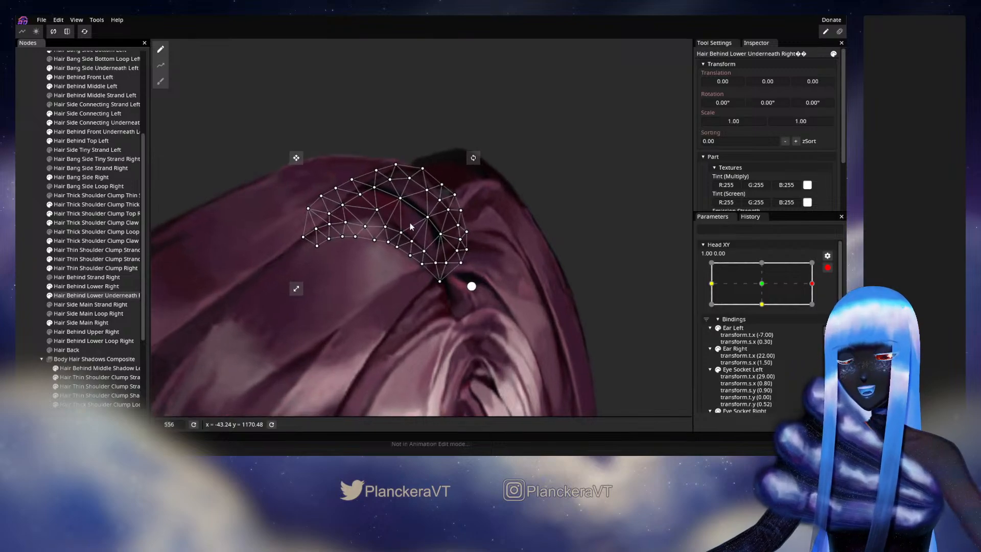
{"action": "scroll", "coordinate": [408, 224], "scroll_direction": "up", "scroll_amount": 3}
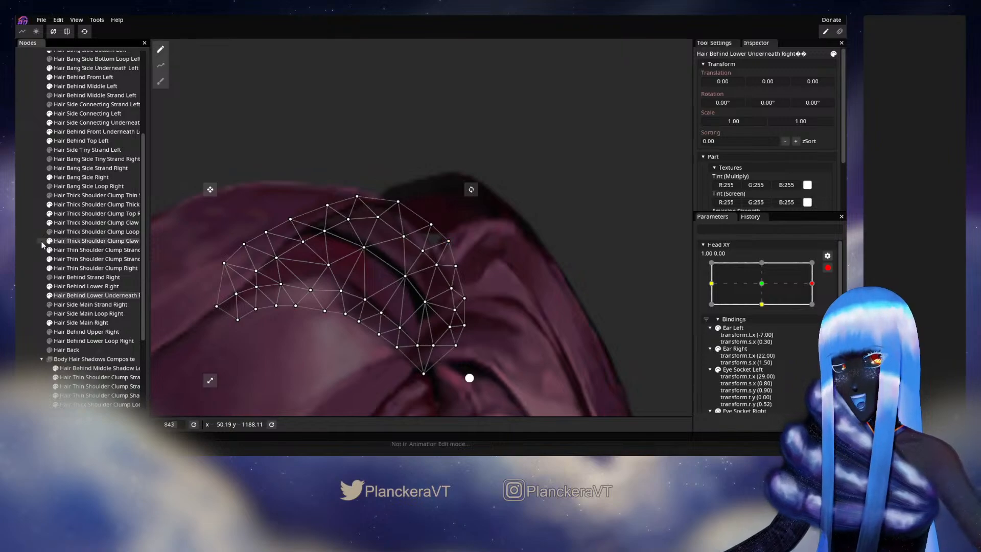
{"action": "left_click", "coordinate": [470, 296]}
{"action": "scroll", "coordinate": [470, 296], "scroll_direction": "down", "scroll_amount": 5}
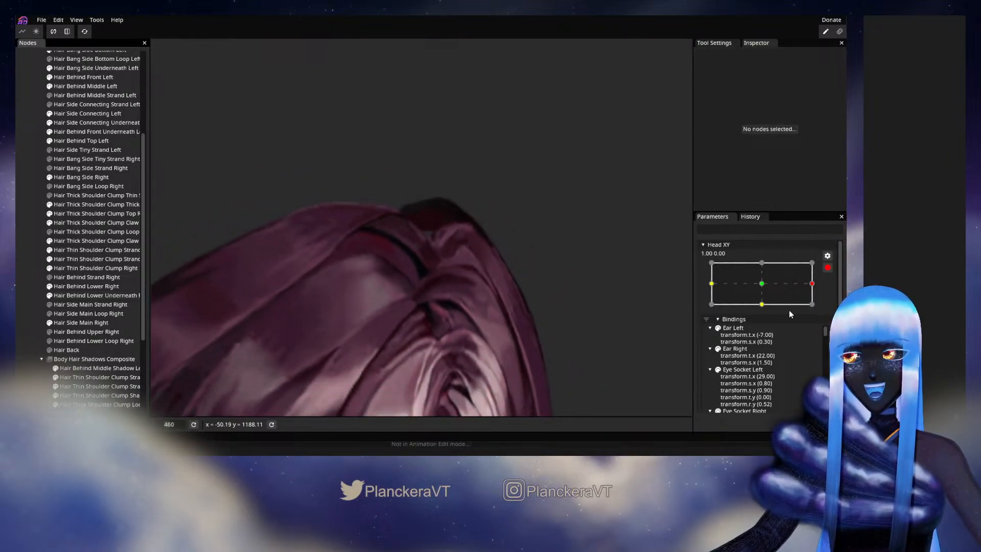
{"action": "left_click", "coordinate": [828, 267]}
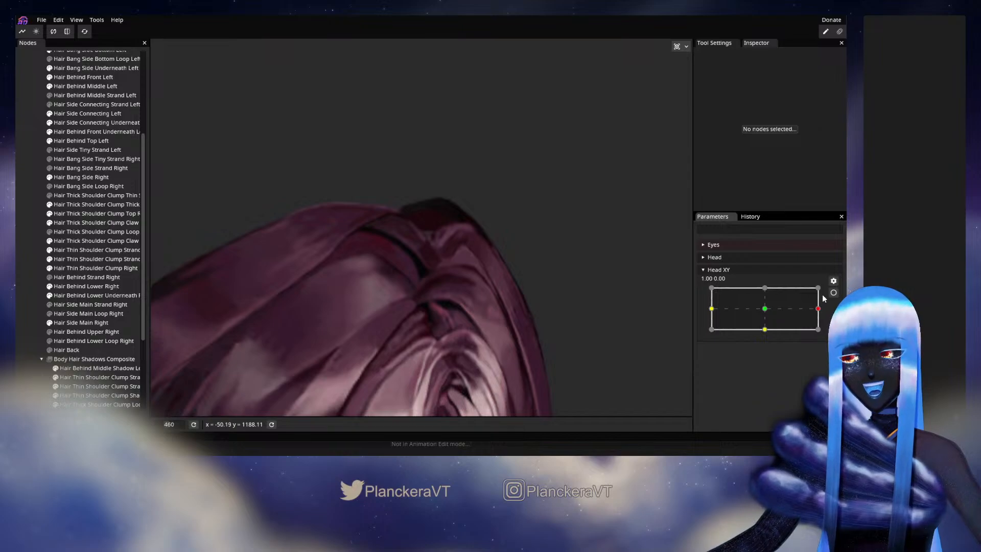
{"action": "mouse_move", "coordinate": [818, 310]}
{"action": "left_mouse_down"}
{"action": "mouse_move", "coordinate": [756, 318]}
{"action": "mouse_move", "coordinate": [814, 314]}
{"action": "mouse_move", "coordinate": [807, 311]}
{"action": "left_mouse_up"}
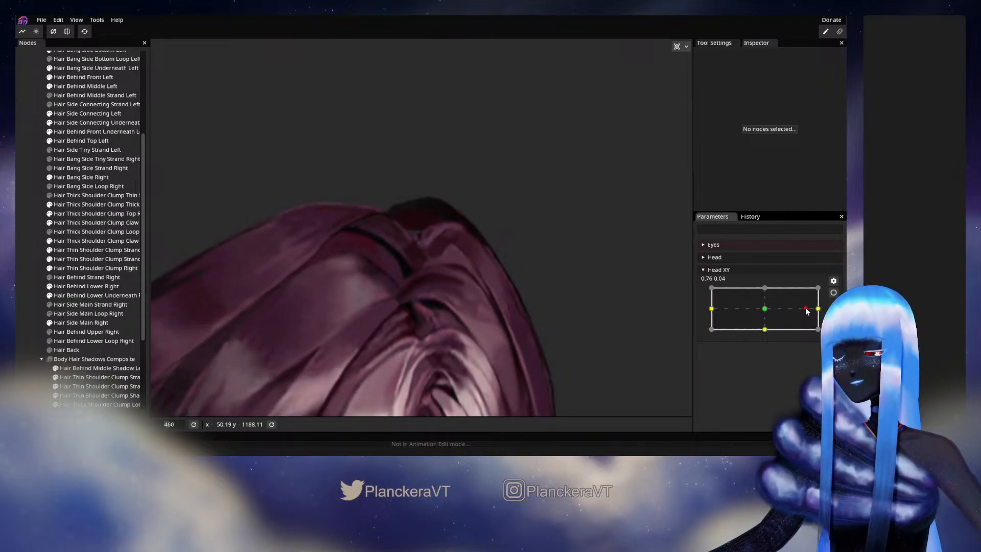
{"action": "left_click_drag", "start_coordinate": [807, 311], "coordinate": [826, 308]}
Rearm Head XY, adjust an inner vertex near the parting end of Hair Behind Lower Right, and check the turn disarmed.
{"action": "left_click", "coordinate": [833, 292]}
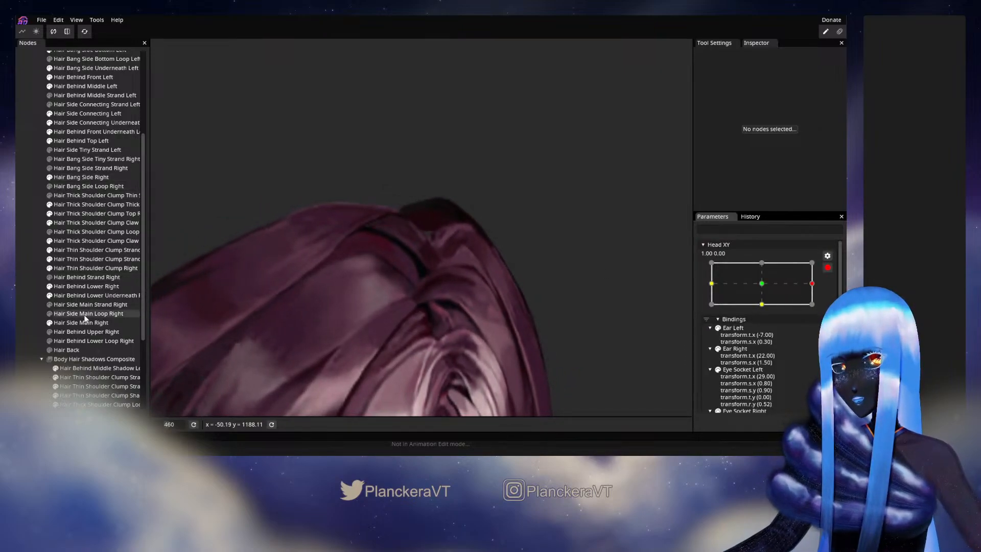
{"action": "left_click", "coordinate": [82, 287]}
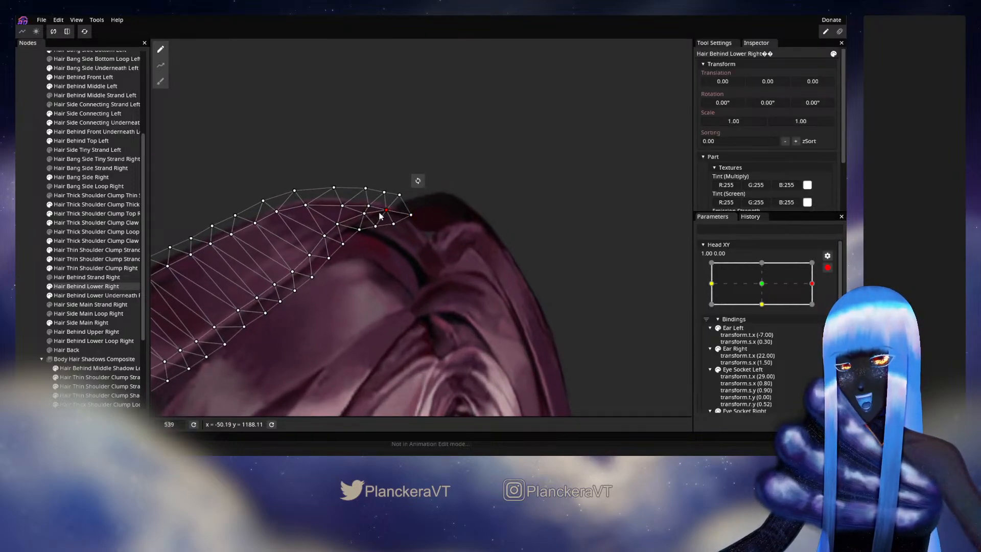
{"action": "left_click", "coordinate": [31, 258]}
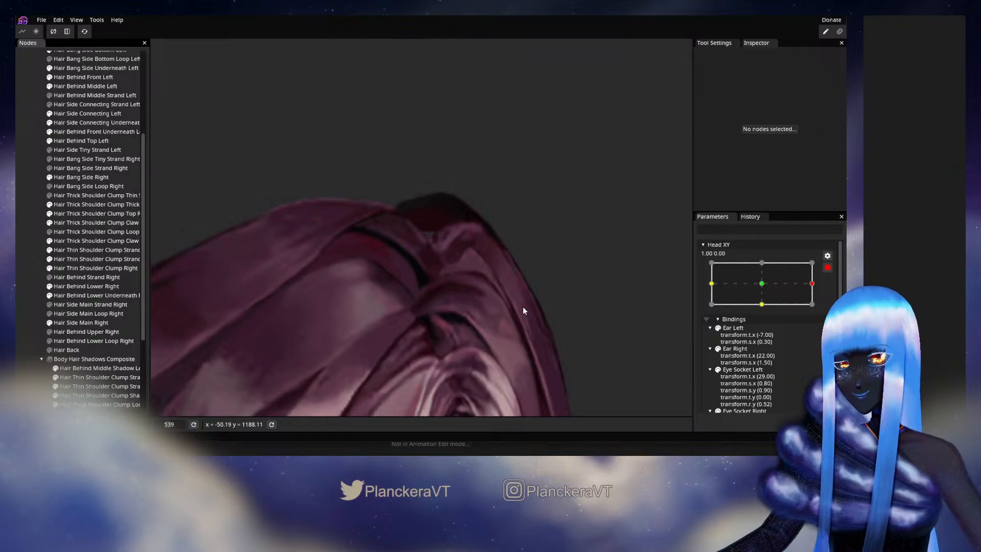
{"action": "left_click", "coordinate": [826, 270]}
{"action": "mouse_move", "coordinate": [818, 309]}
{"action": "left_mouse_down"}
{"action": "mouse_move", "coordinate": [765, 312]}
{"action": "mouse_move", "coordinate": [819, 308]}
{"action": "left_mouse_up"}
With Head XY rearmed, reshape Hair Behind Lower Right using the Circle Brush at size 41, and preview the turn disarmed.
{"action": "left_click", "coordinate": [833, 293]}
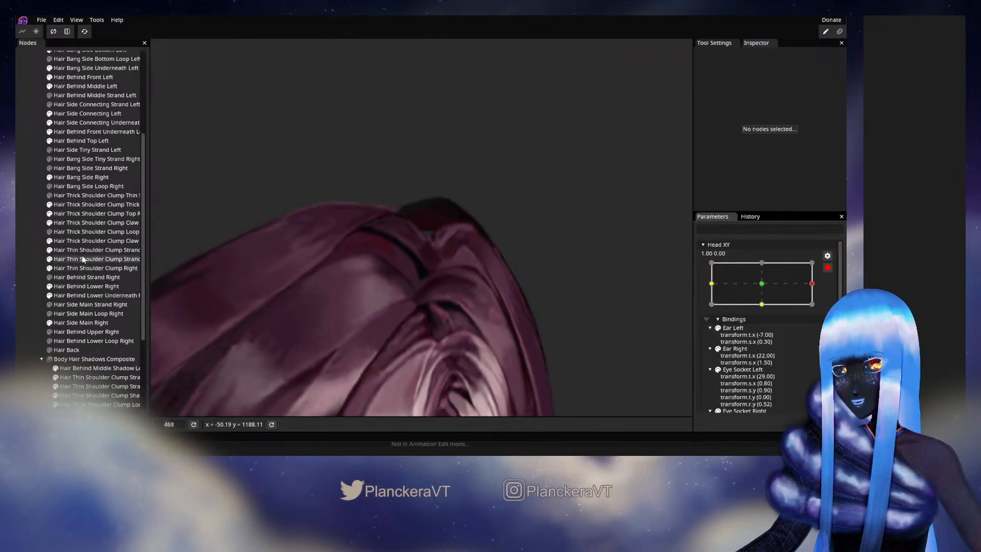
{"action": "left_click", "coordinate": [82, 285]}
{"action": "left_click", "coordinate": [160, 82]}
{"action": "left_click_drag", "start_coordinate": [578, 49], "coordinate": [583, 46]}
{"action": "left_click_drag", "start_coordinate": [495, 309], "coordinate": [556, 304]}
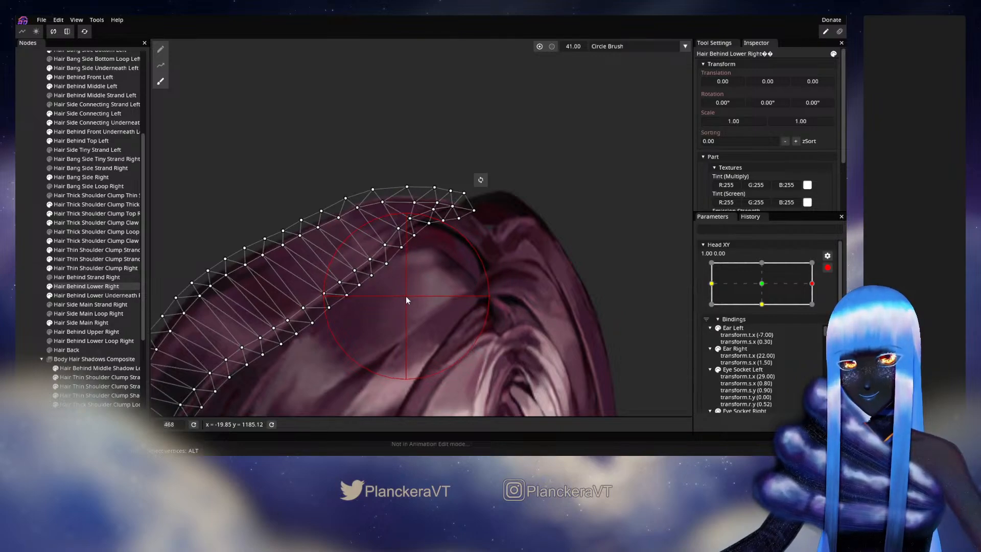
{"action": "left_click", "coordinate": [21, 241]}
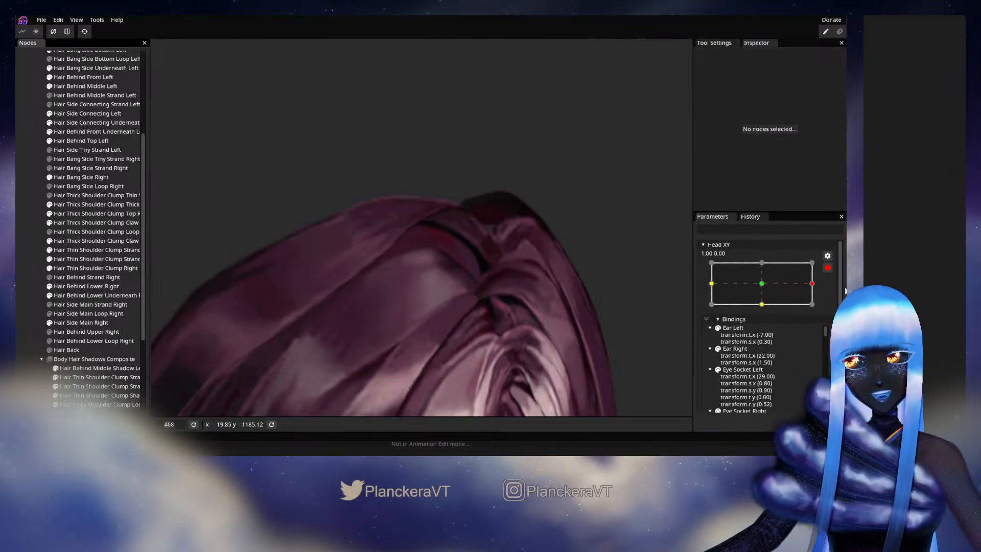
{"action": "left_click", "coordinate": [828, 267]}
{"action": "mouse_move", "coordinate": [823, 311]}
{"action": "left_mouse_down"}
{"action": "mouse_move", "coordinate": [764, 312]}
{"action": "mouse_move", "coordinate": [826, 316]}
{"action": "mouse_move", "coordinate": [765, 314]}
{"action": "mouse_move", "coordinate": [818, 320]}
{"action": "mouse_move", "coordinate": [766, 309]}
{"action": "mouse_move", "coordinate": [812, 310]}
{"action": "mouse_move", "coordinate": [765, 313]}
{"action": "mouse_move", "coordinate": [819, 314]}
{"action": "left_mouse_up"}
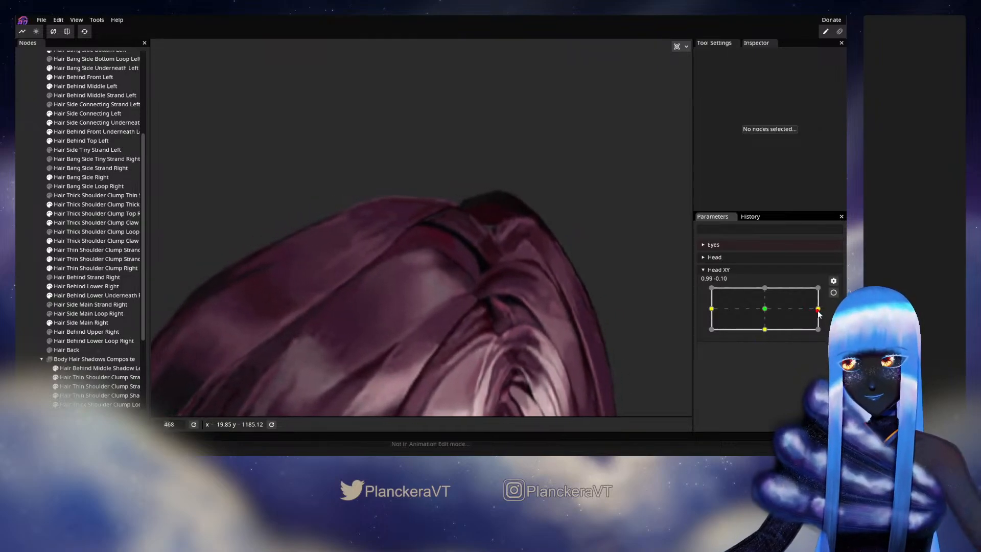
Rearm Head XY, brush the lower edge of Hair Behind Lower Right slightly toward the parting, and test the turn disarmed.
{"action": "left_click", "coordinate": [834, 293]}
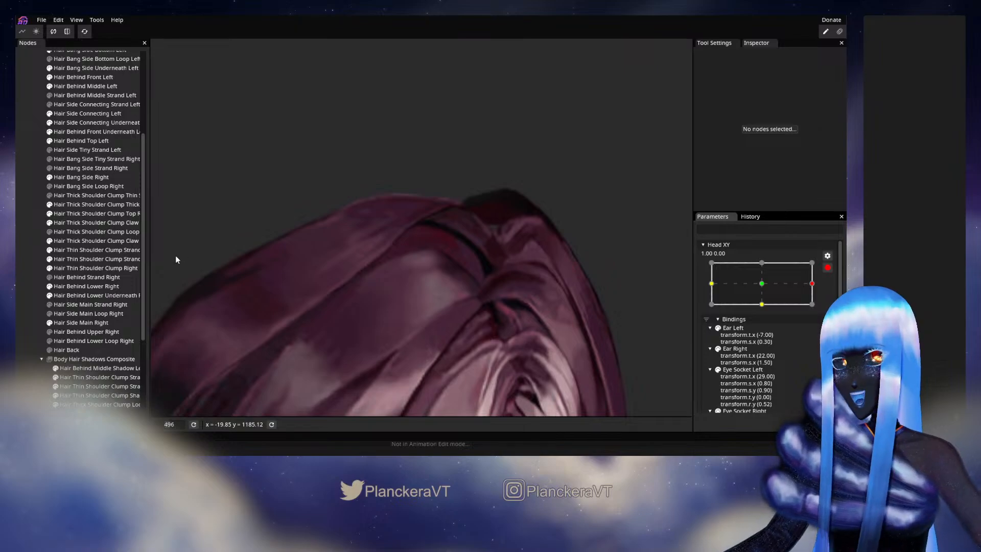
{"action": "left_click", "coordinate": [79, 297]}
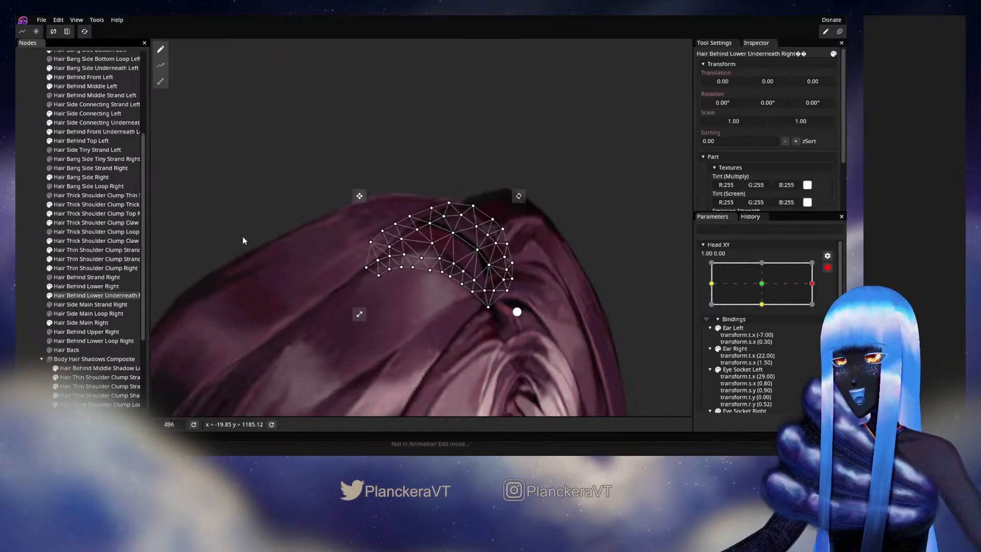
{"action": "left_click", "coordinate": [72, 287]}
{"action": "left_click", "coordinate": [161, 83]}
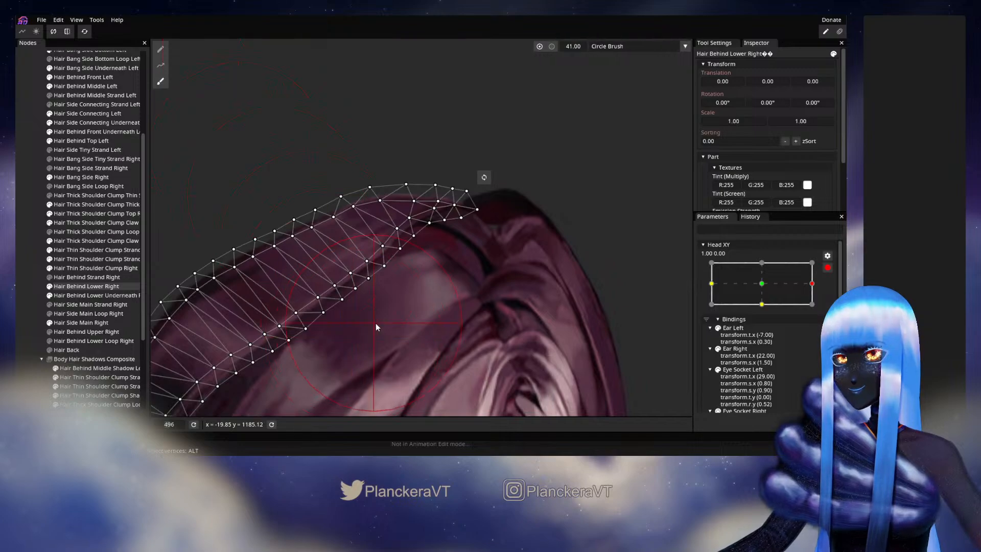
{"action": "left_click_drag", "start_coordinate": [413, 302], "coordinate": [416, 298]}
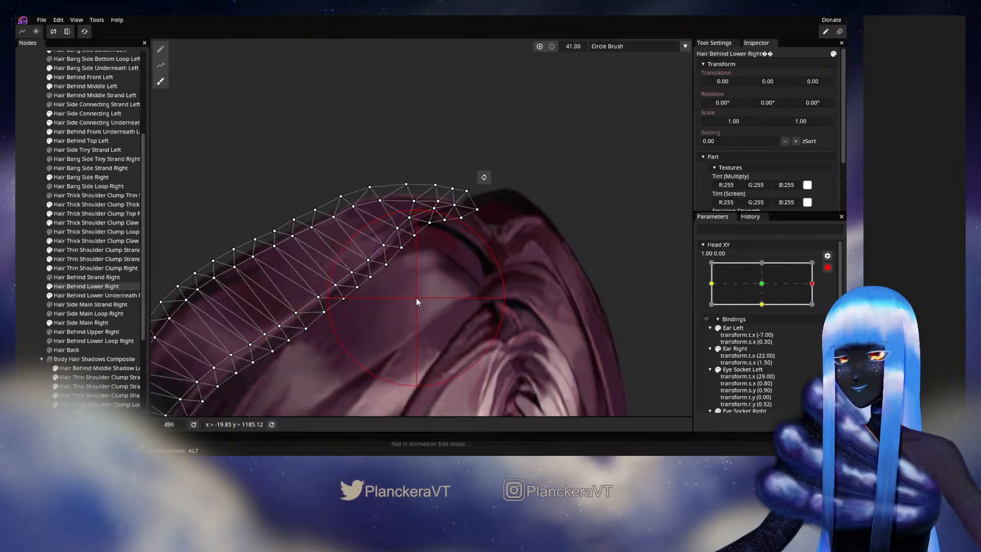
{"action": "left_click", "coordinate": [33, 236]}
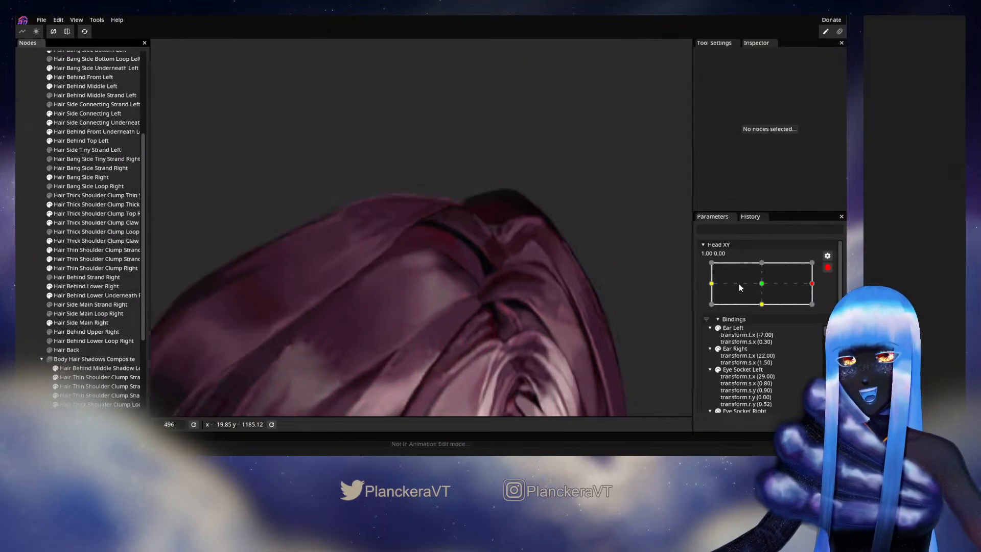
{"action": "left_click", "coordinate": [828, 267]}
{"action": "mouse_move", "coordinate": [819, 310]}
{"action": "left_mouse_down"}
{"action": "mouse_move", "coordinate": [766, 309]}
{"action": "mouse_move", "coordinate": [836, 310]}
{"action": "left_mouse_up"}
Rearm Head XY and fine-tune a lower-edge vertex of Hair Behind Lower Right near the parting.
{"action": "left_click", "coordinate": [833, 293]}
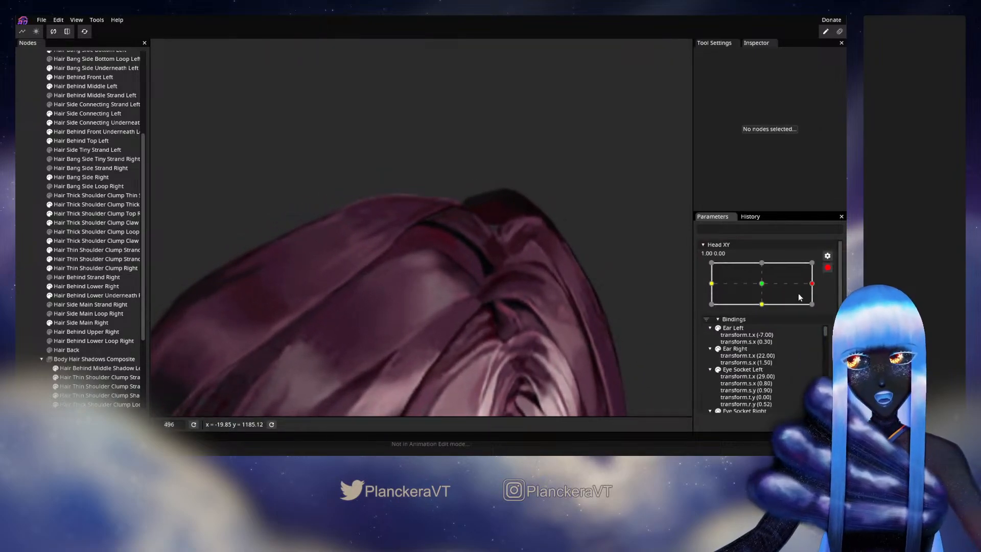
{"action": "left_click", "coordinate": [88, 286]}
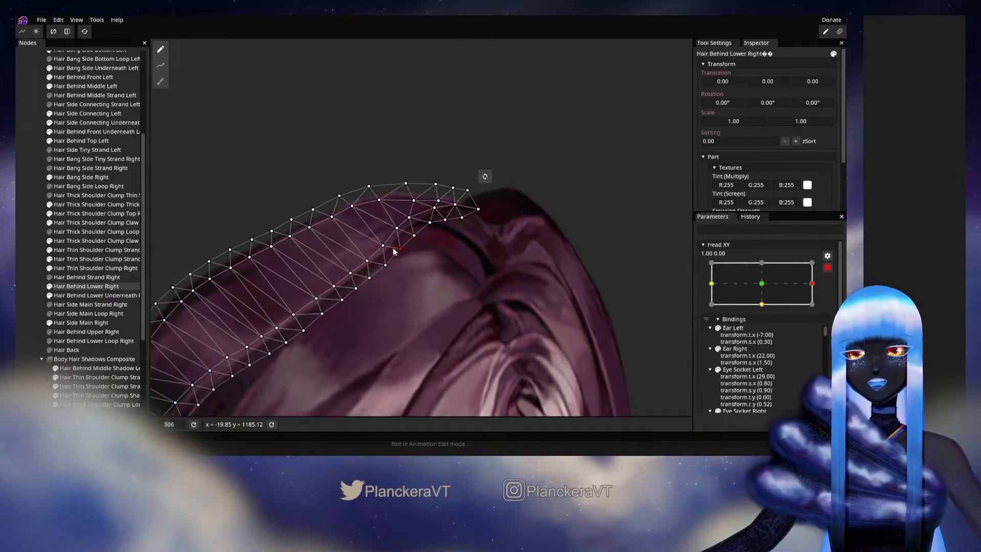
{"action": "left_click", "coordinate": [21, 274]}
{"action": "scroll", "coordinate": [532, 298], "scroll_direction": "down", "scroll_amount": 2}
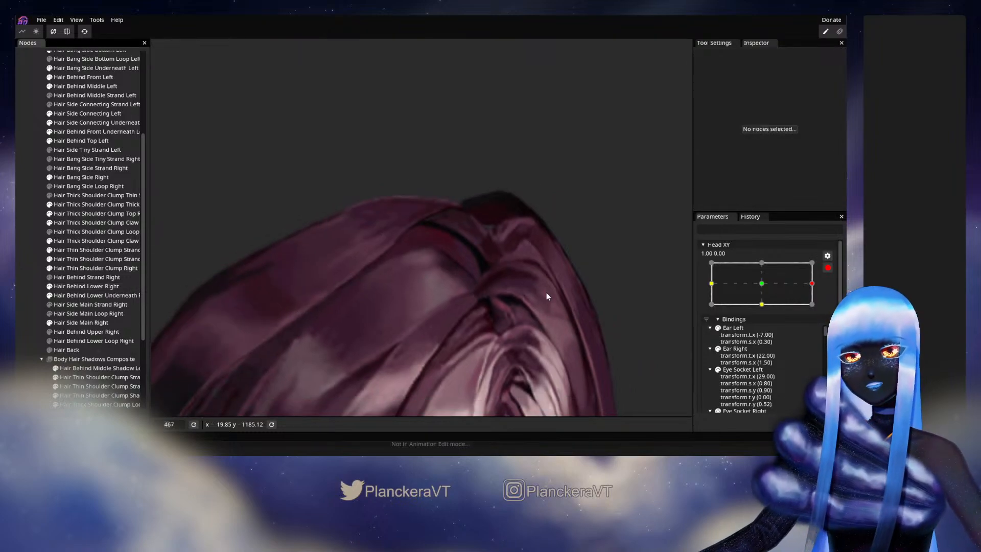
Disarm Head XY, sweep the sideways turn, show Hair Behind Upper Right again, and recheck the motion.
{"action": "left_click", "coordinate": [828, 268]}
{"action": "mouse_move", "coordinate": [819, 310]}
{"action": "left_mouse_down"}
{"action": "mouse_move", "coordinate": [765, 310]}
{"action": "mouse_move", "coordinate": [824, 312]}
{"action": "mouse_move", "coordinate": [765, 311]}
{"action": "mouse_move", "coordinate": [804, 313]}
{"action": "left_mouse_up"}
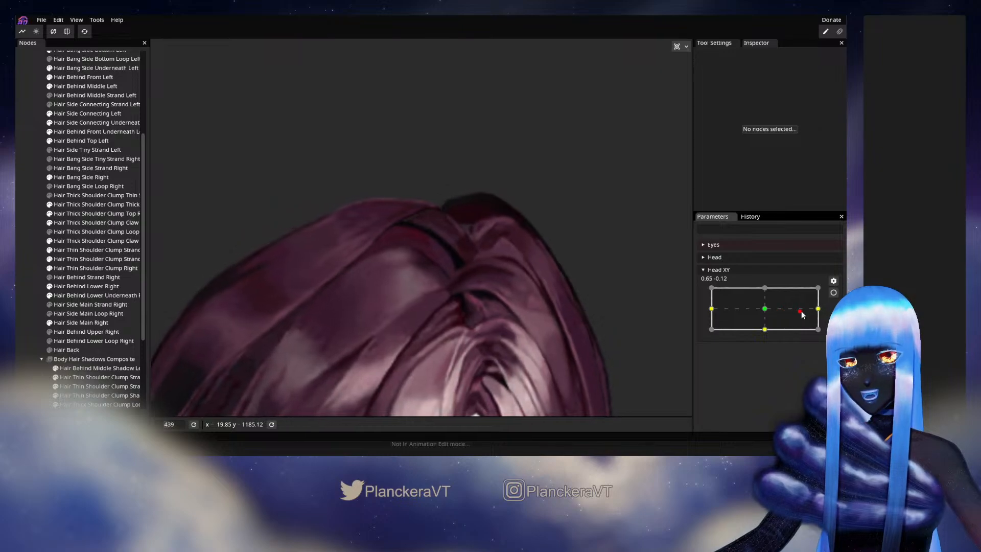
{"action": "mouse_move", "coordinate": [807, 315]}
{"action": "left_mouse_down"}
{"action": "mouse_move", "coordinate": [765, 313]}
{"action": "mouse_move", "coordinate": [828, 307]}
{"action": "mouse_move", "coordinate": [762, 312]}
{"action": "mouse_move", "coordinate": [818, 309]}
{"action": "left_mouse_up"}
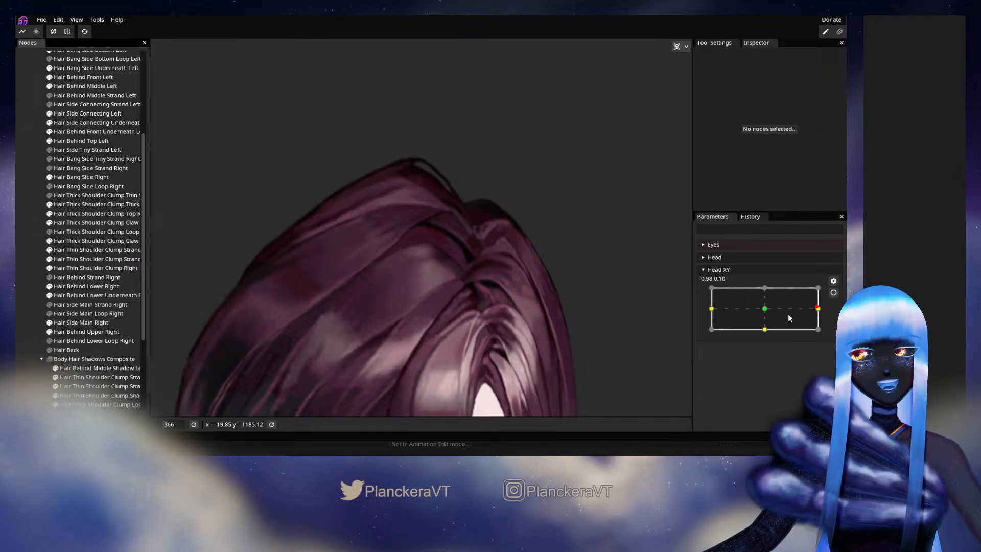
{"action": "mouse_move", "coordinate": [818, 309]}
{"action": "left_mouse_down"}
{"action": "mouse_move", "coordinate": [765, 309]}
{"action": "mouse_move", "coordinate": [820, 309]}
{"action": "left_mouse_up"}
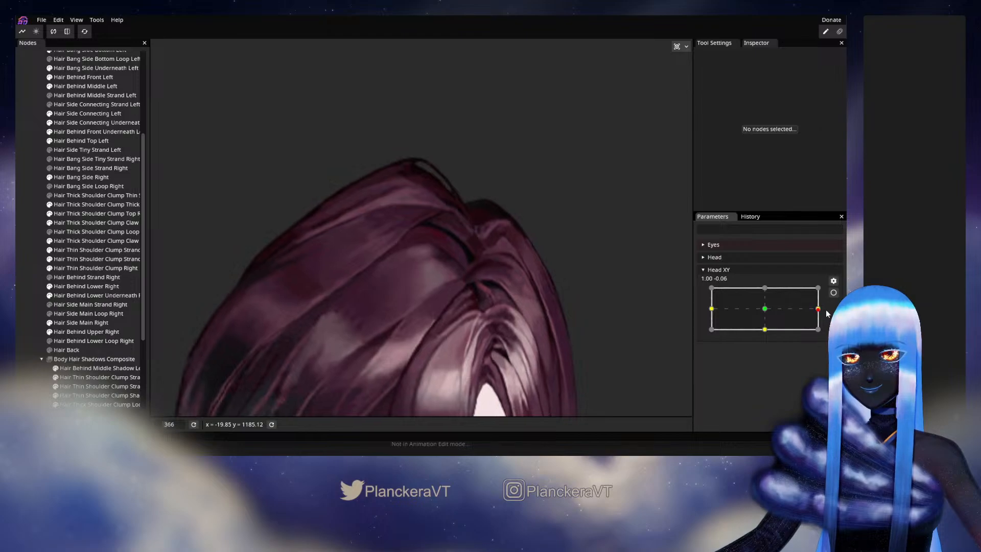
Rearm Head XY, nudge the root end of Hair Behind Upper Right into the parting with the Circle Brush, and test the turn disarmed.
{"action": "left_click", "coordinate": [833, 293]}
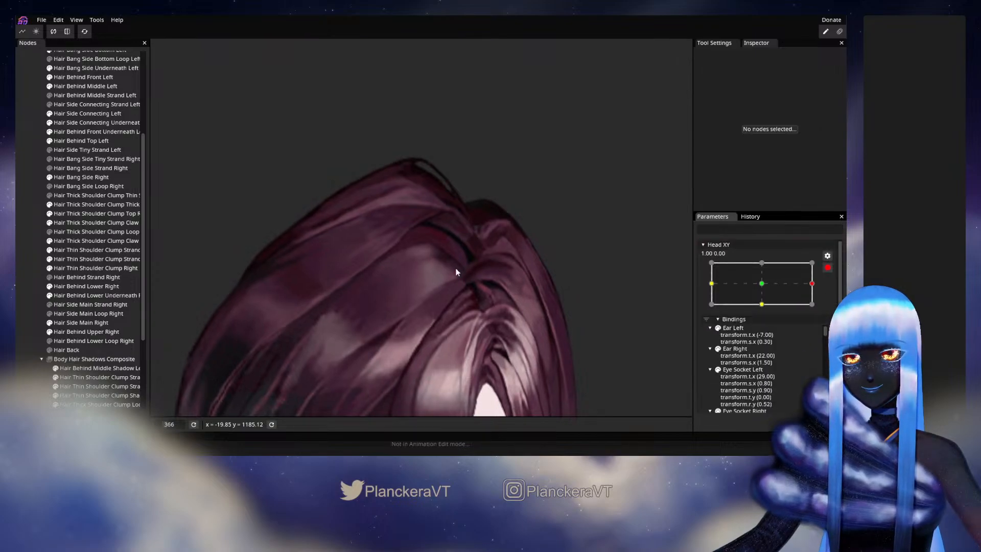
{"action": "left_click", "coordinate": [88, 331]}
{"action": "left_click", "coordinate": [160, 81]}
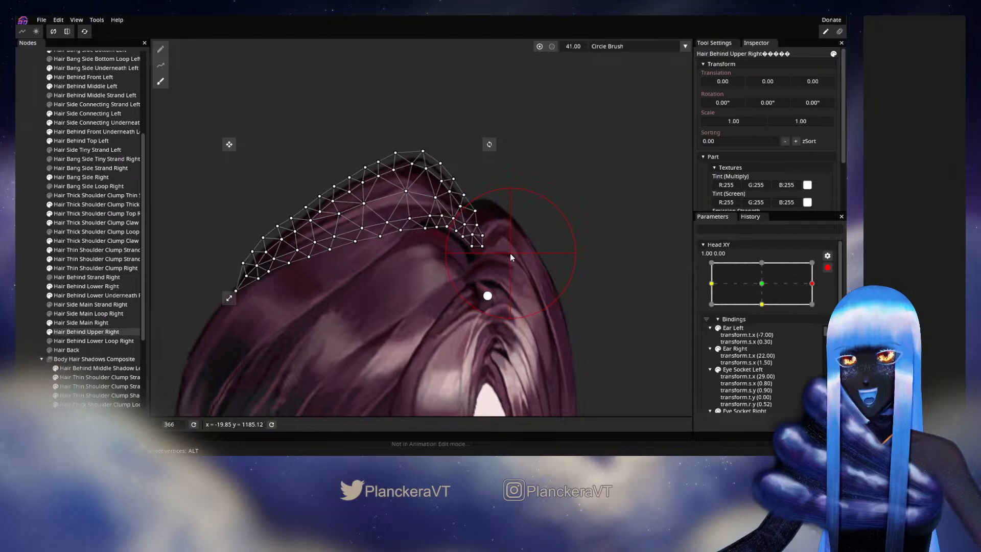
{"action": "left_click_drag", "start_coordinate": [512, 241], "coordinate": [515, 241]}
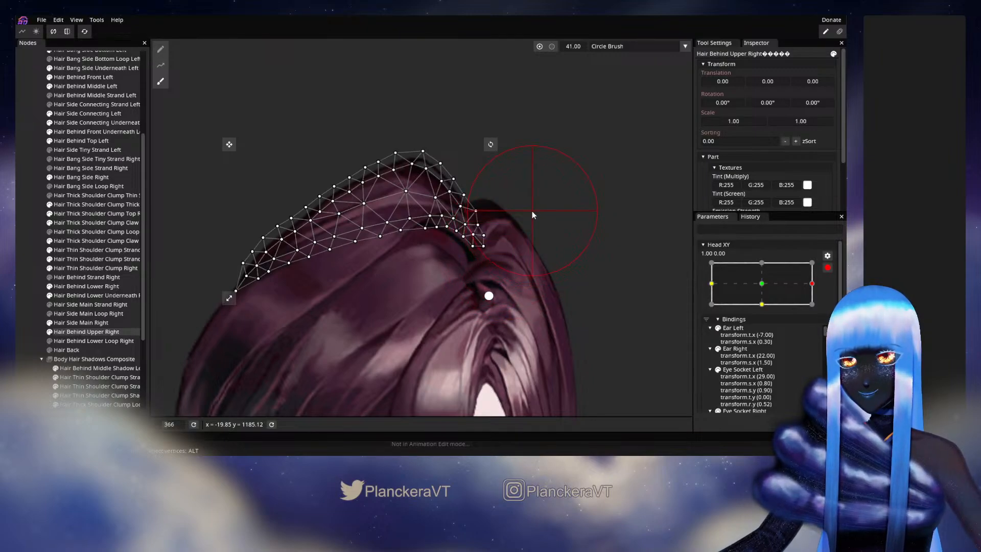
{"action": "left_click", "coordinate": [32, 281]}
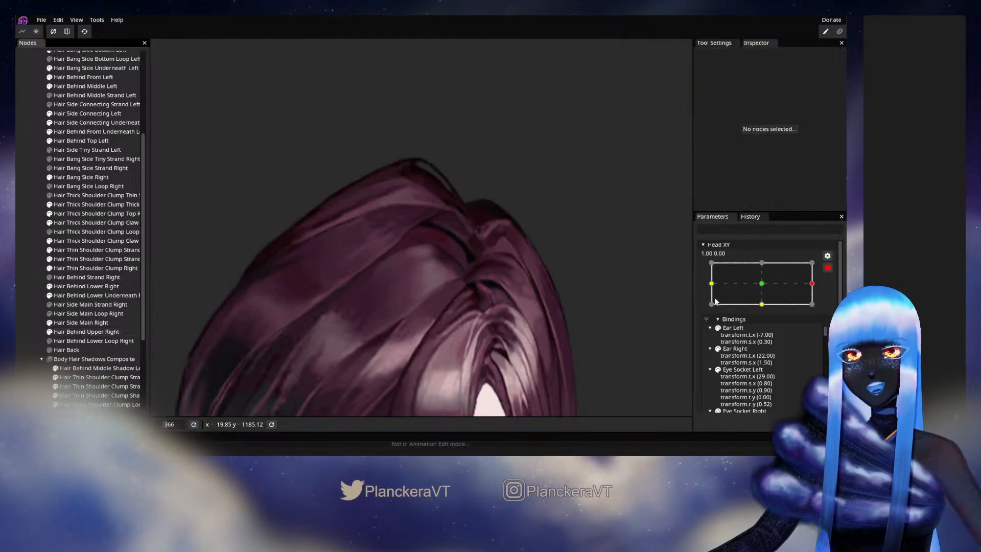
{"action": "left_click", "coordinate": [828, 268]}
{"action": "mouse_move", "coordinate": [818, 309]}
{"action": "left_mouse_down"}
{"action": "mouse_move", "coordinate": [761, 312]}
{"action": "mouse_move", "coordinate": [826, 311]}
{"action": "left_mouse_up"}
Rearm Head XY, fine-tune vertices on the outer half of Hair Behind Upper Right, and test the turn disarmed.
{"action": "left_click", "coordinate": [833, 293]}
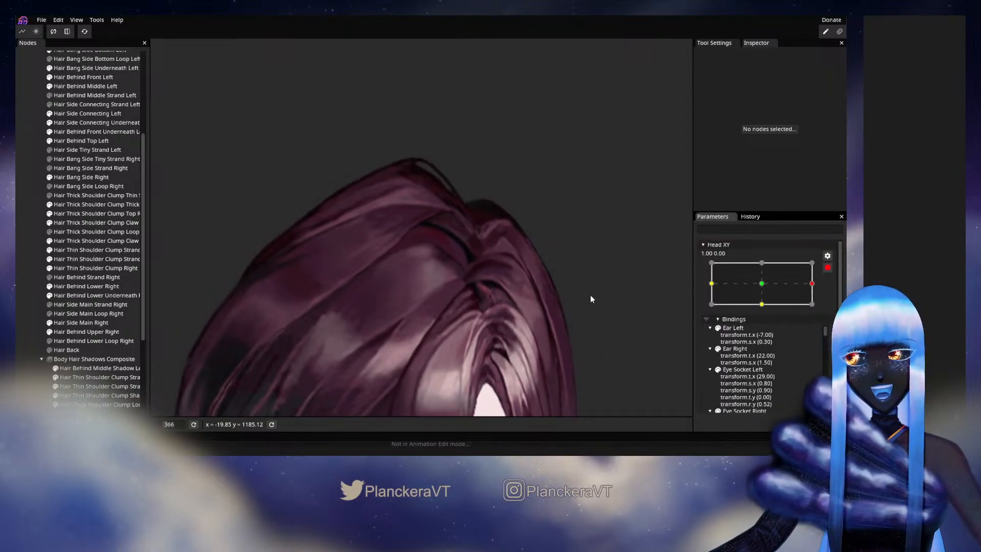
{"action": "left_click", "coordinate": [83, 331]}
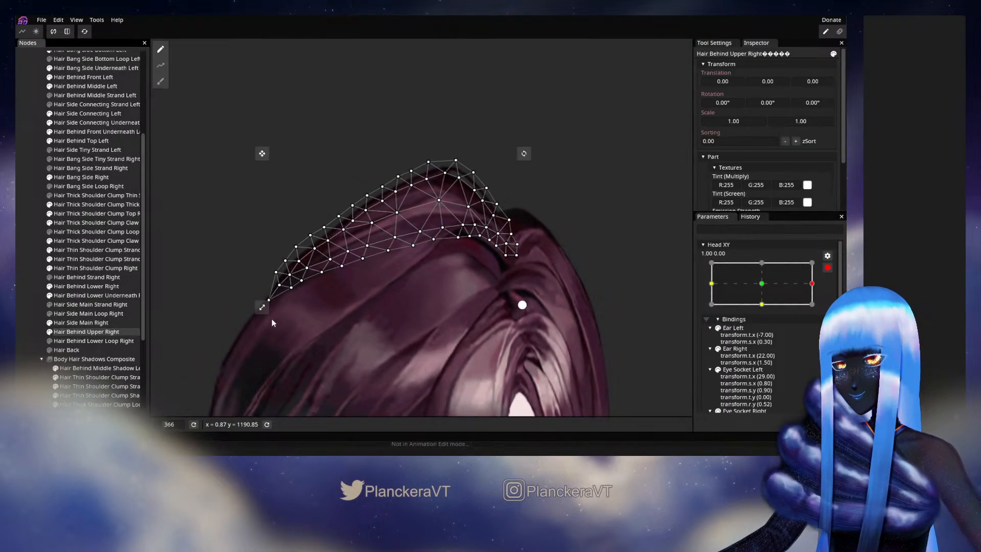
{"action": "left_click", "coordinate": [316, 265]}
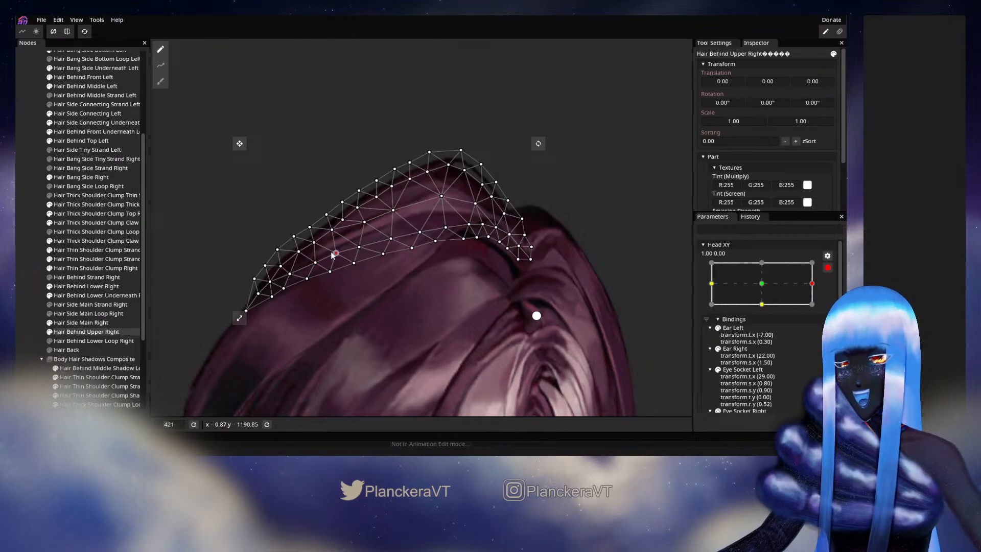
{"action": "left_click", "coordinate": [35, 277]}
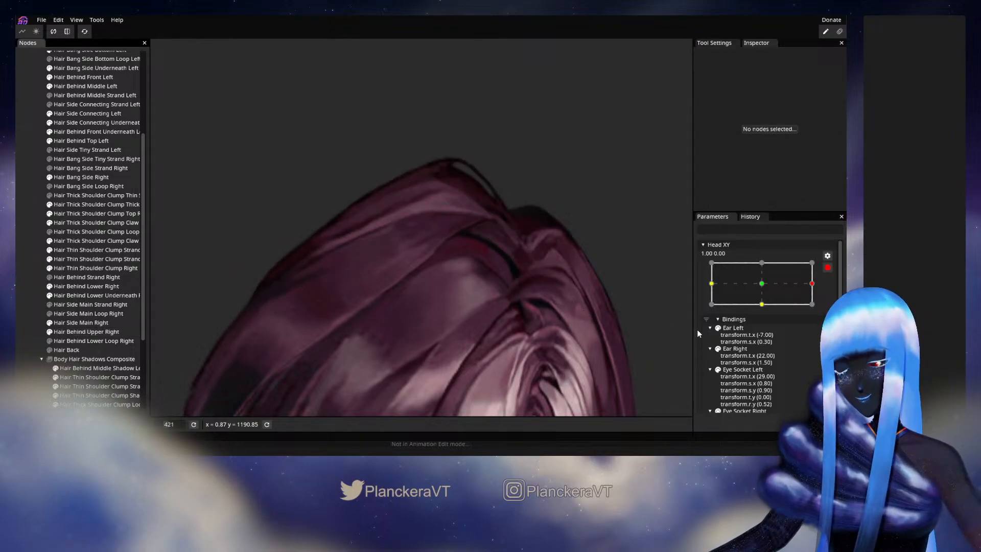
{"action": "left_click", "coordinate": [827, 268]}
{"action": "mouse_move", "coordinate": [818, 309]}
{"action": "left_mouse_down"}
{"action": "mouse_move", "coordinate": [765, 314]}
{"action": "mouse_move", "coordinate": [819, 315]}
{"action": "left_mouse_up"}
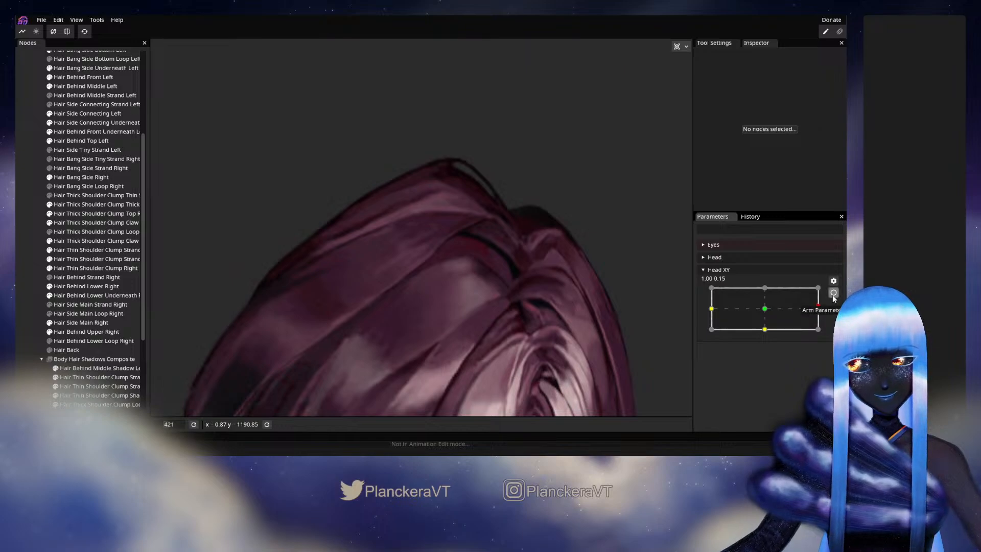
Rearm Head XY, nudge the outer end of Hair Behind Upper Right with the Circle Brush at size 54, and test the turn disarmed.
{"action": "left_click", "coordinate": [834, 296]}
{"action": "left_click", "coordinate": [87, 334]}
{"action": "left_click", "coordinate": [160, 81]}
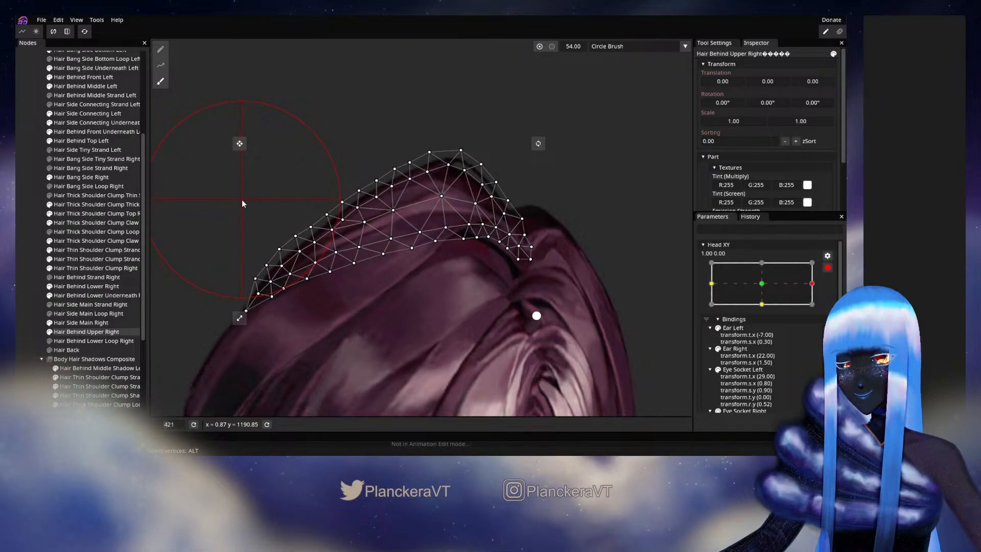
{"action": "left_click", "coordinate": [16, 226]}
{"action": "left_click", "coordinate": [827, 268]}
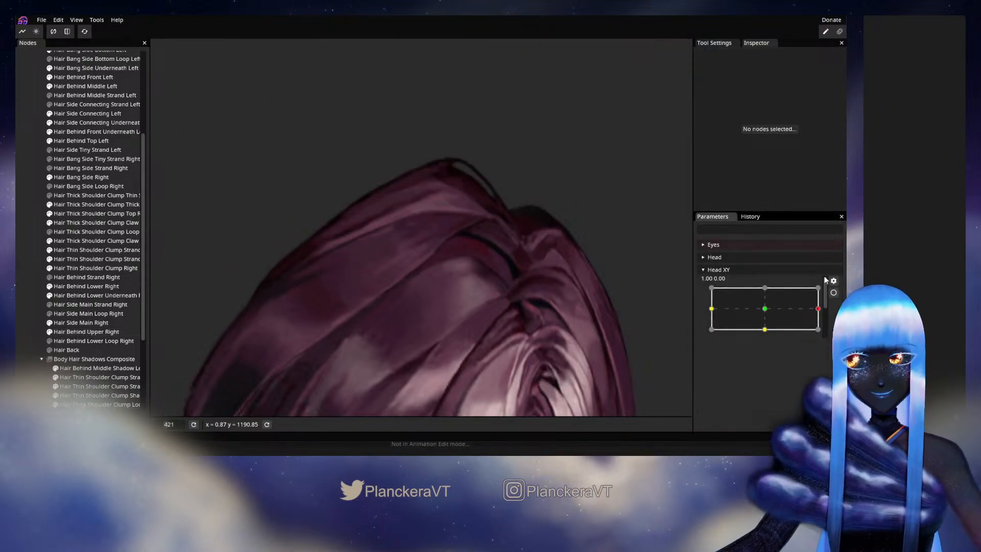
{"action": "mouse_move", "coordinate": [818, 309]}
{"action": "left_mouse_down"}
{"action": "mouse_move", "coordinate": [763, 310]}
{"action": "mouse_move", "coordinate": [819, 312]}
{"action": "left_mouse_up"}
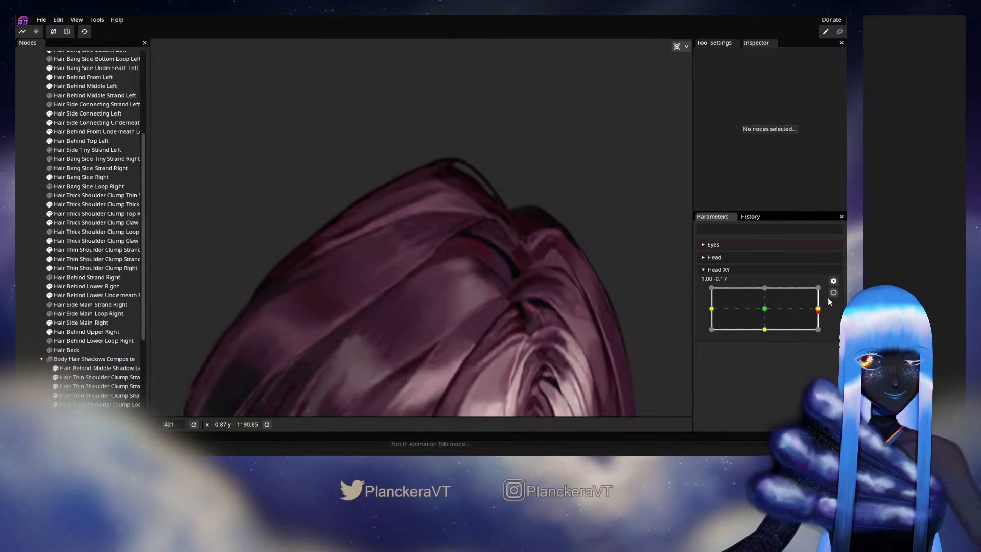
Rearm Head XY, set the Circle Brush to 65, brush the upper edge of Hair Behind Upper Right slightly, and test the turn disarmed.
{"action": "left_click", "coordinate": [833, 293]}
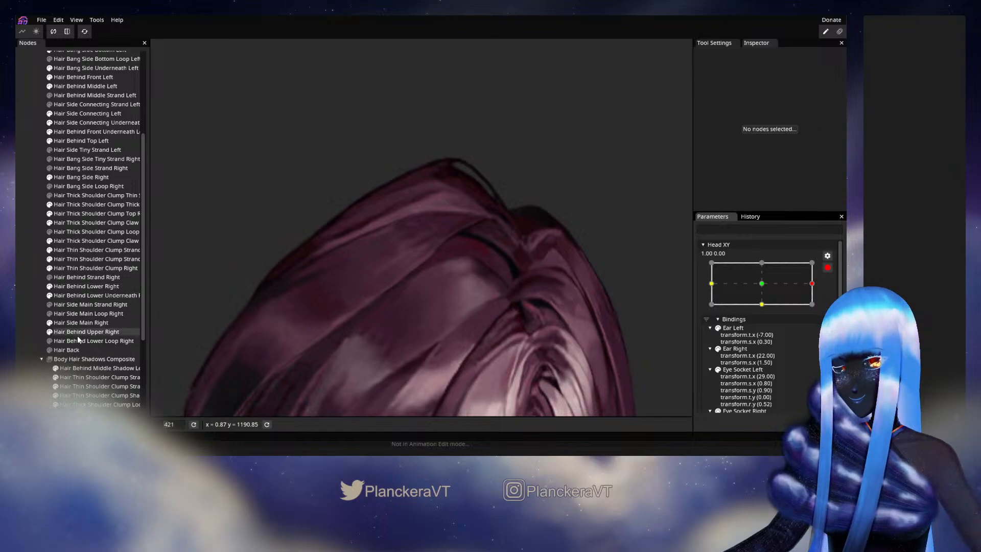
{"action": "left_click", "coordinate": [80, 322]}
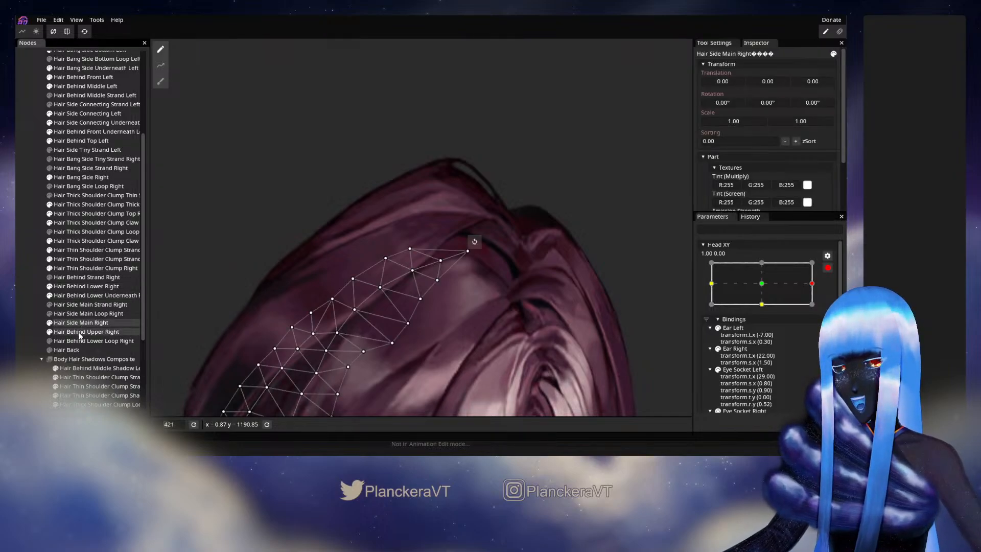
{"action": "left_click", "coordinate": [79, 332]}
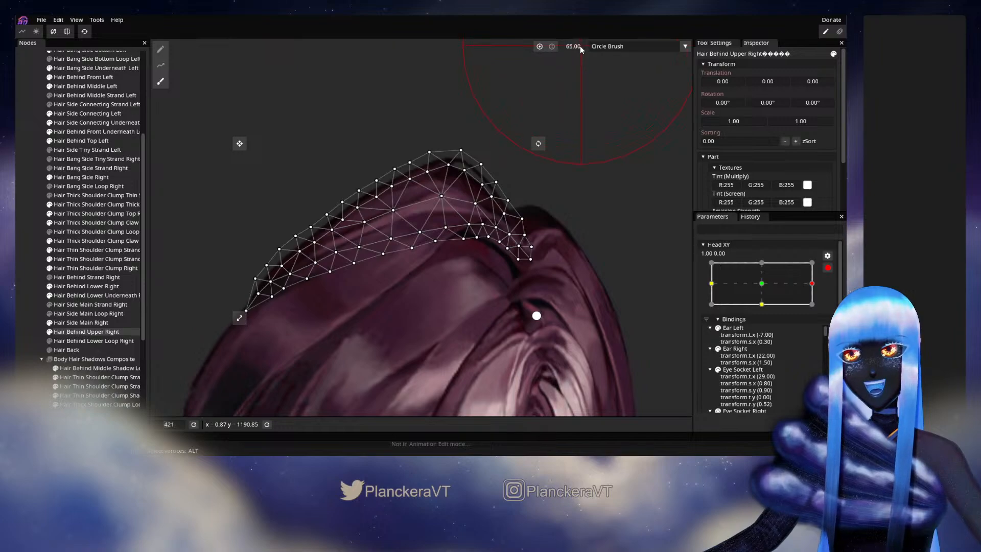
{"action": "left_click_drag", "start_coordinate": [303, 143], "coordinate": [308, 141]}
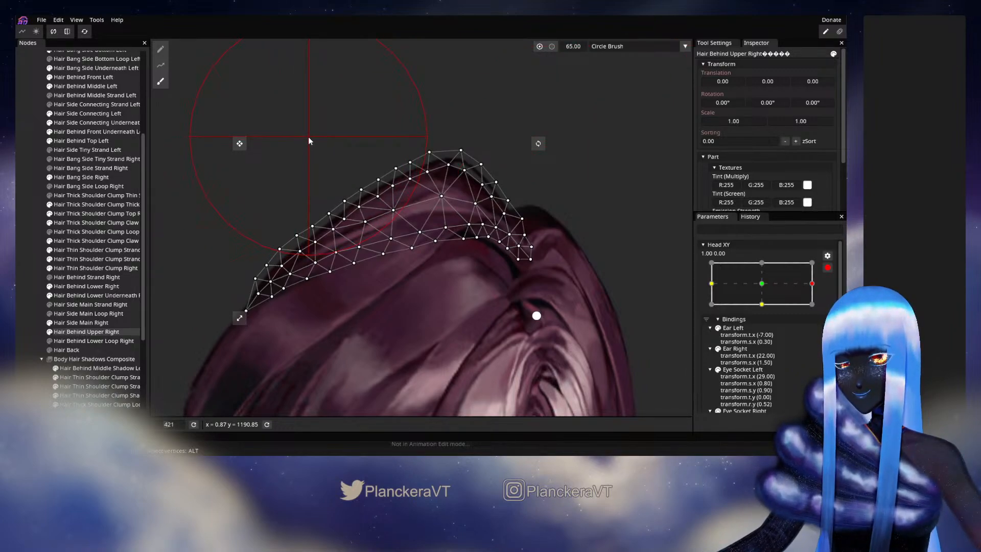
{"action": "left_click", "coordinate": [25, 265]}
{"action": "left_click", "coordinate": [827, 268]}
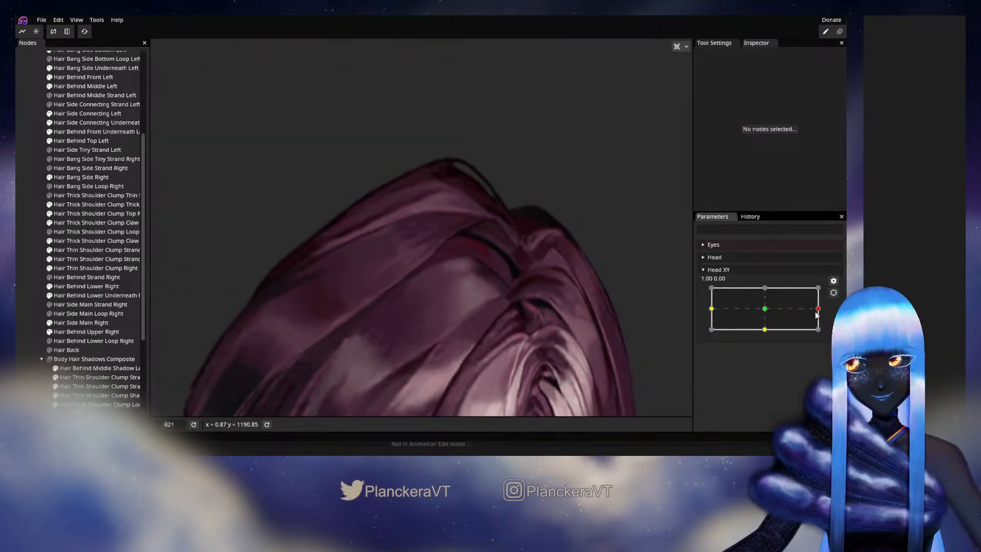
{"action": "mouse_move", "coordinate": [819, 309]}
{"action": "left_mouse_down"}
{"action": "mouse_move", "coordinate": [766, 312]}
{"action": "mouse_move", "coordinate": [817, 307]}
{"action": "left_mouse_up"}
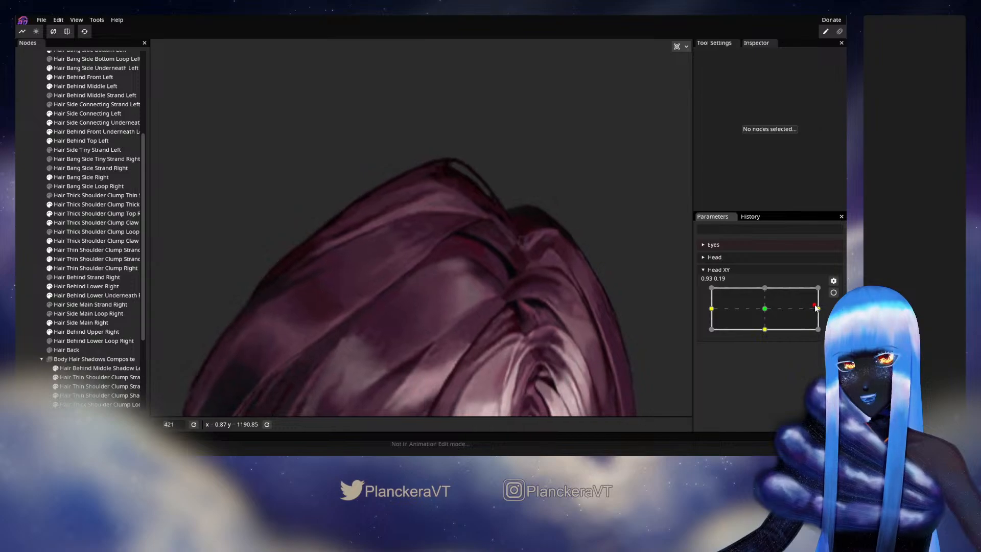
Rearm Head XY, touch up the upper edge of Hair Behind Upper Right again with the size 65 Circle Brush, and recheck the turn disarmed.
{"action": "left_click", "coordinate": [833, 293]}
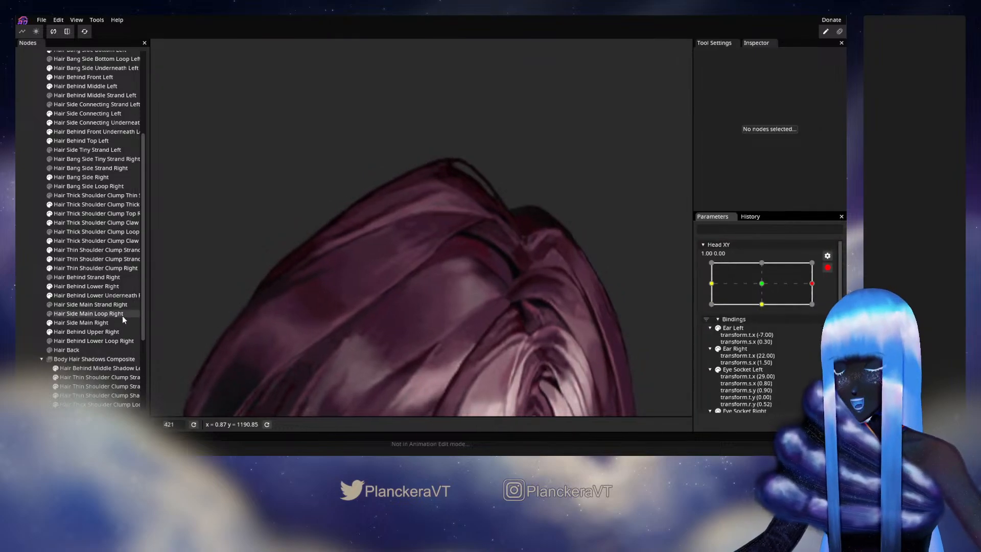
{"action": "left_click", "coordinate": [87, 334]}
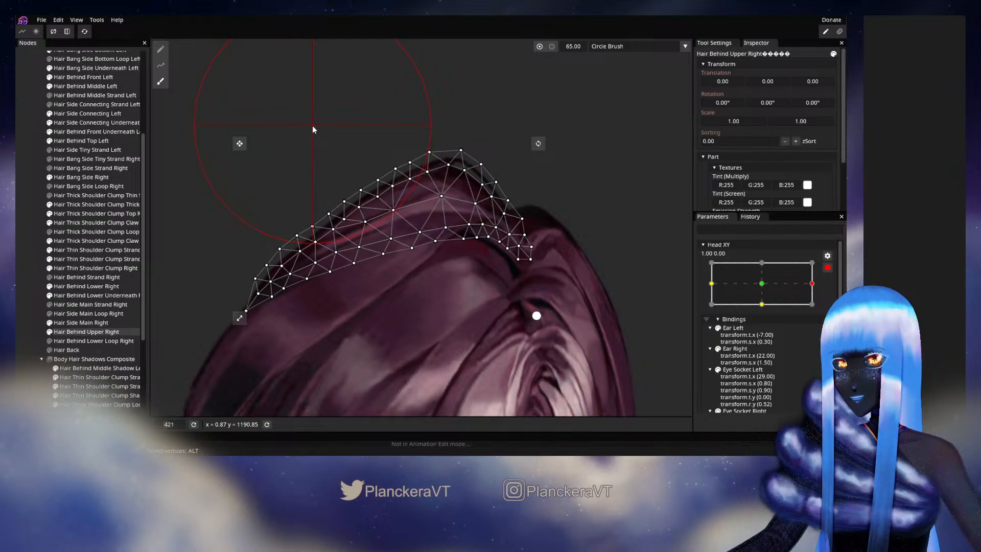
{"action": "left_click", "coordinate": [34, 254]}
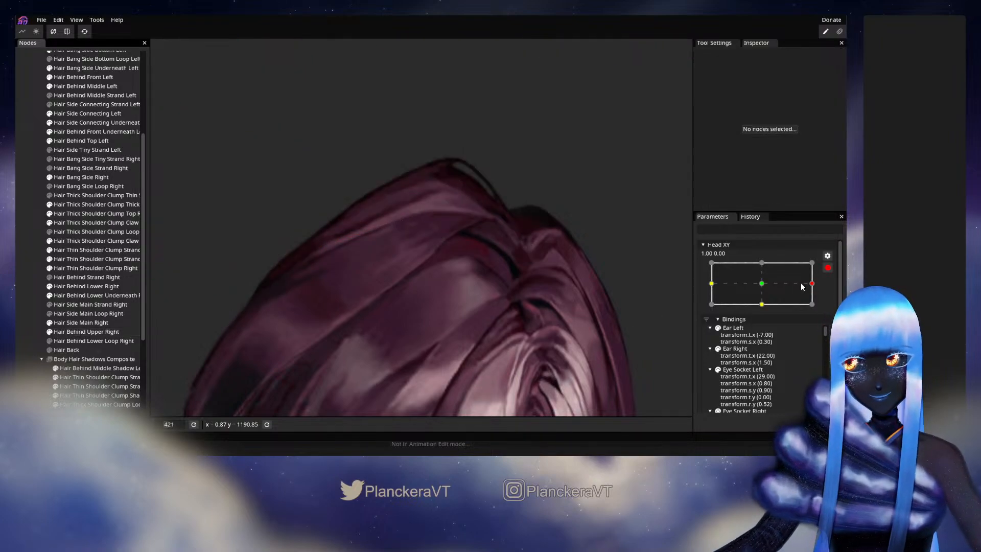
{"action": "left_click", "coordinate": [827, 268]}
{"action": "mouse_move", "coordinate": [818, 310]}
{"action": "left_mouse_down"}
{"action": "mouse_move", "coordinate": [761, 316]}
{"action": "mouse_move", "coordinate": [820, 312]}
{"action": "left_mouse_up"}
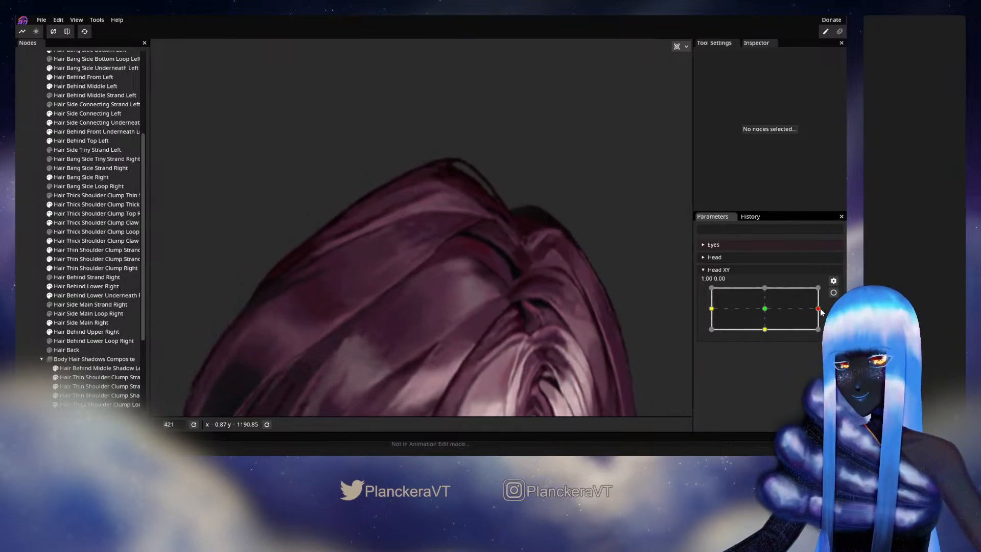
Rearm Head XY, adjust individual vertices midway along the upper edge of Hair Behind Upper Right, and test the turn disarmed.
{"action": "left_click", "coordinate": [833, 292]}
{"action": "scroll", "coordinate": [265, 222], "scroll_direction": "up", "scroll_amount": 3}
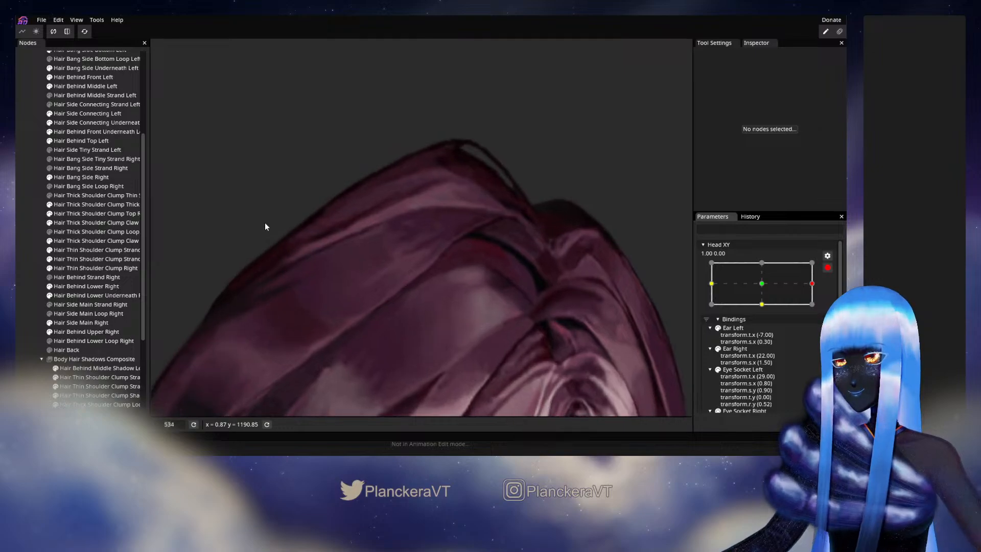
{"action": "left_click", "coordinate": [75, 334]}
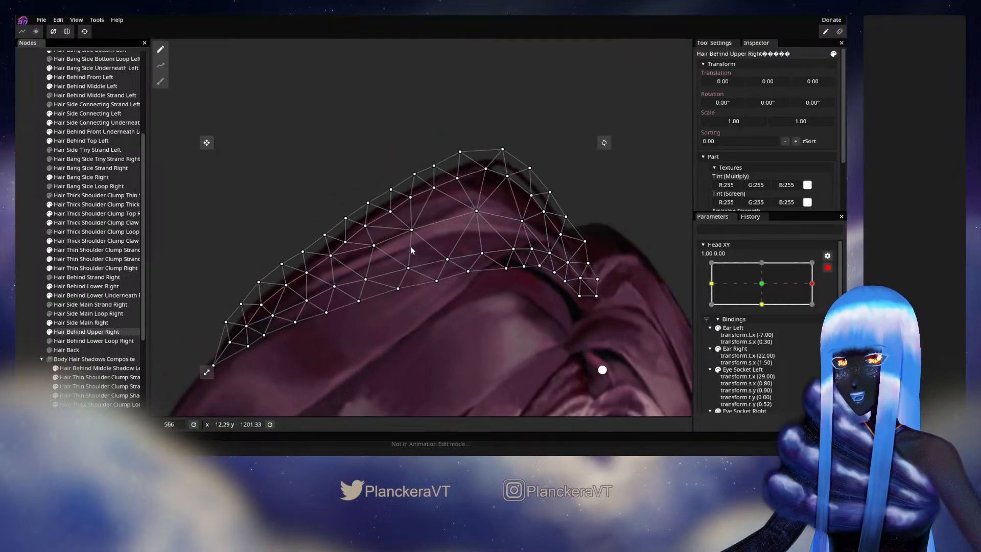
{"action": "scroll", "coordinate": [401, 218], "scroll_direction": "up", "scroll_amount": 2}
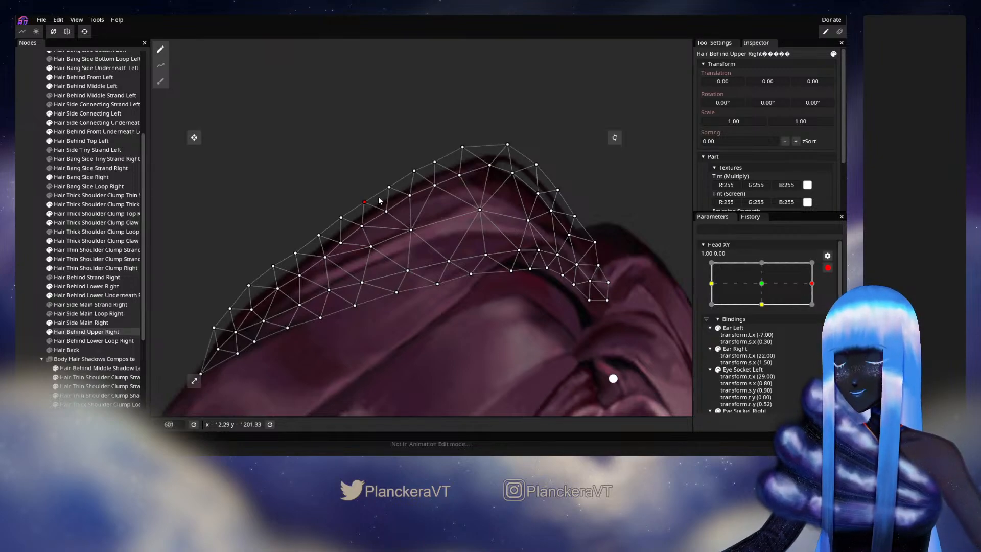
{"action": "left_click", "coordinate": [18, 259]}
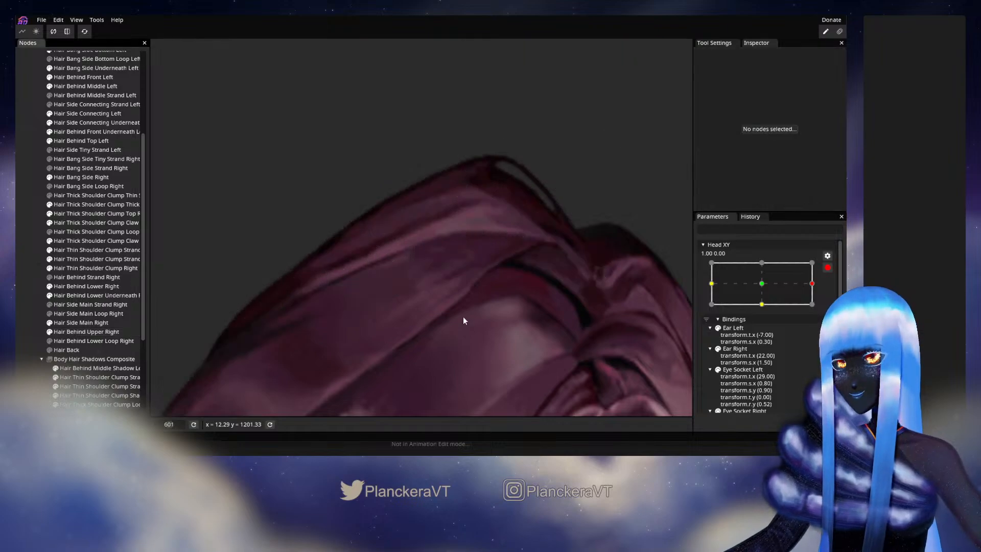
{"action": "scroll", "coordinate": [501, 344], "scroll_direction": "down", "scroll_amount": 2}
{"action": "scroll", "coordinate": [515, 334], "scroll_direction": "down", "scroll_amount": 1}
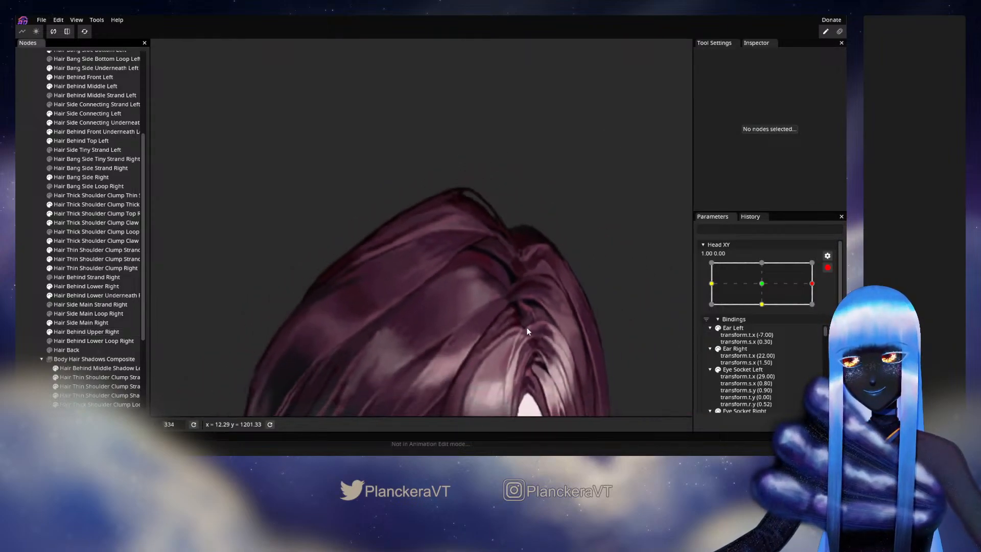
{"action": "left_click", "coordinate": [828, 267]}
{"action": "mouse_move", "coordinate": [818, 311]}
{"action": "left_mouse_down"}
{"action": "mouse_move", "coordinate": [764, 310]}
{"action": "mouse_move", "coordinate": [819, 314]}
{"action": "left_mouse_up"}
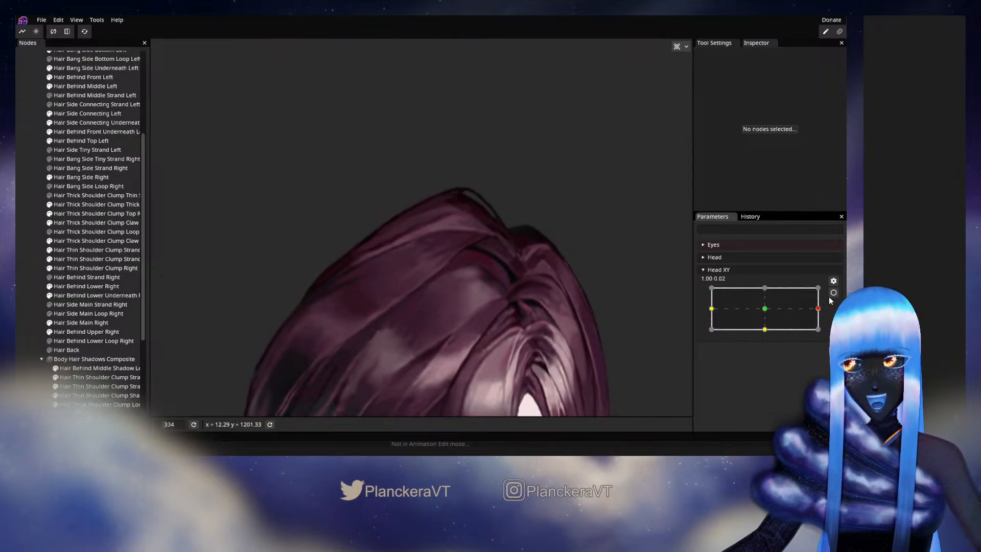
Rearm Head XY, fine-tune an interior vertex near the middle of Hair Behind Upper Right, and sweep the turn disarmed.
{"action": "left_click", "coordinate": [834, 293]}
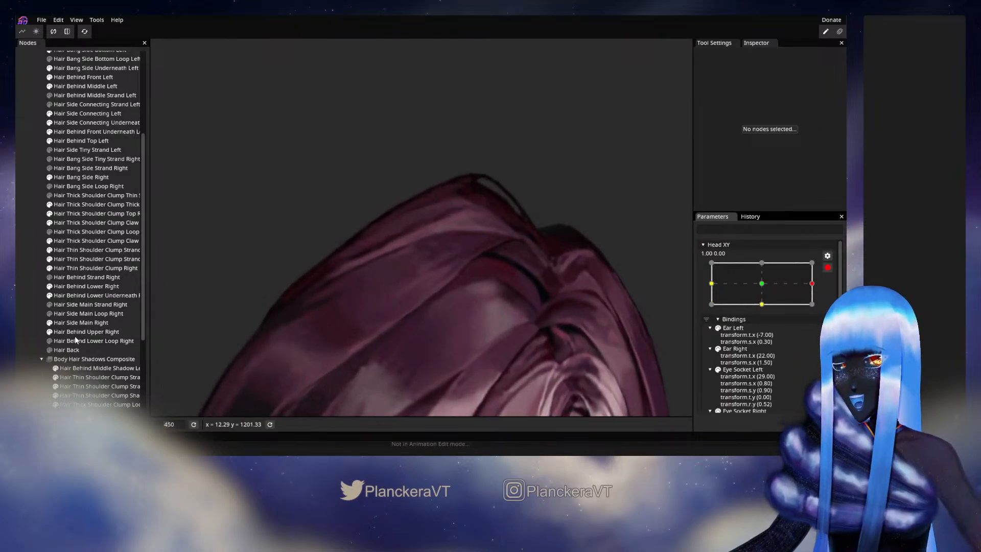
{"action": "left_click", "coordinate": [75, 334]}
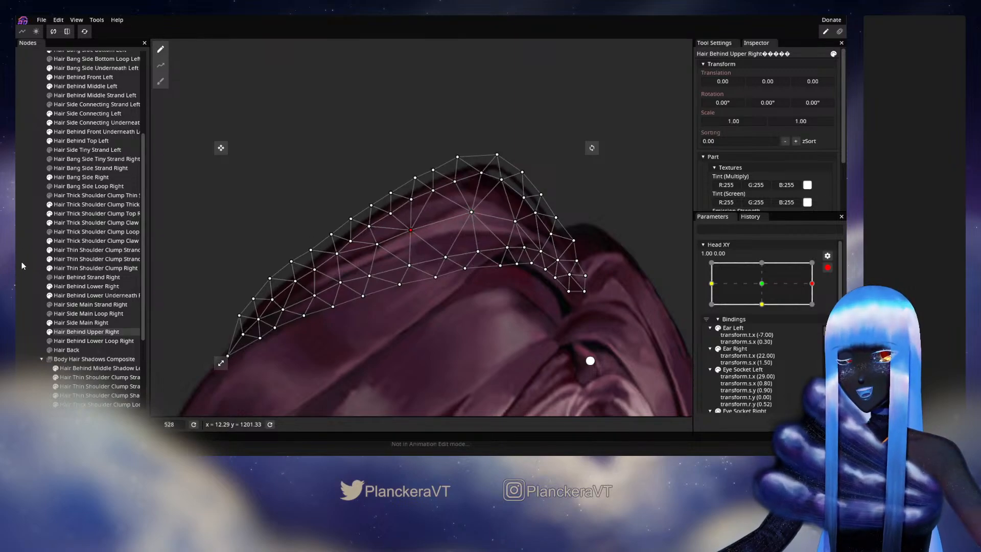
{"action": "left_click", "coordinate": [470, 305]}
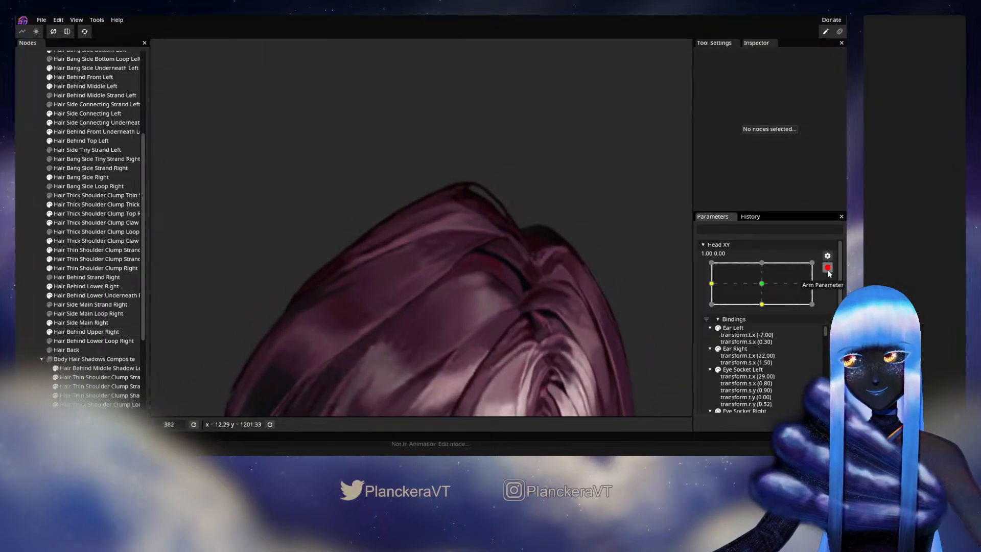
{"action": "left_click", "coordinate": [828, 269]}
{"action": "left_click_drag", "start_coordinate": [766, 311], "coordinate": [823, 312]}
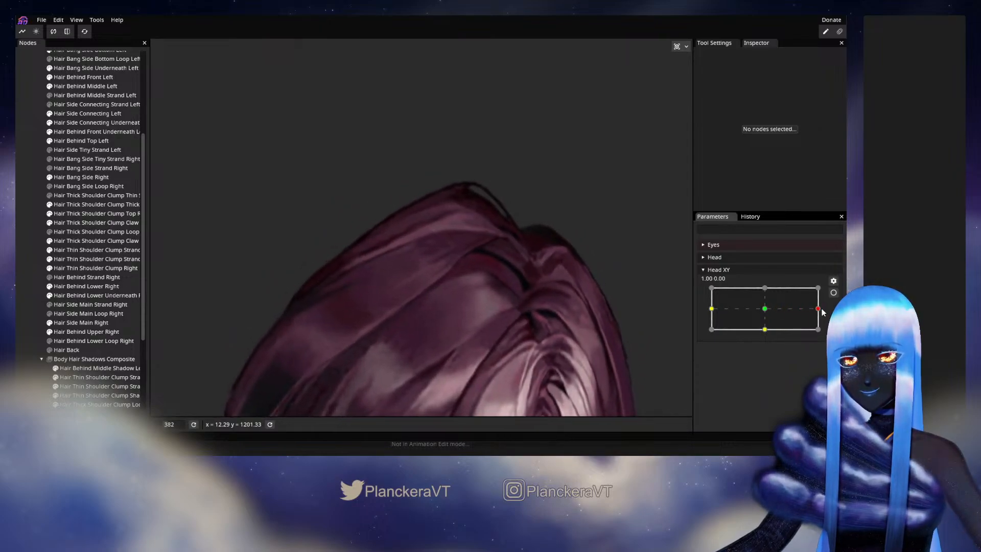
Rearm Head XY, shift the interior vertex of Hair Behind Upper Right below its peak slightly toward the parting, and test the turn disarmed.
{"action": "left_click", "coordinate": [834, 293]}
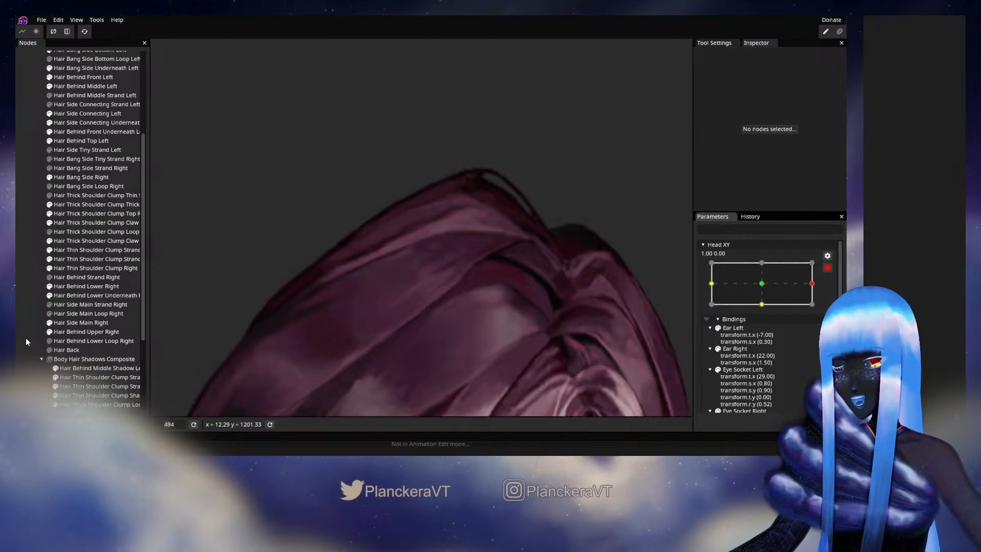
{"action": "left_click", "coordinate": [65, 333]}
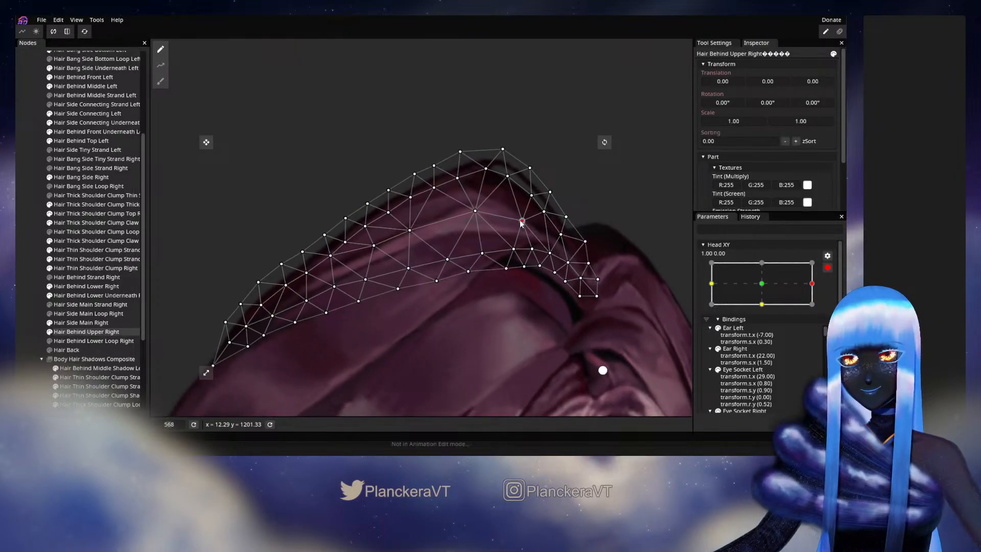
{"action": "left_click", "coordinate": [482, 212]}
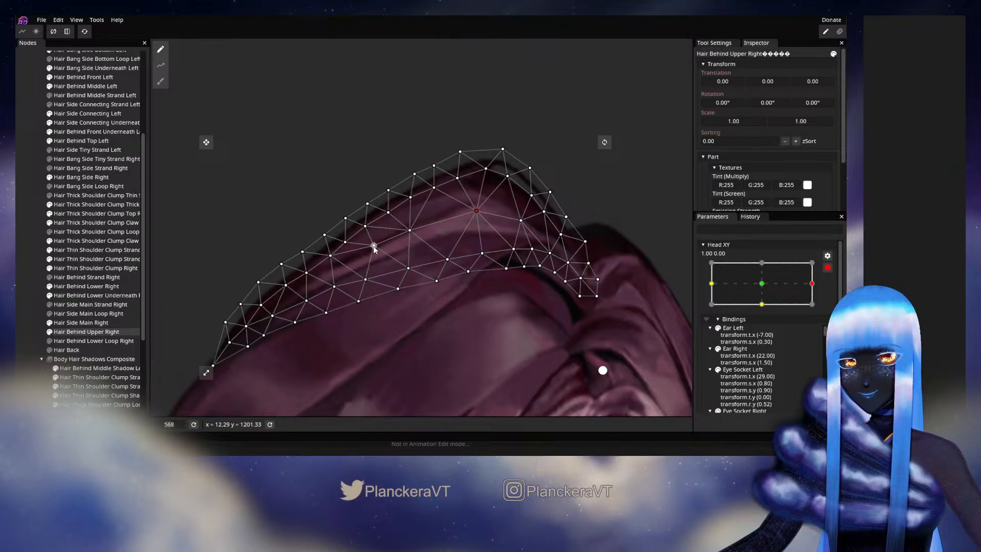
{"action": "left_click", "coordinate": [56, 274]}
{"action": "scroll", "coordinate": [514, 289], "scroll_direction": "down", "scroll_amount": 2}
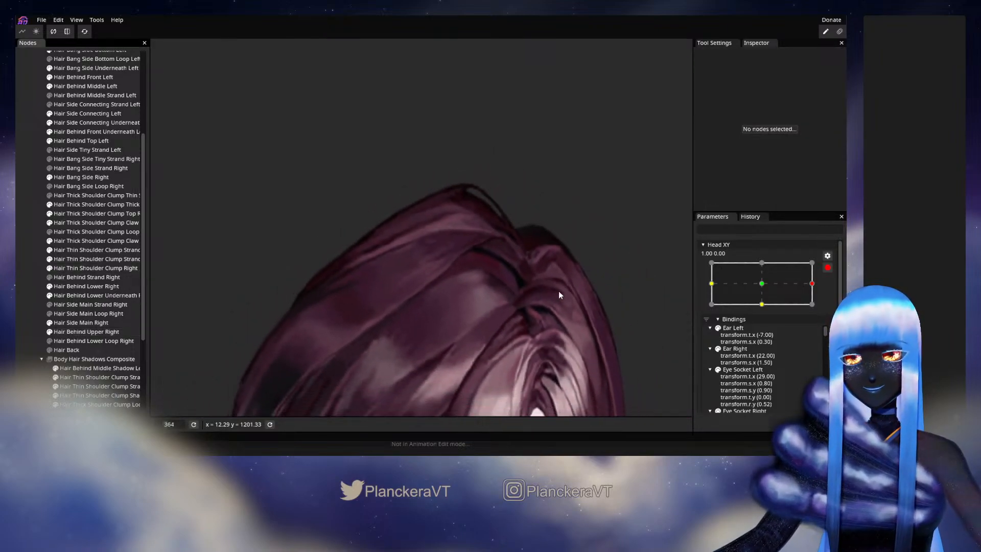
{"action": "left_click", "coordinate": [827, 267]}
{"action": "mouse_move", "coordinate": [818, 309]}
{"action": "left_mouse_down"}
{"action": "mouse_move", "coordinate": [765, 316]}
{"action": "mouse_move", "coordinate": [820, 308]}
{"action": "left_mouse_up"}
Rearm Head XY and retouch the Hair Behind Upper Right mesh with the Circle Brush at size 65.
{"action": "left_click", "coordinate": [834, 293]}
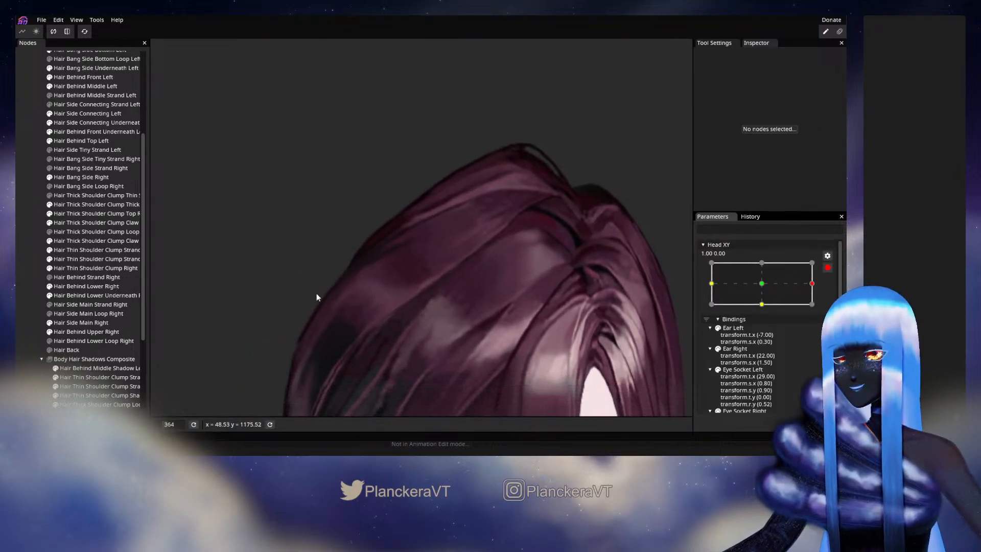
{"action": "left_click", "coordinate": [71, 331]}
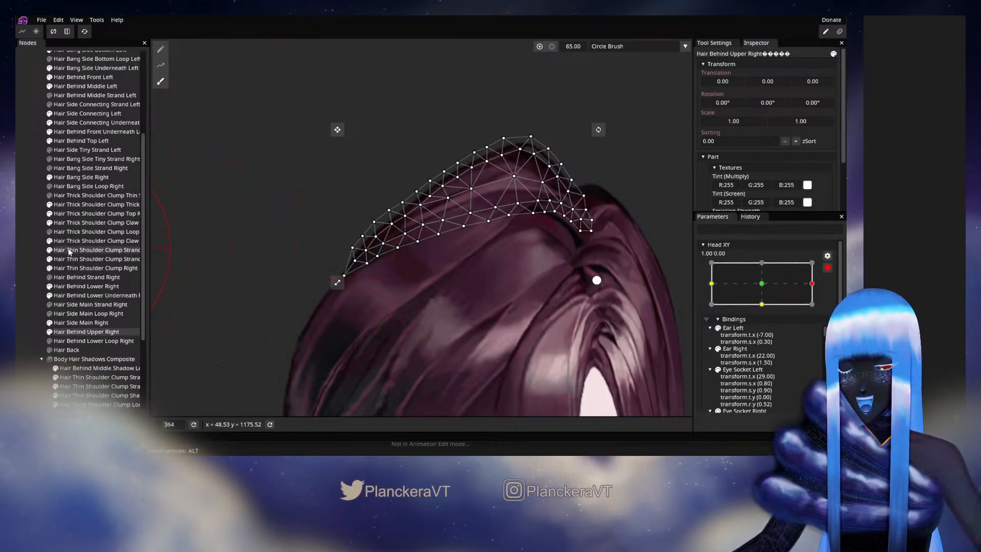
{"action": "left_click", "coordinate": [35, 252]}
{"action": "scroll", "coordinate": [571, 286], "scroll_direction": "down", "scroll_amount": 1}
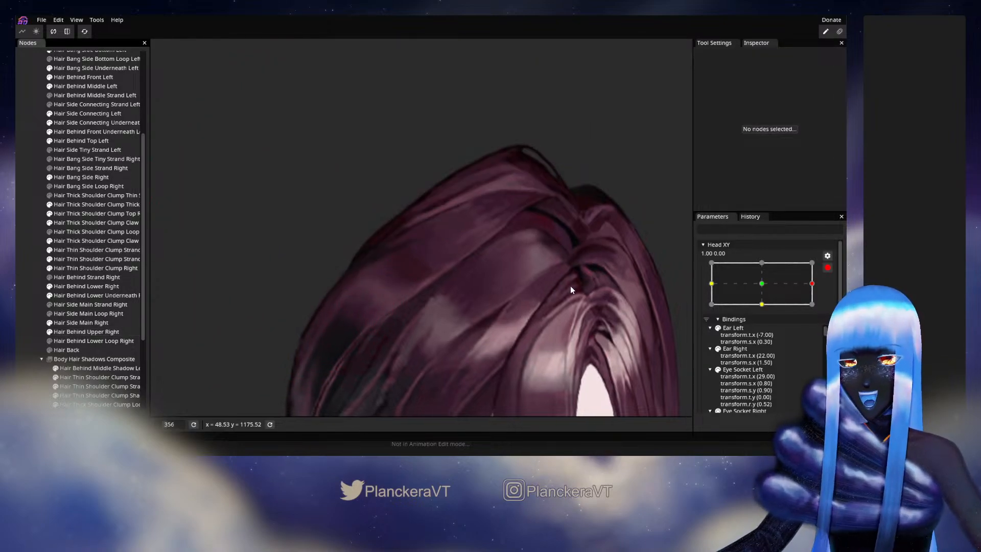
Rearm Head XY and retouch Hair Behind Upper Right with the size 65 Circle Brush, testing the turn disarmed before and after.
{"action": "left_click", "coordinate": [829, 269]}
{"action": "mouse_move", "coordinate": [821, 310]}
{"action": "left_mouse_down"}
{"action": "mouse_move", "coordinate": [764, 313]}
{"action": "mouse_move", "coordinate": [818, 308]}
{"action": "left_mouse_up"}
{"action": "left_click", "coordinate": [833, 293]}
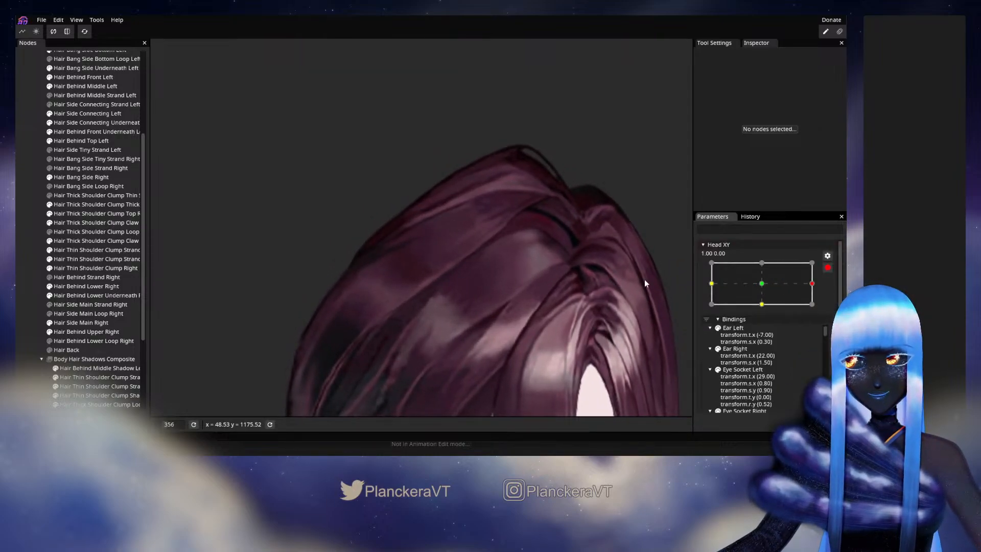
{"action": "left_click", "coordinate": [91, 333]}
{"action": "left_click", "coordinate": [160, 82]}
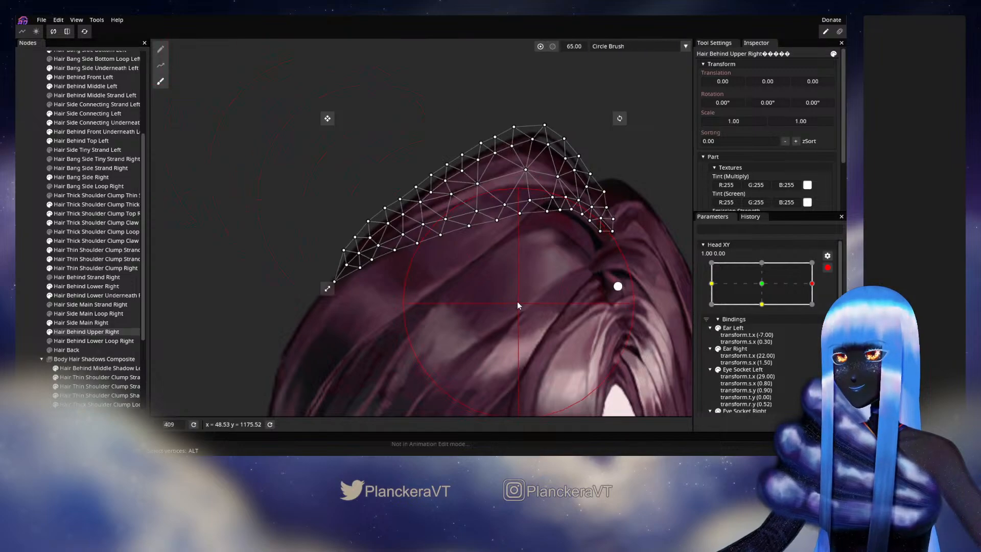
{"action": "left_click_drag", "start_coordinate": [484, 298], "coordinate": [483, 298]}
{"action": "left_click", "coordinate": [31, 233]}
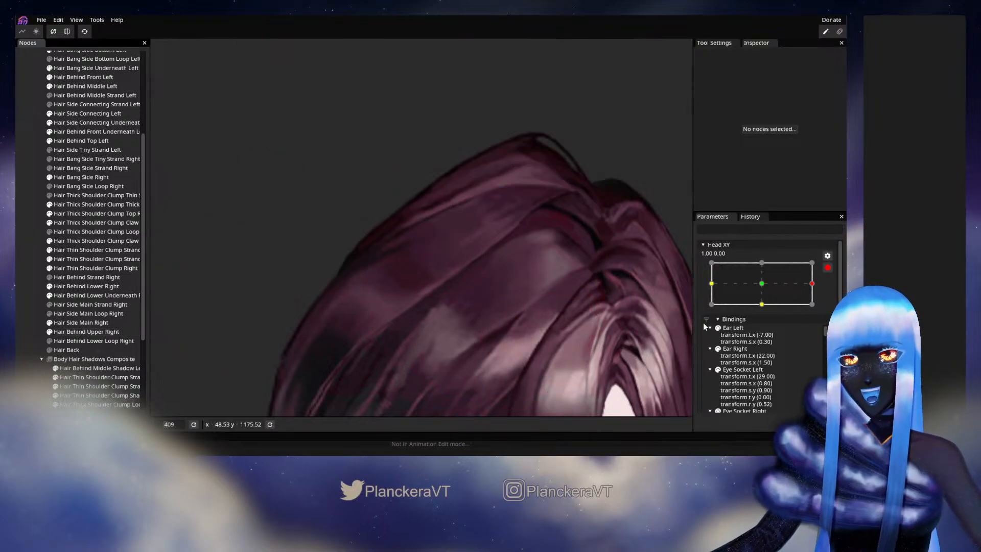
{"action": "left_click", "coordinate": [827, 268]}
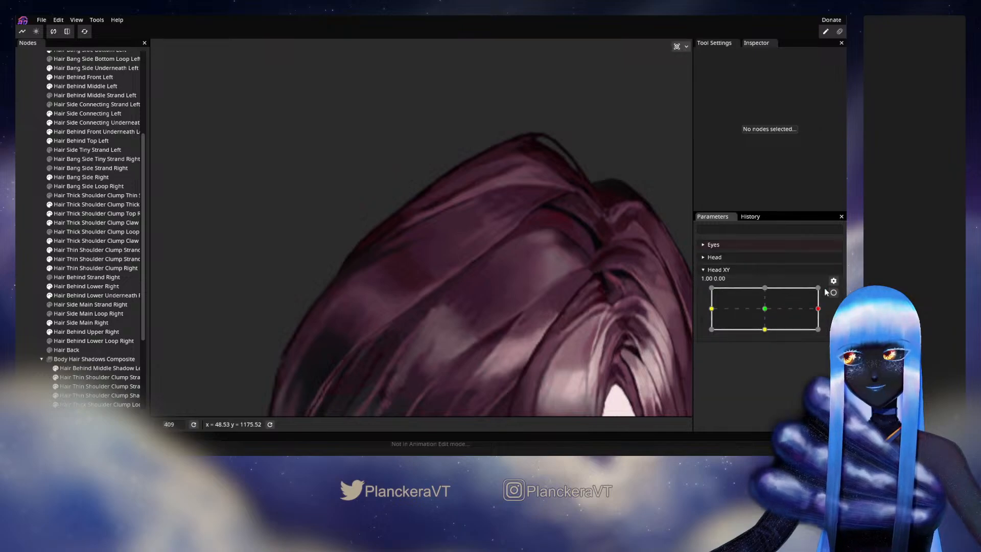
{"action": "mouse_move", "coordinate": [819, 310]}
{"action": "left_mouse_down"}
{"action": "mouse_move", "coordinate": [763, 311]}
{"action": "mouse_move", "coordinate": [817, 308]}
{"action": "left_mouse_up"}
Rearm Head XY, nudge the Hair Behind Lower Right mesh with the Circle Brush at size 65, and sweep the turn disarmed.
{"action": "left_click", "coordinate": [834, 293]}
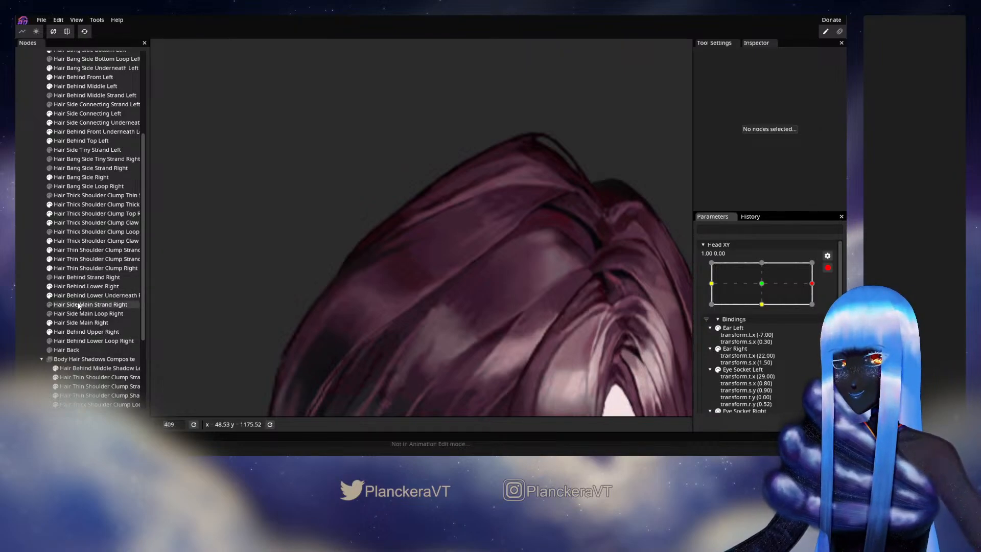
{"action": "left_click", "coordinate": [76, 285]}
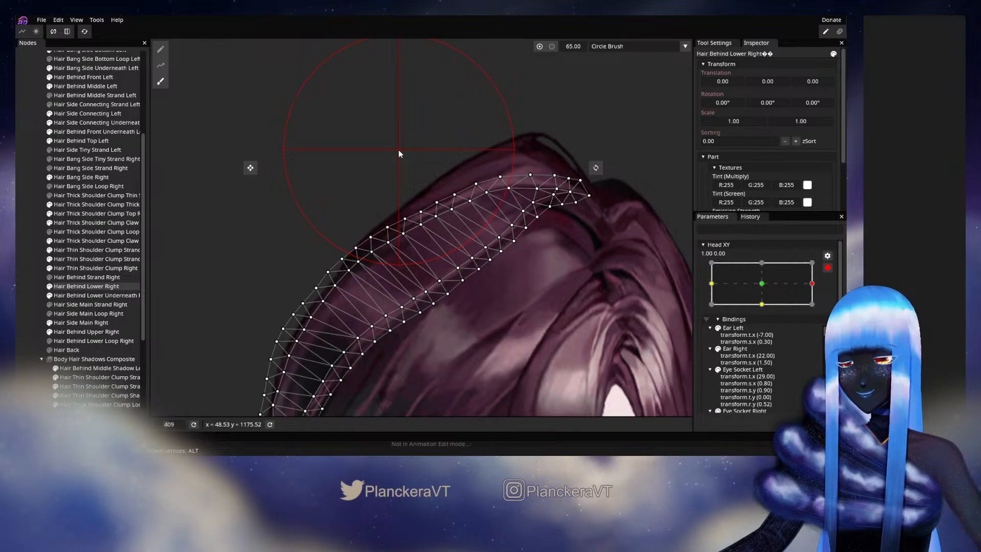
{"action": "left_click_drag", "start_coordinate": [399, 149], "coordinate": [402, 154]}
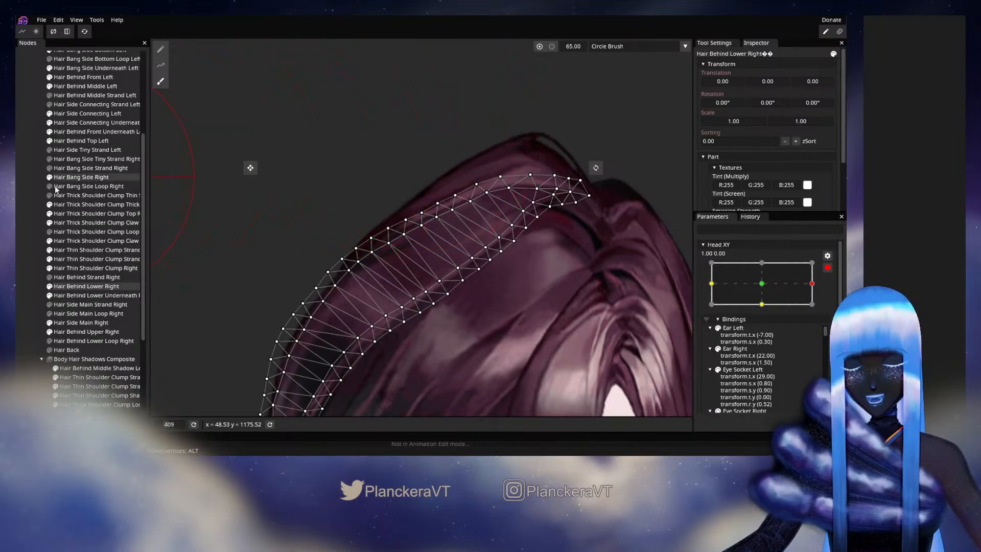
{"action": "left_click", "coordinate": [25, 212]}
{"action": "left_click", "coordinate": [828, 267]}
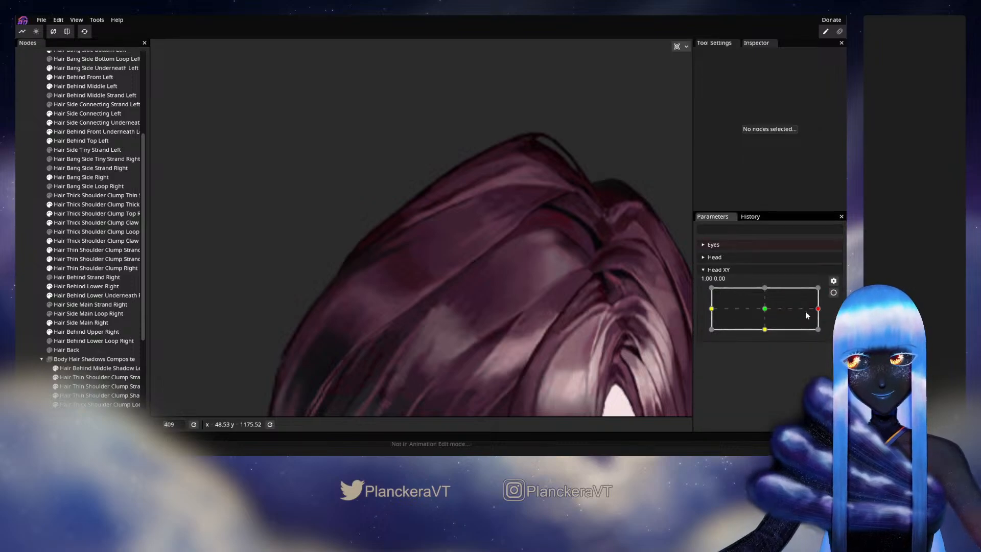
{"action": "mouse_move", "coordinate": [819, 311]}
{"action": "left_mouse_down"}
{"action": "mouse_move", "coordinate": [761, 312]}
{"action": "mouse_move", "coordinate": [817, 309]}
{"action": "left_mouse_up"}
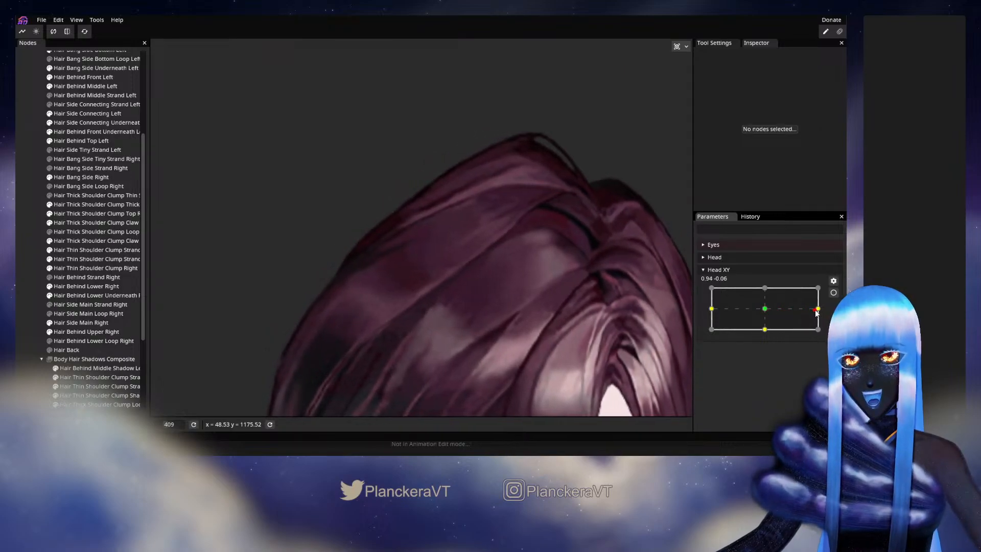
Rearm Head XY, adjust individual upper-edge vertices of Hair Behind Lower Right, and test the turn disarmed with the face in view, ending fully sideways.
{"action": "left_click", "coordinate": [833, 292]}
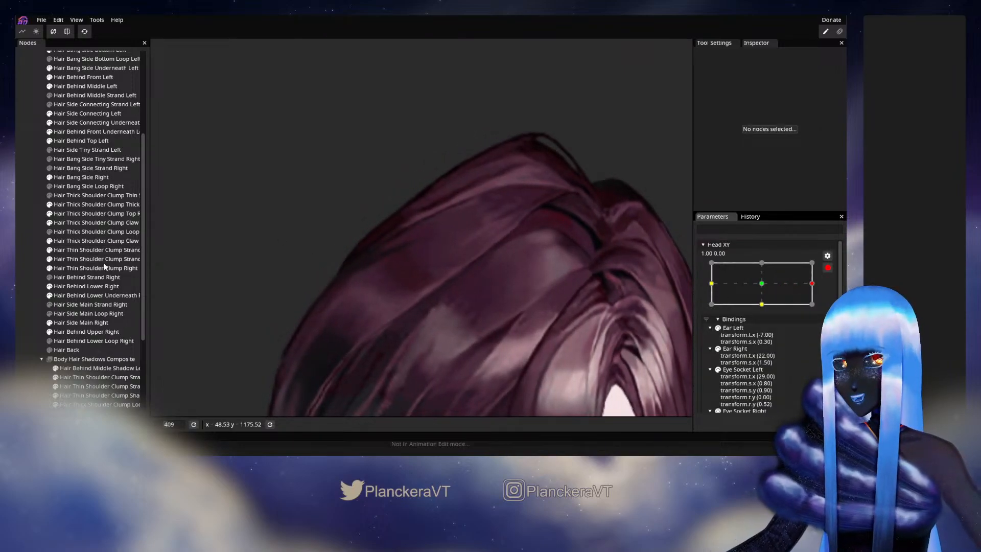
{"action": "left_click", "coordinate": [75, 288]}
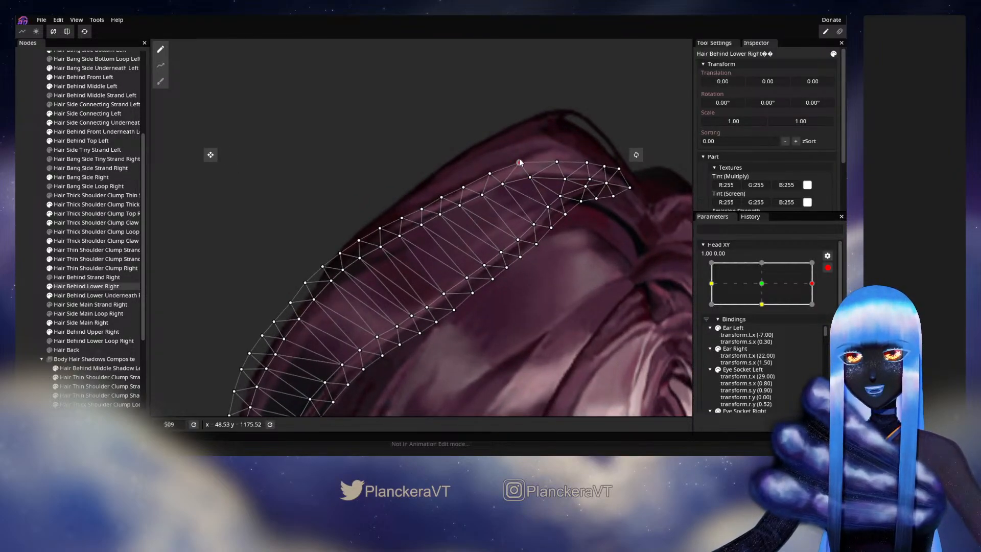
{"action": "left_click", "coordinate": [26, 245]}
{"action": "scroll", "coordinate": [523, 299], "scroll_direction": "down", "scroll_amount": 3}
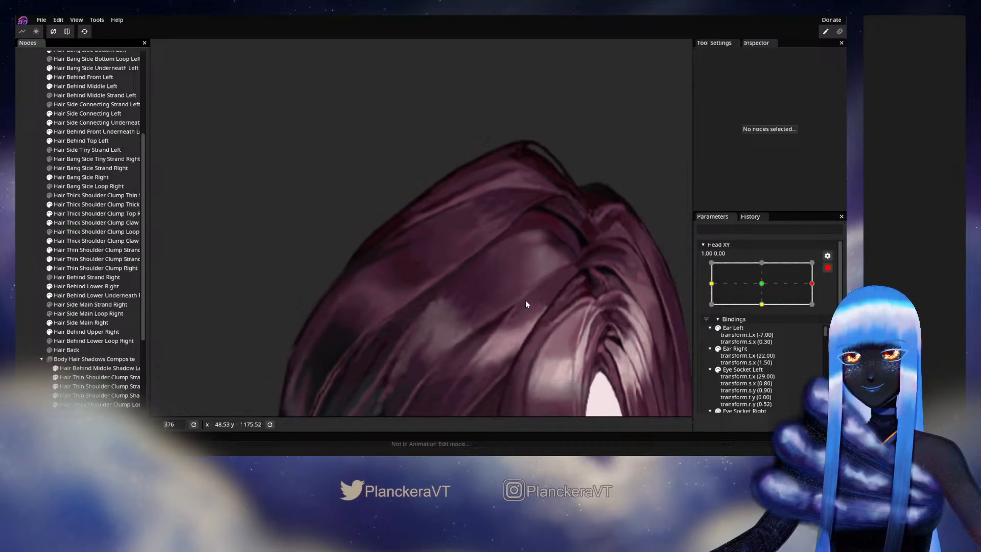
{"action": "left_click", "coordinate": [827, 268]}
{"action": "mouse_move", "coordinate": [819, 309]}
{"action": "left_mouse_down"}
{"action": "mouse_move", "coordinate": [769, 312]}
{"action": "mouse_move", "coordinate": [829, 311]}
{"action": "mouse_move", "coordinate": [764, 317]}
{"action": "mouse_move", "coordinate": [814, 321]}
{"action": "mouse_move", "coordinate": [759, 320]}
{"action": "mouse_move", "coordinate": [816, 321]}
{"action": "left_mouse_up"}
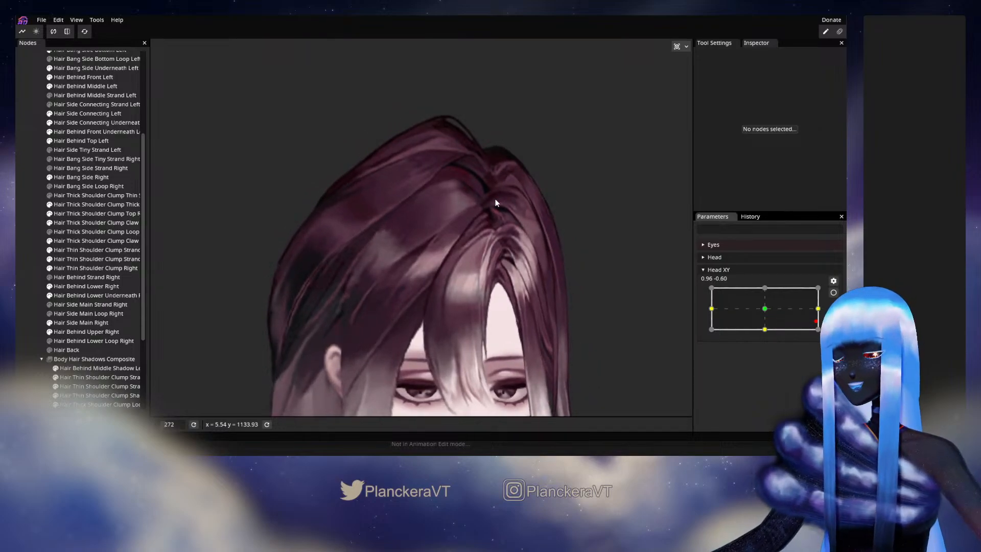
{"action": "left_click_drag", "start_coordinate": [535, 291], "coordinate": [528, 217]}
{"action": "left_click_drag", "start_coordinate": [587, 274], "coordinate": [613, 303]}
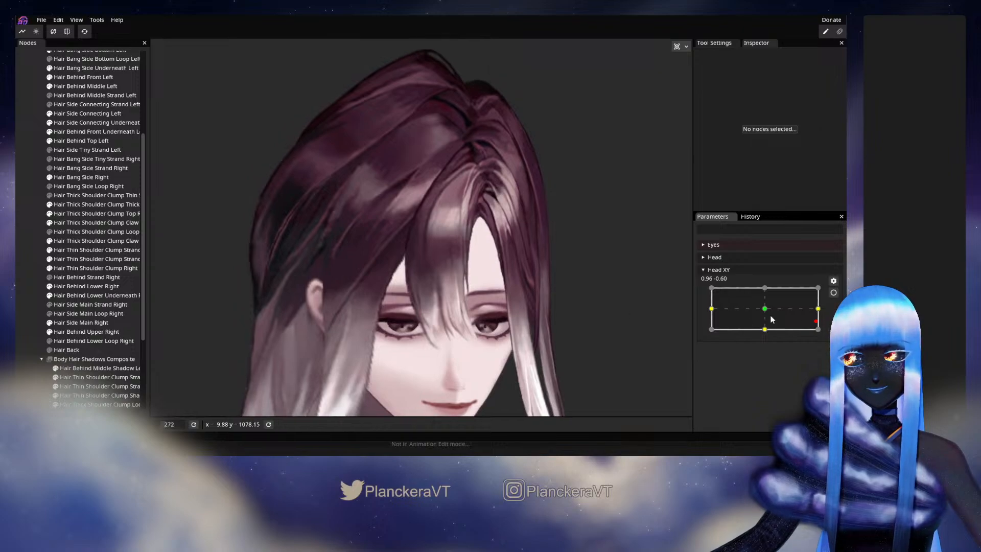
{"action": "mouse_move", "coordinate": [822, 322]}
{"action": "left_mouse_down"}
{"action": "mouse_move", "coordinate": [765, 312]}
{"action": "mouse_move", "coordinate": [821, 310]}
{"action": "mouse_move", "coordinate": [765, 311]}
{"action": "mouse_move", "coordinate": [823, 311]}
{"action": "left_mouse_up"}
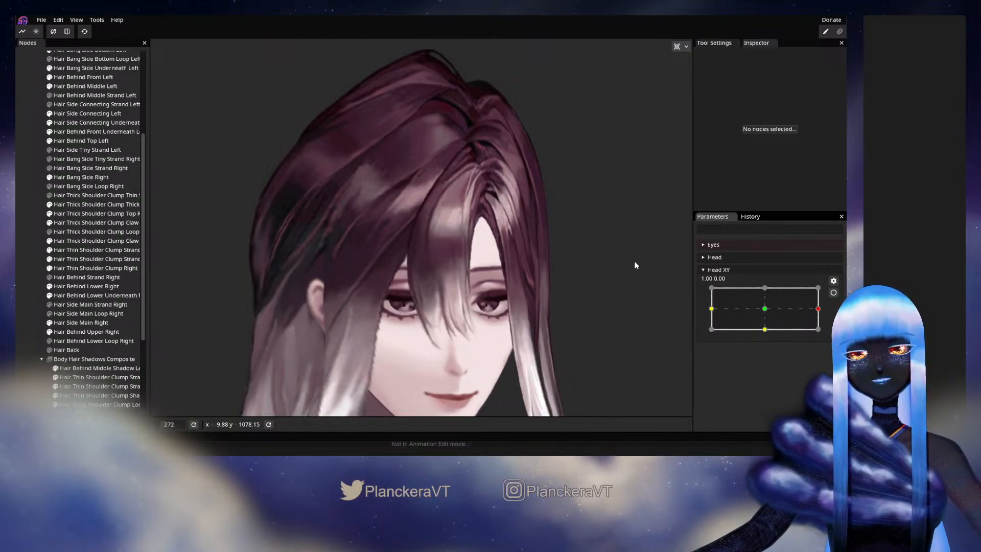
Rearm Head XY, shift vertices along the outer edge of Hair Bang Side Bottom Left slightly outward, and test the turn disarmed.
{"action": "left_click", "coordinate": [832, 293]}
{"action": "scroll", "coordinate": [465, 234], "scroll_direction": "up", "scroll_amount": 5}
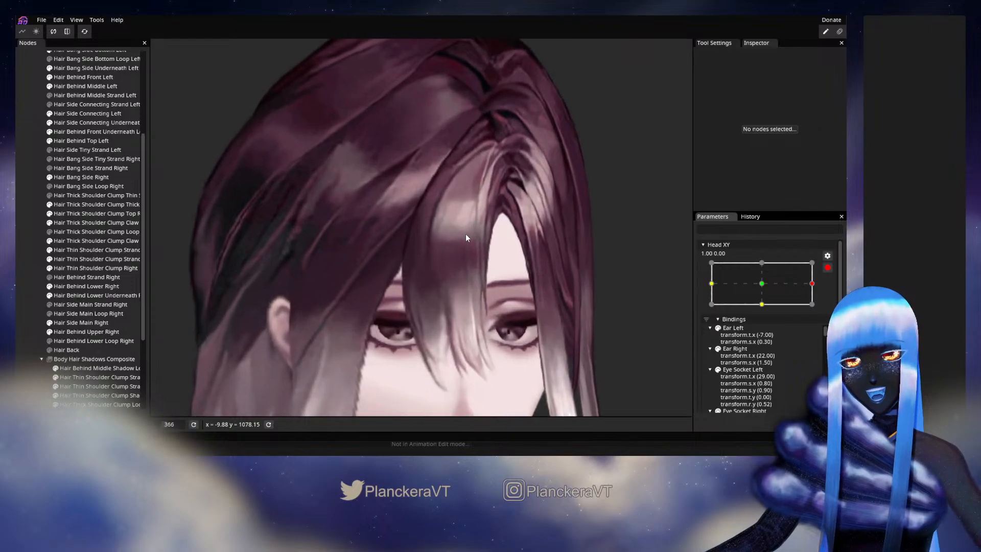
{"action": "scroll", "coordinate": [100, 223], "scroll_direction": "up", "scroll_amount": 3}
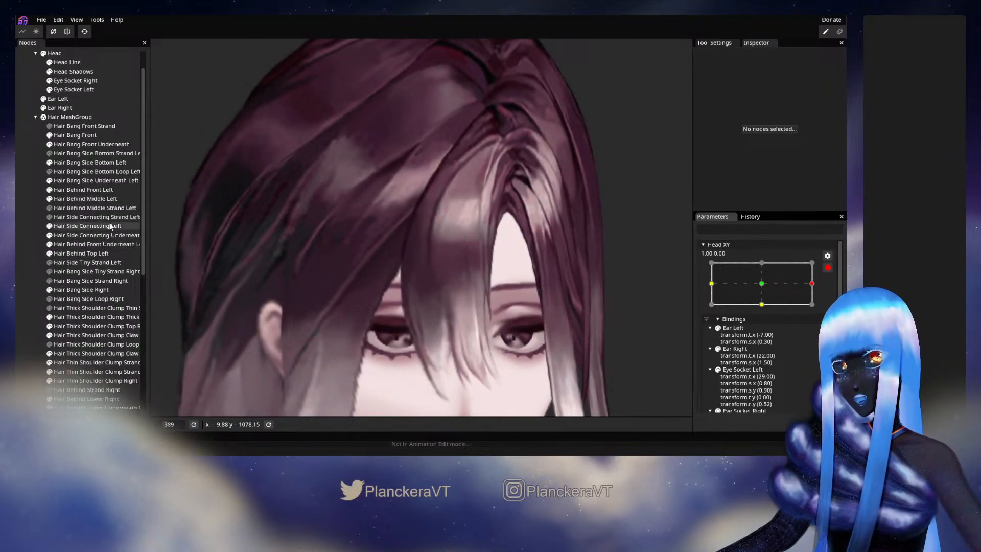
{"action": "left_click", "coordinate": [74, 162]}
{"action": "scroll", "coordinate": [485, 244], "scroll_direction": "up", "scroll_amount": 3}
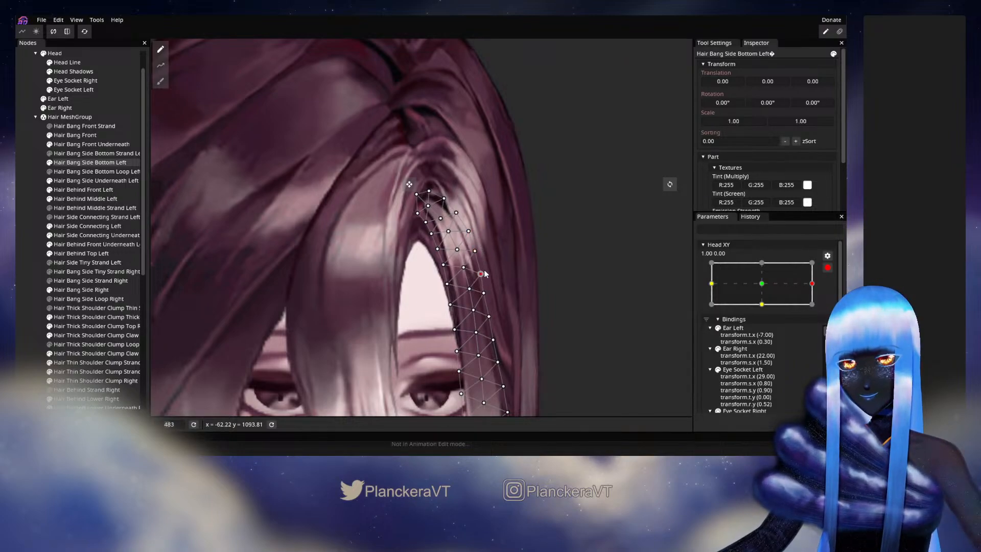
{"action": "left_click", "coordinate": [489, 316]}
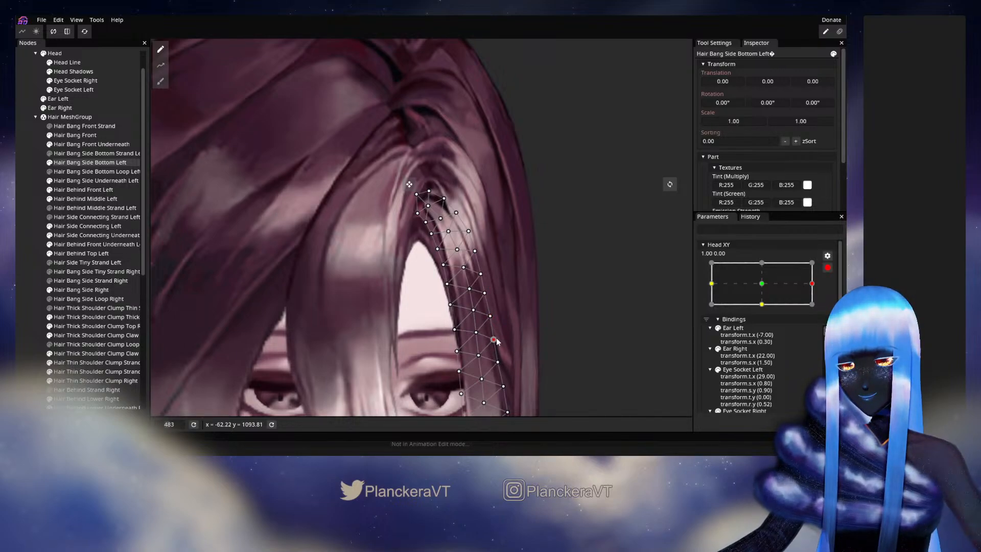
{"action": "left_click", "coordinate": [16, 268]}
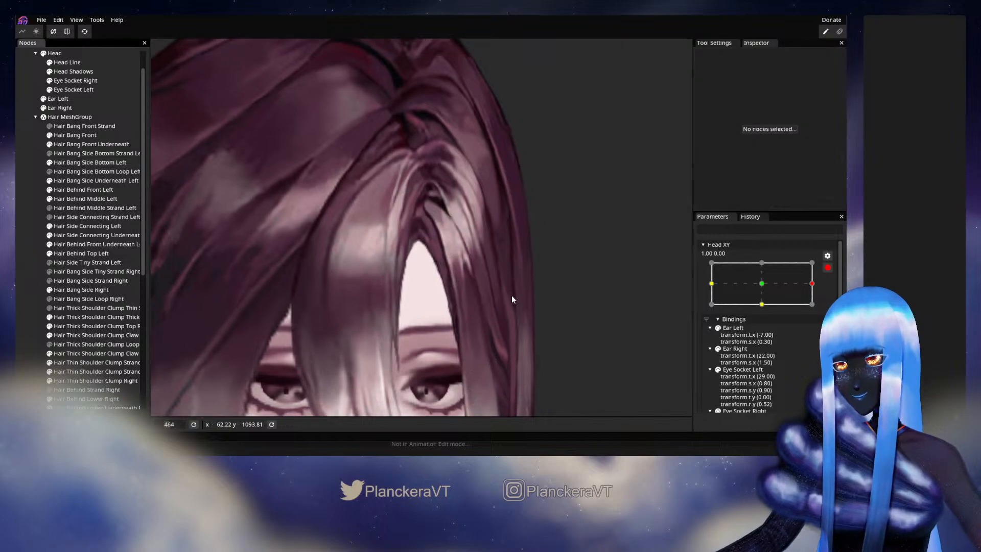
{"action": "scroll", "coordinate": [519, 301], "scroll_direction": "down", "scroll_amount": 3}
{"action": "left_click", "coordinate": [828, 268]}
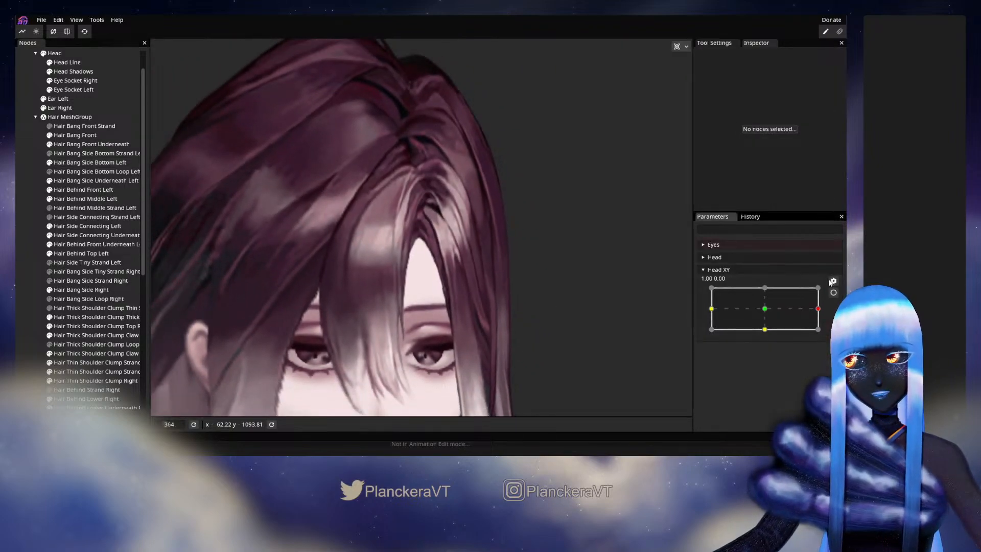
{"action": "mouse_move", "coordinate": [819, 311]}
{"action": "left_mouse_down"}
{"action": "mouse_move", "coordinate": [760, 310]}
{"action": "mouse_move", "coordinate": [818, 315]}
{"action": "mouse_move", "coordinate": [833, 304]}
{"action": "left_mouse_up"}
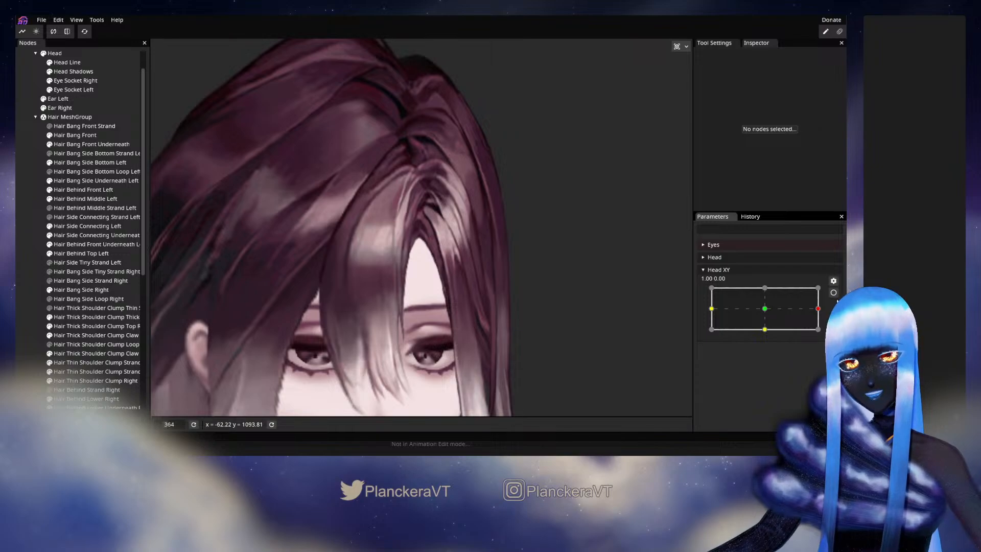
Rearm Head XY, fine-tune the central column of vertices near the top of Hair Bang Side Bottom Left, and sweep the turn disarmed.
{"action": "left_click", "coordinate": [833, 293]}
{"action": "scroll", "coordinate": [372, 270], "scroll_direction": "up", "scroll_amount": 5}
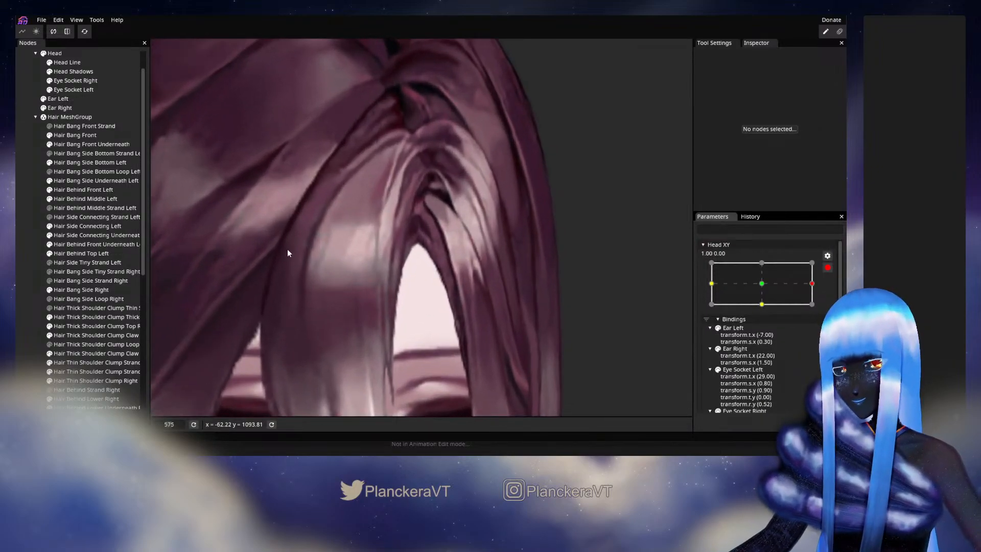
{"action": "left_click", "coordinate": [101, 187]}
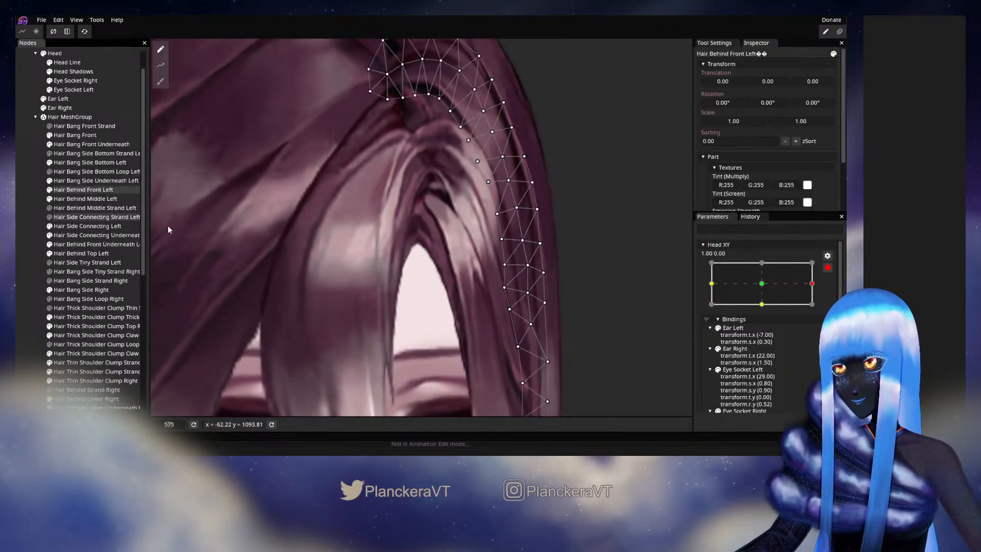
{"action": "left_click", "coordinate": [81, 163]}
{"action": "scroll", "coordinate": [463, 236], "scroll_direction": "up", "scroll_amount": 2}
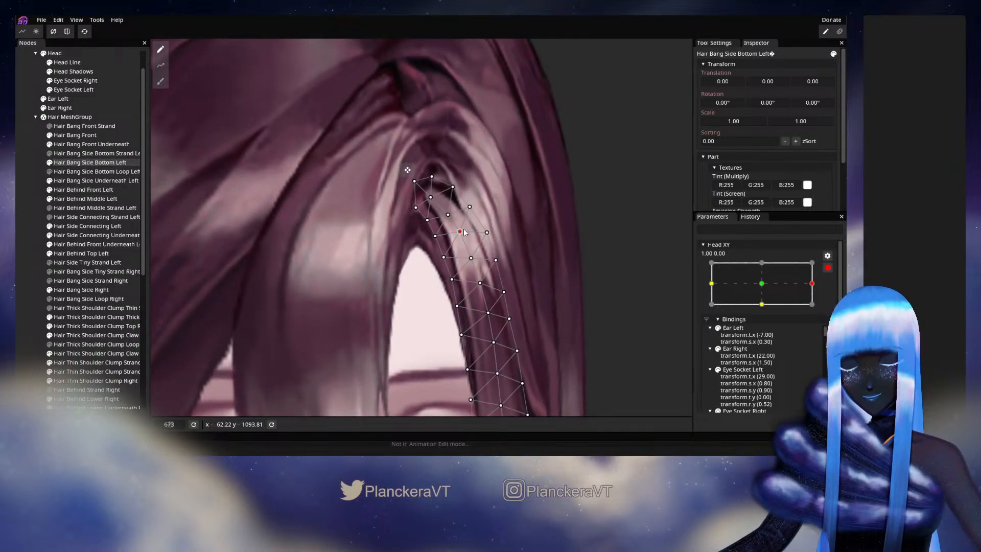
{"action": "left_click", "coordinate": [450, 215]}
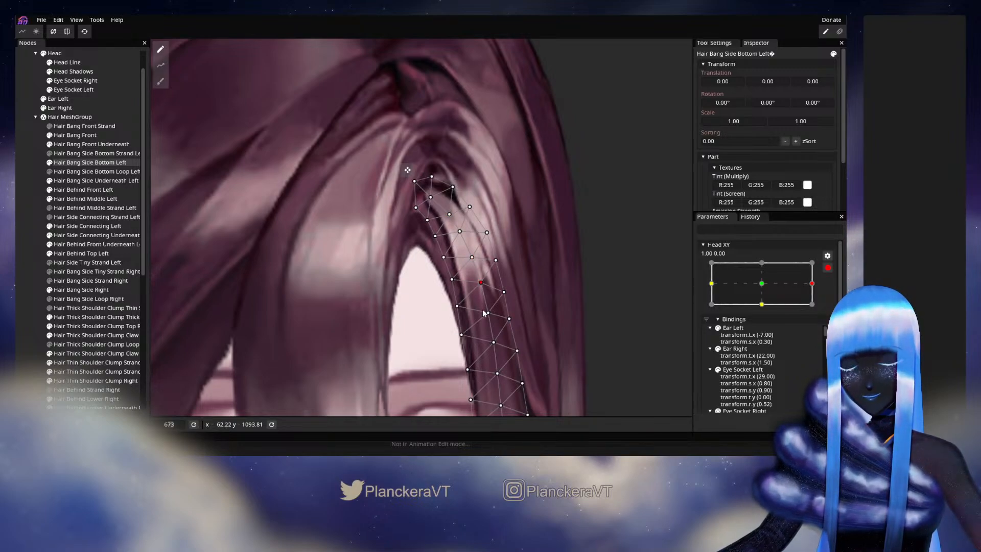
{"action": "left_click", "coordinate": [25, 264]}
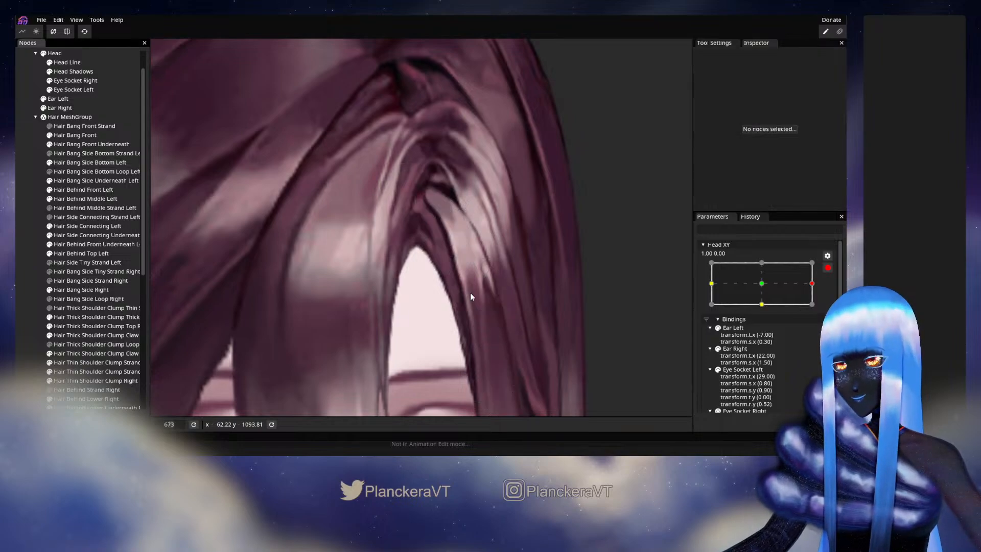
{"action": "scroll", "coordinate": [533, 284], "scroll_direction": "down", "scroll_amount": 5}
{"action": "scroll", "coordinate": [534, 284], "scroll_direction": "down", "scroll_amount": 1}
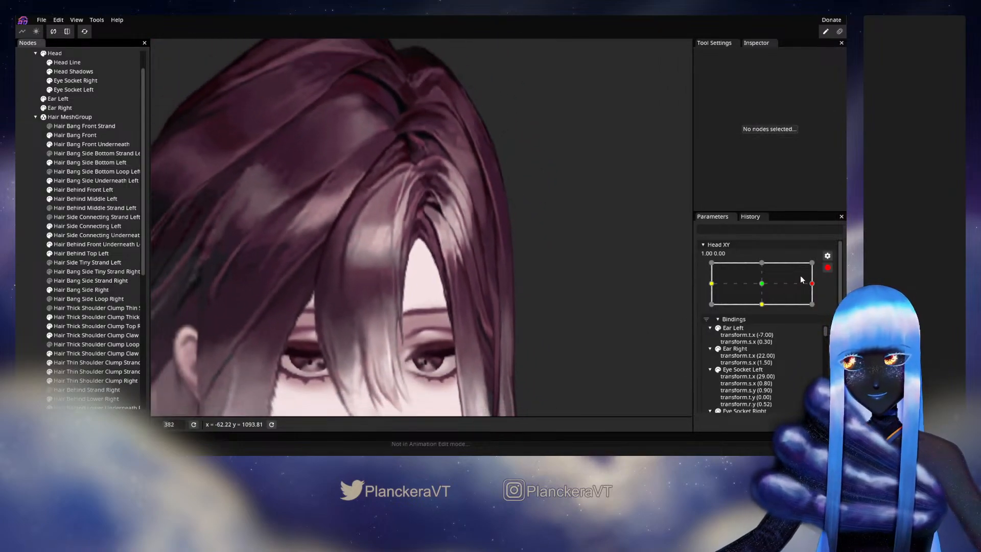
{"action": "left_click", "coordinate": [827, 267]}
{"action": "mouse_move", "coordinate": [820, 309]}
{"action": "left_mouse_down"}
{"action": "mouse_move", "coordinate": [761, 313]}
{"action": "mouse_move", "coordinate": [826, 314]}
{"action": "left_mouse_up"}
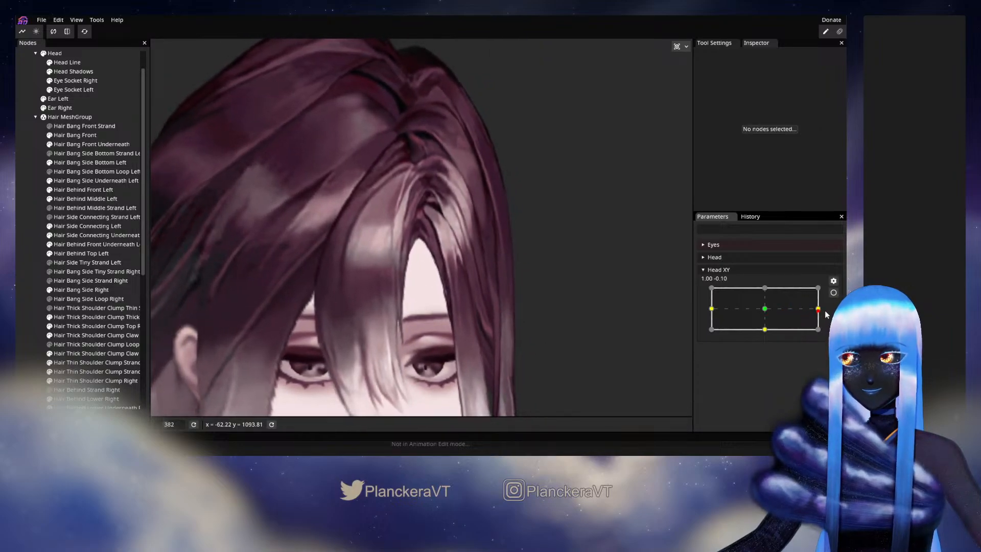
Rearm Head XY, retouch an interior vertex in the upper part of Hair Bang Side Bottom Left, and test the turn disarmed.
{"action": "left_click", "coordinate": [833, 293]}
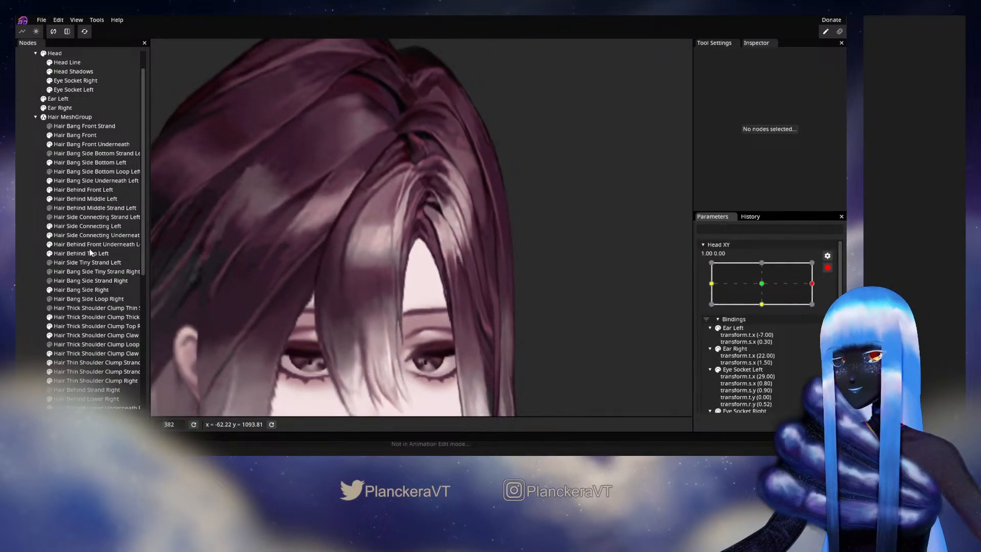
{"action": "left_click", "coordinate": [65, 163]}
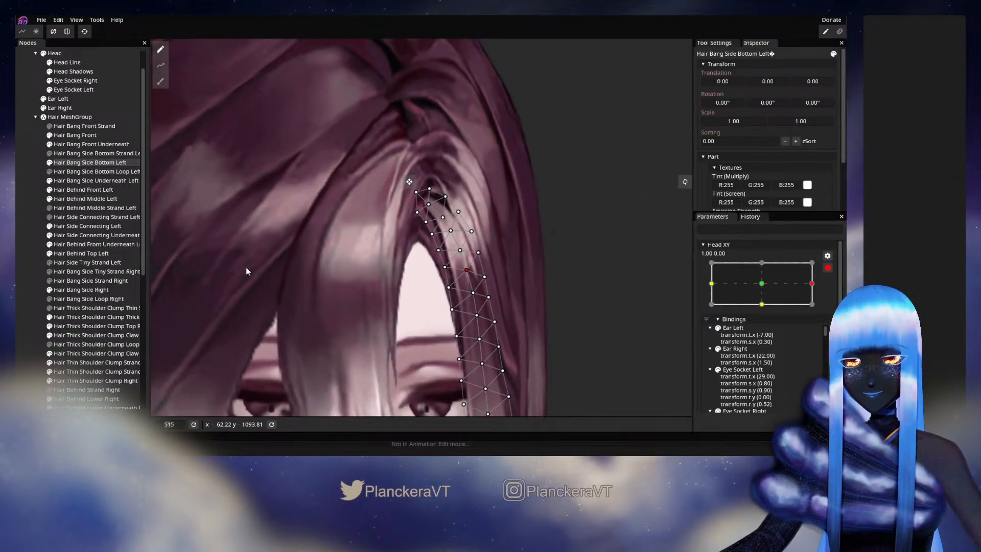
{"action": "left_click", "coordinate": [22, 258]}
{"action": "left_click", "coordinate": [828, 268]}
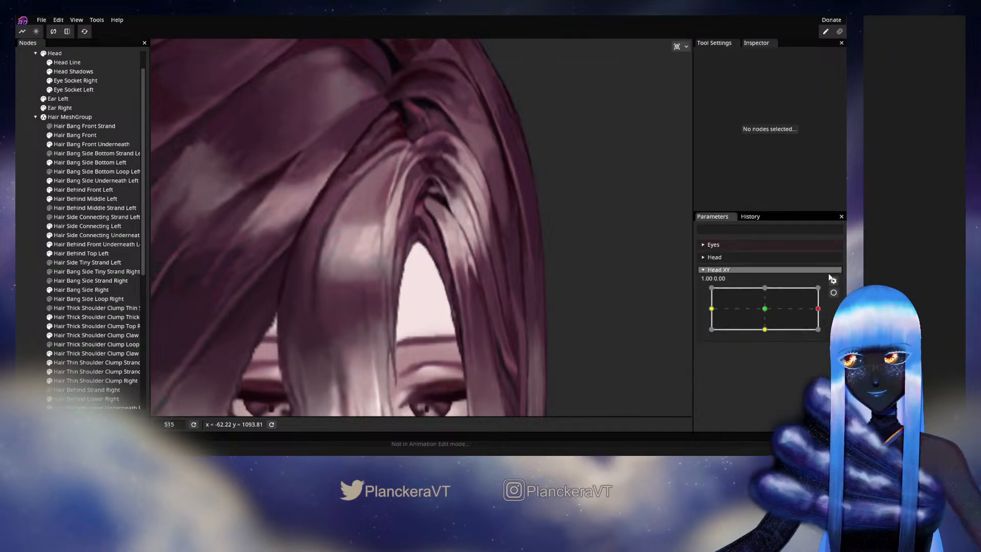
{"action": "mouse_move", "coordinate": [819, 312]}
{"action": "left_mouse_down"}
{"action": "mouse_move", "coordinate": [766, 312]}
{"action": "mouse_move", "coordinate": [819, 308]}
{"action": "left_mouse_up"}
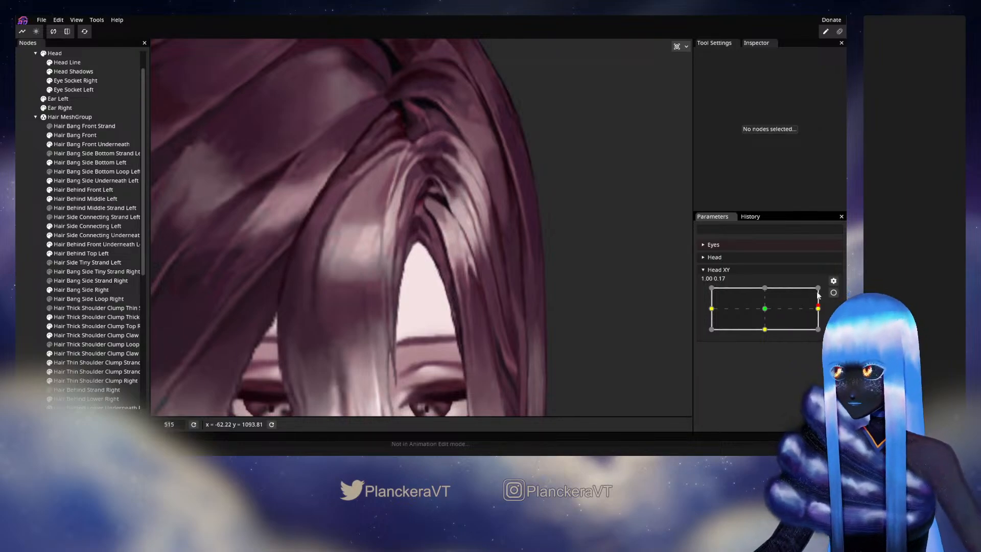
Rearm Head XY at the full sideways keypoint and inspect the upper mesh of Hair Side Connecting Left up close.
{"action": "left_click", "coordinate": [833, 293]}
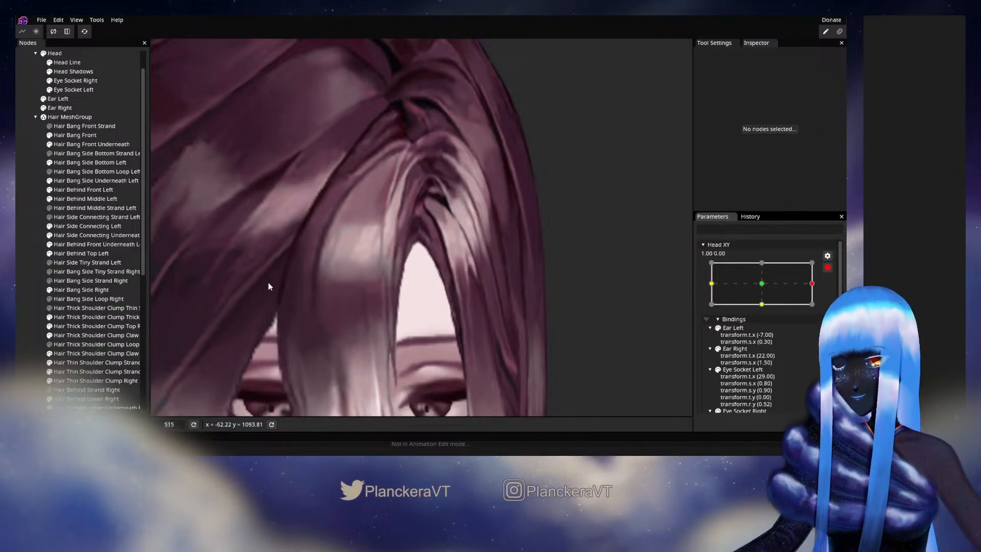
{"action": "left_click", "coordinate": [79, 226]}
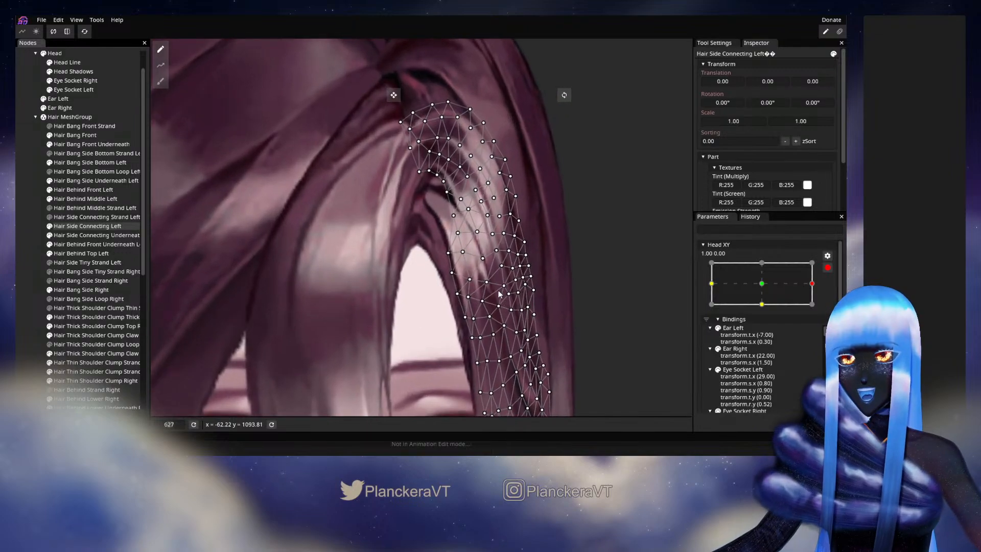
{"action": "scroll", "coordinate": [498, 295], "scroll_direction": "up", "scroll_amount": 1}
{"action": "left_click_drag", "start_coordinate": [485, 235], "coordinate": [403, 268]}
{"action": "scroll", "coordinate": [403, 268], "scroll_direction": "up", "scroll_amount": 1}
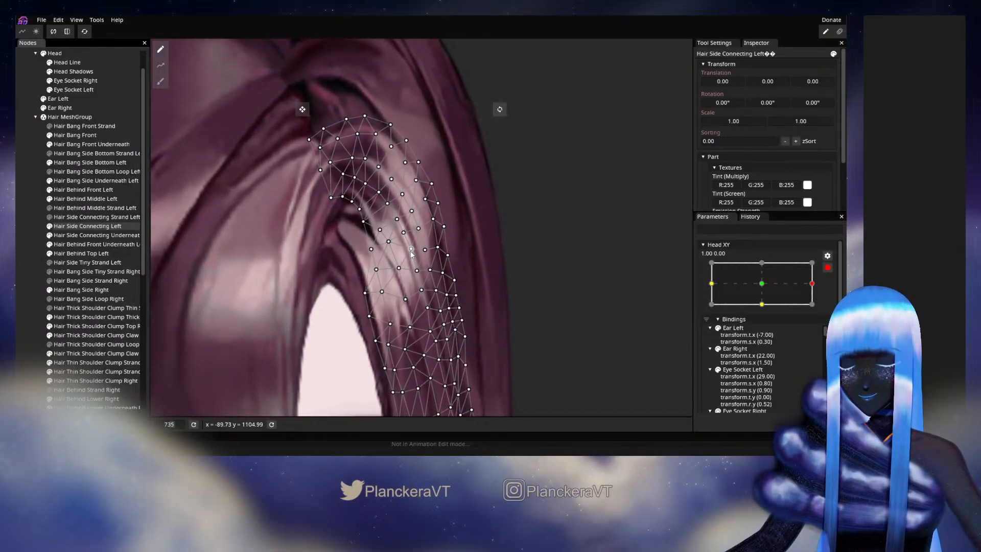
{"action": "left_click", "coordinate": [523, 311]}
{"action": "scroll", "coordinate": [522, 310], "scroll_direction": "down", "scroll_amount": 4}
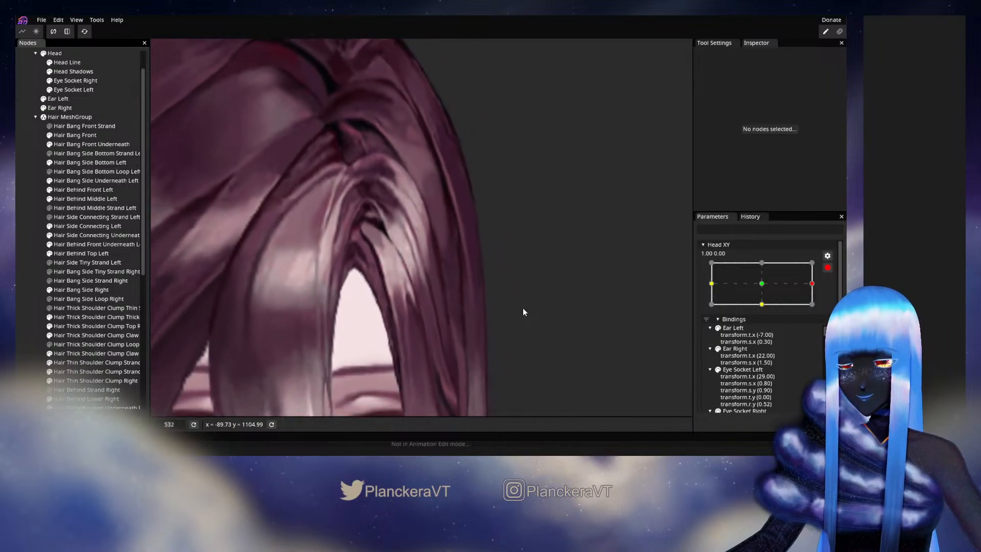
{"action": "scroll", "coordinate": [524, 311], "scroll_direction": "down", "scroll_amount": 1}
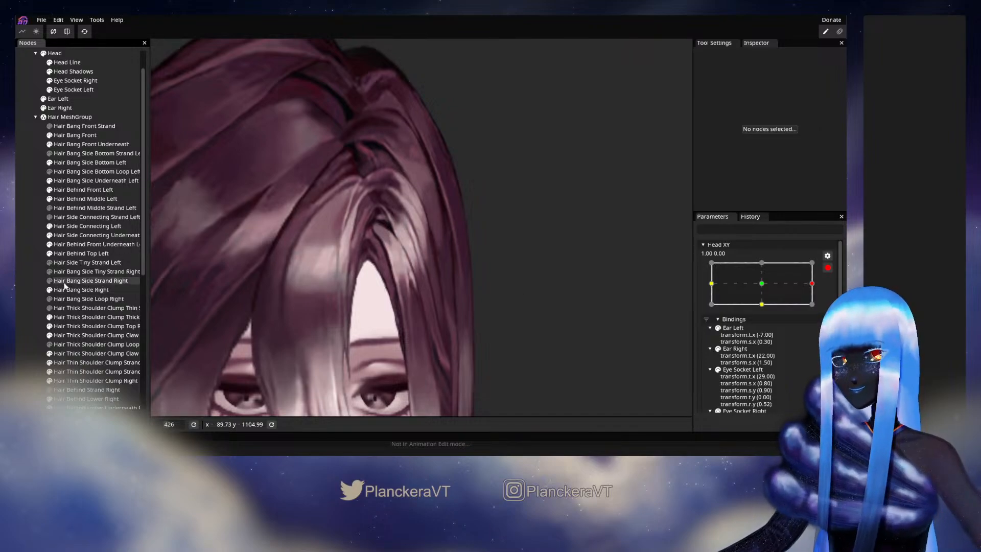
Retouch the outer middle vertices of Hair Side Connecting Left using the Circle Brush at size 12, and test the turn disarmed.
{"action": "left_click", "coordinate": [70, 227]}
{"action": "left_click", "coordinate": [160, 81]}
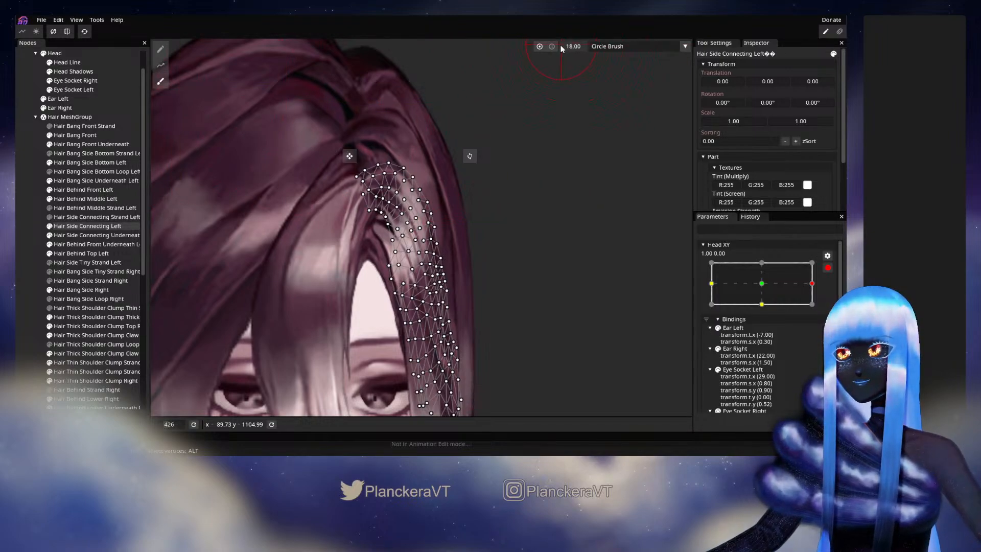
{"action": "scroll", "coordinate": [498, 235], "scroll_direction": "up", "scroll_amount": 5}
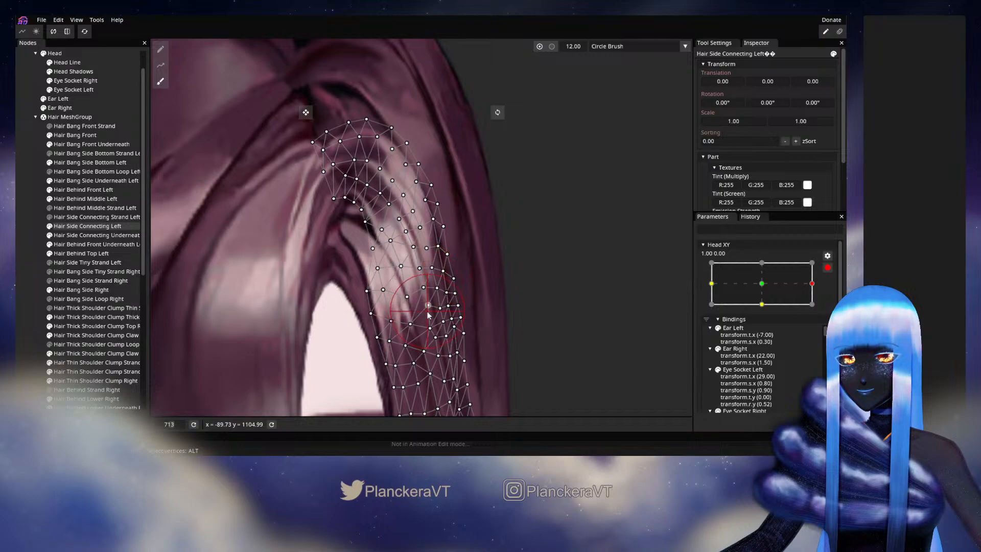
{"action": "left_click_drag", "start_coordinate": [447, 338], "coordinate": [450, 292]}
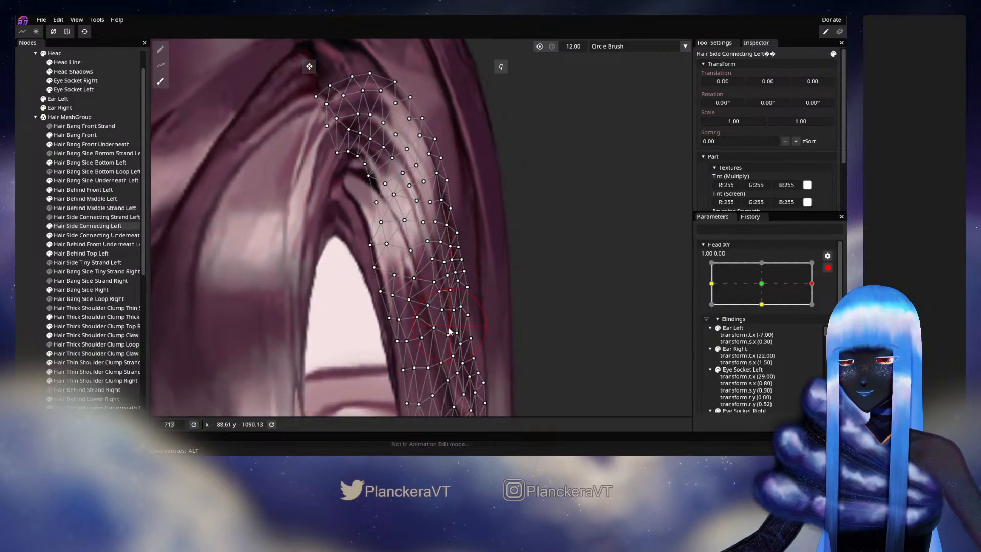
{"action": "left_click", "coordinate": [18, 236]}
{"action": "scroll", "coordinate": [520, 281], "scroll_direction": "down", "scroll_amount": 2}
{"action": "scroll", "coordinate": [520, 282], "scroll_direction": "down", "scroll_amount": 2}
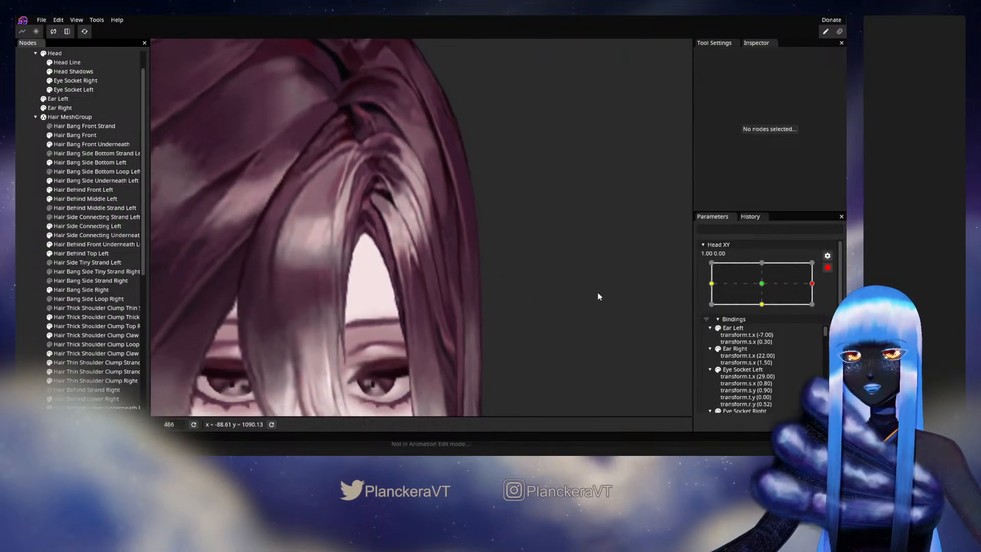
{"action": "left_click", "coordinate": [828, 267]}
{"action": "mouse_move", "coordinate": [818, 309]}
{"action": "left_mouse_down"}
{"action": "mouse_move", "coordinate": [766, 317]}
{"action": "mouse_move", "coordinate": [824, 311]}
{"action": "left_mouse_up"}
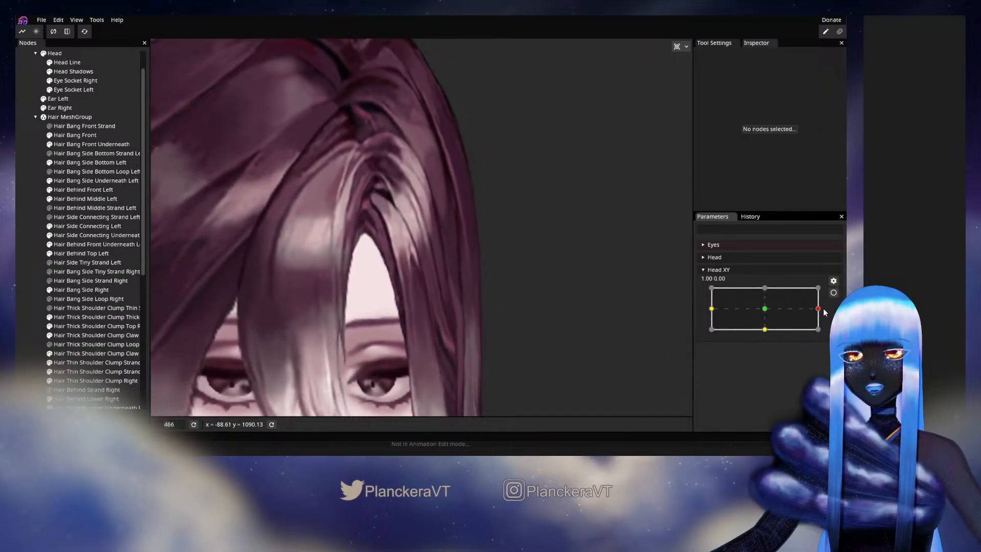
Rearm Head XY, brush the vertices around the lower end of Hair Side Connecting Left's highlight, and test the turn disarmed.
{"action": "left_click", "coordinate": [833, 293]}
{"action": "scroll", "coordinate": [502, 280], "scroll_direction": "up", "scroll_amount": 3}
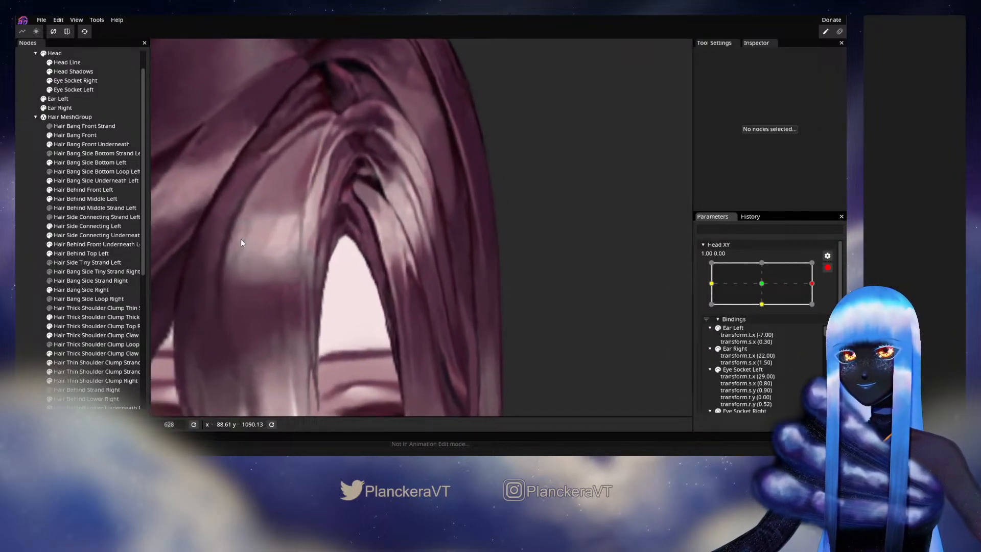
{"action": "left_click", "coordinate": [75, 226]}
{"action": "left_click", "coordinate": [163, 83]}
{"action": "scroll", "coordinate": [415, 199], "scroll_direction": "up", "scroll_amount": 2}
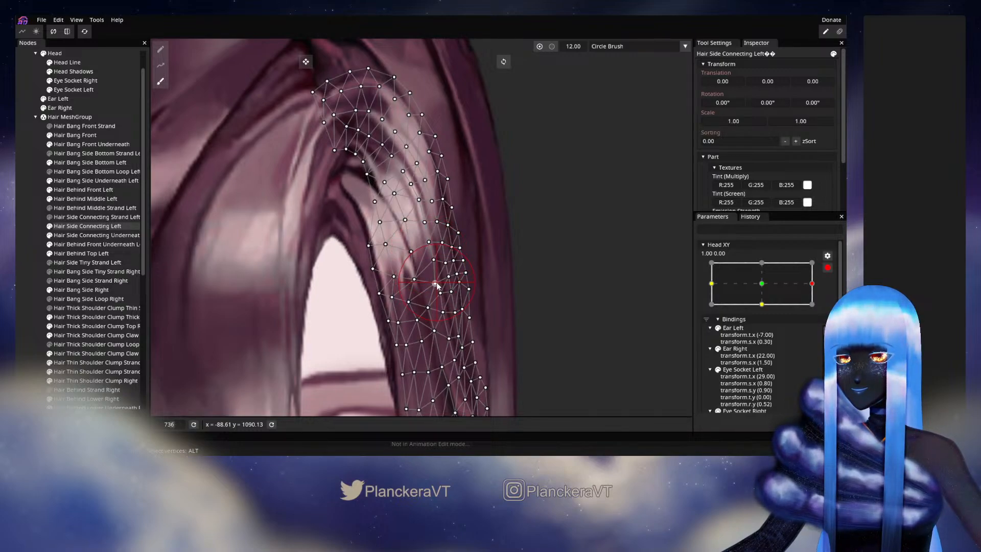
{"action": "left_click", "coordinate": [26, 215]}
{"action": "scroll", "coordinate": [581, 290], "scroll_direction": "down", "scroll_amount": 2}
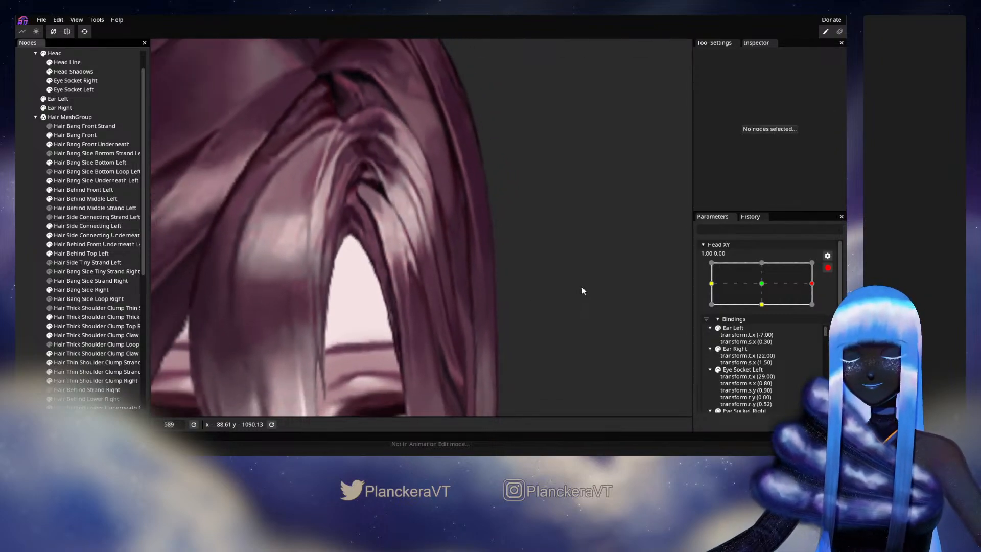
{"action": "left_click", "coordinate": [827, 268]}
{"action": "mouse_move", "coordinate": [818, 309]}
{"action": "left_mouse_down"}
{"action": "mouse_move", "coordinate": [765, 309]}
{"action": "mouse_move", "coordinate": [815, 311]}
{"action": "left_mouse_up"}
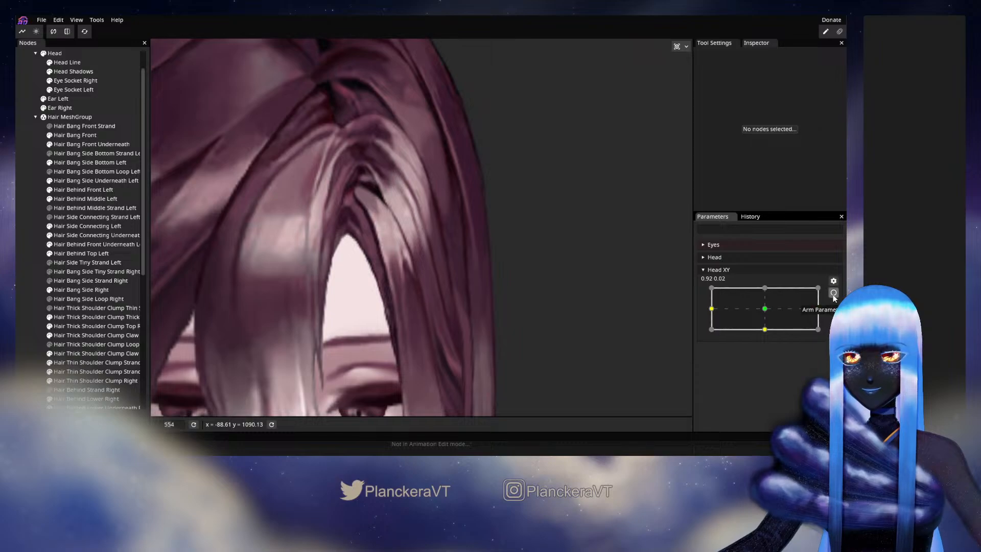
Rearm Head XY, nudge the vertices across Hair Side Connecting Left's highlight with the Circle Brush, and save the model.
{"action": "left_click", "coordinate": [833, 294]}
{"action": "scroll", "coordinate": [404, 226], "scroll_direction": "up", "scroll_amount": 5}
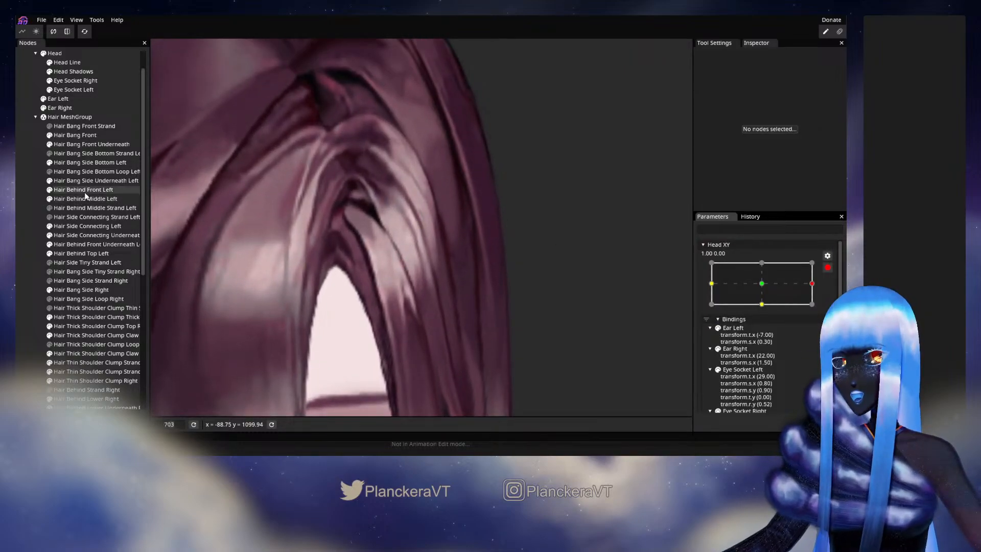
{"action": "left_click", "coordinate": [85, 227]}
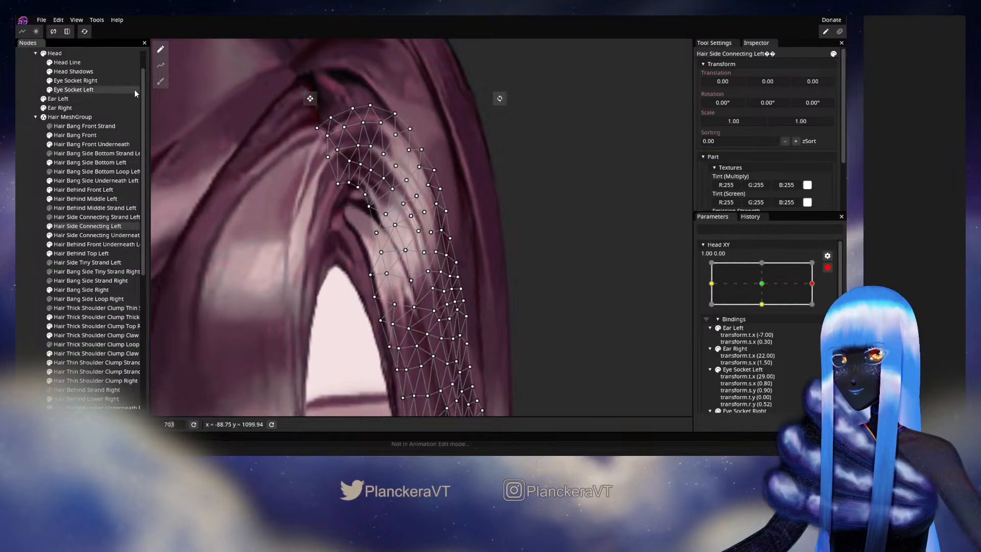
{"action": "left_click", "coordinate": [161, 85]}
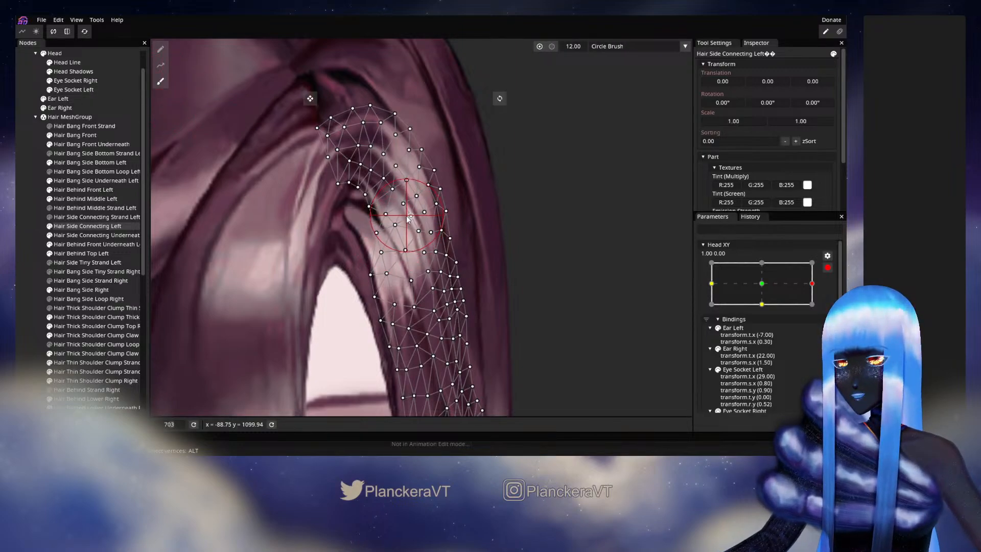
{"action": "left_click_drag", "start_coordinate": [417, 228], "coordinate": [419, 232]}
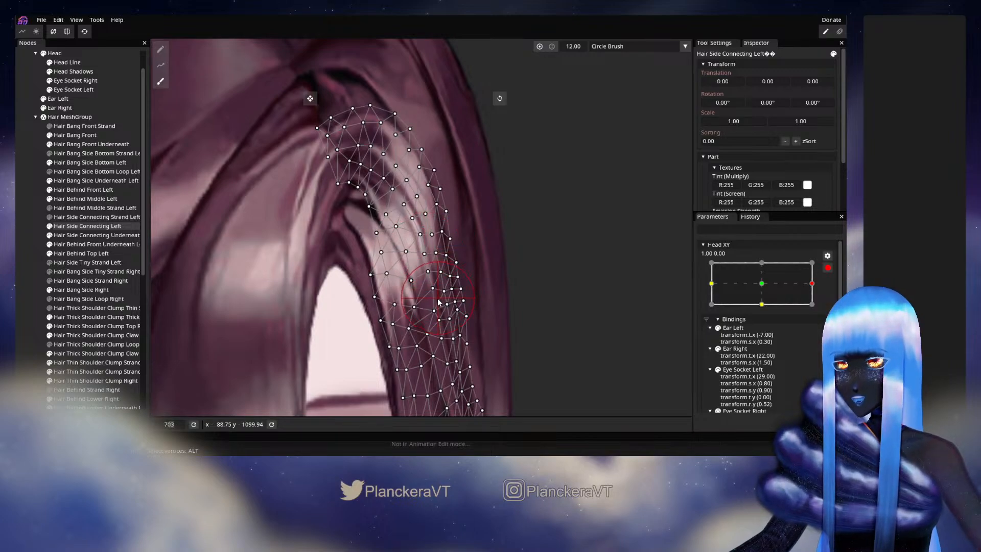
{"action": "key", "text": "ctrl+s"}
{"action": "left_click", "coordinate": [16, 250]}
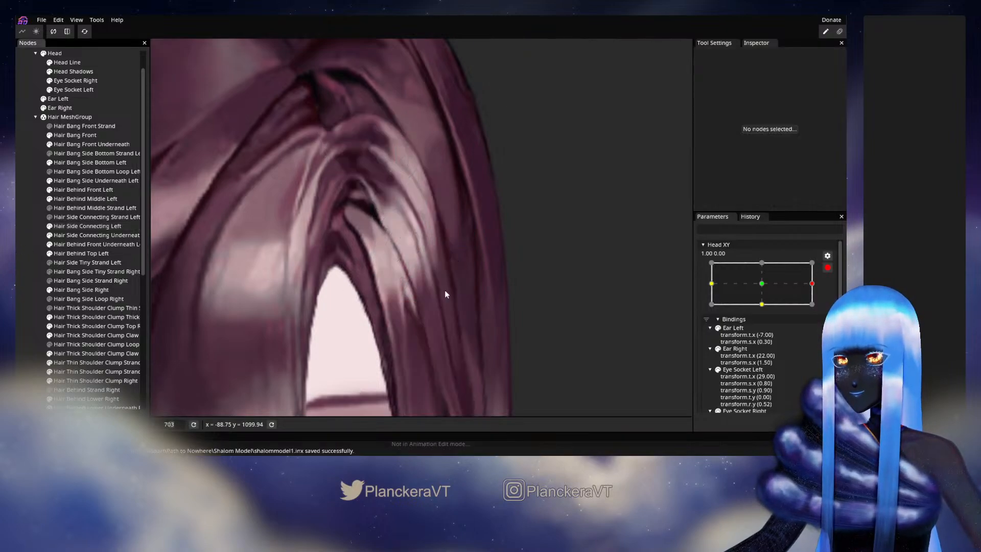
Disarm Head XY and sweep the head between front and sideways with the whole face in view to check the hair.
{"action": "left_click", "coordinate": [828, 268]}
{"action": "left_click_drag", "start_coordinate": [819, 313], "coordinate": [774, 308]}
{"action": "scroll", "coordinate": [532, 319], "scroll_direction": "down", "scroll_amount": 1}
{"action": "scroll", "coordinate": [536, 317], "scroll_direction": "down", "scroll_amount": 5}
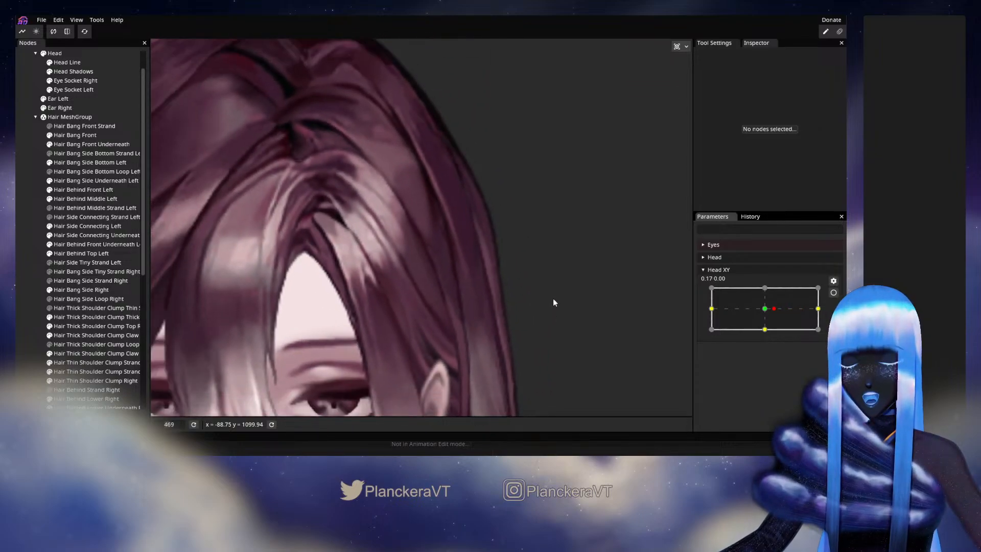
{"action": "scroll", "coordinate": [548, 316], "scroll_direction": "down", "scroll_amount": 2}
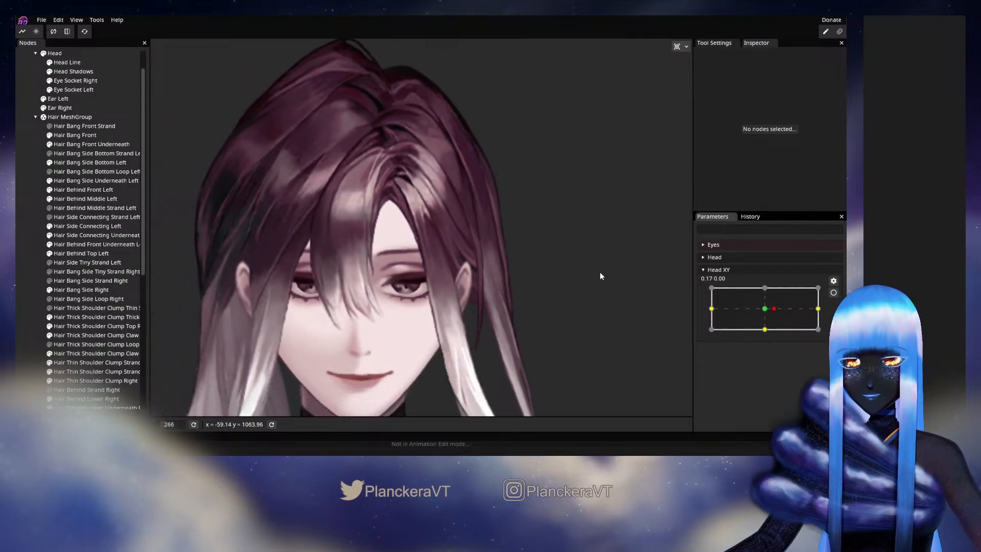
{"action": "left_click", "coordinate": [768, 310]}
{"action": "left_click_drag", "start_coordinate": [769, 314], "coordinate": [807, 314]}
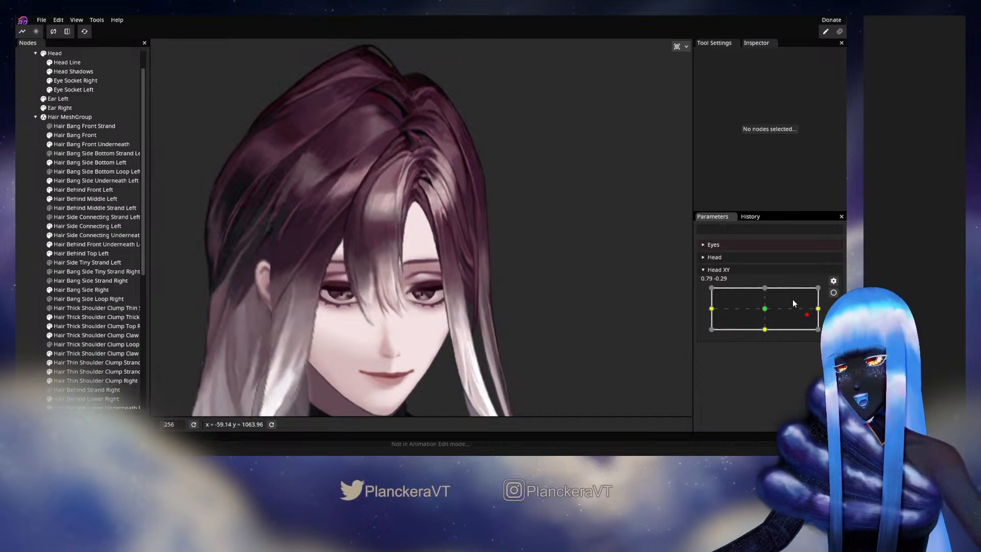
{"action": "mouse_move", "coordinate": [807, 314]}
{"action": "left_mouse_down"}
{"action": "mouse_move", "coordinate": [819, 302]}
{"action": "mouse_move", "coordinate": [764, 308]}
{"action": "mouse_move", "coordinate": [814, 309]}
{"action": "left_mouse_up"}
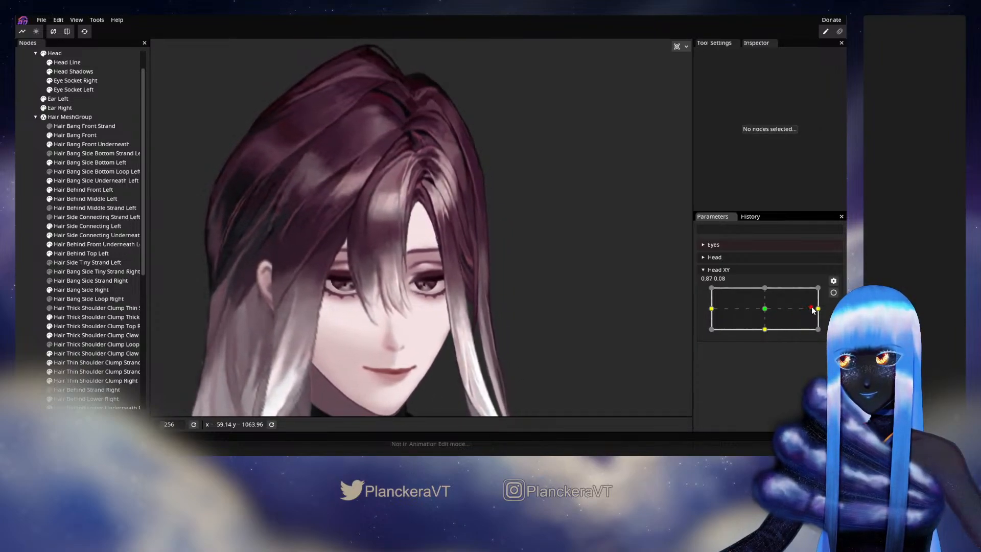
Rearm Head XY, retouch the upper section of Hair Side Connecting Left with the size 12 Circle Brush, and test the turn disarmed.
{"action": "left_click", "coordinate": [833, 293]}
{"action": "scroll", "coordinate": [492, 252], "scroll_direction": "up", "scroll_amount": 5}
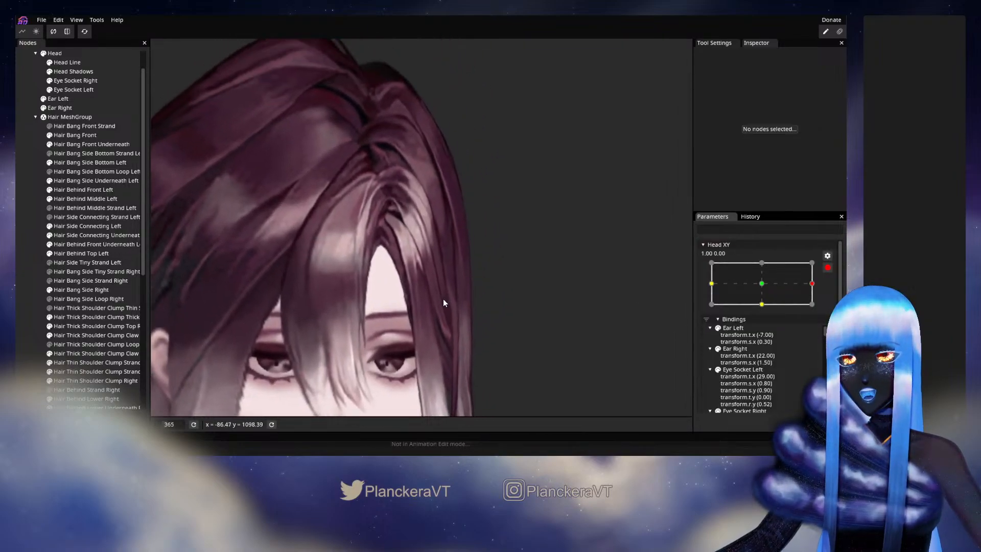
{"action": "scroll", "coordinate": [443, 303], "scroll_direction": "up", "scroll_amount": 2}
{"action": "left_click", "coordinate": [87, 226]}
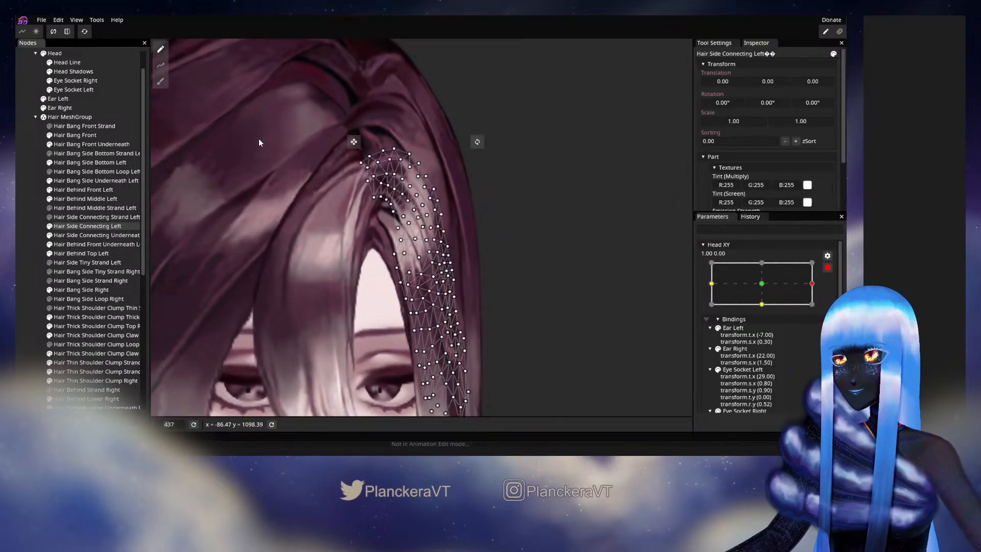
{"action": "left_click", "coordinate": [161, 81]}
{"action": "scroll", "coordinate": [515, 219], "scroll_direction": "up", "scroll_amount": 2}
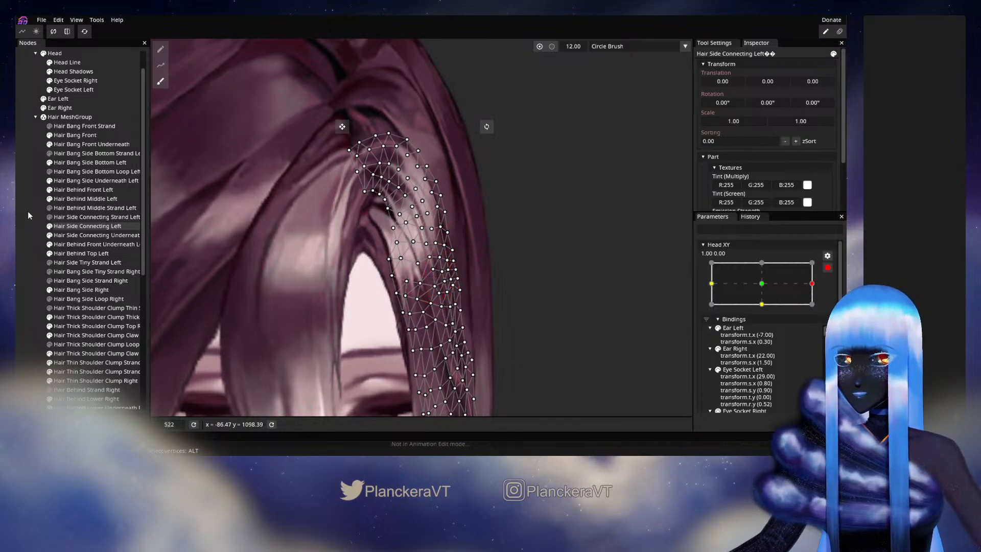
{"action": "left_click", "coordinate": [504, 308]}
{"action": "scroll", "coordinate": [503, 309], "scroll_direction": "down", "scroll_amount": 2}
{"action": "scroll", "coordinate": [502, 311], "scroll_direction": "down", "scroll_amount": 1}
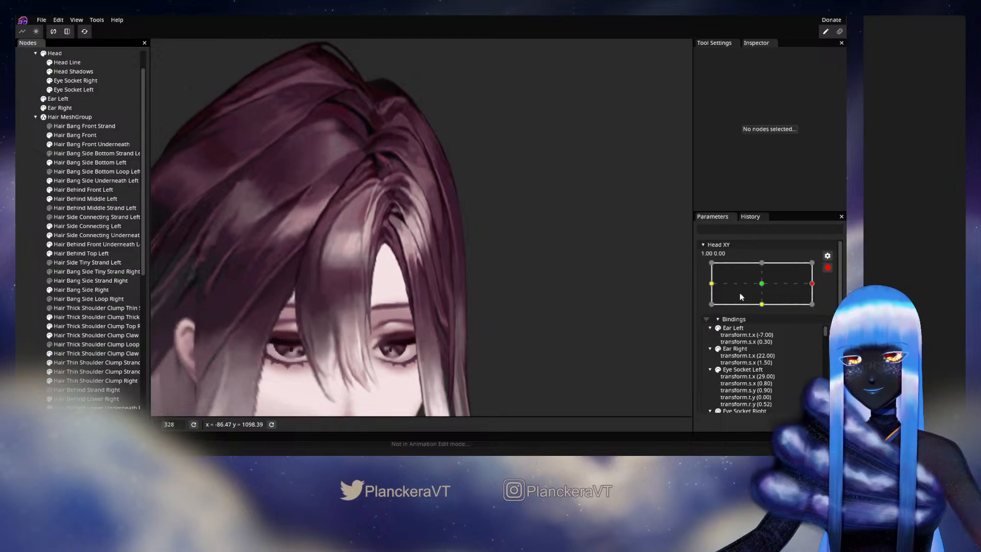
{"action": "left_click", "coordinate": [827, 267]}
{"action": "mouse_move", "coordinate": [817, 308]}
{"action": "left_mouse_down"}
{"action": "mouse_move", "coordinate": [765, 309]}
{"action": "mouse_move", "coordinate": [820, 316]}
{"action": "mouse_move", "coordinate": [765, 312]}
{"action": "mouse_move", "coordinate": [818, 309]}
{"action": "left_mouse_up"}
Rearm Head XY, nudge vertices in Hair Side Connecting Left's highlight with the Vertex Tool, and test the turn disarmed.
{"action": "left_click", "coordinate": [833, 292]}
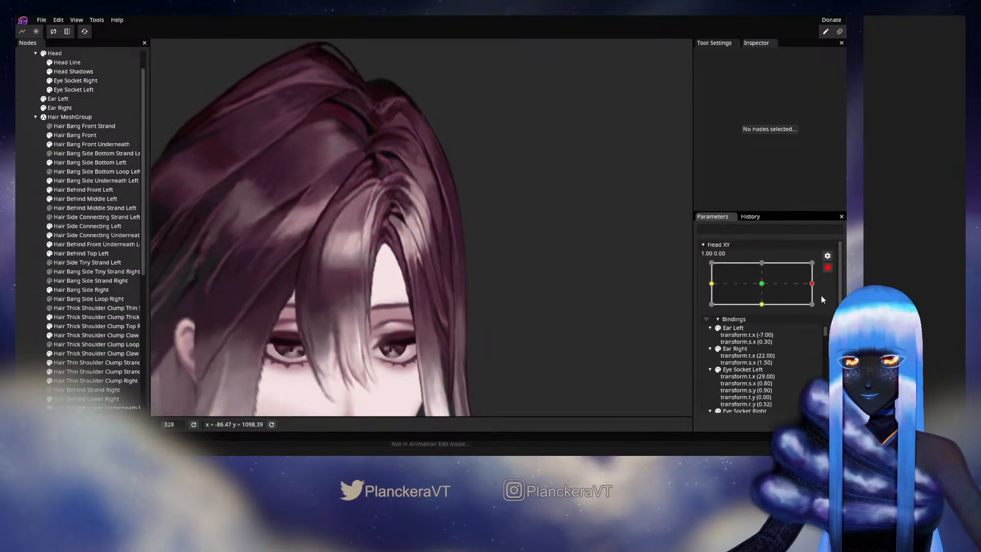
{"action": "scroll", "coordinate": [426, 255], "scroll_direction": "up", "scroll_amount": 8}
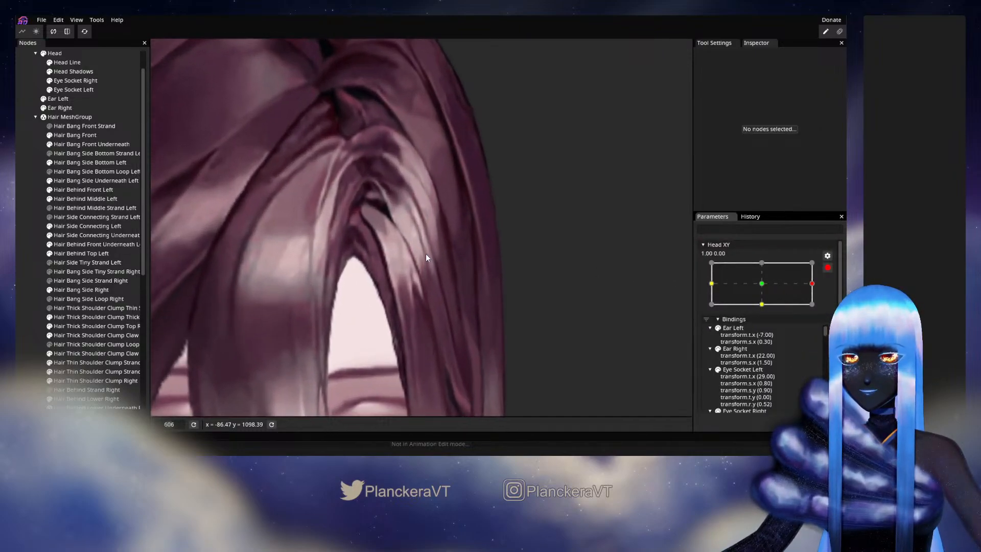
{"action": "left_click_drag", "start_coordinate": [428, 256], "coordinate": [420, 268]}
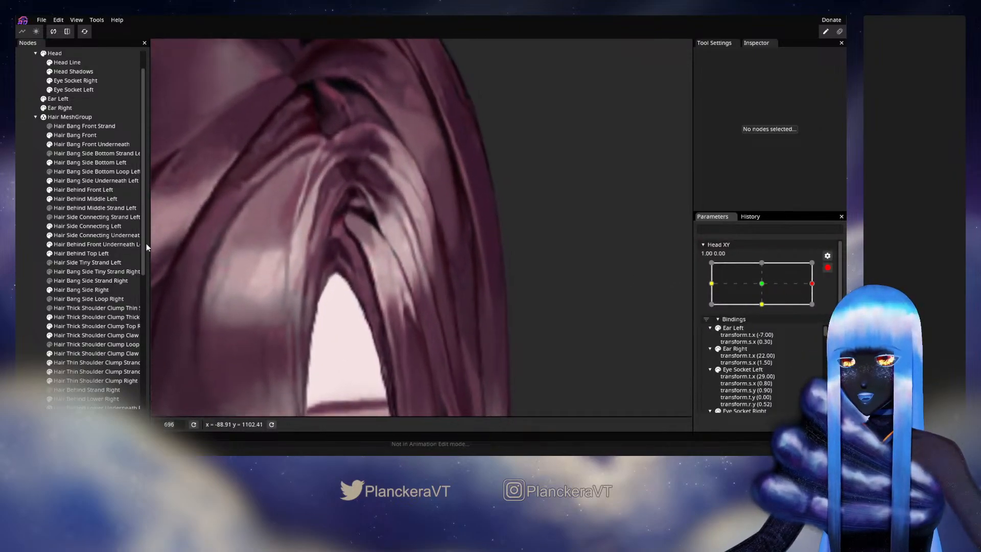
{"action": "left_click", "coordinate": [77, 227]}
{"action": "left_click", "coordinate": [160, 81]}
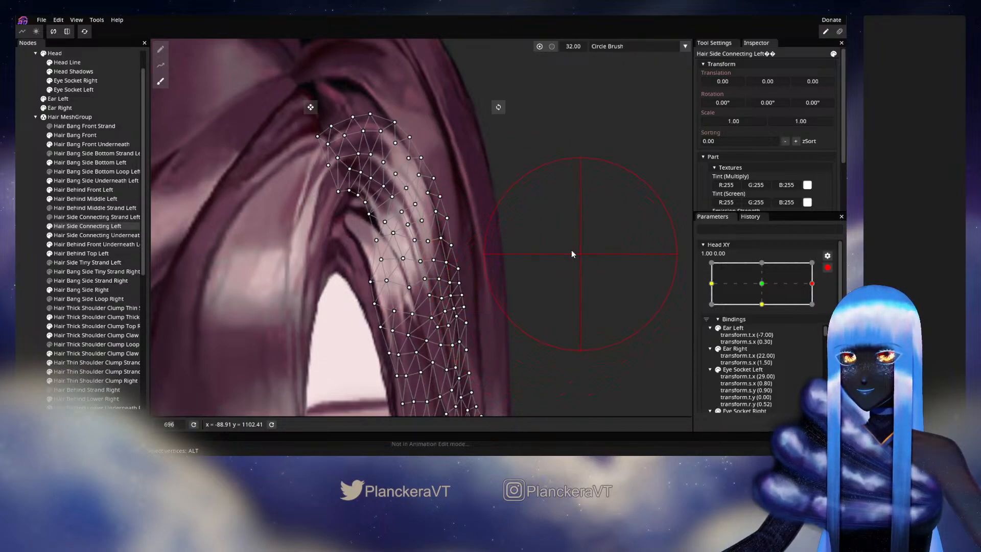
{"action": "left_click", "coordinate": [160, 49]}
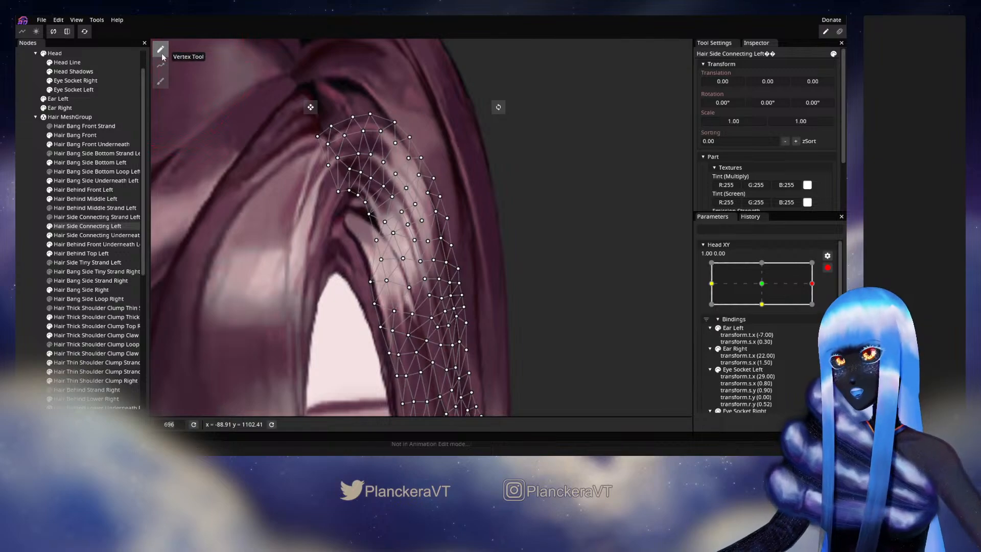
{"action": "scroll", "coordinate": [485, 265], "scroll_direction": "up", "scroll_amount": 3}
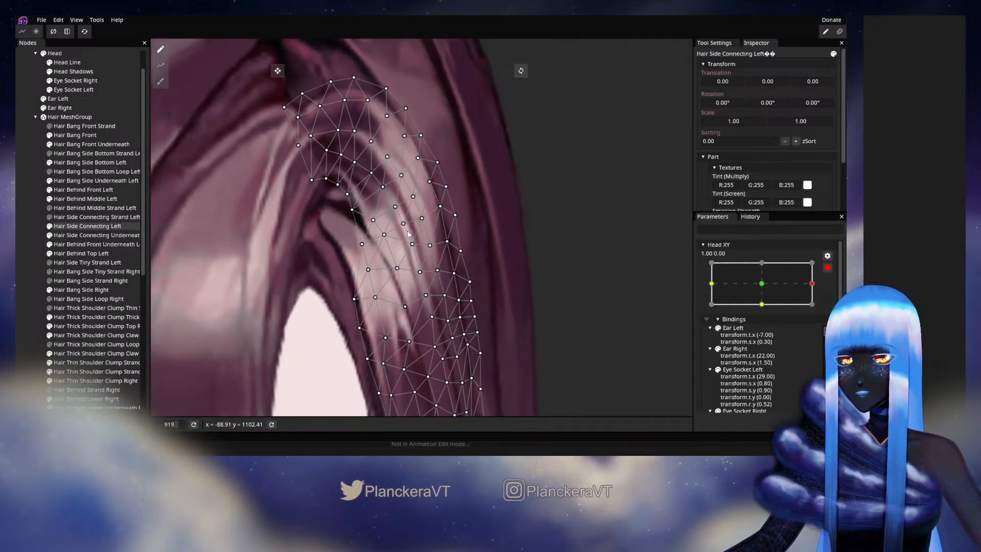
{"action": "left_click", "coordinate": [526, 311]}
{"action": "scroll", "coordinate": [526, 311], "scroll_direction": "down", "scroll_amount": 3}
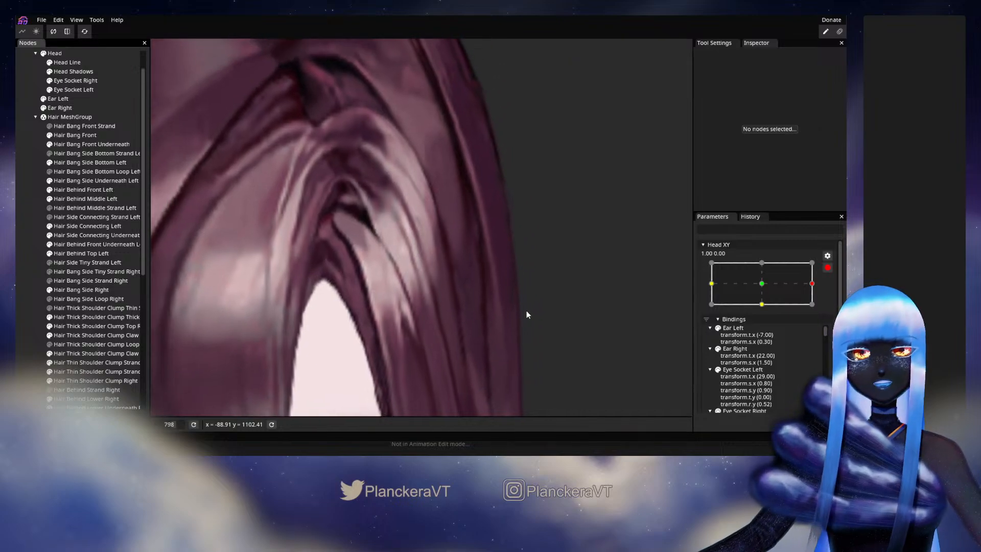
{"action": "scroll", "coordinate": [527, 312], "scroll_direction": "down", "scroll_amount": 3}
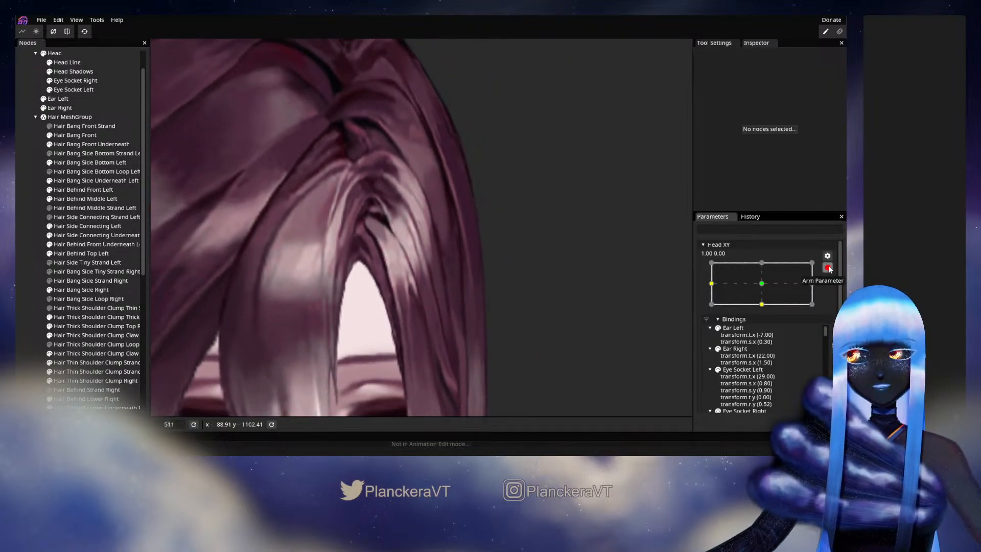
{"action": "left_click", "coordinate": [828, 267]}
{"action": "mouse_move", "coordinate": [819, 309]}
{"action": "left_mouse_down"}
{"action": "mouse_move", "coordinate": [763, 311]}
{"action": "mouse_move", "coordinate": [817, 315]}
{"action": "left_mouse_up"}
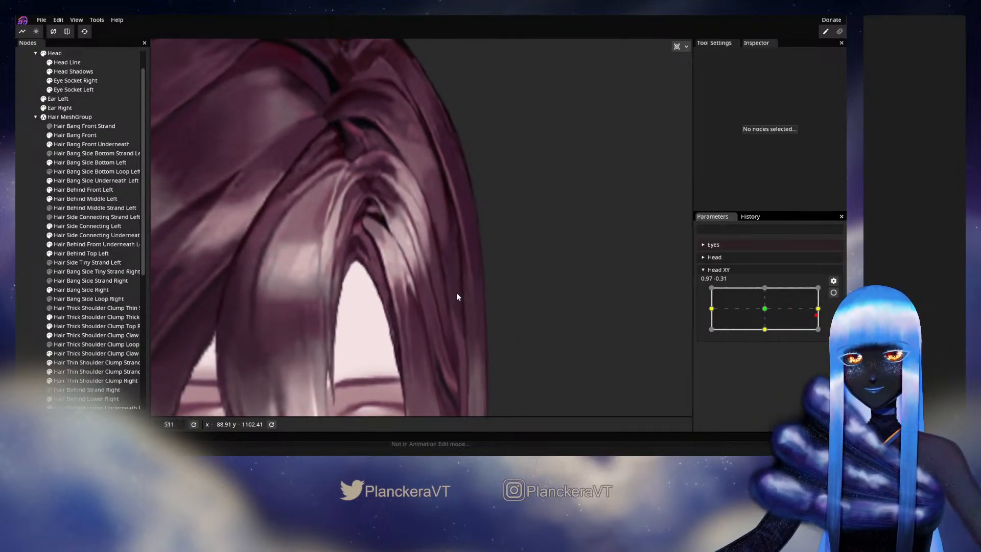
Rearm Head XY, reposition single vertices in the middle of Hair Side Connecting Left's highlight, and retest the turn disarmed.
{"action": "left_click", "coordinate": [834, 294]}
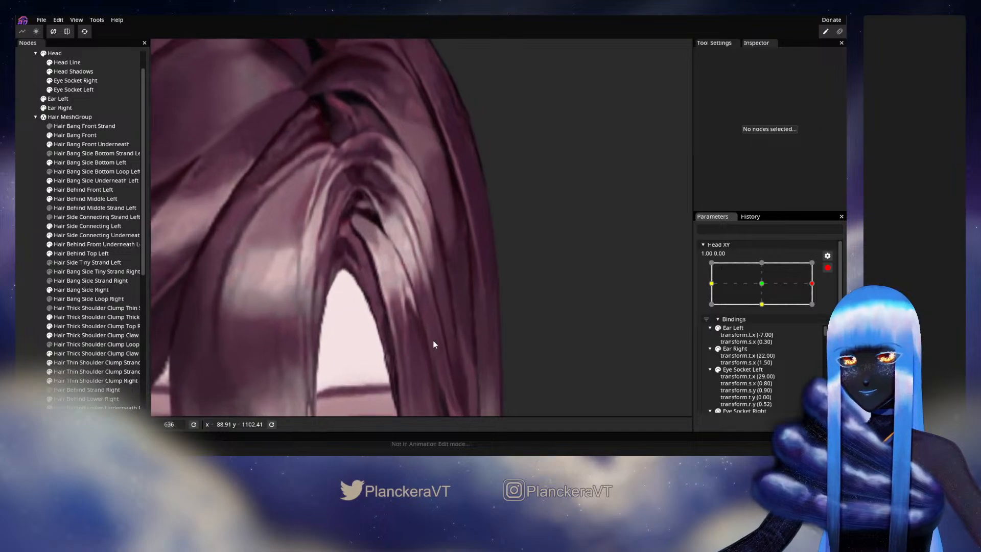
{"action": "left_click", "coordinate": [64, 227]}
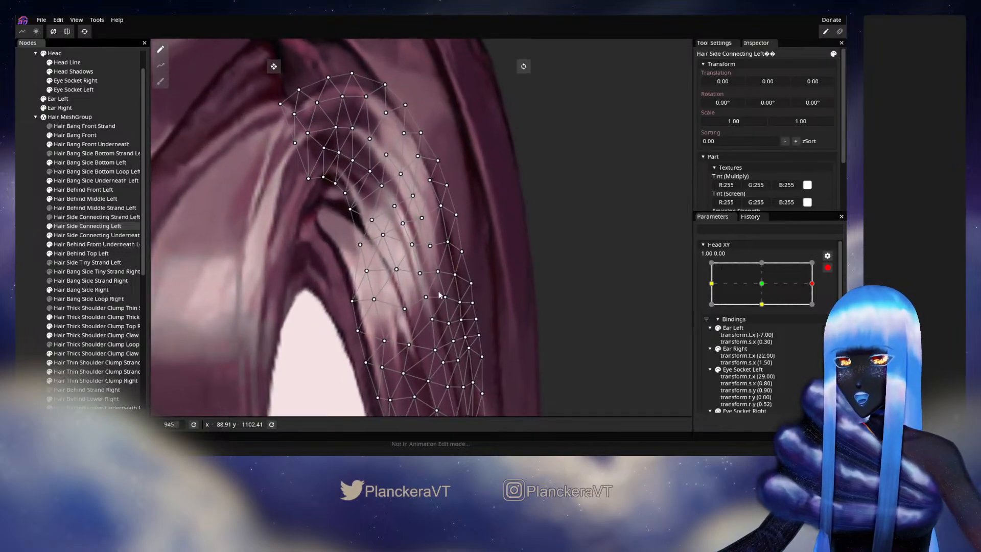
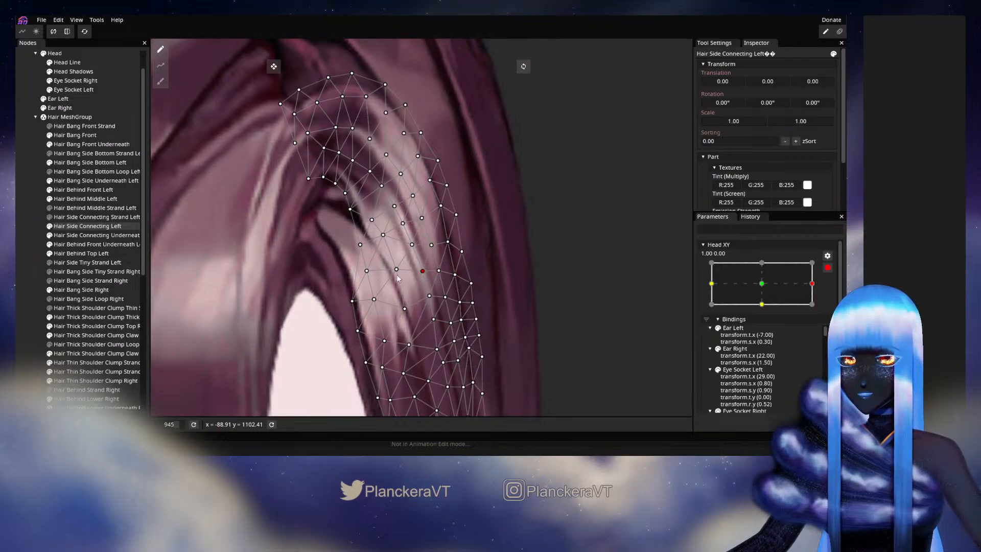
{"action": "left_click", "coordinate": [32, 257]}
{"action": "scroll", "coordinate": [477, 327], "scroll_direction": "down", "scroll_amount": 1}
{"action": "scroll", "coordinate": [481, 320], "scroll_direction": "down", "scroll_amount": 4}
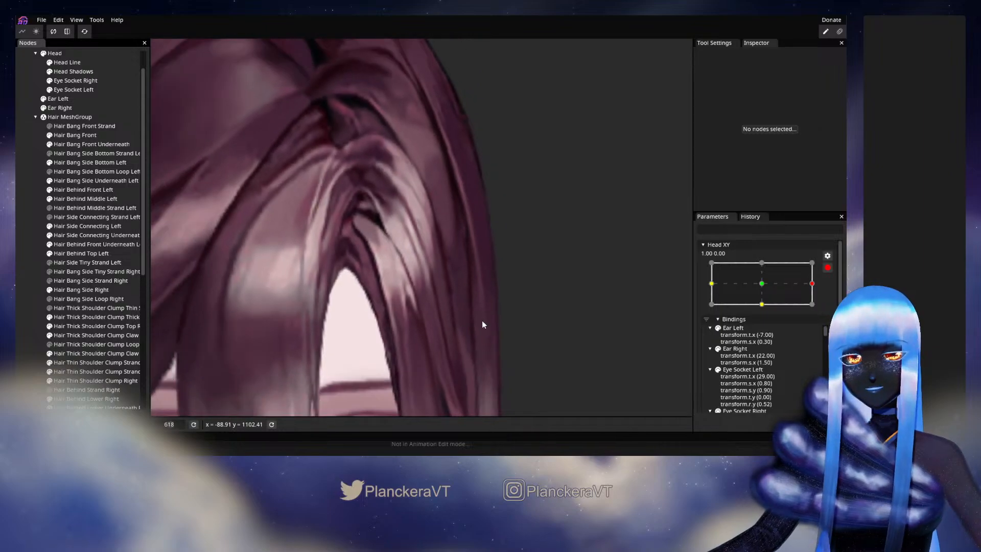
{"action": "left_click", "coordinate": [828, 268]}
{"action": "scroll", "coordinate": [512, 322], "scroll_direction": "down", "scroll_amount": 1}
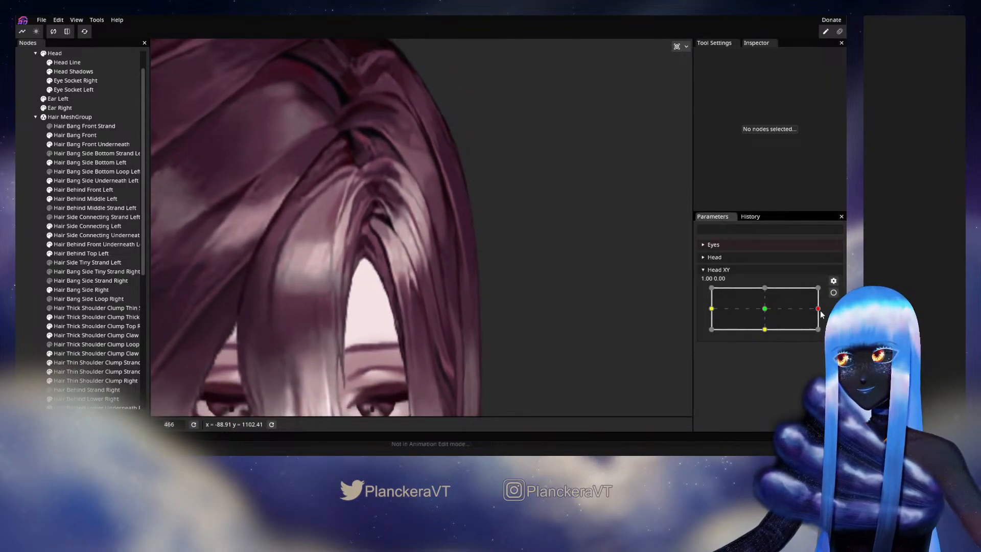
{"action": "mouse_move", "coordinate": [818, 311]}
{"action": "left_mouse_down"}
{"action": "mouse_move", "coordinate": [765, 312]}
{"action": "mouse_move", "coordinate": [818, 309]}
{"action": "left_mouse_up"}
Rearm Head XY, adjust the vertices at the lower tip of Hair Side Connecting Left's highlight, and sweep the turn disarmed.
{"action": "left_click", "coordinate": [833, 293]}
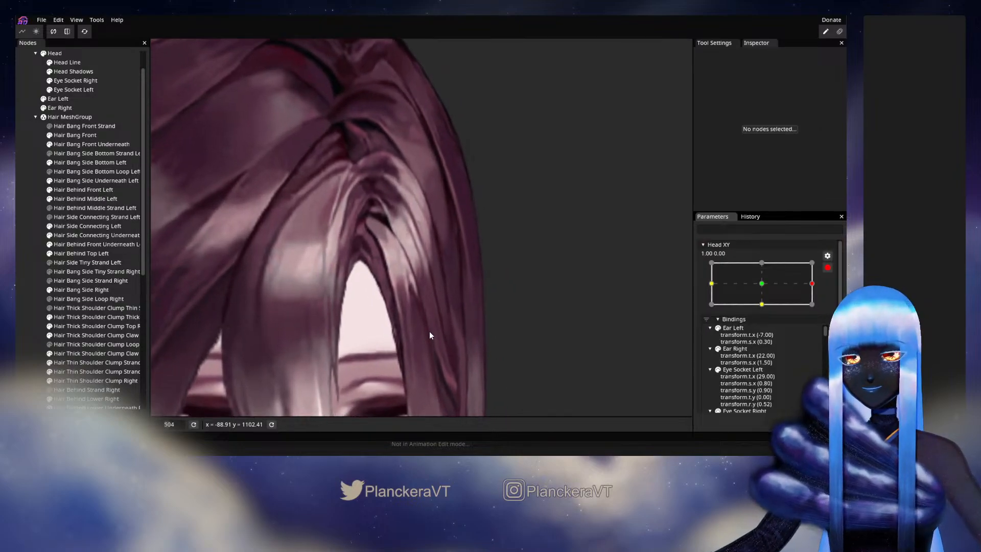
{"action": "left_click", "coordinate": [77, 228]}
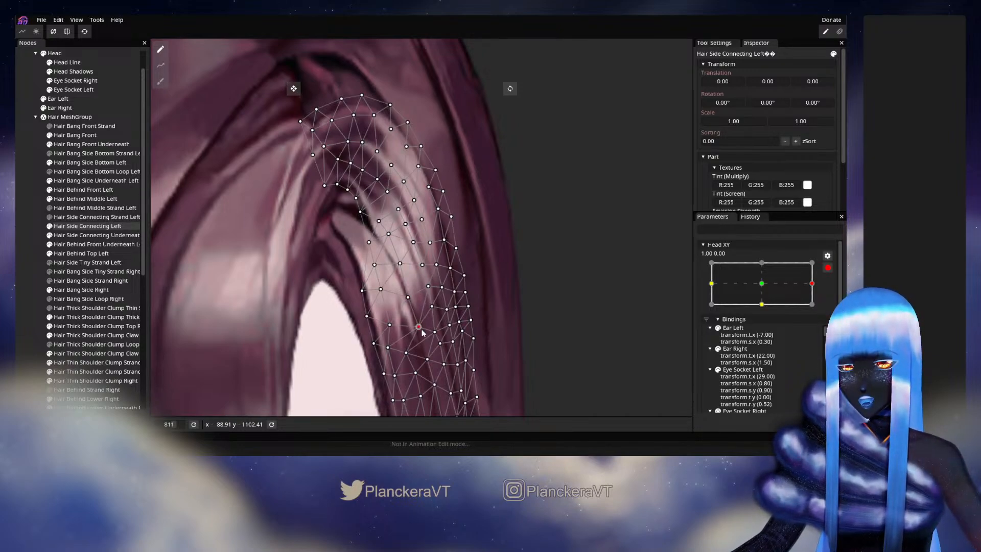
{"action": "left_click", "coordinate": [480, 328]}
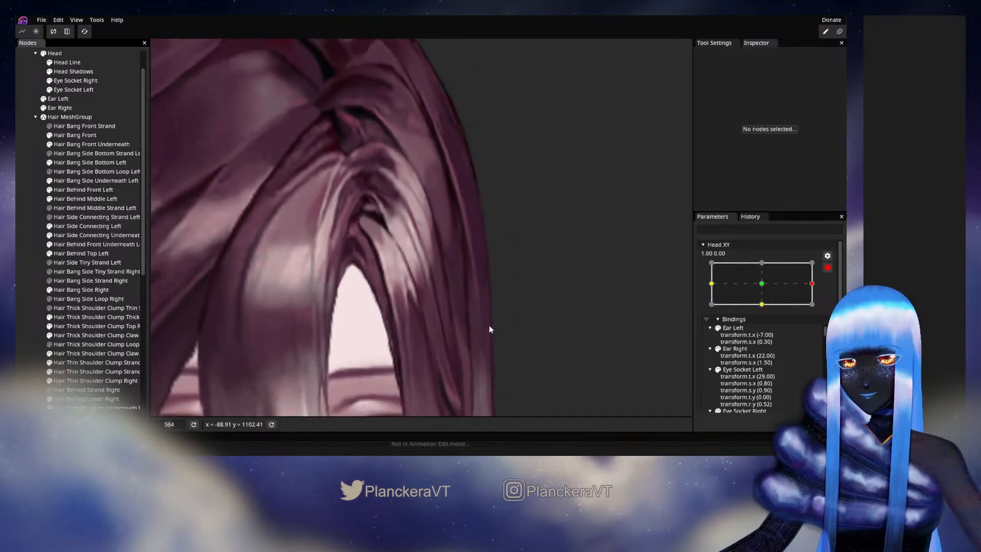
{"action": "scroll", "coordinate": [493, 332], "scroll_direction": "down", "scroll_amount": 2}
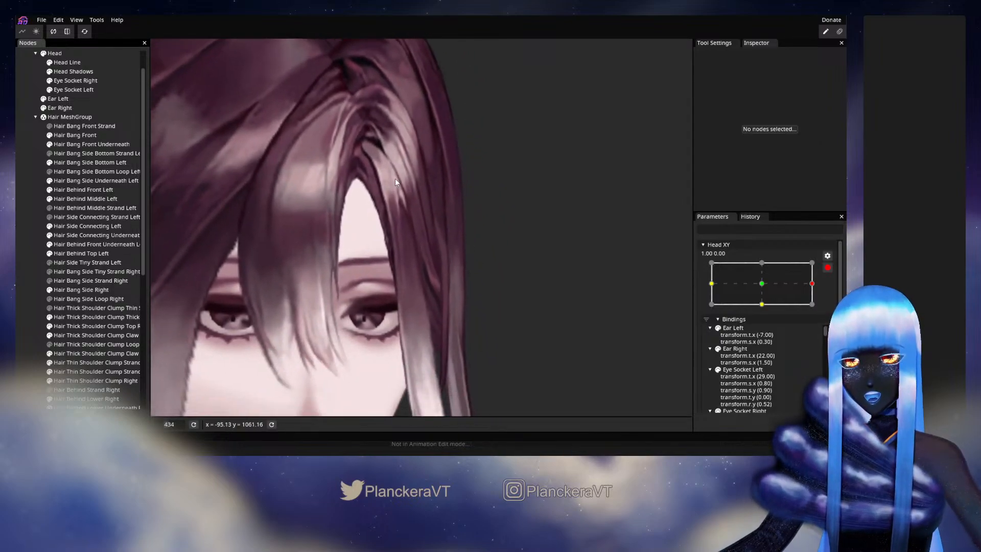
{"action": "left_click", "coordinate": [829, 269]}
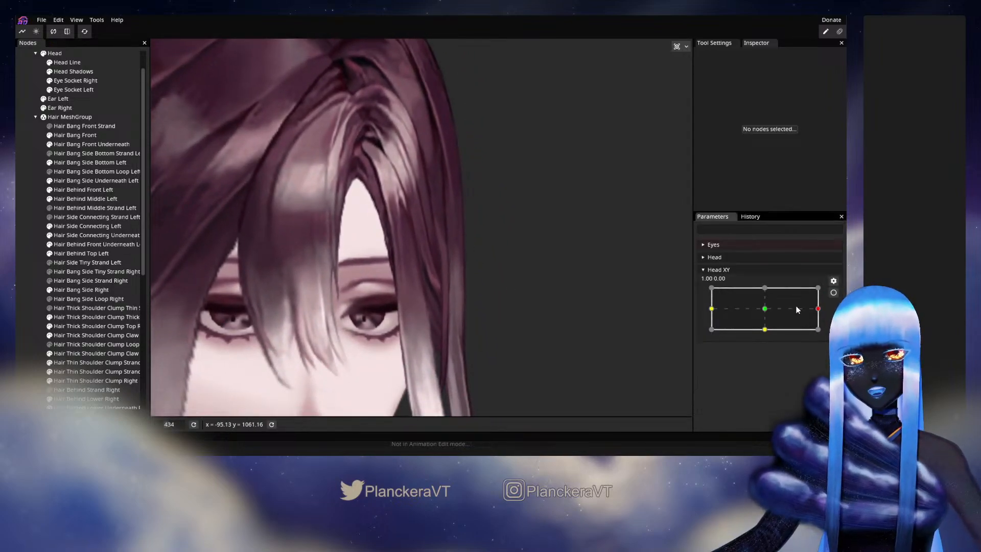
{"action": "mouse_move", "coordinate": [819, 312]}
{"action": "left_mouse_down"}
{"action": "mouse_move", "coordinate": [766, 313]}
{"action": "mouse_move", "coordinate": [808, 310]}
{"action": "left_mouse_up"}
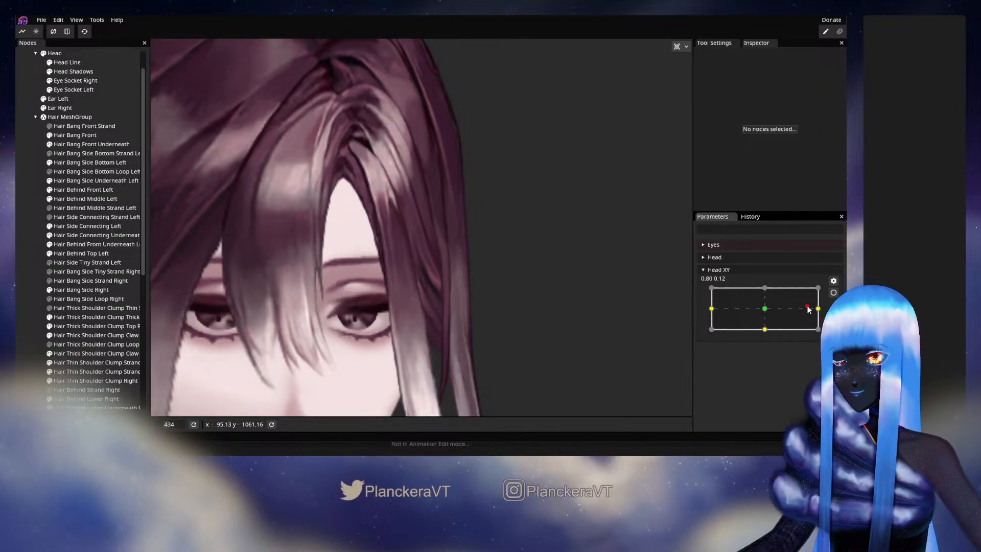
{"action": "mouse_move", "coordinate": [809, 310]}
{"action": "left_mouse_down"}
{"action": "mouse_move", "coordinate": [765, 313]}
{"action": "mouse_move", "coordinate": [817, 309]}
{"action": "left_mouse_up"}
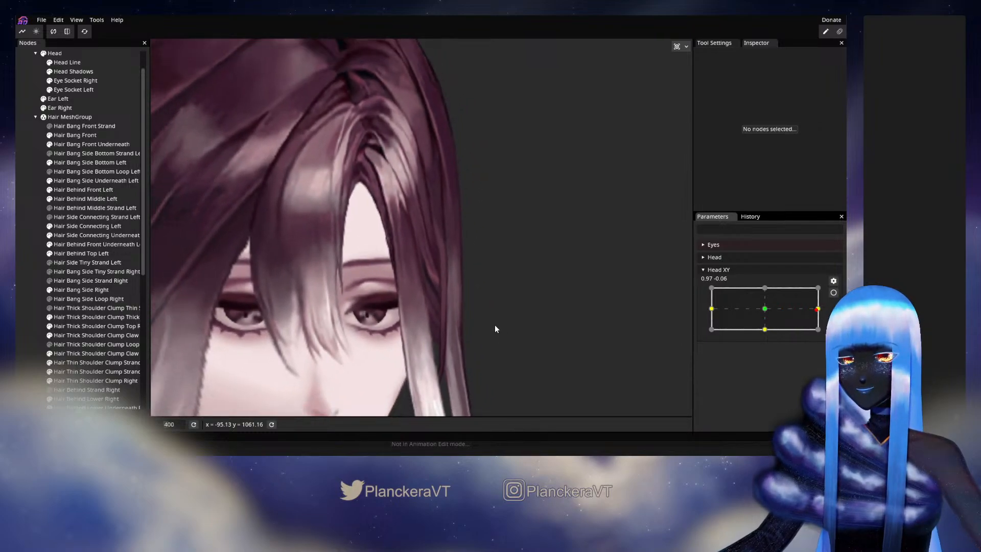
Check the hair with the head sideways, facing front and tilted along the vertical axis, viewing the whole face and the parting close up.
{"action": "scroll", "coordinate": [495, 327], "scroll_direction": "down", "scroll_amount": 5}
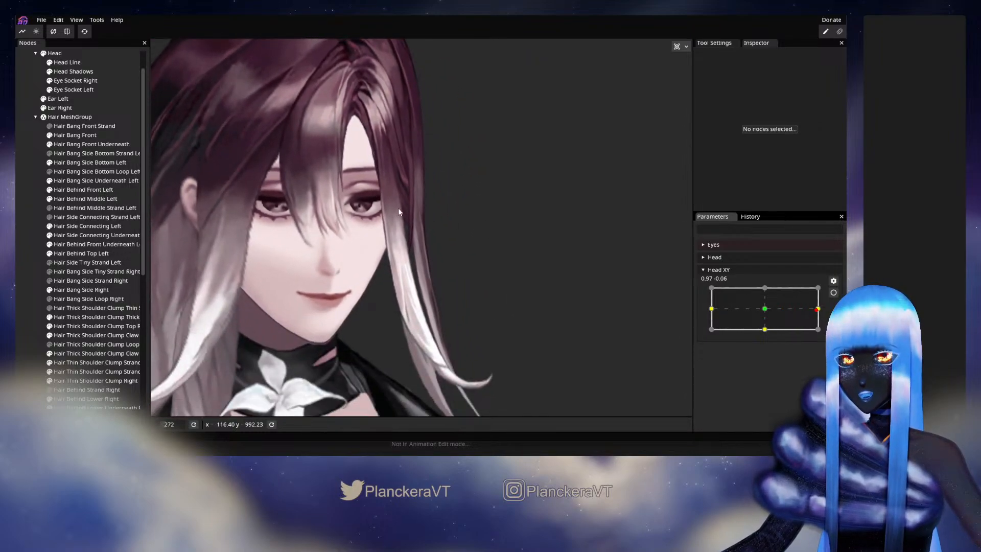
{"action": "left_click", "coordinate": [760, 308]}
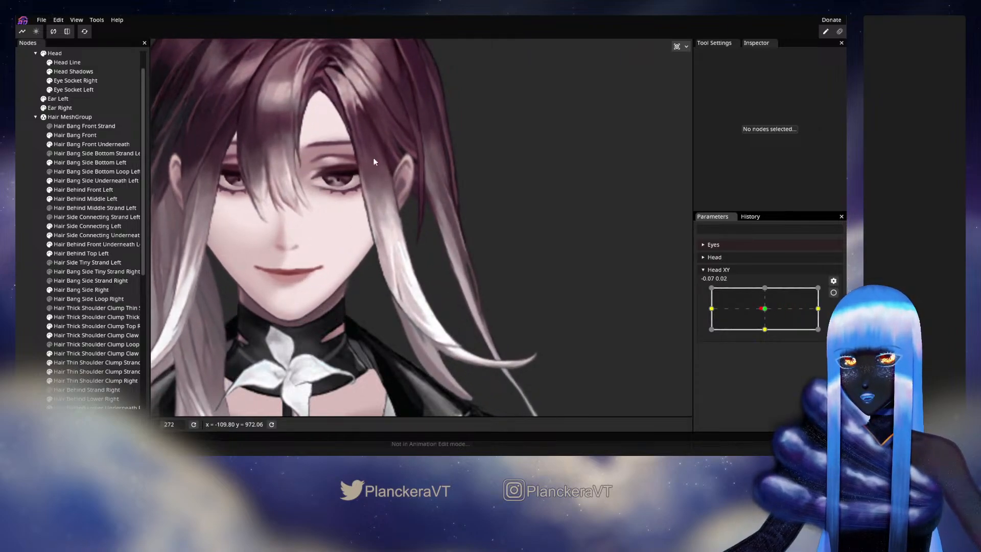
{"action": "mouse_move", "coordinate": [767, 308]}
{"action": "left_mouse_down"}
{"action": "mouse_move", "coordinate": [829, 312]}
{"action": "mouse_move", "coordinate": [812, 300]}
{"action": "mouse_move", "coordinate": [751, 294]}
{"action": "mouse_move", "coordinate": [801, 296]}
{"action": "mouse_move", "coordinate": [771, 294]}
{"action": "left_mouse_up"}
{"action": "scroll", "coordinate": [459, 304], "scroll_direction": "up", "scroll_amount": 3}
{"action": "scroll", "coordinate": [459, 305], "scroll_direction": "up", "scroll_amount": 8}
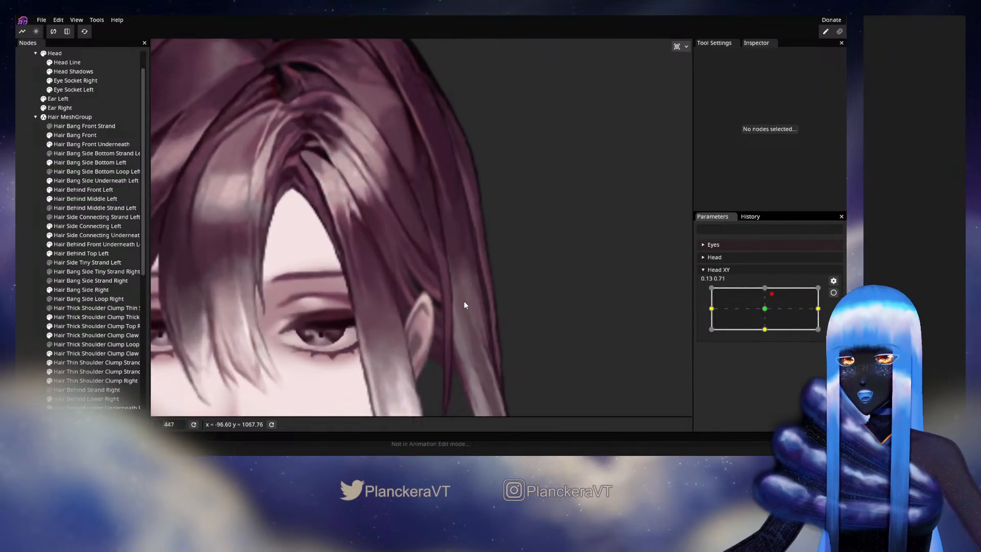
{"action": "left_click_drag", "start_coordinate": [486, 345], "coordinate": [497, 318]}
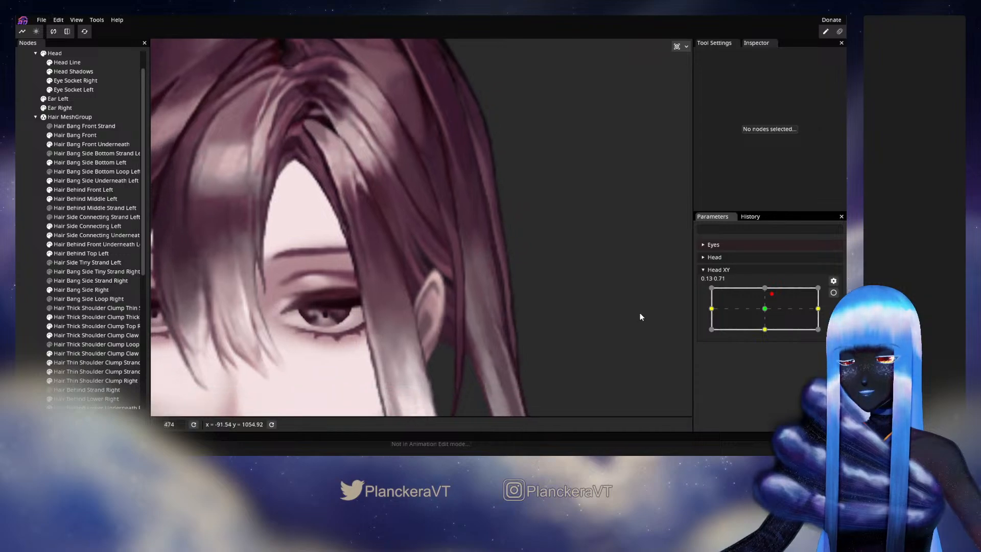
{"action": "mouse_move", "coordinate": [771, 294]}
{"action": "left_mouse_down"}
{"action": "mouse_move", "coordinate": [766, 309]}
{"action": "mouse_move", "coordinate": [812, 317]}
{"action": "mouse_move", "coordinate": [765, 312]}
{"action": "left_mouse_up"}
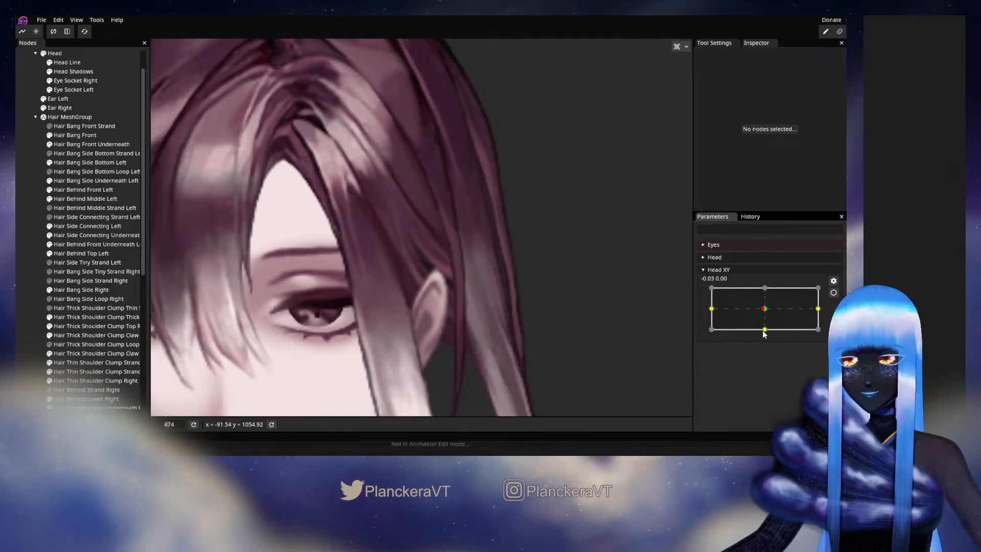
Rearm Head XY at full sideways, brush Hair Side Connecting Left's outer edge at brow height with a size 13 Circle Brush, and test disarmed.
{"action": "left_click_drag", "start_coordinate": [765, 311], "coordinate": [819, 310]}
{"action": "left_click", "coordinate": [833, 293]}
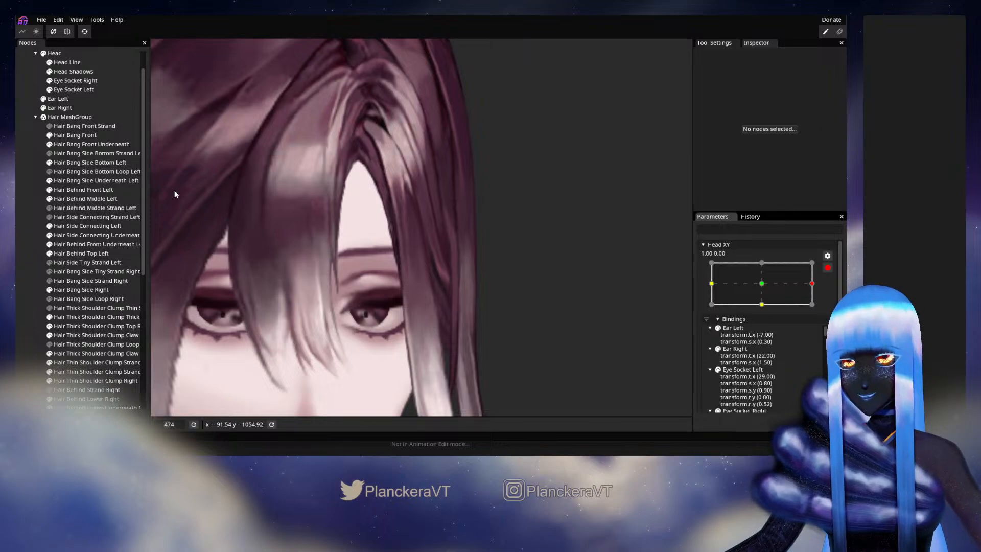
{"action": "left_click", "coordinate": [79, 225]}
{"action": "scroll", "coordinate": [304, 185], "scroll_direction": "up", "scroll_amount": 2}
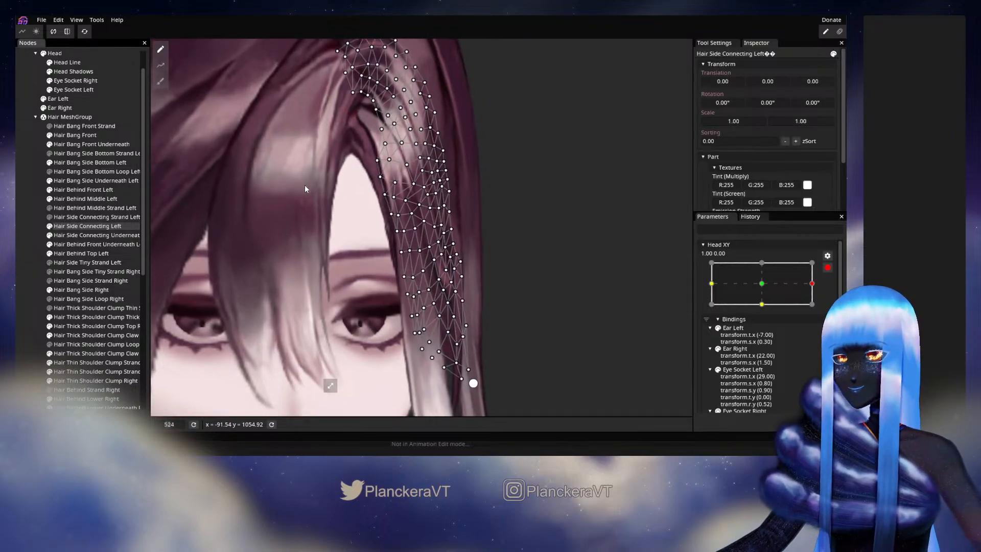
{"action": "left_click", "coordinate": [159, 83]}
{"action": "scroll", "coordinate": [582, 241], "scroll_direction": "up", "scroll_amount": 2}
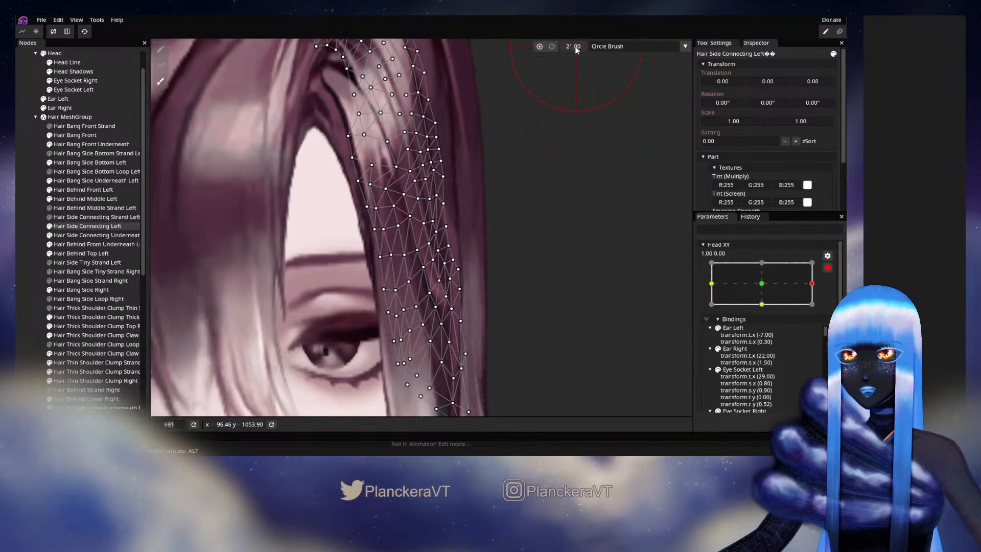
{"action": "scroll", "coordinate": [563, 244], "scroll_direction": "up", "scroll_amount": 1}
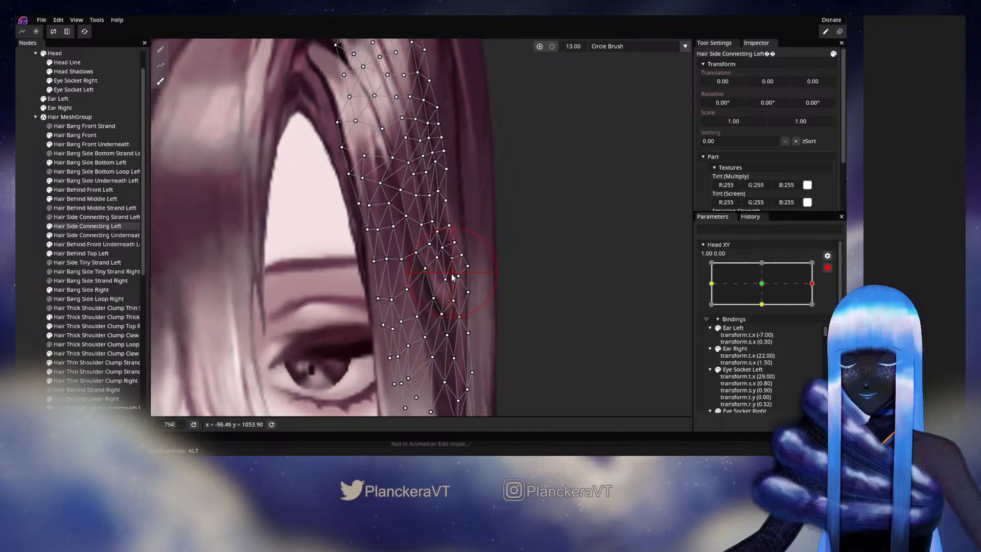
{"action": "left_click", "coordinate": [17, 253]}
{"action": "scroll", "coordinate": [513, 324], "scroll_direction": "down", "scroll_amount": 2}
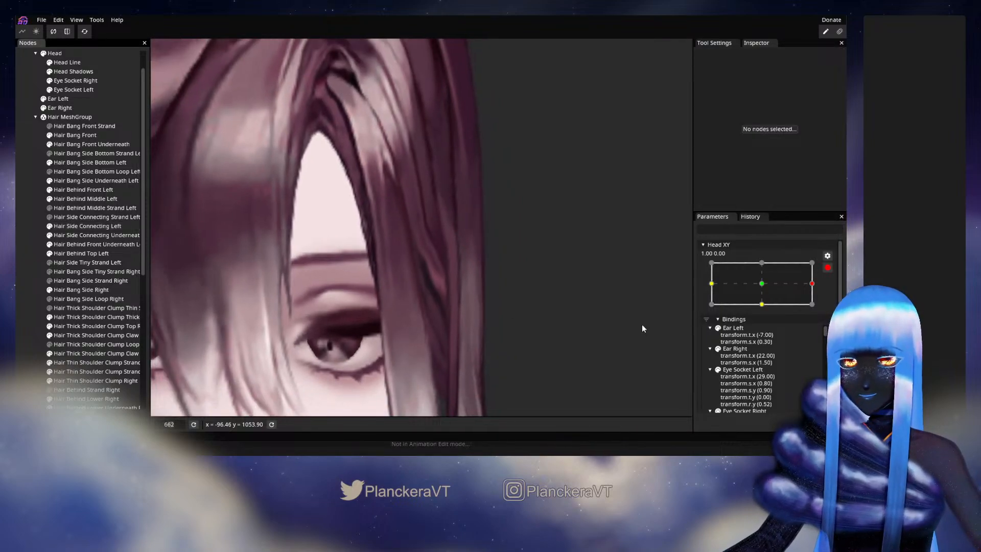
{"action": "left_click", "coordinate": [827, 267]}
{"action": "mouse_move", "coordinate": [818, 308]}
{"action": "left_mouse_down"}
{"action": "mouse_move", "coordinate": [767, 310]}
{"action": "mouse_move", "coordinate": [788, 312]}
{"action": "mouse_move", "coordinate": [761, 320]}
{"action": "mouse_move", "coordinate": [820, 310]}
{"action": "left_mouse_up"}
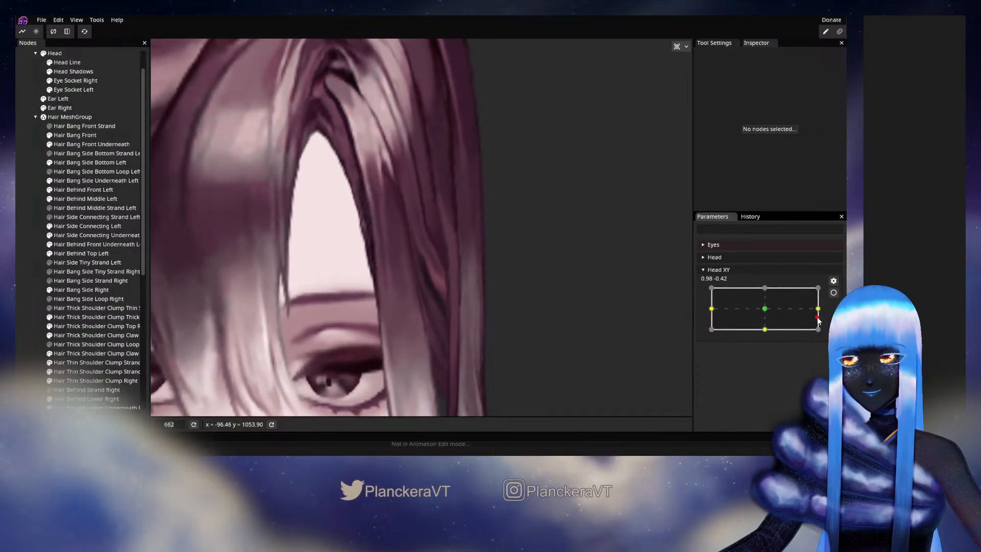
Rearm Head XY at full sideways, reshape Hair Side Connecting Left's outer strands above the brow with a size 13 Circle Brush, and retest disarmed.
{"action": "left_click", "coordinate": [834, 294]}
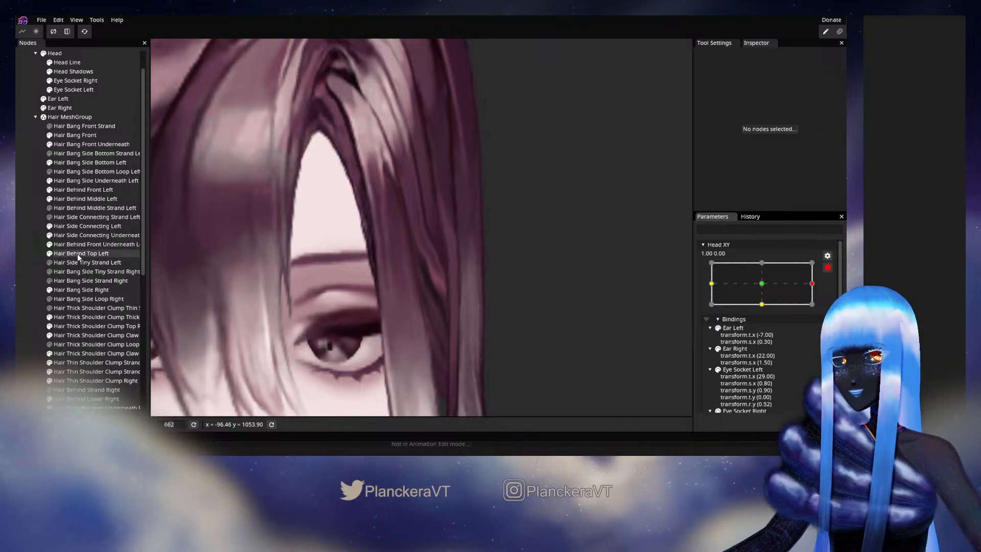
{"action": "left_click", "coordinate": [82, 226]}
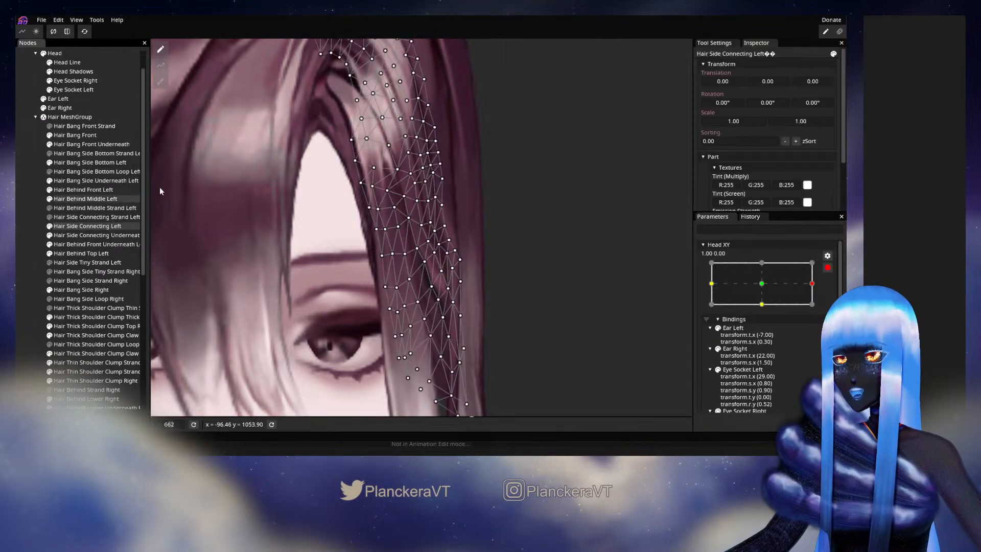
{"action": "scroll", "coordinate": [450, 233], "scroll_direction": "up", "scroll_amount": 3}
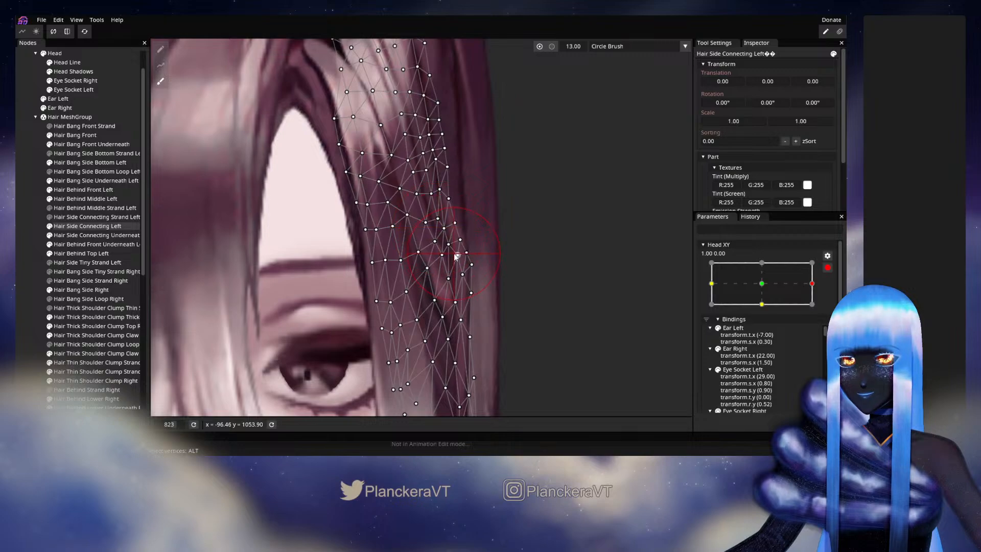
{"action": "left_click", "coordinate": [620, 301]}
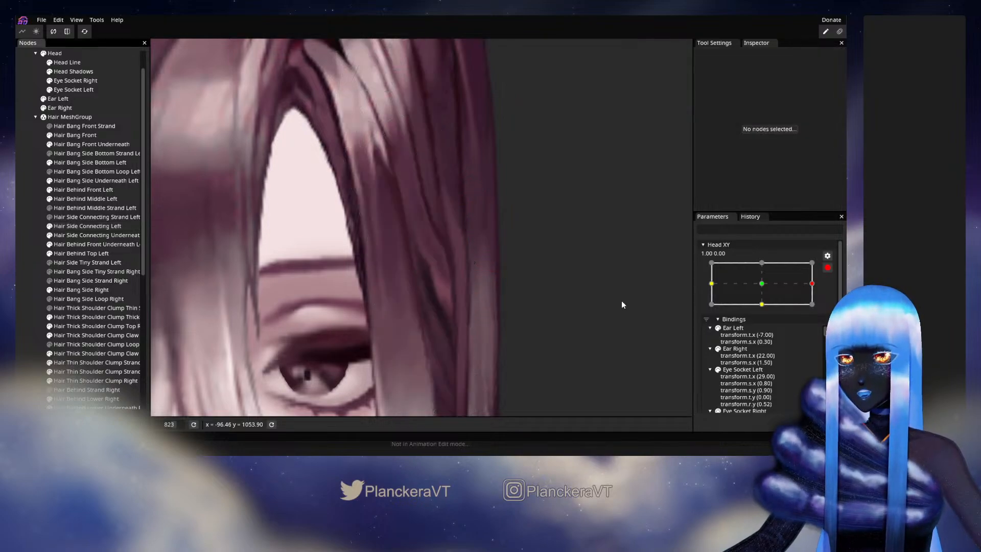
{"action": "scroll", "coordinate": [617, 290], "scroll_direction": "down", "scroll_amount": 3}
{"action": "left_click", "coordinate": [827, 268]}
{"action": "mouse_move", "coordinate": [818, 309]}
{"action": "left_mouse_down"}
{"action": "mouse_move", "coordinate": [767, 314]}
{"action": "mouse_move", "coordinate": [820, 309]}
{"action": "left_mouse_up"}
Rearm Head XY, touch up Hair Side Connecting Left's outer strands with the size 13 Brush Tool, and sweep the turn disarmed.
{"action": "left_click", "coordinate": [833, 293]}
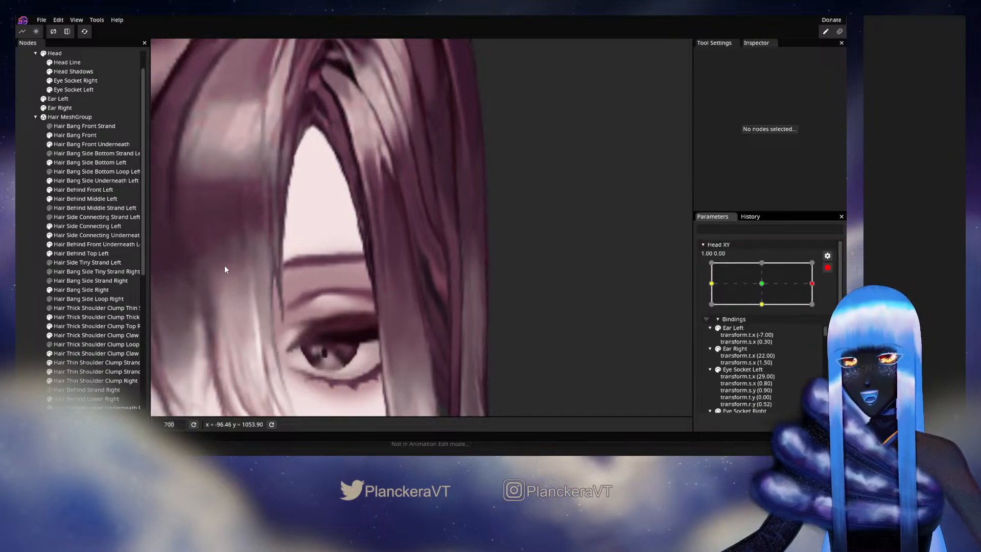
{"action": "left_click", "coordinate": [77, 226]}
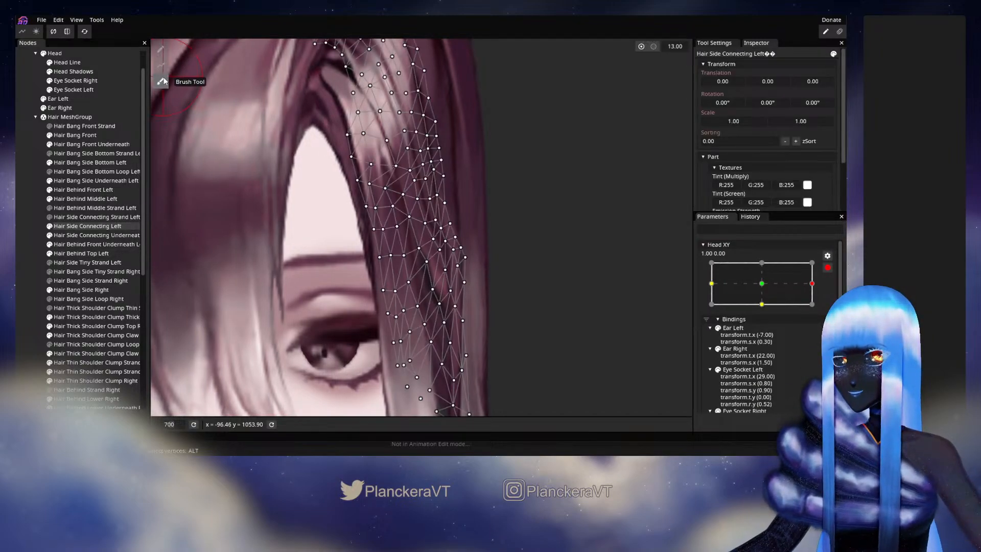
{"action": "mouse_move", "coordinate": [525, 345]}
{"action": "left_mouse_down"}
{"action": "mouse_move", "coordinate": [534, 264]}
{"action": "mouse_move", "coordinate": [546, 247]}
{"action": "mouse_move", "coordinate": [577, 265]}
{"action": "left_mouse_up"}
{"action": "left_click", "coordinate": [22, 219]}
{"action": "left_click", "coordinate": [827, 268]}
{"action": "mouse_move", "coordinate": [818, 308]}
{"action": "left_mouse_down"}
{"action": "mouse_move", "coordinate": [762, 314]}
{"action": "mouse_move", "coordinate": [818, 309]}
{"action": "left_mouse_up"}
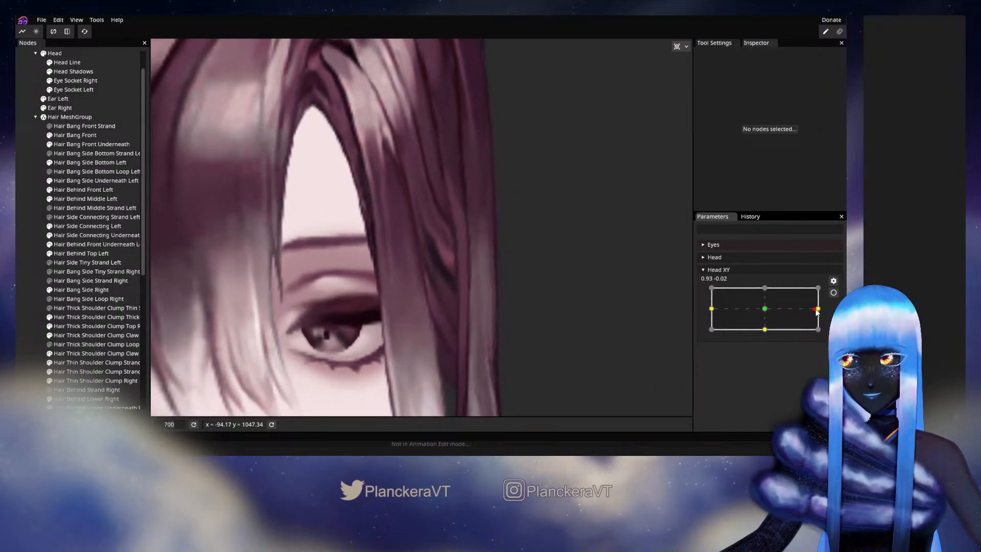
Rearm Head XY, reposition single vertices along Hair Side Connecting Left's dark strand line beside and below the highlight, and sweep the turn disarmed.
{"action": "left_click", "coordinate": [834, 292]}
{"action": "scroll", "coordinate": [451, 202], "scroll_direction": "up", "scroll_amount": 2}
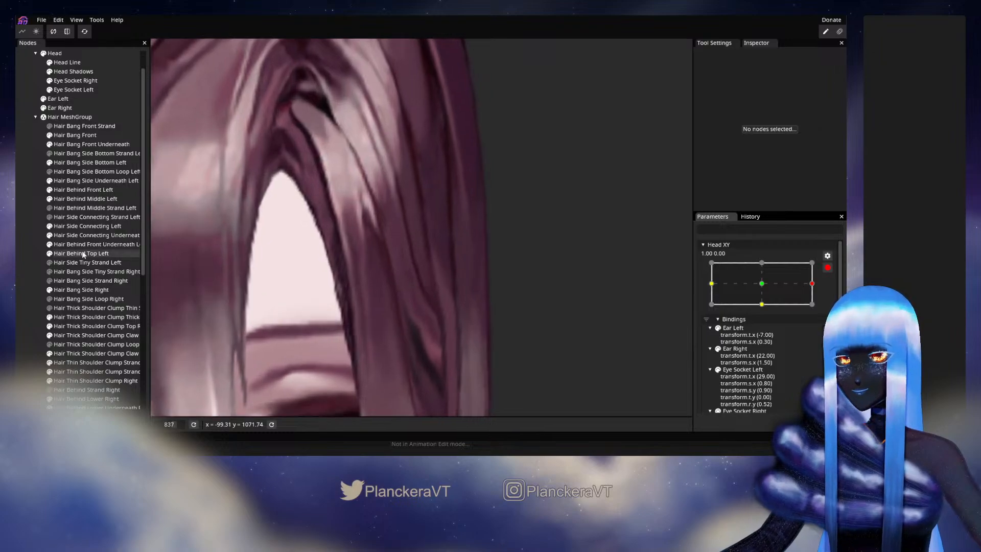
{"action": "left_click", "coordinate": [82, 228]}
{"action": "scroll", "coordinate": [419, 310], "scroll_direction": "up", "scroll_amount": 3}
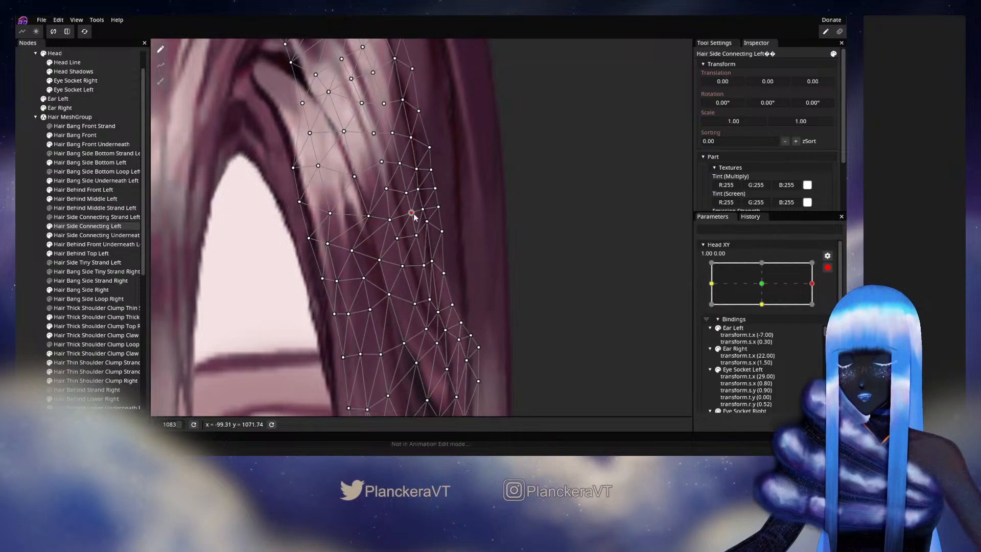
{"action": "left_click_drag", "start_coordinate": [451, 337], "coordinate": [437, 295]}
{"action": "left_click_drag", "start_coordinate": [495, 322], "coordinate": [496, 280]}
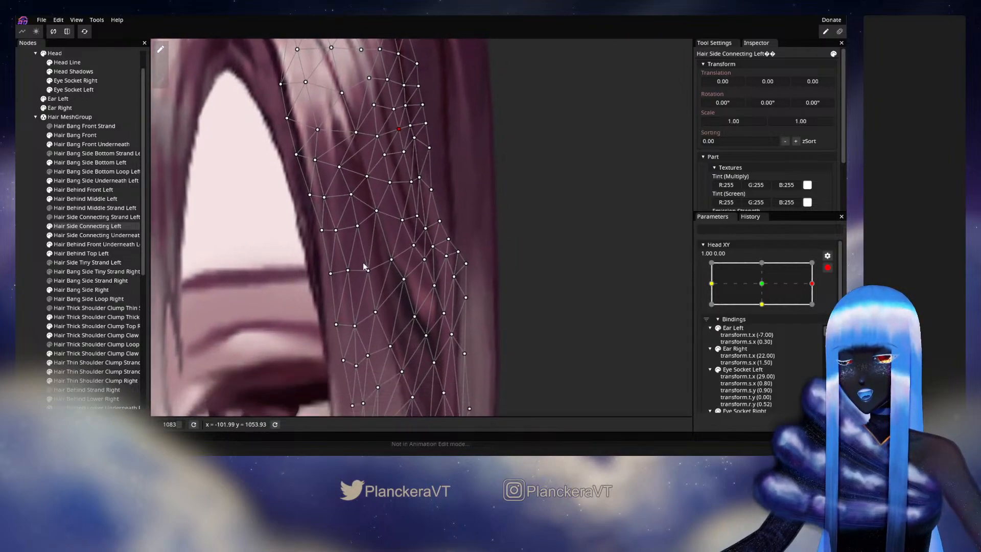
{"action": "left_click", "coordinate": [31, 261]}
{"action": "scroll", "coordinate": [449, 293], "scroll_direction": "down", "scroll_amount": 5}
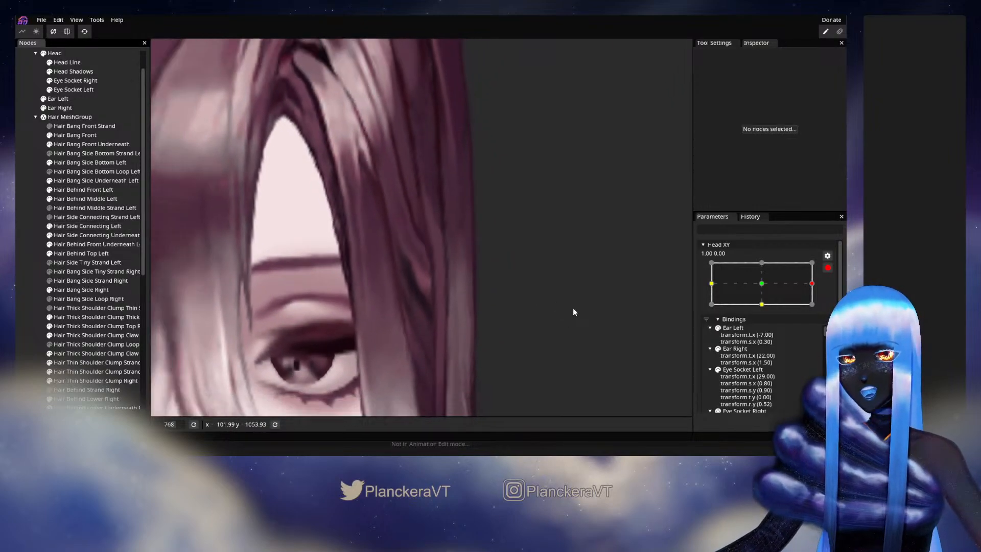
{"action": "left_click", "coordinate": [828, 267]}
{"action": "left_click_drag", "start_coordinate": [818, 309], "coordinate": [795, 310]}
{"action": "left_click_drag", "start_coordinate": [767, 309], "coordinate": [814, 320]}
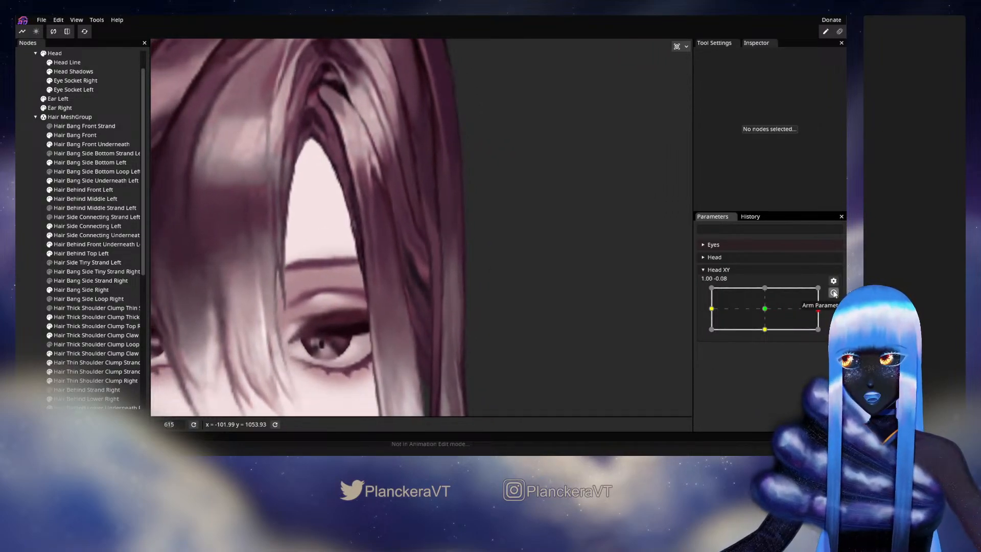
Rearm Head XY, adjust the closely spaced vertices near Hair Side Connecting Left's outer edge just above brow height, and test the turn disarmed.
{"action": "left_click", "coordinate": [833, 292]}
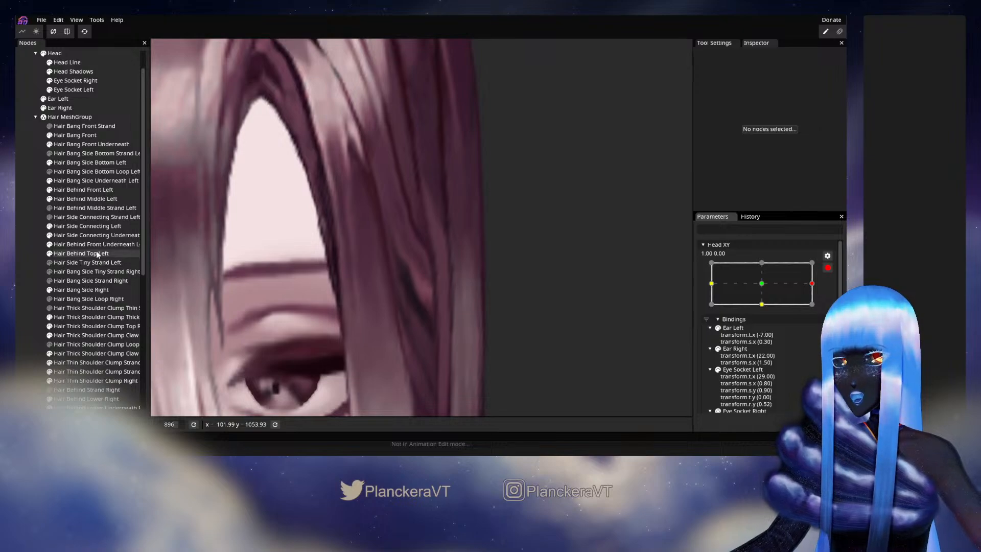
{"action": "left_click", "coordinate": [82, 226]}
{"action": "scroll", "coordinate": [401, 224], "scroll_direction": "up", "scroll_amount": 3}
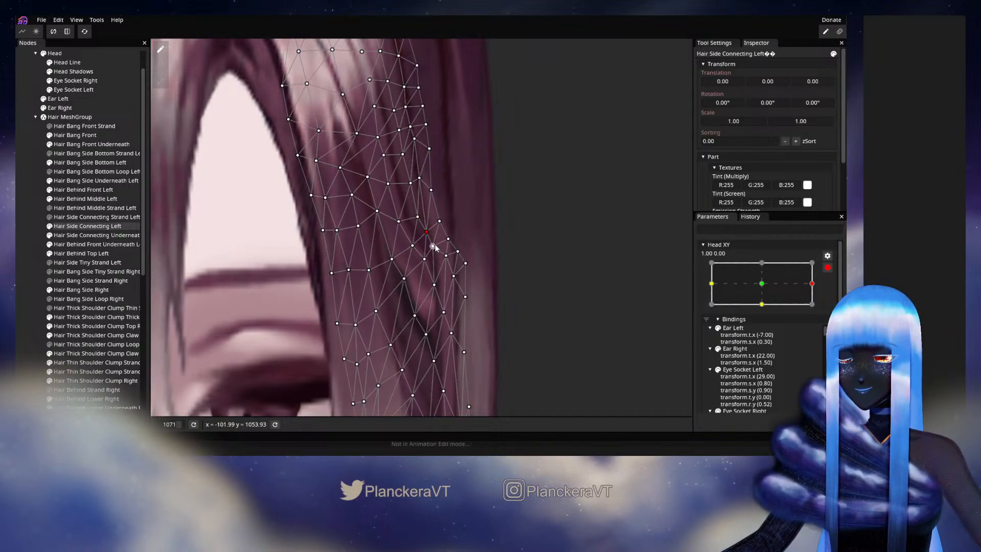
{"action": "left_click_drag", "start_coordinate": [439, 251], "coordinate": [423, 266]}
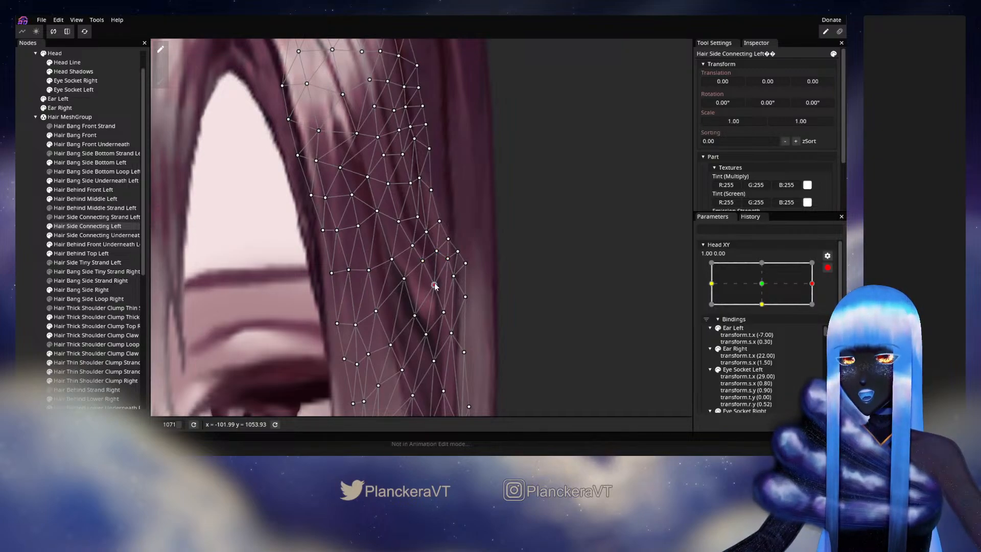
{"action": "left_click_drag", "start_coordinate": [407, 282], "coordinate": [389, 262]}
{"action": "left_click", "coordinate": [27, 252]}
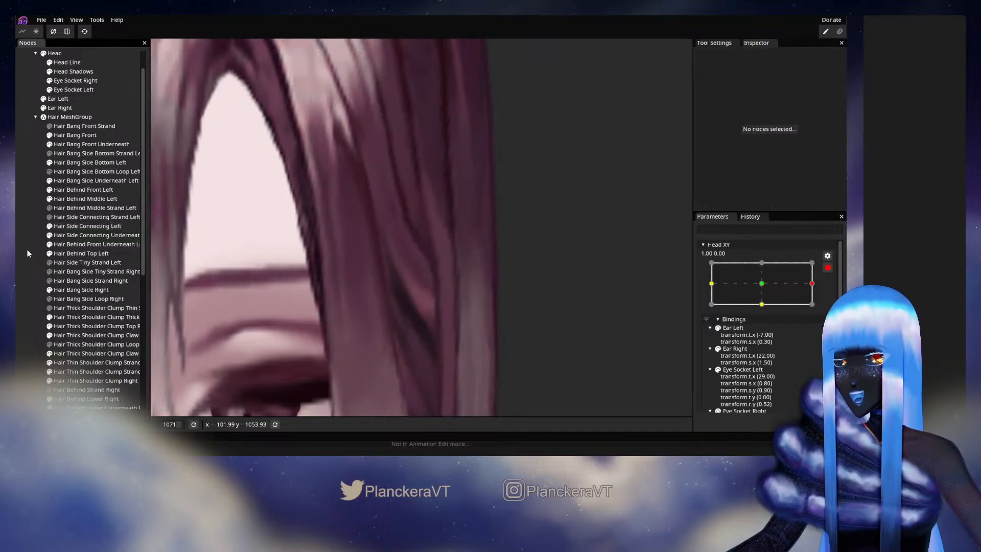
{"action": "scroll", "coordinate": [539, 298], "scroll_direction": "down", "scroll_amount": 3}
{"action": "scroll", "coordinate": [542, 299], "scroll_direction": "down", "scroll_amount": 1}
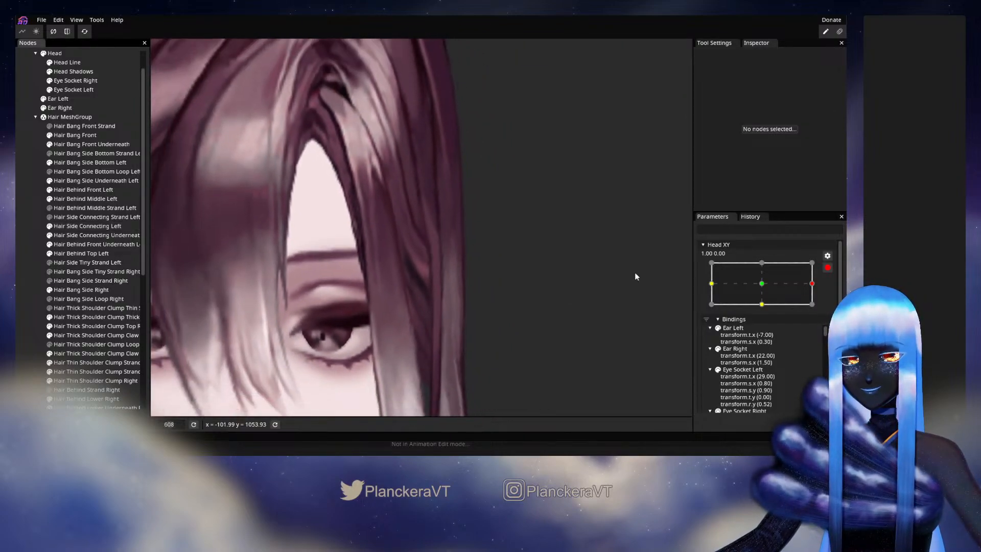
{"action": "left_click", "coordinate": [828, 267]}
{"action": "mouse_move", "coordinate": [819, 311]}
{"action": "left_mouse_down"}
{"action": "mouse_move", "coordinate": [765, 310]}
{"action": "mouse_move", "coordinate": [823, 310]}
{"action": "left_mouse_up"}
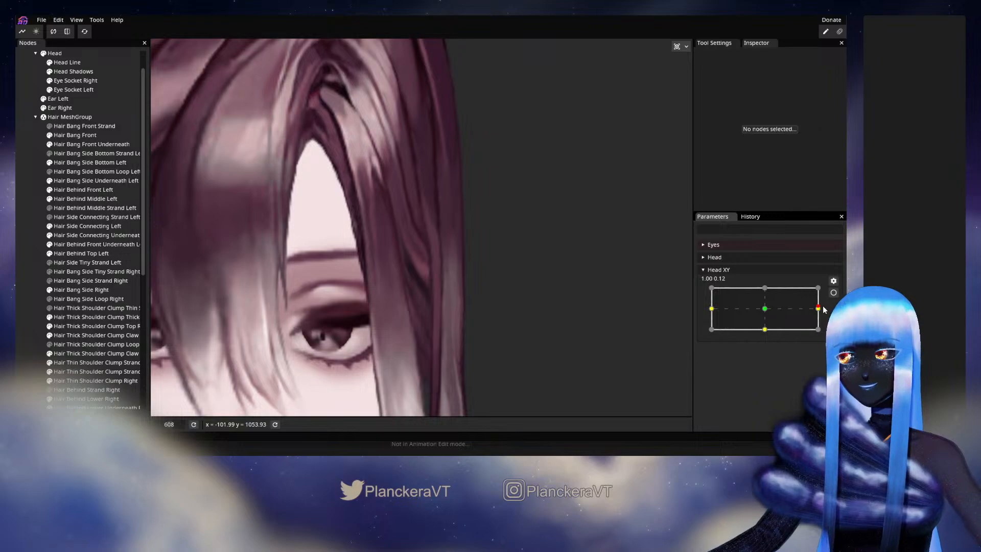
Rearm Head XY at full sideways and fine-tune Hair Side Connecting Left's inner vertices just below the highlight.
{"action": "left_click", "coordinate": [834, 292]}
{"action": "scroll", "coordinate": [424, 259], "scroll_direction": "up", "scroll_amount": 5}
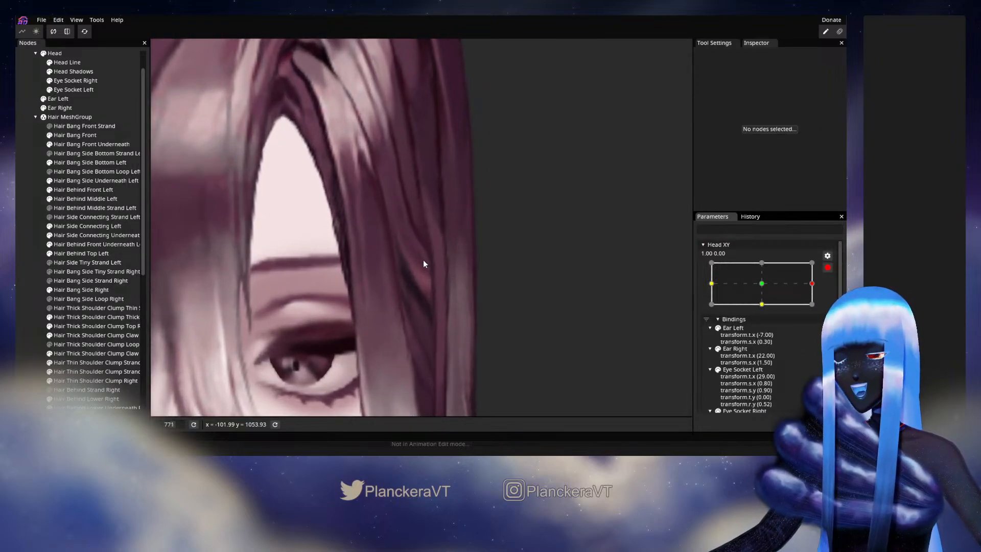
{"action": "left_click", "coordinate": [82, 226]}
{"action": "scroll", "coordinate": [455, 208], "scroll_direction": "up", "scroll_amount": 1}
{"action": "scroll", "coordinate": [456, 211], "scroll_direction": "up", "scroll_amount": 2}
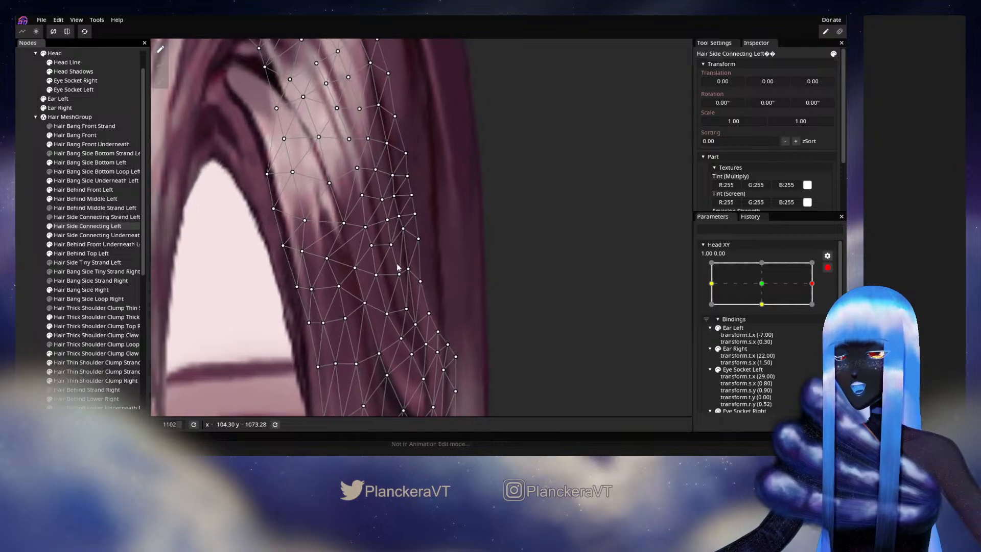
{"action": "left_click", "coordinate": [387, 221]}
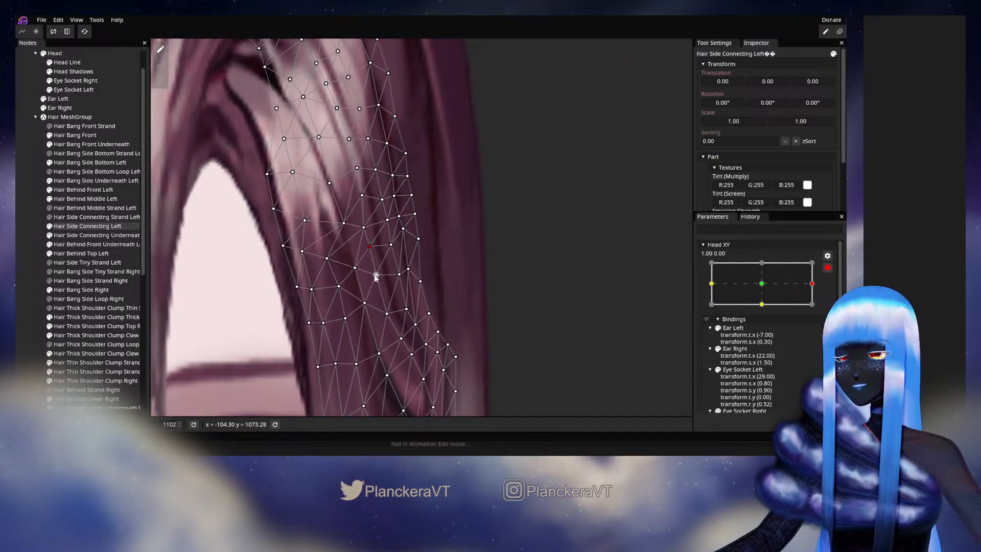
{"action": "left_click_drag", "start_coordinate": [396, 301], "coordinate": [413, 230]}
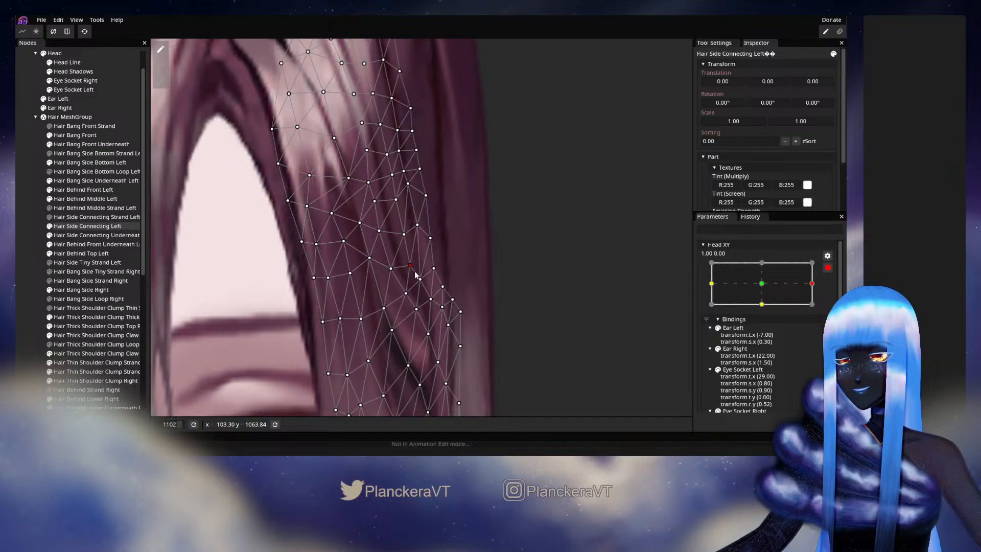
Nudge Hair Side Connecting Left's vertices along the dark strand line above the brow, and deselect the part to check the hair's shape.
{"action": "left_click_drag", "start_coordinate": [418, 278], "coordinate": [425, 287]}
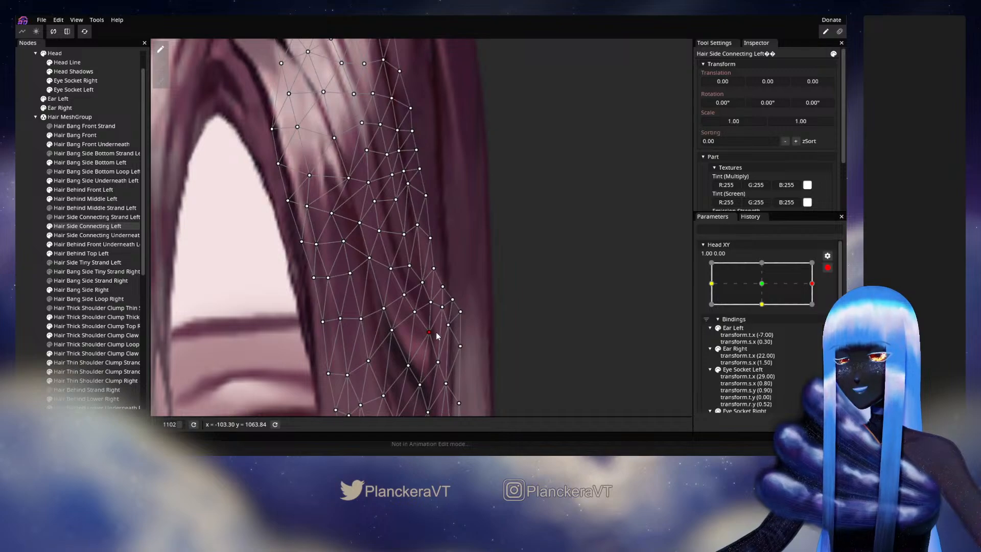
{"action": "left_click", "coordinate": [423, 282]}
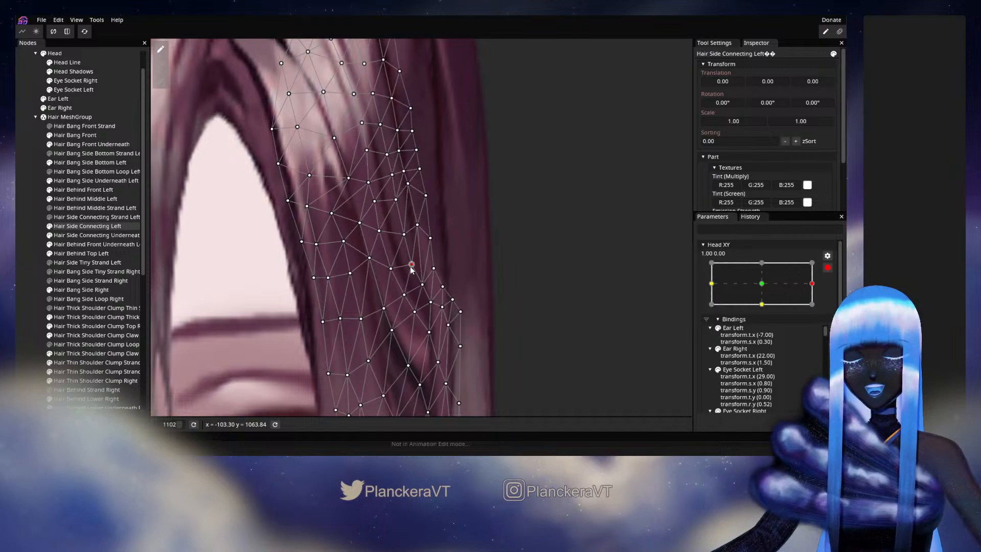
{"action": "left_click", "coordinate": [492, 320]}
{"action": "scroll", "coordinate": [493, 317], "scroll_direction": "down", "scroll_amount": 5}
{"action": "scroll", "coordinate": [493, 318], "scroll_direction": "down", "scroll_amount": 2}
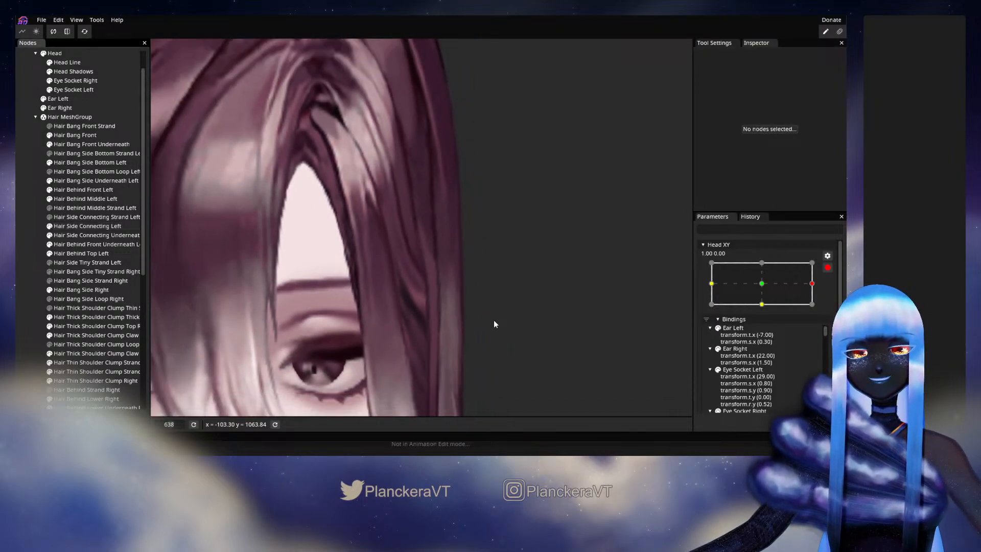
Preview the Head XY turn around 1.00, 0.00, and rearm the parameter for editing at that keypoint.
{"action": "scroll", "coordinate": [506, 302], "scroll_direction": "down", "scroll_amount": 2}
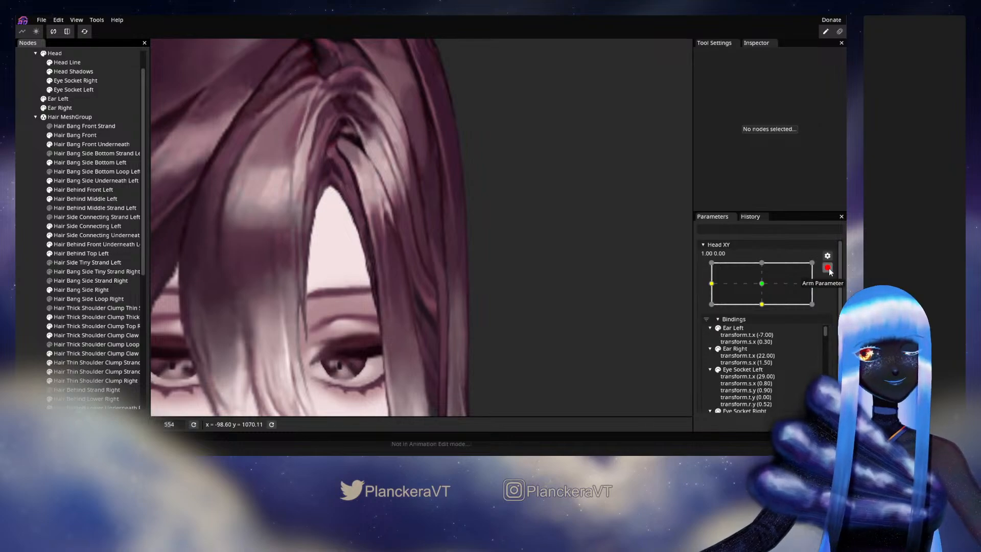
{"action": "left_click", "coordinate": [828, 267]}
{"action": "mouse_move", "coordinate": [819, 311]}
{"action": "left_mouse_down"}
{"action": "mouse_move", "coordinate": [764, 313]}
{"action": "mouse_move", "coordinate": [820, 312]}
{"action": "left_mouse_up"}
{"action": "left_click", "coordinate": [834, 292]}
Deform the middle of the Hair Side Connecting Left mesh with the Circle Brush at size 8, and deselect the node.
{"action": "scroll", "coordinate": [360, 297], "scroll_direction": "up", "scroll_amount": 2}
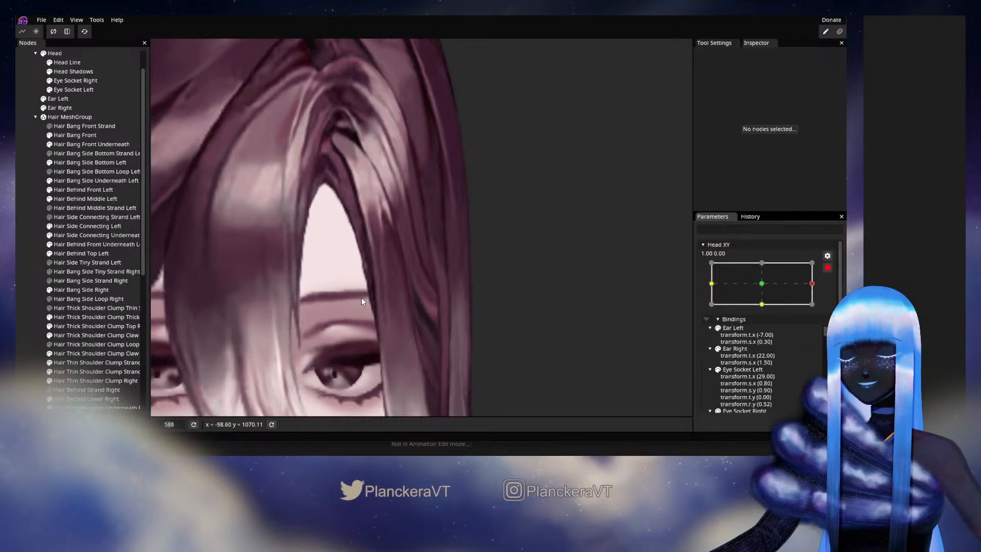
{"action": "scroll", "coordinate": [72, 246], "scroll_direction": "up", "scroll_amount": 1}
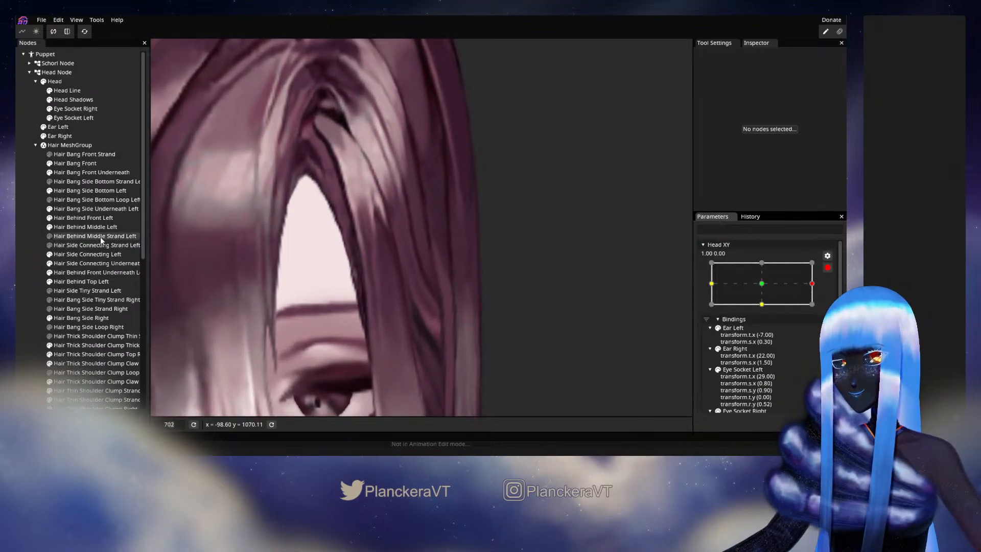
{"action": "left_click", "coordinate": [82, 254]}
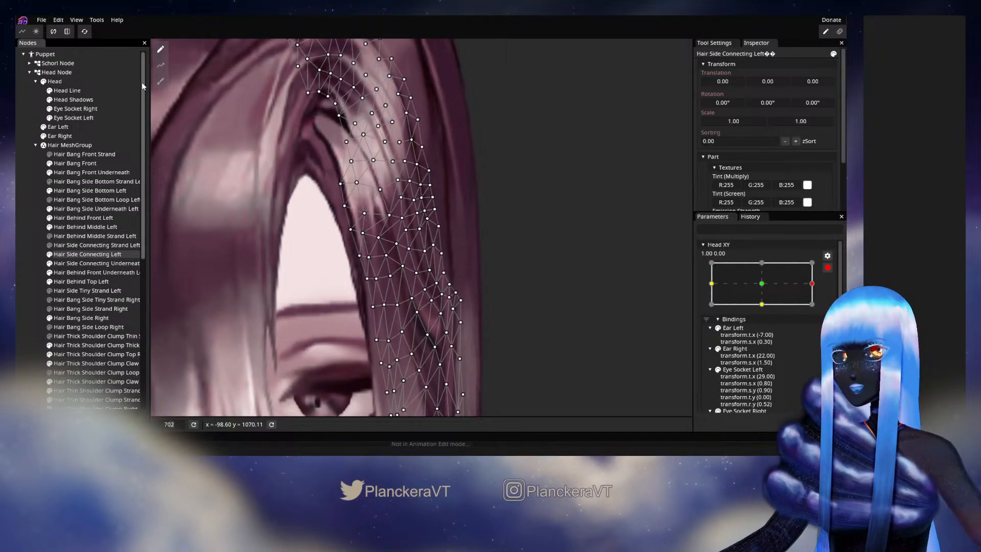
{"action": "left_click", "coordinate": [160, 82]}
{"action": "left_click_drag", "start_coordinate": [614, 99], "coordinate": [589, 109]}
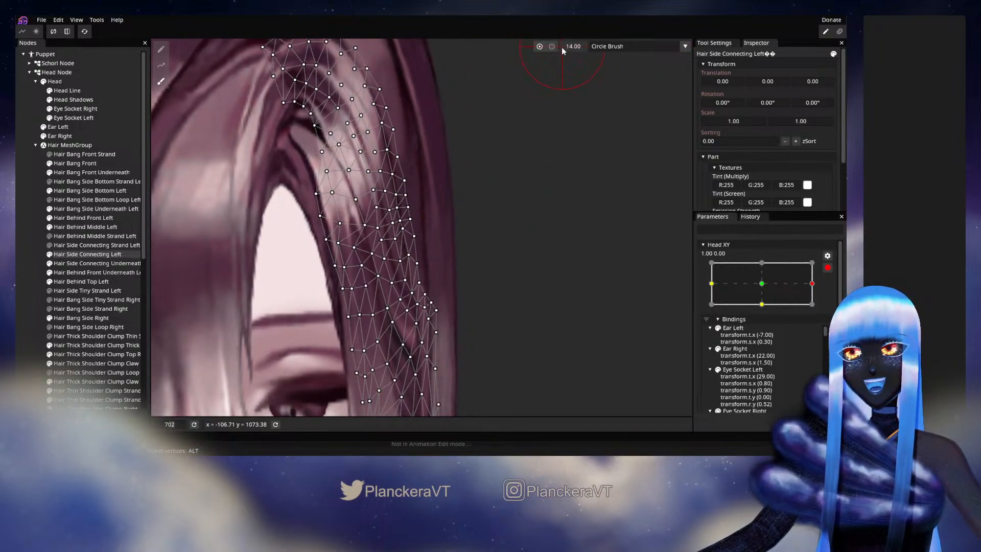
{"action": "scroll", "coordinate": [471, 190], "scroll_direction": "up", "scroll_amount": 4}
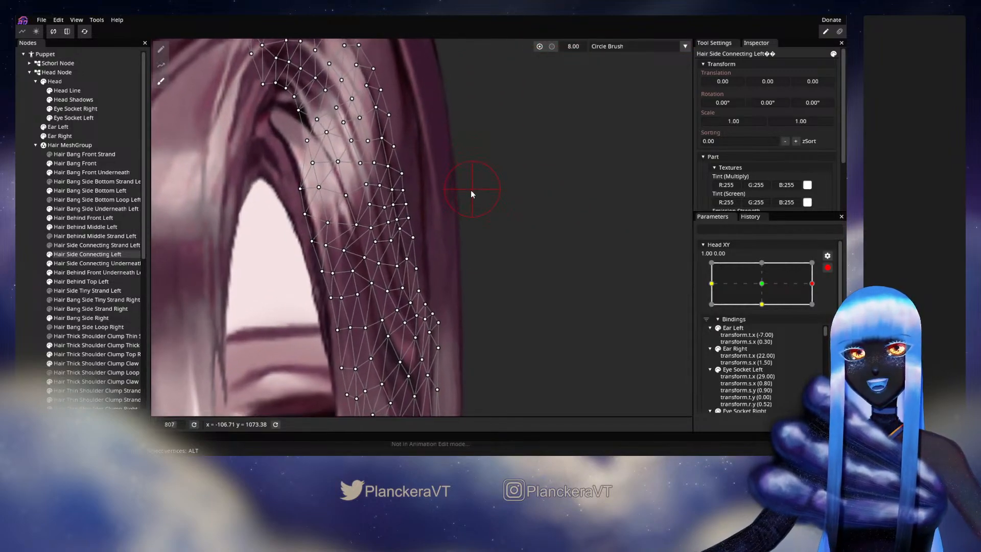
{"action": "mouse_move", "coordinate": [378, 218]}
{"action": "left_mouse_down"}
{"action": "mouse_move", "coordinate": [395, 260]}
{"action": "mouse_move", "coordinate": [396, 238]}
{"action": "mouse_move", "coordinate": [387, 239]}
{"action": "mouse_move", "coordinate": [392, 293]}
{"action": "left_mouse_up"}
{"action": "left_click", "coordinate": [25, 247]}
Disarm Head XY, test the sideways head turn on the hair, and rearm it at 1.00, 0.00.
{"action": "scroll", "coordinate": [473, 296], "scroll_direction": "down", "scroll_amount": 1}
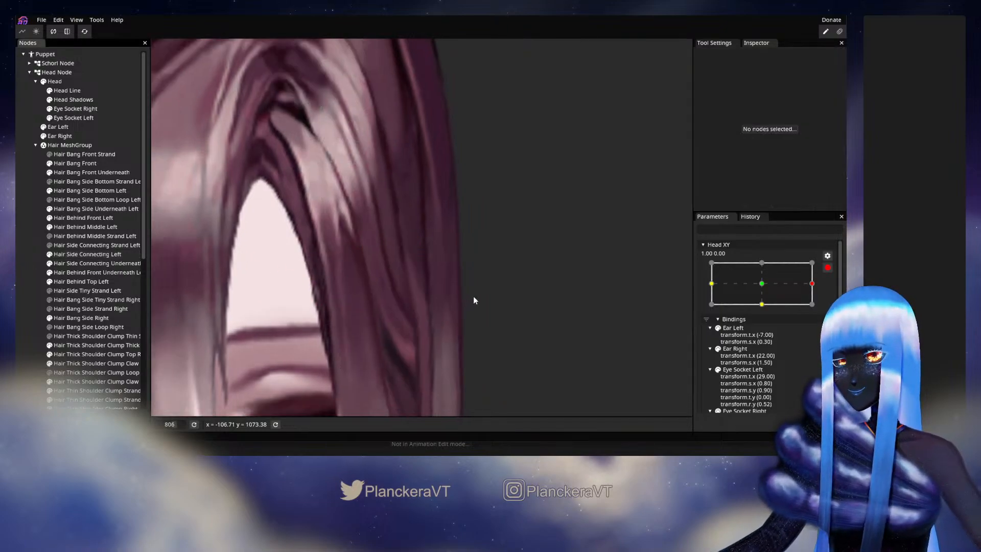
{"action": "scroll", "coordinate": [474, 299], "scroll_direction": "down", "scroll_amount": 5}
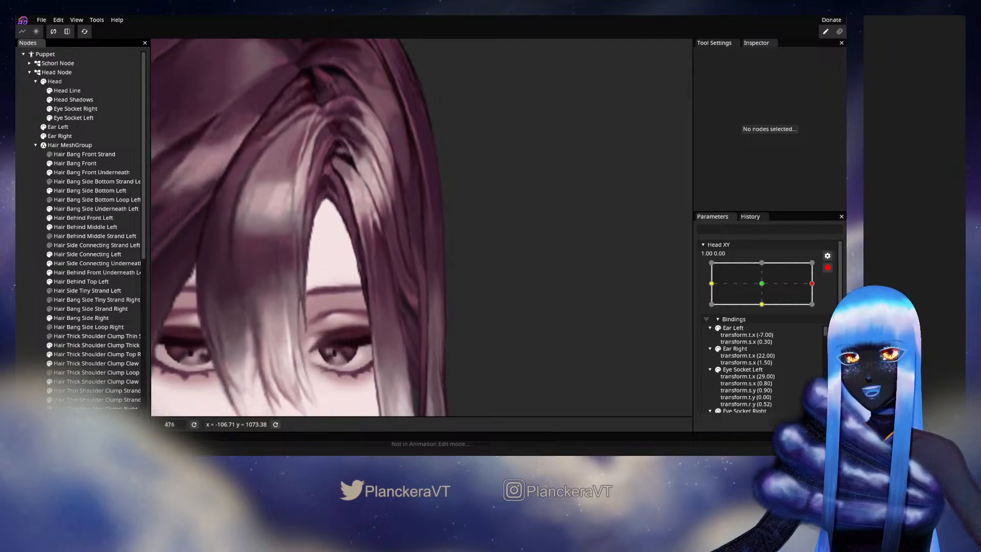
{"action": "left_click", "coordinate": [828, 267]}
{"action": "mouse_move", "coordinate": [818, 309]}
{"action": "left_mouse_down"}
{"action": "mouse_move", "coordinate": [765, 311]}
{"action": "mouse_move", "coordinate": [816, 310]}
{"action": "mouse_move", "coordinate": [764, 309]}
{"action": "mouse_move", "coordinate": [815, 320]}
{"action": "mouse_move", "coordinate": [774, 314]}
{"action": "mouse_move", "coordinate": [822, 310]}
{"action": "left_mouse_up"}
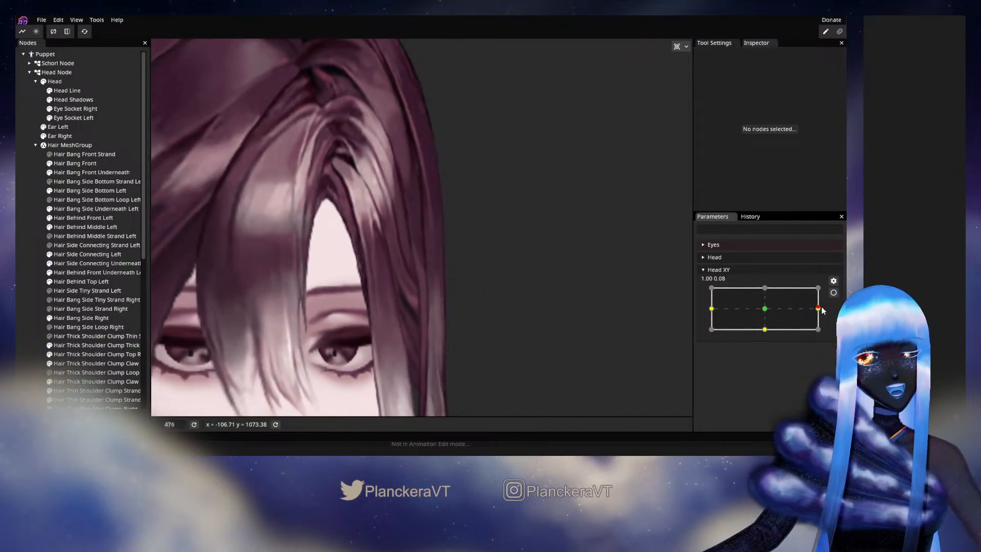
{"action": "left_click", "coordinate": [833, 292]}
Nudge the outer edge of the Hair Side Connecting Left mesh at eye level with the Circle Brush at size 21.
{"action": "left_click", "coordinate": [81, 254]}
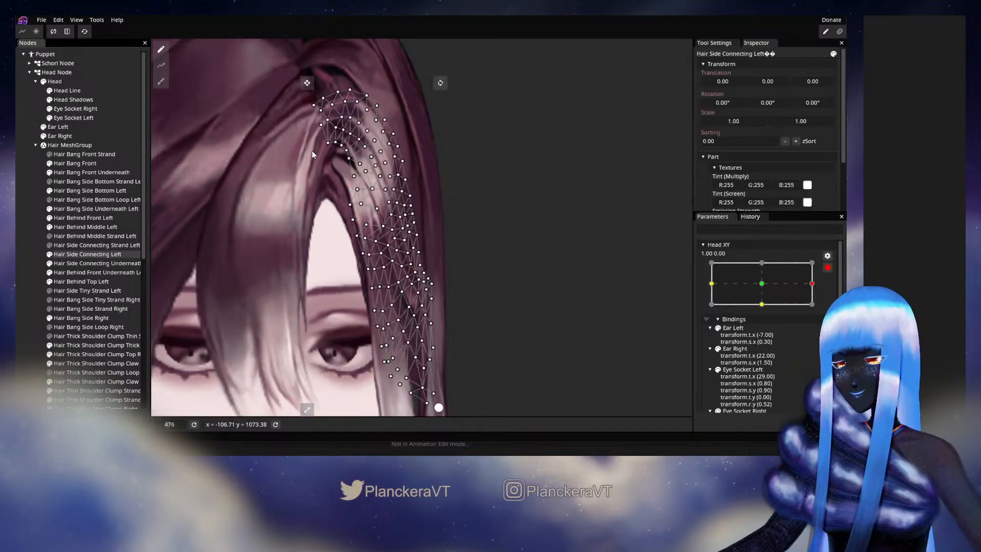
{"action": "left_click", "coordinate": [161, 83]}
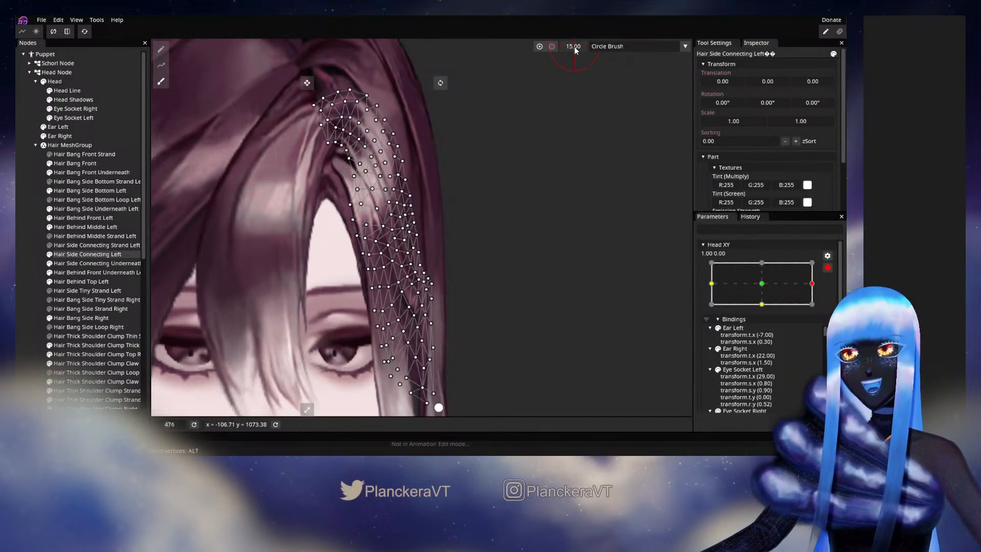
{"action": "left_click_drag", "start_coordinate": [575, 47], "coordinate": [577, 47]}
{"action": "left_click_drag", "start_coordinate": [532, 233], "coordinate": [553, 167]}
{"action": "scroll", "coordinate": [540, 235], "scroll_direction": "up", "scroll_amount": 3}
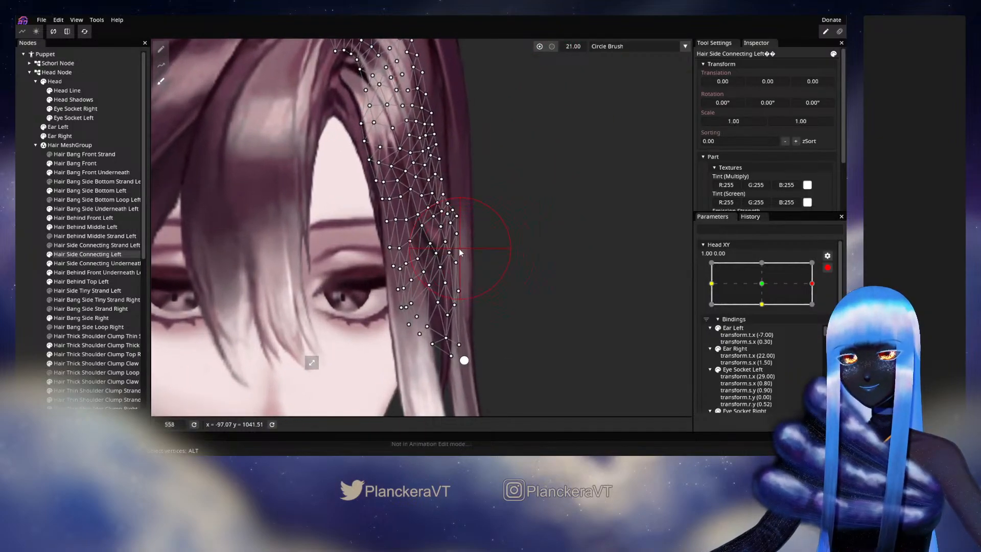
{"action": "left_click_drag", "start_coordinate": [452, 250], "coordinate": [452, 256]}
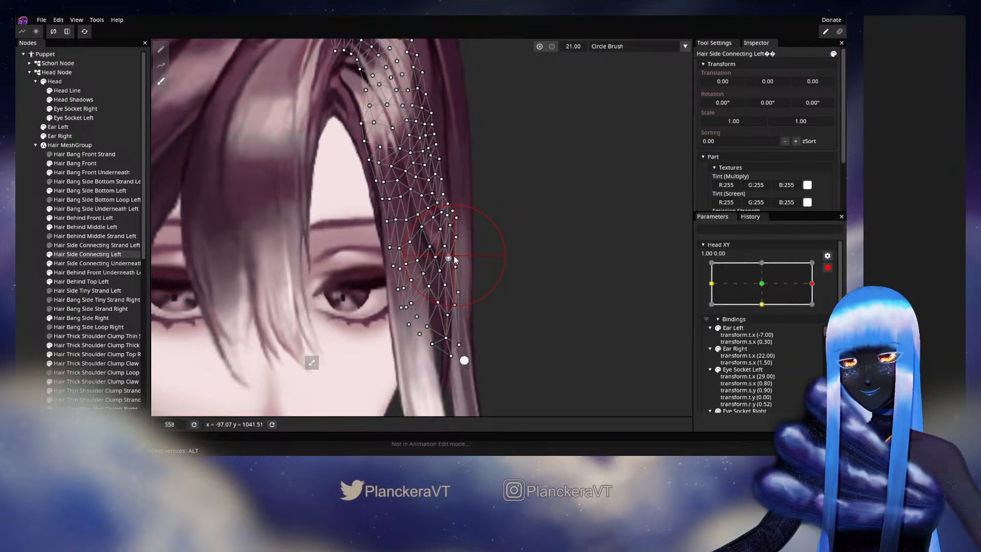
{"action": "left_click", "coordinate": [87, 240]}
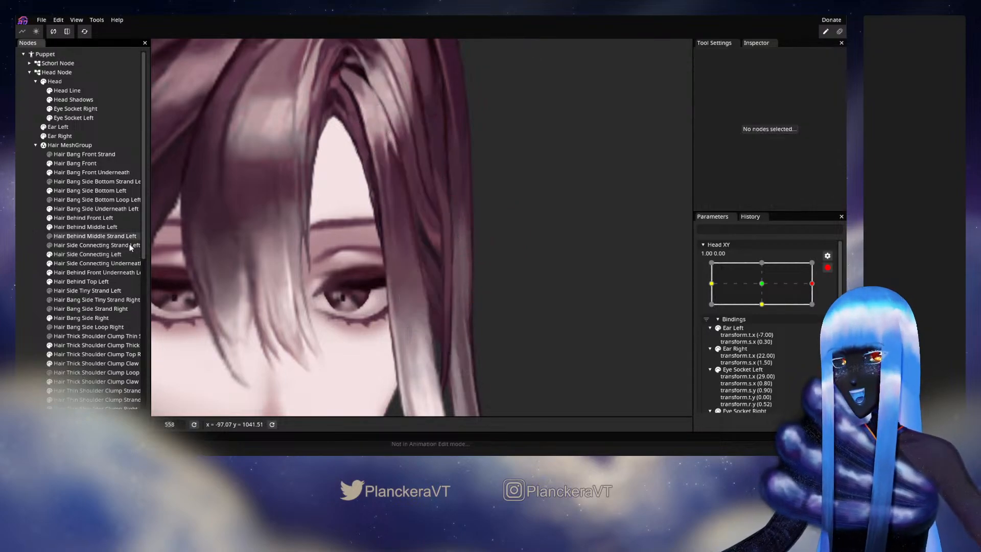
Check the hair's movement around the Head XY keypoint 1.00, 0.00, and rearm the parameter.
{"action": "left_click", "coordinate": [830, 273]}
{"action": "mouse_move", "coordinate": [818, 309]}
{"action": "left_mouse_down"}
{"action": "mouse_move", "coordinate": [760, 310]}
{"action": "mouse_move", "coordinate": [818, 310]}
{"action": "left_mouse_up"}
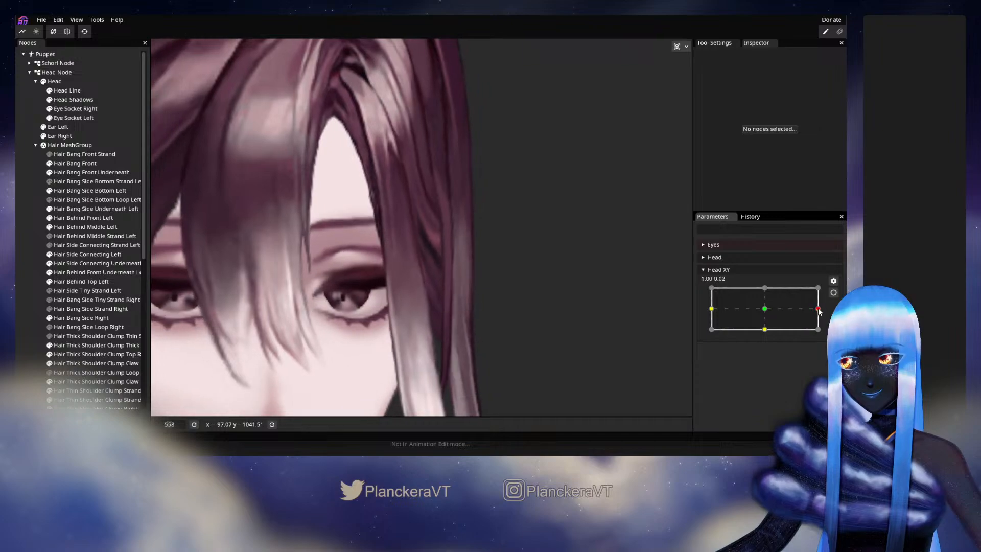
{"action": "left_click", "coordinate": [834, 293]}
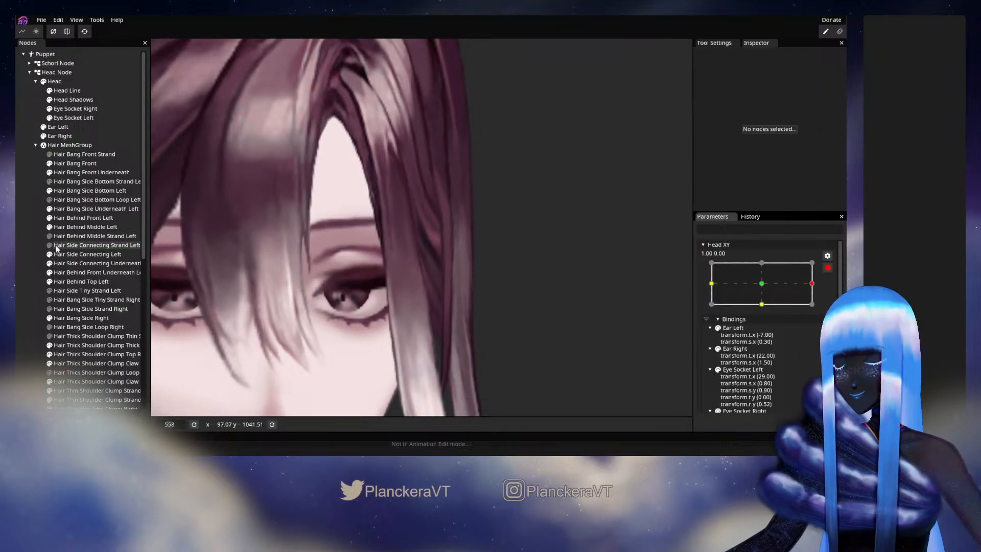
Push the face-side vertices of Hair Side Connecting Left downward beside the eye with the Circle Brush, and preview the Head XY turn.
{"action": "left_click", "coordinate": [77, 255]}
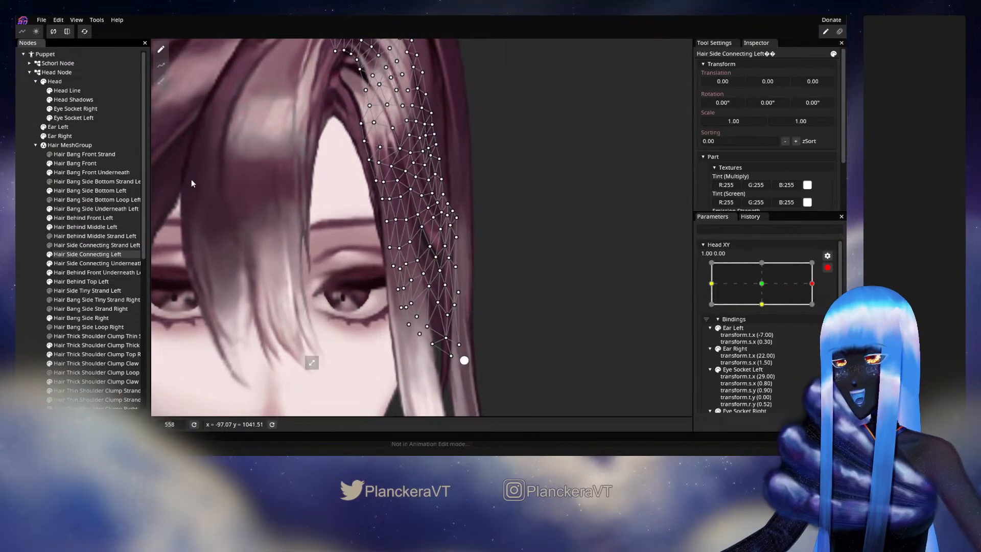
{"action": "left_click", "coordinate": [161, 81]}
{"action": "mouse_move", "coordinate": [398, 255]}
{"action": "left_mouse_down"}
{"action": "mouse_move", "coordinate": [400, 296]}
{"action": "mouse_move", "coordinate": [401, 275]}
{"action": "left_mouse_up"}
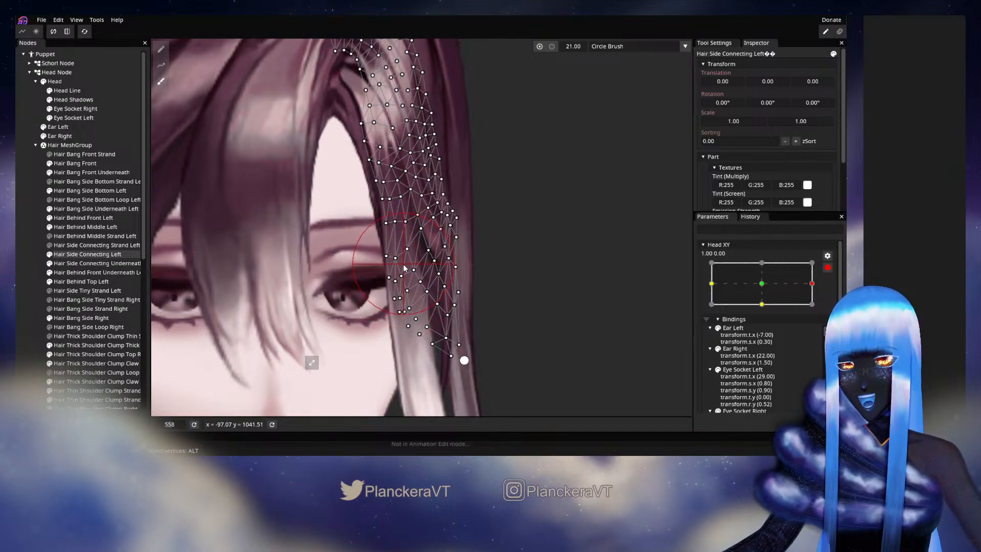
{"action": "left_click", "coordinate": [113, 254]}
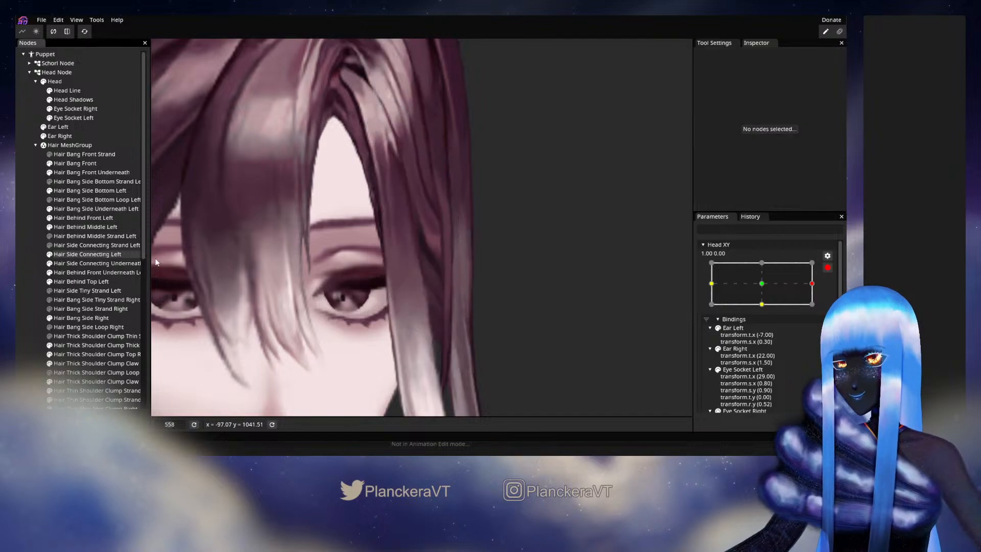
{"action": "left_click", "coordinate": [827, 268]}
{"action": "mouse_move", "coordinate": [815, 316]}
{"action": "left_mouse_down"}
{"action": "mouse_move", "coordinate": [762, 321]}
{"action": "mouse_move", "coordinate": [817, 309]}
{"action": "left_mouse_up"}
{"action": "left_click", "coordinate": [833, 292]}
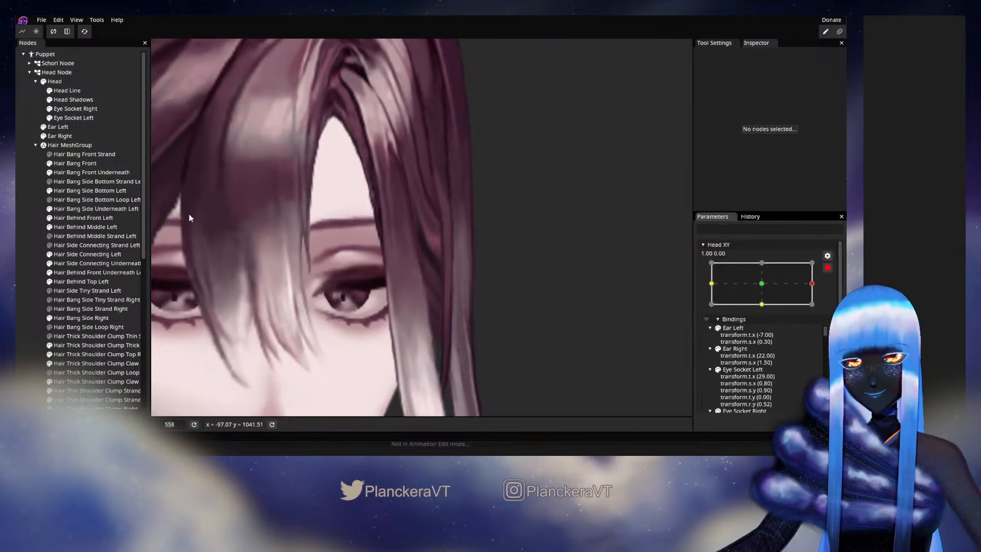
Shift the face-side vertices of Hair Side Connecting Left outward, away from the eye, and test the Head XY movement.
{"action": "left_click", "coordinate": [82, 254]}
{"action": "left_click", "coordinate": [161, 81]}
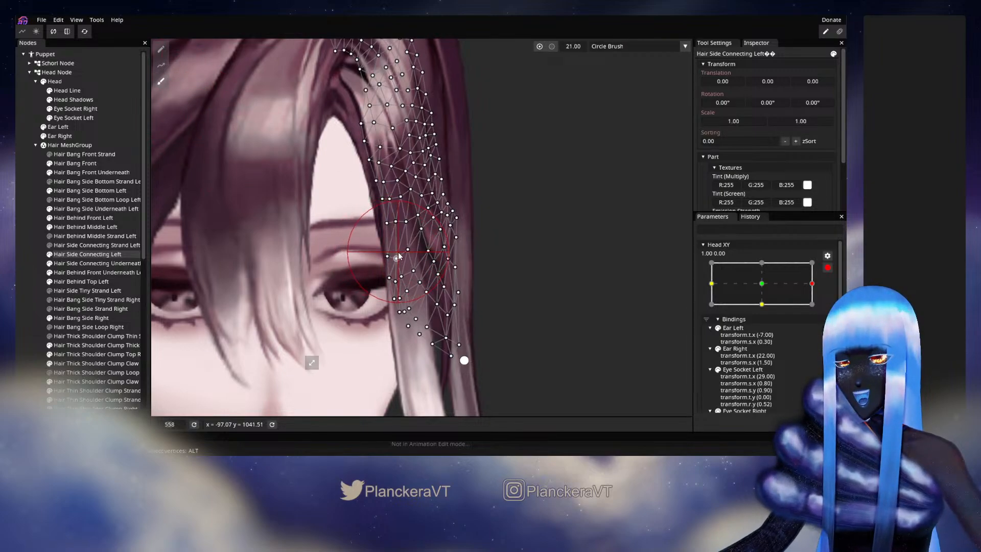
{"action": "left_click_drag", "start_coordinate": [406, 243], "coordinate": [421, 292]}
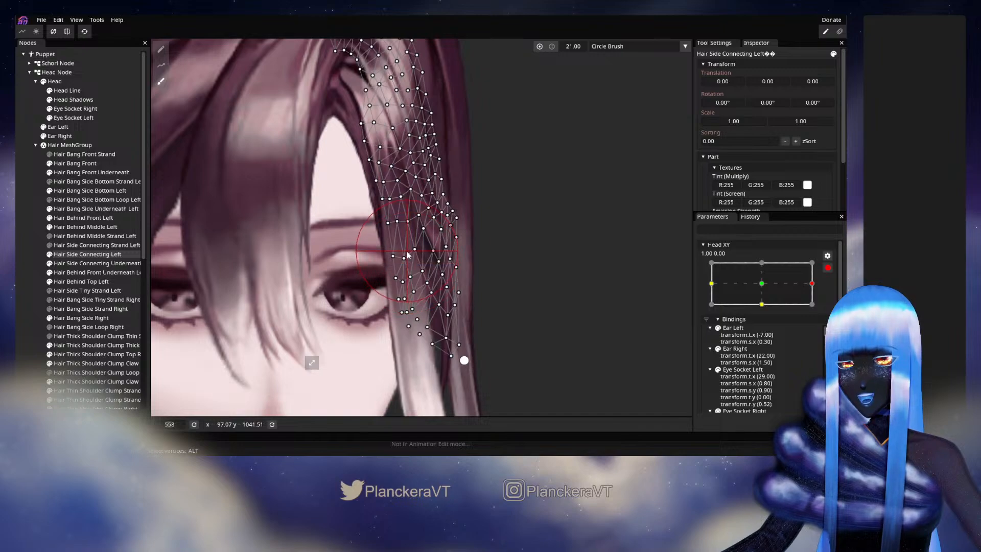
{"action": "left_click", "coordinate": [29, 242]}
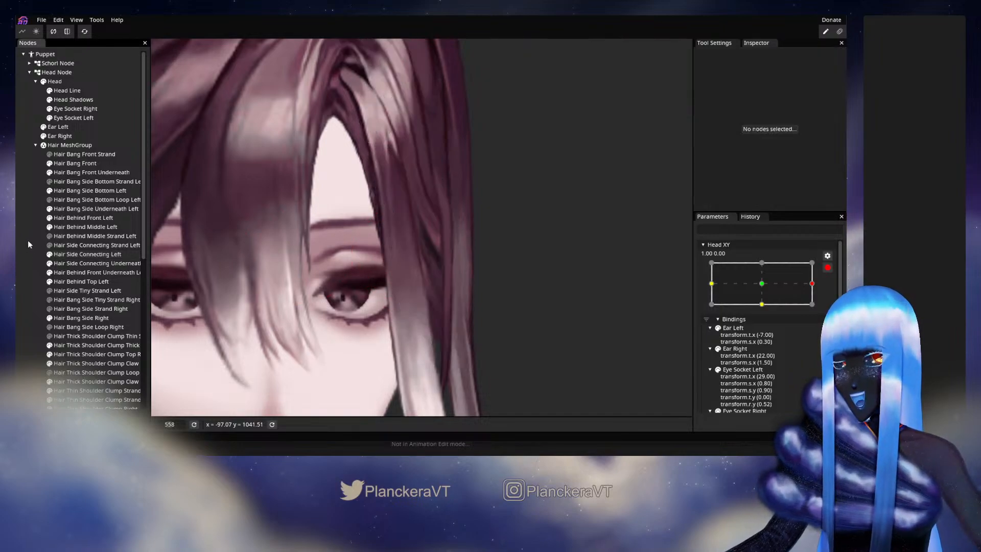
{"action": "left_click", "coordinate": [826, 272]}
{"action": "mouse_move", "coordinate": [818, 308]}
{"action": "left_mouse_down"}
{"action": "mouse_move", "coordinate": [767, 313]}
{"action": "mouse_move", "coordinate": [827, 313]}
{"action": "left_mouse_up"}
{"action": "left_click", "coordinate": [833, 292]}
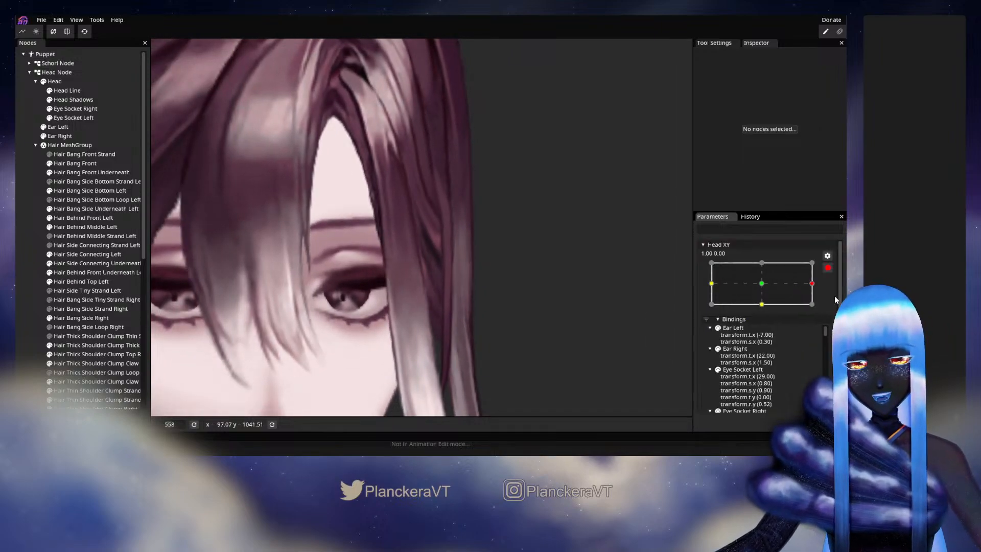
Brush the lower outer-edge vertices of Hair Side Connecting Left slightly up and outward, and preview the Head XY turn.
{"action": "left_click", "coordinate": [85, 255]}
{"action": "left_click", "coordinate": [161, 80]}
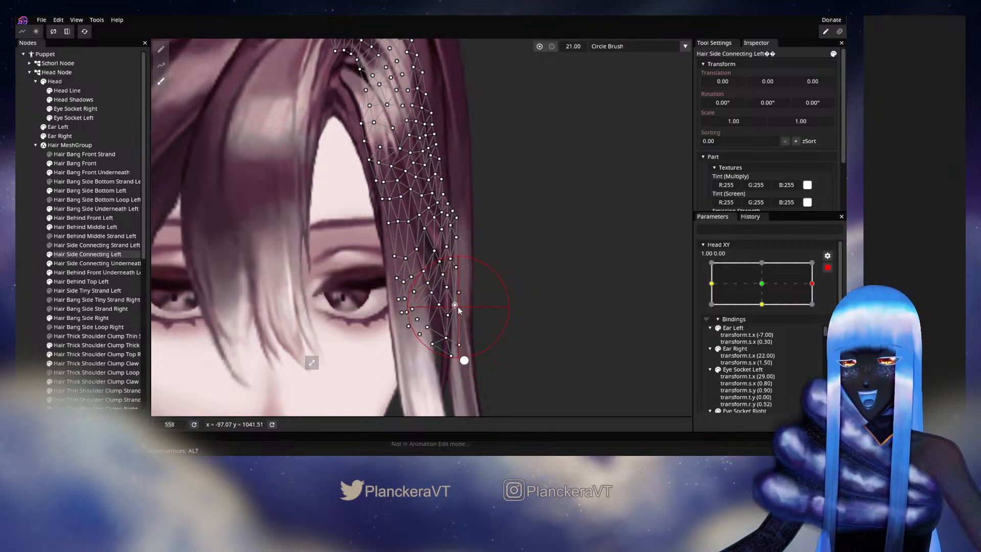
{"action": "left_click_drag", "start_coordinate": [455, 300], "coordinate": [459, 294]}
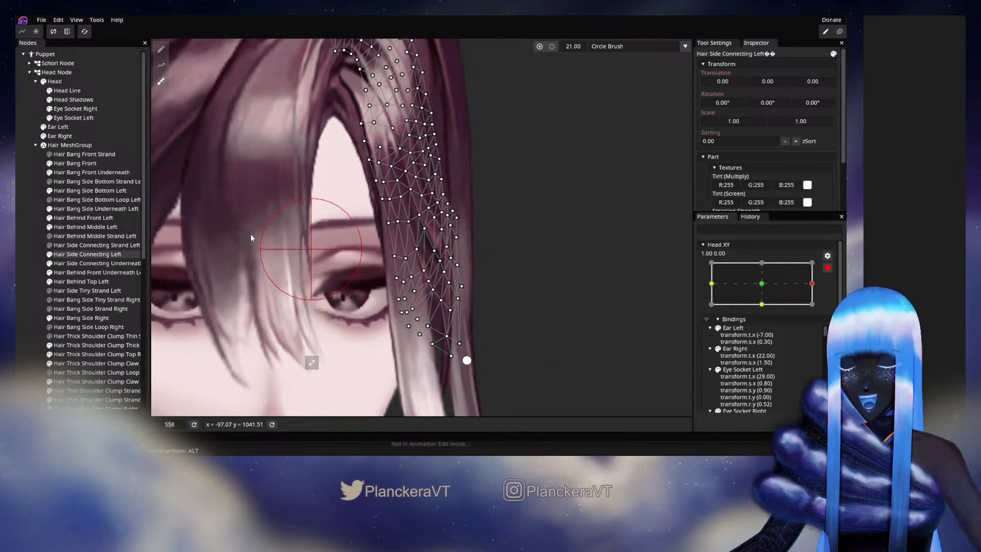
{"action": "left_click", "coordinate": [22, 218]}
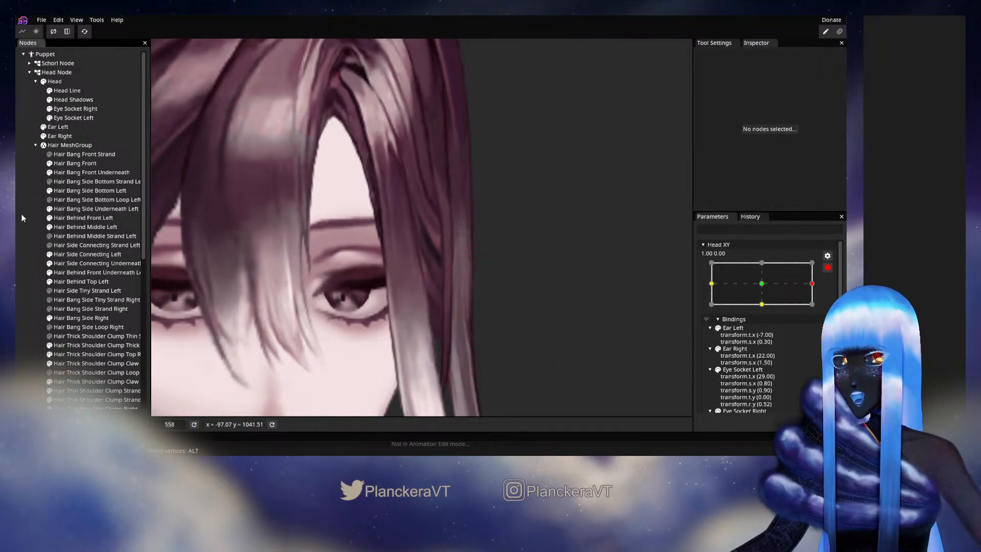
{"action": "left_click", "coordinate": [829, 266]}
{"action": "mouse_move", "coordinate": [818, 307]}
{"action": "left_mouse_down"}
{"action": "mouse_move", "coordinate": [763, 316]}
{"action": "mouse_move", "coordinate": [818, 310]}
{"action": "left_mouse_up"}
{"action": "left_click", "coordinate": [834, 292]}
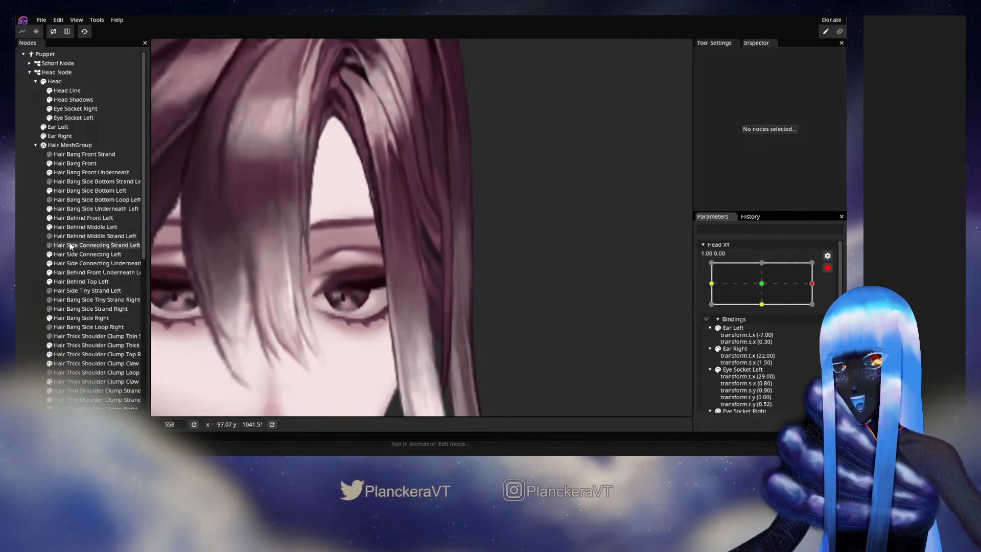
Pull the inner vertices of Hair Side Connecting Left beside the eye slightly down, and recheck the hair around Head XY 1.00, 0.00.
{"action": "left_click", "coordinate": [87, 254]}
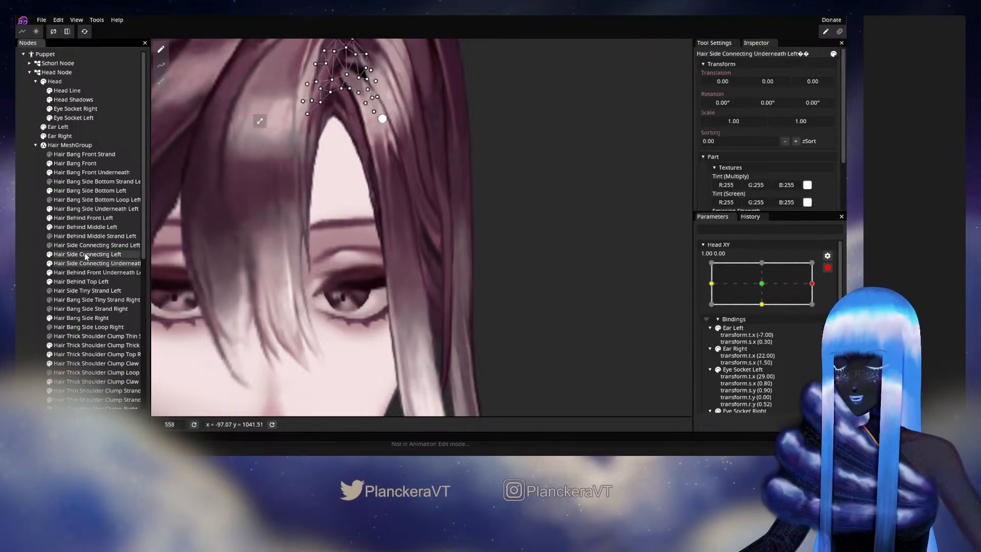
{"action": "left_click", "coordinate": [161, 80]}
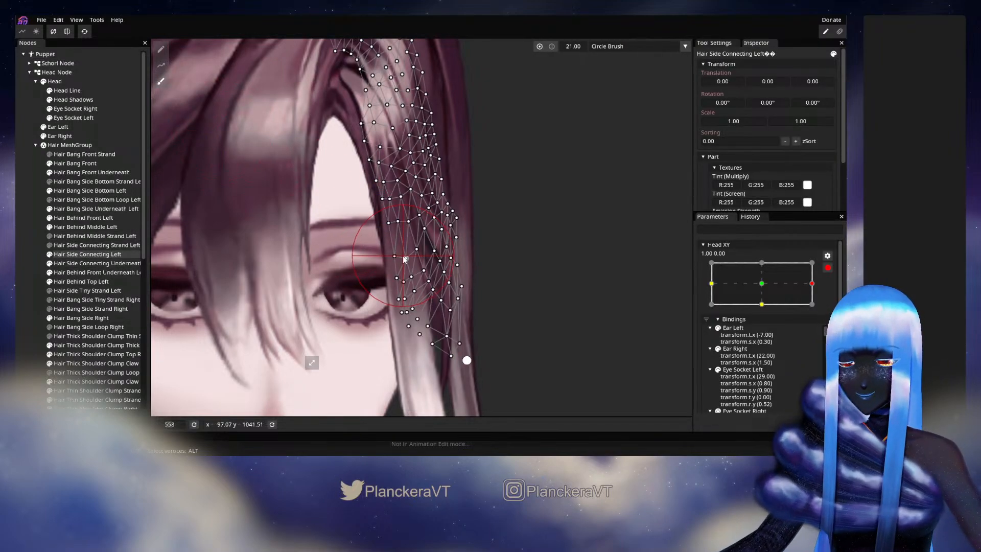
{"action": "left_click_drag", "start_coordinate": [408, 249], "coordinate": [405, 270]}
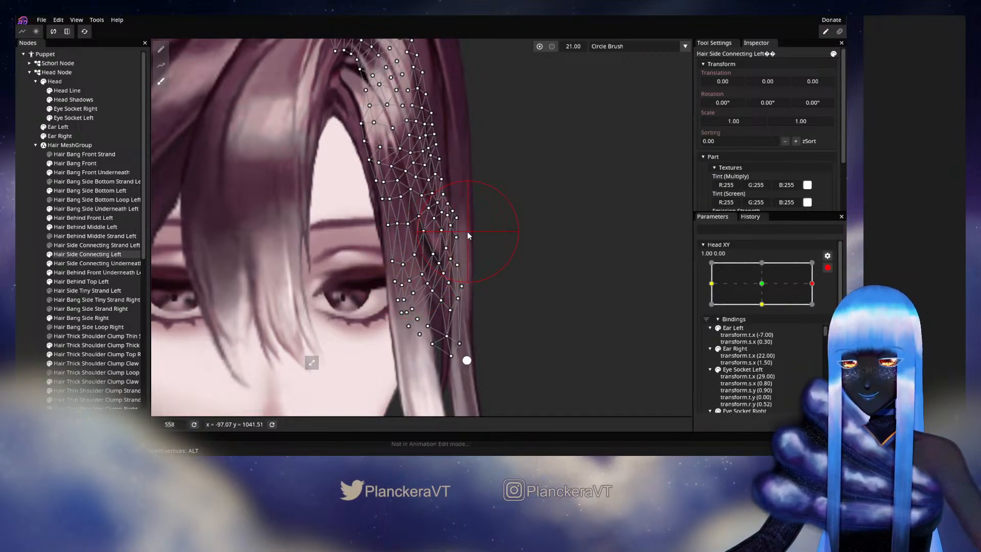
{"action": "left_click", "coordinate": [17, 219]}
{"action": "left_click", "coordinate": [828, 267]}
{"action": "mouse_move", "coordinate": [818, 308]}
{"action": "left_mouse_down"}
{"action": "mouse_move", "coordinate": [767, 313]}
{"action": "mouse_move", "coordinate": [816, 308]}
{"action": "left_mouse_up"}
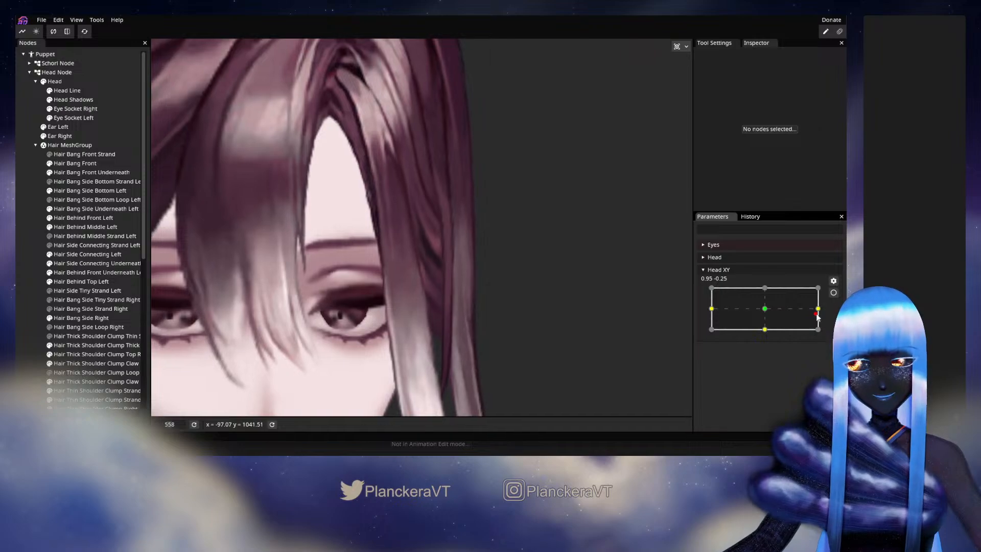
{"action": "left_click", "coordinate": [834, 293]}
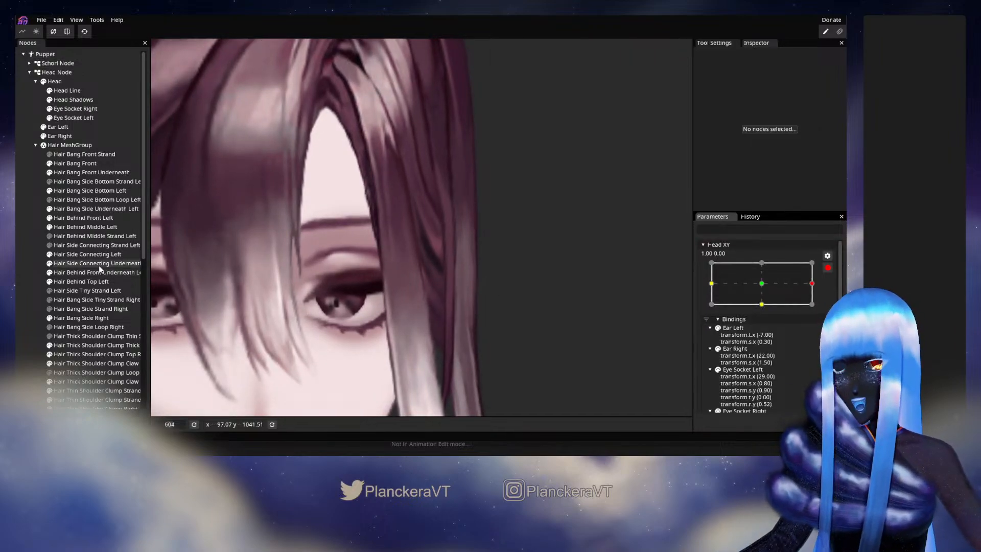
Nudge the mid-strand vertices of Hair Side Connecting Left beside the eye slightly outward, and preview the Head XY turn.
{"action": "left_click", "coordinate": [82, 258]}
{"action": "scroll", "coordinate": [473, 272], "scroll_direction": "up", "scroll_amount": 3}
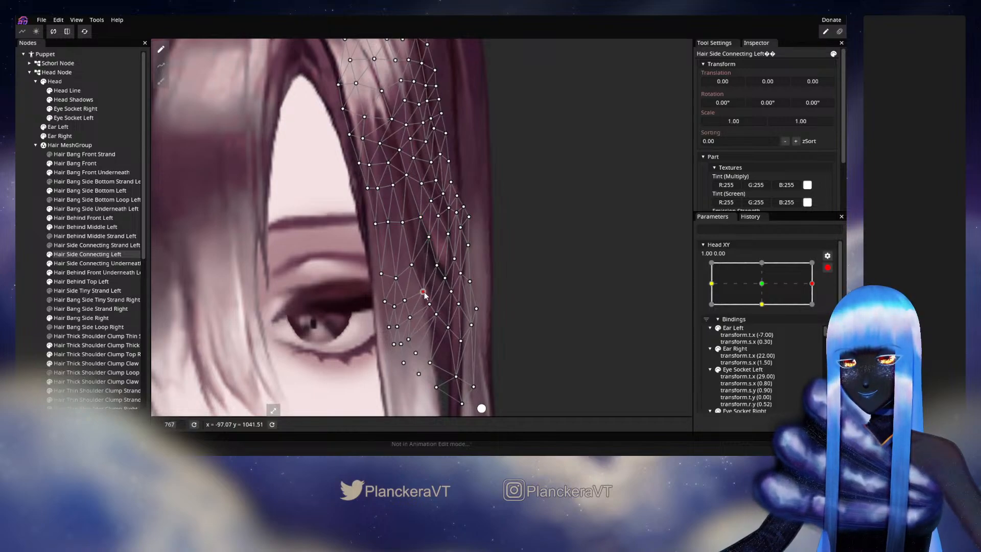
{"action": "left_click_drag", "start_coordinate": [442, 274], "coordinate": [444, 275]}
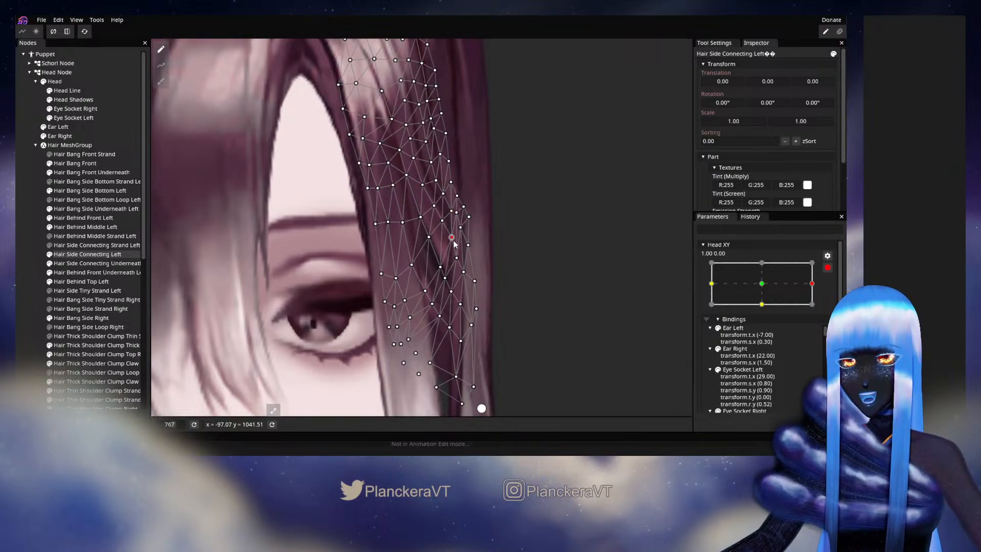
{"action": "left_click", "coordinate": [427, 290]}
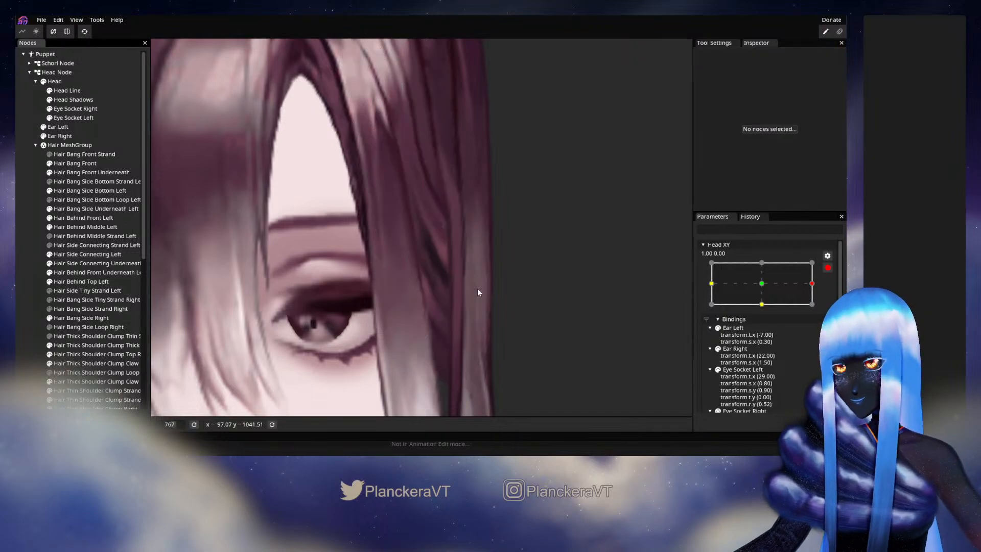
{"action": "scroll", "coordinate": [540, 277], "scroll_direction": "down", "scroll_amount": 5}
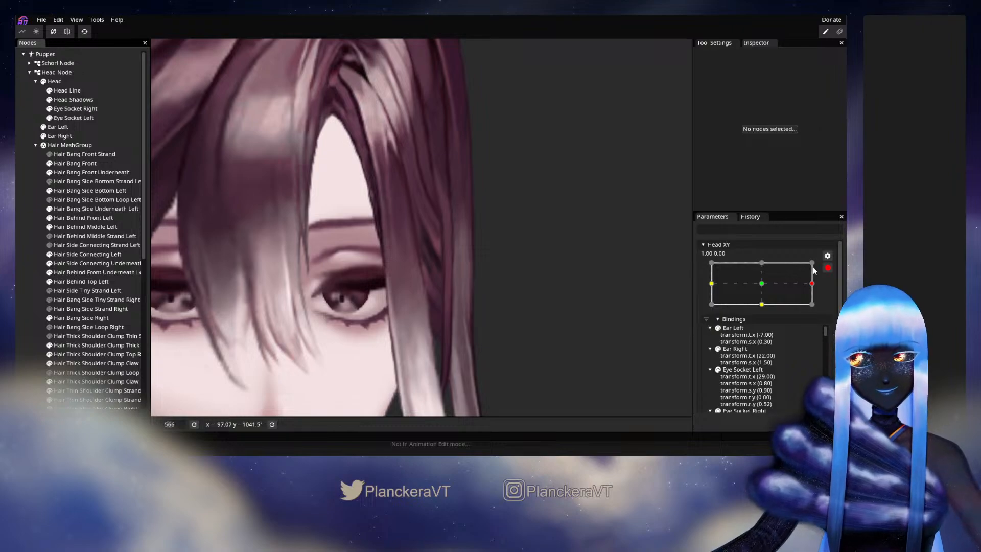
{"action": "left_click", "coordinate": [827, 269]}
{"action": "mouse_move", "coordinate": [818, 308]}
{"action": "left_mouse_down"}
{"action": "mouse_move", "coordinate": [765, 308]}
{"action": "mouse_move", "coordinate": [819, 309]}
{"action": "left_mouse_up"}
{"action": "left_click", "coordinate": [833, 292]}
{"action": "scroll", "coordinate": [452, 308], "scroll_direction": "up", "scroll_amount": 2}
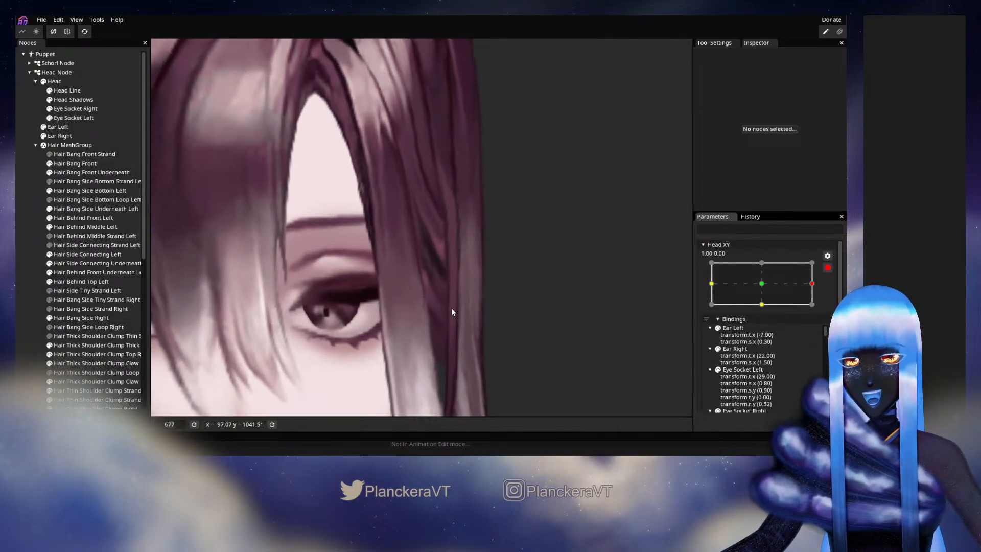
Move individual vertices of Hair Side Connecting Left along the dark strand gap beside the eye slightly down and outward.
{"action": "left_click", "coordinate": [82, 254]}
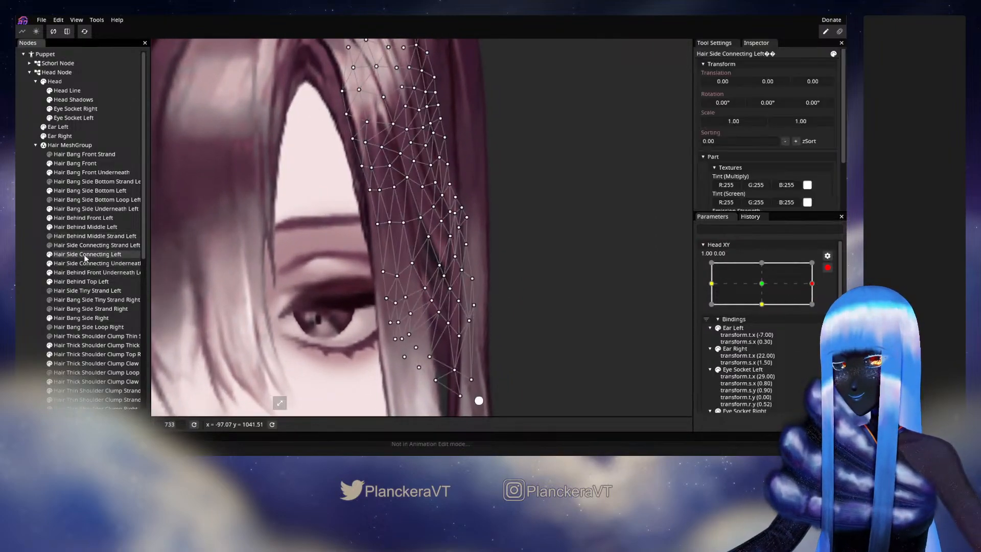
{"action": "scroll", "coordinate": [465, 320], "scroll_direction": "up", "scroll_amount": 1}
{"action": "scroll", "coordinate": [465, 320], "scroll_direction": "up", "scroll_amount": 1}
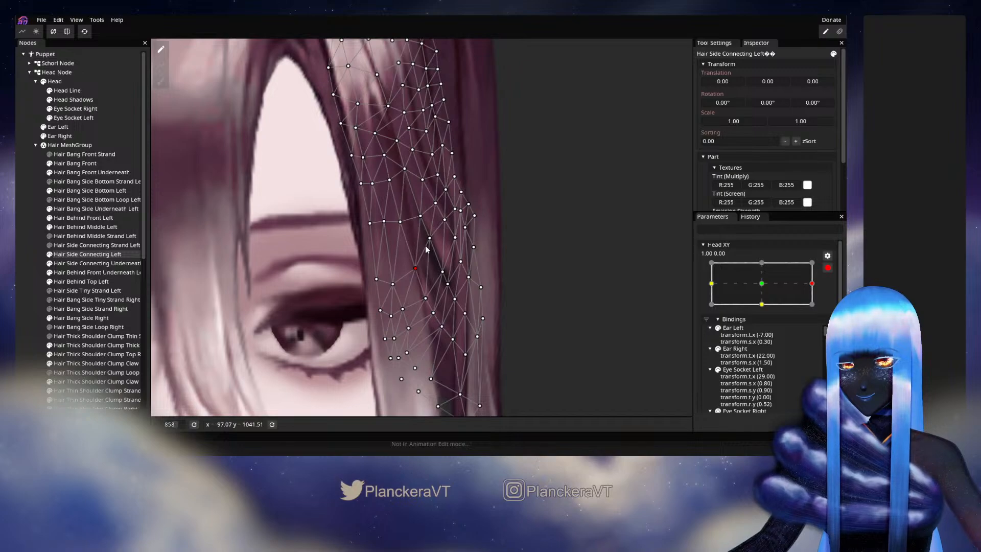
{"action": "left_click_drag", "start_coordinate": [437, 244], "coordinate": [437, 248]}
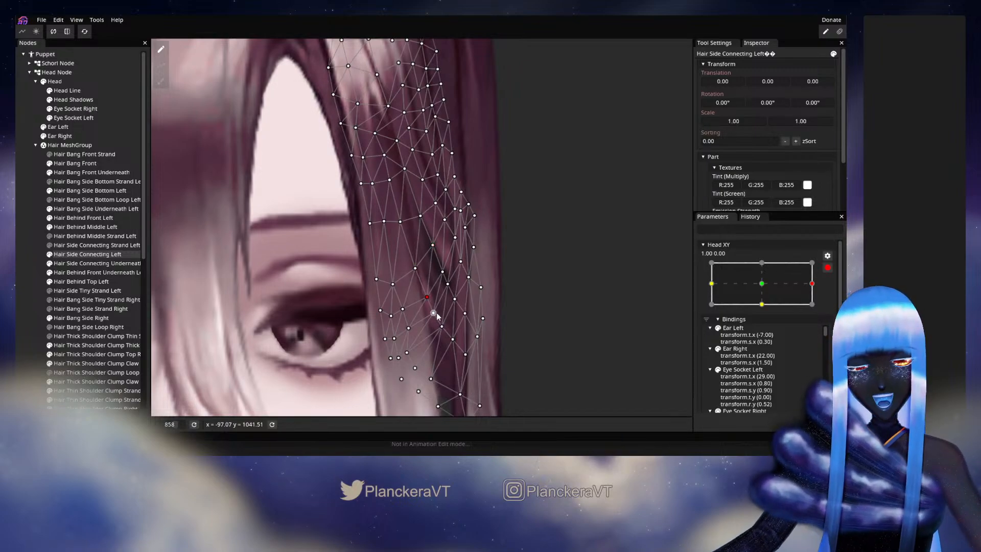
{"action": "left_click_drag", "start_coordinate": [448, 285], "coordinate": [468, 318]}
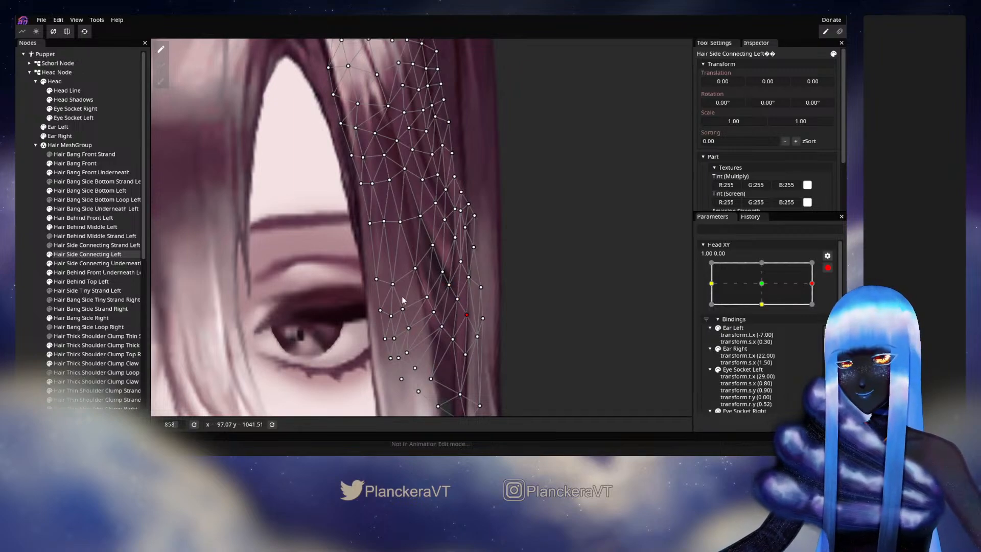
{"action": "left_click_drag", "start_coordinate": [404, 309], "coordinate": [411, 305]}
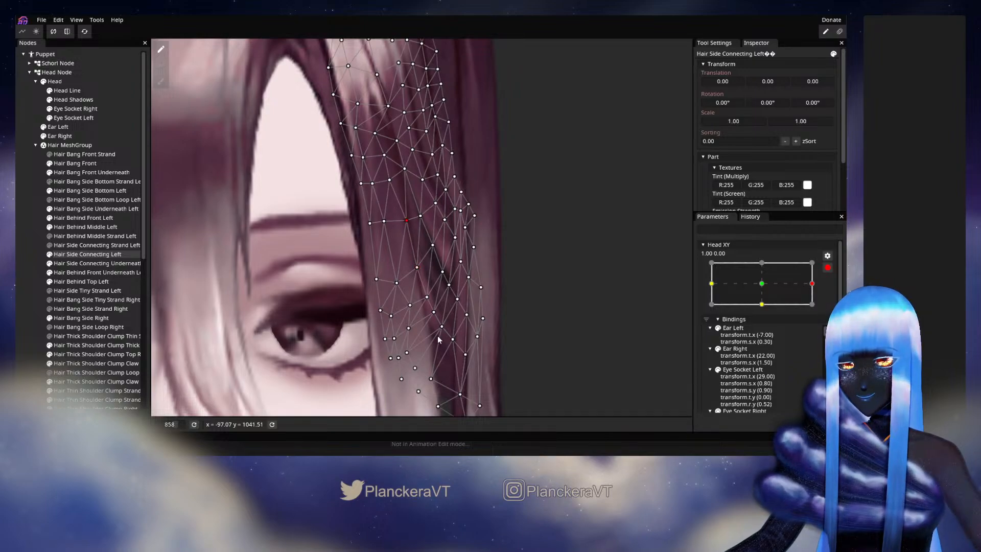
Brush the lower face-side vertices of Hair Side Connecting Left outward with the Circle Brush, and test the downward Head XY movement.
{"action": "left_click", "coordinate": [161, 81]}
{"action": "left_click_drag", "start_coordinate": [397, 306], "coordinate": [412, 299]}
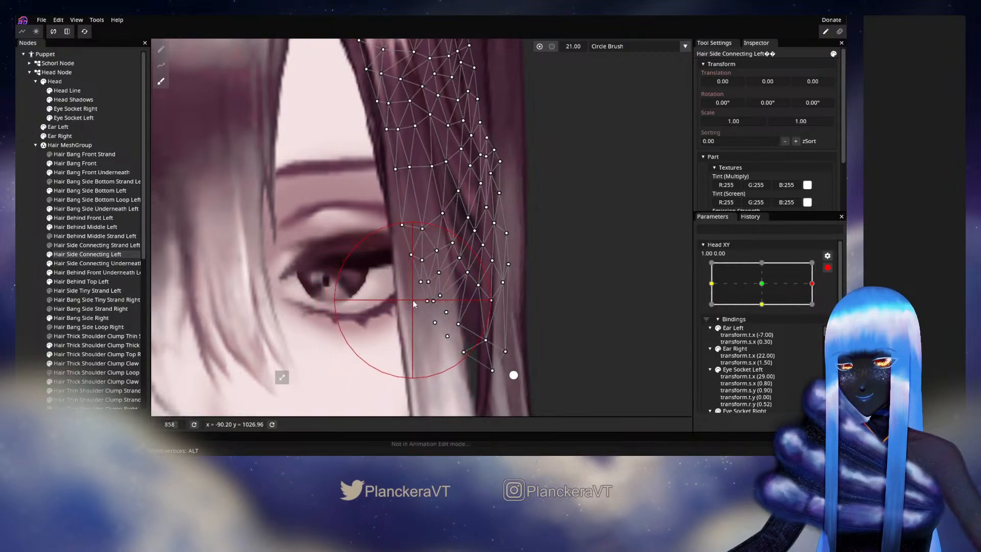
{"action": "left_click", "coordinate": [161, 50]}
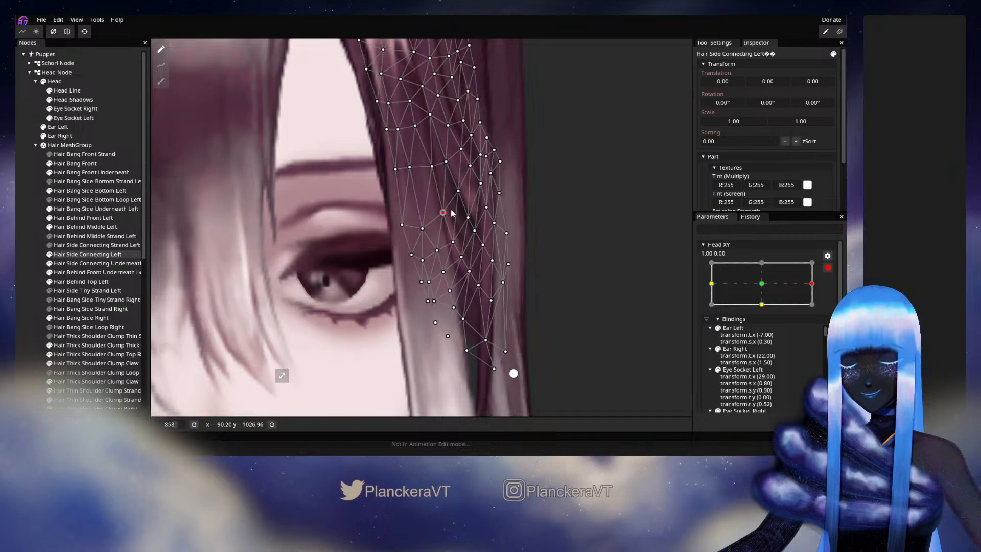
{"action": "left_click_drag", "start_coordinate": [458, 193], "coordinate": [446, 276]}
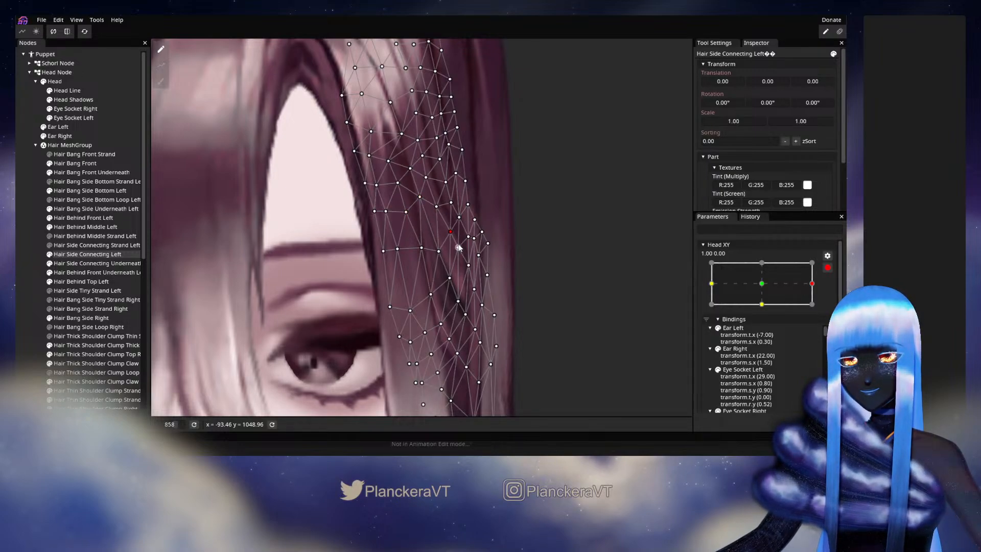
{"action": "left_click", "coordinate": [23, 233]}
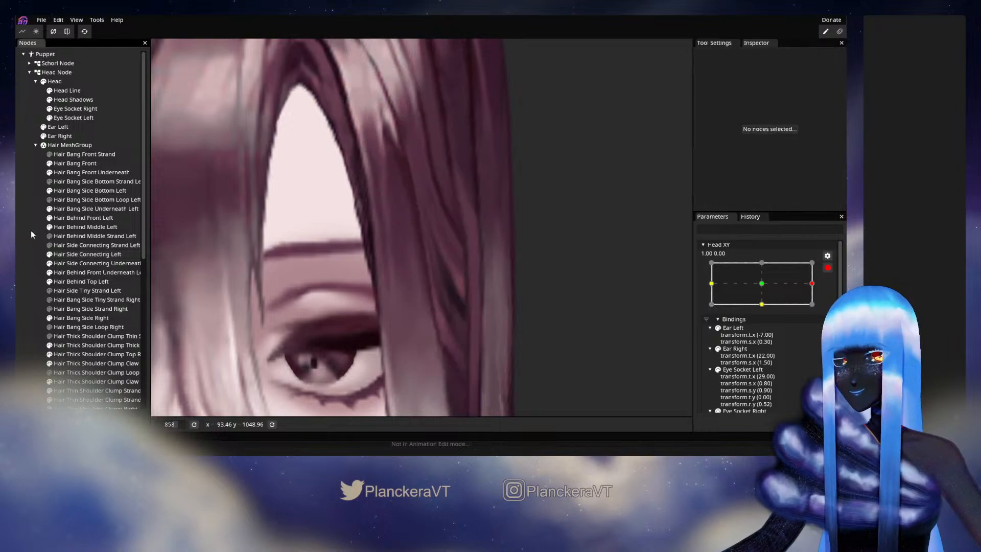
{"action": "scroll", "coordinate": [492, 305], "scroll_direction": "down", "scroll_amount": 3}
{"action": "scroll", "coordinate": [521, 305], "scroll_direction": "down", "scroll_amount": 2}
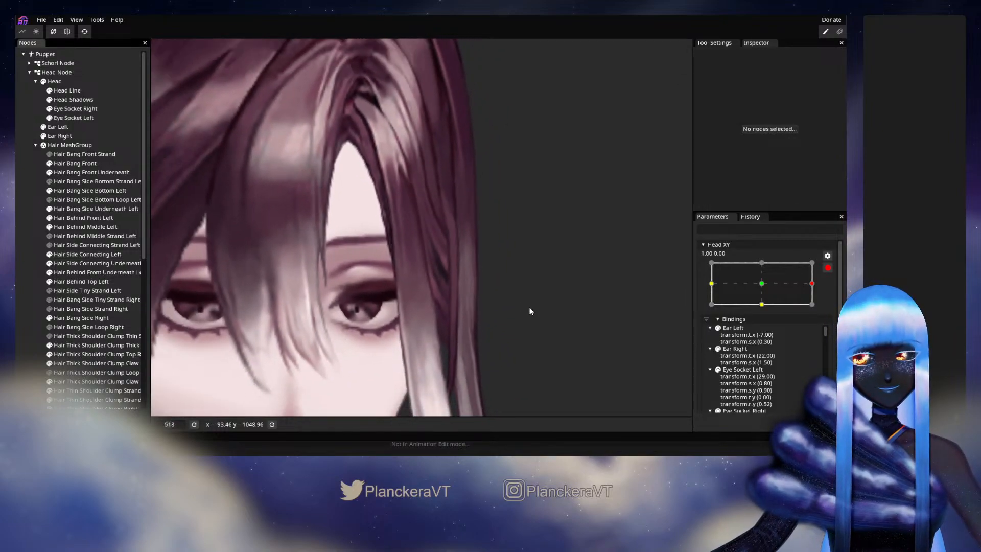
{"action": "scroll", "coordinate": [840, 284], "scroll_direction": "up", "scroll_amount": 3}
{"action": "mouse_move", "coordinate": [818, 309]}
{"action": "left_mouse_down"}
{"action": "mouse_move", "coordinate": [762, 313]}
{"action": "mouse_move", "coordinate": [818, 312]}
{"action": "mouse_move", "coordinate": [784, 315]}
{"action": "mouse_move", "coordinate": [818, 323]}
{"action": "left_mouse_up"}
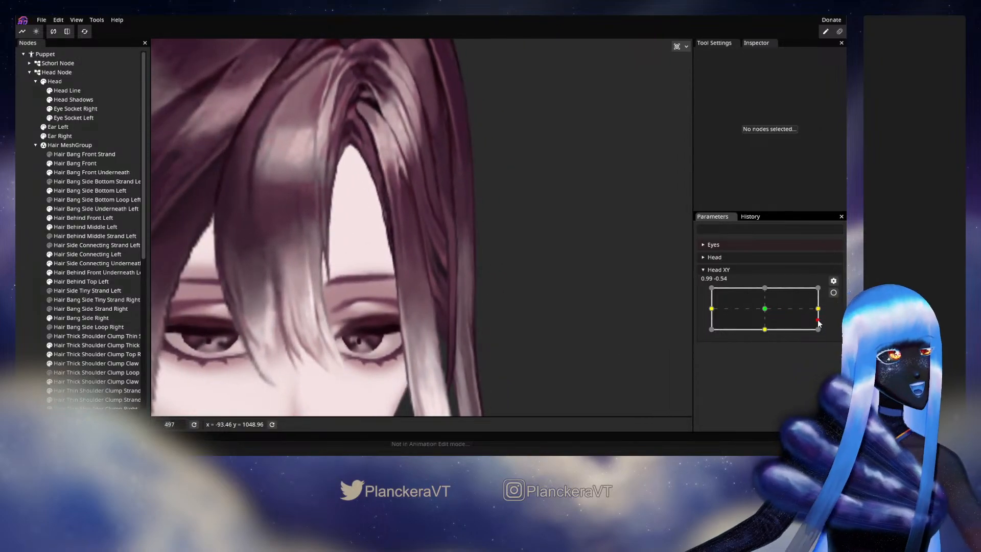
{"action": "mouse_move", "coordinate": [818, 323]}
{"action": "left_mouse_down"}
{"action": "mouse_move", "coordinate": [766, 317]}
{"action": "mouse_move", "coordinate": [818, 309]}
{"action": "left_mouse_up"}
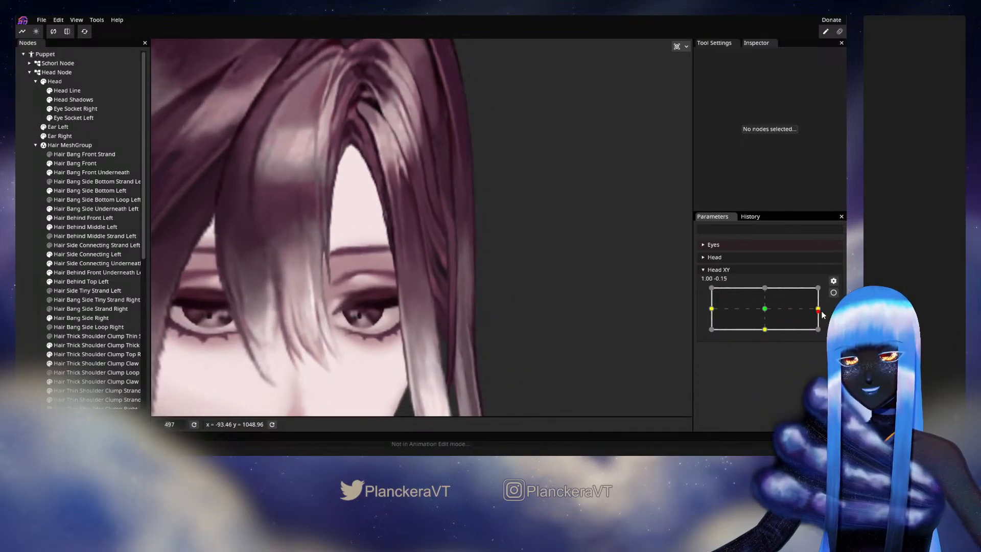
Adjust individual outer vertices of Hair Side Connecting Left above eye level at Head XY 1.00, 0.00, and preview the downward turn.
{"action": "left_click", "coordinate": [833, 293]}
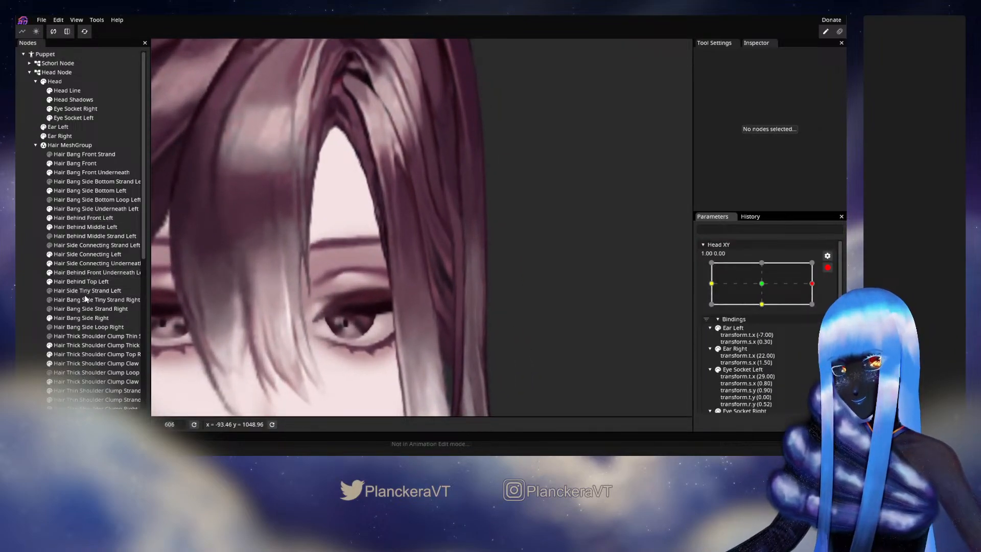
{"action": "left_click", "coordinate": [84, 254]}
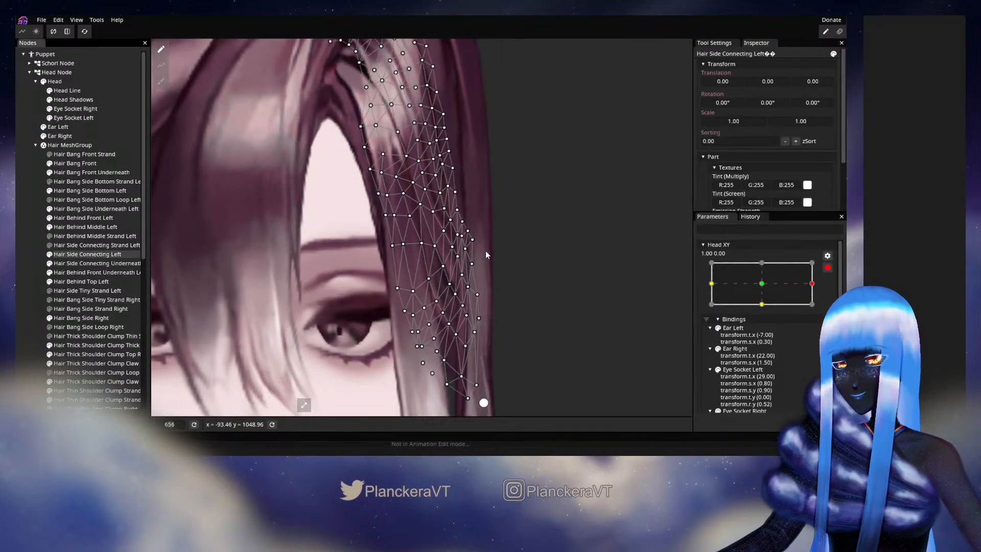
{"action": "scroll", "coordinate": [486, 251], "scroll_direction": "up", "scroll_amount": 3}
{"action": "scroll", "coordinate": [492, 282], "scroll_direction": "up", "scroll_amount": 2}
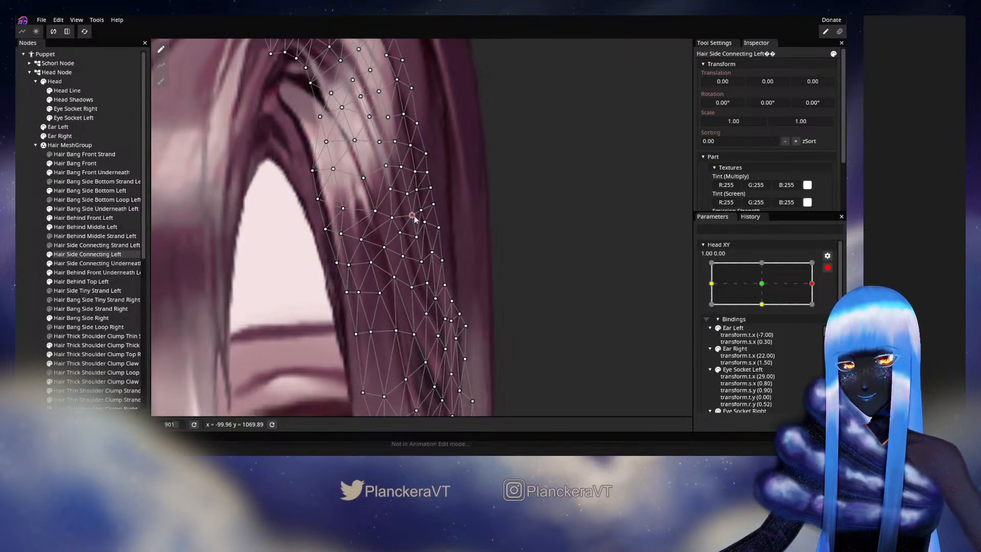
{"action": "left_click", "coordinate": [390, 190]}
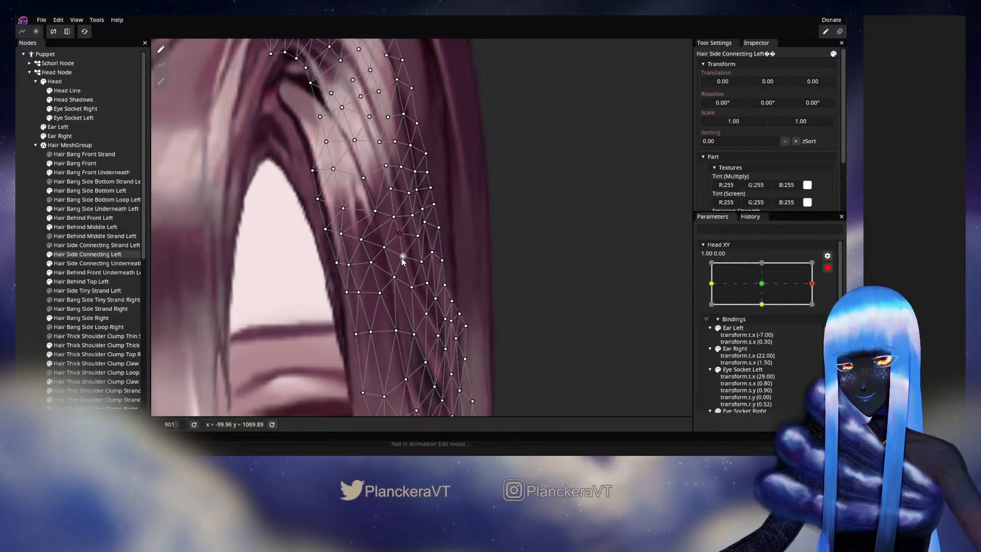
{"action": "left_click", "coordinate": [412, 288]}
{"action": "left_click", "coordinate": [429, 284]}
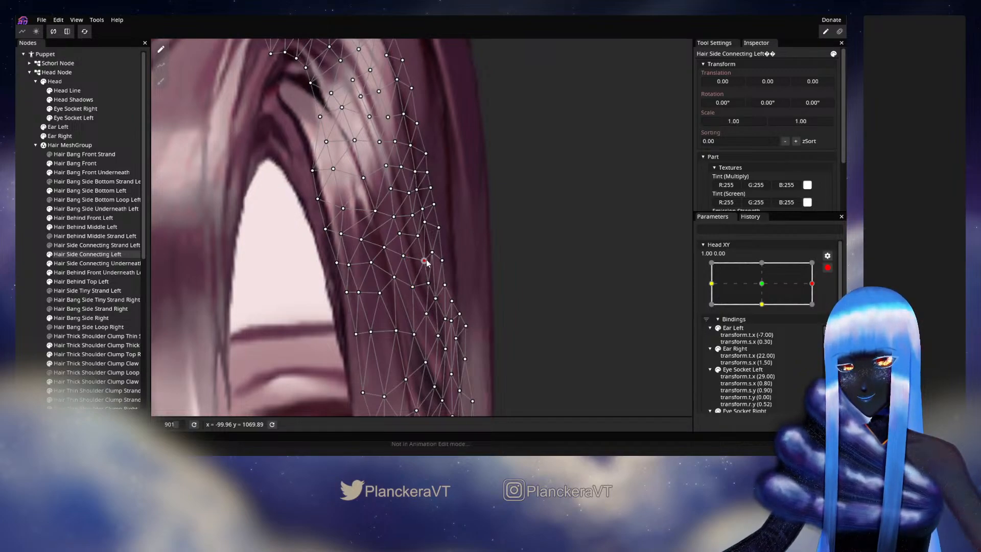
{"action": "left_click_drag", "start_coordinate": [426, 261], "coordinate": [427, 260]}
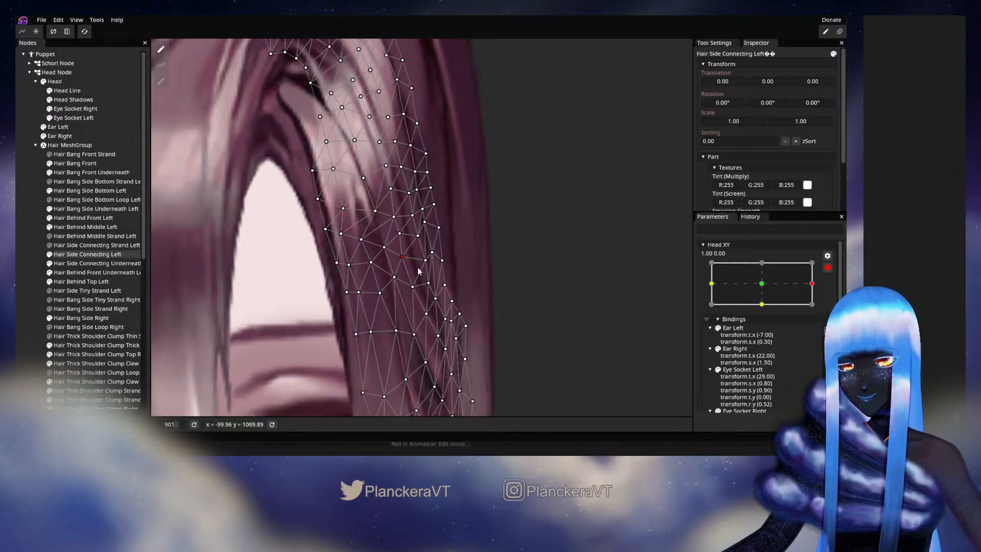
{"action": "left_click", "coordinate": [20, 238]}
{"action": "scroll", "coordinate": [520, 293], "scroll_direction": "down", "scroll_amount": 3}
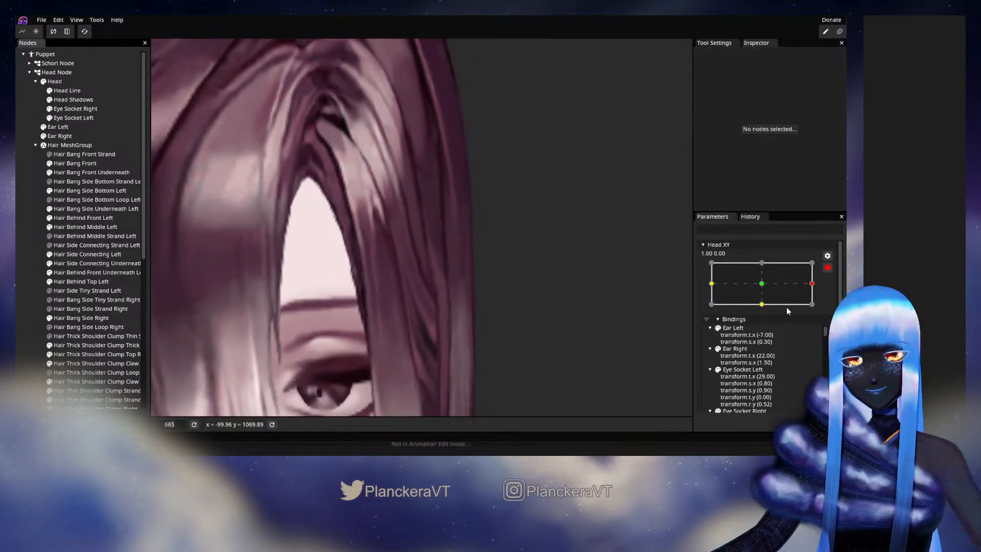
{"action": "left_click", "coordinate": [828, 267]}
{"action": "mouse_move", "coordinate": [818, 309]}
{"action": "left_mouse_down"}
{"action": "mouse_move", "coordinate": [766, 315]}
{"action": "mouse_move", "coordinate": [820, 325]}
{"action": "left_mouse_up"}
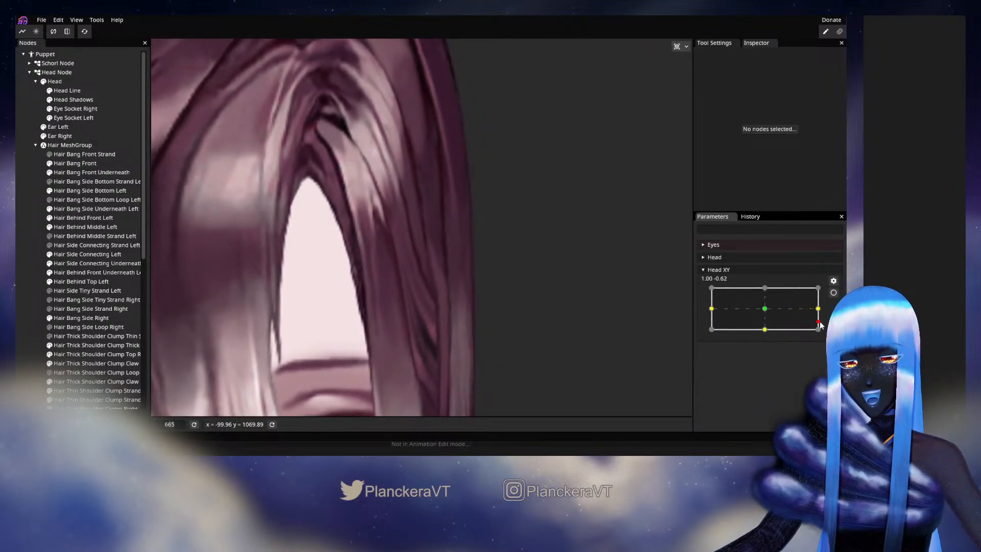
Reshape the outer edge of Hair Side Connecting Left at Head XY 1.00, -1.00 with a size 33 Circle Brush.
{"action": "left_click", "coordinate": [833, 292]}
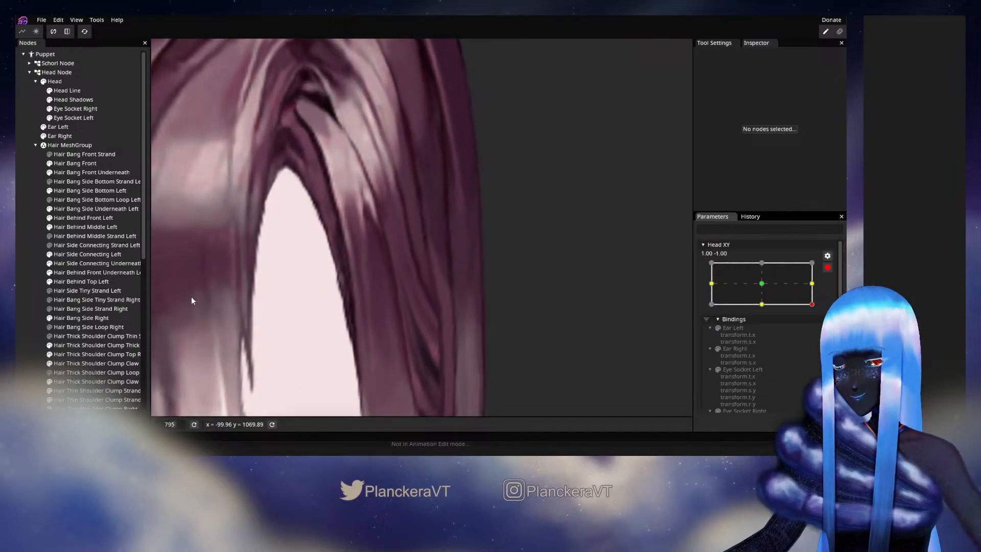
{"action": "left_click", "coordinate": [77, 254]}
{"action": "scroll", "coordinate": [442, 328], "scroll_direction": "up", "scroll_amount": 2}
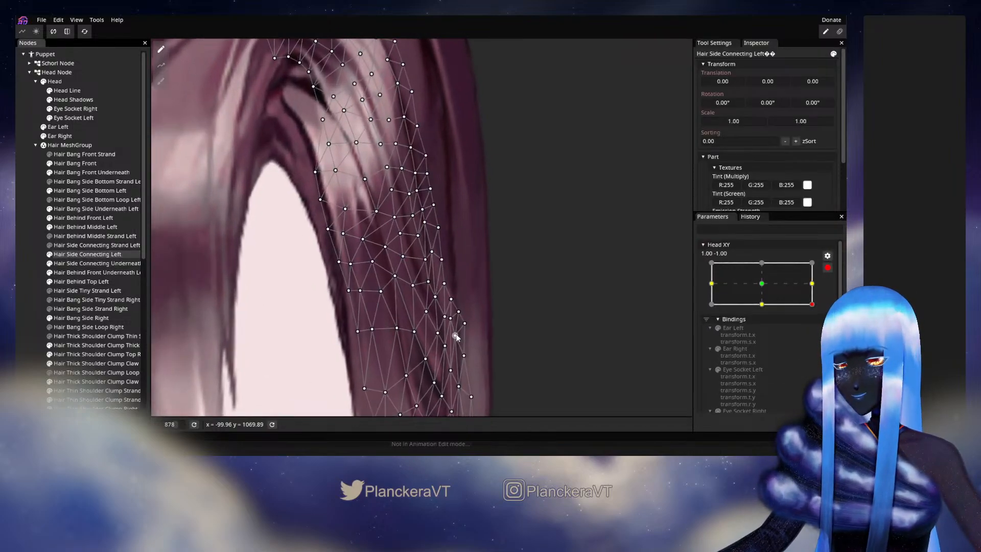
{"action": "left_click_drag", "start_coordinate": [430, 292], "coordinate": [432, 290]}
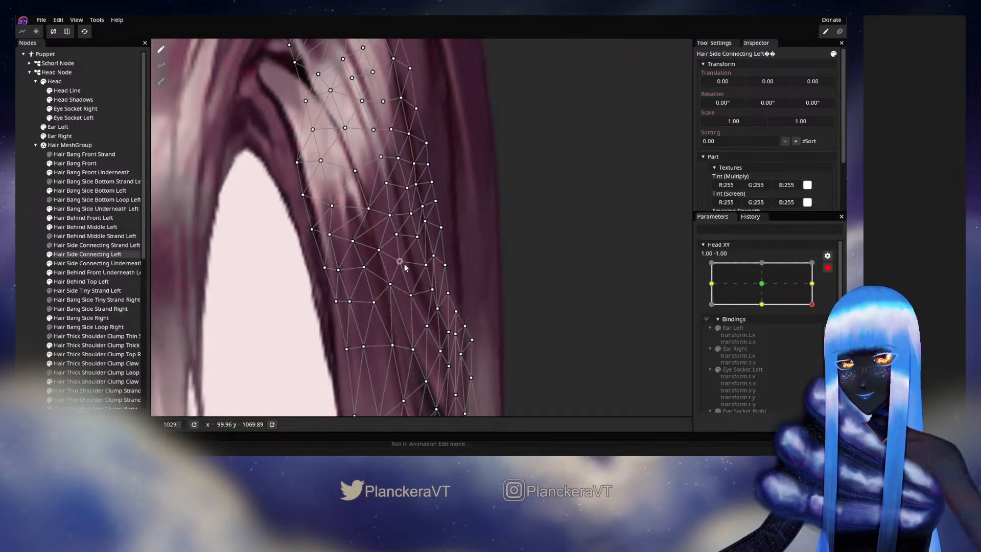
{"action": "left_click", "coordinate": [161, 82]}
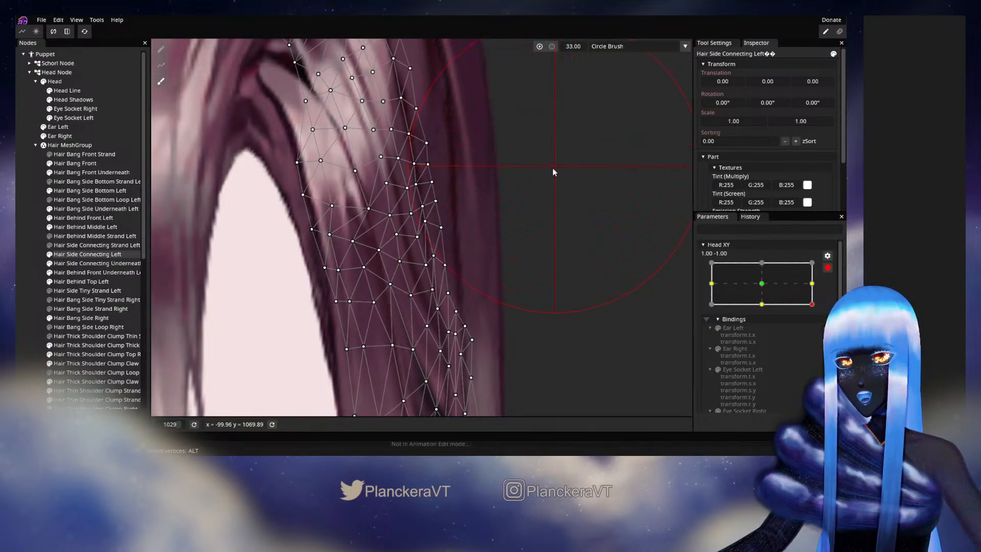
{"action": "left_click_drag", "start_coordinate": [541, 193], "coordinate": [533, 227]}
{"action": "left_click_drag", "start_coordinate": [536, 272], "coordinate": [543, 270]}
{"action": "left_click", "coordinate": [31, 256]}
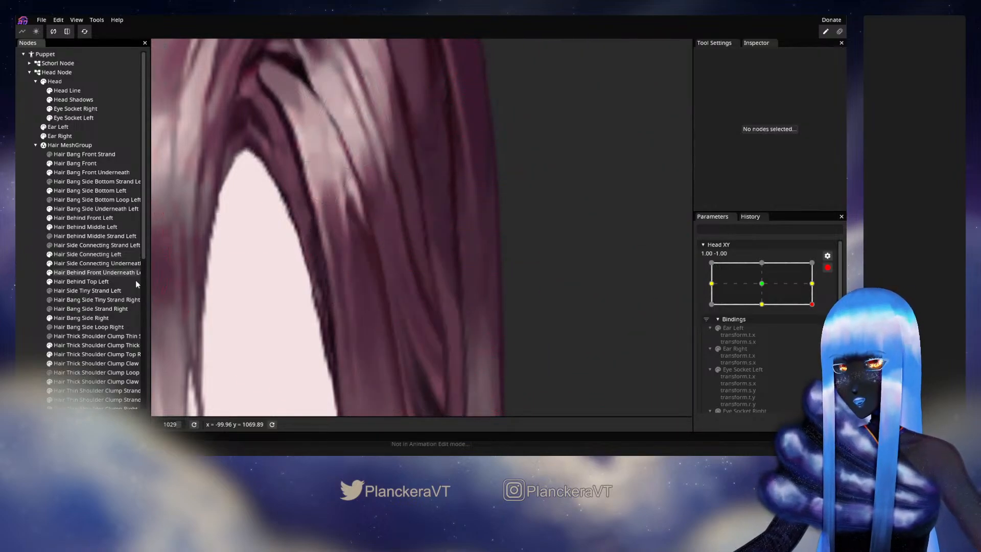
Copy the Hair Side Connecting Left deform binding from Head XY 1.00, -1.00 and paste it at 1.00, 0.00.
{"action": "scroll", "coordinate": [605, 309], "scroll_direction": "down", "scroll_amount": 1}
{"action": "scroll", "coordinate": [605, 313], "scroll_direction": "down", "scroll_amount": 5}
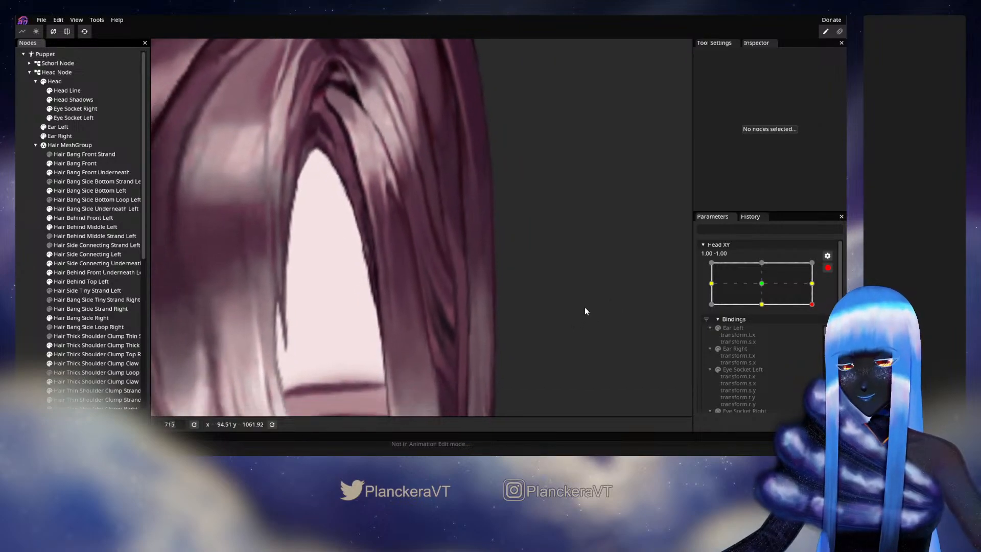
{"action": "scroll", "coordinate": [792, 362], "scroll_direction": "down", "scroll_amount": 5}
{"action": "scroll", "coordinate": [790, 359], "scroll_direction": "down", "scroll_amount": 5}
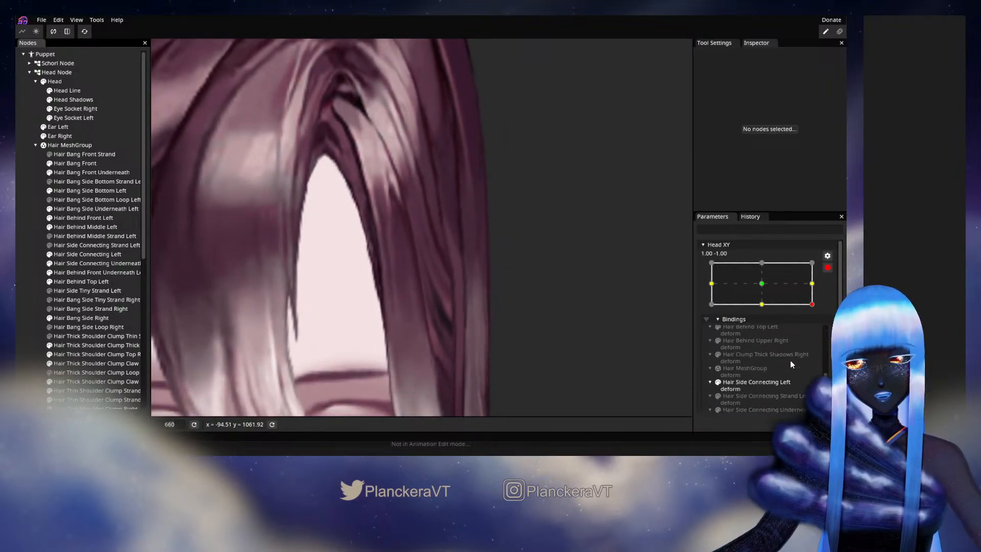
{"action": "right_click", "coordinate": [767, 357]}
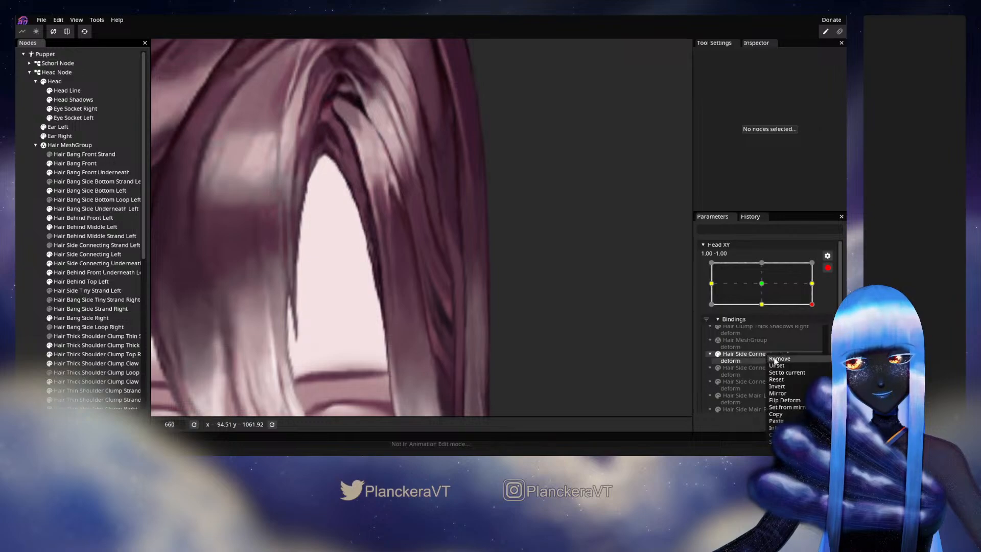
{"action": "left_click", "coordinate": [777, 415]}
{"action": "left_click", "coordinate": [813, 284]}
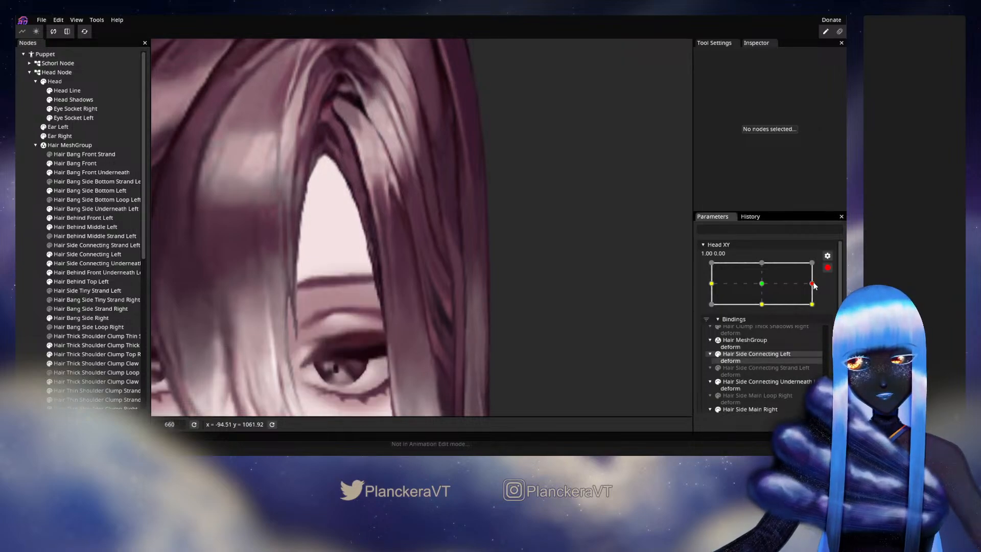
{"action": "right_click", "coordinate": [743, 361]}
{"action": "left_click", "coordinate": [769, 422]}
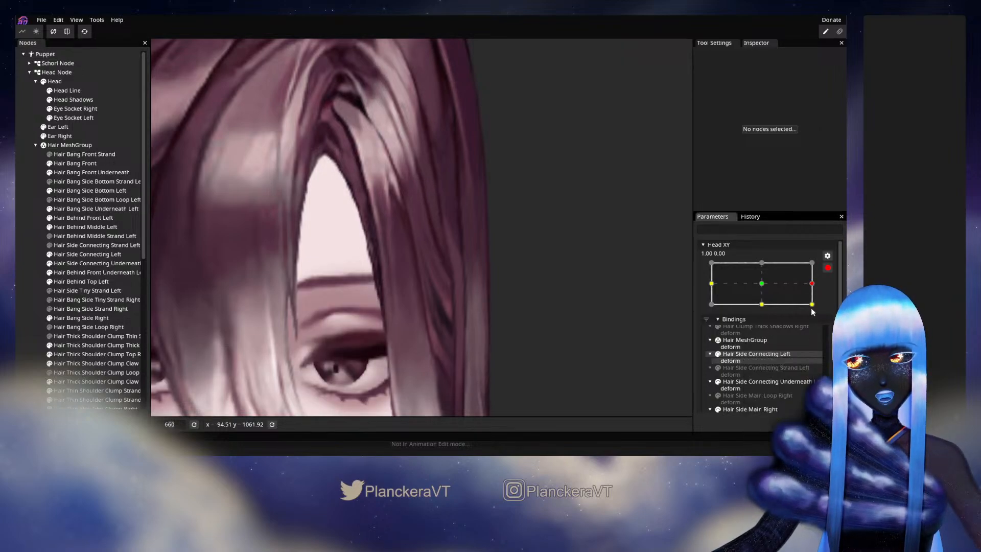
Unset the deform bindings at the Head XY keypoint 1.00, -1.00.
{"action": "left_click", "coordinate": [812, 305]}
{"action": "right_click", "coordinate": [811, 306]}
{"action": "left_click", "coordinate": [816, 311]}
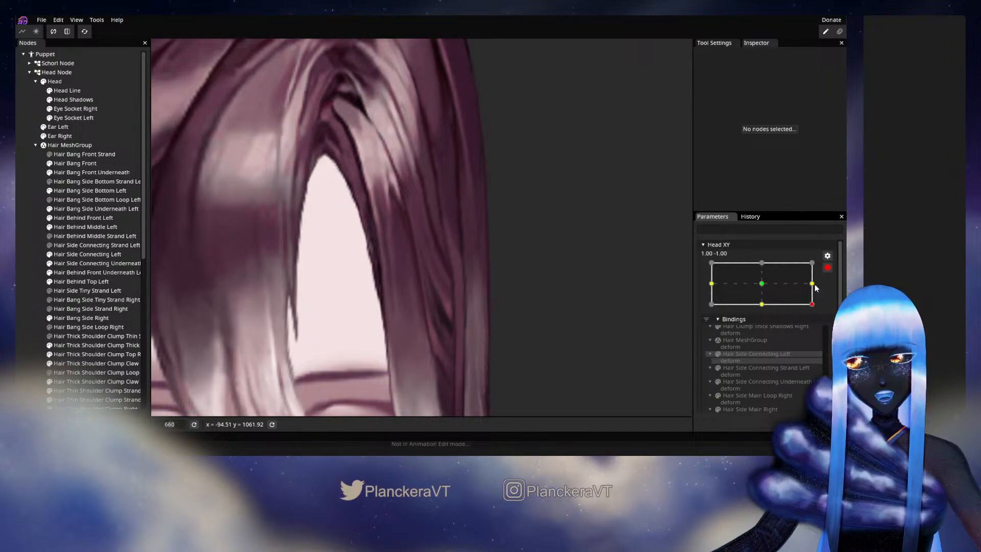
Preview small Head XY movements around 1.00, 0.00 and compare that pose with the neutral 0.00, 0.00 pose.
{"action": "left_click", "coordinate": [812, 284]}
{"action": "left_click", "coordinate": [828, 268]}
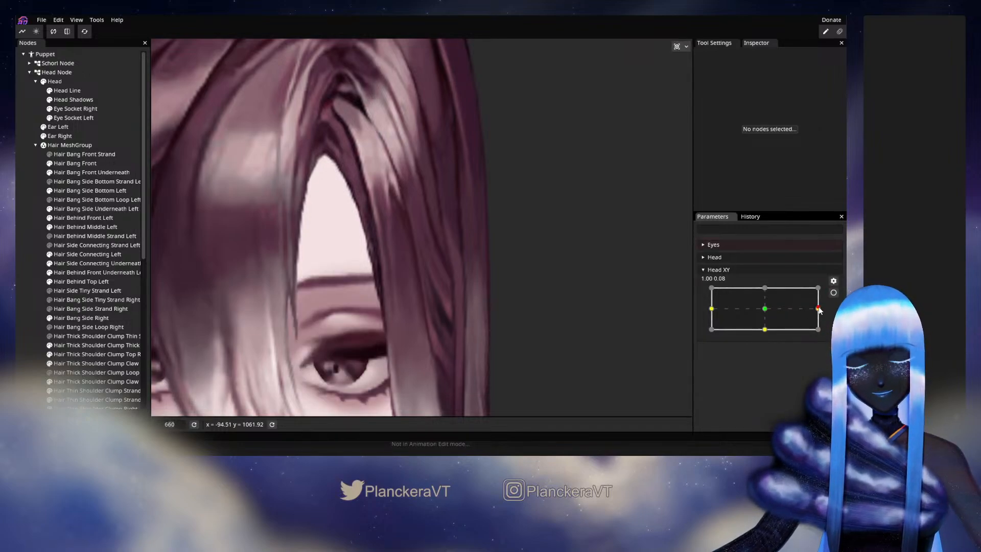
{"action": "left_click", "coordinate": [808, 308]}
{"action": "mouse_move", "coordinate": [808, 309]}
{"action": "left_mouse_down"}
{"action": "mouse_move", "coordinate": [762, 312]}
{"action": "mouse_move", "coordinate": [817, 307]}
{"action": "mouse_move", "coordinate": [765, 309]}
{"action": "mouse_move", "coordinate": [820, 316]}
{"action": "mouse_move", "coordinate": [761, 319]}
{"action": "mouse_move", "coordinate": [766, 309]}
{"action": "mouse_move", "coordinate": [816, 311]}
{"action": "left_mouse_up"}
{"action": "left_click", "coordinate": [831, 294]}
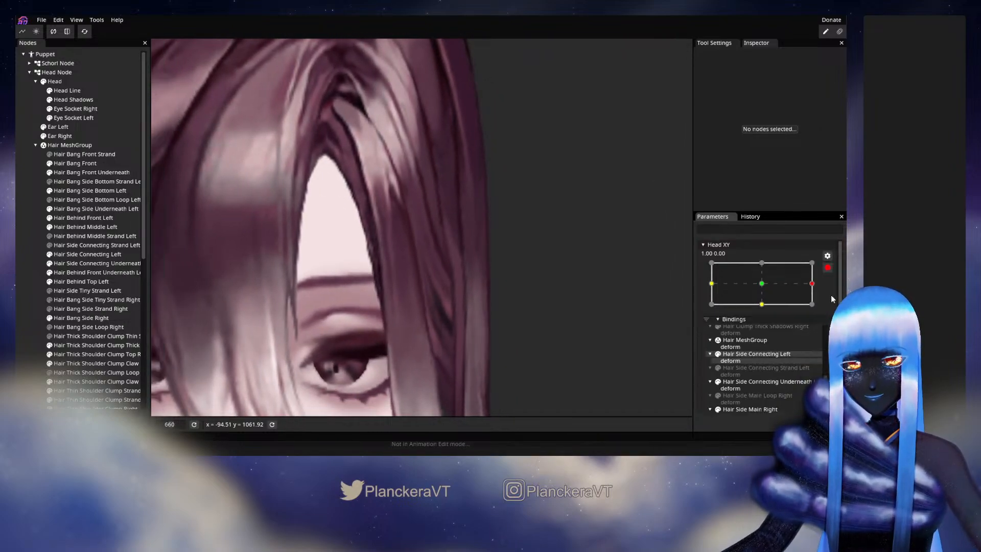
{"action": "left_click", "coordinate": [763, 284]}
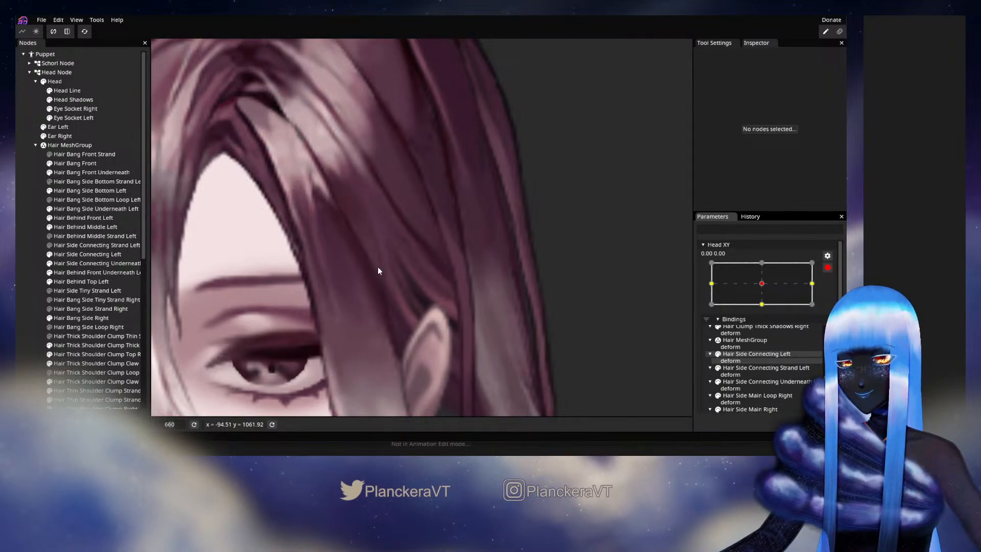
{"action": "left_click", "coordinate": [812, 286]}
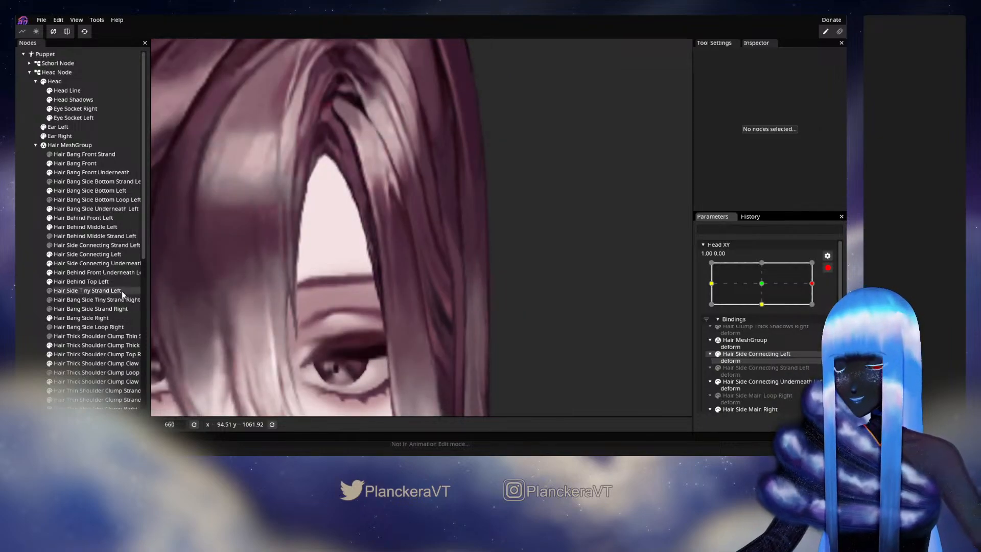
Hide Hair Bang Side Bottom Left to expose the Hair Side Connecting Left strand underneath at Head XY 1.00, 0.00.
{"action": "left_click", "coordinate": [78, 258]}
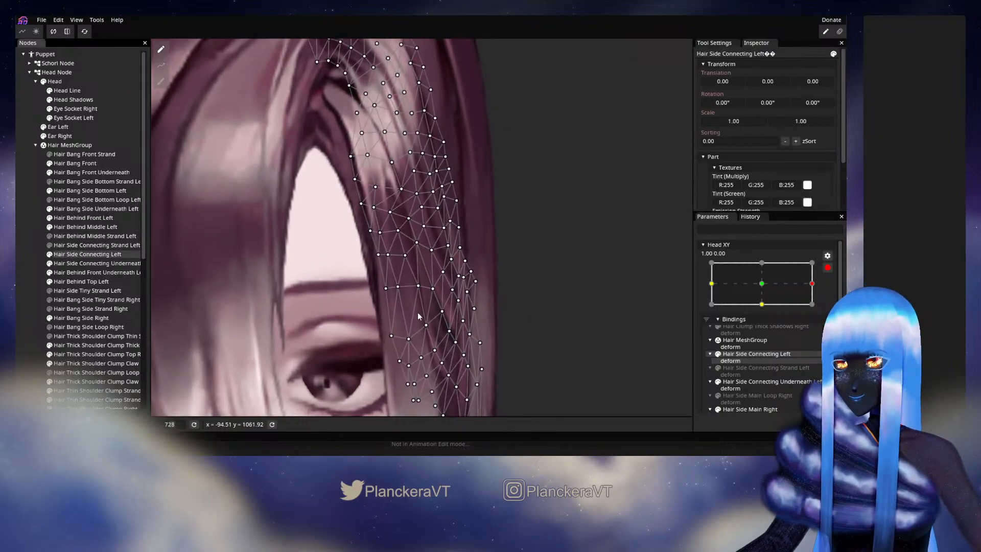
{"action": "scroll", "coordinate": [412, 306], "scroll_direction": "up", "scroll_amount": 3}
{"action": "left_click", "coordinate": [416, 247]}
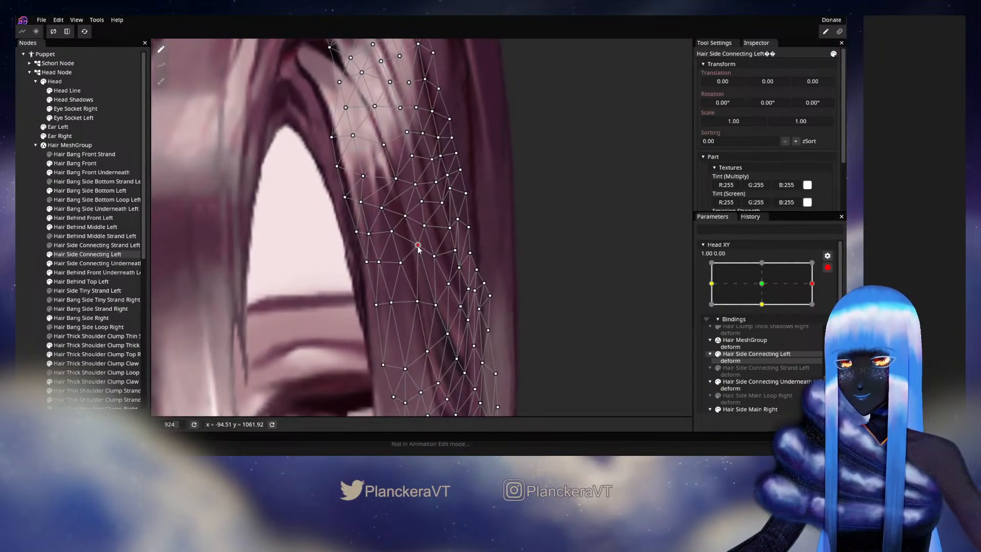
{"action": "left_click", "coordinate": [35, 225]}
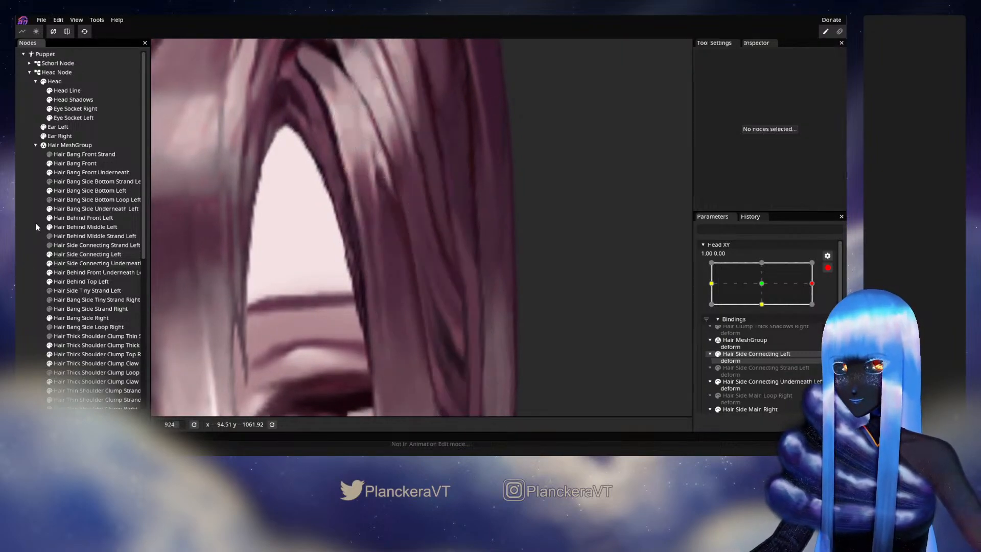
{"action": "left_click", "coordinate": [49, 190]}
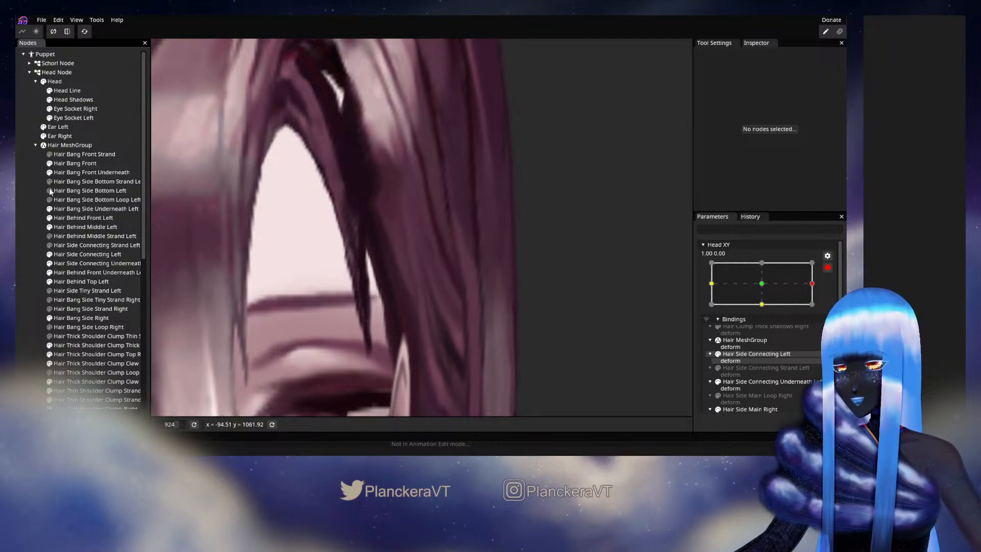
{"action": "left_click", "coordinate": [49, 189]}
{"action": "left_click", "coordinate": [49, 189]}
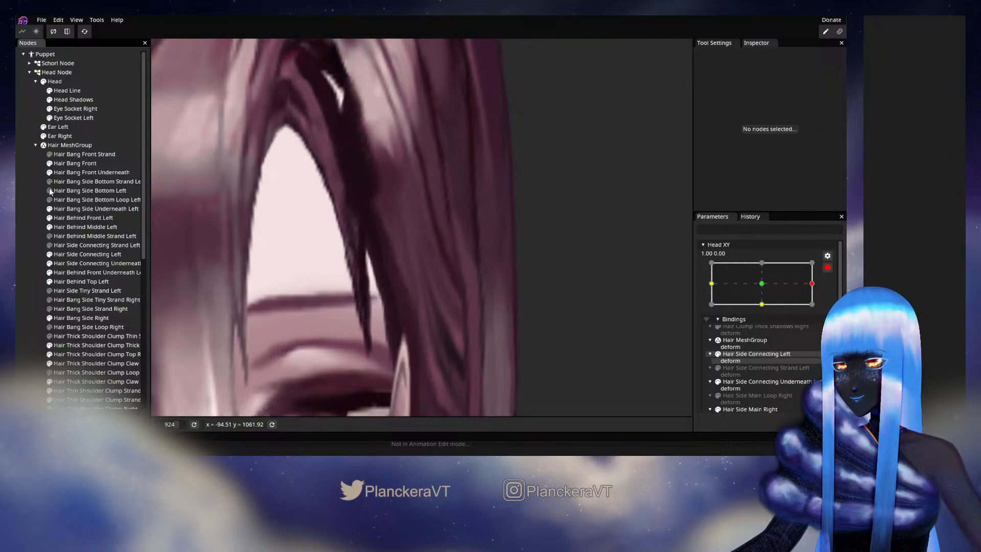
{"action": "left_click", "coordinate": [766, 288]}
{"action": "key", "text": "ctrl+z"}
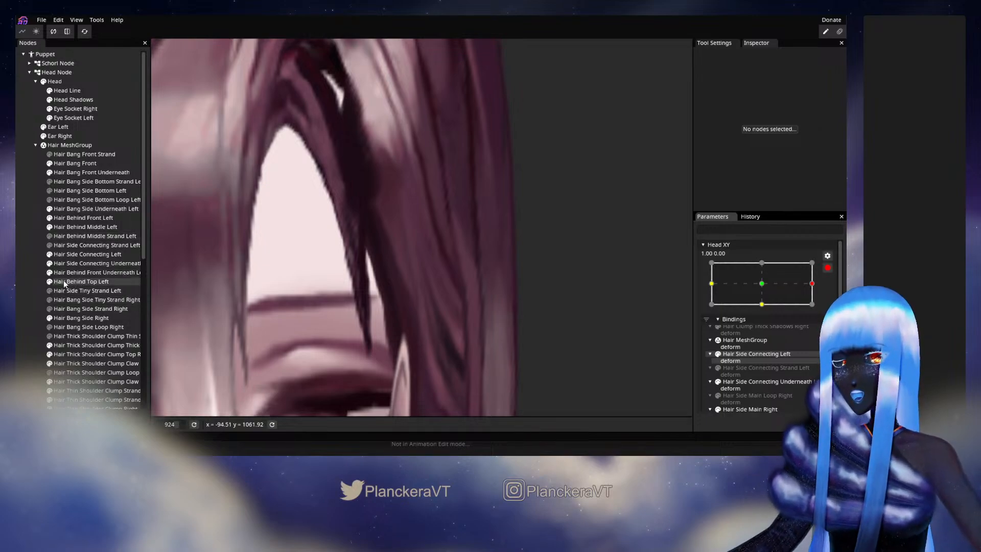
Shift the inner and face-side vertices of Hair Side Connecting Left slightly outward above eye level at Head XY 1.00, 0.00.
{"action": "left_click", "coordinate": [79, 254]}
{"action": "left_click_drag", "start_coordinate": [393, 237], "coordinate": [408, 240]}
{"action": "left_click_drag", "start_coordinate": [382, 208], "coordinate": [398, 204]}
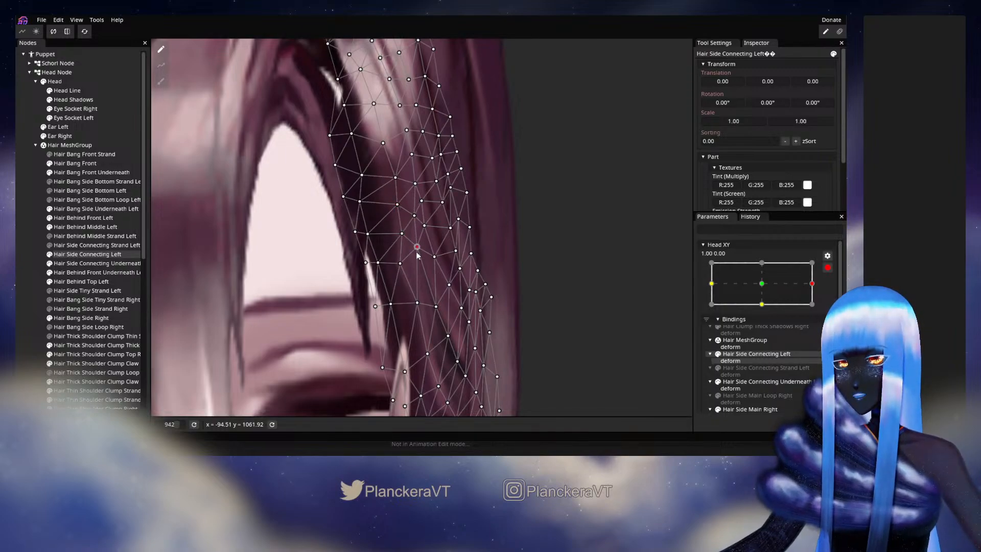
{"action": "left_click_drag", "start_coordinate": [400, 266], "coordinate": [404, 267]}
{"action": "left_click_drag", "start_coordinate": [421, 310], "coordinate": [424, 308]}
{"action": "left_click_drag", "start_coordinate": [407, 265], "coordinate": [412, 260]}
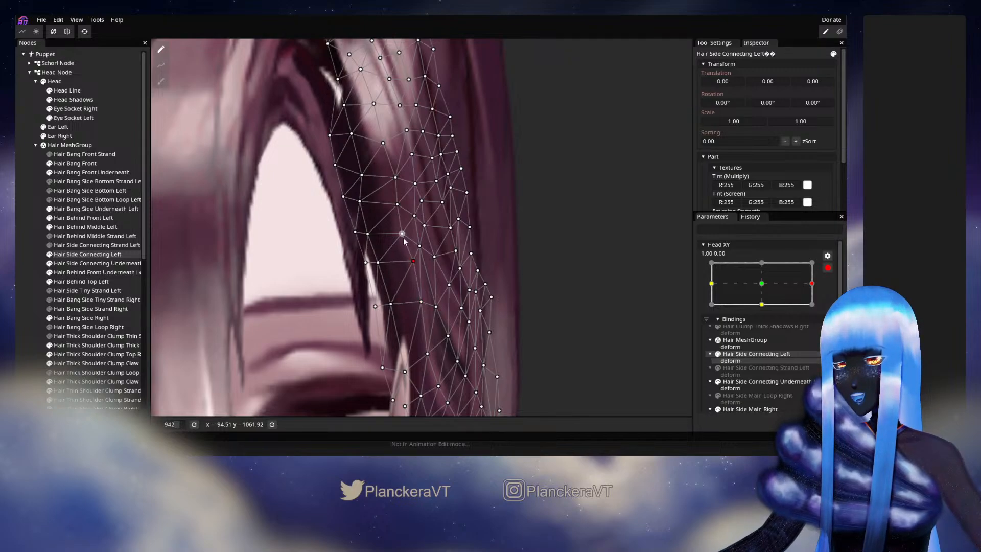
{"action": "left_click_drag", "start_coordinate": [364, 205], "coordinate": [371, 203]}
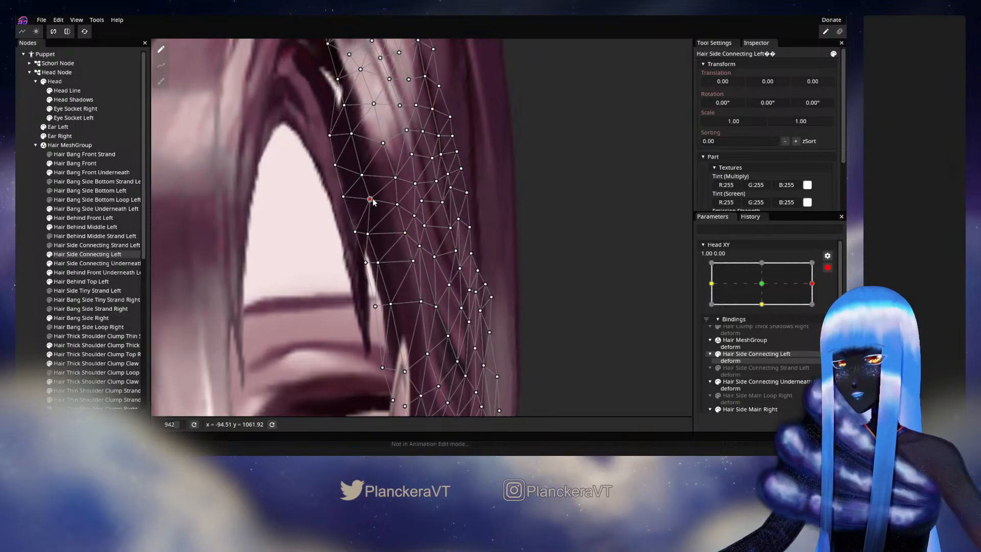
{"action": "left_click_drag", "start_coordinate": [375, 237], "coordinate": [393, 263]}
{"action": "left_click_drag", "start_coordinate": [391, 307], "coordinate": [394, 306]}
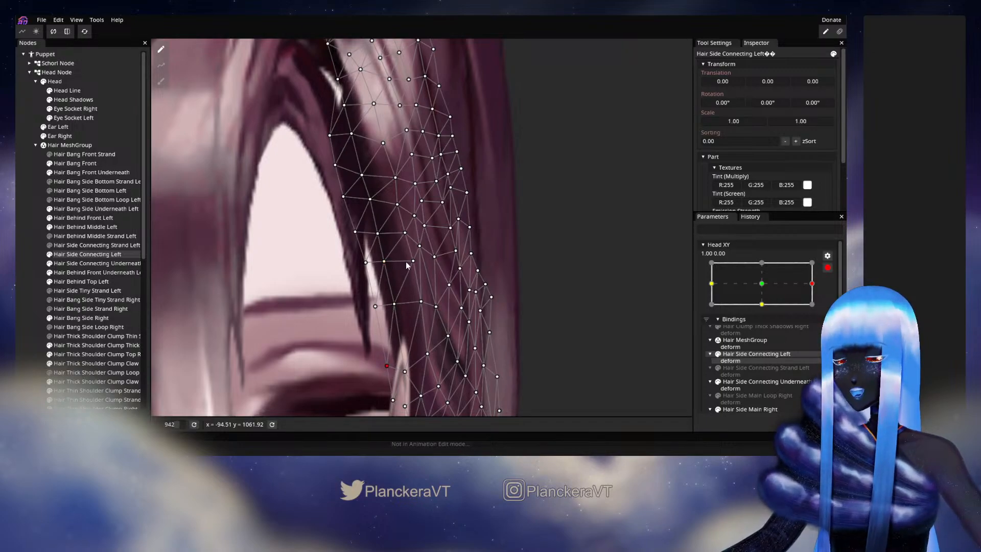
Adjust the interior vertices of Hair Side Connecting Left down to its lower end beside the eye, and save the model.
{"action": "scroll", "coordinate": [408, 266], "scroll_direction": "down", "scroll_amount": 5}
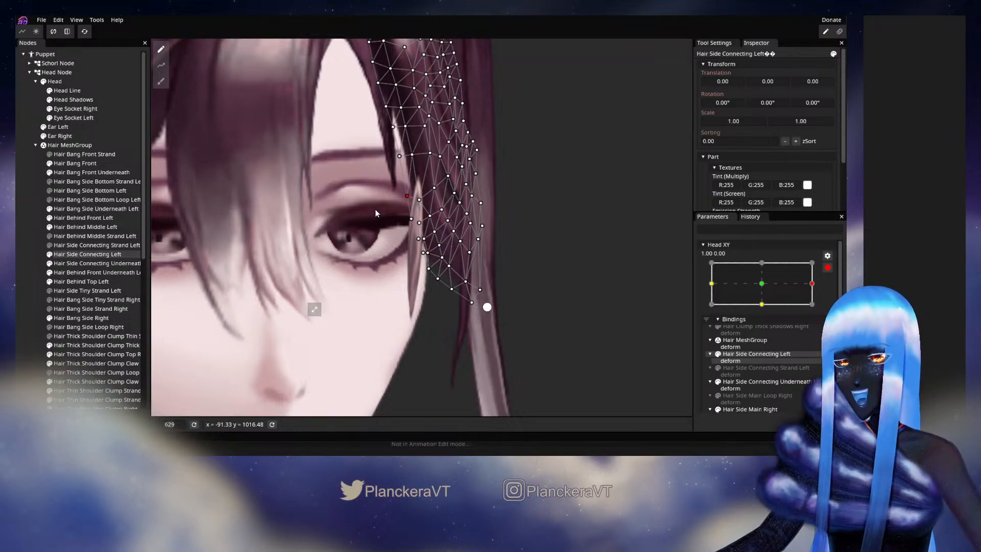
{"action": "left_click_drag", "start_coordinate": [372, 204], "coordinate": [361, 328]}
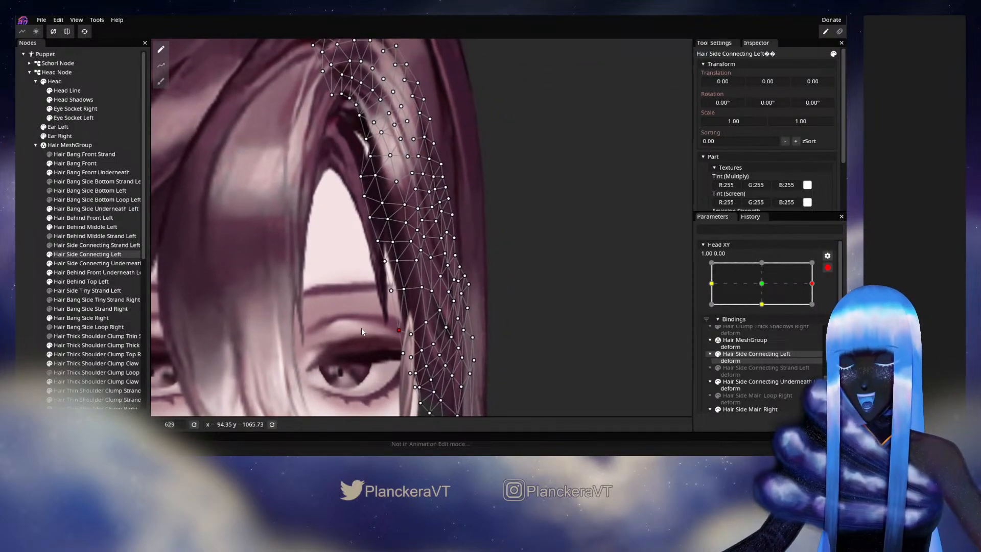
{"action": "scroll", "coordinate": [362, 328], "scroll_direction": "up", "scroll_amount": 3}
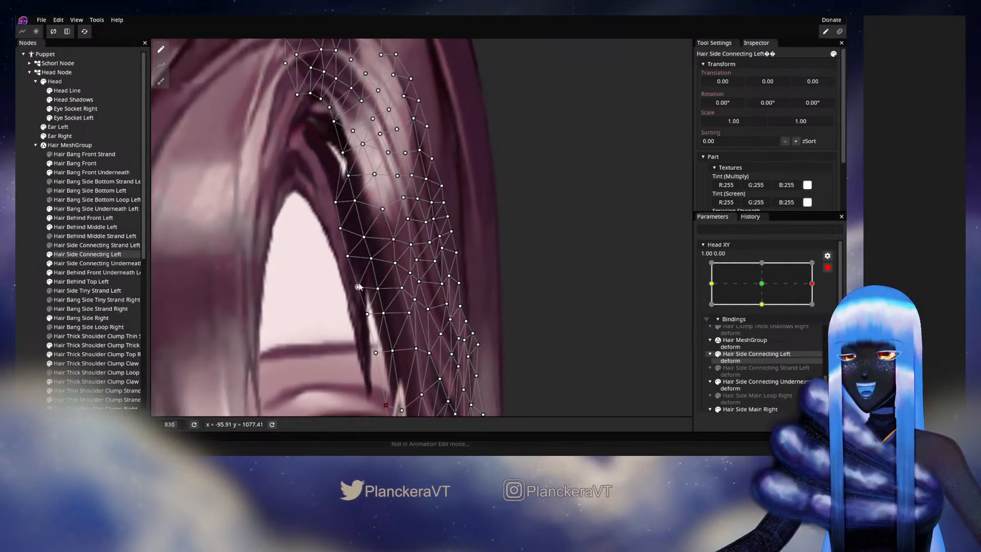
{"action": "scroll", "coordinate": [359, 287], "scroll_direction": "up", "scroll_amount": 2}
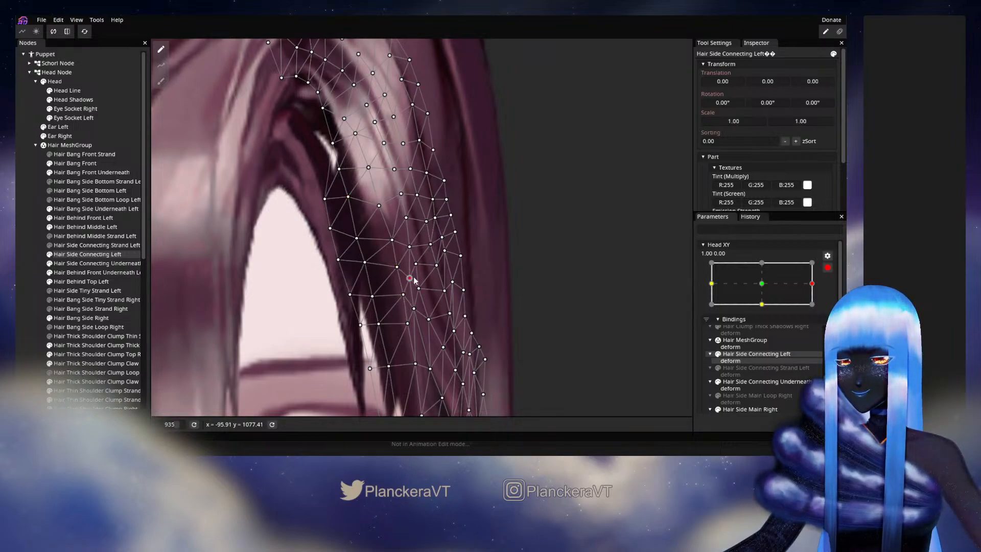
{"action": "left_click_drag", "start_coordinate": [423, 344], "coordinate": [402, 273]}
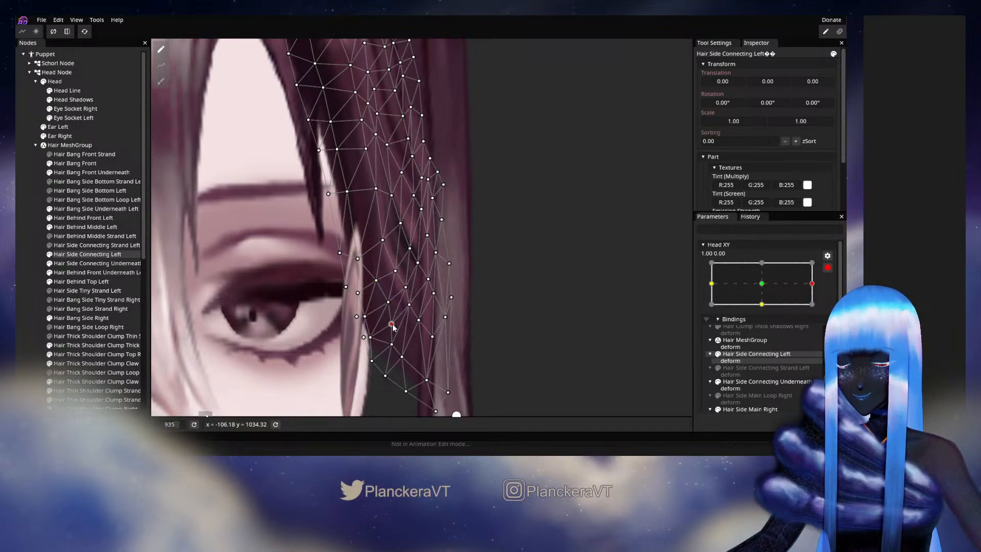
{"action": "left_click_drag", "start_coordinate": [399, 347], "coordinate": [395, 348]}
{"action": "key", "text": "ctrl+s"}
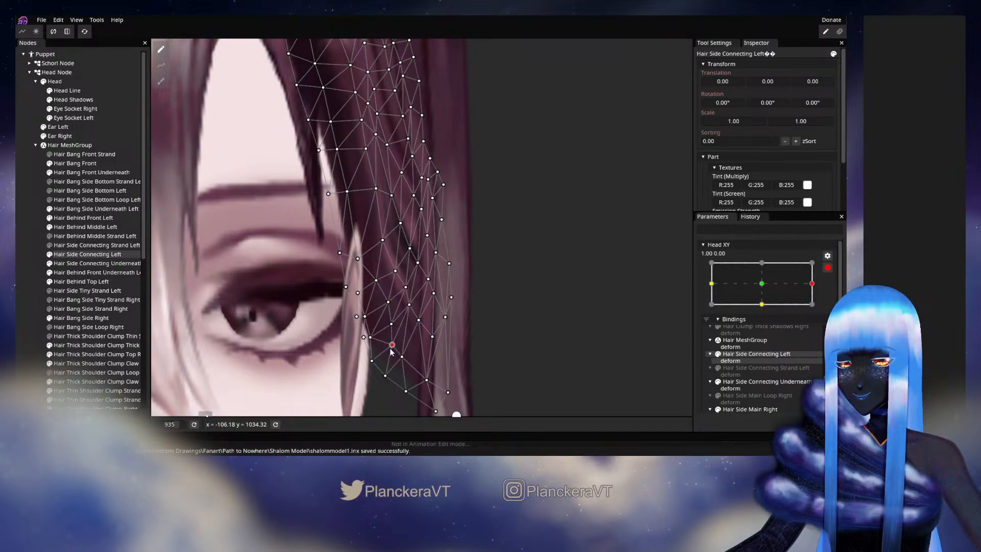
{"action": "left_click_drag", "start_coordinate": [409, 306], "coordinate": [413, 304]}
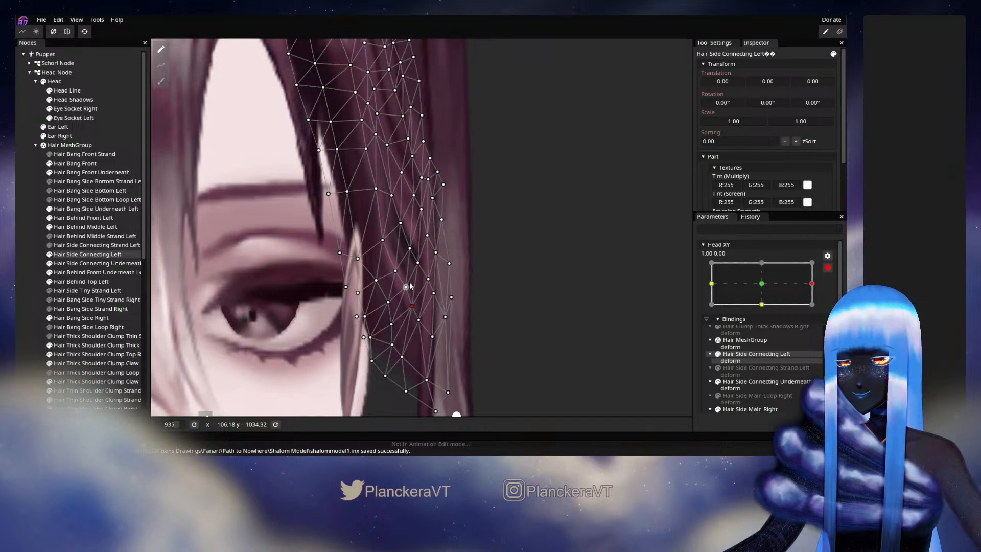
{"action": "left_click_drag", "start_coordinate": [425, 321], "coordinate": [429, 321]}
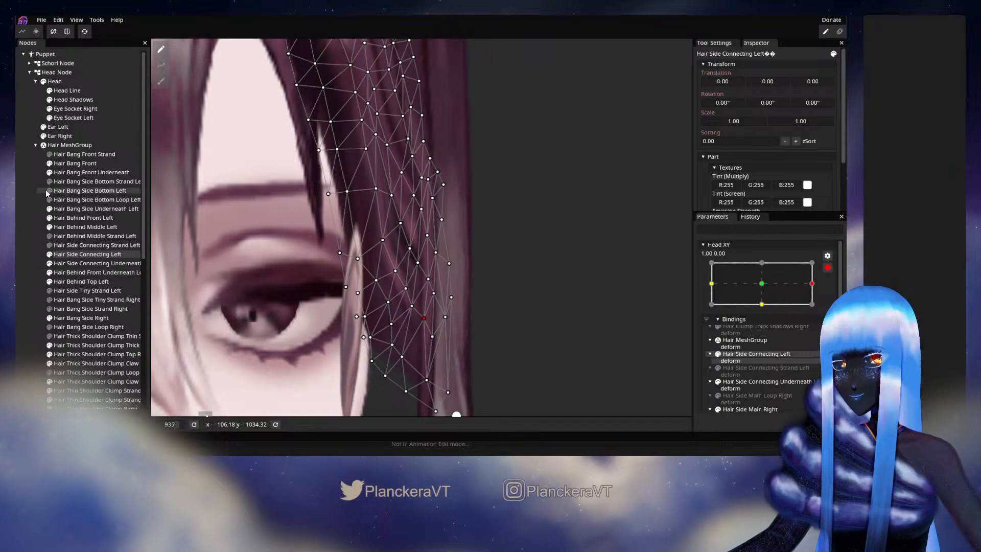
Show Hair Bang Side Bottom Left again and preview the hair with small Head XY movements around 1.00, 0.00.
{"action": "left_click", "coordinate": [350, 321]}
{"action": "scroll", "coordinate": [351, 315], "scroll_direction": "down", "scroll_amount": 5}
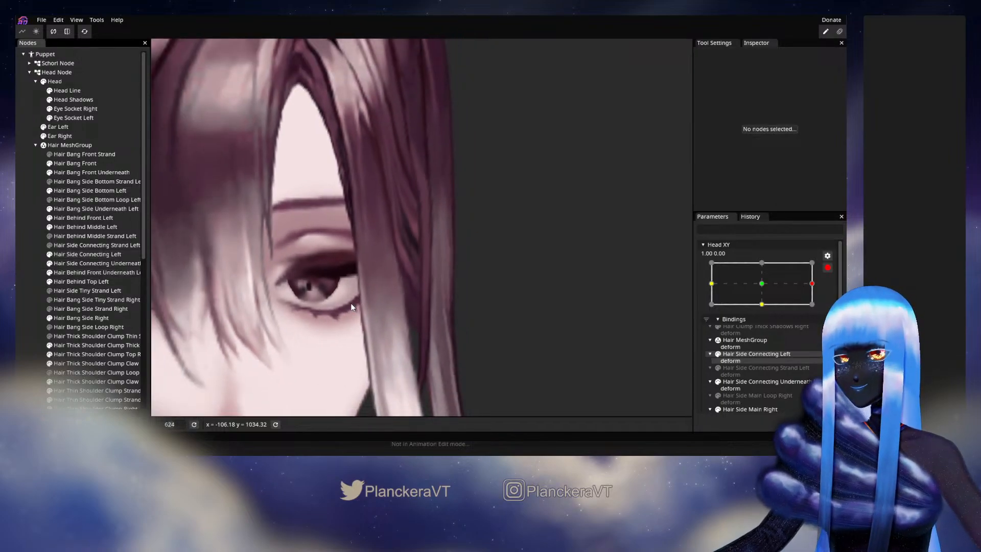
{"action": "left_click_drag", "start_coordinate": [503, 242], "coordinate": [526, 312]}
{"action": "scroll", "coordinate": [532, 307], "scroll_direction": "down", "scroll_amount": 1}
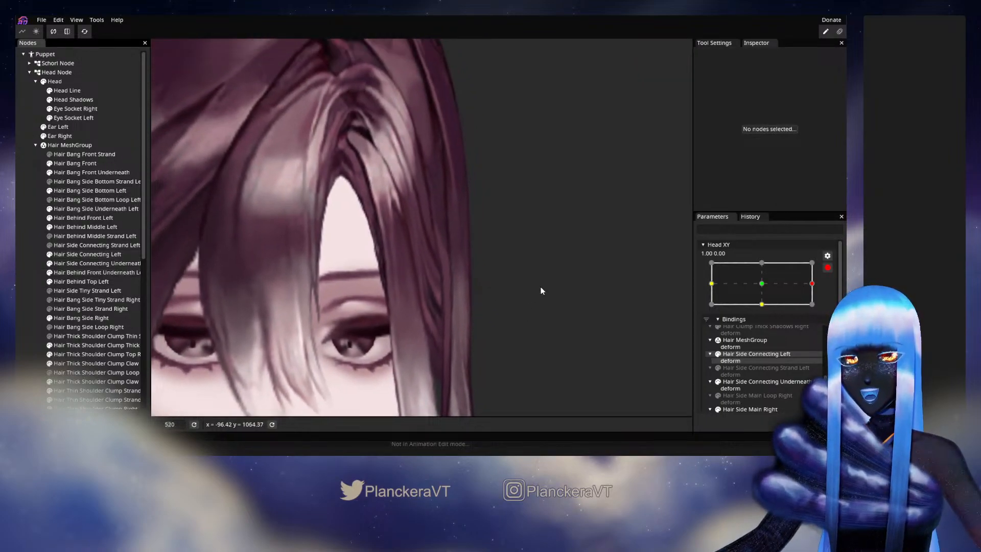
{"action": "left_click", "coordinate": [828, 267]}
{"action": "mouse_move", "coordinate": [818, 309]}
{"action": "left_mouse_down"}
{"action": "mouse_move", "coordinate": [765, 310]}
{"action": "mouse_move", "coordinate": [822, 309]}
{"action": "left_mouse_up"}
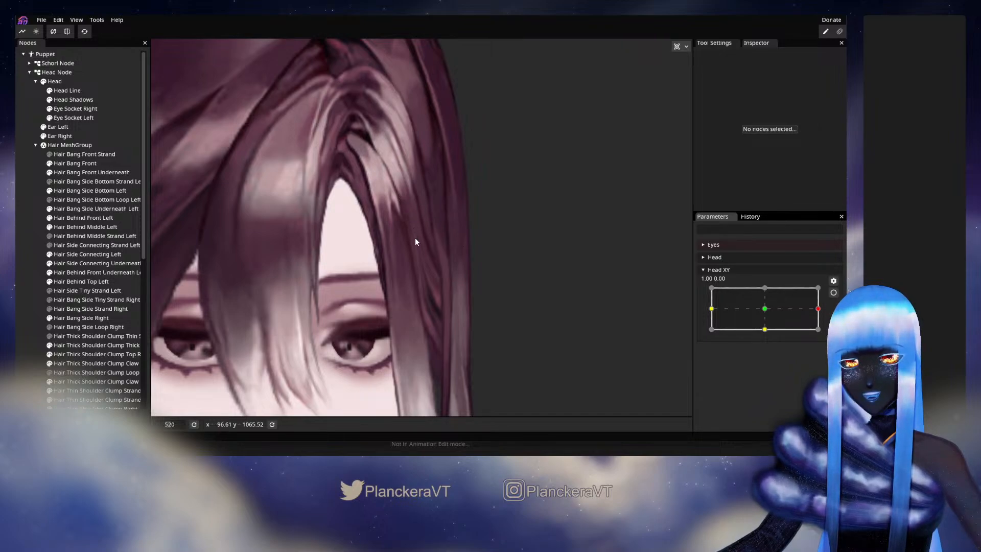
{"action": "mouse_move", "coordinate": [819, 310]}
{"action": "left_mouse_down"}
{"action": "mouse_move", "coordinate": [760, 310]}
{"action": "mouse_move", "coordinate": [817, 313]}
{"action": "left_mouse_up"}
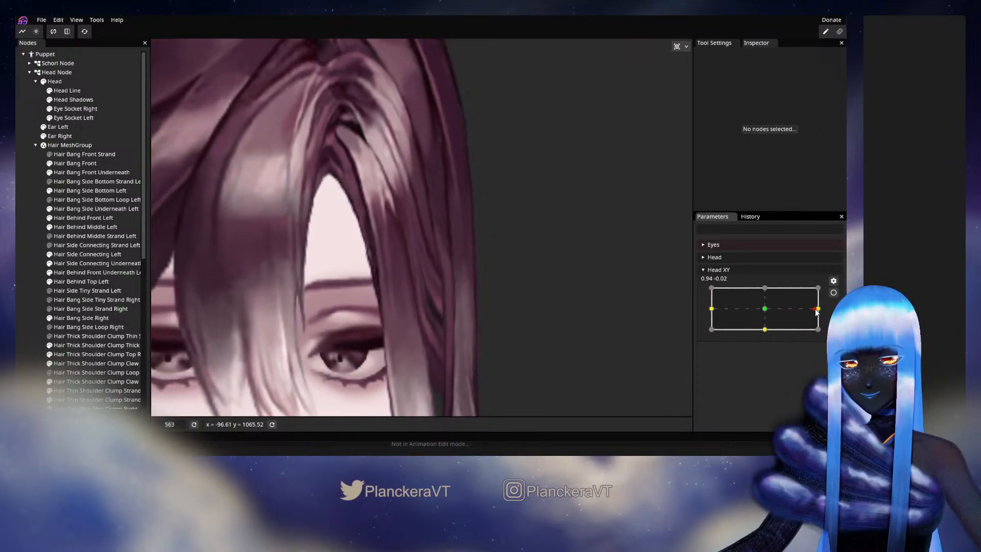
{"action": "left_click", "coordinate": [833, 293]}
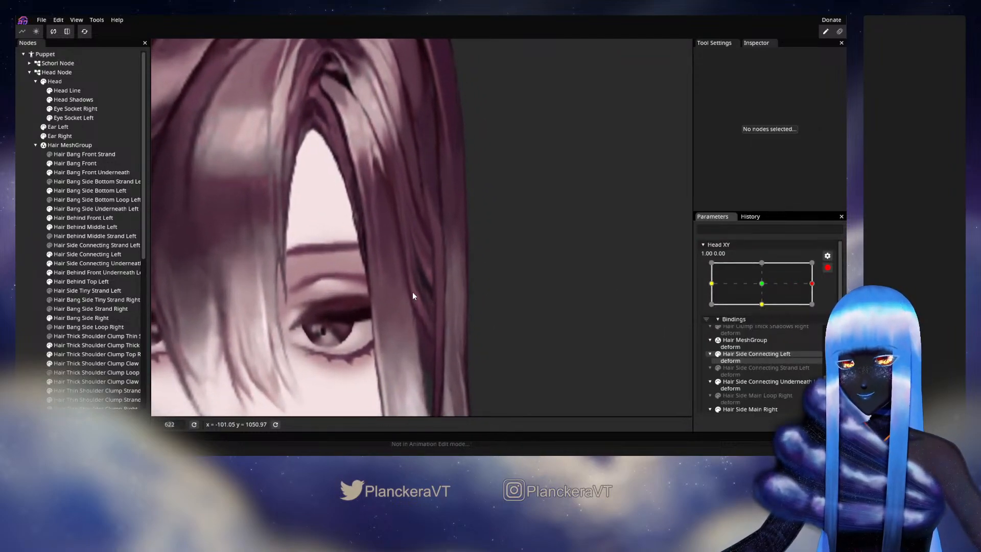
Reposition the interior and outer vertices of Hair Side Connecting Left beside the eye to smooth its strands at Head XY 1.00, 0.00.
{"action": "left_click", "coordinate": [77, 254]}
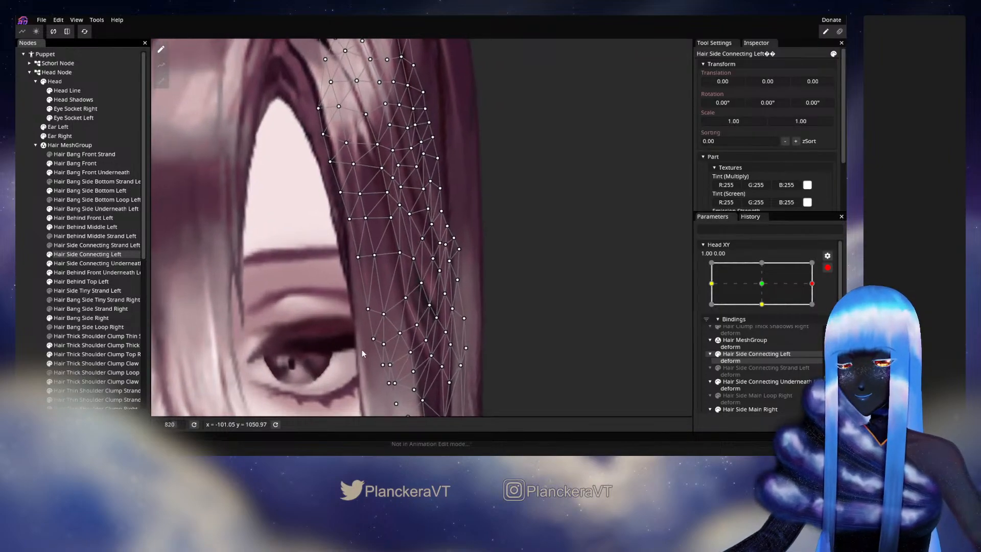
{"action": "scroll", "coordinate": [362, 354], "scroll_direction": "up", "scroll_amount": 1}
{"action": "left_click_drag", "start_coordinate": [375, 263], "coordinate": [394, 282]}
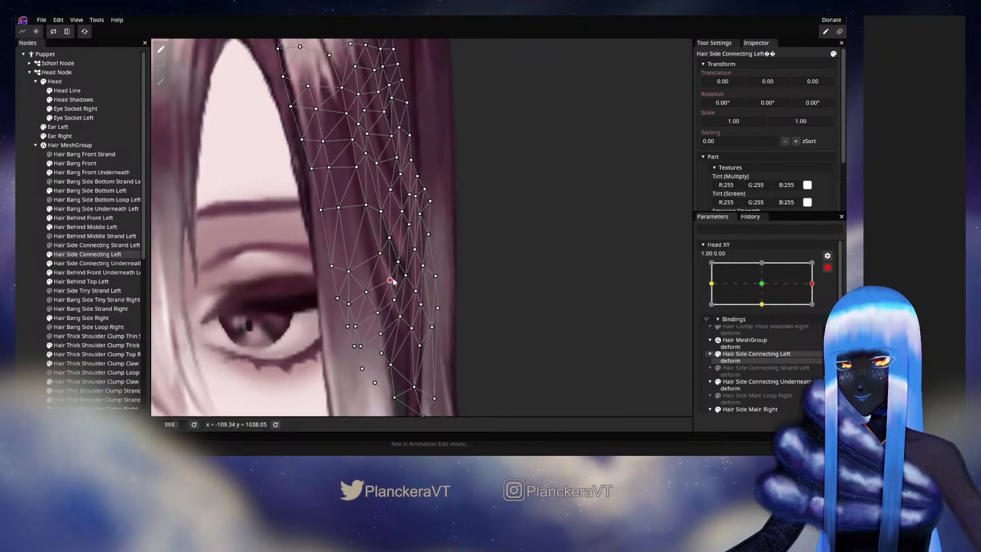
{"action": "left_click_drag", "start_coordinate": [402, 326], "coordinate": [413, 320]}
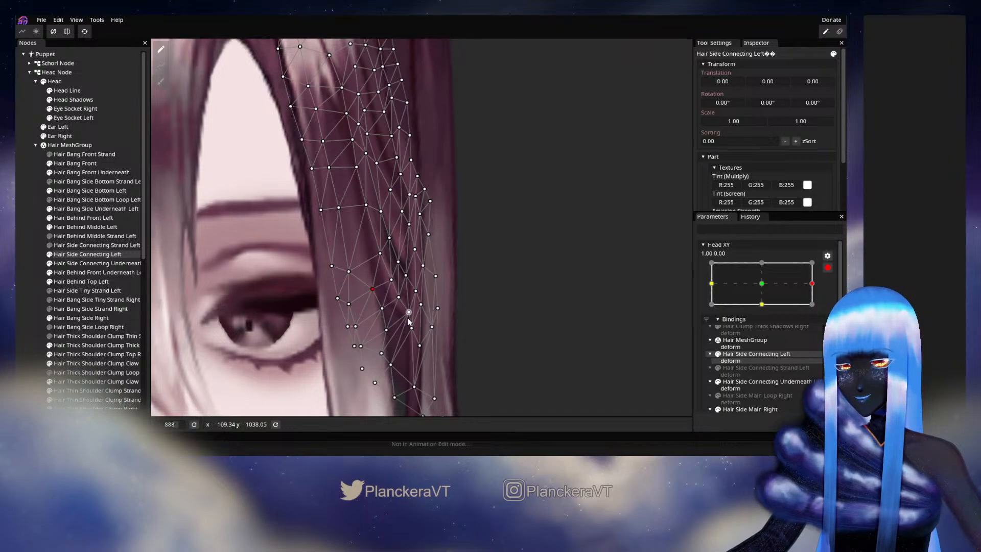
{"action": "left_click_drag", "start_coordinate": [417, 343], "coordinate": [437, 329]}
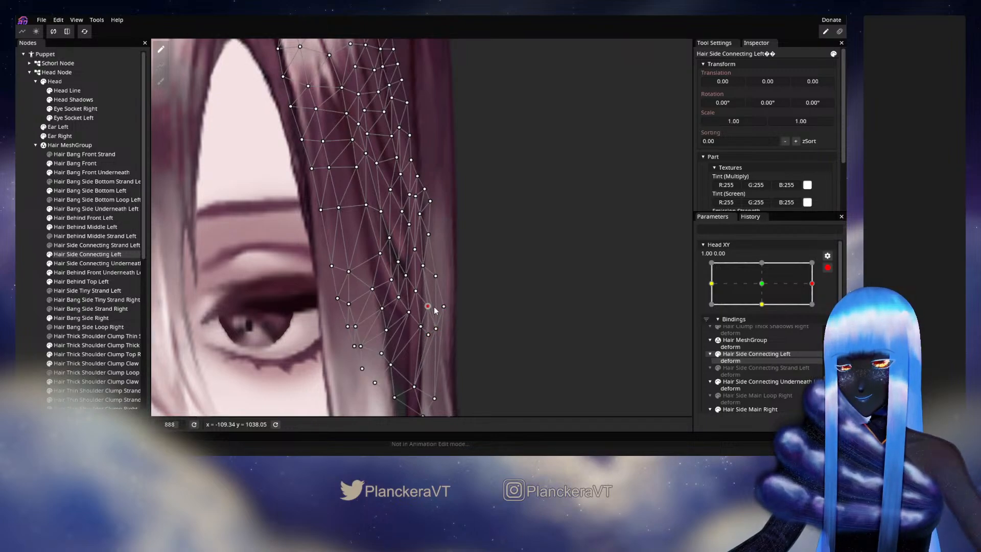
{"action": "left_click_drag", "start_coordinate": [406, 277], "coordinate": [411, 275]}
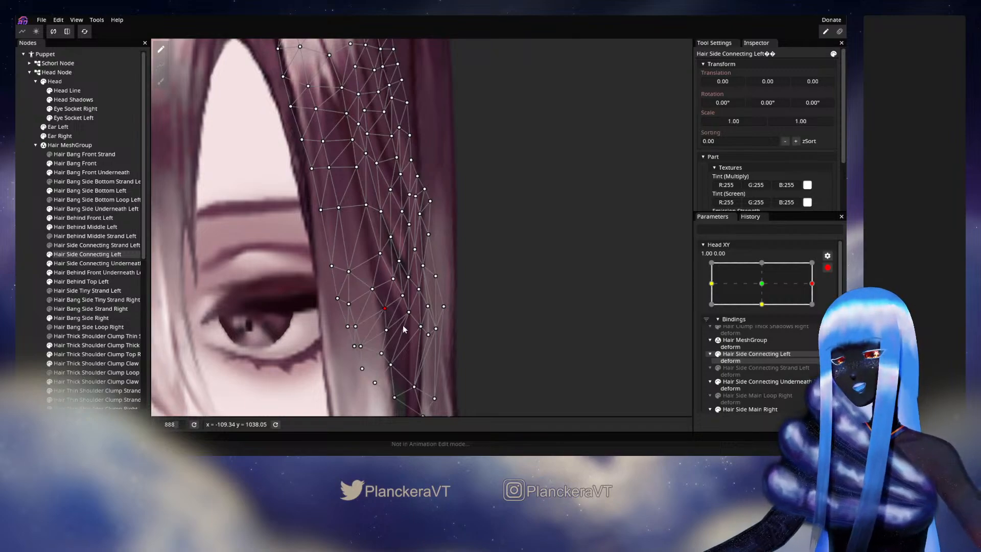
{"action": "left_click_drag", "start_coordinate": [414, 313], "coordinate": [418, 313]}
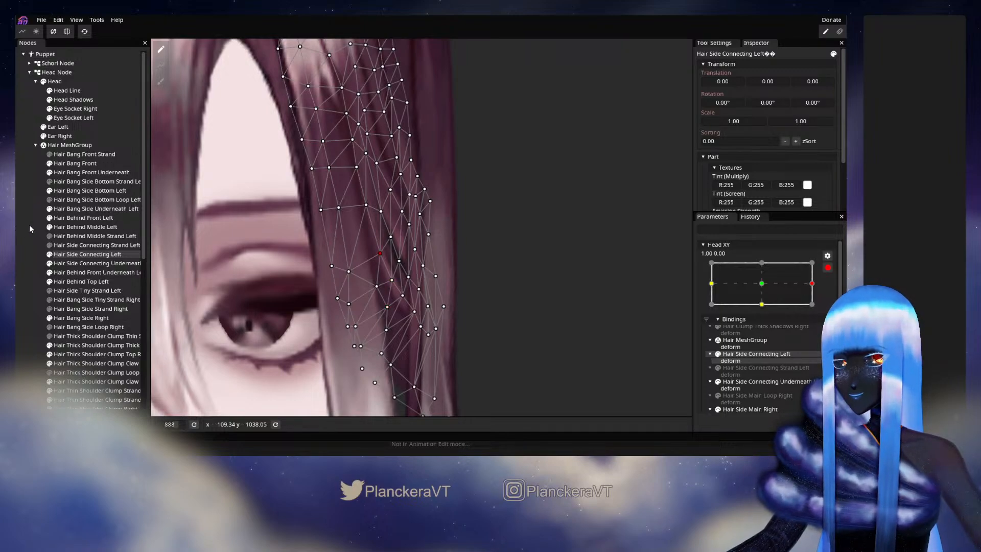
{"action": "left_click", "coordinate": [406, 338]}
{"action": "scroll", "coordinate": [408, 337], "scroll_direction": "down", "scroll_amount": 6}
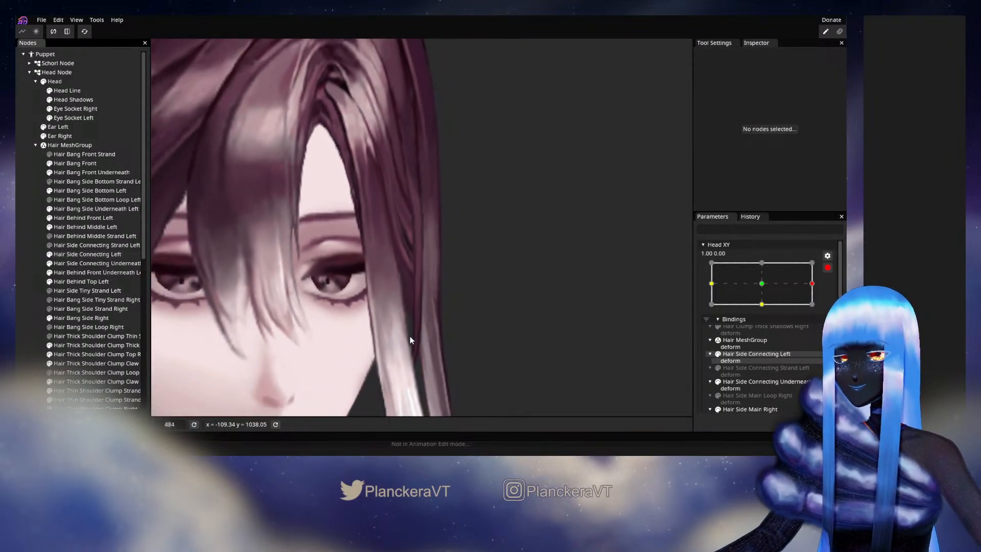
Disarm Head XY and preview the left side hair while turning the head from 1.00 back toward center.
{"action": "scroll", "coordinate": [410, 337], "scroll_direction": "down", "scroll_amount": 3}
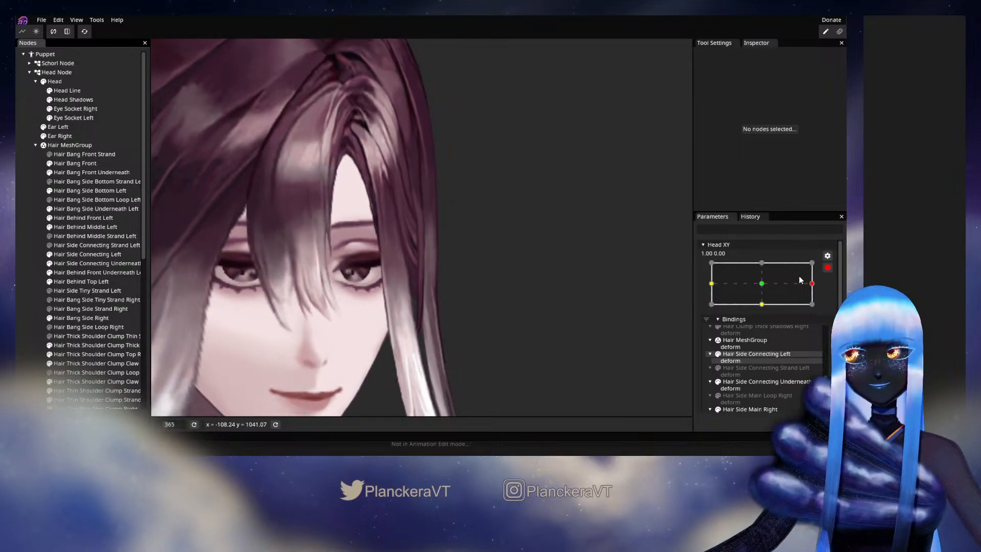
{"action": "left_click", "coordinate": [827, 267]}
{"action": "mouse_move", "coordinate": [818, 309]}
{"action": "left_mouse_down"}
{"action": "mouse_move", "coordinate": [764, 312]}
{"action": "mouse_move", "coordinate": [804, 309]}
{"action": "left_mouse_up"}
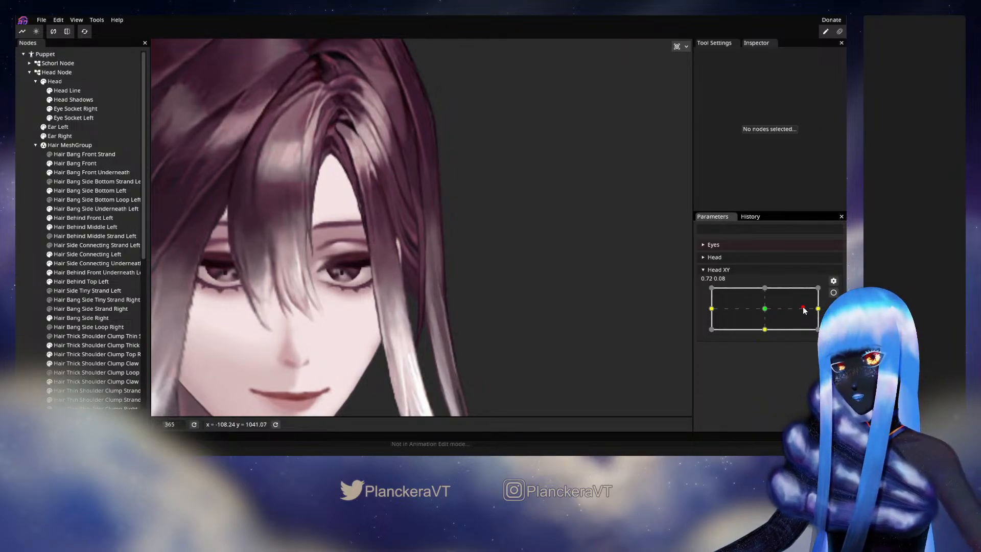
{"action": "left_click_drag", "start_coordinate": [803, 310], "coordinate": [772, 309]}
Inspect the hair on the ear side of the head while turning Head XY back out to 1.00.
{"action": "left_click_drag", "start_coordinate": [366, 237], "coordinate": [568, 322]}
{"action": "scroll", "coordinate": [569, 317], "scroll_direction": "down", "scroll_amount": 1}
{"action": "left_click_drag", "start_coordinate": [421, 256], "coordinate": [513, 233]}
{"action": "scroll", "coordinate": [502, 245], "scroll_direction": "up", "scroll_amount": 1}
{"action": "left_click_drag", "start_coordinate": [392, 234], "coordinate": [387, 275]}
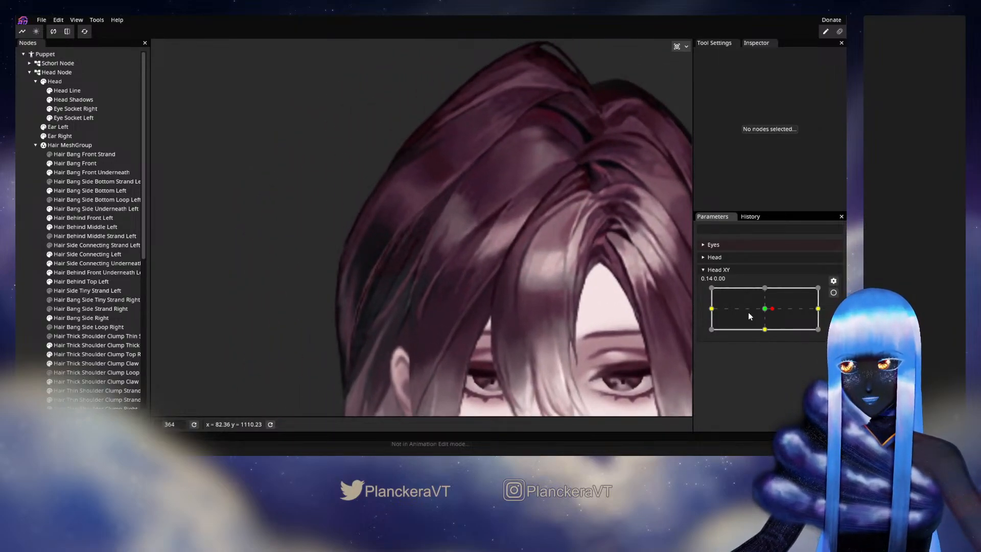
{"action": "left_click_drag", "start_coordinate": [770, 311], "coordinate": [820, 310]}
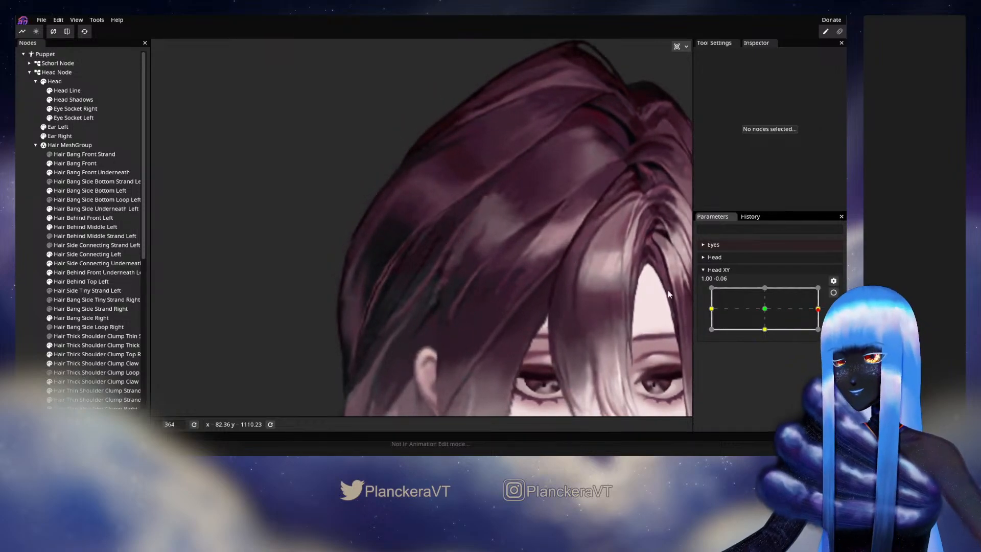
Adjust the interior vertices of Hair Side Main Right above the ear at Head XY 1.00, 0.00, and preview the turn.
{"action": "scroll", "coordinate": [96, 359], "scroll_direction": "down", "scroll_amount": 1}
{"action": "scroll", "coordinate": [97, 362], "scroll_direction": "down", "scroll_amount": 2}
{"action": "left_click", "coordinate": [87, 379]}
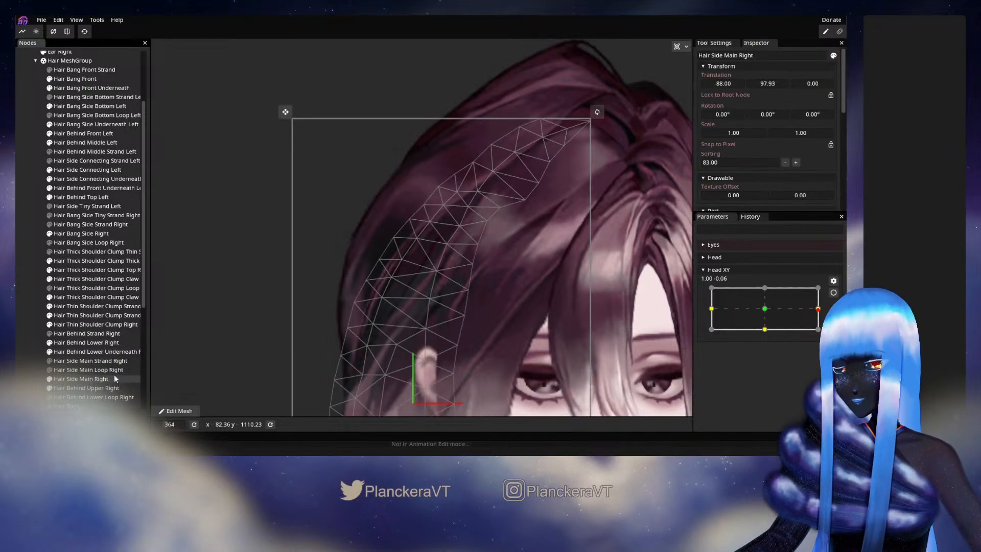
{"action": "left_click", "coordinate": [833, 292]}
{"action": "scroll", "coordinate": [500, 270], "scroll_direction": "up", "scroll_amount": 1}
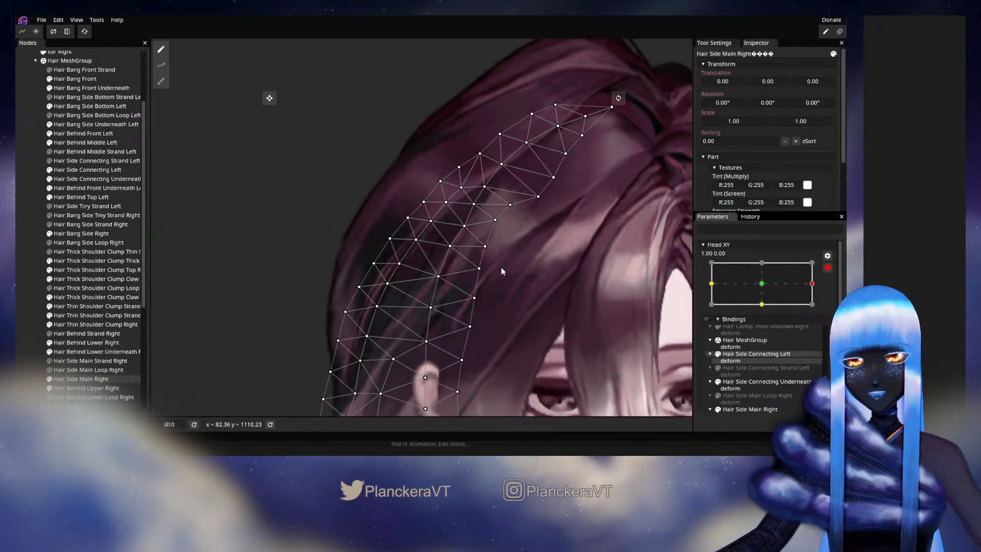
{"action": "left_click_drag", "start_coordinate": [498, 260], "coordinate": [477, 281]}
{"action": "left_click_drag", "start_coordinate": [463, 209], "coordinate": [449, 241]}
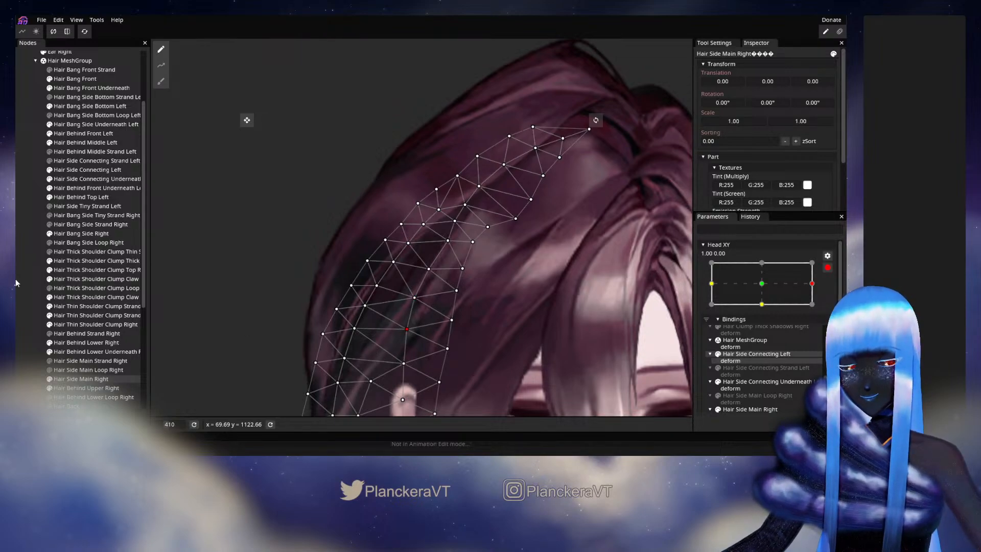
{"action": "left_click", "coordinate": [206, 297]}
{"action": "scroll", "coordinate": [591, 302], "scroll_direction": "down", "scroll_amount": 4}
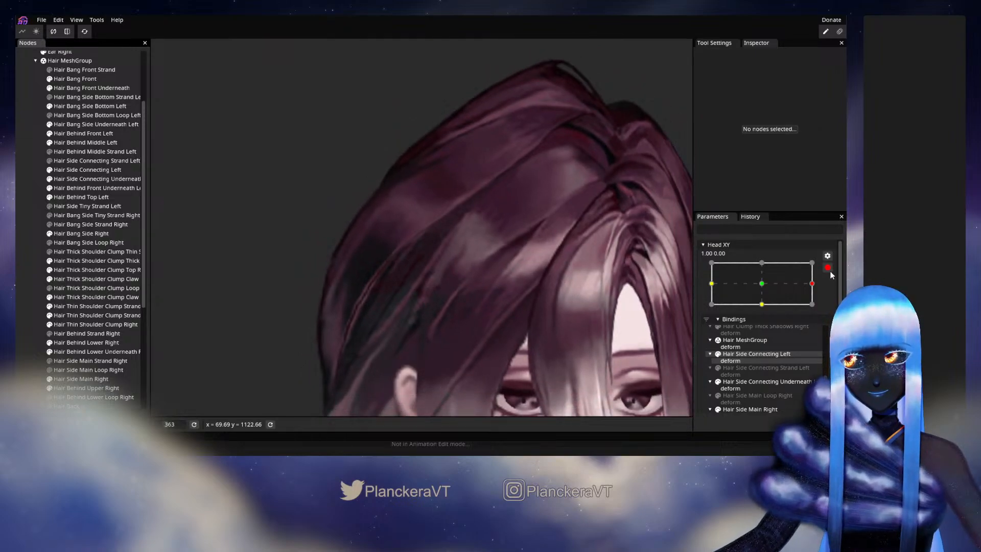
{"action": "left_click", "coordinate": [828, 268]}
{"action": "mouse_move", "coordinate": [818, 309]}
{"action": "left_mouse_down"}
{"action": "mouse_move", "coordinate": [765, 310]}
{"action": "mouse_move", "coordinate": [823, 308]}
{"action": "left_mouse_up"}
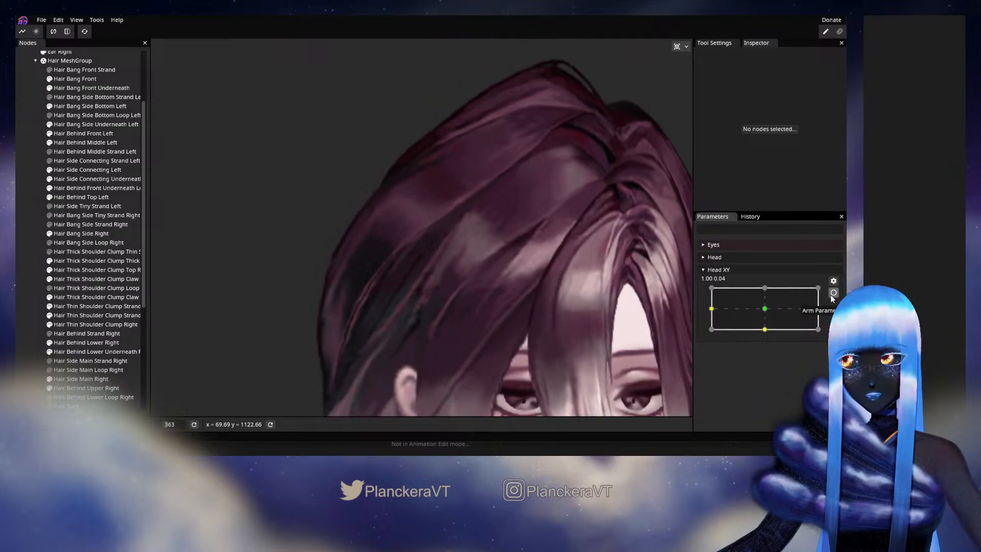
Nudge an upper interior vertex of Hair Side Main Right at Head XY 1.00, 0.00, and preview the head turn.
{"action": "left_click", "coordinate": [834, 293]}
{"action": "left_click", "coordinate": [68, 390]}
{"action": "left_click", "coordinate": [80, 379]}
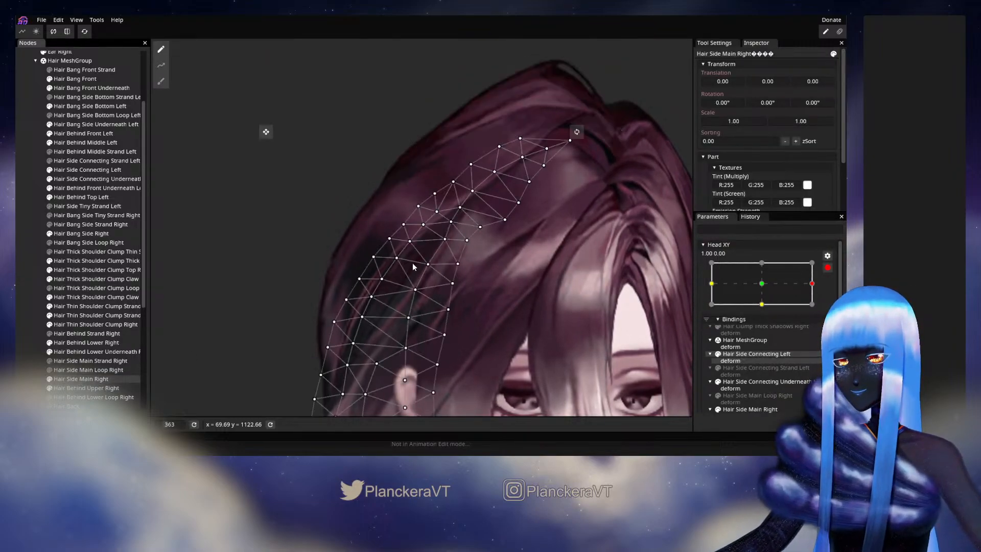
{"action": "scroll", "coordinate": [412, 264], "scroll_direction": "up", "scroll_amount": 2}
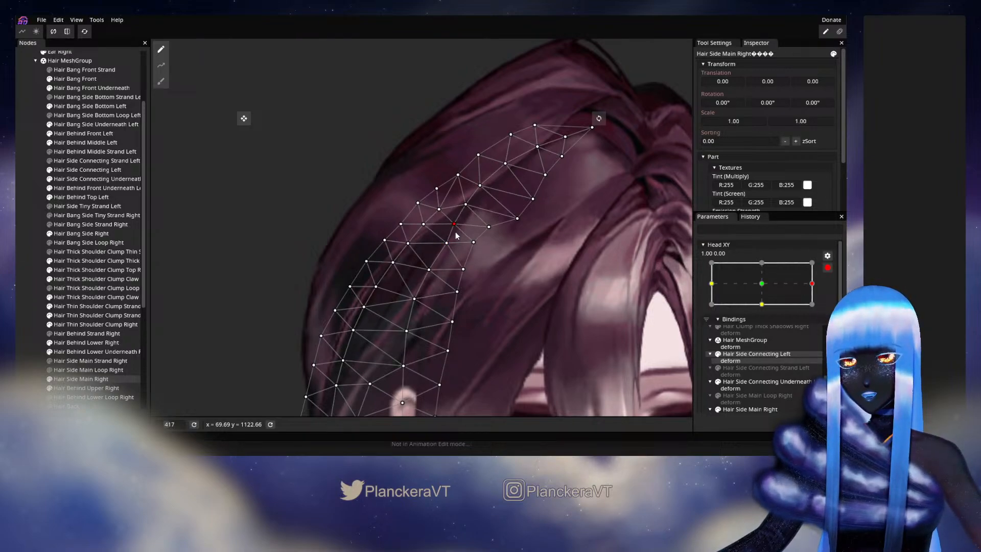
{"action": "left_click", "coordinate": [27, 328]}
{"action": "scroll", "coordinate": [582, 330], "scroll_direction": "down", "scroll_amount": 1}
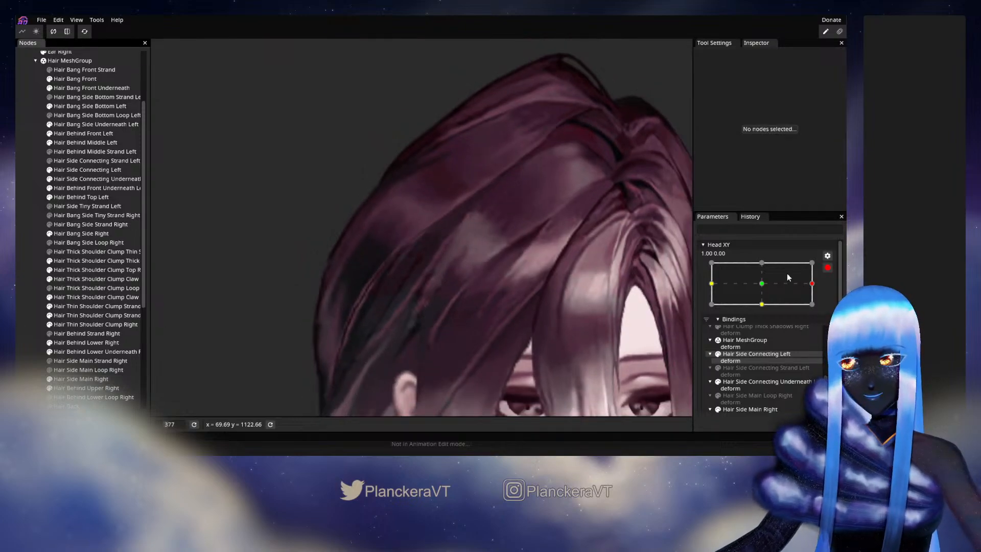
{"action": "left_click", "coordinate": [830, 269]}
{"action": "mouse_move", "coordinate": [820, 310]}
{"action": "left_mouse_down"}
{"action": "mouse_move", "coordinate": [790, 314]}
{"action": "mouse_move", "coordinate": [818, 309]}
{"action": "left_mouse_up"}
Reposition two mid-length interior vertices of Hair Side Main Right along its strand lines at Head XY 1.00, 0.00, and preview the motion.
{"action": "left_click", "coordinate": [833, 292]}
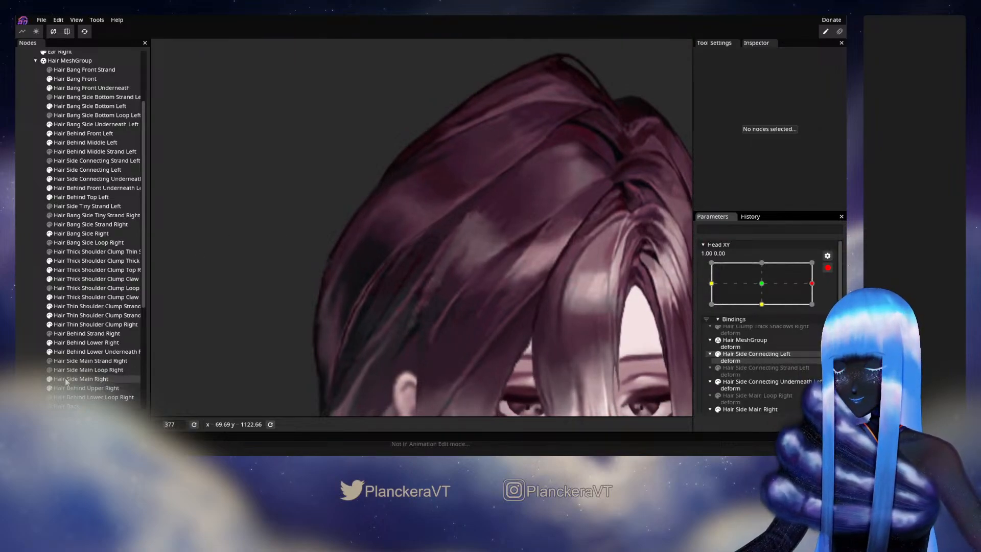
{"action": "left_click", "coordinate": [418, 293]}
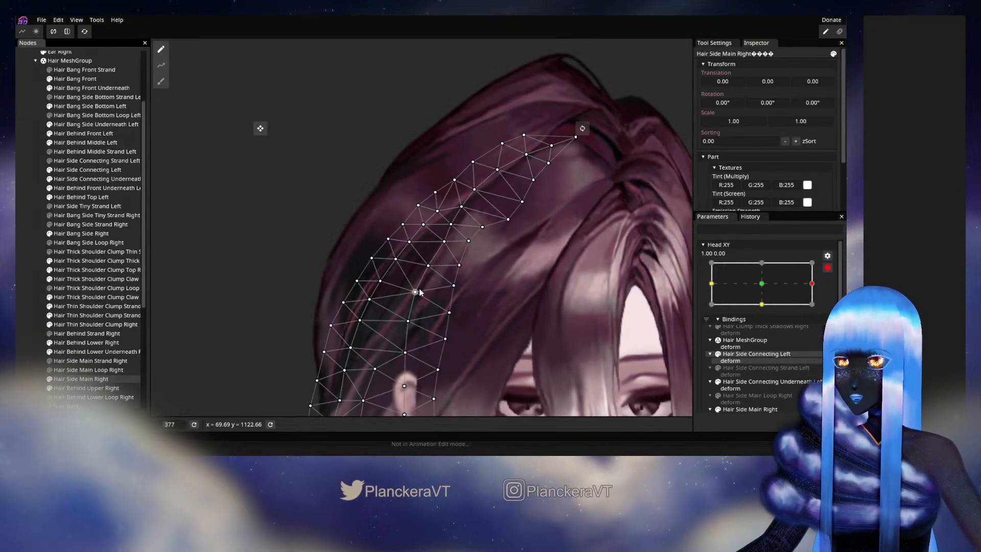
{"action": "left_click", "coordinate": [443, 244]}
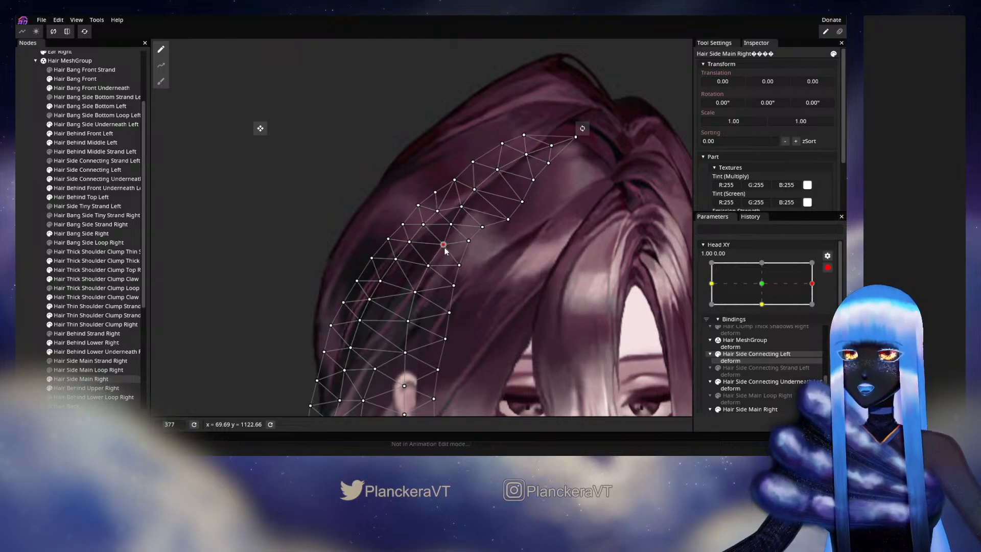
{"action": "left_click", "coordinate": [27, 301]}
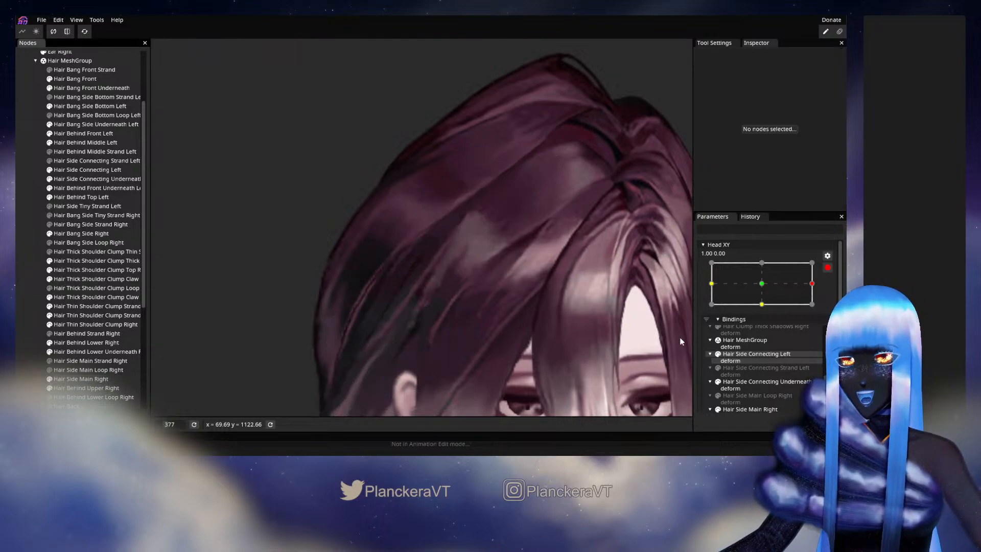
{"action": "left_click", "coordinate": [828, 267]}
{"action": "mouse_move", "coordinate": [818, 308]}
{"action": "left_mouse_down"}
{"action": "mouse_move", "coordinate": [766, 311]}
{"action": "mouse_move", "coordinate": [821, 313]}
{"action": "mouse_move", "coordinate": [766, 311]}
{"action": "mouse_move", "coordinate": [806, 311]}
{"action": "mouse_move", "coordinate": [787, 317]}
{"action": "mouse_move", "coordinate": [779, 313]}
{"action": "mouse_move", "coordinate": [828, 303]}
{"action": "left_mouse_up"}
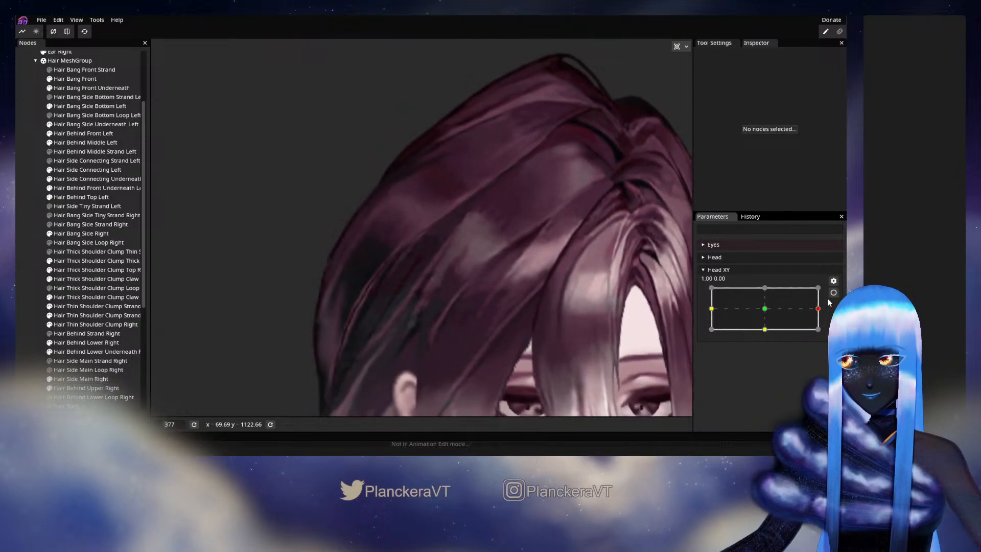
Rearm Head XY at 1.00, 0.00 and shift two interior vertices of Hair Side Main Right midway above the ear slightly.
{"action": "left_click", "coordinate": [833, 293]}
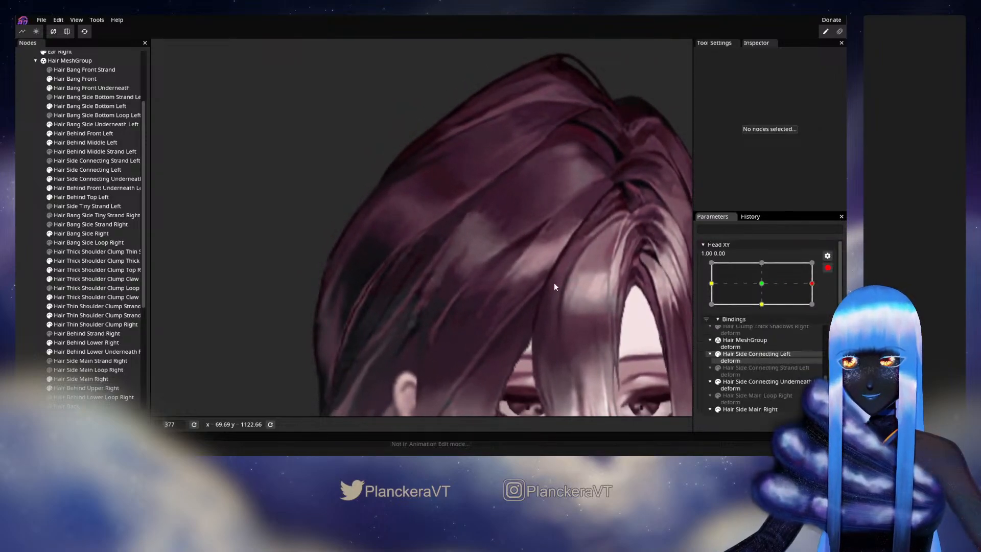
{"action": "left_click", "coordinate": [76, 378]}
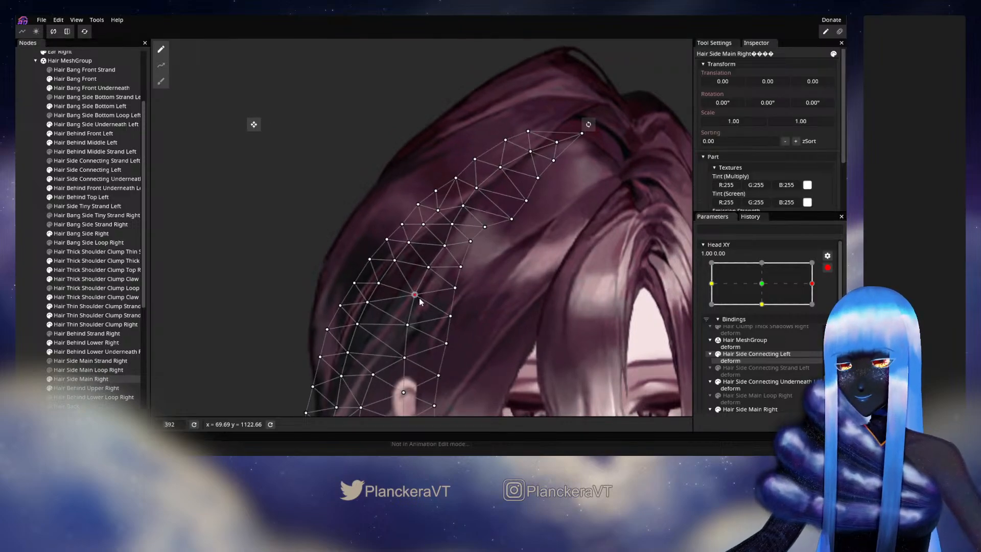
{"action": "left_click_drag", "start_coordinate": [419, 298], "coordinate": [422, 301]}
{"action": "left_click", "coordinate": [428, 267]}
{"action": "left_click_drag", "start_coordinate": [428, 271], "coordinate": [430, 272]}
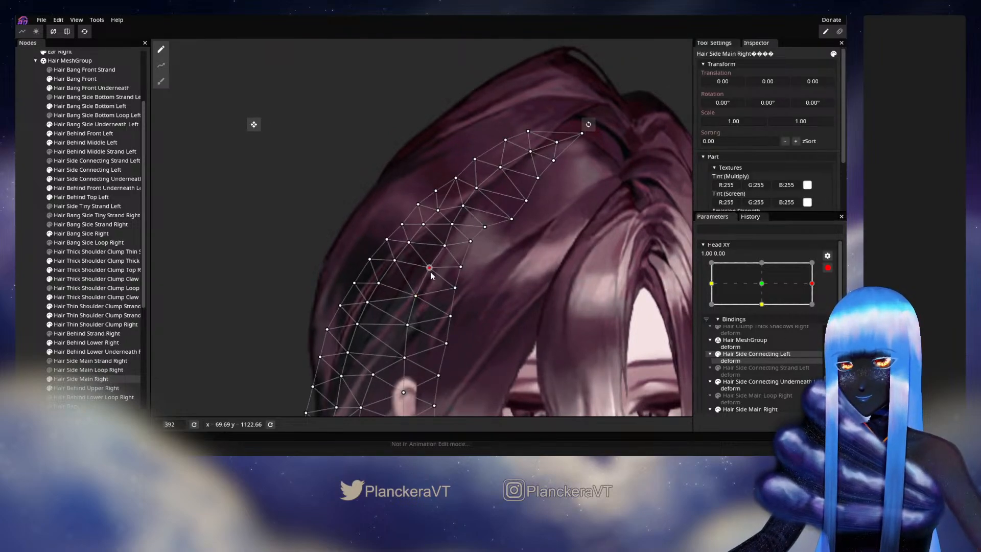
Adjust the Hair Side Main Right vertices just above and behind the ear, and preview the result around Head XY 1.00.
{"action": "left_click_drag", "start_coordinate": [447, 308], "coordinate": [423, 277]}
{"action": "left_click", "coordinate": [418, 271]}
{"action": "left_click", "coordinate": [413, 305]}
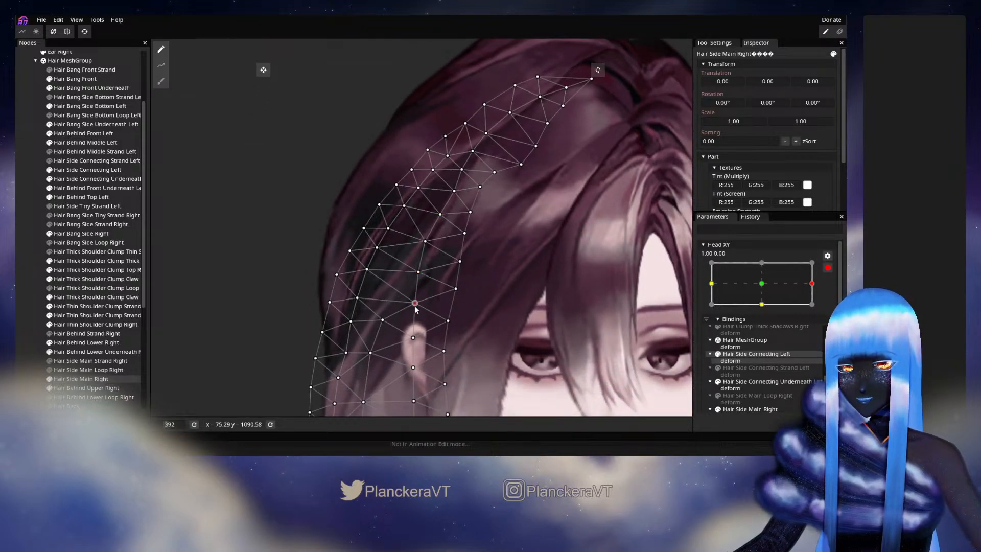
{"action": "left_click", "coordinate": [386, 322]}
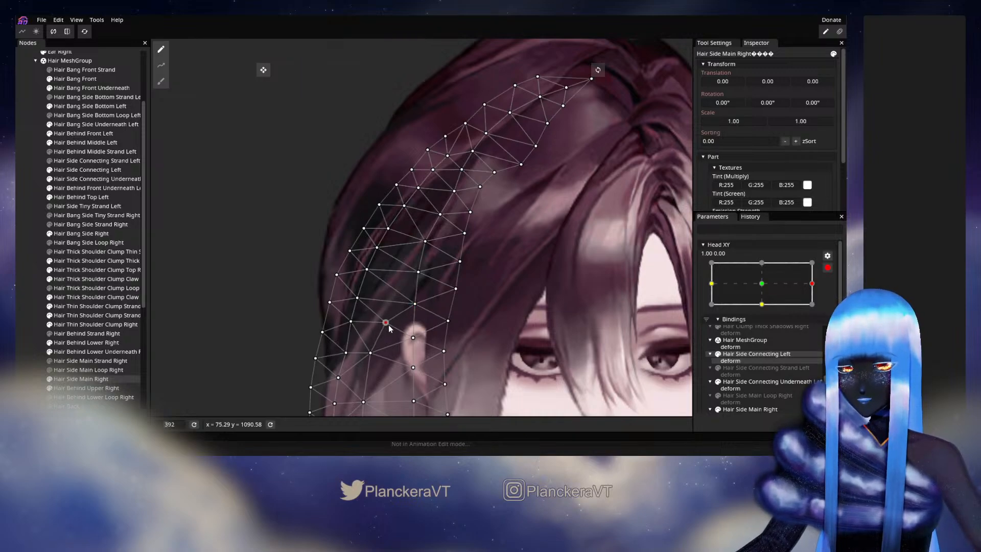
{"action": "left_click", "coordinate": [23, 274]}
{"action": "scroll", "coordinate": [451, 309], "scroll_direction": "down", "scroll_amount": 3}
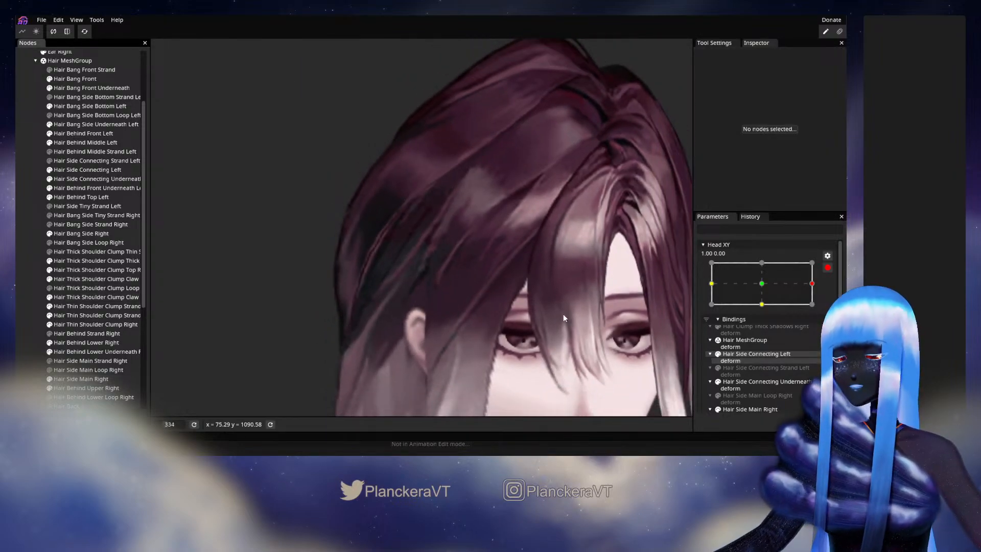
{"action": "left_click", "coordinate": [828, 268]}
{"action": "mouse_move", "coordinate": [821, 311]}
{"action": "left_mouse_down"}
{"action": "mouse_move", "coordinate": [764, 311]}
{"action": "mouse_move", "coordinate": [821, 310]}
{"action": "left_mouse_up"}
Refine two Hair Side Main Right vertices behind the ear at Head XY 1.00, 0.00, and preview the deformation with the parameter disarmed.
{"action": "left_click", "coordinate": [834, 293]}
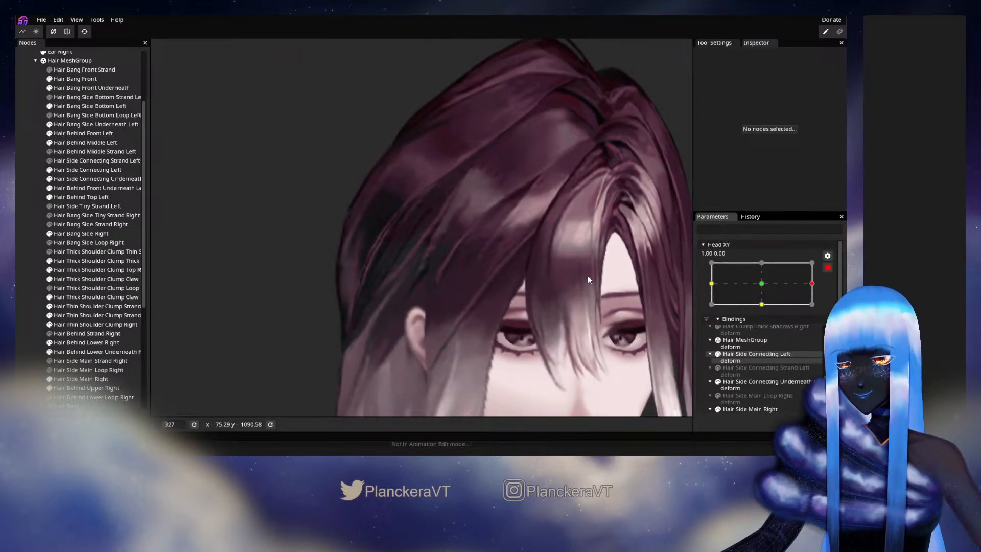
{"action": "scroll", "coordinate": [292, 311], "scroll_direction": "up", "scroll_amount": 4}
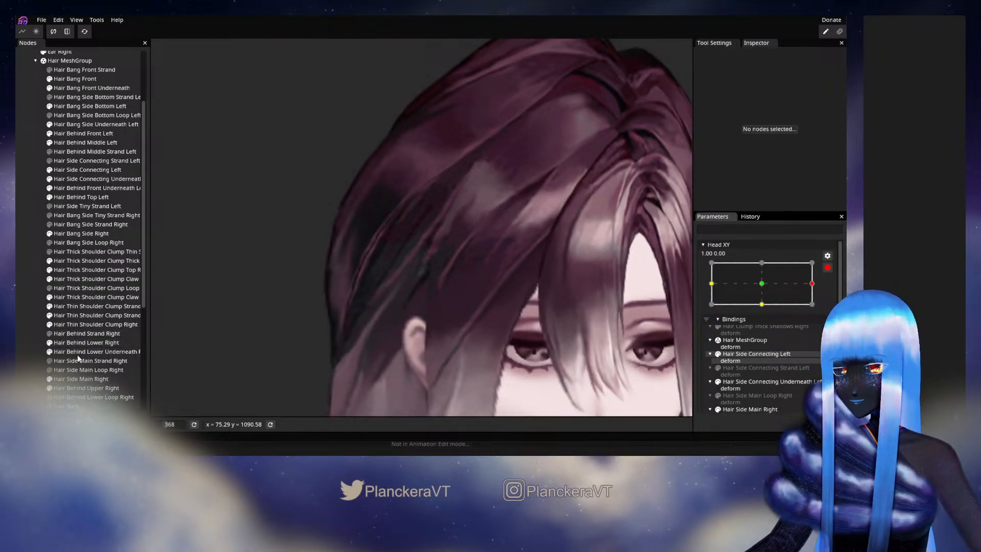
{"action": "left_click", "coordinate": [81, 379]}
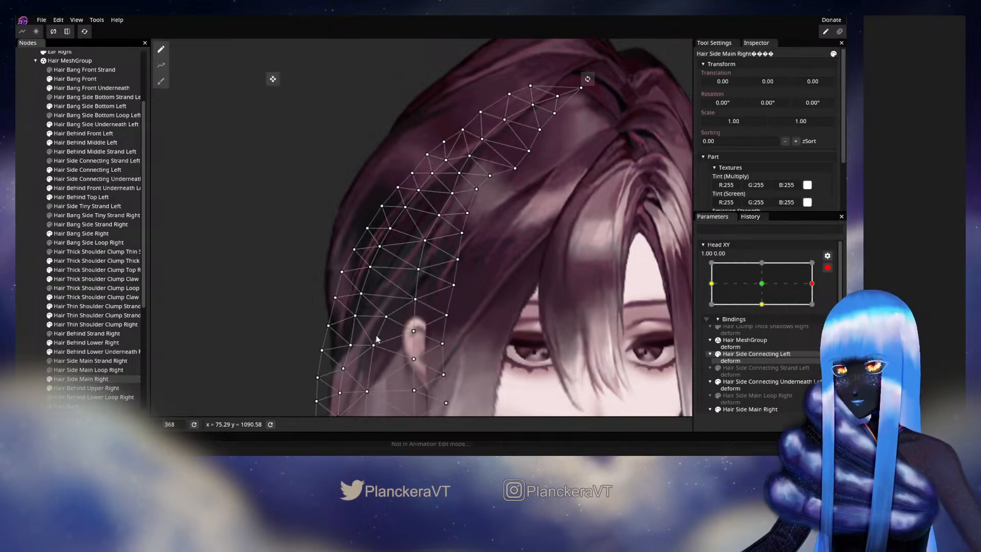
{"action": "scroll", "coordinate": [377, 338], "scroll_direction": "up", "scroll_amount": 3}
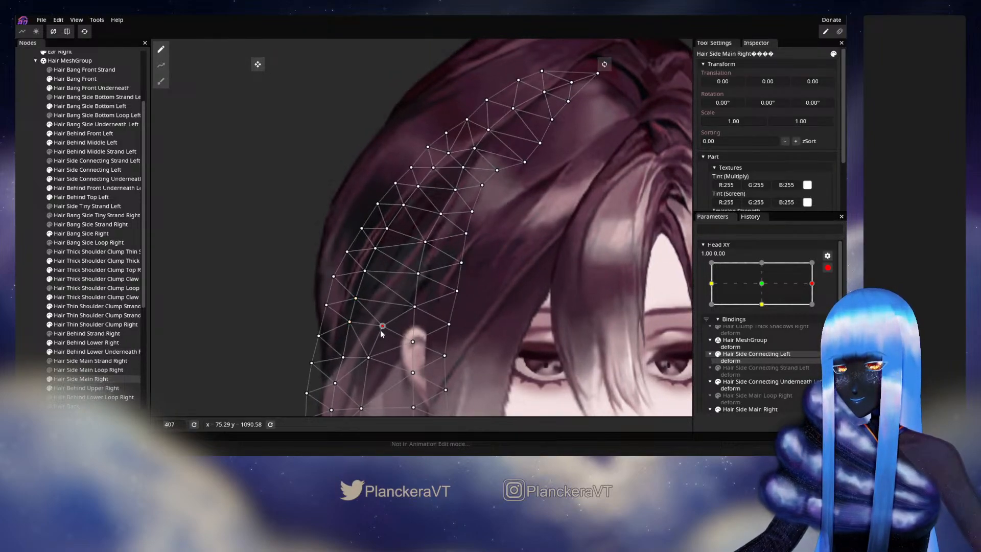
{"action": "left_click", "coordinate": [368, 358]}
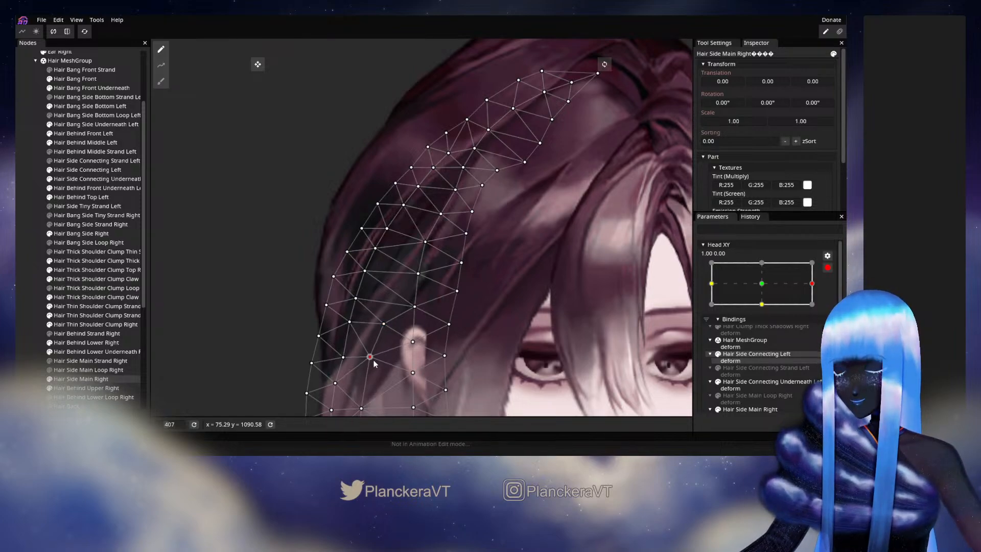
{"action": "left_click", "coordinate": [23, 277]}
{"action": "scroll", "coordinate": [520, 320], "scroll_direction": "down", "scroll_amount": 2}
{"action": "left_click", "coordinate": [827, 267]}
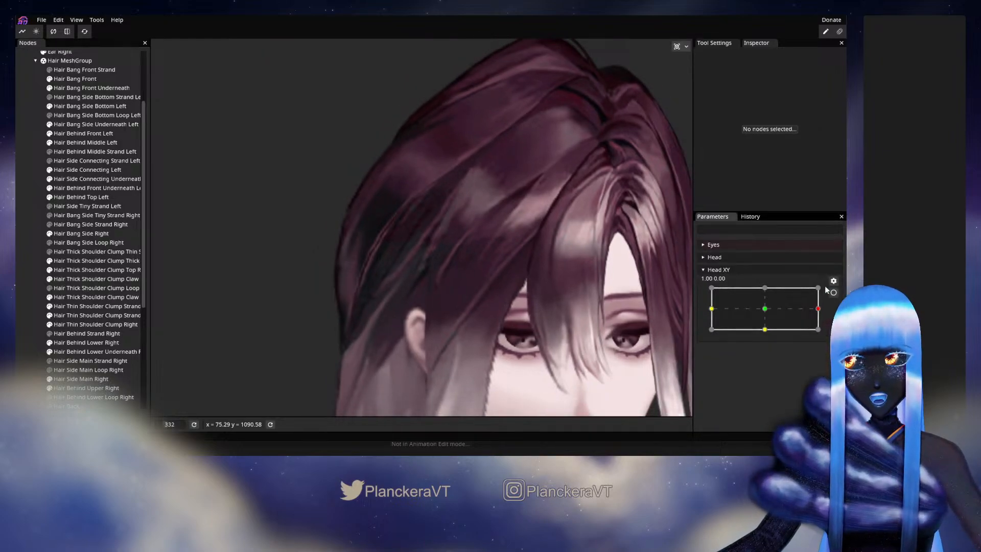
{"action": "mouse_move", "coordinate": [822, 312]}
{"action": "left_mouse_down"}
{"action": "mouse_move", "coordinate": [763, 313]}
{"action": "mouse_move", "coordinate": [829, 313]}
{"action": "left_mouse_up"}
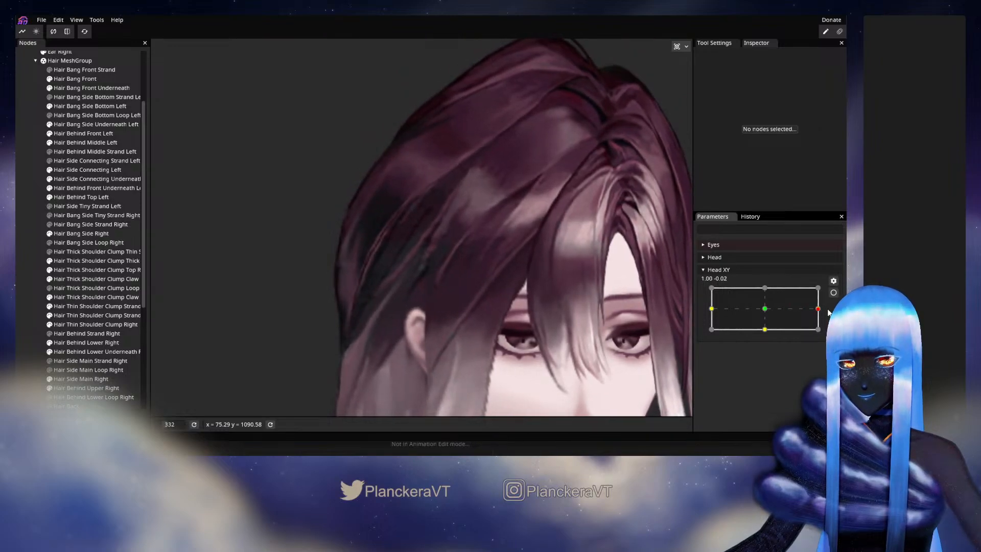
Compare the ear-side hair between Head XY 0.00, 0.00 and 1.00, 0.00, toggling Hair Behind Lower Right's visibility to check the layers.
{"action": "left_click", "coordinate": [834, 294]}
{"action": "scroll", "coordinate": [323, 263], "scroll_direction": "up", "scroll_amount": 2}
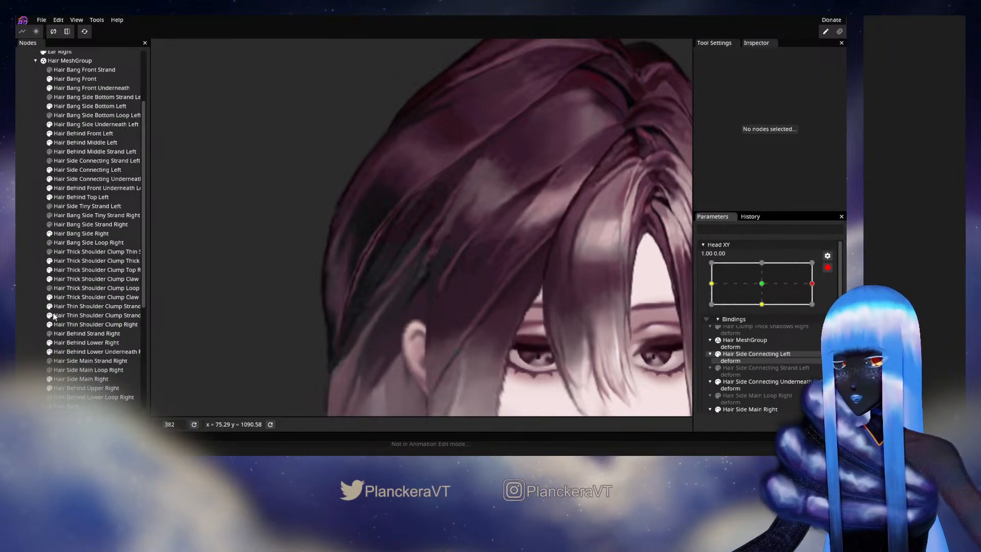
{"action": "scroll", "coordinate": [426, 344], "scroll_direction": "up", "scroll_amount": 1}
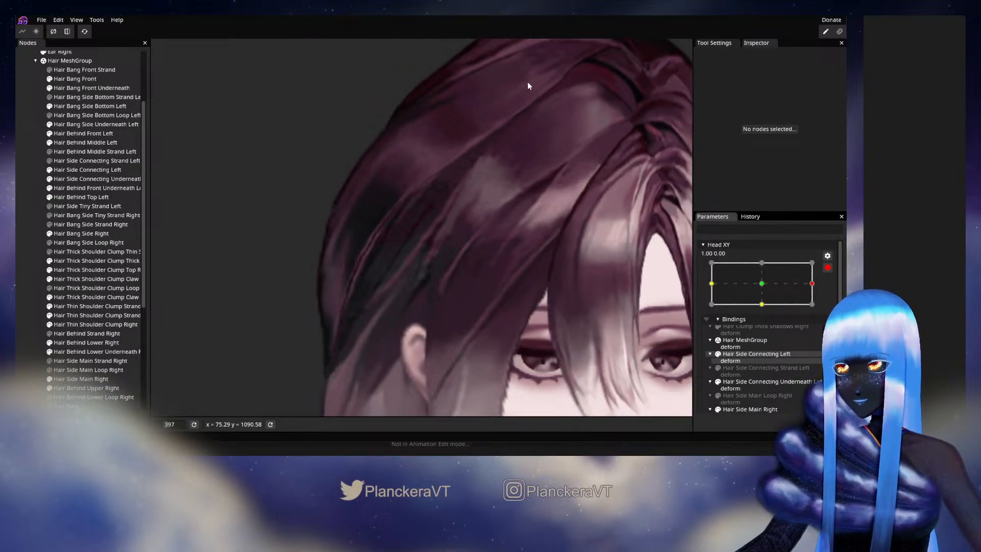
{"action": "left_click_drag", "start_coordinate": [806, 290], "coordinate": [768, 291]}
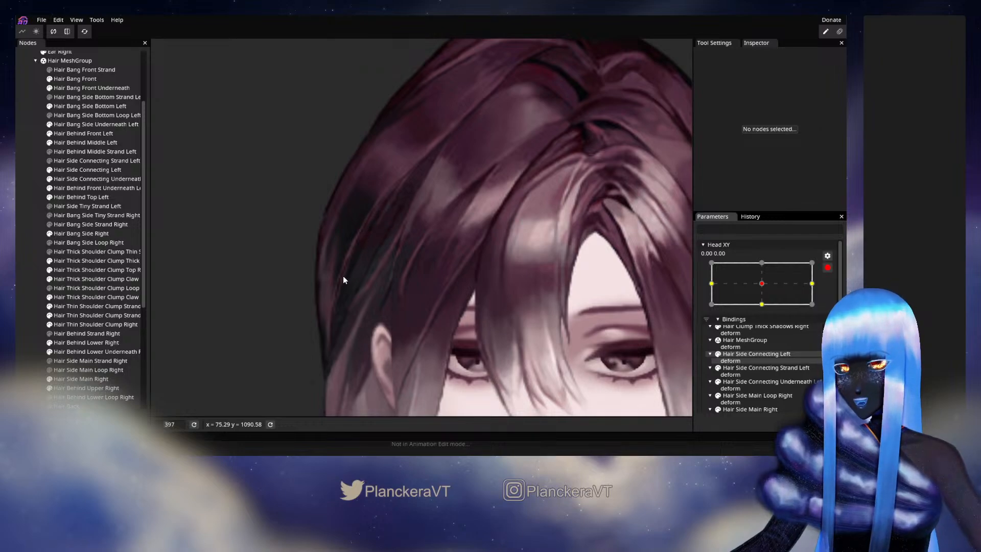
{"action": "left_click", "coordinate": [813, 289]}
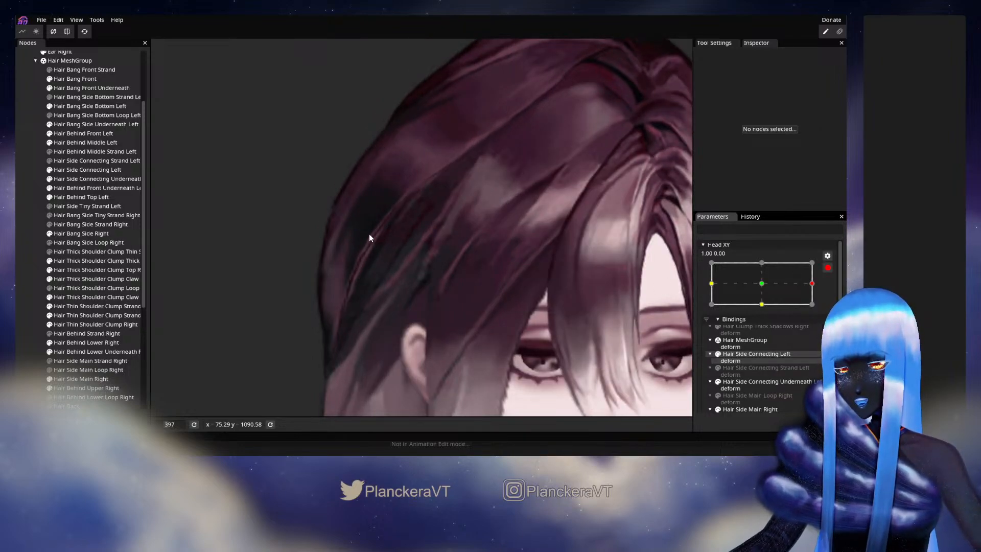
{"action": "left_click", "coordinate": [50, 346]}
{"action": "left_click", "coordinate": [50, 345]}
{"action": "left_click", "coordinate": [50, 346]}
{"action": "left_click", "coordinate": [50, 346]}
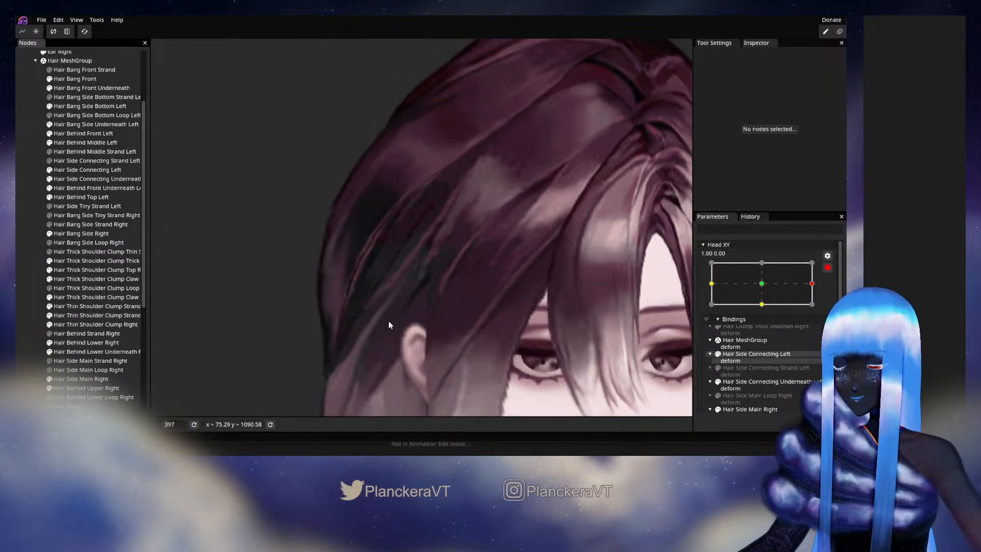
Disarm Head XY and preview the whole side hair with the head turned around Head XY 1.00, 0.02.
{"action": "left_click", "coordinate": [827, 268]}
{"action": "mouse_move", "coordinate": [818, 309]}
{"action": "left_mouse_down"}
{"action": "mouse_move", "coordinate": [767, 313]}
{"action": "mouse_move", "coordinate": [818, 308]}
{"action": "left_mouse_up"}
{"action": "scroll", "coordinate": [452, 342], "scroll_direction": "down", "scroll_amount": 3}
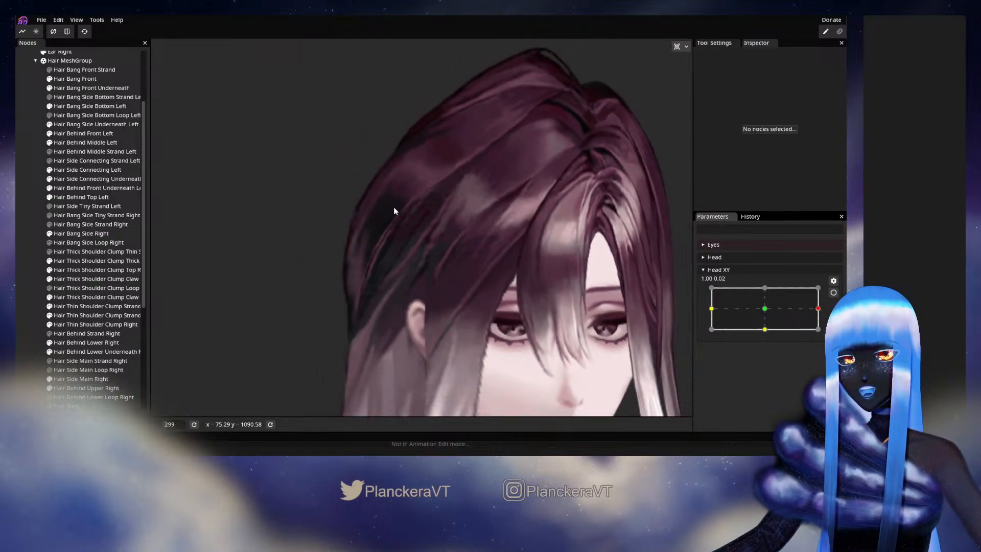
{"action": "scroll", "coordinate": [480, 284], "scroll_direction": "down", "scroll_amount": 3}
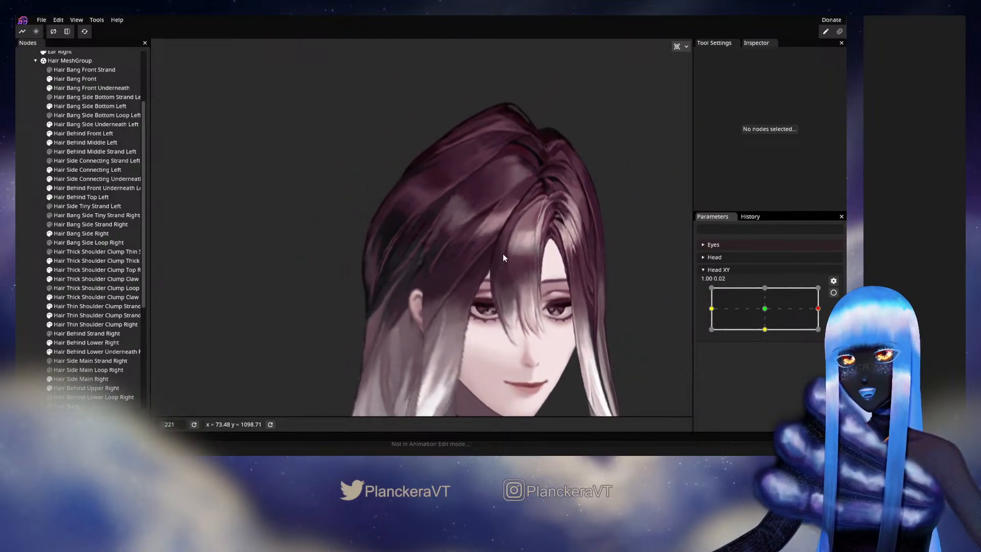
{"action": "left_click_drag", "start_coordinate": [503, 237], "coordinate": [499, 256]}
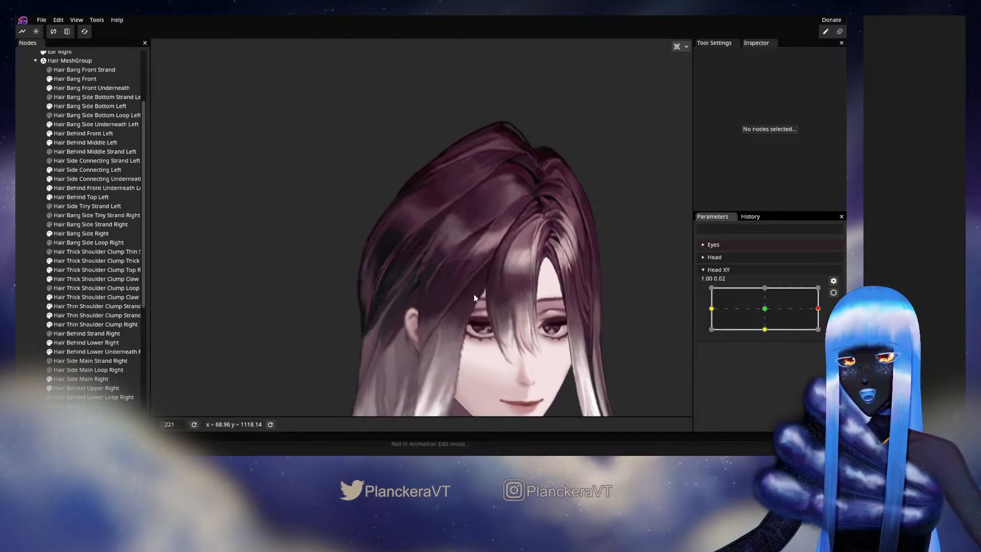
{"action": "scroll", "coordinate": [475, 296], "scroll_direction": "up", "scroll_amount": 5}
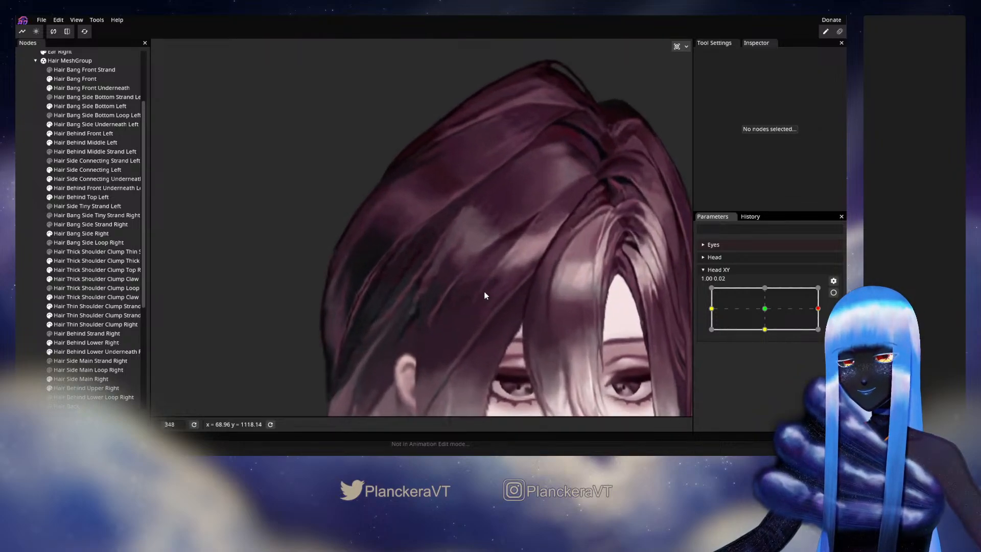
Hide Hair Side Main Right and preview the hair layers behind it around Head XY 1.00, 0.00.
{"action": "left_click", "coordinate": [50, 380]}
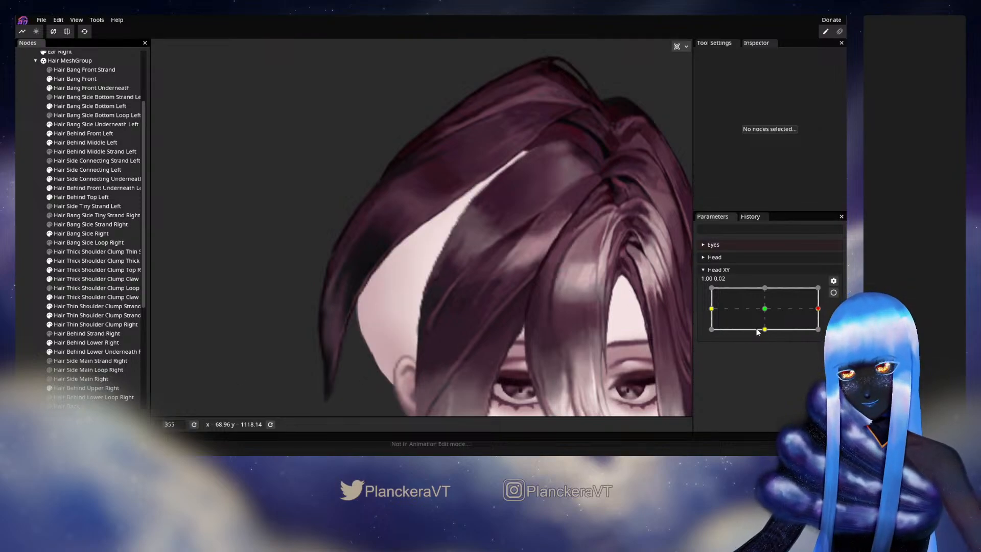
{"action": "mouse_move", "coordinate": [821, 310]}
{"action": "left_mouse_down"}
{"action": "mouse_move", "coordinate": [765, 310]}
{"action": "mouse_move", "coordinate": [819, 311]}
{"action": "left_mouse_up"}
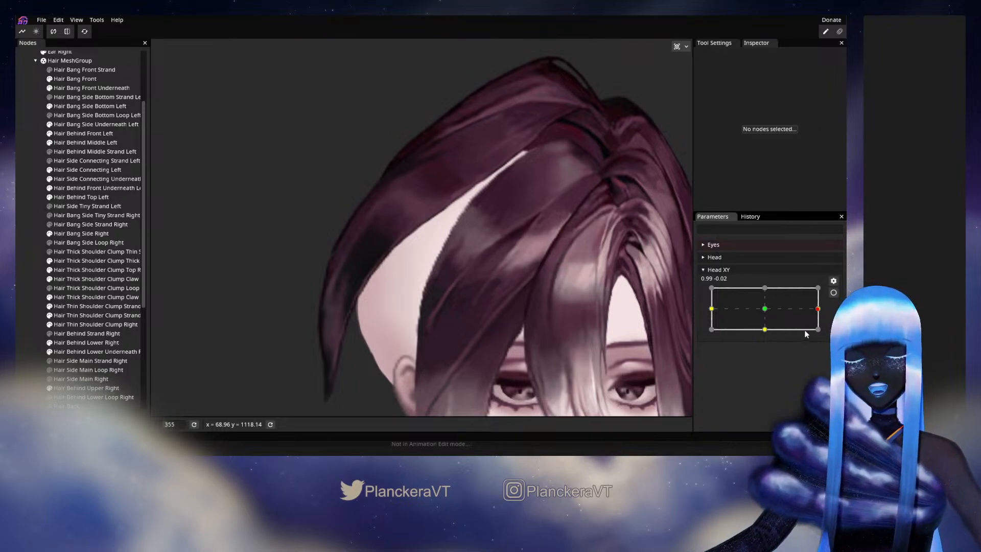
{"action": "mouse_move", "coordinate": [817, 309]}
{"action": "left_mouse_down"}
{"action": "mouse_move", "coordinate": [763, 307]}
{"action": "mouse_move", "coordinate": [816, 316]}
{"action": "mouse_move", "coordinate": [766, 311]}
{"action": "mouse_move", "coordinate": [797, 322]}
{"action": "mouse_move", "coordinate": [757, 324]}
{"action": "mouse_move", "coordinate": [795, 311]}
{"action": "mouse_move", "coordinate": [772, 309]}
{"action": "mouse_move", "coordinate": [819, 310]}
{"action": "left_mouse_up"}
Rearm Head XY at 1.00, 0.00, brush the lower inner edge of Hair Behind Lower Right with the Circle Brush at 33.00, and preview it disarmed.
{"action": "left_click", "coordinate": [833, 292]}
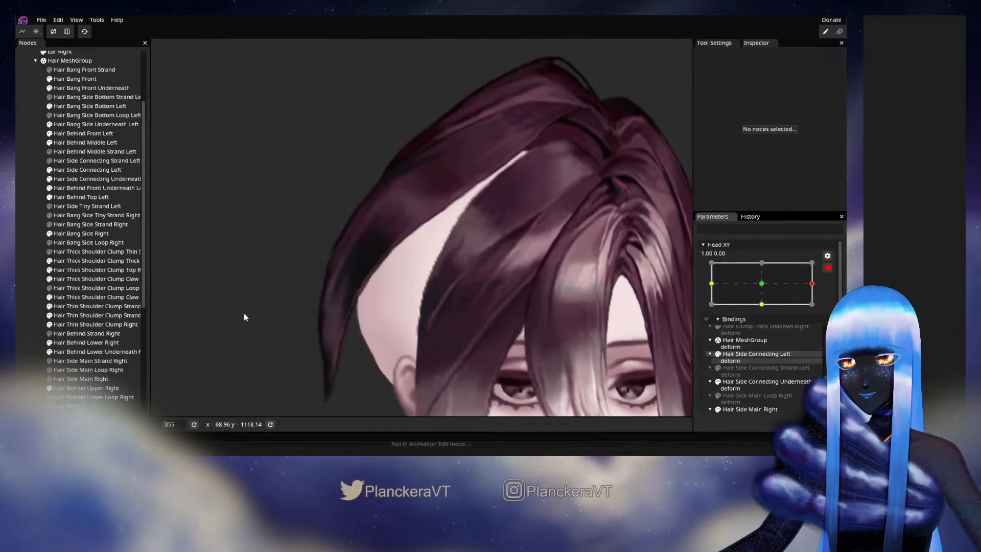
{"action": "left_click", "coordinate": [91, 343]}
{"action": "left_click_drag", "start_coordinate": [446, 372], "coordinate": [464, 300]}
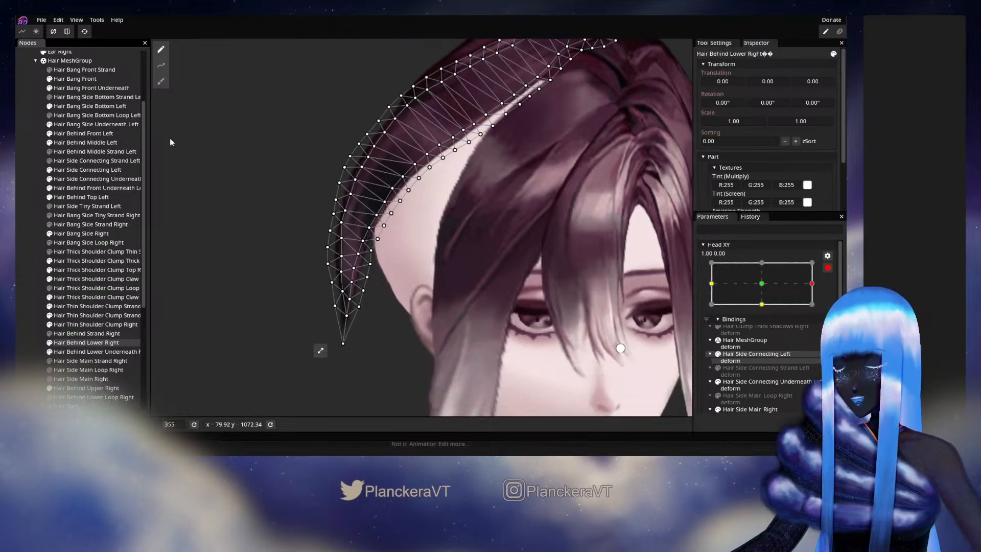
{"action": "left_click", "coordinate": [160, 82]}
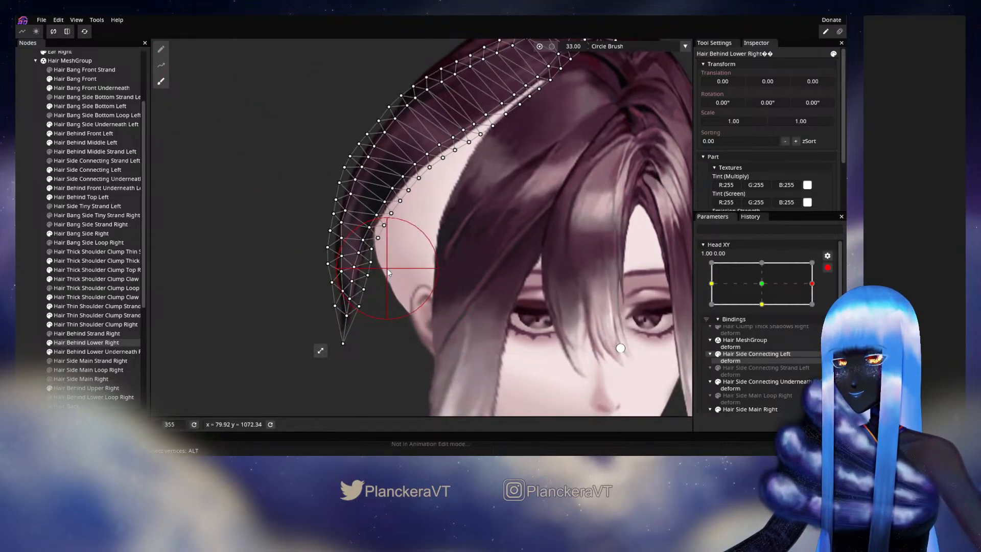
{"action": "left_click", "coordinate": [32, 273]}
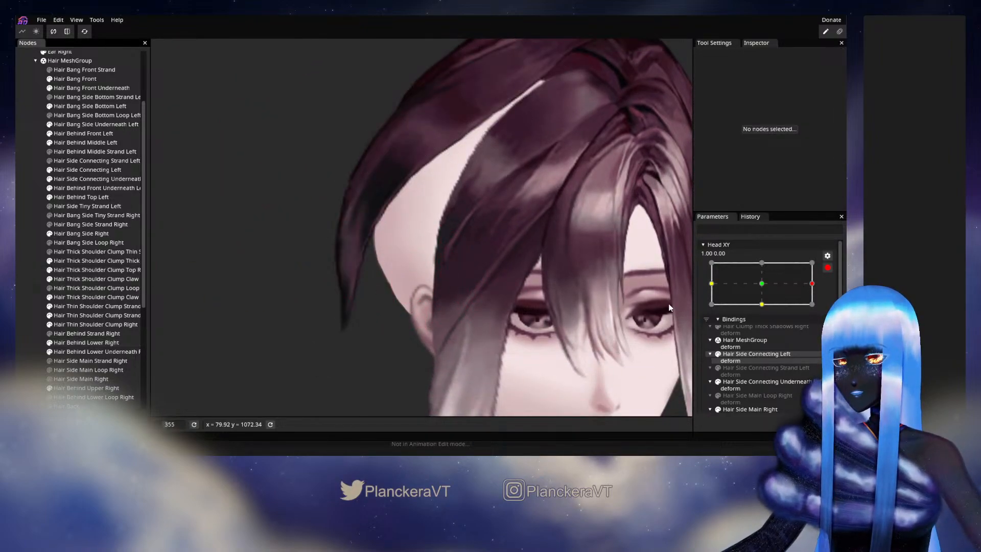
{"action": "left_click", "coordinate": [825, 269]}
{"action": "mouse_move", "coordinate": [820, 309]}
{"action": "left_mouse_down"}
{"action": "mouse_move", "coordinate": [765, 312]}
{"action": "mouse_move", "coordinate": [819, 307]}
{"action": "left_mouse_up"}
{"action": "left_click_drag", "start_coordinate": [469, 116], "coordinate": [441, 234]}
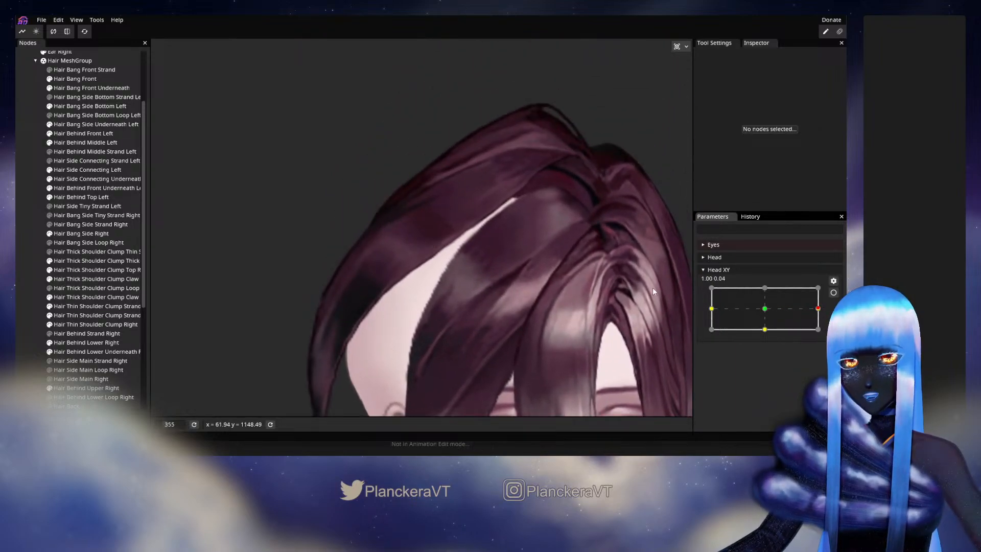
Adjust a vertex midway along the inner edge of Hair Behind Lower Right at Head XY 1.00, 0.00, and preview the head turn.
{"action": "left_click", "coordinate": [833, 292]}
{"action": "scroll", "coordinate": [437, 306], "scroll_direction": "up", "scroll_amount": 2}
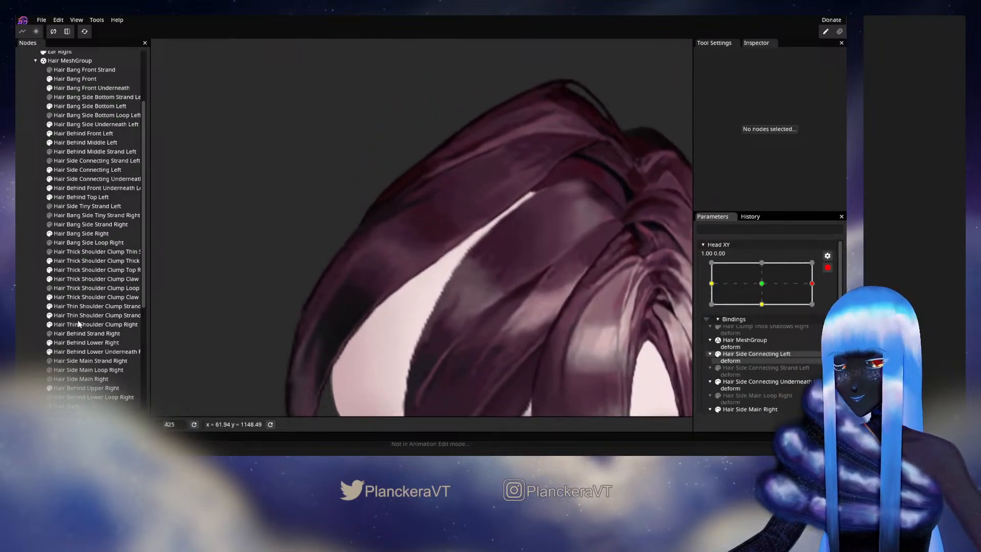
{"action": "left_click", "coordinate": [73, 342]}
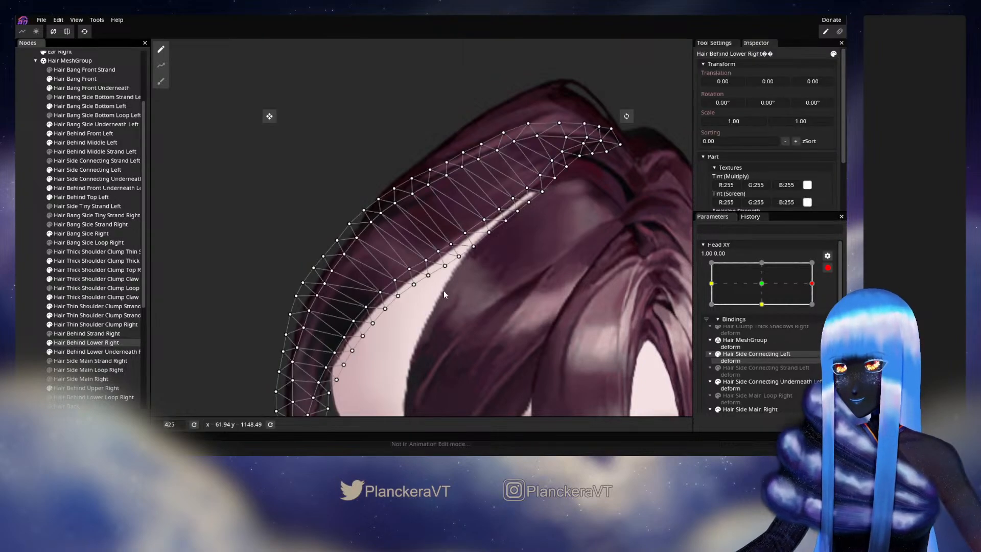
{"action": "scroll", "coordinate": [455, 281], "scroll_direction": "up", "scroll_amount": 2}
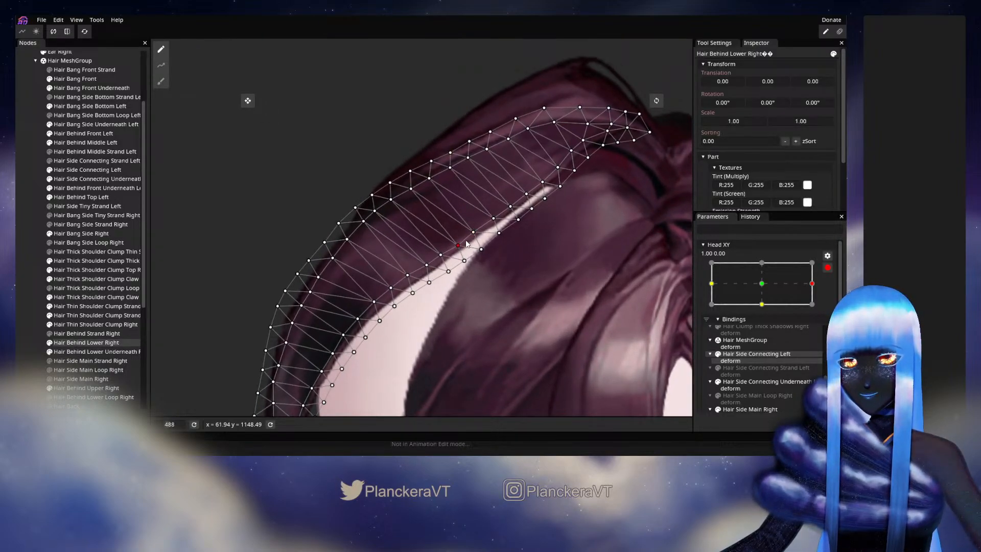
{"action": "left_click", "coordinate": [28, 261]}
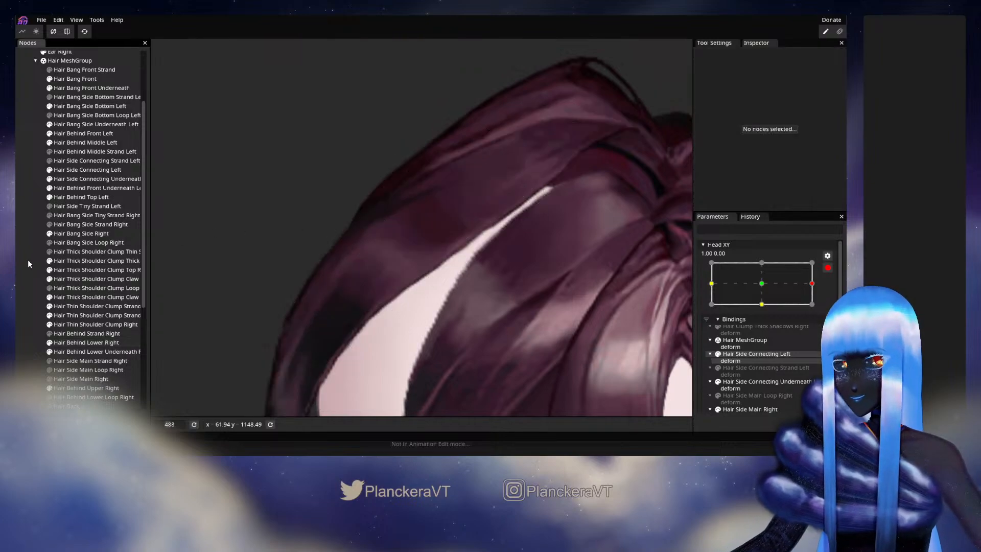
{"action": "left_click", "coordinate": [831, 270]}
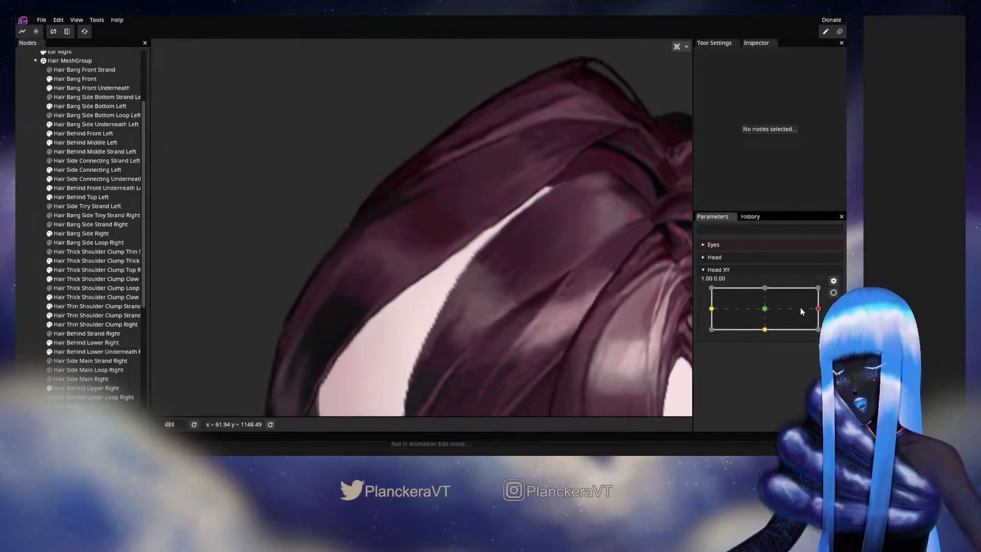
{"action": "mouse_move", "coordinate": [817, 308]}
{"action": "left_mouse_down"}
{"action": "mouse_move", "coordinate": [764, 311]}
{"action": "mouse_move", "coordinate": [818, 309]}
{"action": "left_mouse_up"}
Nudge the inner edge of Hair Behind Lower Right slightly with the Circle Brush at Head XY 1.00, 0.00, and preview the deformation.
{"action": "left_click", "coordinate": [834, 293]}
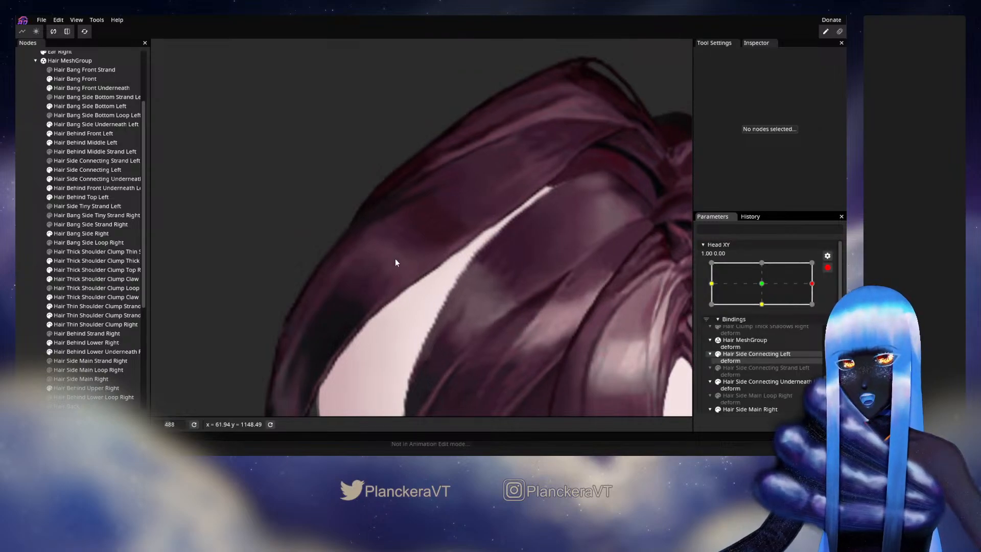
{"action": "left_click", "coordinate": [60, 343]}
{"action": "left_click", "coordinate": [161, 82]}
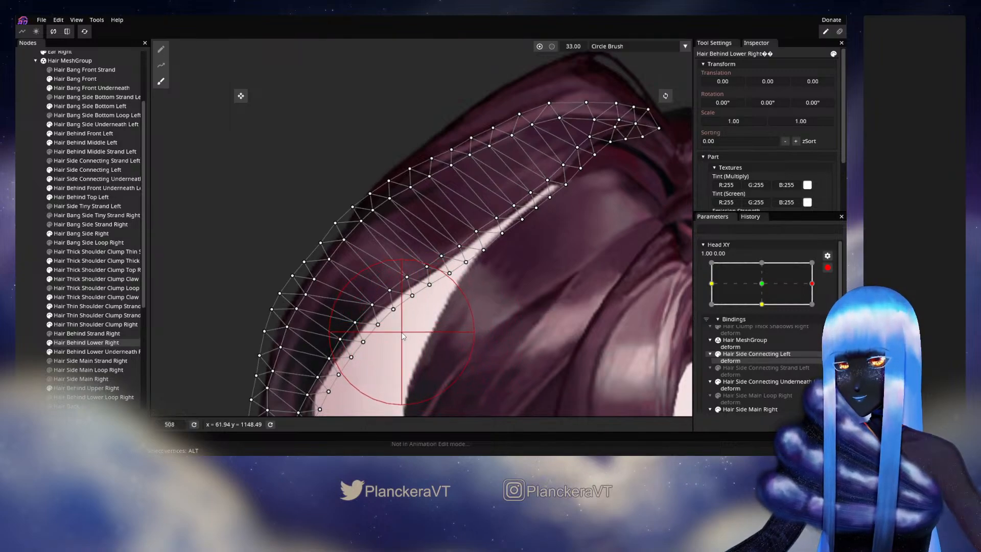
{"action": "left_click_drag", "start_coordinate": [402, 331], "coordinate": [403, 333]}
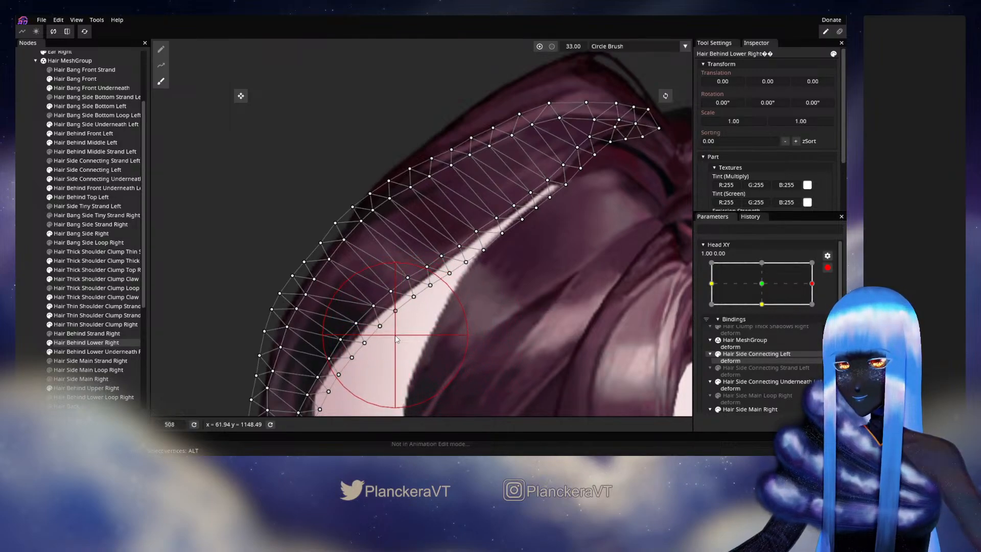
{"action": "left_click", "coordinate": [28, 313]}
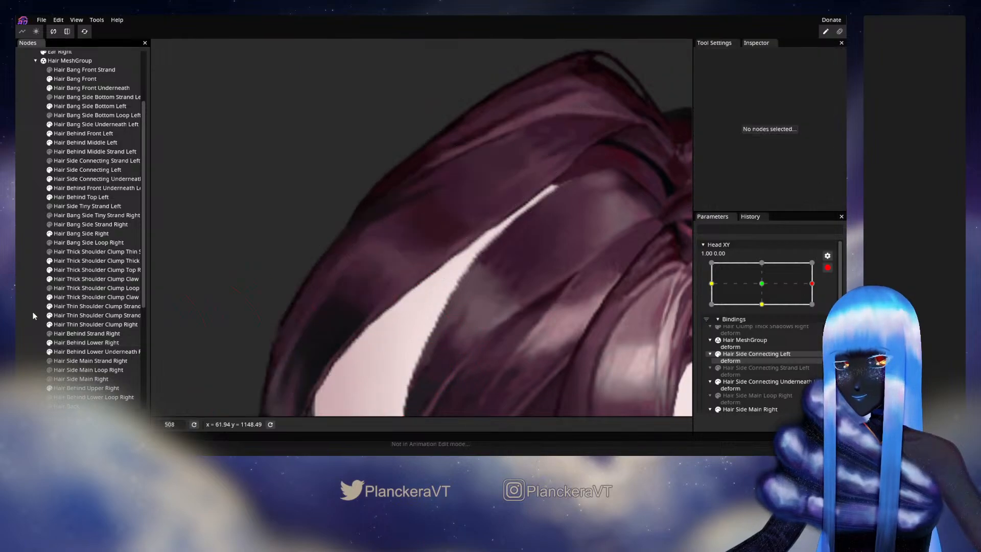
{"action": "left_click", "coordinate": [827, 268]}
{"action": "mouse_move", "coordinate": [818, 309]}
{"action": "left_mouse_down"}
{"action": "mouse_move", "coordinate": [765, 313]}
{"action": "mouse_move", "coordinate": [827, 309]}
{"action": "left_mouse_up"}
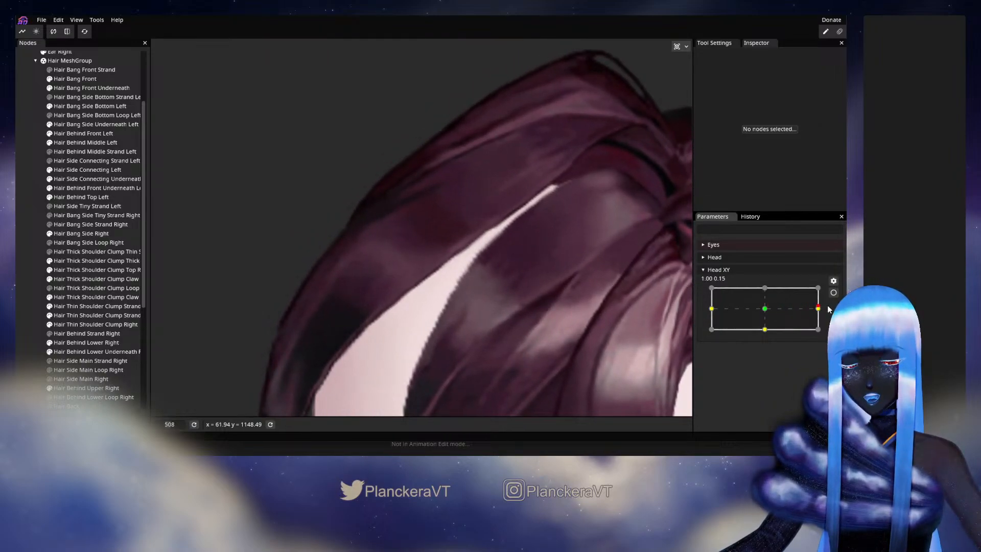
Push the outer edge of Hair Behind Lower Right slightly outward with the Circle Brush at Head XY 1.00, 0.00, and preview the curve.
{"action": "left_click", "coordinate": [834, 293]}
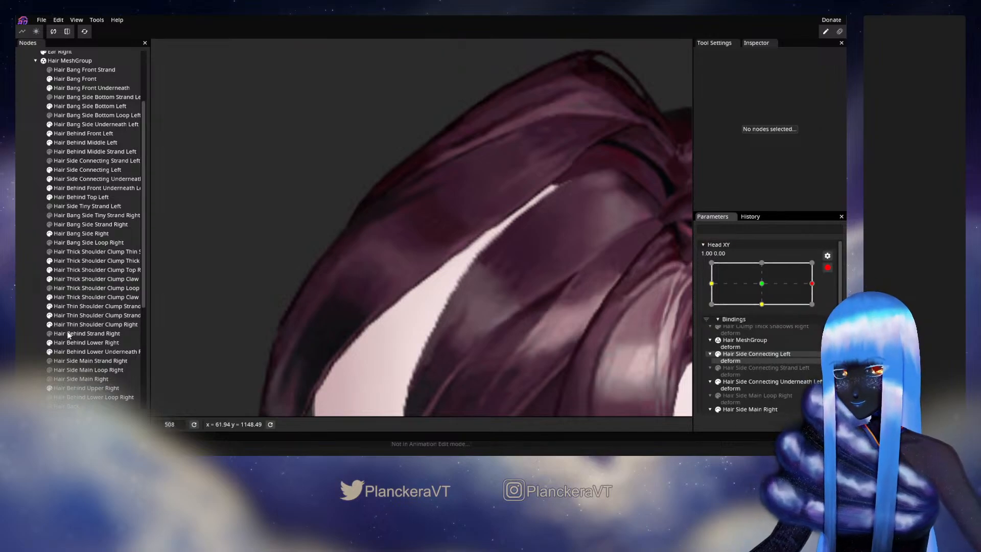
{"action": "left_click", "coordinate": [86, 342]}
{"action": "left_click", "coordinate": [161, 81]}
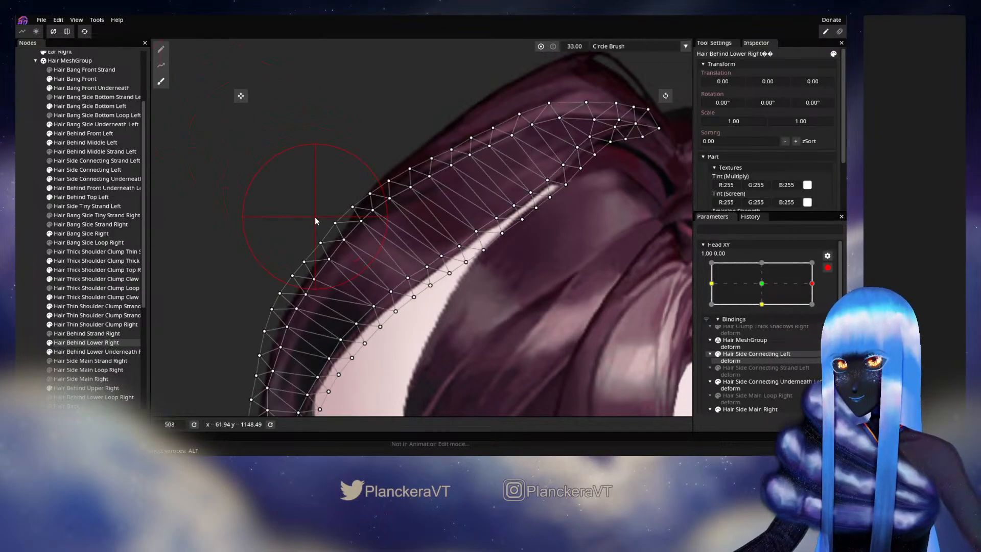
{"action": "left_click_drag", "start_coordinate": [311, 223], "coordinate": [305, 222]}
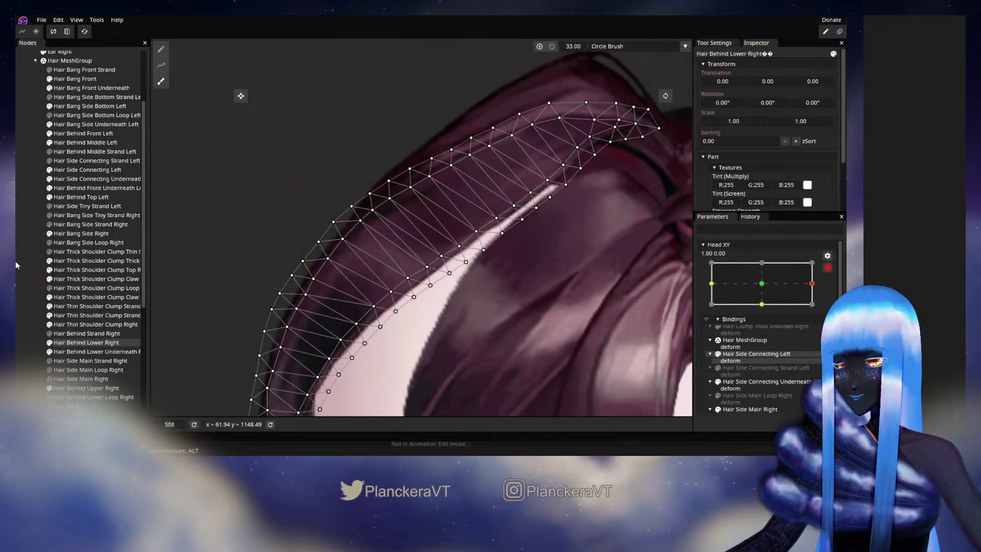
{"action": "left_click", "coordinate": [33, 284]}
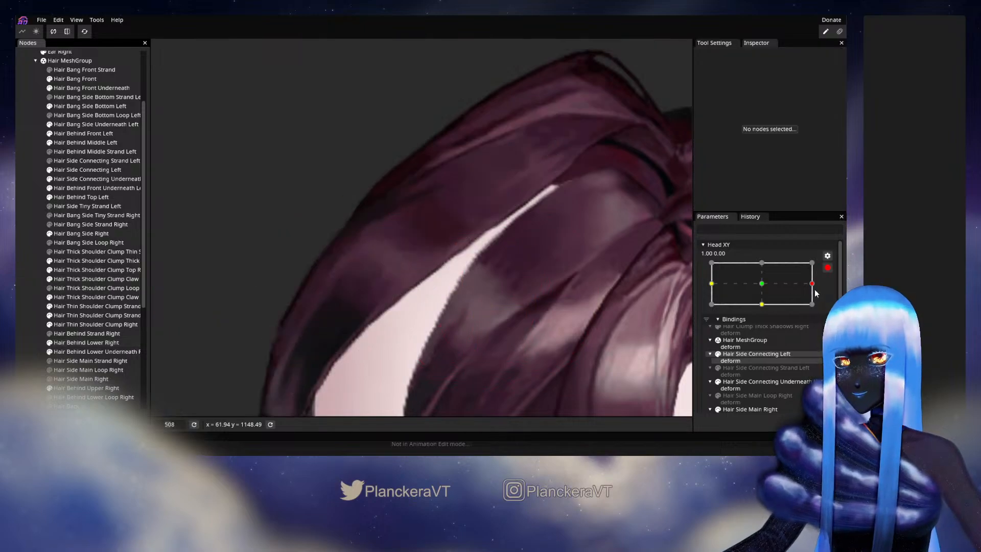
{"action": "left_click", "coordinate": [828, 267]}
{"action": "mouse_move", "coordinate": [817, 309]}
{"action": "left_mouse_down"}
{"action": "mouse_move", "coordinate": [764, 308]}
{"action": "mouse_move", "coordinate": [818, 309]}
{"action": "left_mouse_up"}
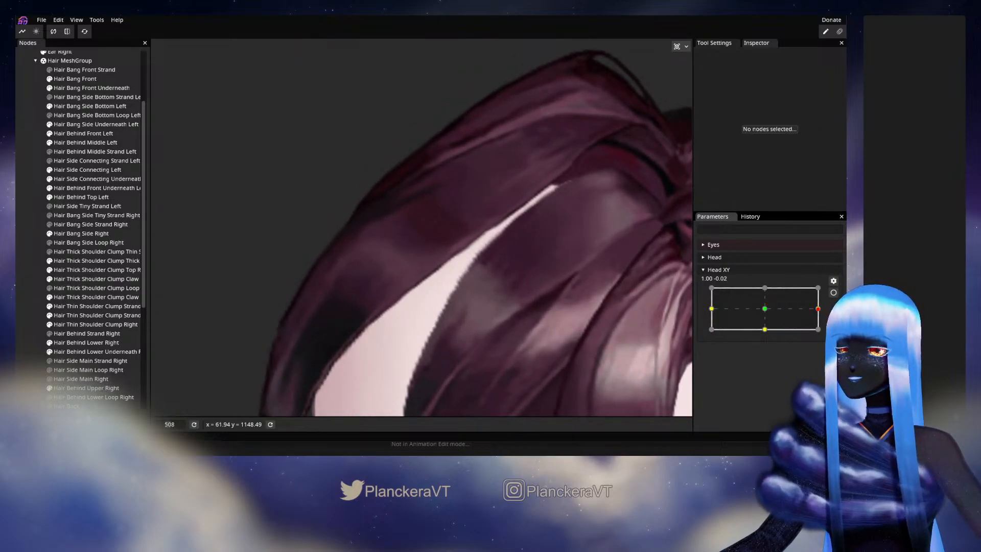
Refine an interior vertex near the outer edge of Hair Behind Lower Right at Head XY 1.00, 0.00, and preview with the parameter disarmed.
{"action": "left_click", "coordinate": [833, 293]}
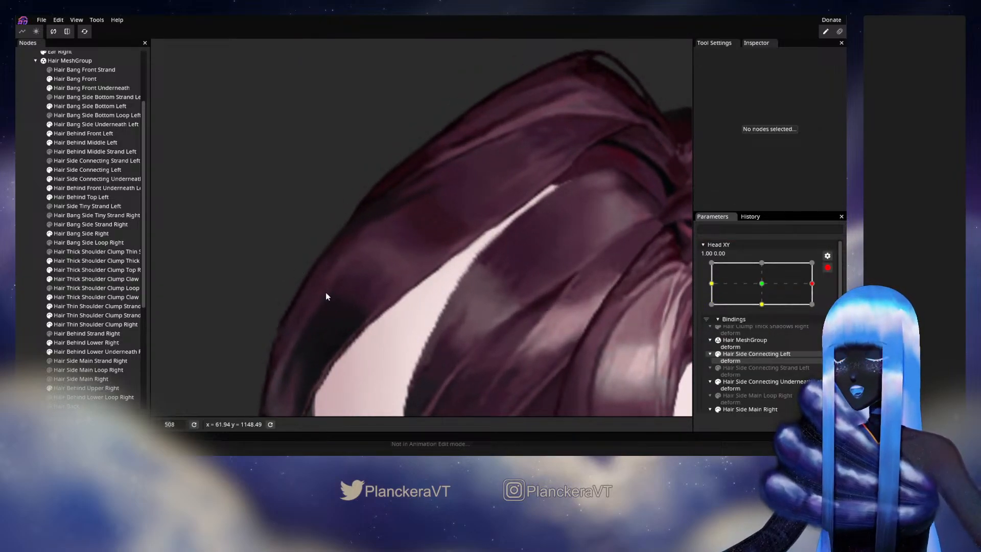
{"action": "left_click", "coordinate": [73, 346]}
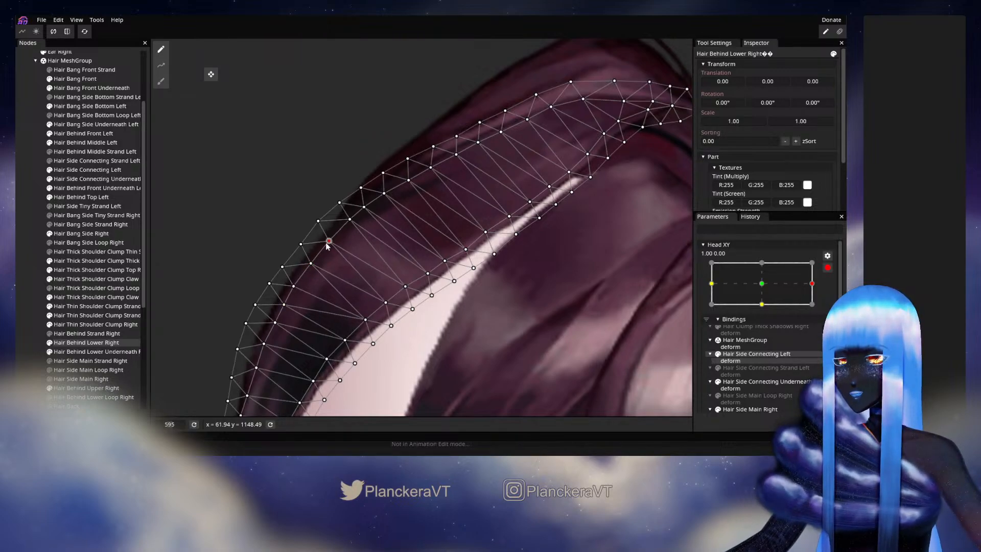
{"action": "left_click", "coordinate": [26, 244]}
{"action": "scroll", "coordinate": [495, 322], "scroll_direction": "down", "scroll_amount": 2}
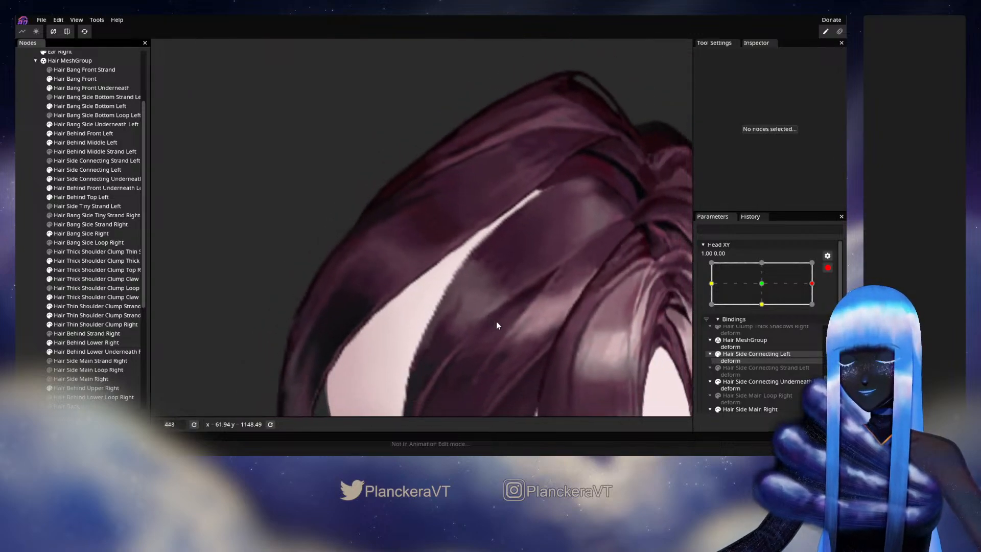
{"action": "scroll", "coordinate": [497, 321], "scroll_direction": "down", "scroll_amount": 1}
{"action": "left_click", "coordinate": [827, 267]}
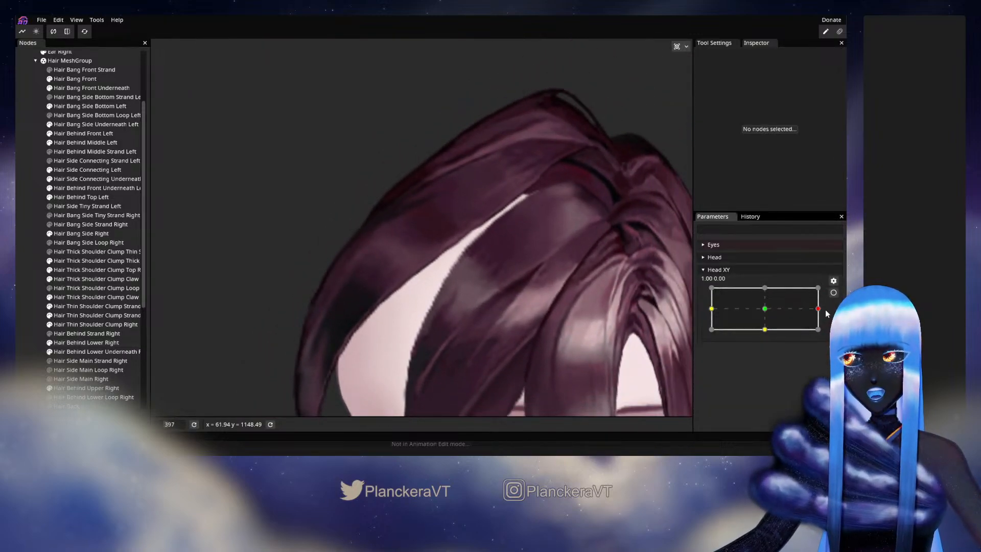
{"action": "mouse_move", "coordinate": [823, 316]}
{"action": "left_mouse_down"}
{"action": "mouse_move", "coordinate": [767, 309]}
{"action": "mouse_move", "coordinate": [821, 308]}
{"action": "left_mouse_up"}
Refine individual vertices along the outer edge of Hair Behind Lower Right at Head XY 1.00, 0.00, and preview with the parameter disarmed.
{"action": "left_click", "coordinate": [834, 293]}
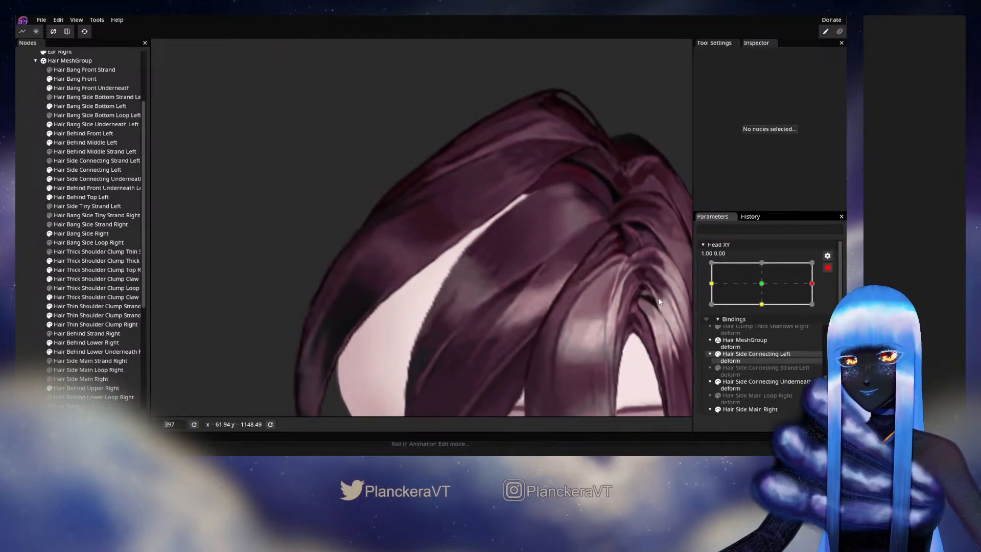
{"action": "scroll", "coordinate": [272, 342], "scroll_direction": "up", "scroll_amount": 5}
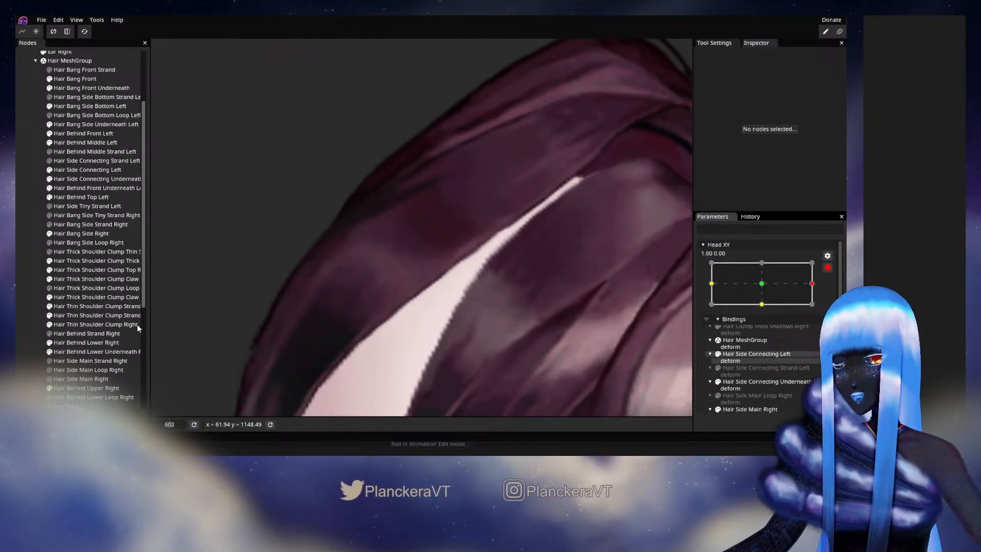
{"action": "left_click", "coordinate": [86, 345]}
{"action": "scroll", "coordinate": [337, 266], "scroll_direction": "up", "scroll_amount": 1}
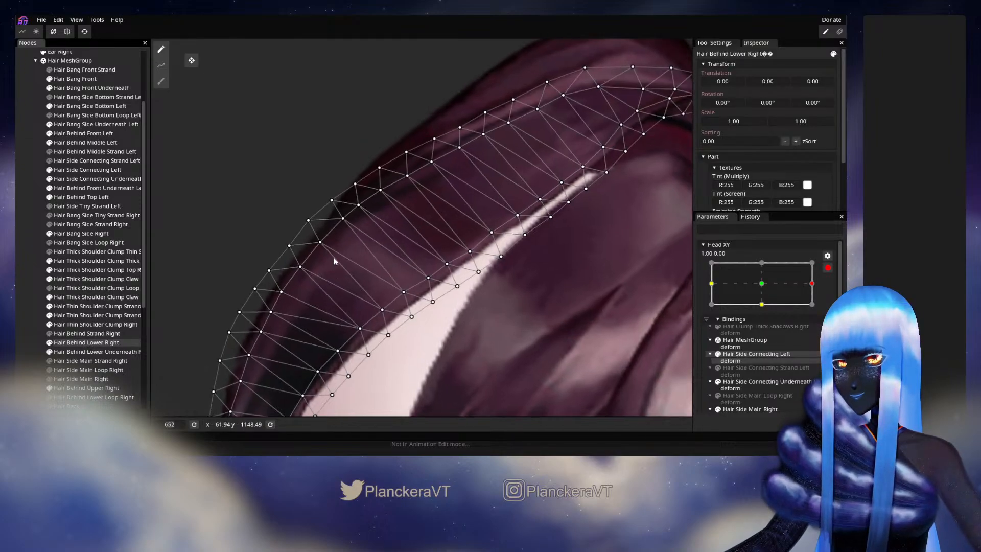
{"action": "left_click", "coordinate": [319, 243]}
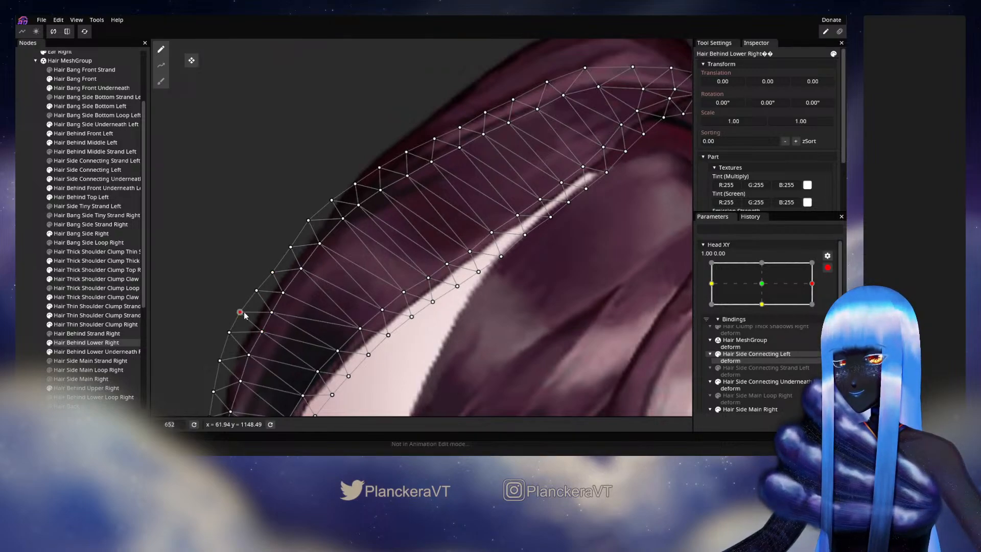
{"action": "left_click_drag", "start_coordinate": [247, 321], "coordinate": [304, 260]}
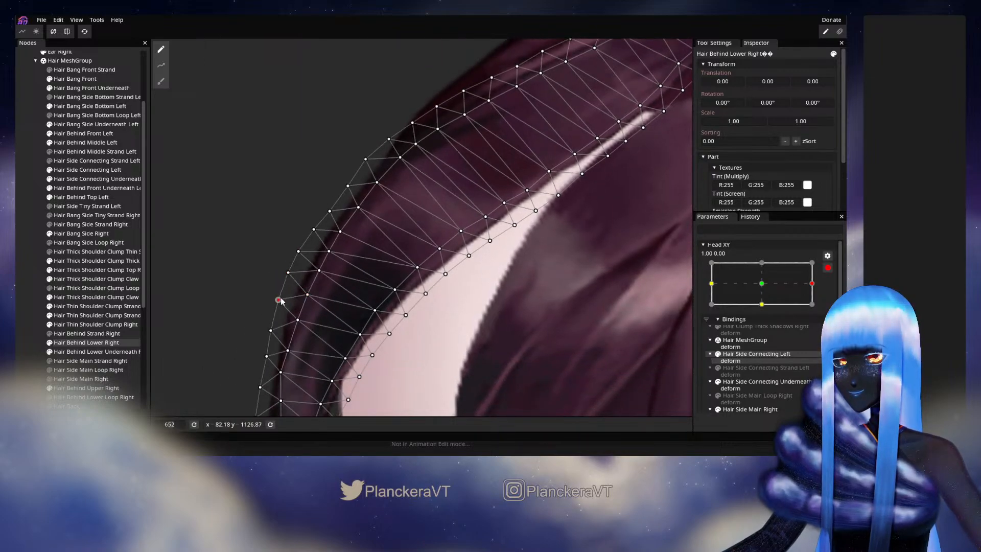
{"action": "left_click", "coordinate": [30, 245]}
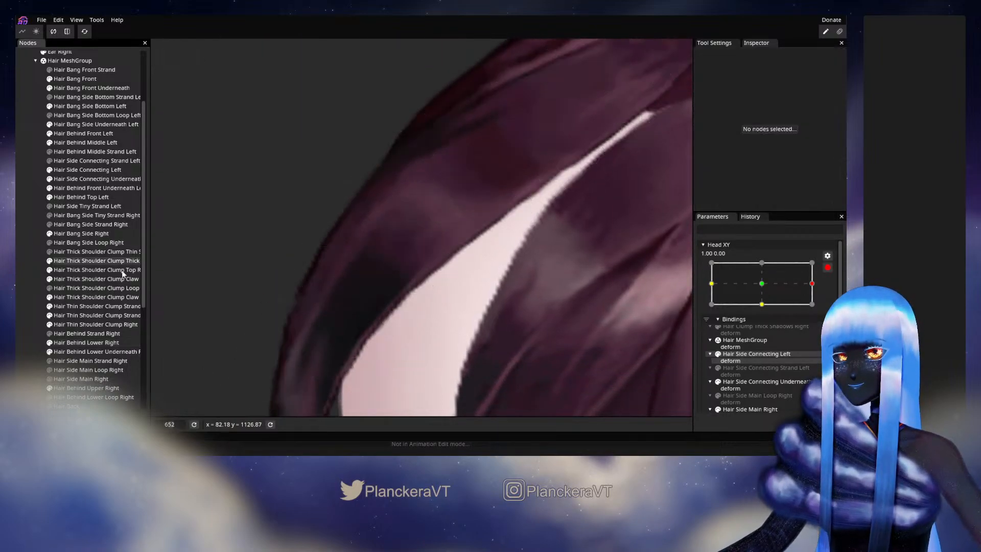
{"action": "scroll", "coordinate": [421, 278], "scroll_direction": "down", "scroll_amount": 5}
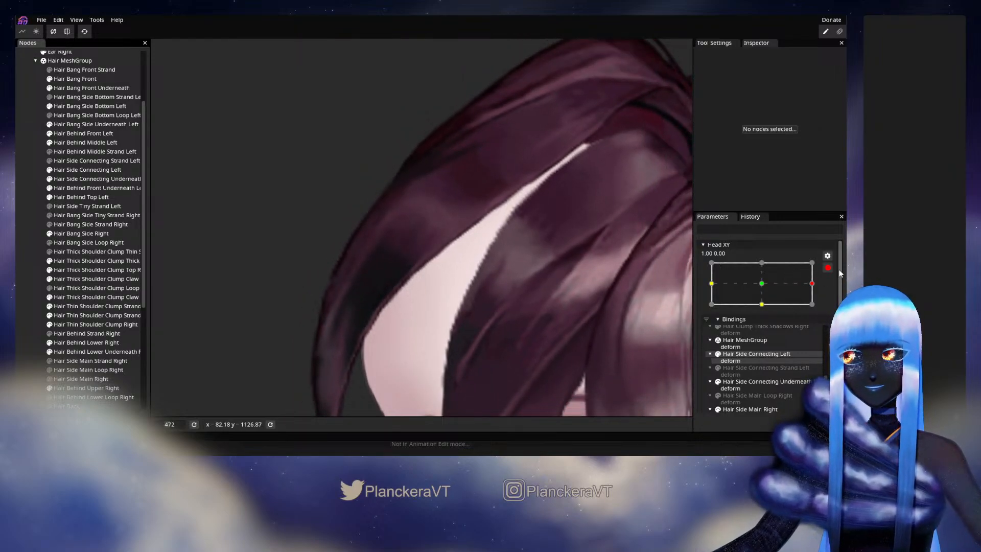
{"action": "left_click", "coordinate": [828, 267]}
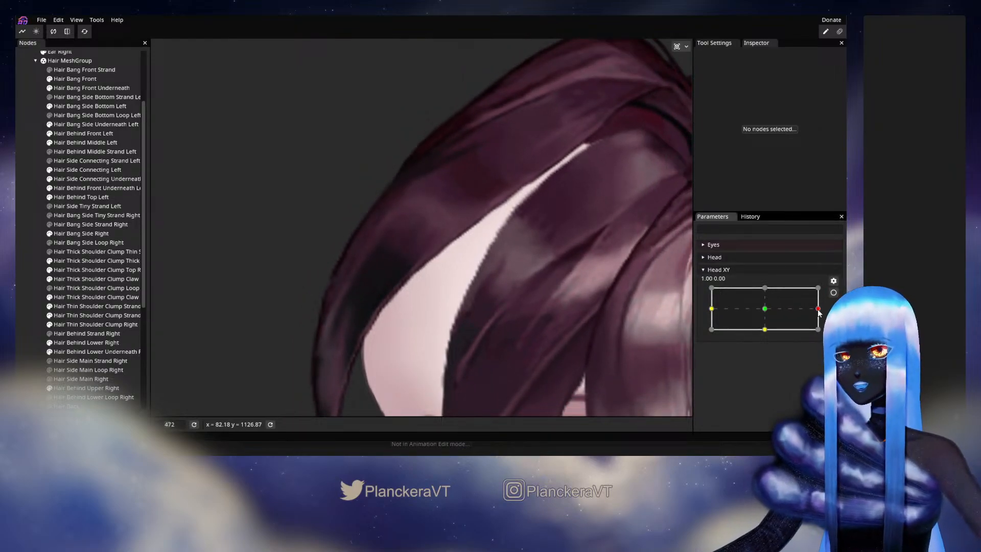
{"action": "mouse_move", "coordinate": [819, 312]}
{"action": "left_mouse_down"}
{"action": "mouse_move", "coordinate": [757, 310]}
{"action": "mouse_move", "coordinate": [818, 309]}
{"action": "left_mouse_up"}
Smooth the middle of Hair Behind Lower Right's outer edge with the Circle Brush at Head XY 1.00, 0.00, and preview the head turn.
{"action": "left_click", "coordinate": [833, 292]}
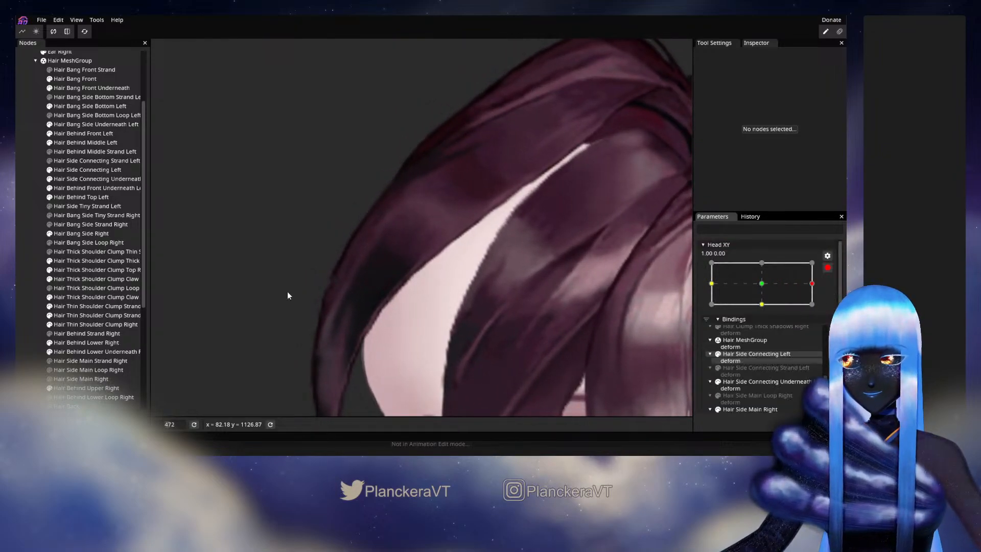
{"action": "left_click", "coordinate": [86, 342]}
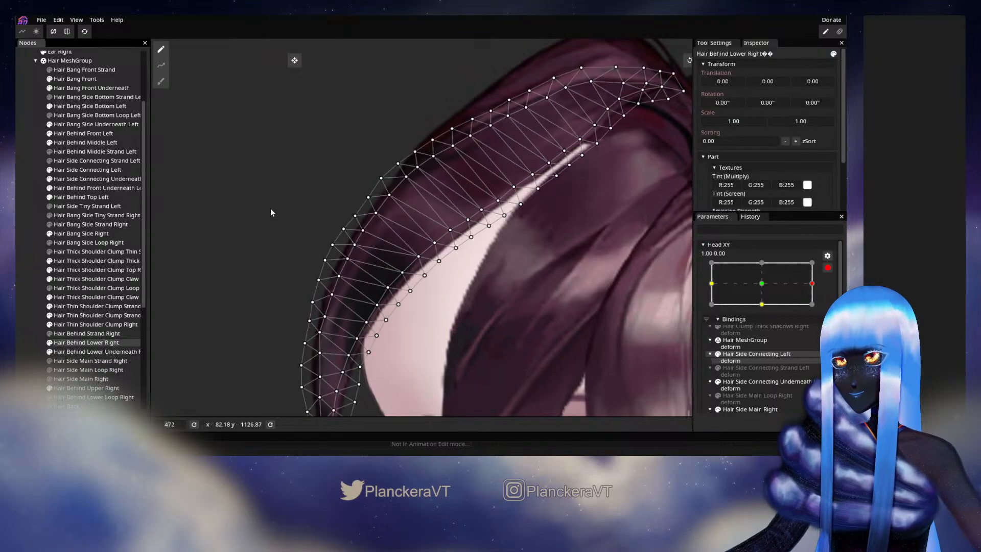
{"action": "left_click", "coordinate": [160, 81]}
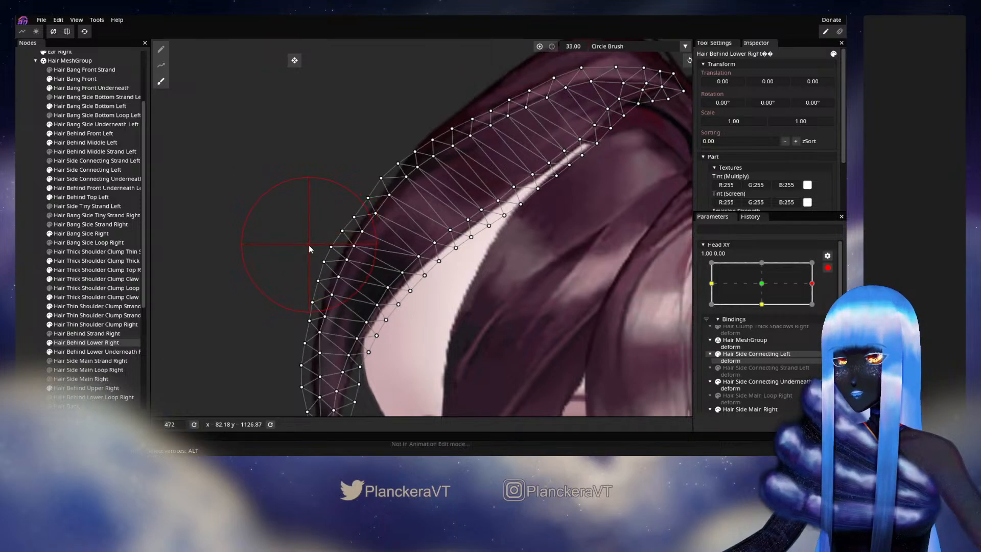
{"action": "left_click", "coordinate": [18, 260]}
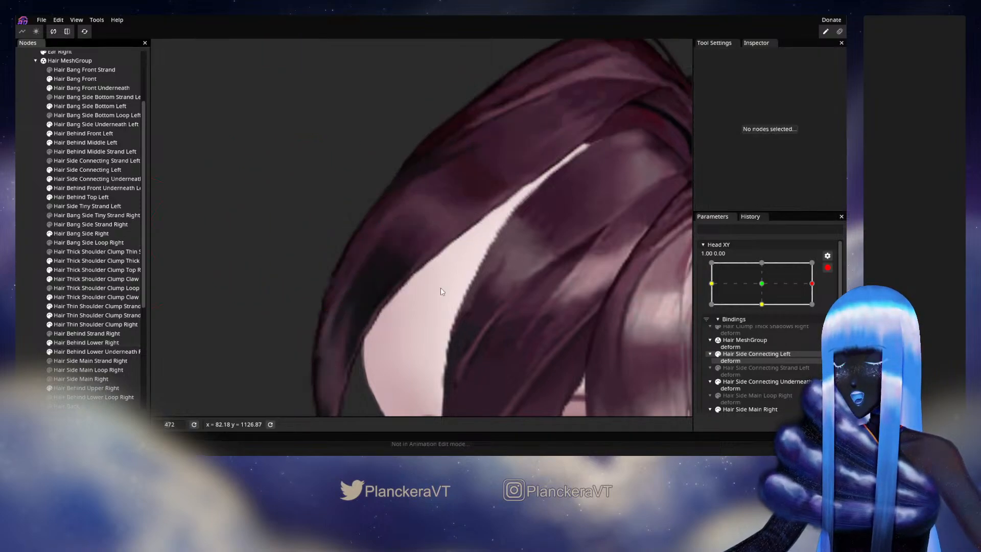
{"action": "left_click", "coordinate": [828, 269]}
{"action": "mouse_move", "coordinate": [821, 311]}
{"action": "left_mouse_down"}
{"action": "mouse_move", "coordinate": [765, 309]}
{"action": "mouse_move", "coordinate": [824, 308]}
{"action": "mouse_move", "coordinate": [763, 319]}
{"action": "mouse_move", "coordinate": [816, 308]}
{"action": "left_mouse_up"}
Try another Circle Brush nudge on the upper outer edge of Hair Behind Lower Right, undo it, and preview the head turn.
{"action": "left_click", "coordinate": [833, 293]}
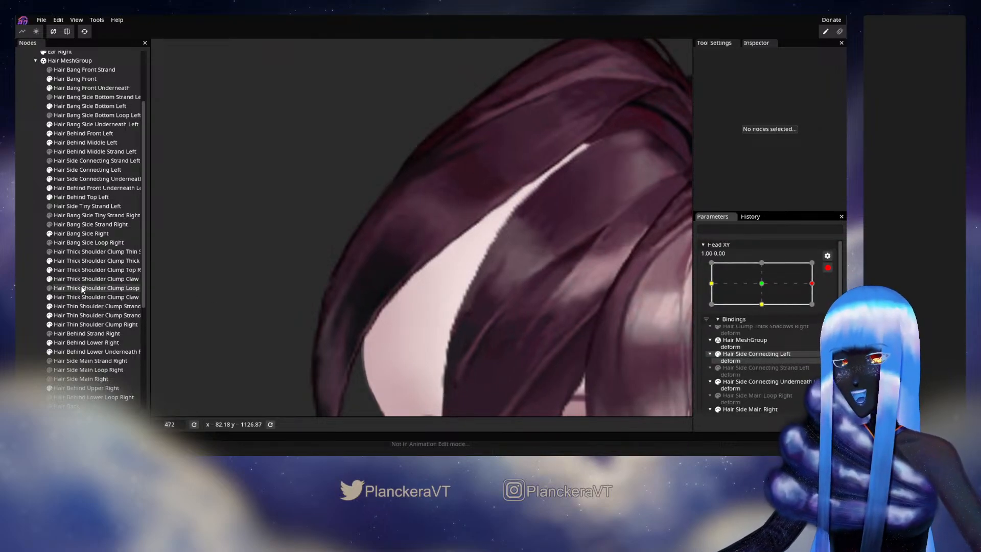
{"action": "left_click", "coordinate": [82, 342]}
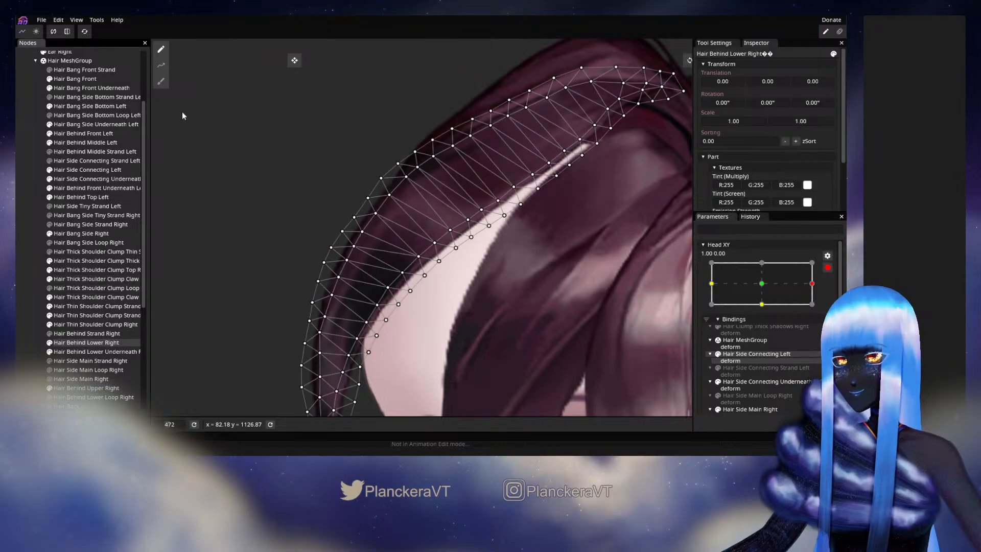
{"action": "left_click", "coordinate": [161, 81]}
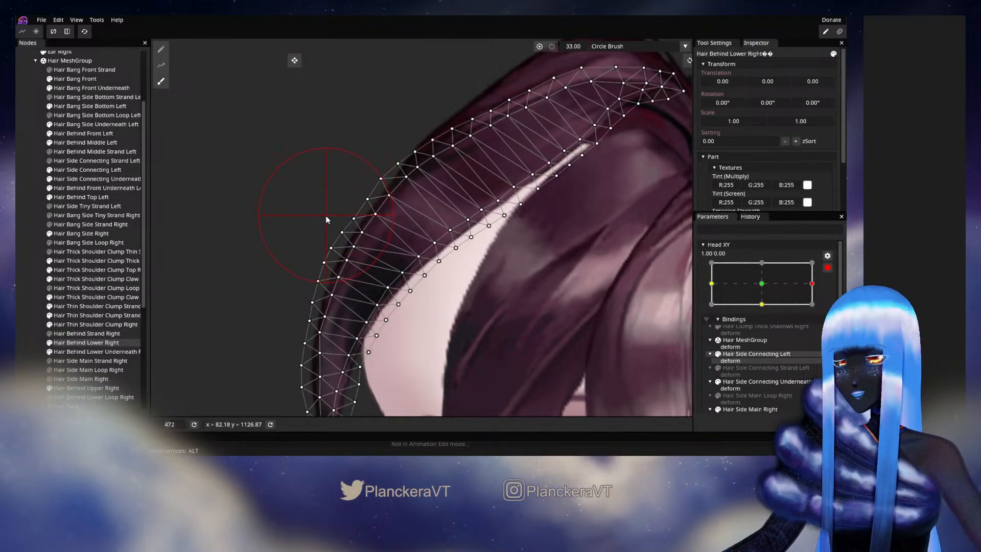
{"action": "left_click_drag", "start_coordinate": [321, 222], "coordinate": [320, 225]}
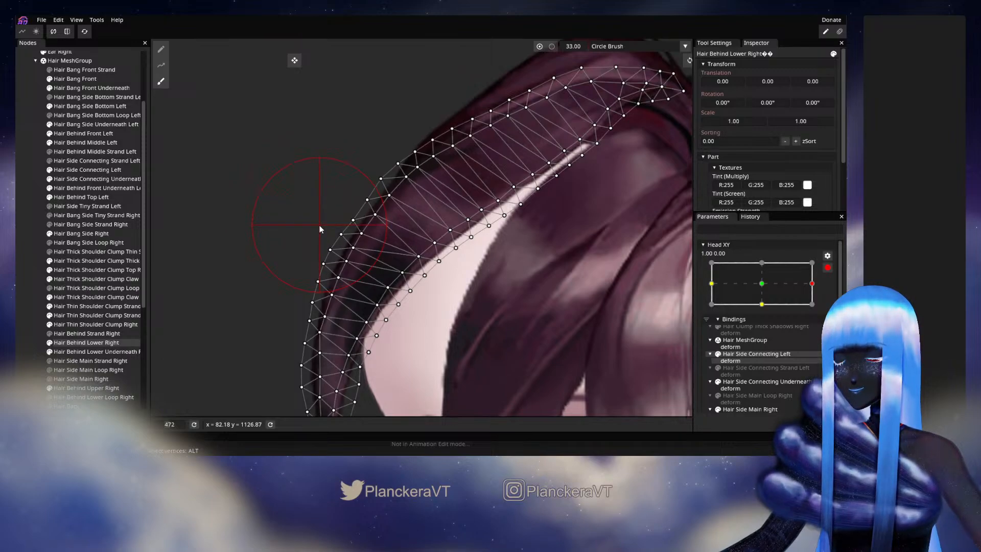
{"action": "key", "text": "ctrl+z"}
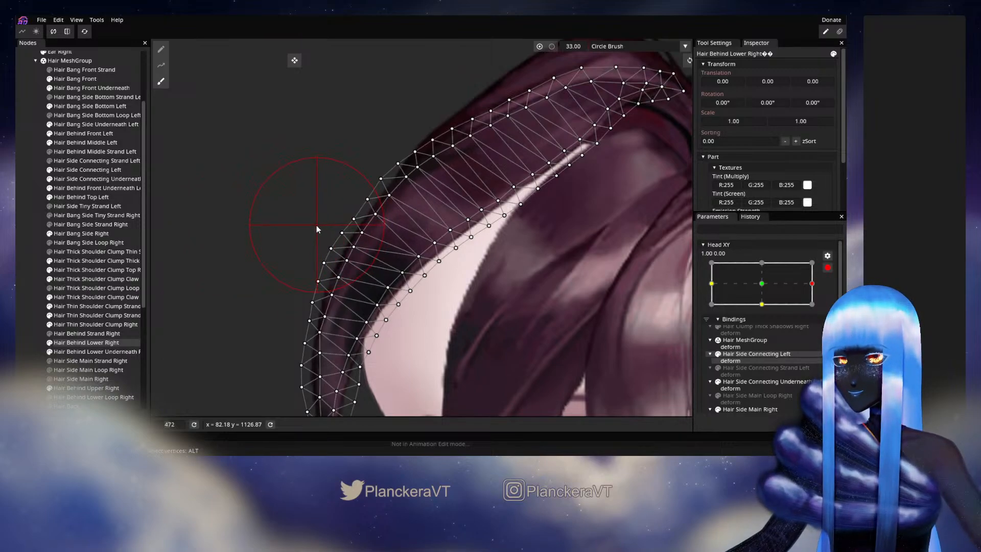
{"action": "left_click", "coordinate": [93, 246]}
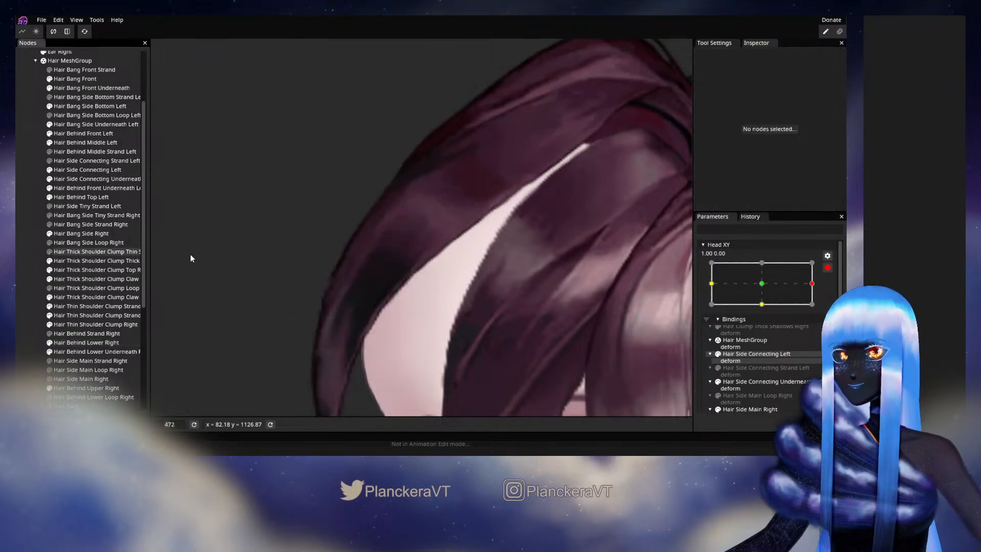
{"action": "left_click", "coordinate": [828, 268]}
{"action": "mouse_move", "coordinate": [819, 308]}
{"action": "left_mouse_down"}
{"action": "mouse_move", "coordinate": [764, 312]}
{"action": "mouse_move", "coordinate": [817, 304]}
{"action": "left_mouse_up"}
Push the outer edge above the tip of Hair Behind Lower Right slightly inward with the Circle Brush at Head XY 1.00, 0.00, and preview.
{"action": "left_click_drag", "start_coordinate": [460, 323], "coordinate": [548, 202]}
{"action": "left_click", "coordinate": [833, 293]}
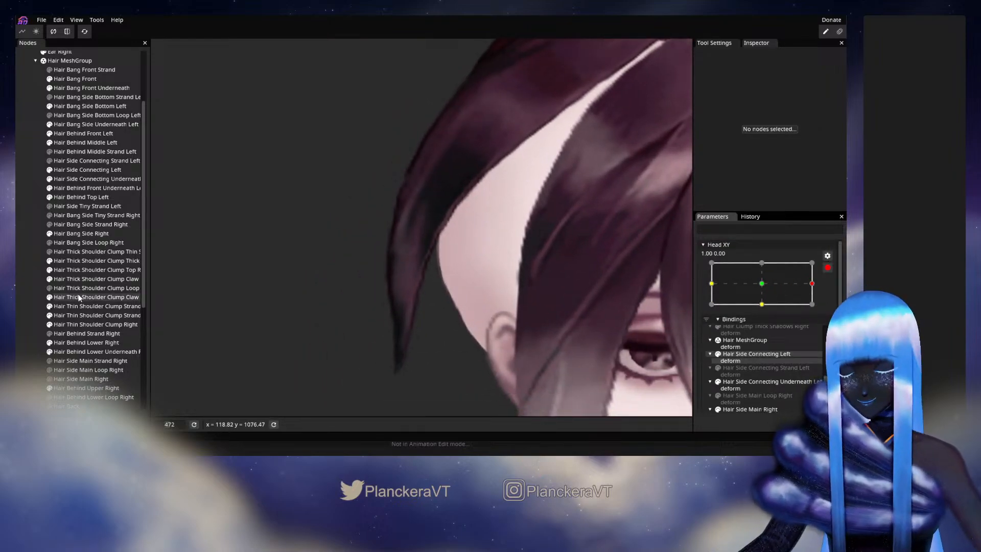
{"action": "left_click", "coordinate": [73, 341]}
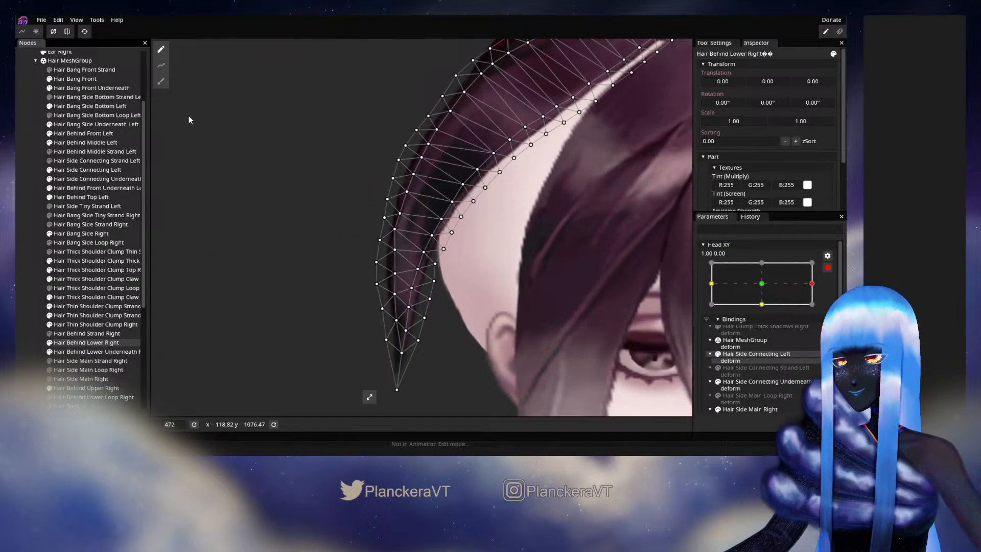
{"action": "left_click", "coordinate": [156, 83]}
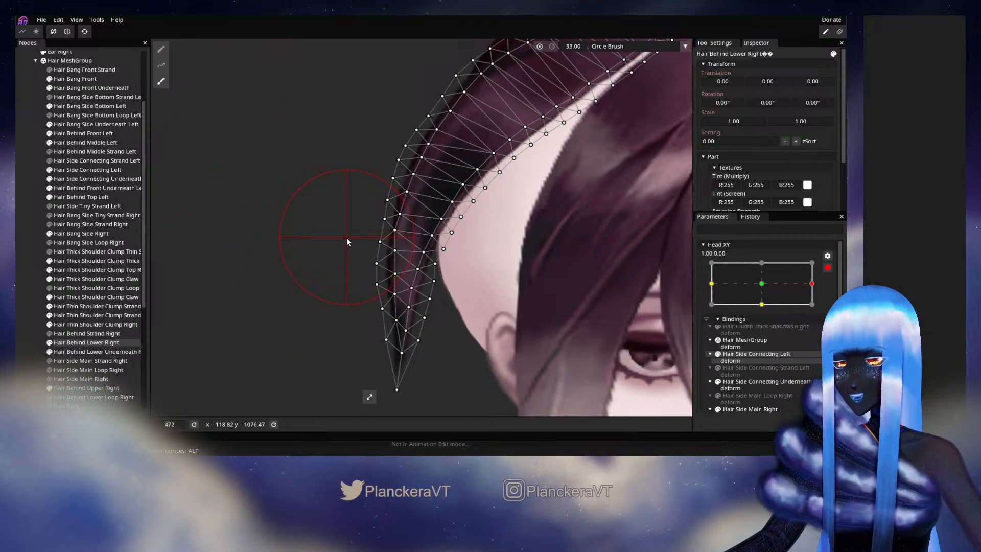
{"action": "mouse_move", "coordinate": [348, 244]}
{"action": "left_mouse_down"}
{"action": "mouse_move", "coordinate": [353, 277]}
{"action": "mouse_move", "coordinate": [343, 280]}
{"action": "left_mouse_up"}
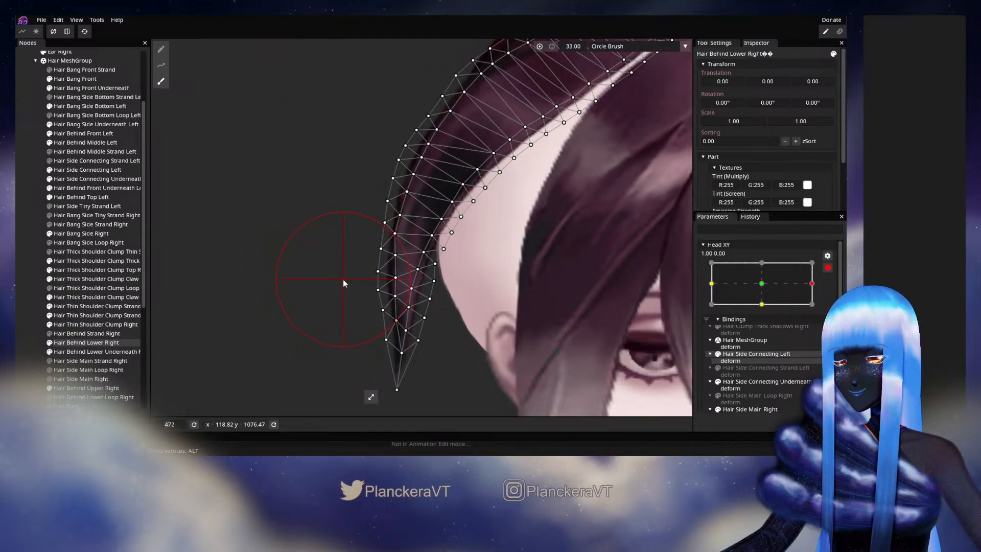
{"action": "left_click", "coordinate": [827, 268]}
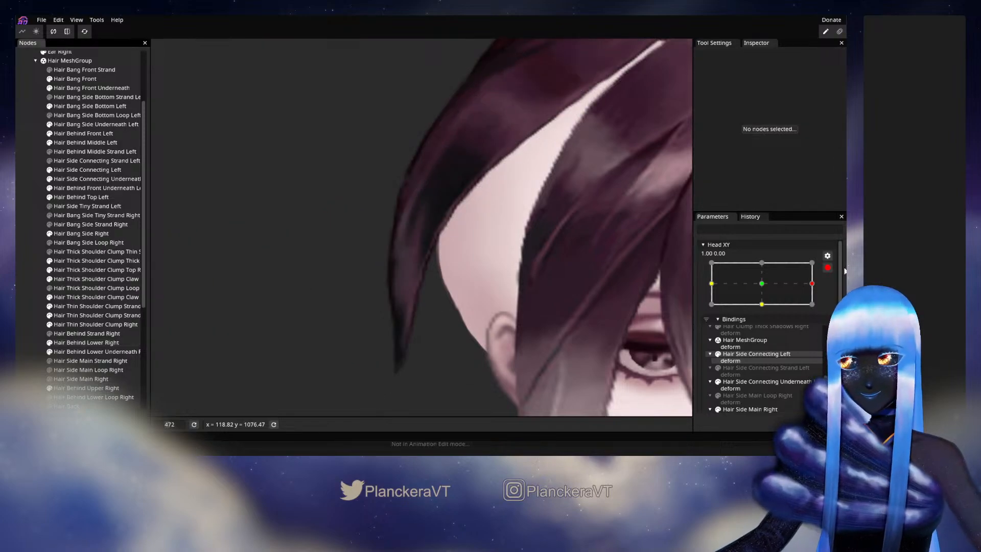
{"action": "mouse_move", "coordinate": [819, 311]}
{"action": "left_mouse_down"}
{"action": "mouse_move", "coordinate": [767, 311]}
{"action": "mouse_move", "coordinate": [818, 309]}
{"action": "left_mouse_up"}
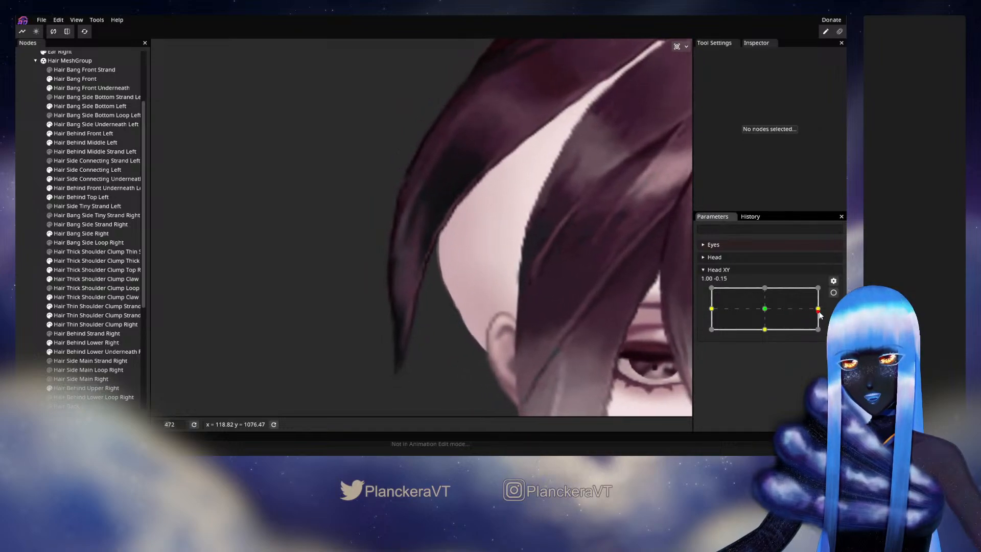
Nudge successive vertices along the middle of Hair Behind Lower Right's inner edge slightly inward at Head XY 1.00, 0.00.
{"action": "left_click", "coordinate": [833, 293]}
{"action": "left_click_drag", "start_coordinate": [501, 263], "coordinate": [397, 332]}
{"action": "scroll", "coordinate": [382, 293], "scroll_direction": "up", "scroll_amount": 1}
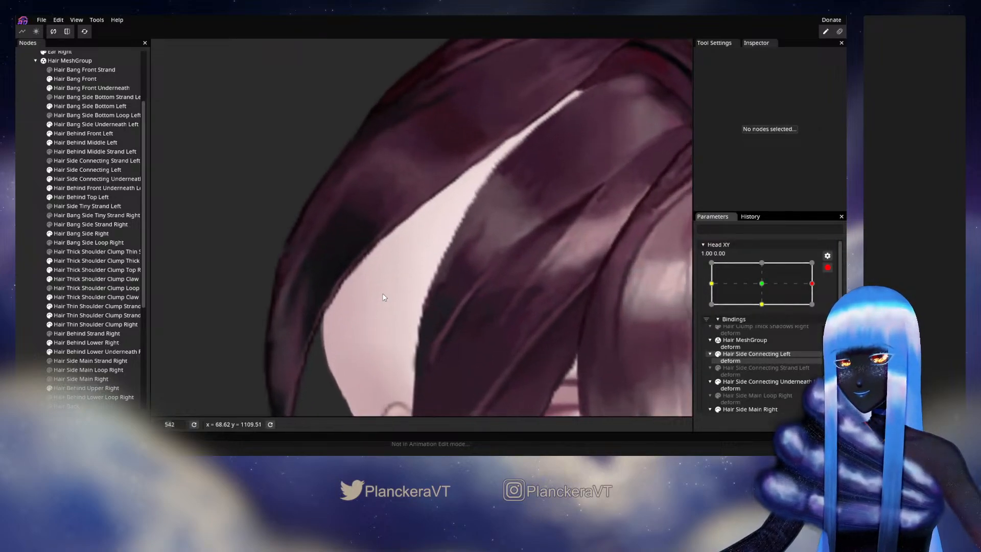
{"action": "left_click", "coordinate": [90, 342]}
{"action": "scroll", "coordinate": [379, 221], "scroll_direction": "up", "scroll_amount": 1}
{"action": "left_click", "coordinate": [379, 218]}
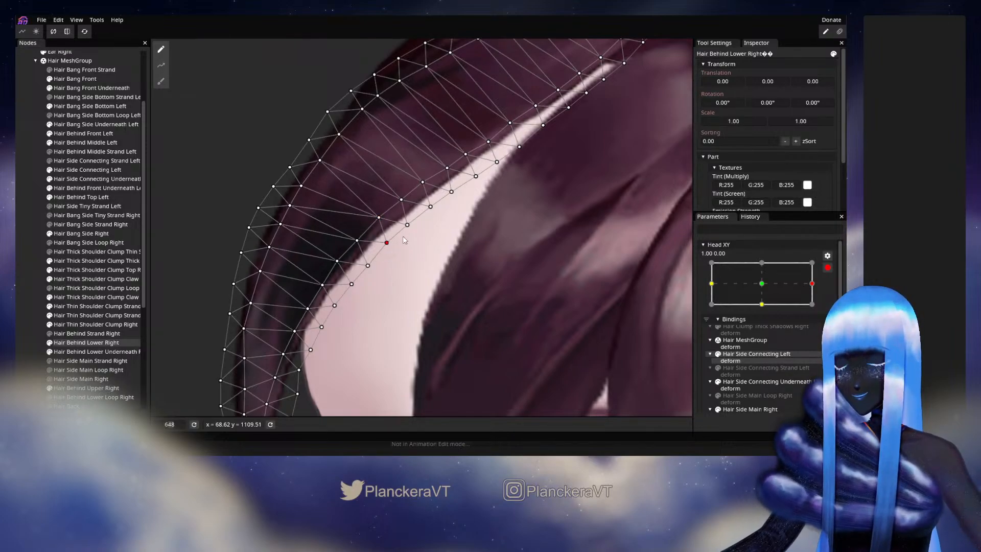
{"action": "left_click_drag", "start_coordinate": [407, 225], "coordinate": [408, 227]}
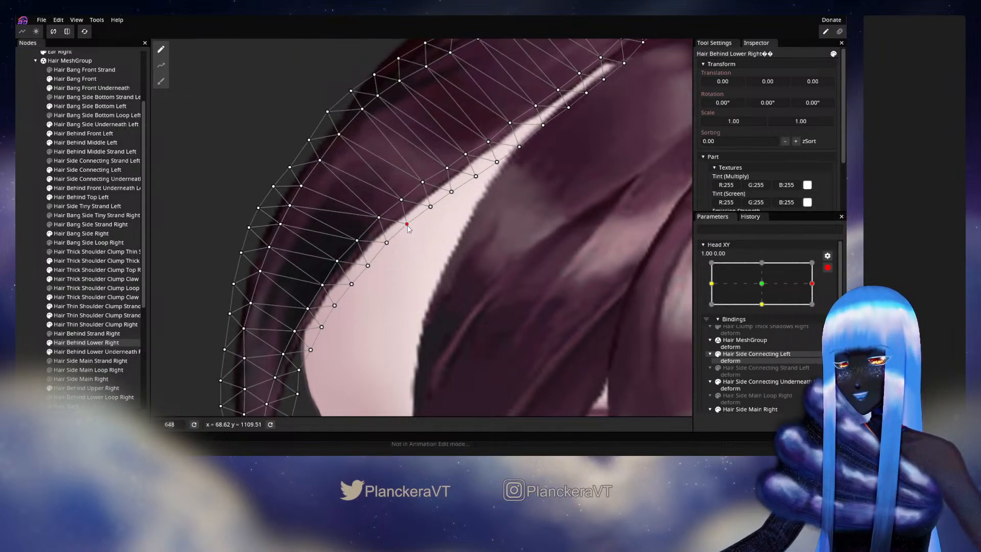
{"action": "left_click", "coordinate": [430, 207]}
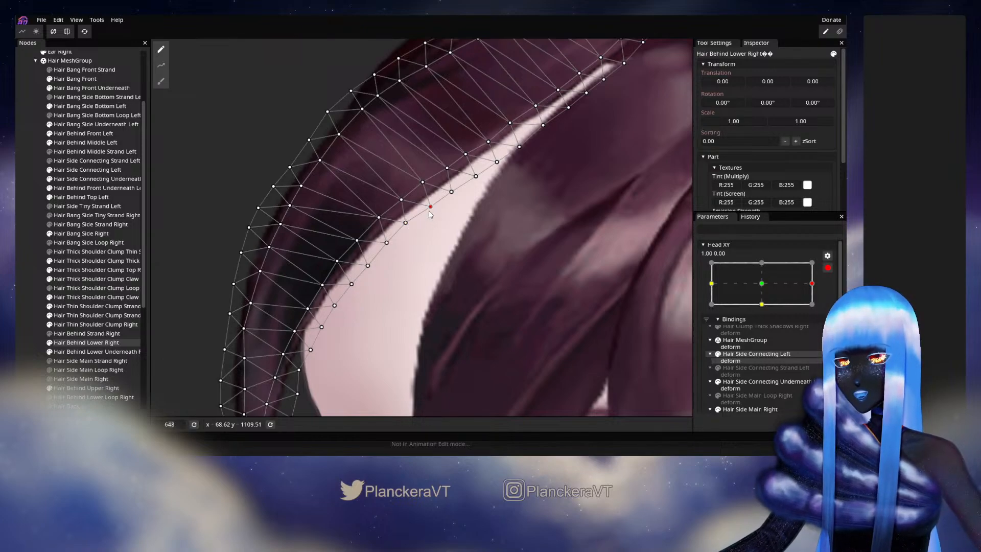
{"action": "left_click", "coordinate": [450, 190]}
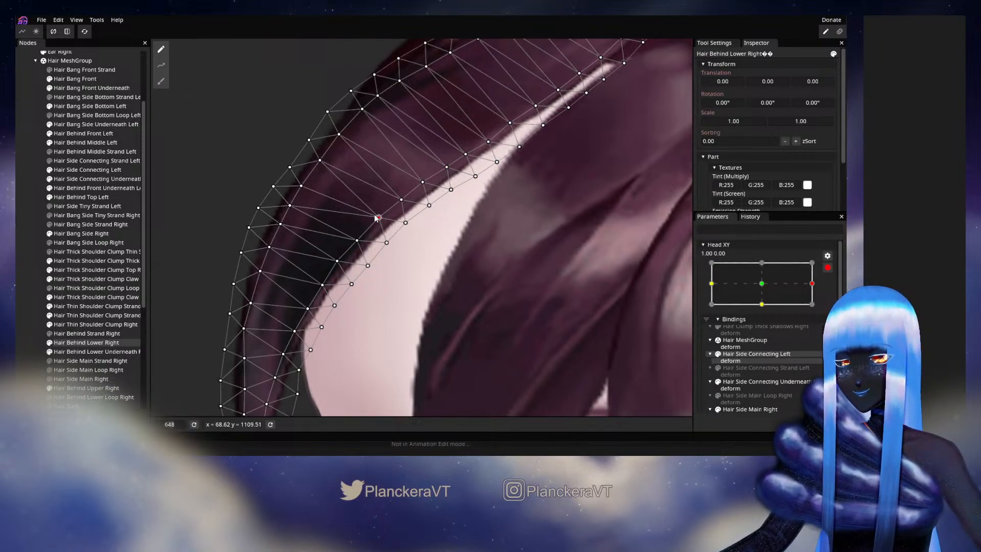
Adjust the vertices further down the inner edge of Hair Behind Lower Right at Head XY 1.00, 0.00, and preview with the parameter disarmed.
{"action": "left_click", "coordinate": [357, 240]}
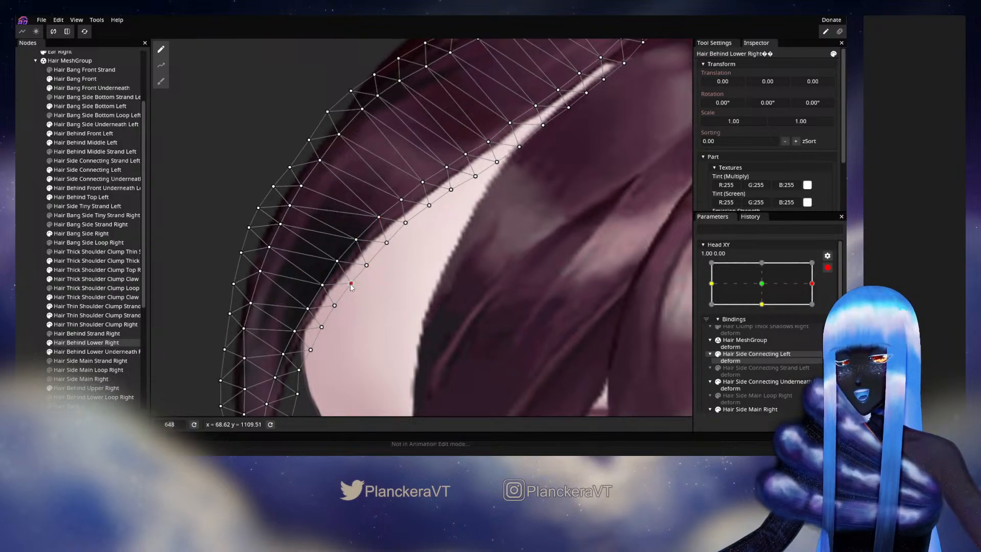
{"action": "left_click_drag", "start_coordinate": [387, 243], "coordinate": [385, 240]}
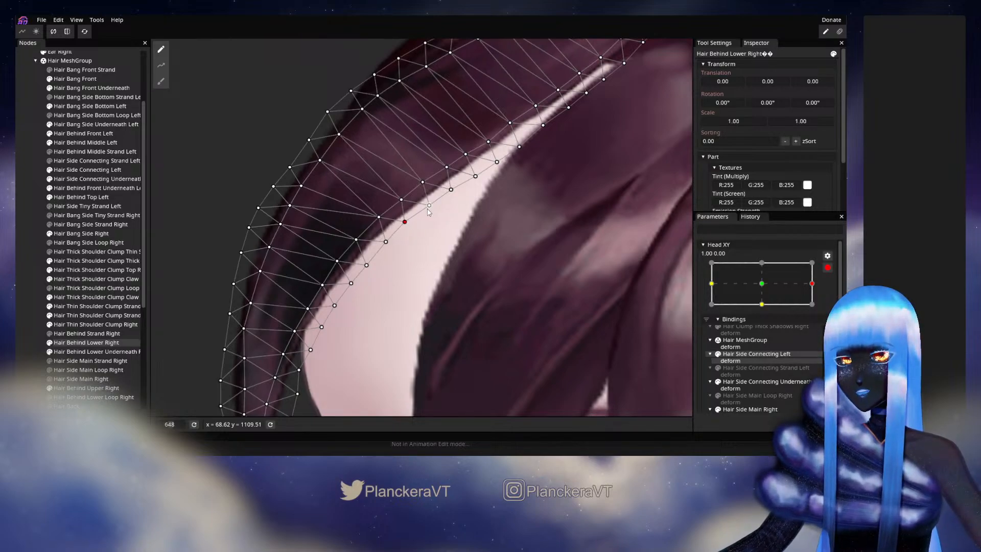
{"action": "left_click", "coordinate": [178, 295]}
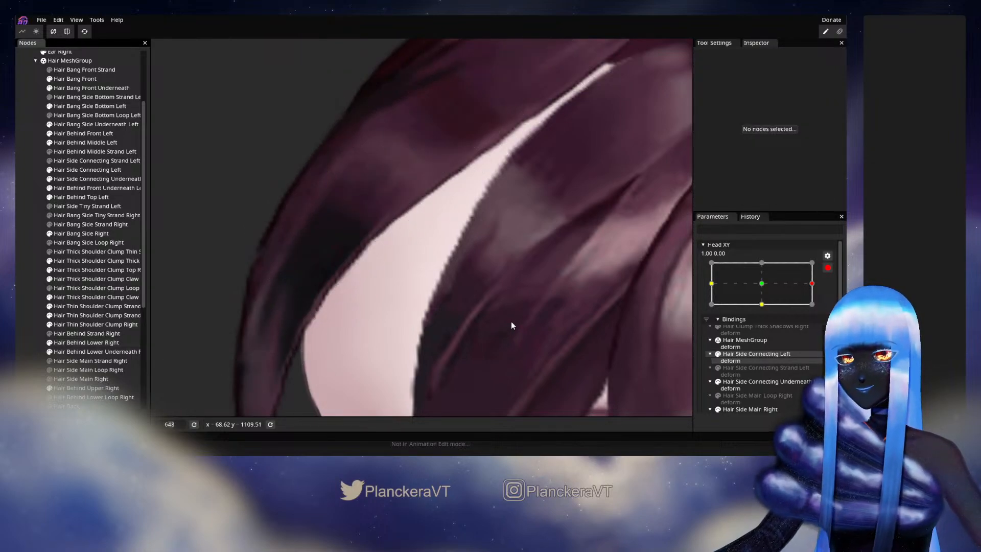
{"action": "scroll", "coordinate": [511, 322], "scroll_direction": "down", "scroll_amount": 3}
{"action": "left_click", "coordinate": [828, 268]}
{"action": "mouse_move", "coordinate": [818, 309]}
{"action": "left_mouse_down"}
{"action": "mouse_move", "coordinate": [765, 313]}
{"action": "mouse_move", "coordinate": [818, 309]}
{"action": "left_mouse_up"}
Touch up the lower inner edge of Hair Behind Lower Right with the Circle Brush at Head XY 1.00, 0.00, and deselect the part.
{"action": "left_click", "coordinate": [833, 292]}
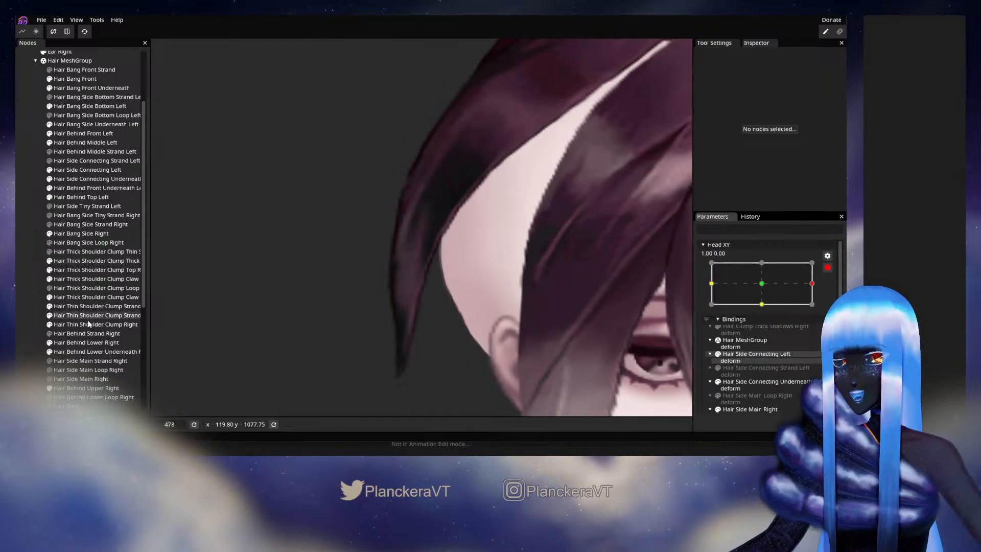
{"action": "left_click", "coordinate": [93, 342]}
{"action": "left_click", "coordinate": [161, 82]}
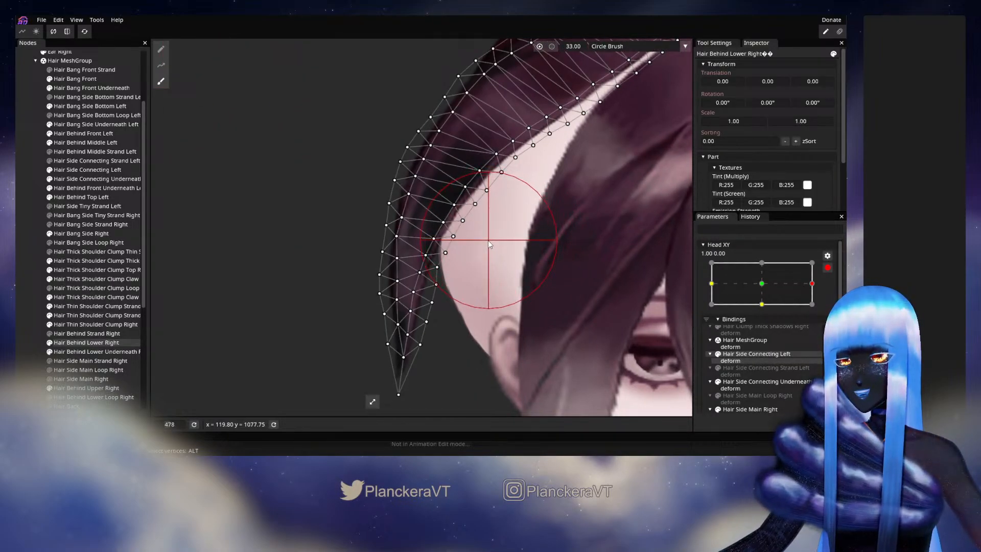
{"action": "left_click", "coordinate": [24, 292]}
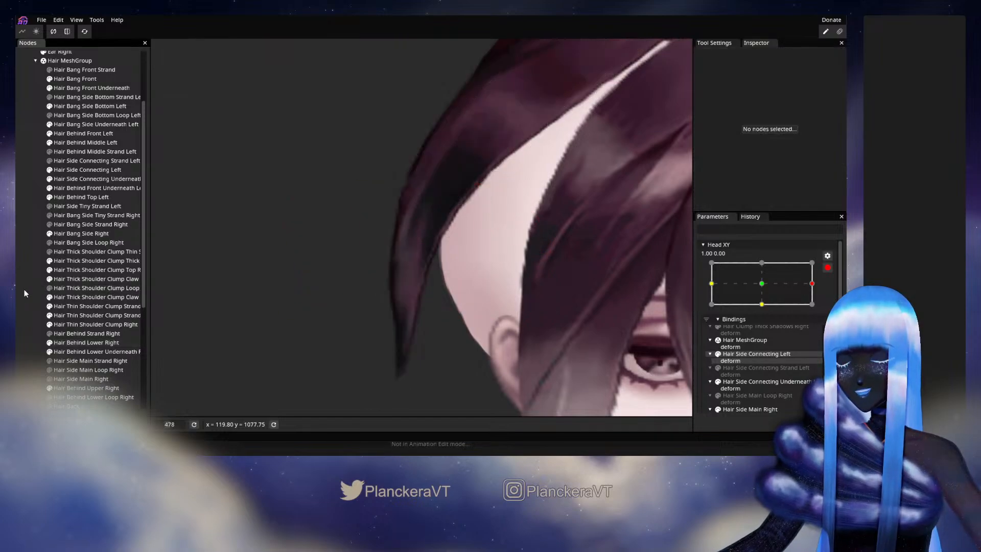
Nudge vertices along the middle and lower inner edge of Hair Behind Lower Right slightly inward at Head XY 1.00, 0.00, and preview.
{"action": "left_click", "coordinate": [828, 269]}
{"action": "mouse_move", "coordinate": [819, 309]}
{"action": "left_mouse_down"}
{"action": "mouse_move", "coordinate": [766, 312]}
{"action": "mouse_move", "coordinate": [818, 309]}
{"action": "left_mouse_up"}
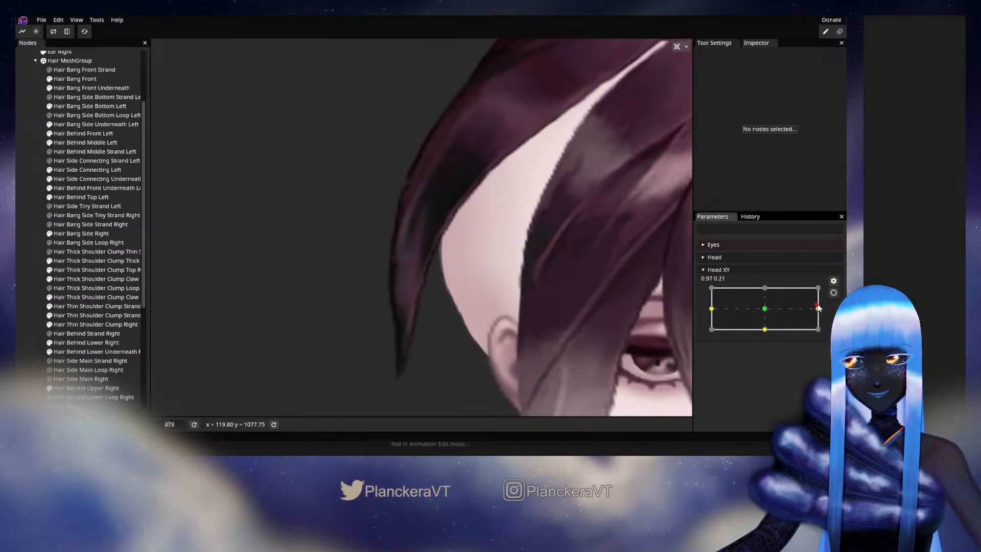
{"action": "left_click", "coordinate": [833, 292]}
{"action": "left_click", "coordinate": [87, 343]}
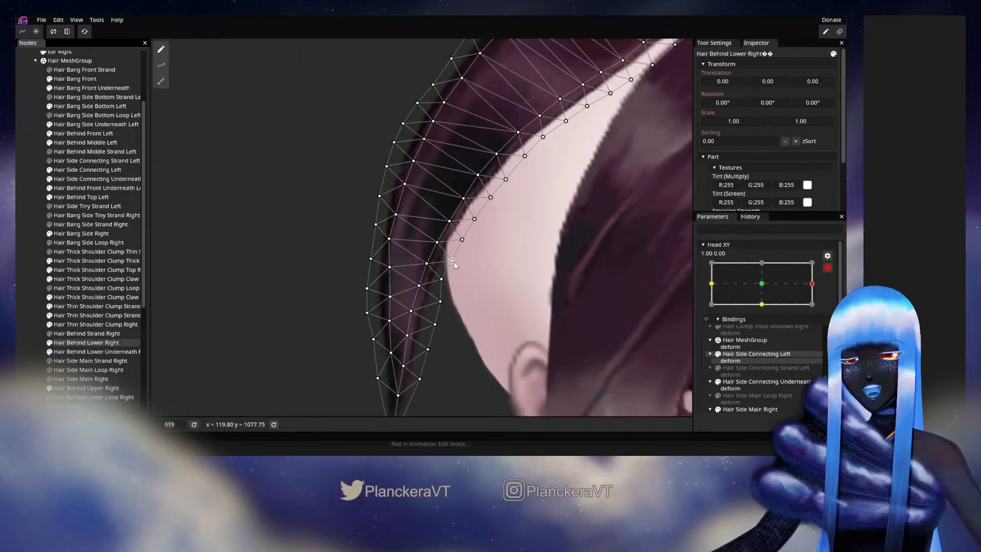
{"action": "left_click", "coordinate": [427, 264]}
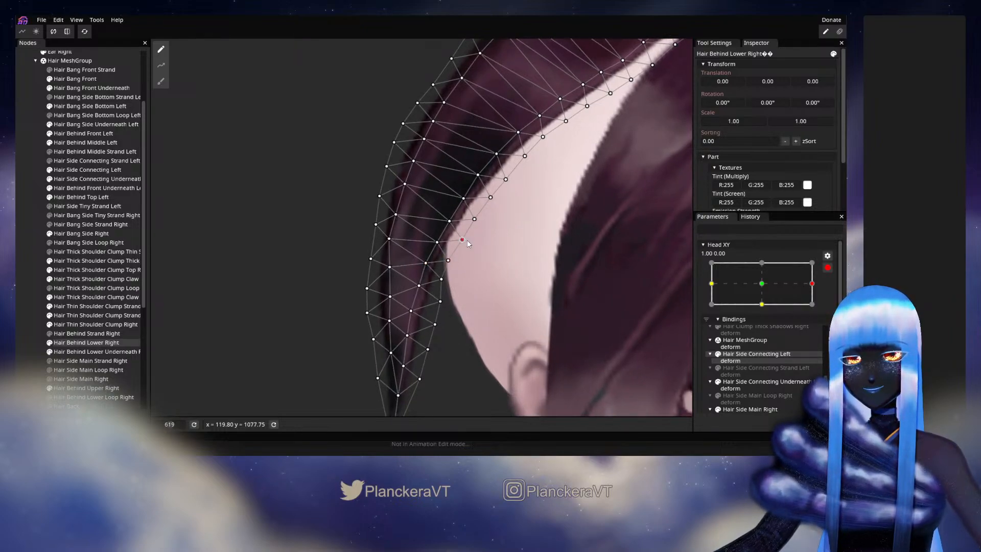
{"action": "left_click", "coordinate": [473, 219]}
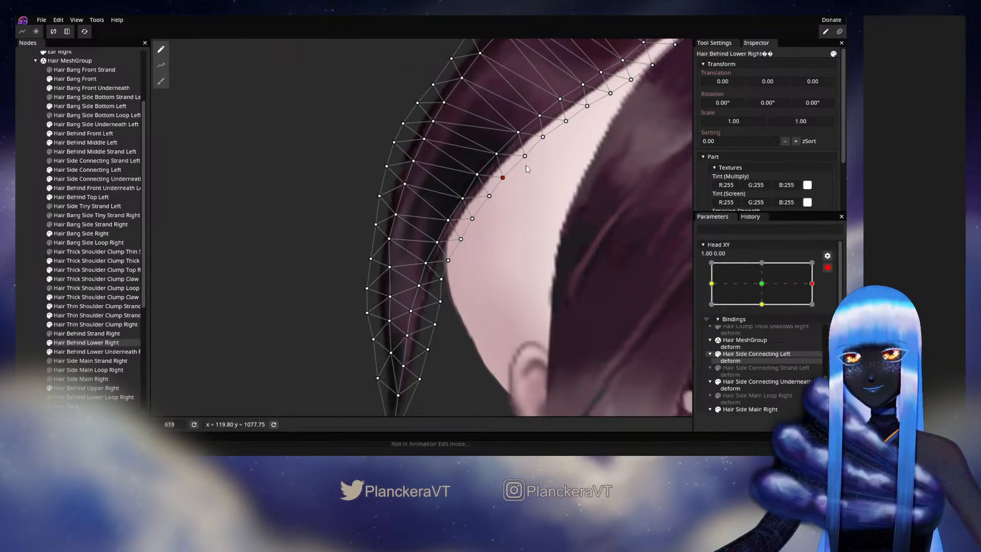
{"action": "left_click", "coordinate": [440, 302]}
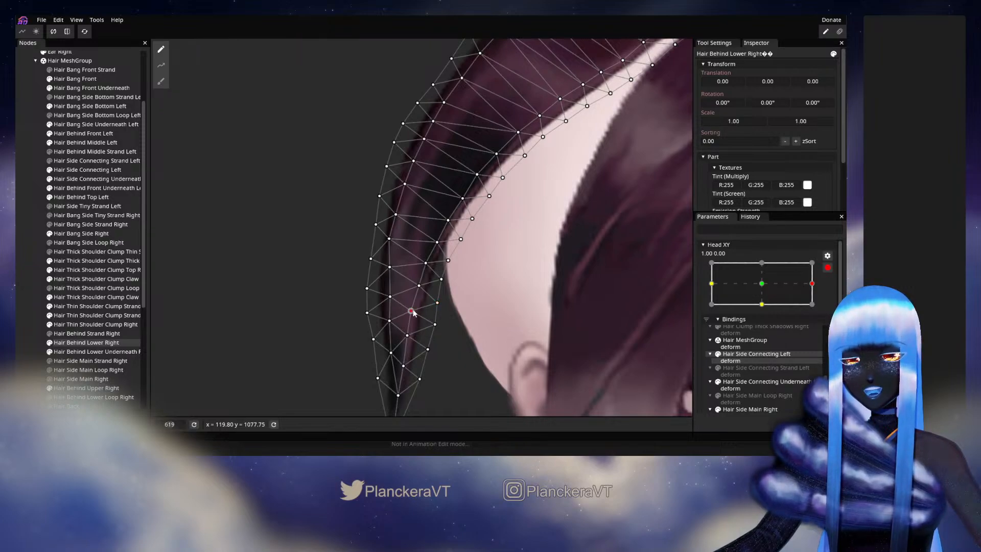
{"action": "left_click", "coordinate": [27, 261]}
{"action": "scroll", "coordinate": [550, 327], "scroll_direction": "down", "scroll_amount": 3}
{"action": "scroll", "coordinate": [551, 328], "scroll_direction": "down", "scroll_amount": 1}
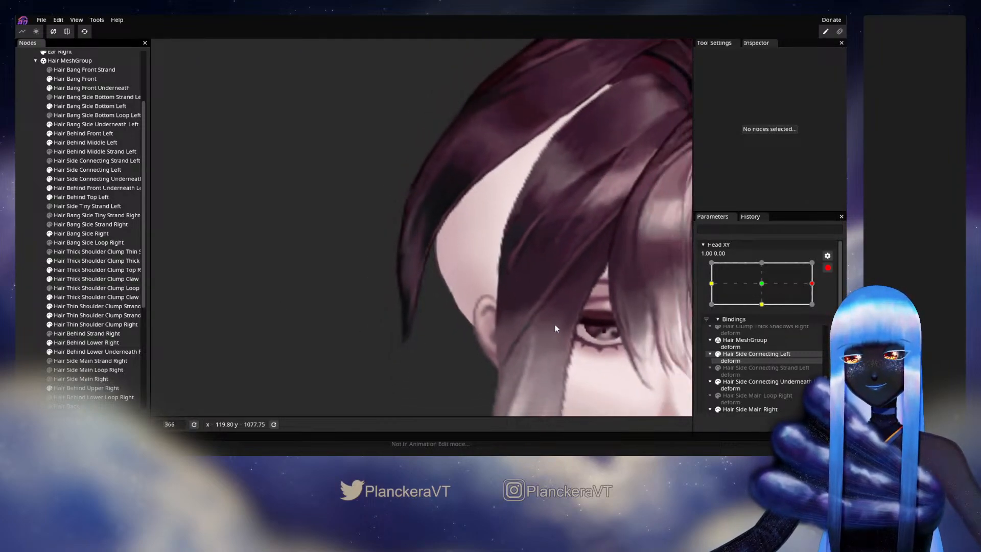
{"action": "left_click", "coordinate": [828, 267]}
{"action": "mouse_move", "coordinate": [818, 309]}
{"action": "left_mouse_down"}
{"action": "mouse_move", "coordinate": [764, 321]}
{"action": "mouse_move", "coordinate": [796, 308]}
{"action": "mouse_move", "coordinate": [764, 308]}
{"action": "mouse_move", "coordinate": [819, 308]}
{"action": "left_mouse_up"}
Smooth the lower inner edge of Hair Behind Lower Right with the 33.00 Circle Brush at Head XY 1.00, 0.00, and preview with the parameter disarmed.
{"action": "left_click", "coordinate": [834, 292]}
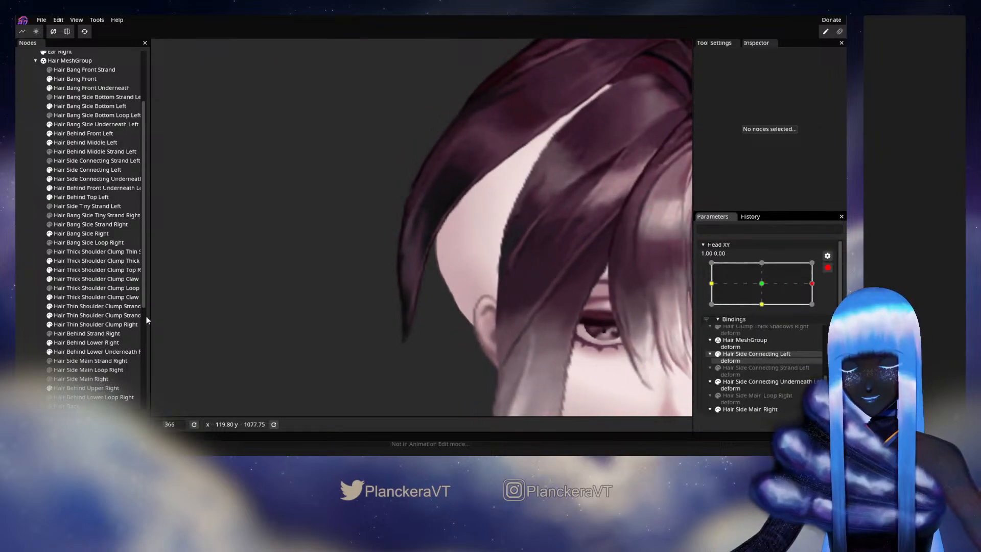
{"action": "left_click", "coordinate": [87, 342]}
{"action": "left_click", "coordinate": [161, 81]}
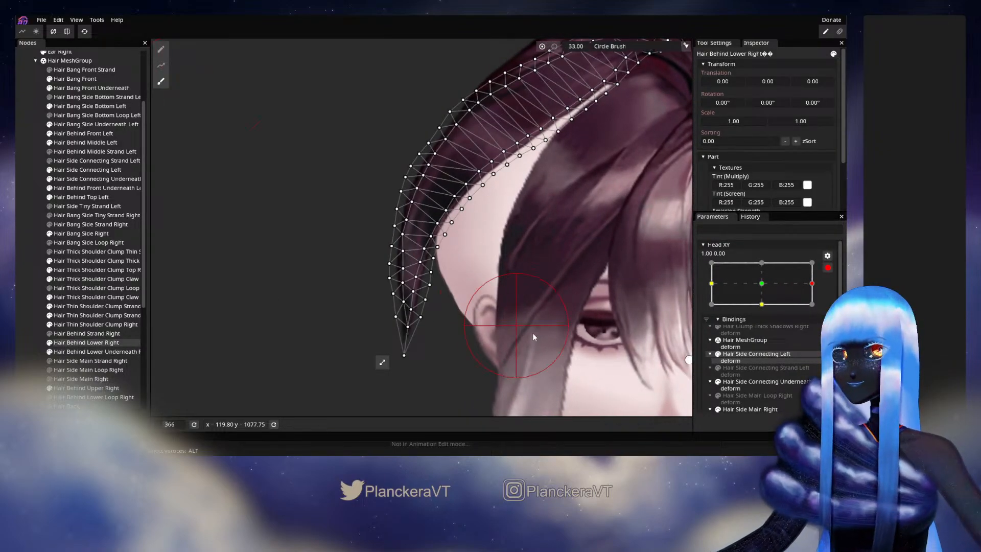
{"action": "scroll", "coordinate": [535, 313], "scroll_direction": "up", "scroll_amount": 3}
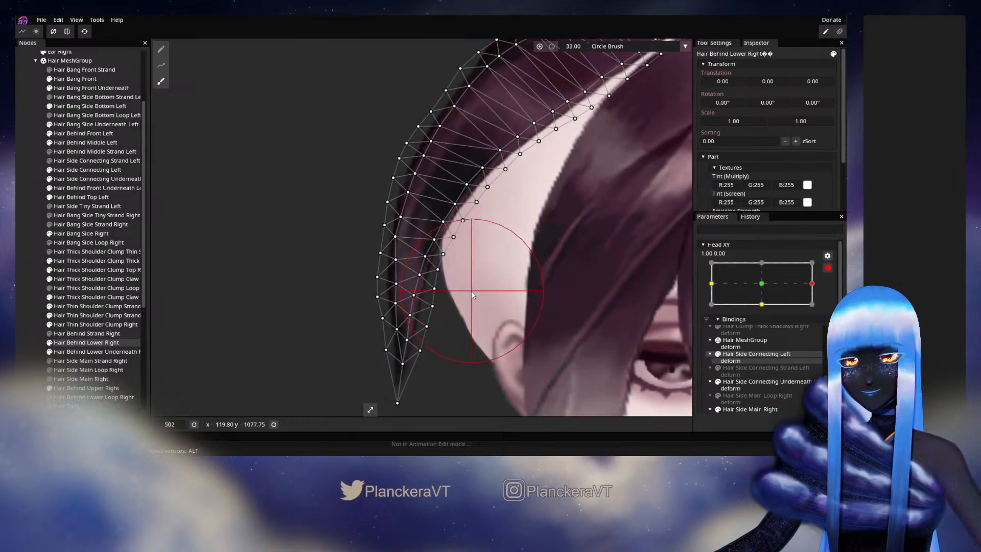
{"action": "left_click_drag", "start_coordinate": [470, 291], "coordinate": [468, 308]}
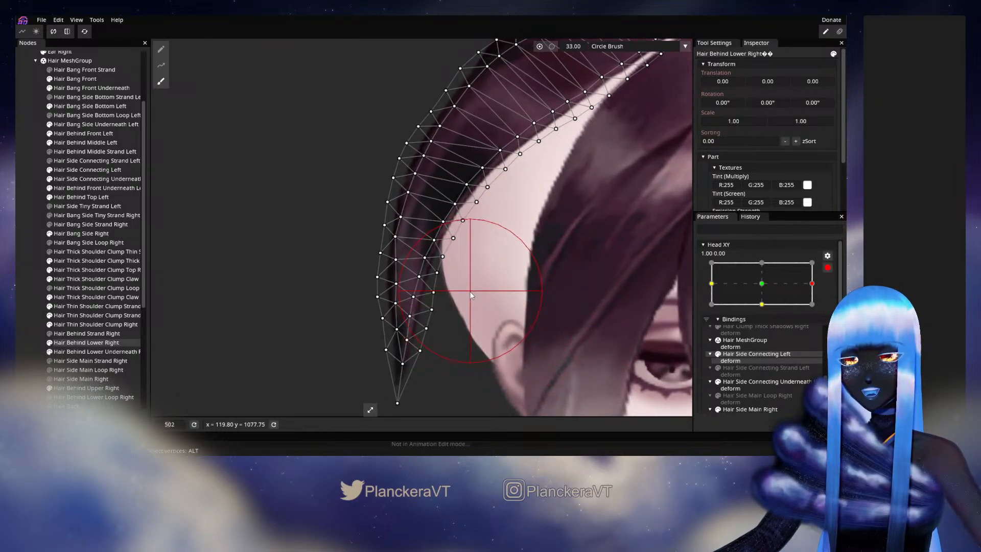
{"action": "left_click", "coordinate": [28, 281]}
{"action": "scroll", "coordinate": [523, 306], "scroll_direction": "down", "scroll_amount": 2}
{"action": "left_click", "coordinate": [827, 267]}
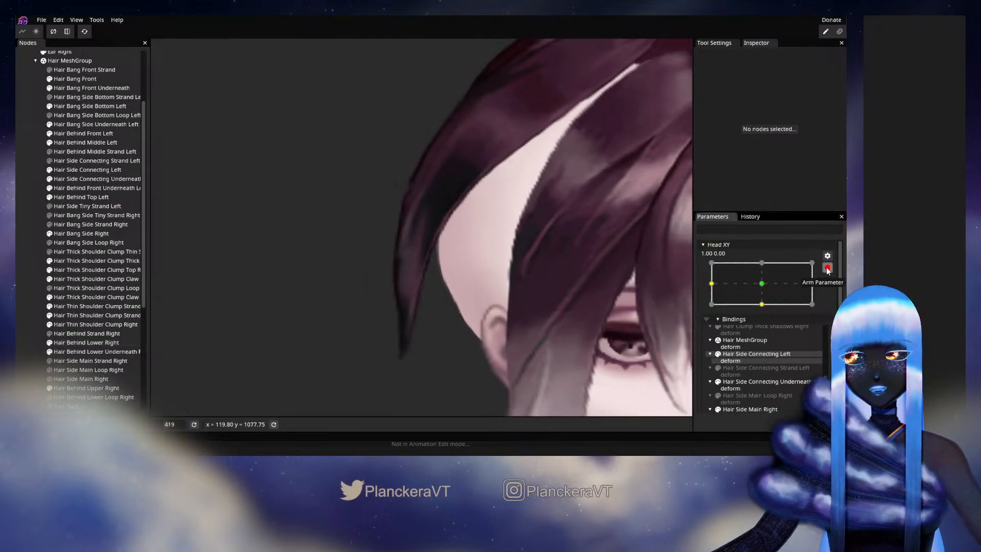
{"action": "mouse_move", "coordinate": [817, 309]}
{"action": "left_mouse_down"}
{"action": "mouse_move", "coordinate": [766, 310]}
{"action": "mouse_move", "coordinate": [818, 308]}
{"action": "left_mouse_up"}
Adjust the inner-edge vertex closest to the tip of Hair Behind Lower Right at Head XY 1.00, 0.00, and preview the head turn.
{"action": "left_click", "coordinate": [833, 292]}
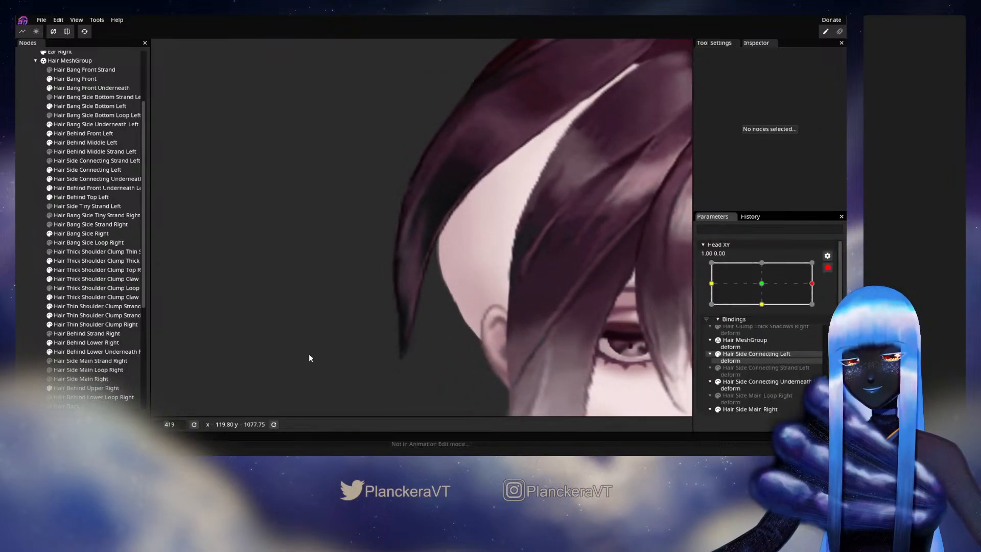
{"action": "left_click", "coordinate": [87, 343]}
{"action": "left_click_drag", "start_coordinate": [391, 385], "coordinate": [434, 311]}
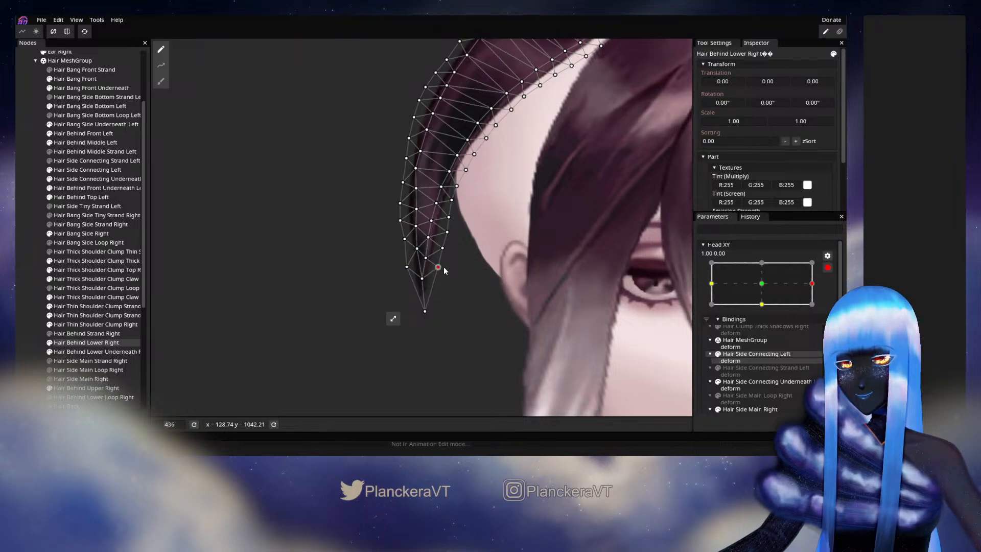
{"action": "left_click", "coordinate": [26, 257]}
{"action": "scroll", "coordinate": [534, 282], "scroll_direction": "down", "scroll_amount": 1}
{"action": "left_click_drag", "start_coordinate": [535, 282], "coordinate": [525, 300]}
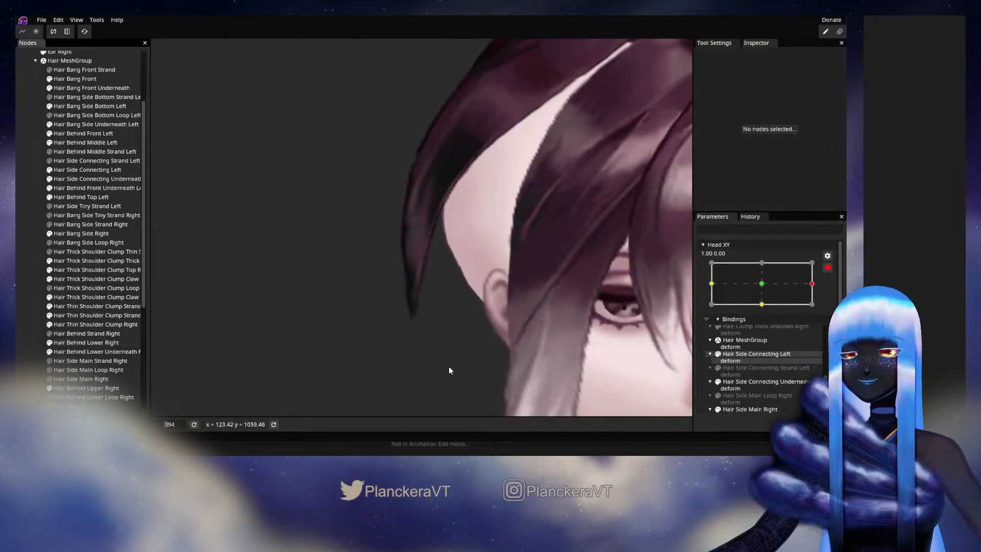
{"action": "scroll", "coordinate": [671, 318], "scroll_direction": "up", "scroll_amount": 1}
{"action": "left_click", "coordinate": [828, 269]}
{"action": "mouse_move", "coordinate": [819, 309]}
{"action": "left_mouse_down"}
{"action": "mouse_move", "coordinate": [764, 309]}
{"action": "mouse_move", "coordinate": [821, 309]}
{"action": "left_mouse_up"}
Fine-tune the vertices on both edges just above the tip of Hair Behind Lower Right at Head XY 1.00, 0.00, and preview.
{"action": "left_click", "coordinate": [833, 292]}
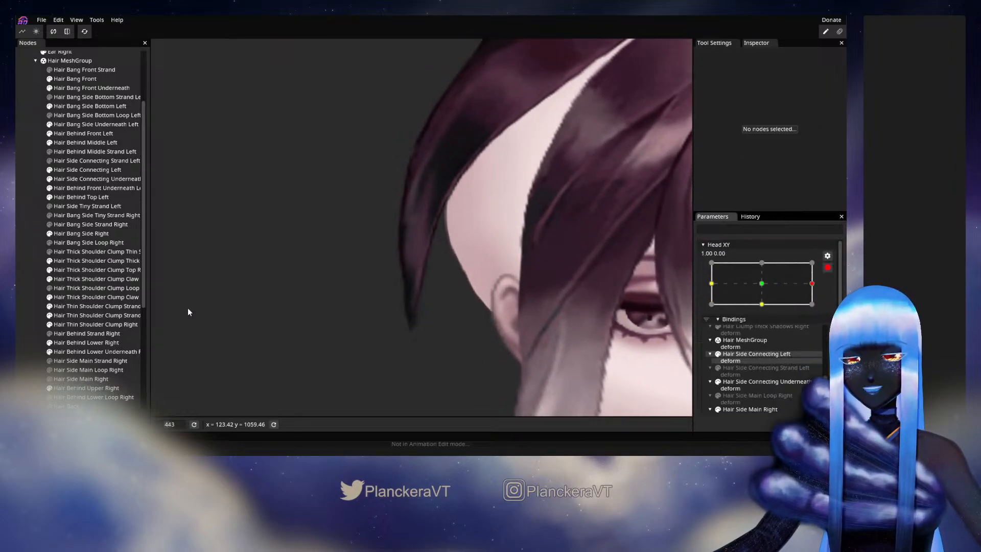
{"action": "left_click", "coordinate": [82, 342]}
{"action": "left_click", "coordinate": [420, 259]}
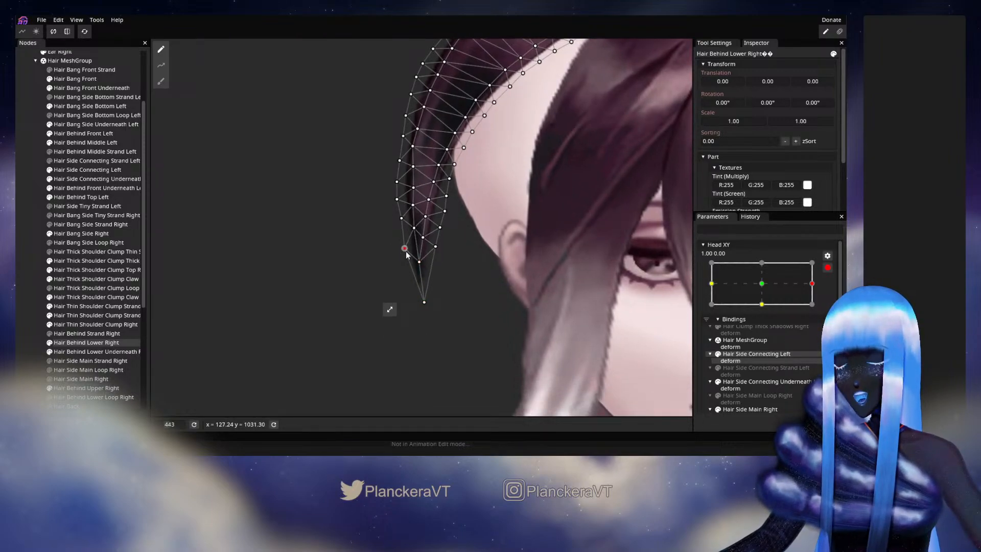
{"action": "left_click_drag", "start_coordinate": [443, 249], "coordinate": [441, 250]}
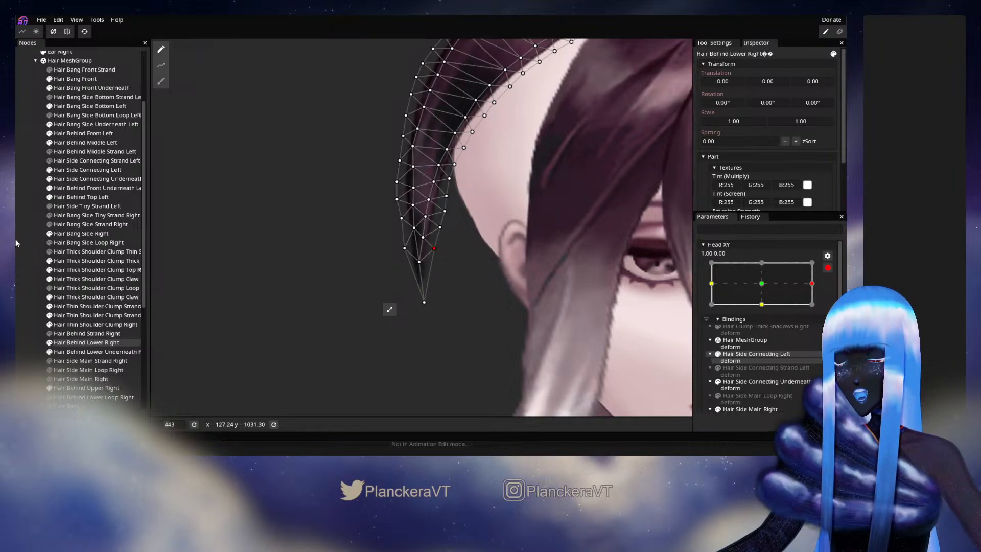
{"action": "left_click", "coordinate": [27, 261]}
{"action": "scroll", "coordinate": [461, 305], "scroll_direction": "down", "scroll_amount": 1}
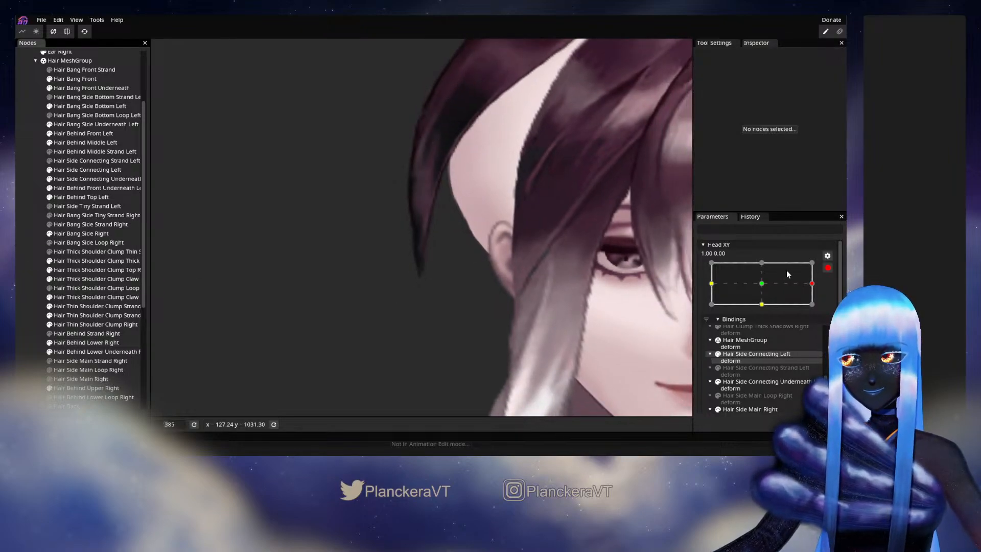
{"action": "left_click", "coordinate": [829, 270]}
{"action": "mouse_move", "coordinate": [819, 308]}
{"action": "left_mouse_down"}
{"action": "mouse_move", "coordinate": [766, 310]}
{"action": "mouse_move", "coordinate": [819, 309]}
{"action": "left_mouse_up"}
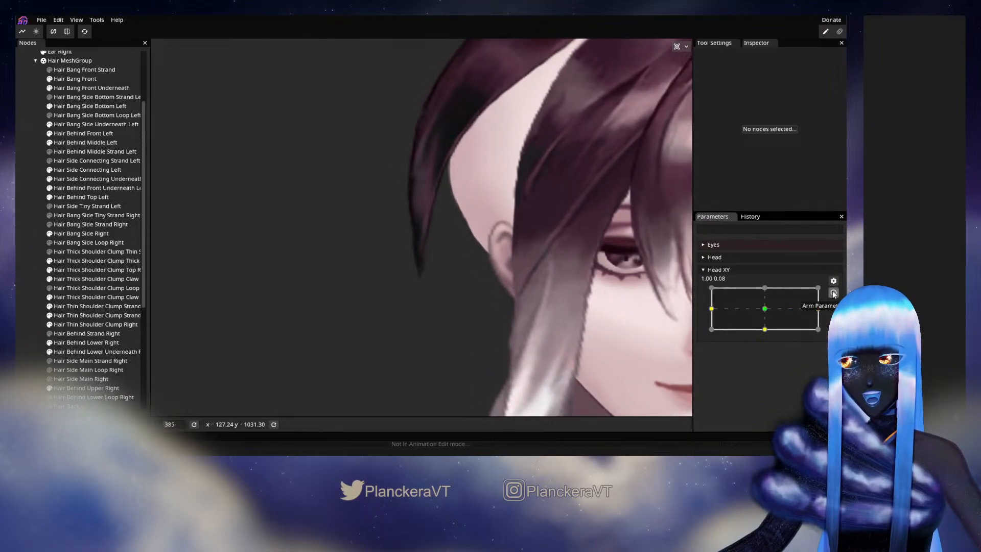
Rework the inner- and outer-edge vertices above the tip of Hair Behind Lower Right at Head XY 1.00, 0.00, and preview with the parameter disarmed.
{"action": "left_click", "coordinate": [834, 293]}
{"action": "left_click", "coordinate": [110, 343]}
{"action": "scroll", "coordinate": [458, 255], "scroll_direction": "up", "scroll_amount": 2}
{"action": "scroll", "coordinate": [459, 251], "scroll_direction": "up", "scroll_amount": 1}
{"action": "left_click", "coordinate": [423, 242]}
{"action": "left_click", "coordinate": [428, 225]}
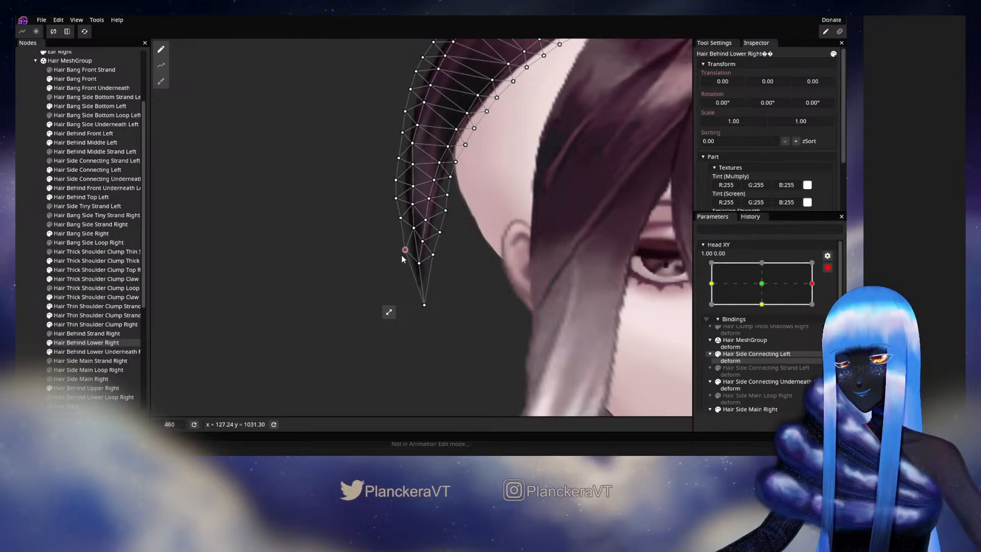
{"action": "left_click", "coordinate": [401, 219]}
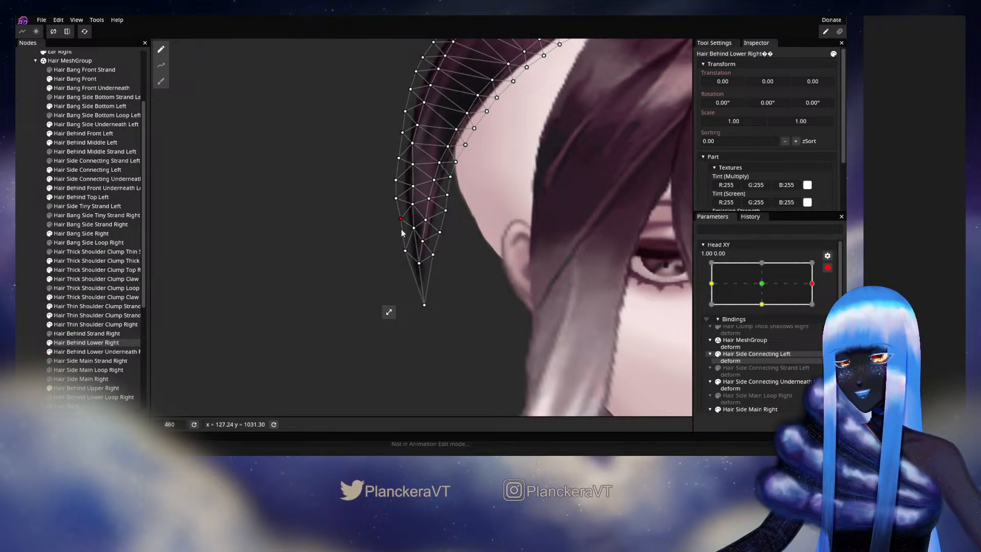
{"action": "left_click", "coordinate": [295, 233]}
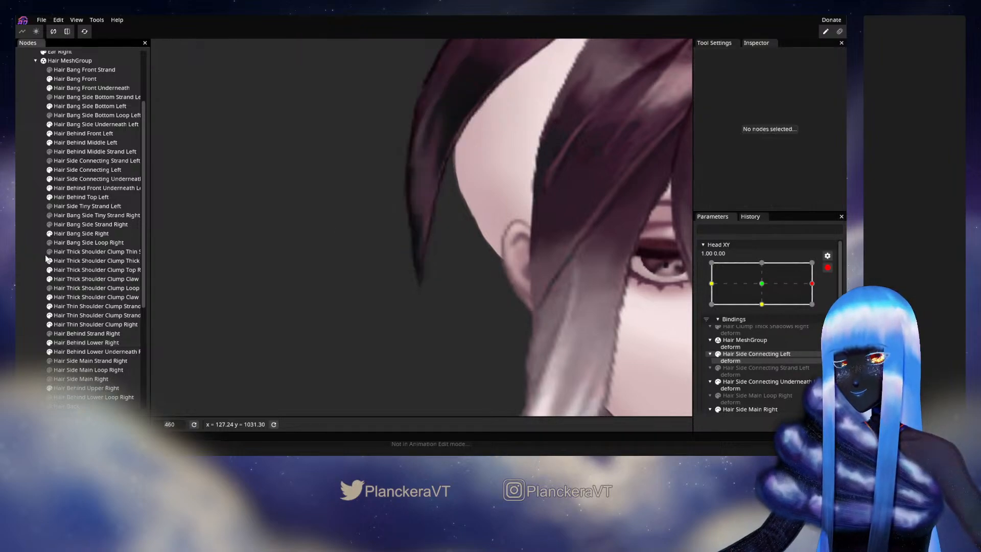
{"action": "scroll", "coordinate": [527, 305], "scroll_direction": "down", "scroll_amount": 1}
{"action": "left_click", "coordinate": [827, 268]}
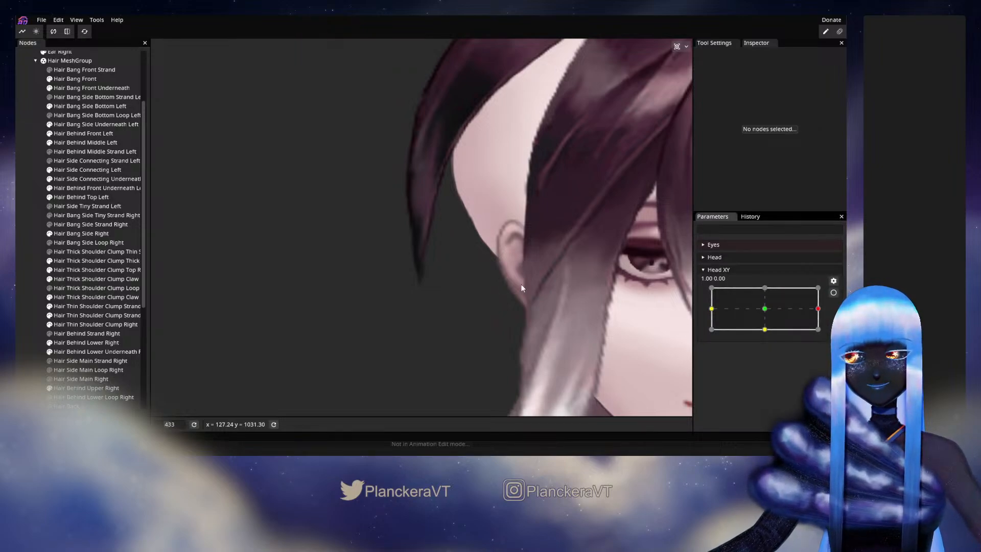
{"action": "scroll", "coordinate": [501, 284], "scroll_direction": "down", "scroll_amount": 4}
{"action": "mouse_move", "coordinate": [817, 308]}
{"action": "left_mouse_down"}
{"action": "mouse_move", "coordinate": [765, 309]}
{"action": "mouse_move", "coordinate": [831, 301]}
{"action": "left_mouse_up"}
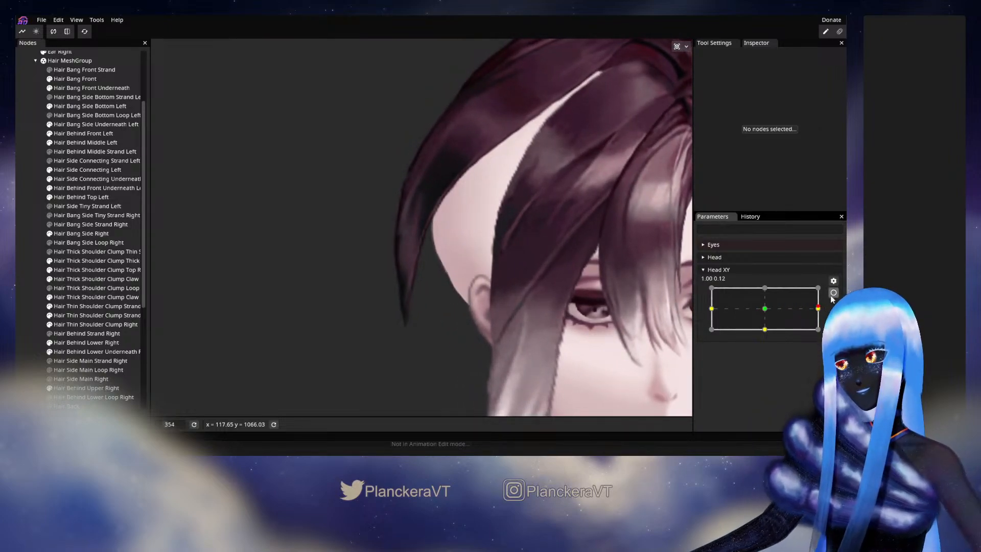
Reposition the tip vertex of Hair Behind Lower Right at Head XY 1.00, 0.00, and preview slight vertical head movement.
{"action": "left_click", "coordinate": [834, 292]}
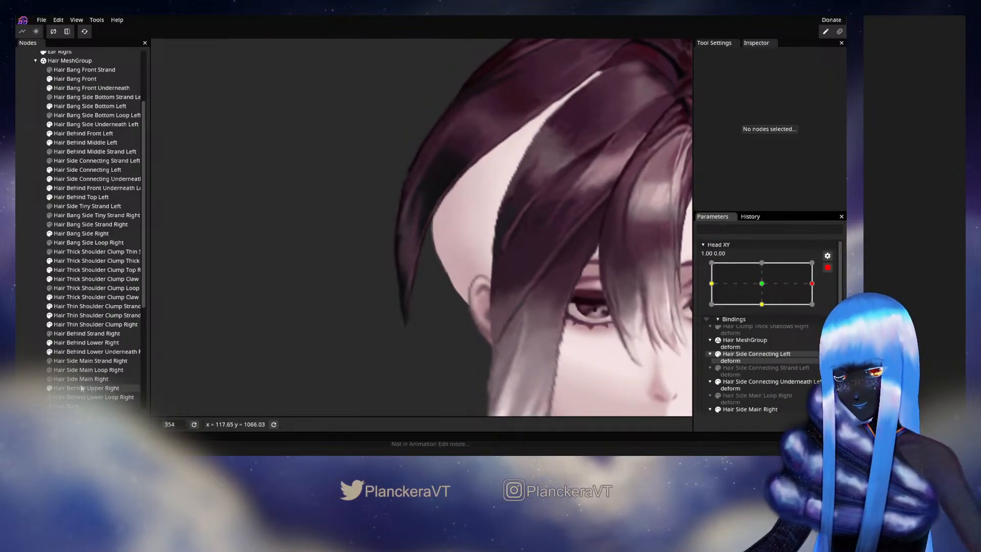
{"action": "left_click", "coordinate": [75, 342]}
{"action": "left_click_drag", "start_coordinate": [415, 325], "coordinate": [407, 326]}
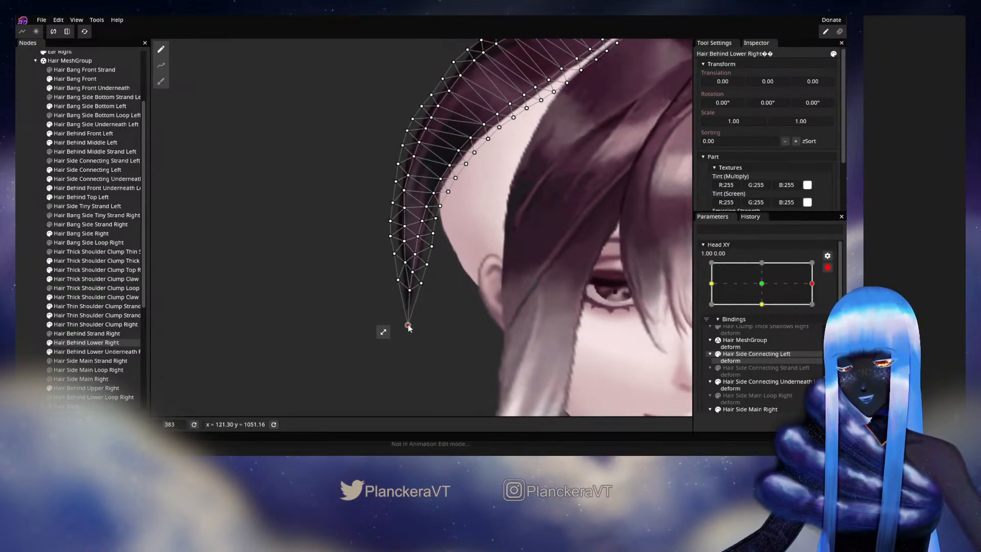
{"action": "left_click", "coordinate": [24, 289]}
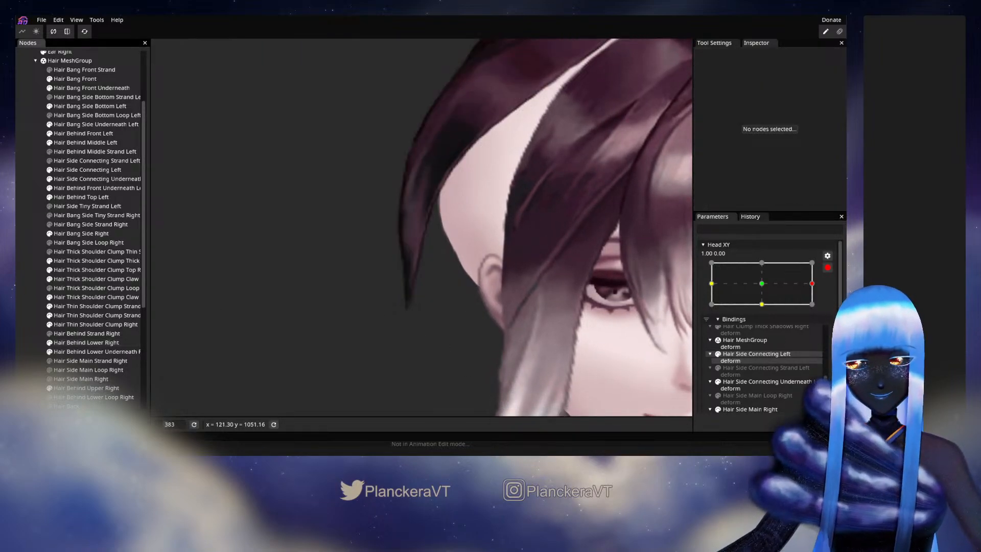
{"action": "left_click", "coordinate": [828, 268]}
{"action": "mouse_move", "coordinate": [818, 308]}
{"action": "left_mouse_down"}
{"action": "mouse_move", "coordinate": [766, 310]}
{"action": "mouse_move", "coordinate": [818, 308]}
{"action": "left_mouse_up"}
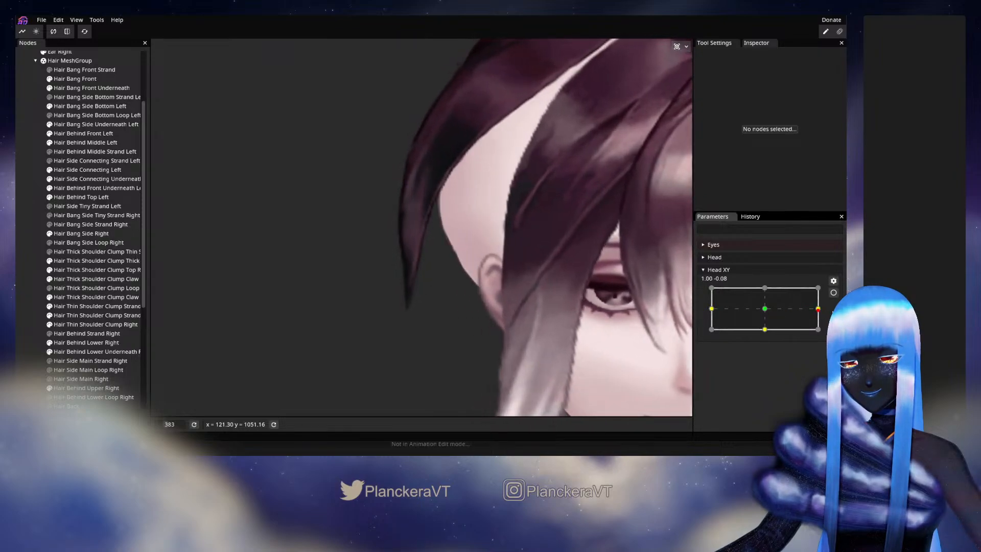
Nudge successive inner-edge vertices above the tip of Hair Behind Lower Right slightly inward at Head XY 1.00, 0.00, and preview the head turn.
{"action": "left_click", "coordinate": [833, 293]}
{"action": "left_click", "coordinate": [90, 343]}
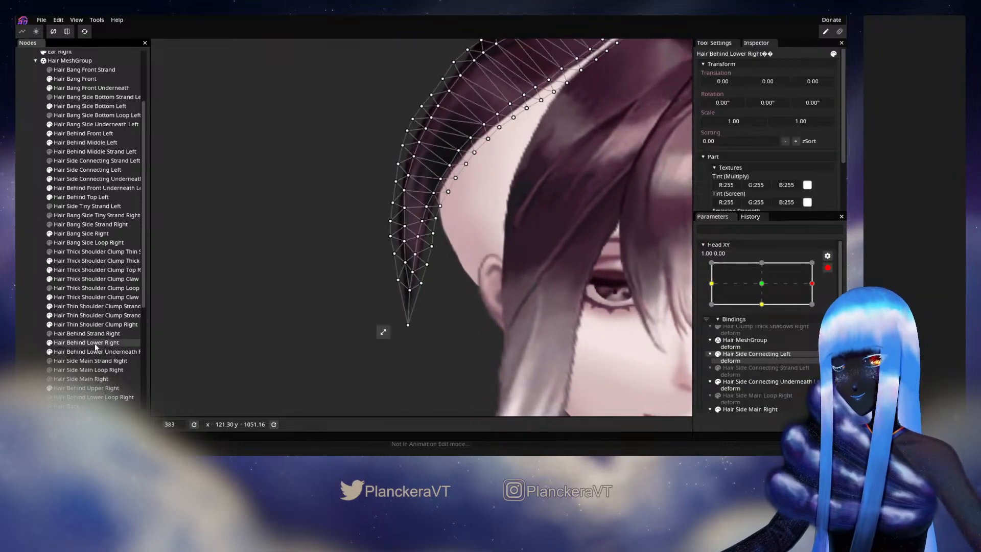
{"action": "scroll", "coordinate": [476, 280], "scroll_direction": "up", "scroll_amount": 2}
{"action": "left_click", "coordinate": [406, 308]}
{"action": "left_click", "coordinate": [420, 298]}
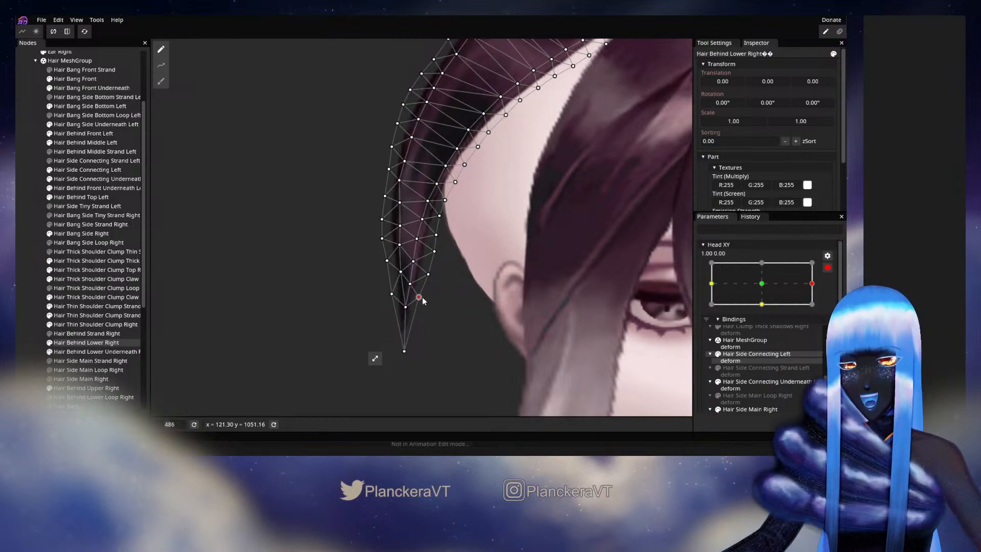
{"action": "left_click", "coordinate": [427, 275]}
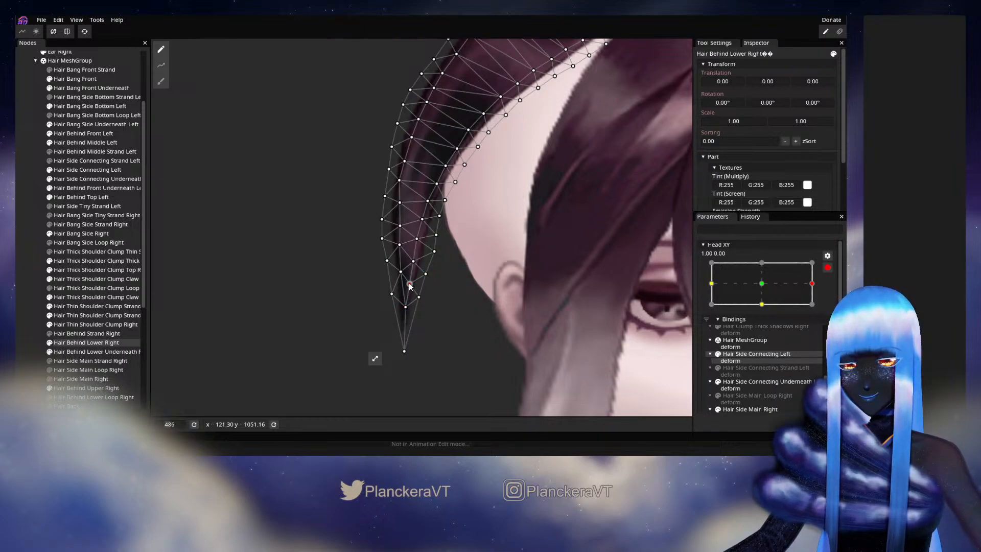
{"action": "left_click", "coordinate": [435, 254]}
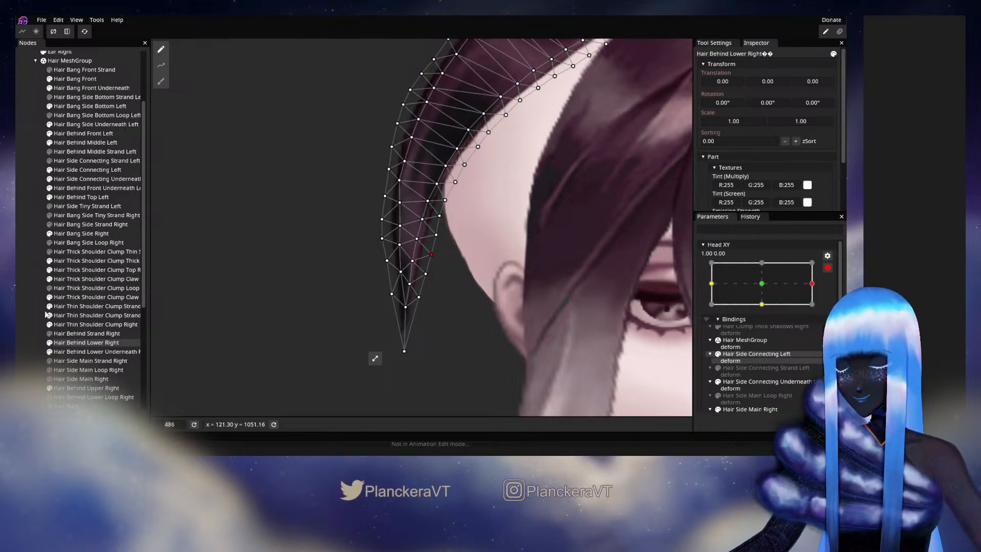
{"action": "left_click", "coordinate": [31, 296]}
{"action": "scroll", "coordinate": [456, 313], "scroll_direction": "down", "scroll_amount": 3}
{"action": "scroll", "coordinate": [456, 314], "scroll_direction": "down", "scroll_amount": 2}
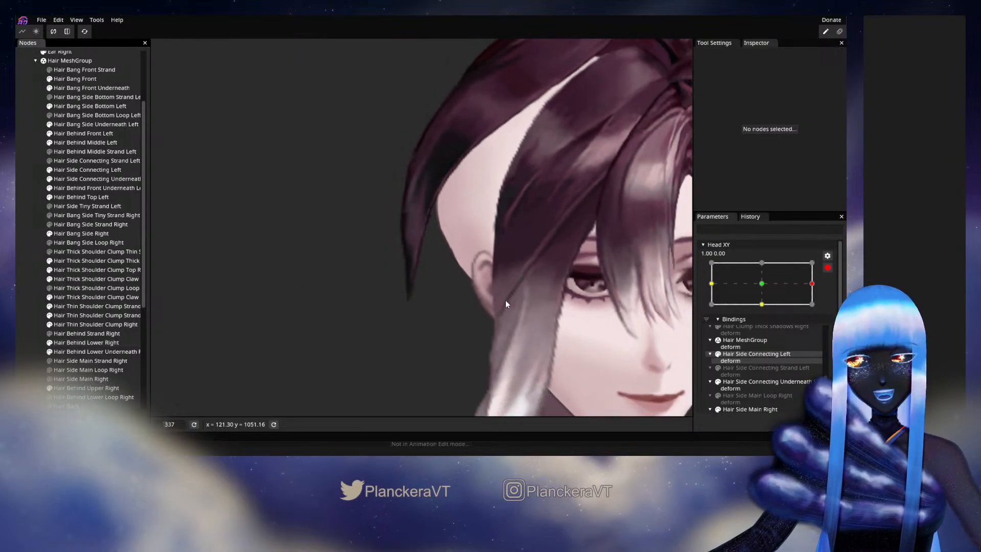
{"action": "left_click", "coordinate": [828, 267]}
{"action": "mouse_move", "coordinate": [818, 308]}
{"action": "left_mouse_down"}
{"action": "mouse_move", "coordinate": [767, 310]}
{"action": "mouse_move", "coordinate": [818, 302]}
{"action": "left_mouse_up"}
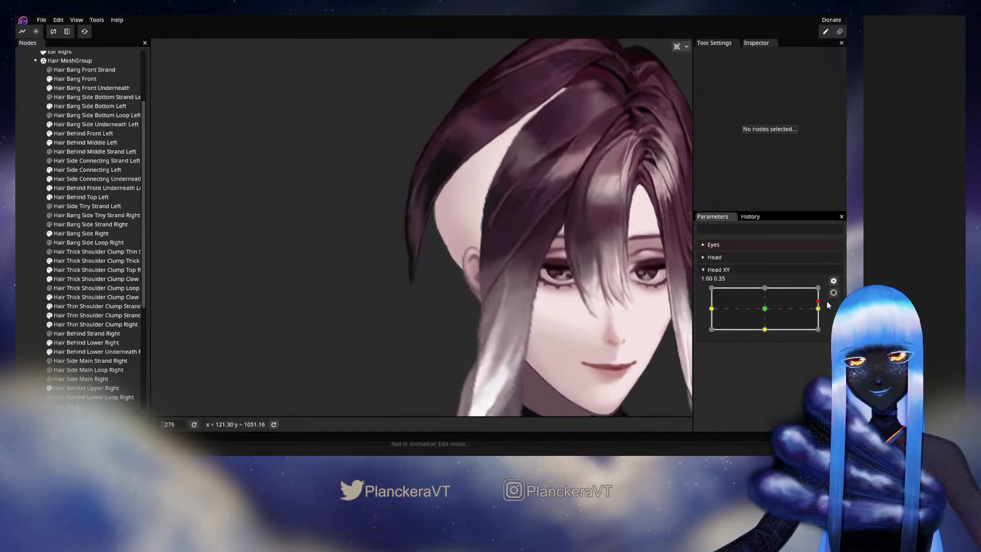
Make the hidden hair parts on the character's right side visible again, including Hair Side Main Right.
{"action": "left_click", "coordinate": [50, 397]}
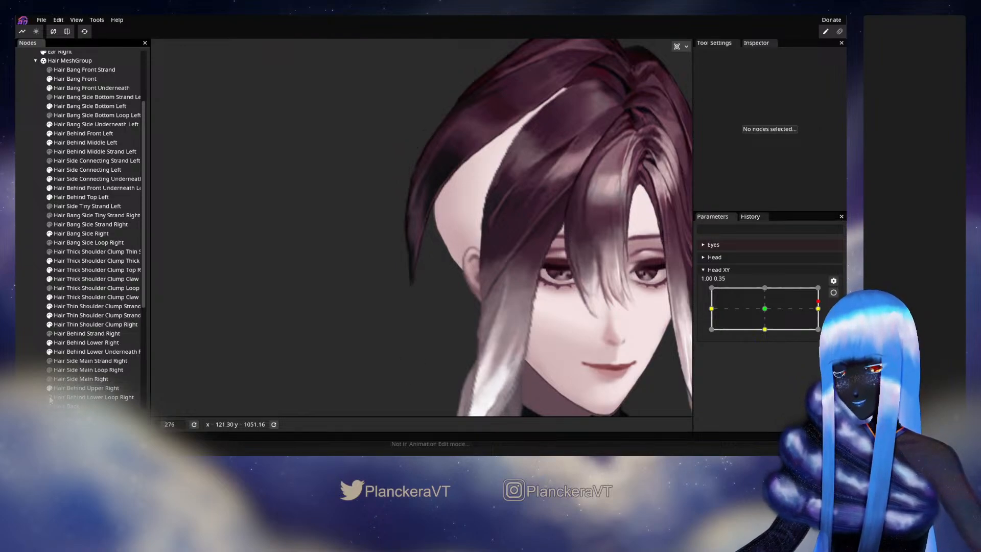
{"action": "left_click", "coordinate": [49, 379]}
{"action": "scroll", "coordinate": [470, 320], "scroll_direction": "down", "scroll_amount": 2}
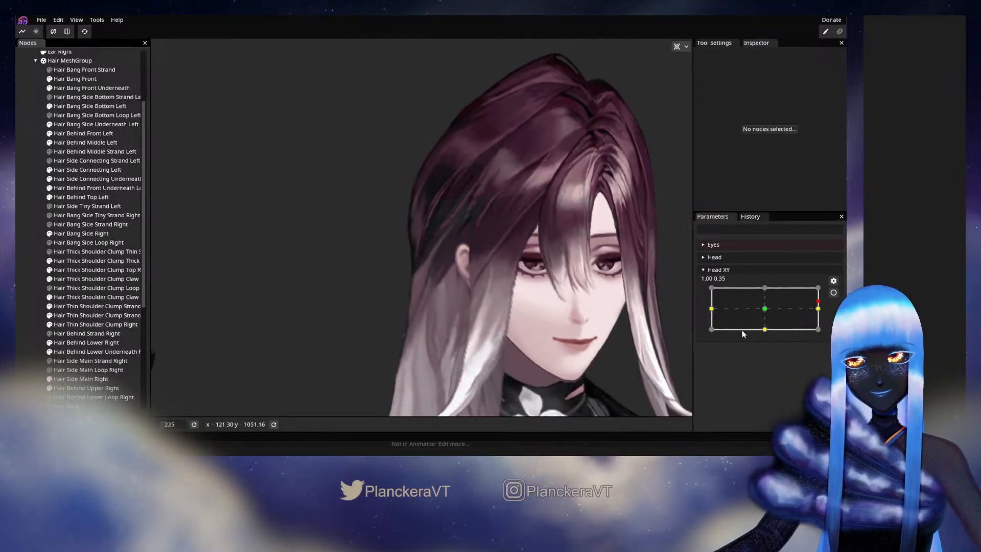
Preview the head turn between the centre and full X of Head XY, with slight vertical movement, to check the restored side hair.
{"action": "mouse_move", "coordinate": [818, 309]}
{"action": "left_mouse_down"}
{"action": "mouse_move", "coordinate": [762, 312]}
{"action": "mouse_move", "coordinate": [829, 307]}
{"action": "left_mouse_up"}
{"action": "left_click_drag", "start_coordinate": [641, 297], "coordinate": [585, 304]}
{"action": "scroll", "coordinate": [585, 305], "scroll_direction": "down", "scroll_amount": 4}
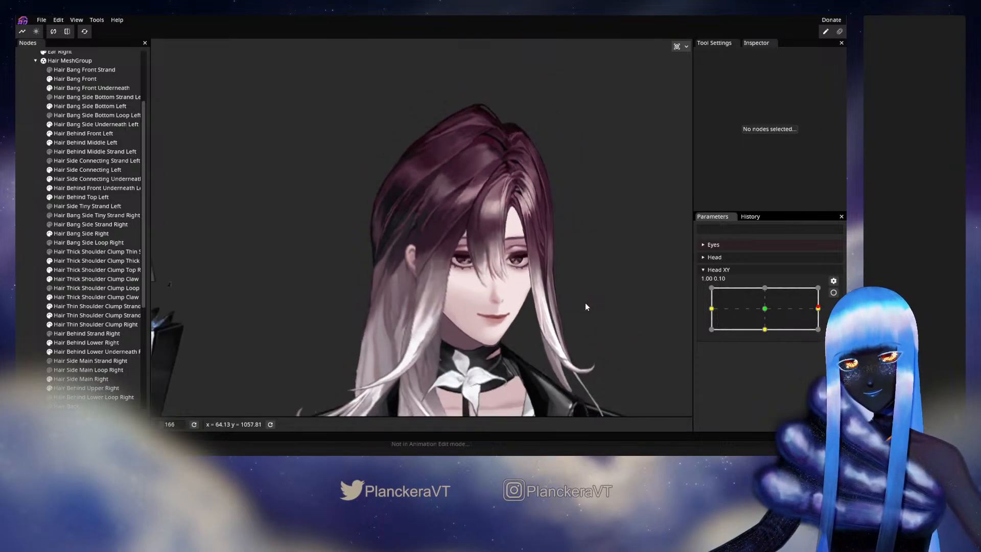
{"action": "left_click_drag", "start_coordinate": [817, 309], "coordinate": [765, 309]}
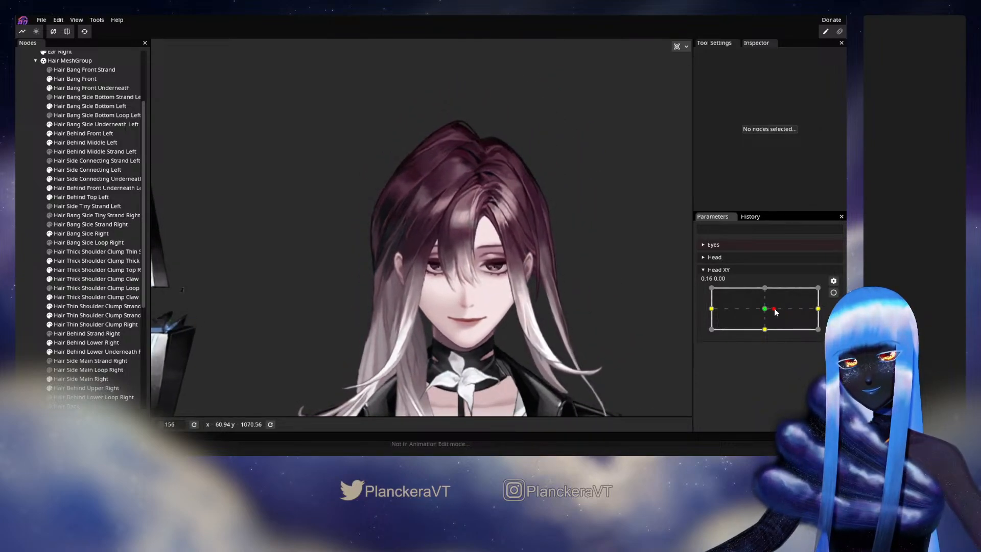
{"action": "left_click_drag", "start_coordinate": [765, 309], "coordinate": [802, 313]}
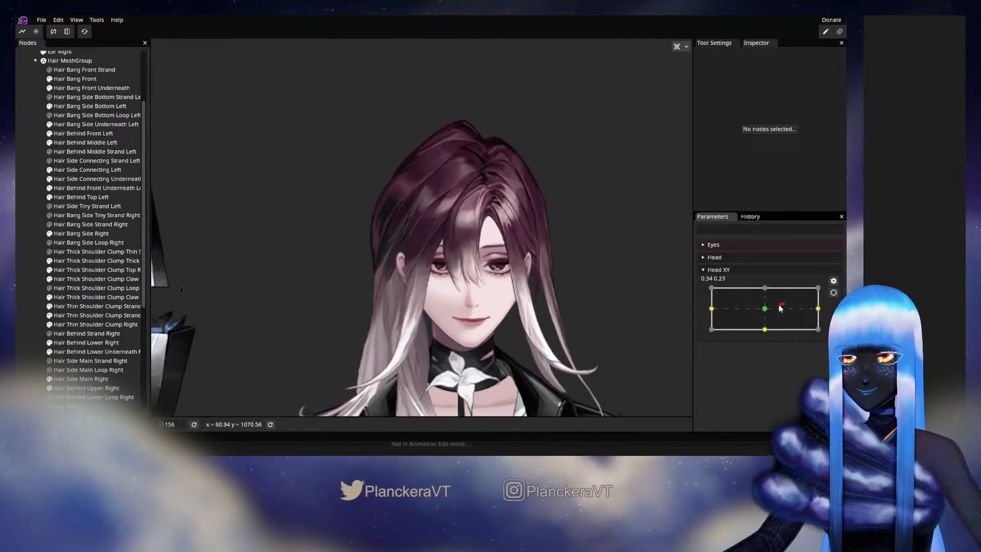
{"action": "left_click_drag", "start_coordinate": [829, 310], "coordinate": [819, 313]}
{"action": "scroll", "coordinate": [581, 355], "scroll_direction": "up", "scroll_amount": 2}
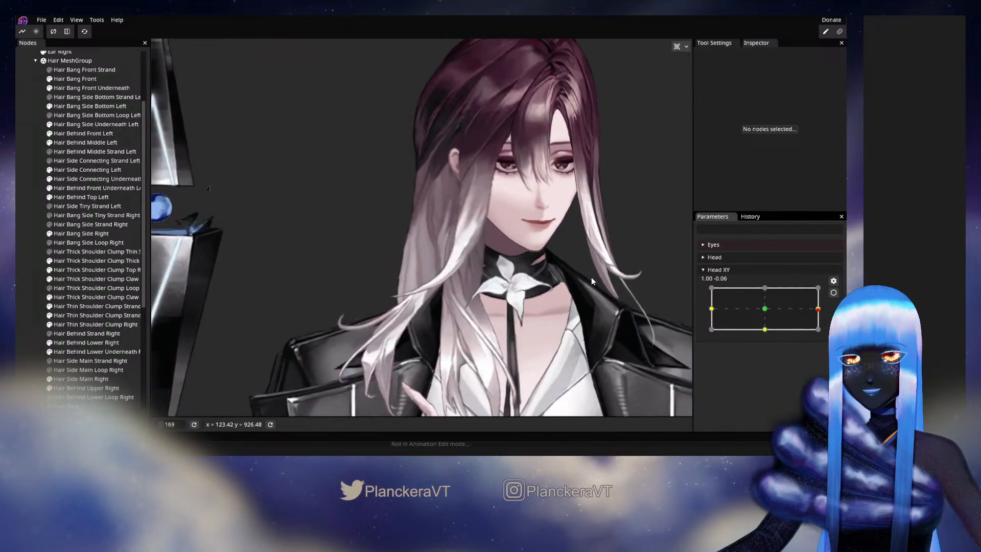
Nudge the lower inner-edge vertex of Hair Bang Side Right beside the jaw at Head XY 1.00, 0.00, and preview with the parameter disarmed.
{"action": "left_click", "coordinate": [833, 293]}
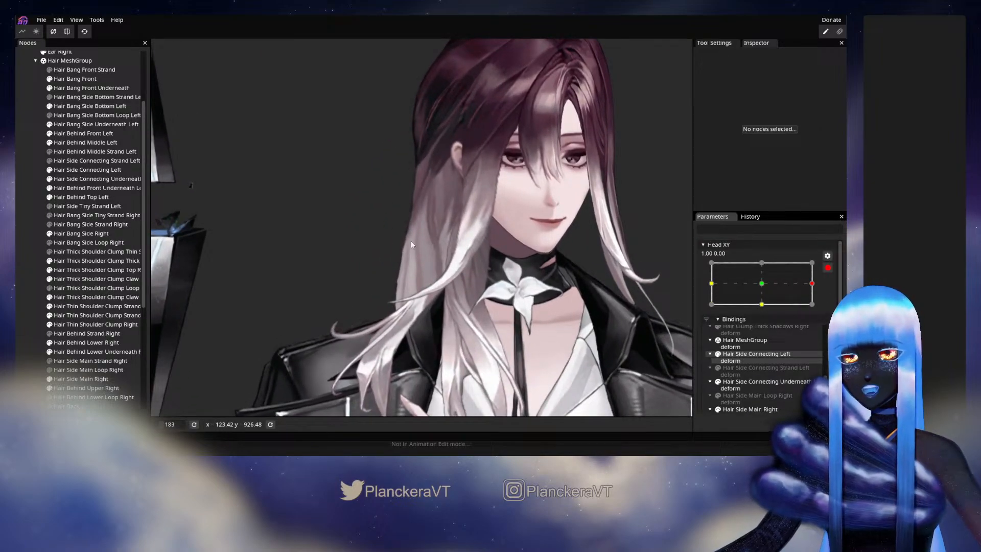
{"action": "left_click", "coordinate": [84, 234]}
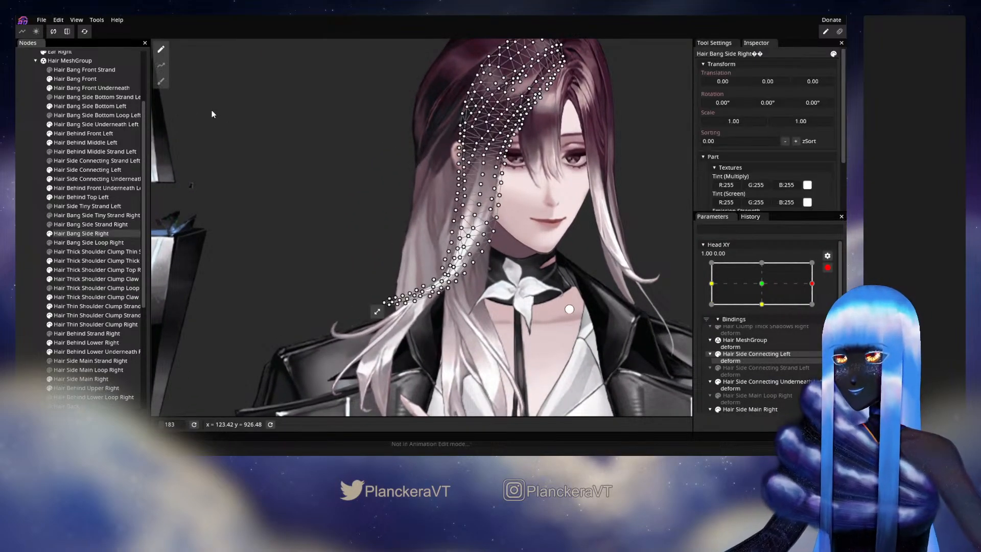
{"action": "left_click", "coordinate": [163, 81]}
{"action": "left_click_drag", "start_coordinate": [573, 280], "coordinate": [499, 291]}
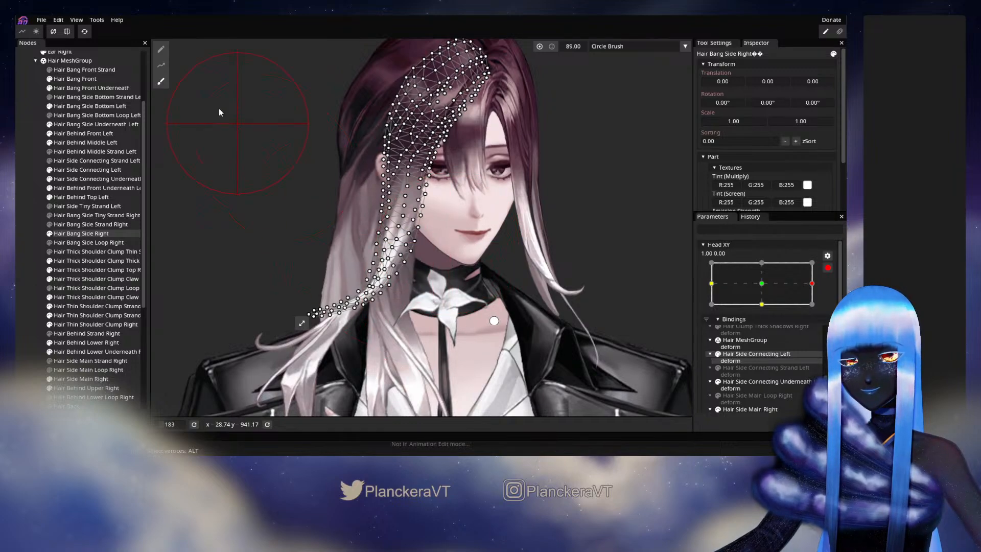
{"action": "left_click", "coordinate": [161, 49]}
{"action": "scroll", "coordinate": [408, 309], "scroll_direction": "up", "scroll_amount": 3}
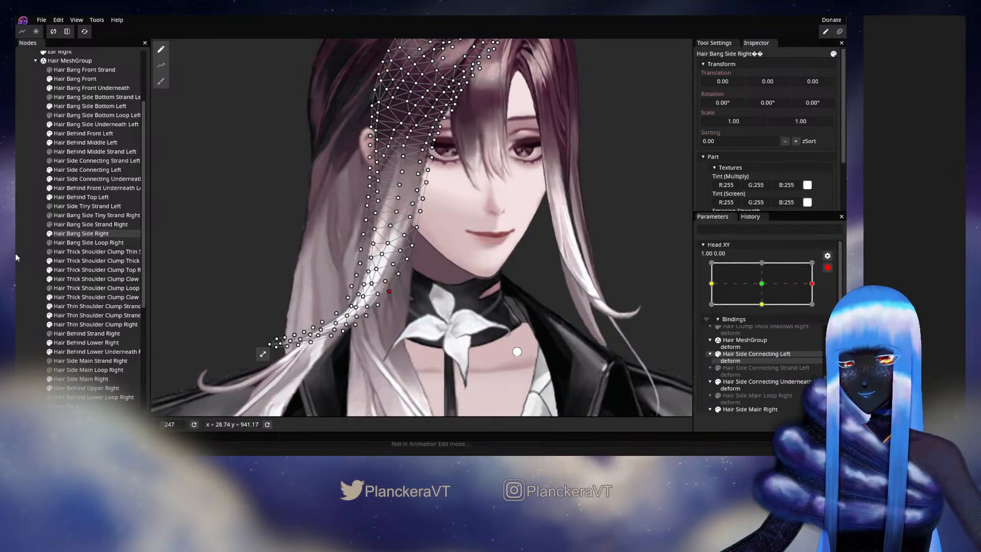
{"action": "left_click", "coordinate": [392, 297]}
{"action": "scroll", "coordinate": [460, 314], "scroll_direction": "down", "scroll_amount": 3}
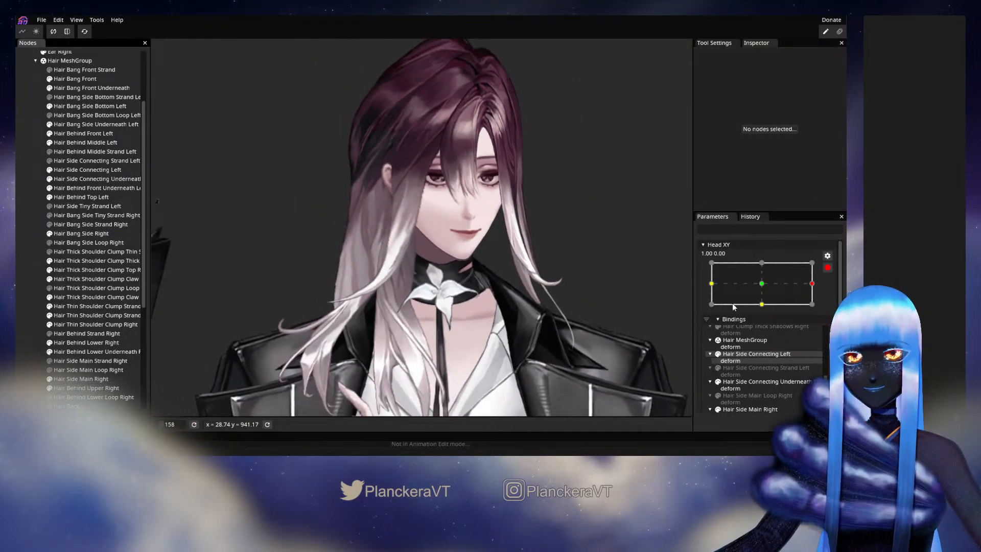
{"action": "left_click", "coordinate": [827, 268]}
{"action": "mouse_move", "coordinate": [818, 309]}
{"action": "left_mouse_down"}
{"action": "mouse_move", "coordinate": [766, 310]}
{"action": "mouse_move", "coordinate": [818, 309]}
{"action": "left_mouse_up"}
Fine-tune the inner-edge vertices of Hair Bang Side Right beside the eye and cheek at Head XY 1.00, 0.00, and save the model.
{"action": "left_click", "coordinate": [833, 293]}
{"action": "scroll", "coordinate": [480, 214], "scroll_direction": "up", "scroll_amount": 10}
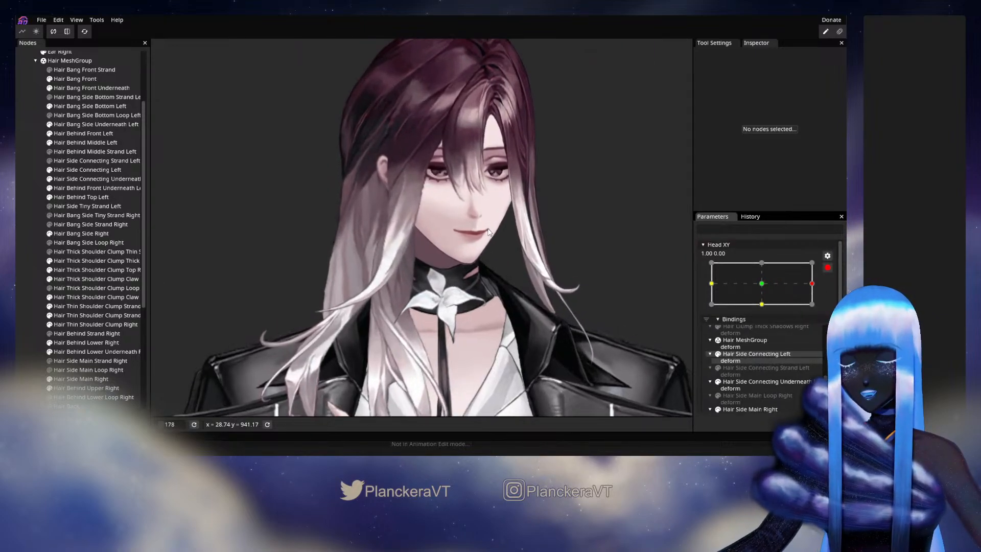
{"action": "scroll", "coordinate": [471, 206], "scroll_direction": "up", "scroll_amount": 4}
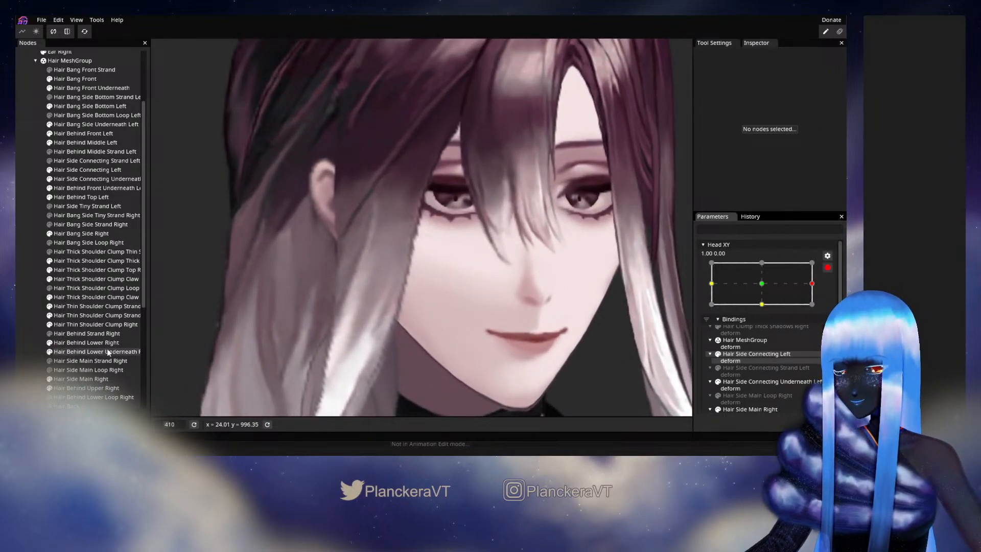
{"action": "left_click", "coordinate": [78, 235]}
{"action": "scroll", "coordinate": [422, 231], "scroll_direction": "up", "scroll_amount": 3}
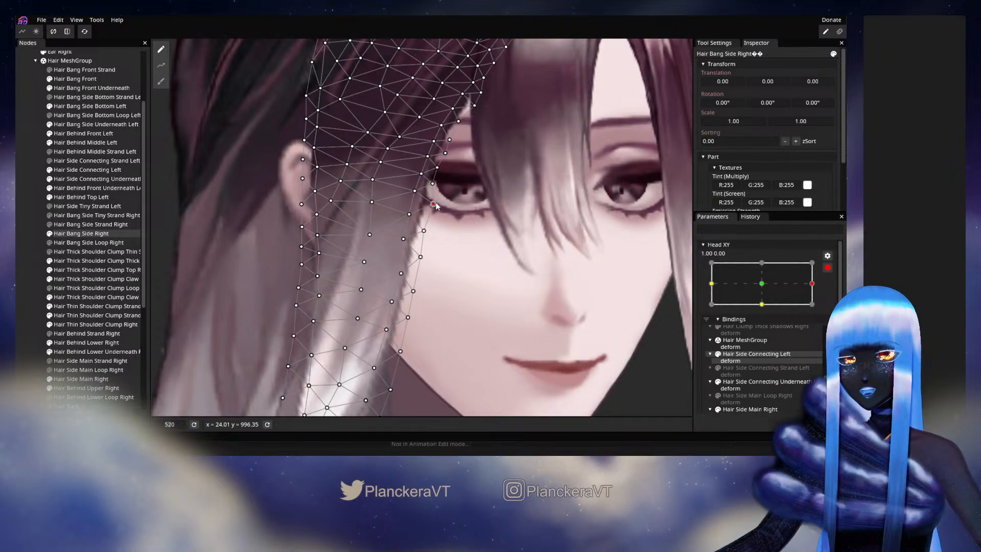
{"action": "left_click_drag", "start_coordinate": [437, 184], "coordinate": [439, 185]}
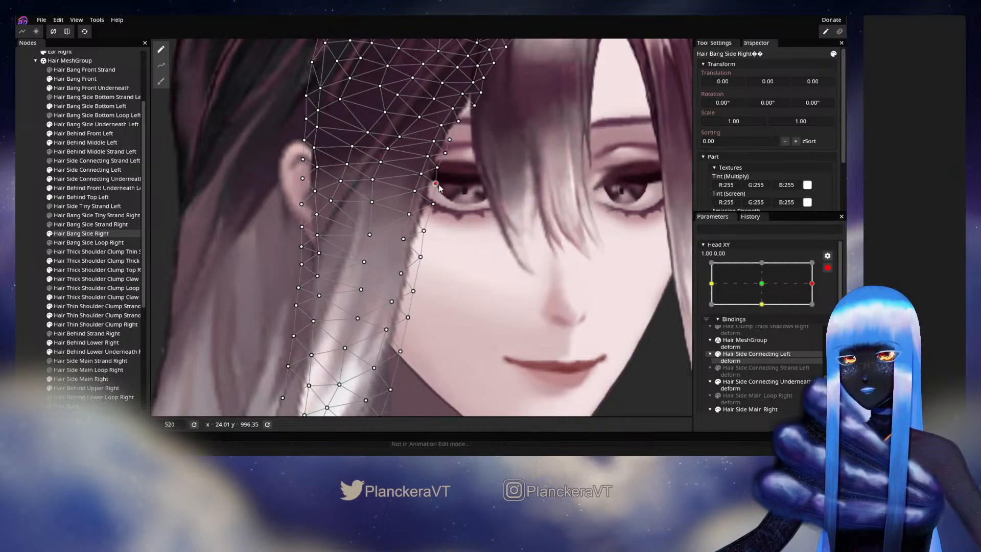
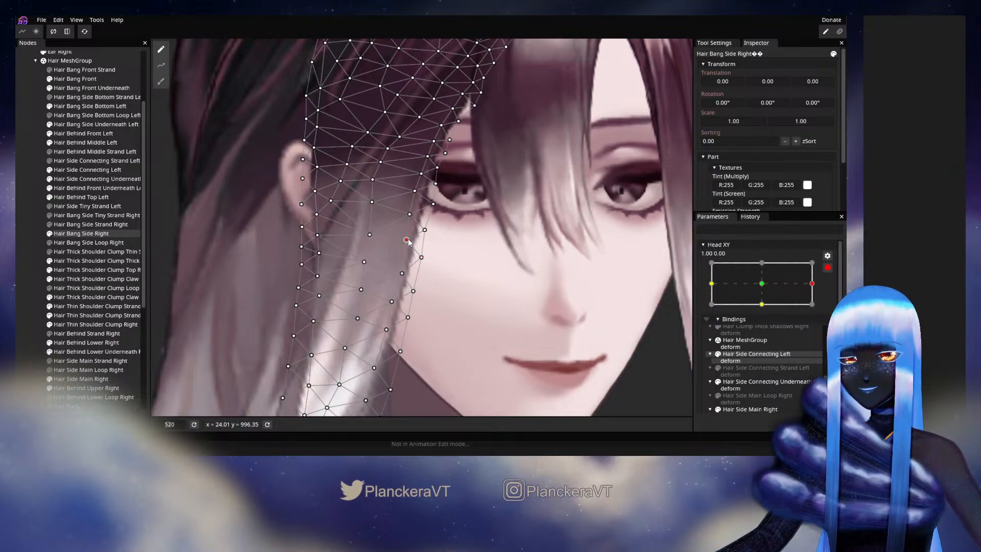
{"action": "left_click", "coordinate": [32, 273]}
{"action": "scroll", "coordinate": [460, 351], "scroll_direction": "down", "scroll_amount": 5}
{"action": "key", "text": "ctrl+s"}
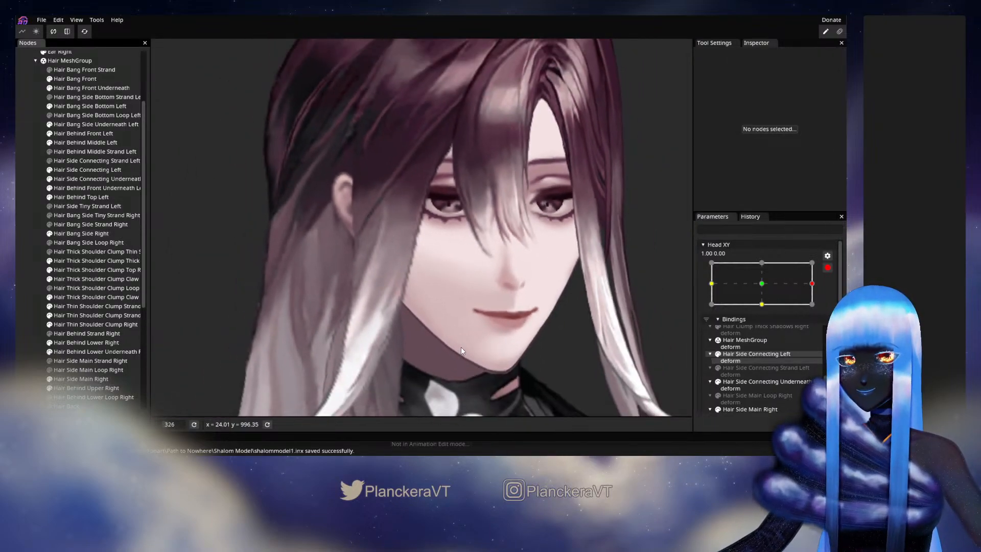
Disarm Head XY and preview the head turning between the centre and full X to check Hair Bang Side Right.
{"action": "scroll", "coordinate": [461, 347], "scroll_direction": "down", "scroll_amount": 5}
{"action": "left_click", "coordinate": [827, 268]}
{"action": "left_click_drag", "start_coordinate": [819, 312], "coordinate": [765, 311]}
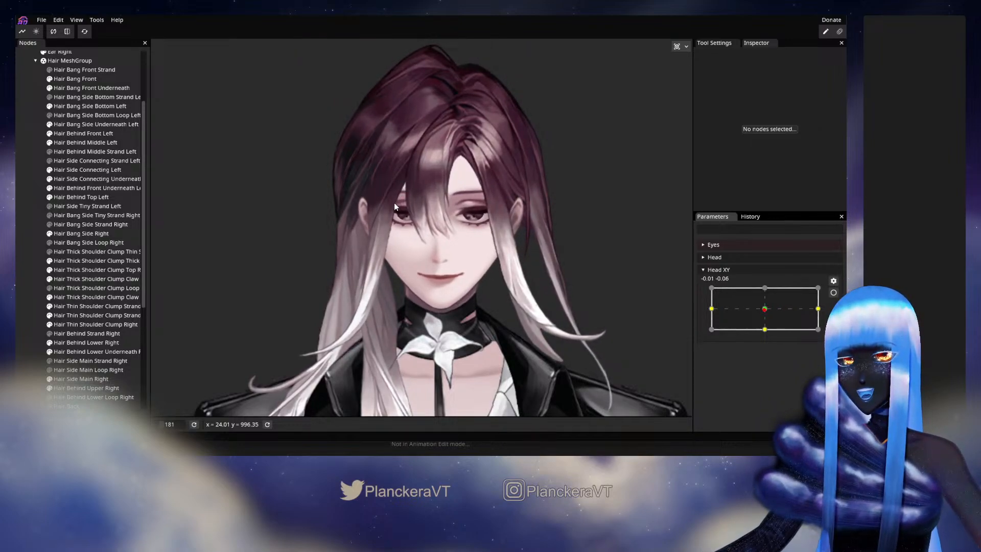
{"action": "left_click_drag", "start_coordinate": [766, 309], "coordinate": [819, 309]}
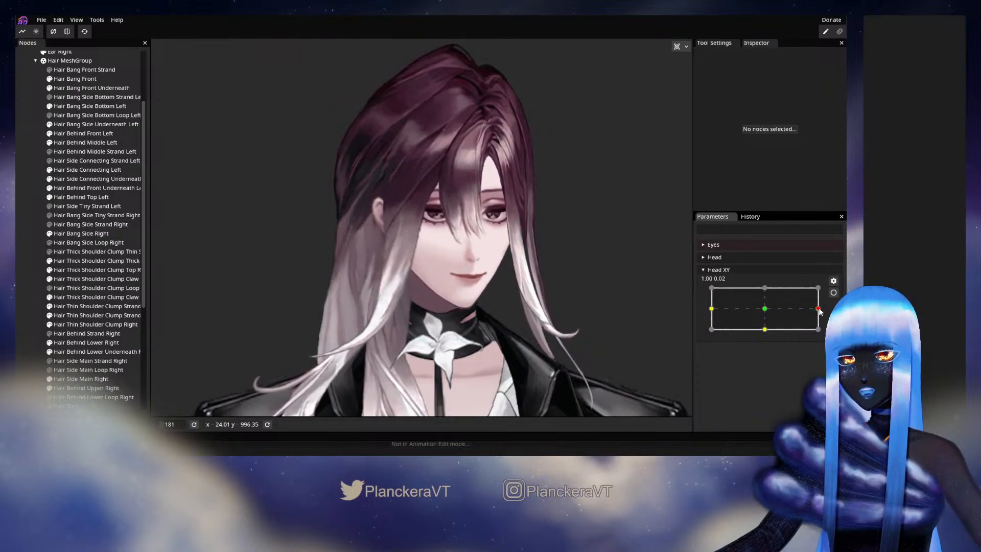
Lay a deformation path along Hair Bang Side Right from its root to beyond its tip at Head XY 1.00, 0.00.
{"action": "left_click", "coordinate": [832, 292]}
{"action": "scroll", "coordinate": [439, 306], "scroll_direction": "up", "scroll_amount": 4}
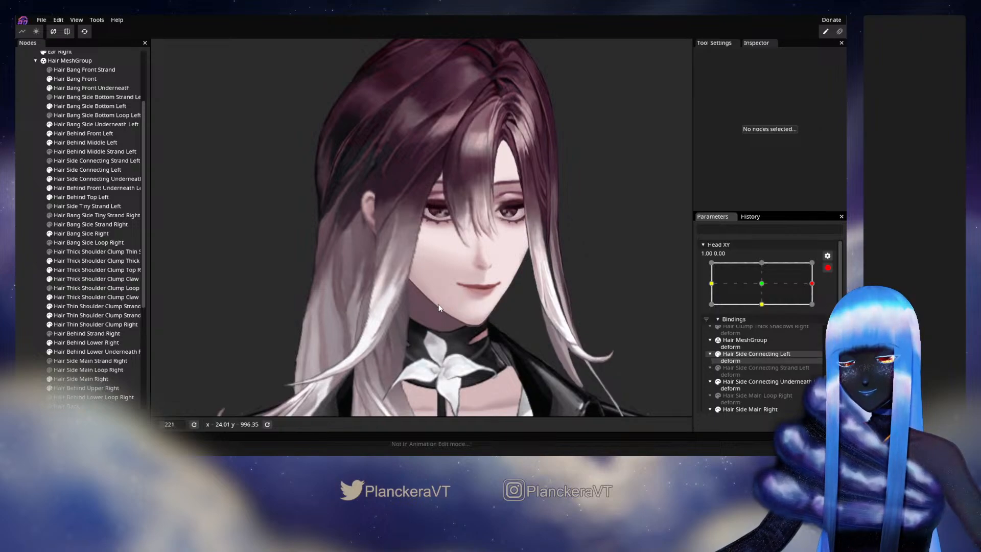
{"action": "scroll", "coordinate": [449, 301], "scroll_direction": "down", "scroll_amount": 2}
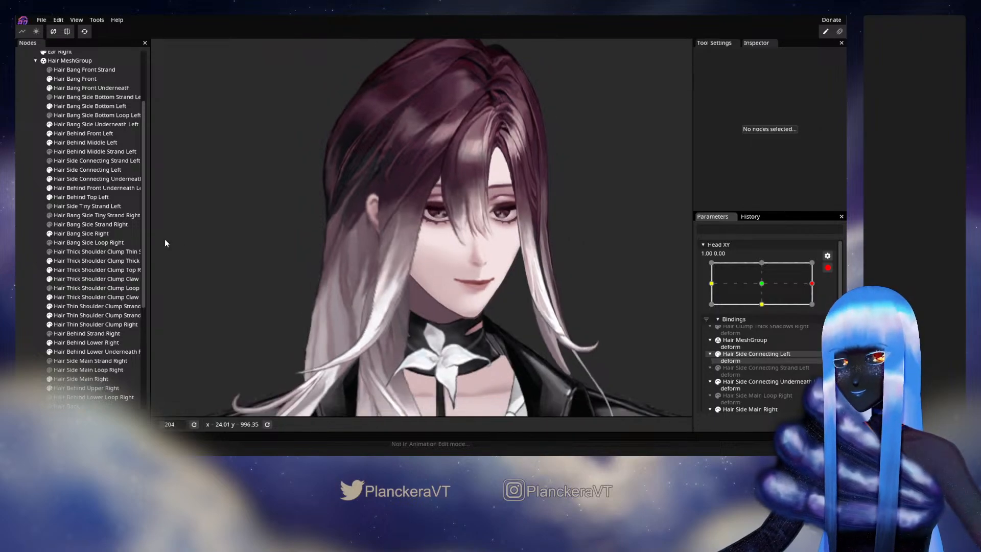
{"action": "left_click", "coordinate": [75, 234]}
{"action": "left_click", "coordinate": [161, 65]}
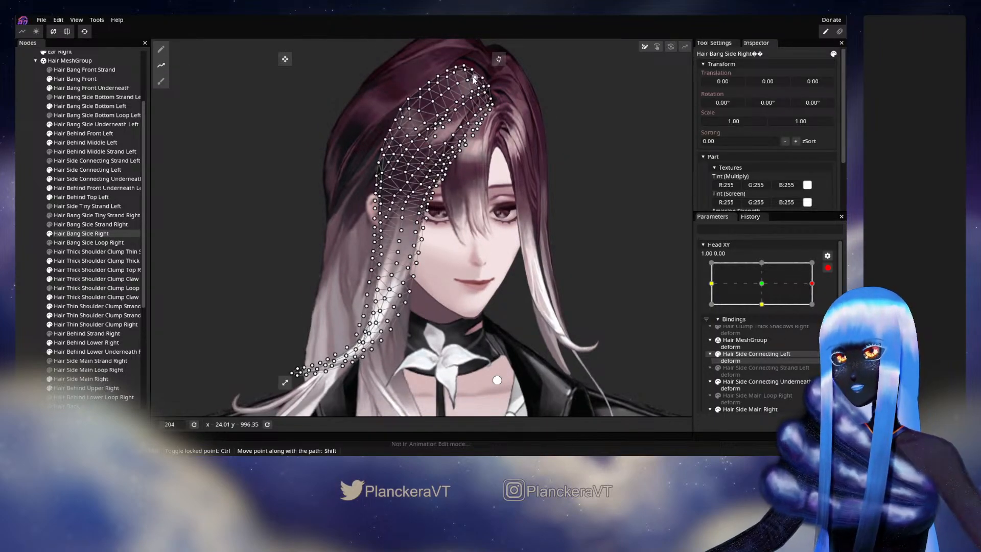
{"action": "left_click", "coordinate": [414, 140]}
{"action": "left_click", "coordinate": [398, 196]}
{"action": "left_click", "coordinate": [391, 272]}
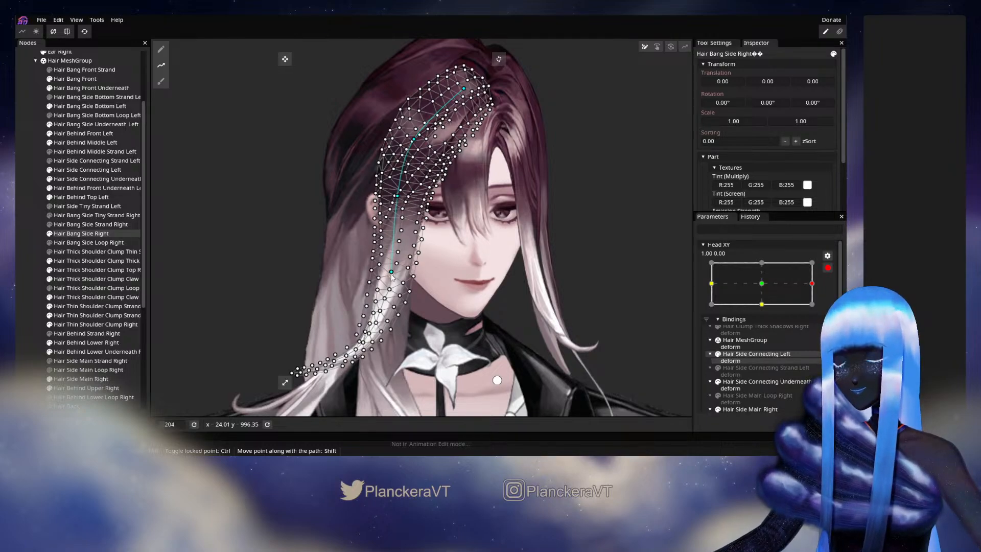
{"action": "left_click_drag", "start_coordinate": [389, 304], "coordinate": [399, 248]}
{"action": "left_click", "coordinate": [356, 304]}
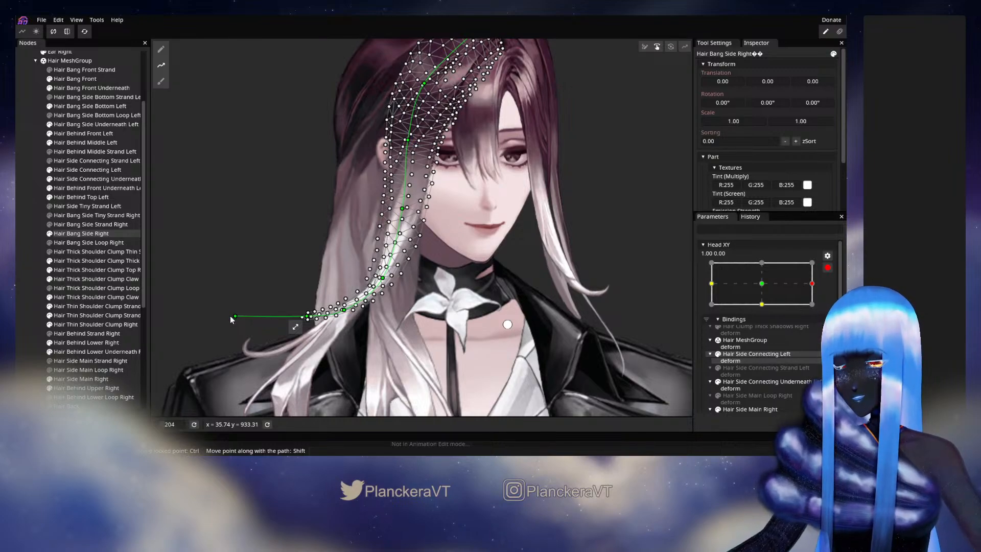
Shift the middle and lower path points of Hair Bang Side Right slightly toward the face at Head XY 1.00, 0.00, and preview.
{"action": "left_click_drag", "start_coordinate": [461, 264], "coordinate": [458, 289]}
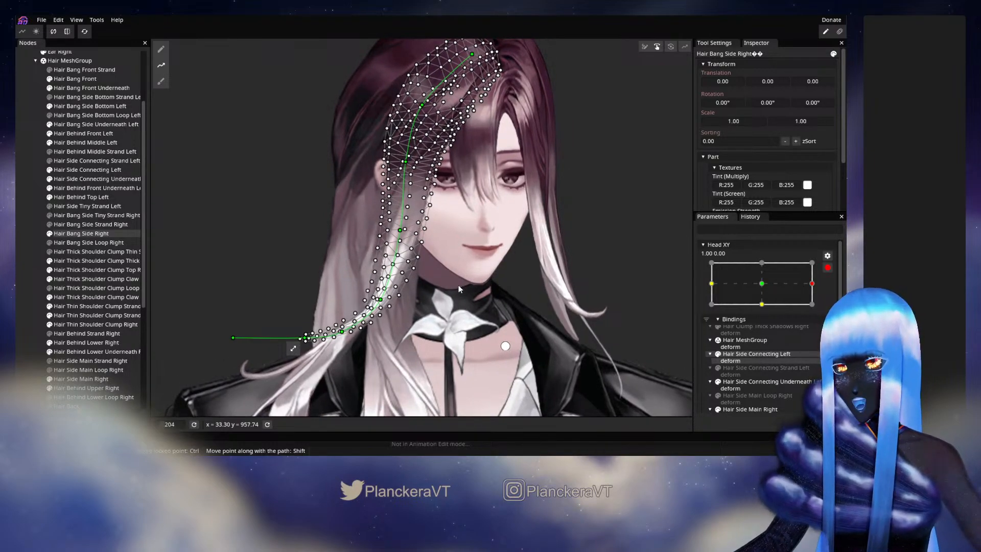
{"action": "scroll", "coordinate": [455, 243], "scroll_direction": "up", "scroll_amount": 3}
{"action": "left_click_drag", "start_coordinate": [456, 220], "coordinate": [452, 251]}
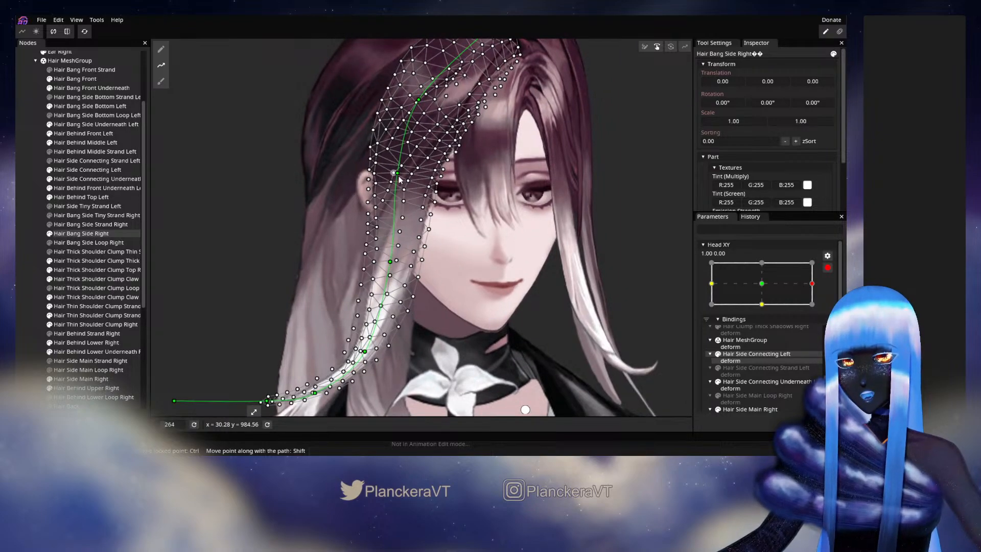
{"action": "left_click_drag", "start_coordinate": [401, 180], "coordinate": [403, 179]}
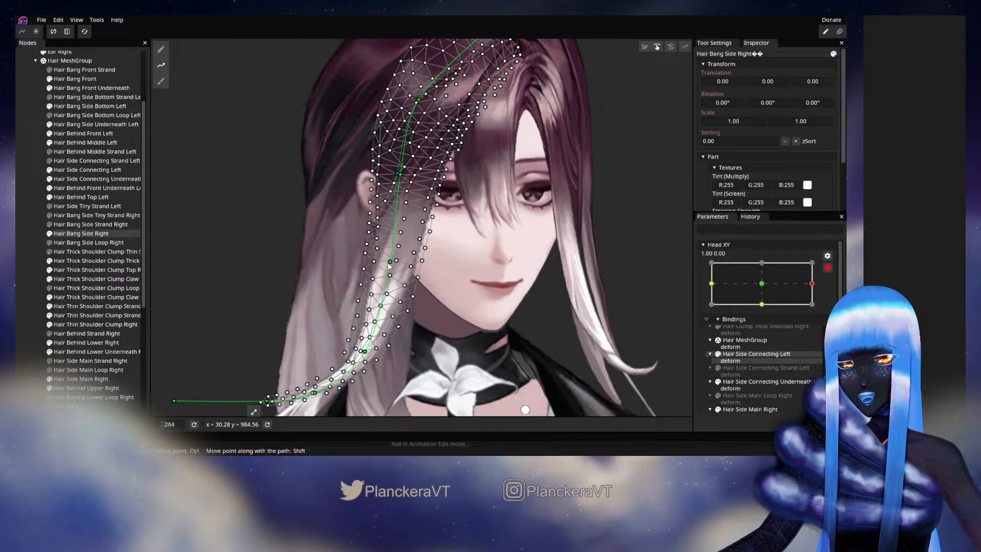
{"action": "left_click_drag", "start_coordinate": [391, 263], "coordinate": [394, 265]}
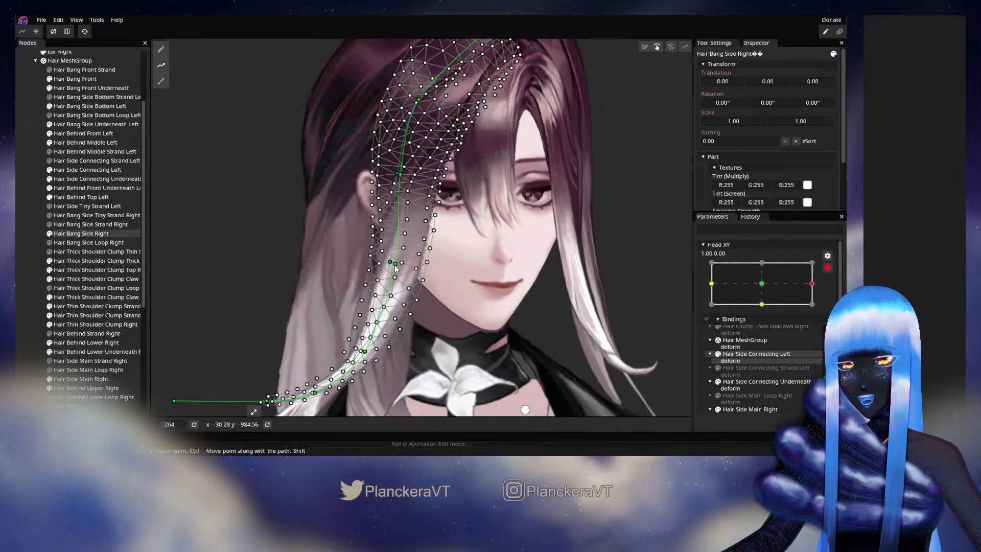
{"action": "left_click_drag", "start_coordinate": [365, 356], "coordinate": [368, 357]}
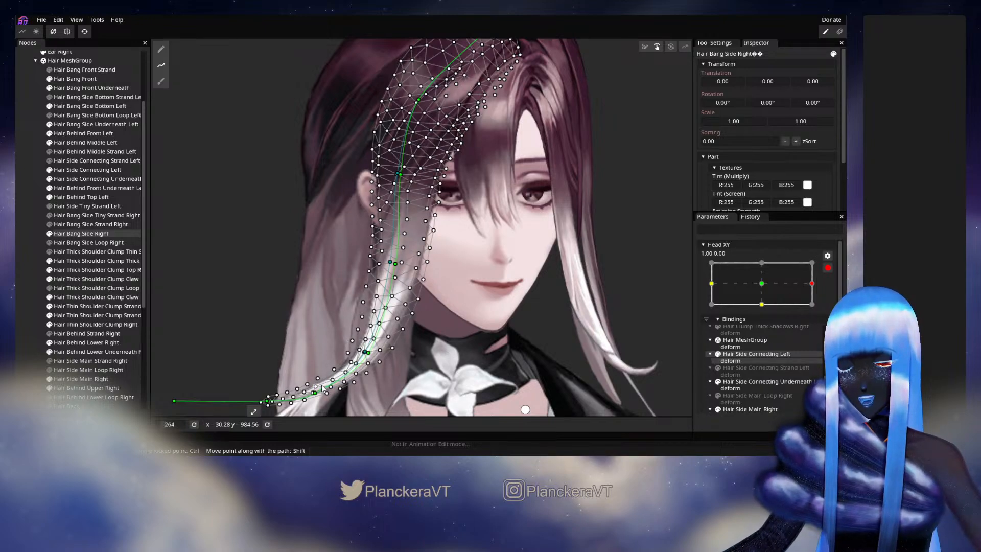
{"action": "left_click_drag", "start_coordinate": [317, 395], "coordinate": [322, 396]}
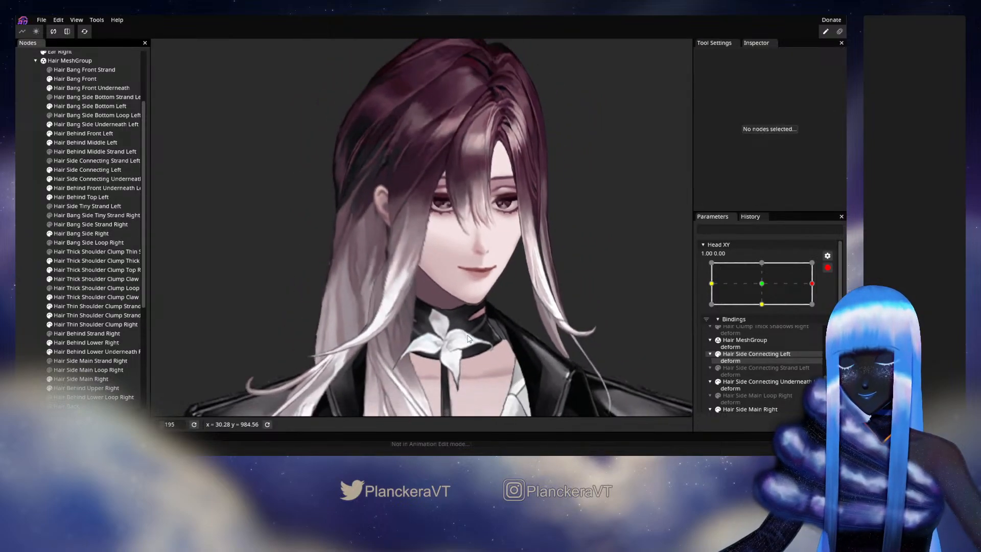
{"action": "left_click", "coordinate": [825, 271]}
{"action": "mouse_move", "coordinate": [818, 308]}
{"action": "left_mouse_down"}
{"action": "mouse_move", "coordinate": [777, 315]}
{"action": "mouse_move", "coordinate": [820, 309]}
{"action": "left_mouse_up"}
Brush the inner edge of Hair Side Main Right slightly toward the face with a 97.00 Circle Brush at Head XY 1.00, 0.00, and preview.
{"action": "left_click", "coordinate": [833, 292]}
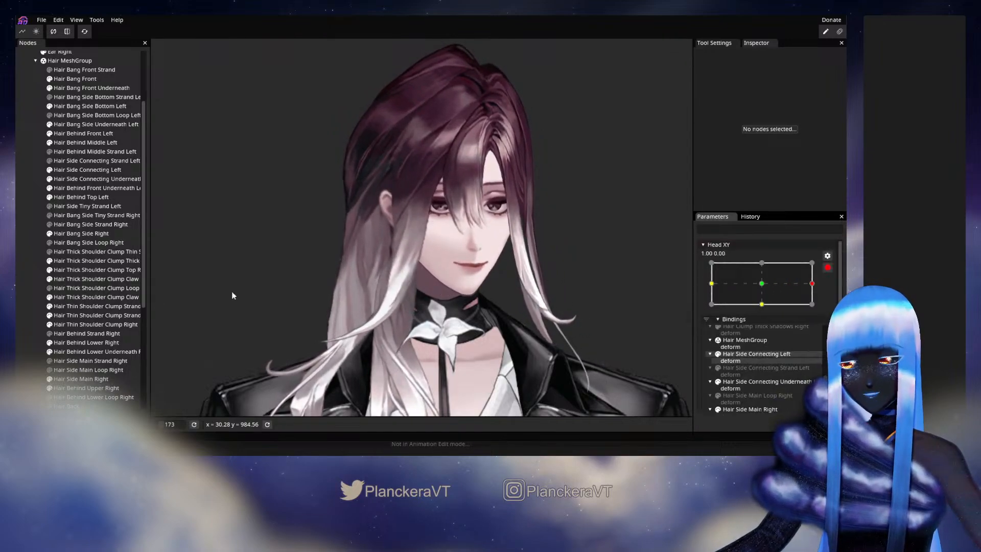
{"action": "left_click", "coordinate": [89, 378]}
{"action": "left_click", "coordinate": [164, 84]}
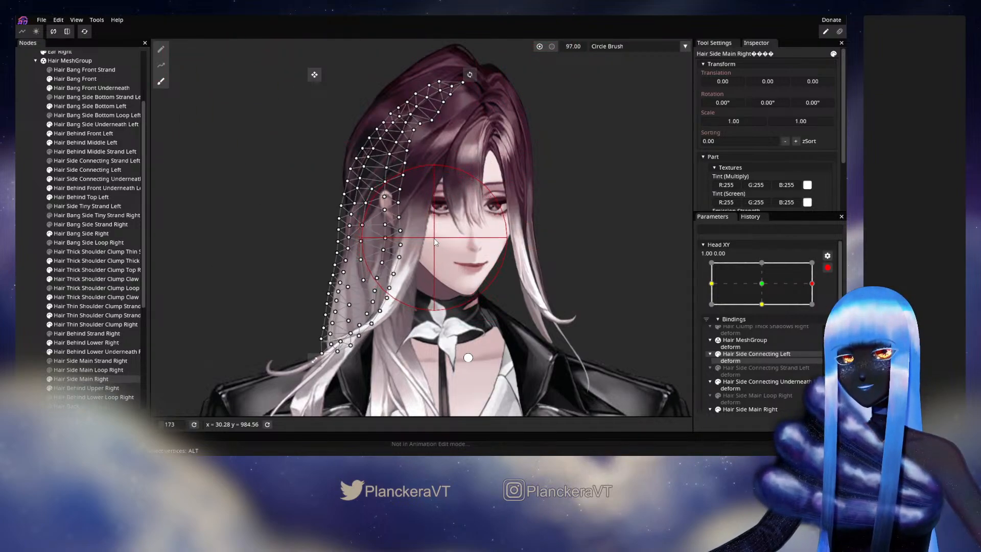
{"action": "left_click_drag", "start_coordinate": [437, 217], "coordinate": [443, 218]}
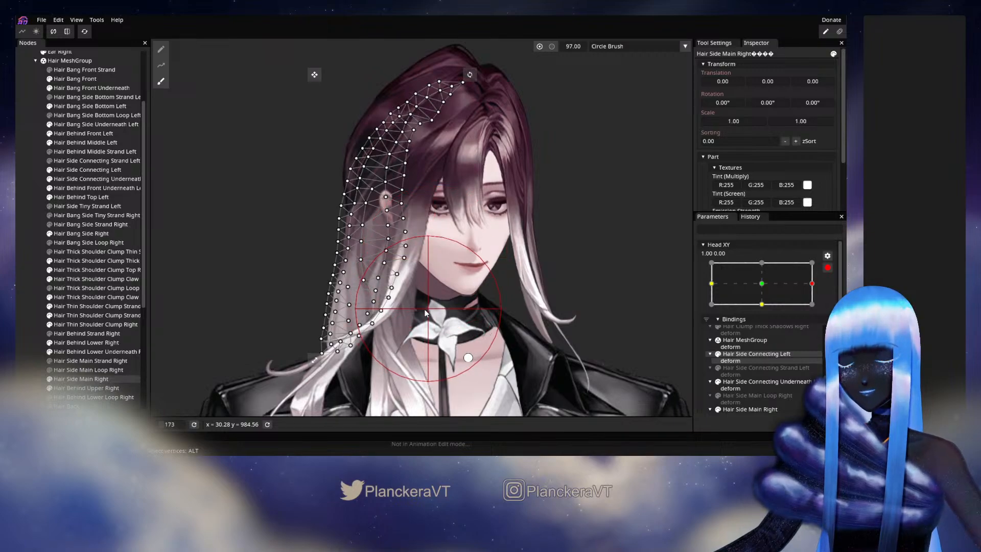
{"action": "left_click", "coordinate": [34, 273]}
{"action": "left_click", "coordinate": [828, 267]}
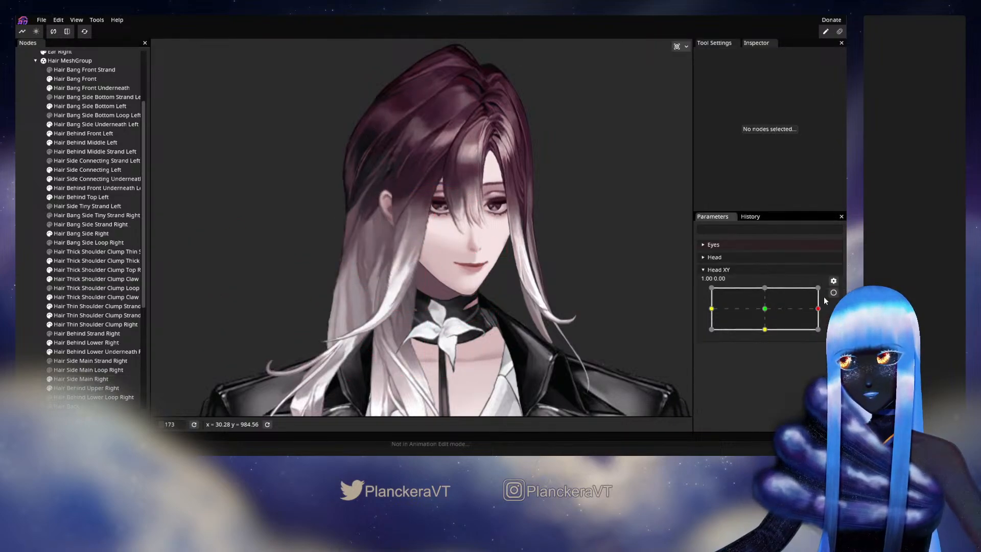
{"action": "mouse_move", "coordinate": [816, 310]}
{"action": "left_mouse_down"}
{"action": "mouse_move", "coordinate": [767, 306]}
{"action": "mouse_move", "coordinate": [806, 311]}
{"action": "left_mouse_up"}
{"action": "left_click", "coordinate": [833, 292]}
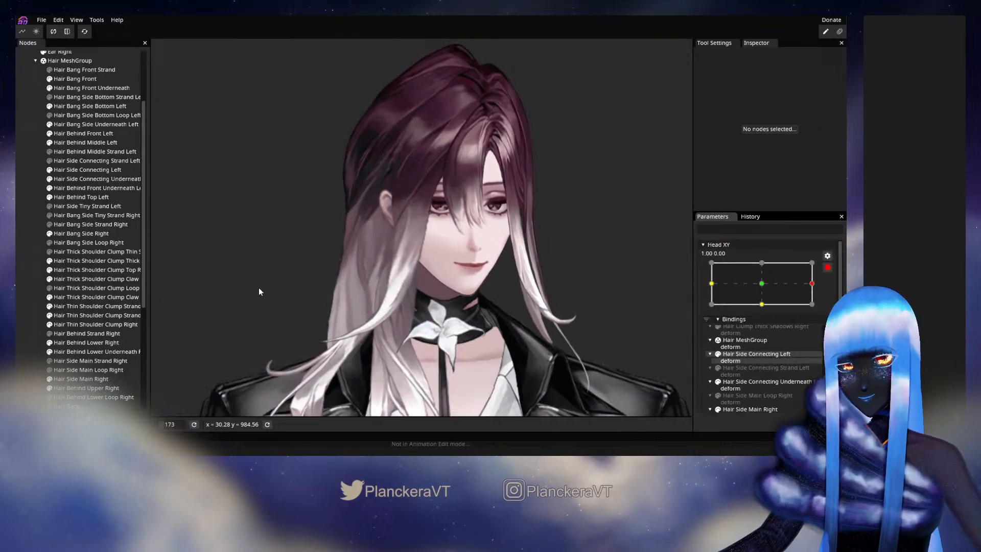
Brush the outer edge of Hair Thick Shoulder Clump Top Right slightly toward the face with a 97.00 Circle Brush at Head XY 1.00, 0.00.
{"action": "left_click", "coordinate": [105, 261]}
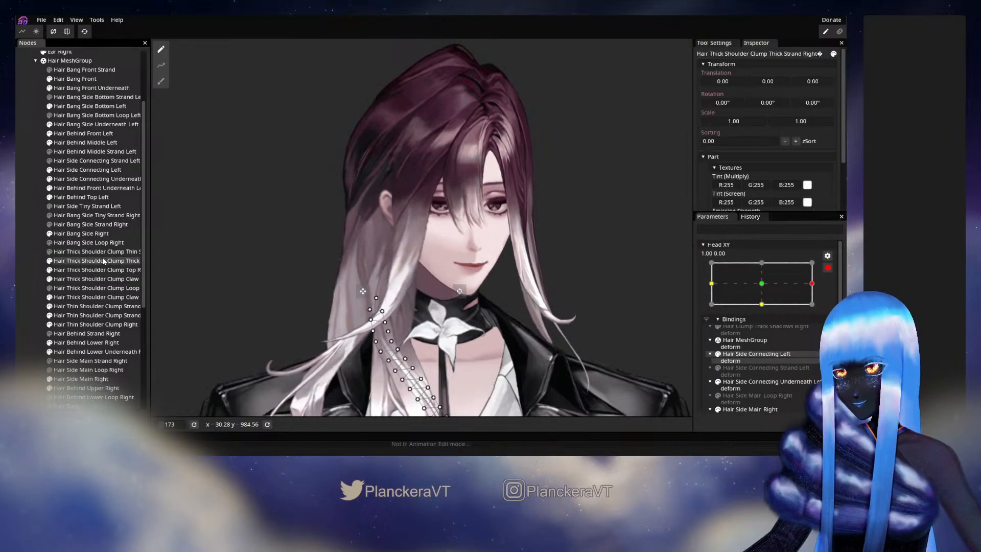
{"action": "left_click", "coordinate": [98, 270]}
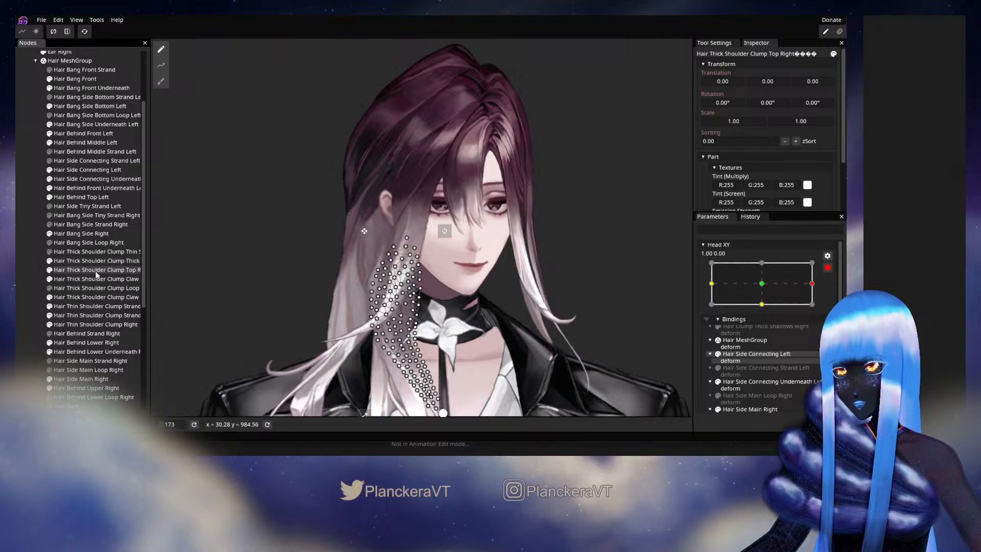
{"action": "left_click", "coordinate": [161, 82]}
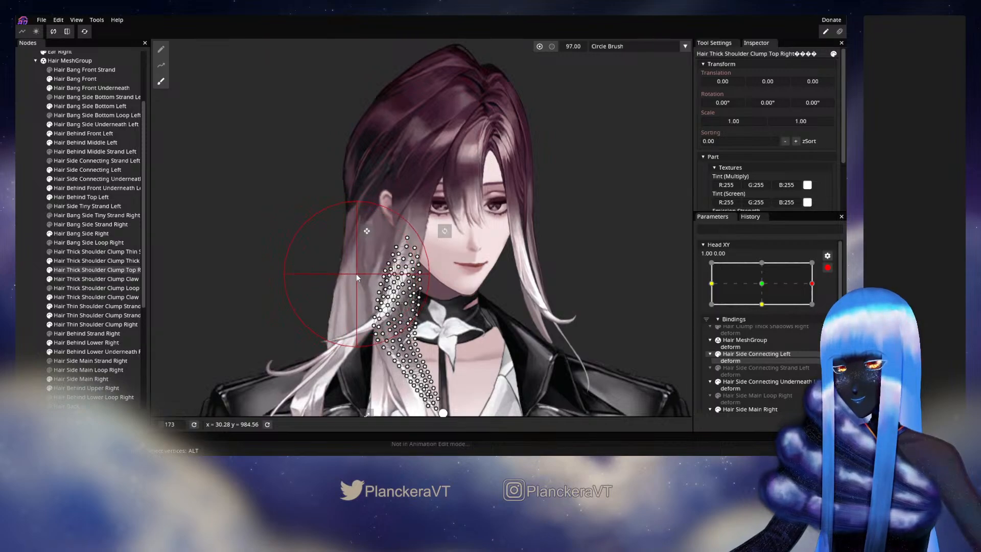
{"action": "left_click_drag", "start_coordinate": [358, 273], "coordinate": [369, 276]}
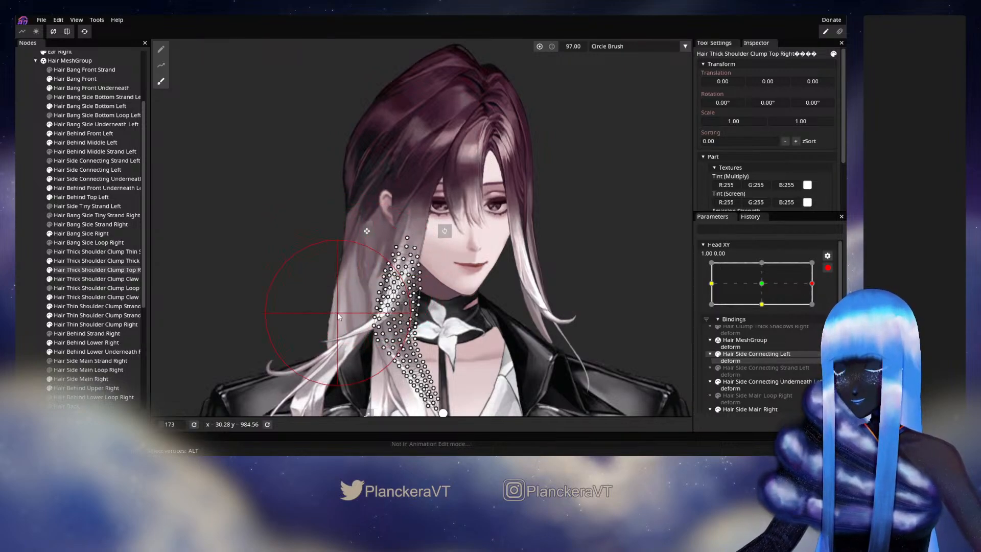
{"action": "scroll", "coordinate": [338, 313], "scroll_direction": "up", "scroll_amount": 5}
{"action": "mouse_move", "coordinate": [324, 222]}
{"action": "left_mouse_down"}
{"action": "mouse_move", "coordinate": [333, 236]}
{"action": "mouse_move", "coordinate": [345, 216]}
{"action": "left_mouse_up"}
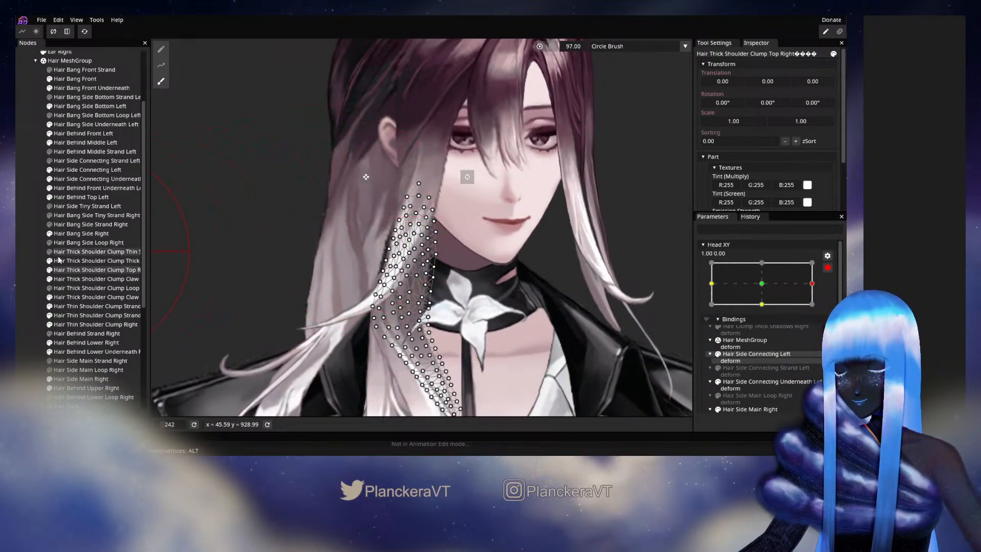
{"action": "left_click", "coordinate": [22, 264]}
Nudge the lower inner edge of Hair Side Main Right toward the face at Head XY 1.00, 0.00.
{"action": "mouse_move", "coordinate": [810, 283]}
{"action": "left_mouse_down"}
{"action": "mouse_move", "coordinate": [746, 284]}
{"action": "mouse_move", "coordinate": [811, 283]}
{"action": "left_mouse_up"}
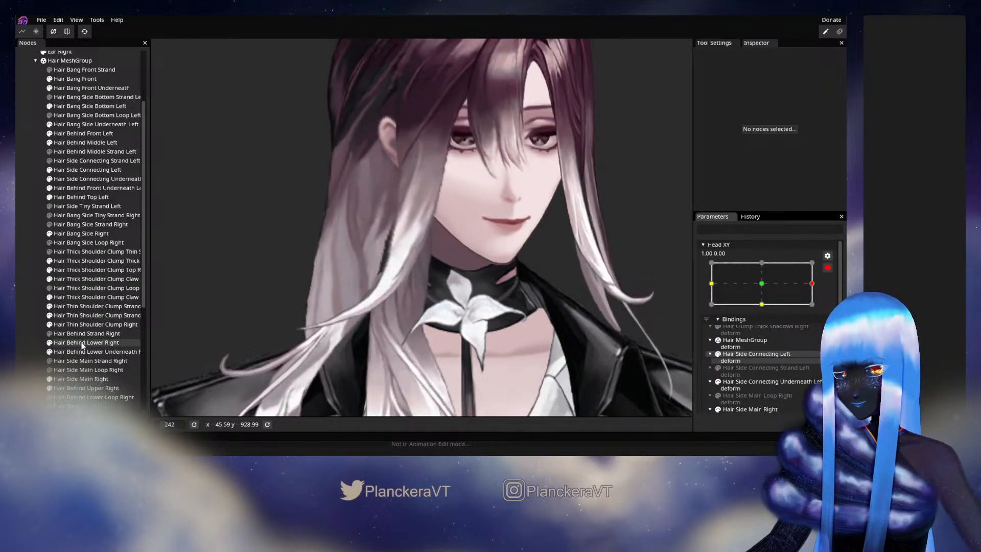
{"action": "left_click", "coordinate": [82, 379]}
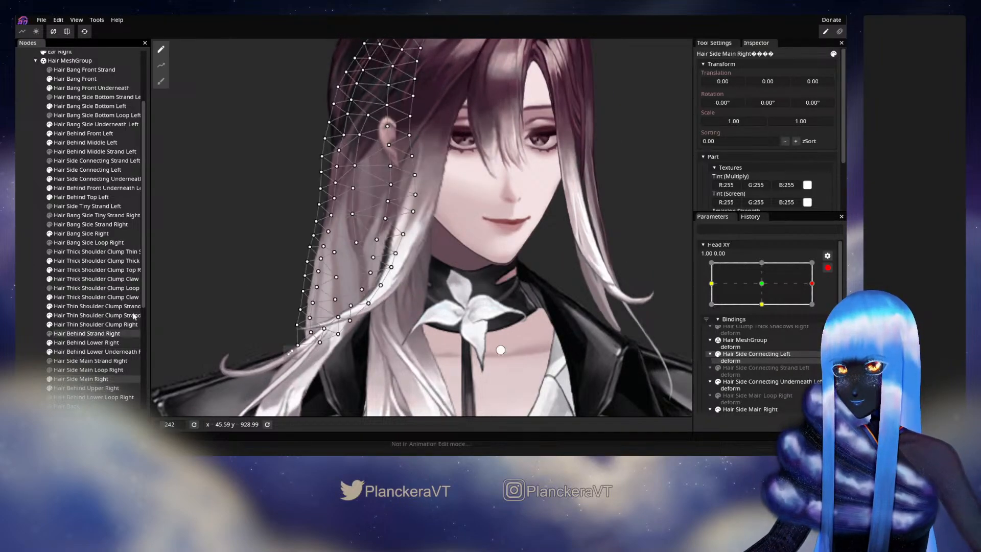
{"action": "left_click_drag", "start_coordinate": [416, 274], "coordinate": [459, 258]}
{"action": "left_click", "coordinate": [30, 279]}
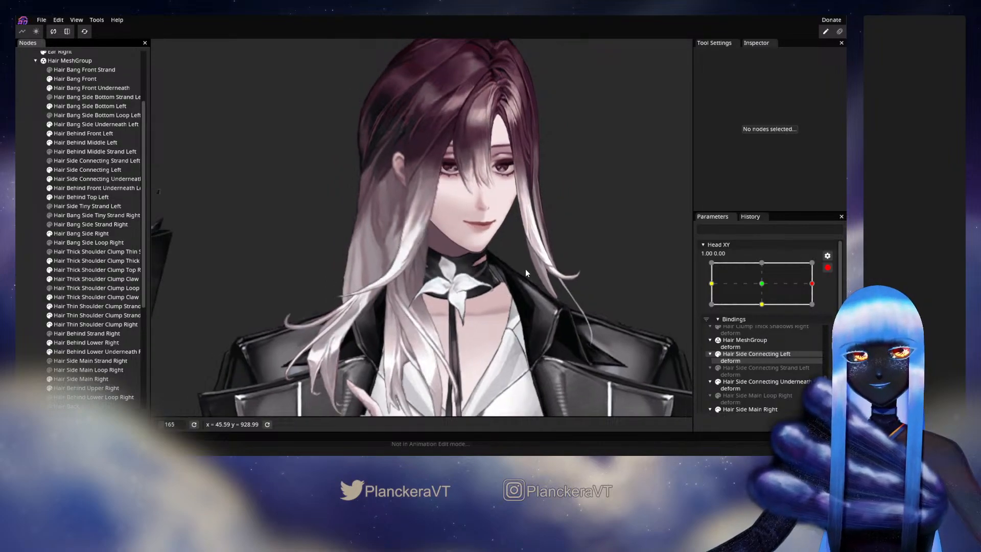
Disarm Head XY and preview the head turning sideways and upward to check the right side hair, ending near full X.
{"action": "left_click", "coordinate": [828, 267]}
{"action": "mouse_move", "coordinate": [817, 308]}
{"action": "left_mouse_down"}
{"action": "mouse_move", "coordinate": [760, 308]}
{"action": "mouse_move", "coordinate": [818, 295]}
{"action": "left_mouse_up"}
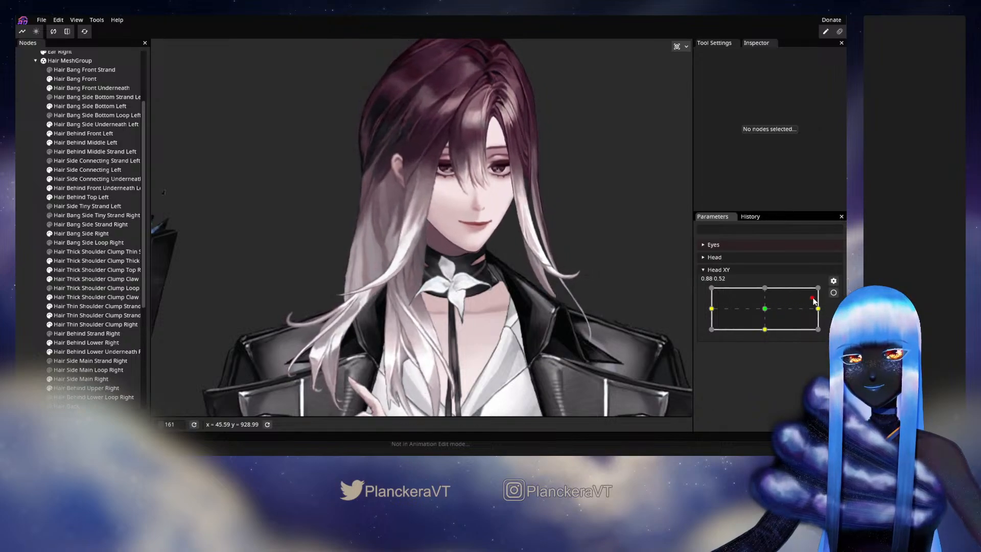
{"action": "left_click_drag", "start_coordinate": [368, 265], "coordinate": [368, 330]}
{"action": "scroll", "coordinate": [672, 294], "scroll_direction": "down", "scroll_amount": 1}
{"action": "scroll", "coordinate": [618, 304], "scroll_direction": "down", "scroll_amount": 3}
{"action": "mouse_move", "coordinate": [818, 310]}
{"action": "left_mouse_down"}
{"action": "mouse_move", "coordinate": [766, 313]}
{"action": "mouse_move", "coordinate": [824, 309]}
{"action": "left_mouse_up"}
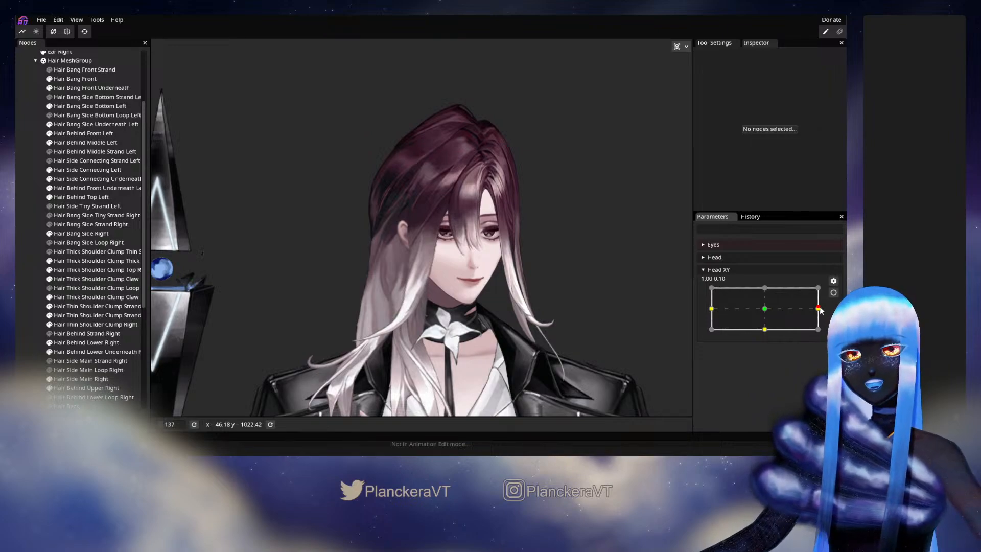
{"action": "mouse_move", "coordinate": [821, 310]}
{"action": "left_mouse_down"}
{"action": "mouse_move", "coordinate": [783, 304]}
{"action": "mouse_move", "coordinate": [814, 309]}
{"action": "mouse_move", "coordinate": [784, 313]}
{"action": "mouse_move", "coordinate": [824, 312]}
{"action": "left_mouse_up"}
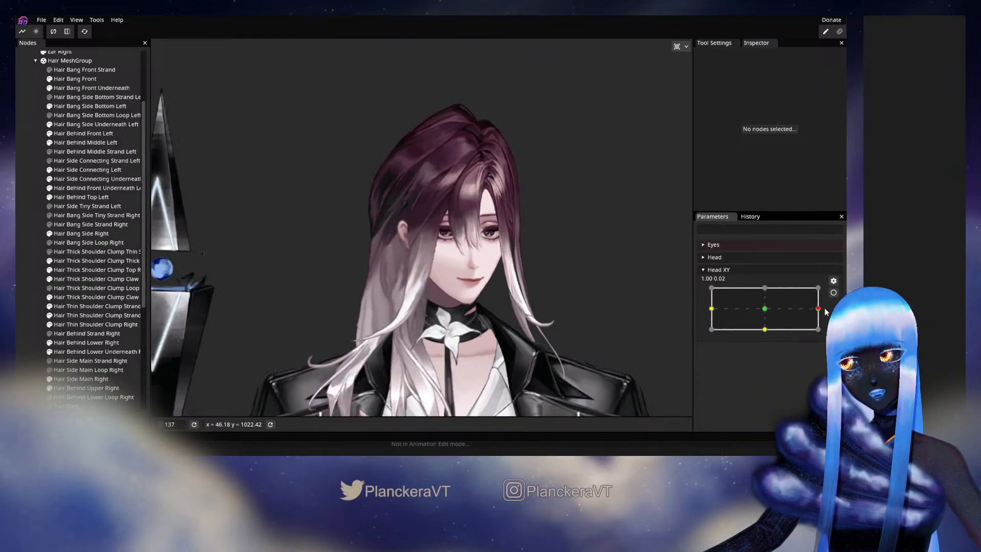
Arm Head XY at 1.00, 0.00 and reshape Hair Bang Front with the Circle Brush set to 60.00.
{"action": "left_click", "coordinate": [833, 293]}
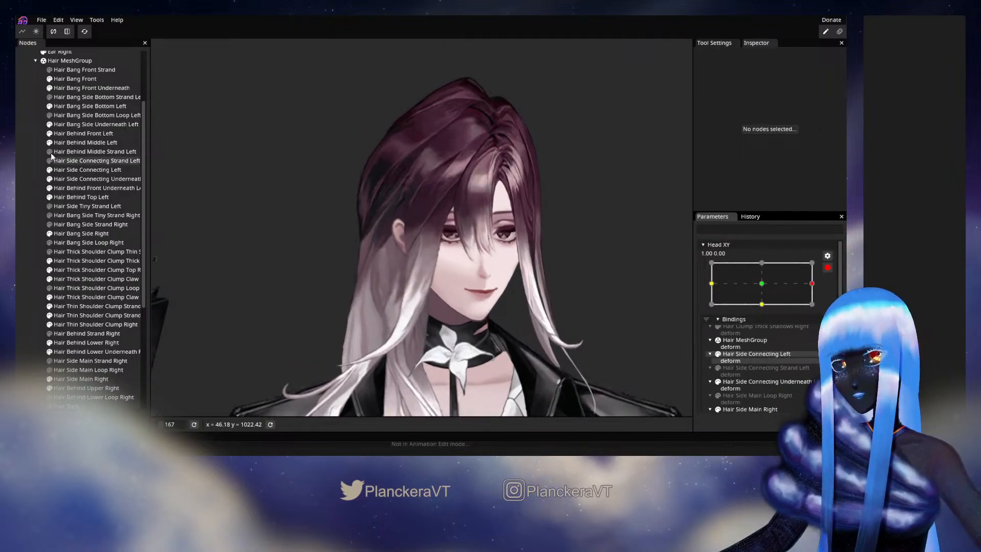
{"action": "left_click", "coordinate": [80, 80]}
{"action": "scroll", "coordinate": [606, 210], "scroll_direction": "up", "scroll_amount": 5}
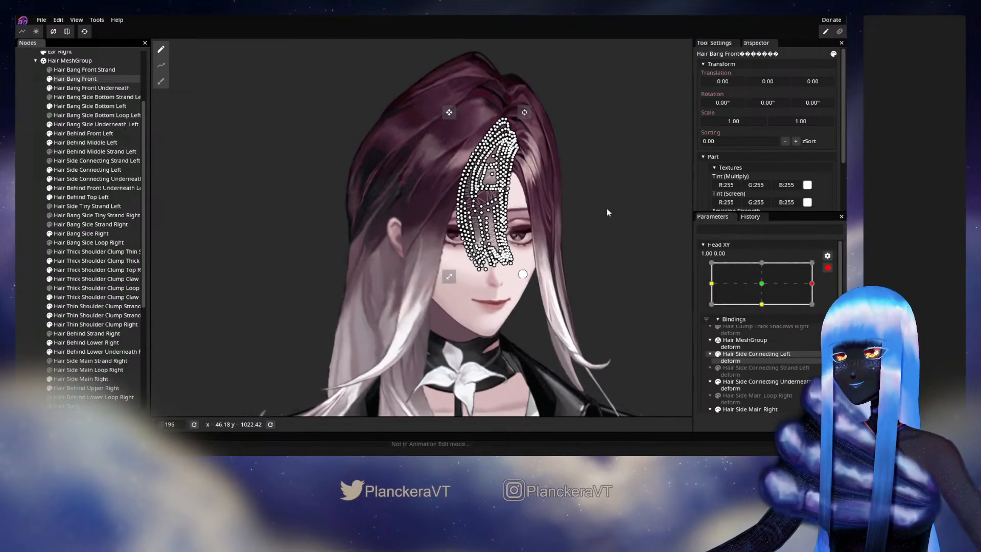
{"action": "scroll", "coordinate": [665, 234], "scroll_direction": "up", "scroll_amount": 1}
{"action": "left_click_drag", "start_coordinate": [665, 235], "coordinate": [499, 240]}
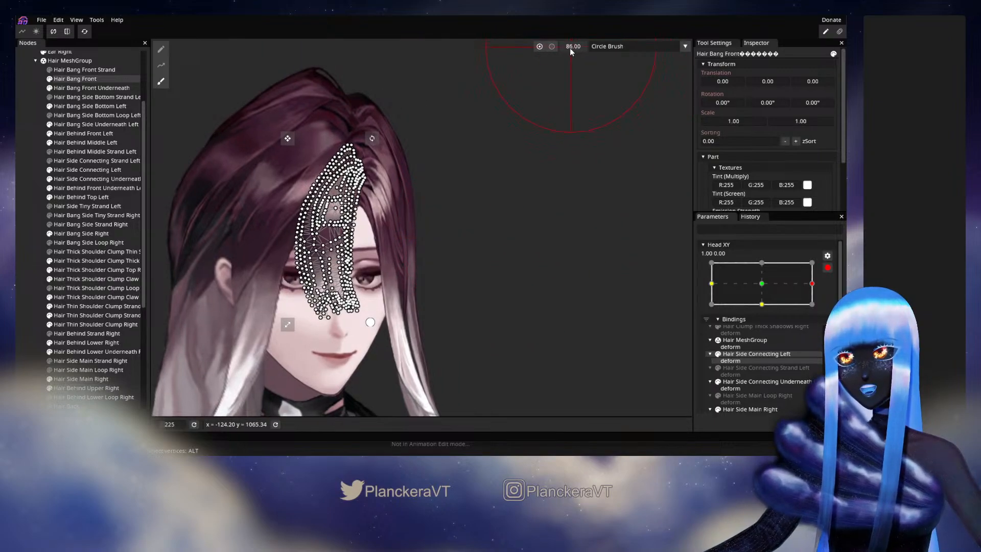
{"action": "scroll", "coordinate": [445, 290], "scroll_direction": "up", "scroll_amount": 6}
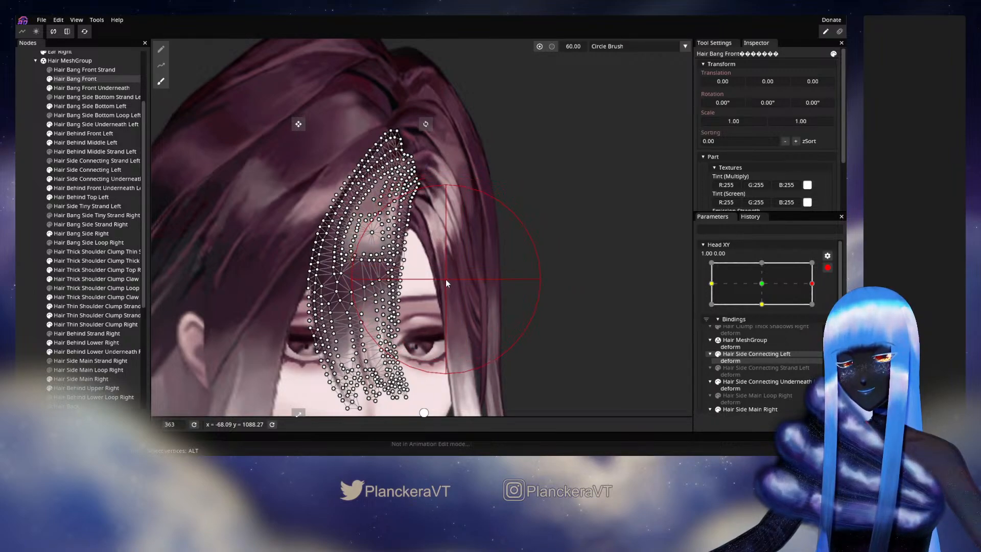
{"action": "left_click", "coordinate": [18, 259]}
Disarm Head XY and preview the head turn, returning to full X, to check the reshaped Hair Bang Front.
{"action": "scroll", "coordinate": [530, 271], "scroll_direction": "down", "scroll_amount": 3}
{"action": "scroll", "coordinate": [532, 271], "scroll_direction": "down", "scroll_amount": 2}
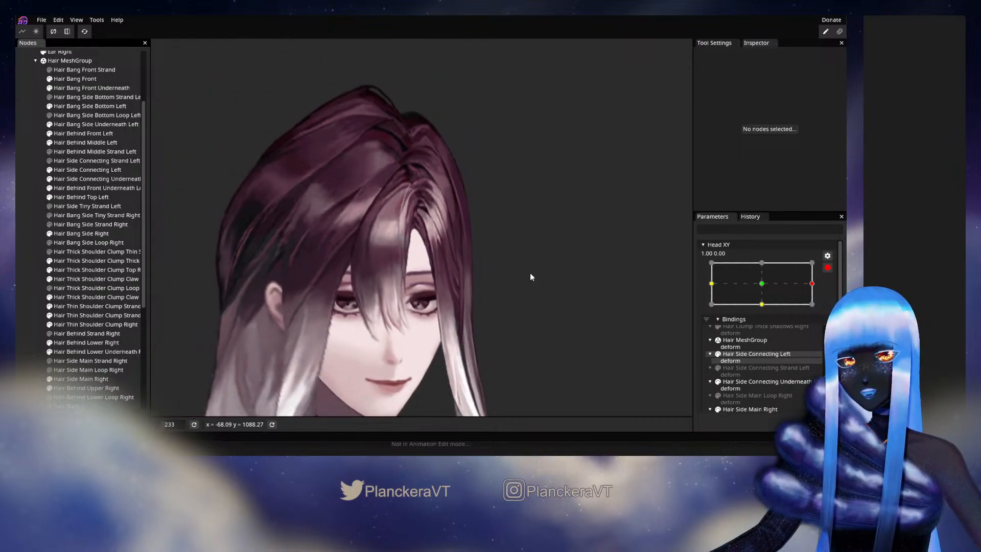
{"action": "left_click", "coordinate": [827, 268]}
{"action": "mouse_move", "coordinate": [817, 310]}
{"action": "left_mouse_down"}
{"action": "mouse_move", "coordinate": [773, 311]}
{"action": "mouse_move", "coordinate": [824, 308]}
{"action": "left_mouse_up"}
Arm Head XY at 1.00, 0.00 and fine-tune individual vertices near the upper inner edge of Hair Bang Front.
{"action": "left_click", "coordinate": [834, 293]}
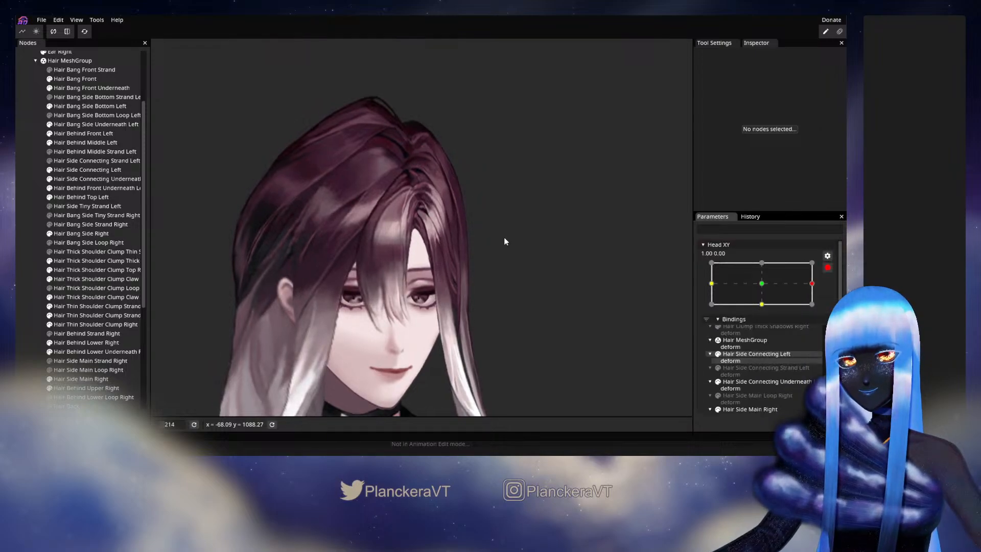
{"action": "scroll", "coordinate": [504, 234], "scroll_direction": "up", "scroll_amount": 5}
{"action": "scroll", "coordinate": [502, 234], "scroll_direction": "up", "scroll_amount": 2}
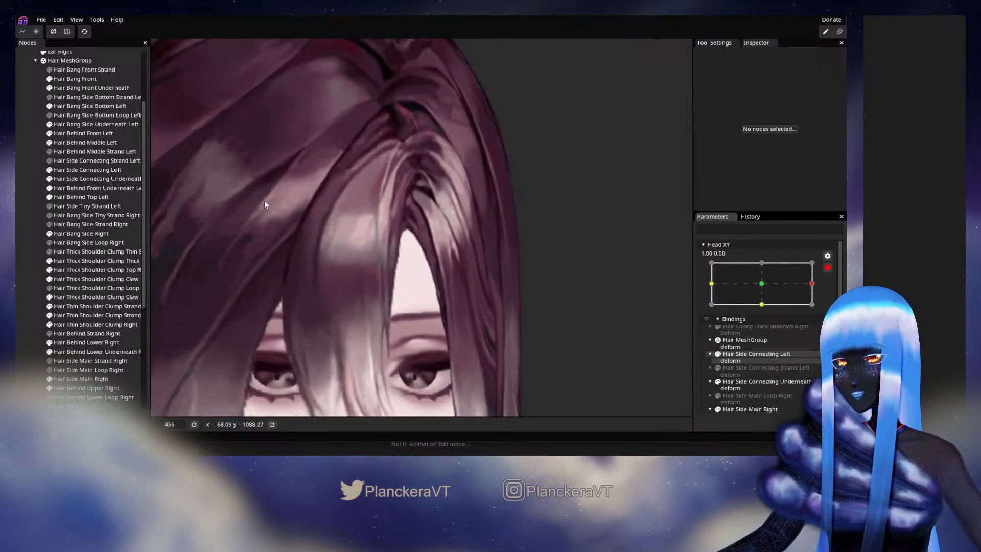
{"action": "left_click", "coordinate": [77, 79]}
{"action": "scroll", "coordinate": [412, 213], "scroll_direction": "up", "scroll_amount": 4}
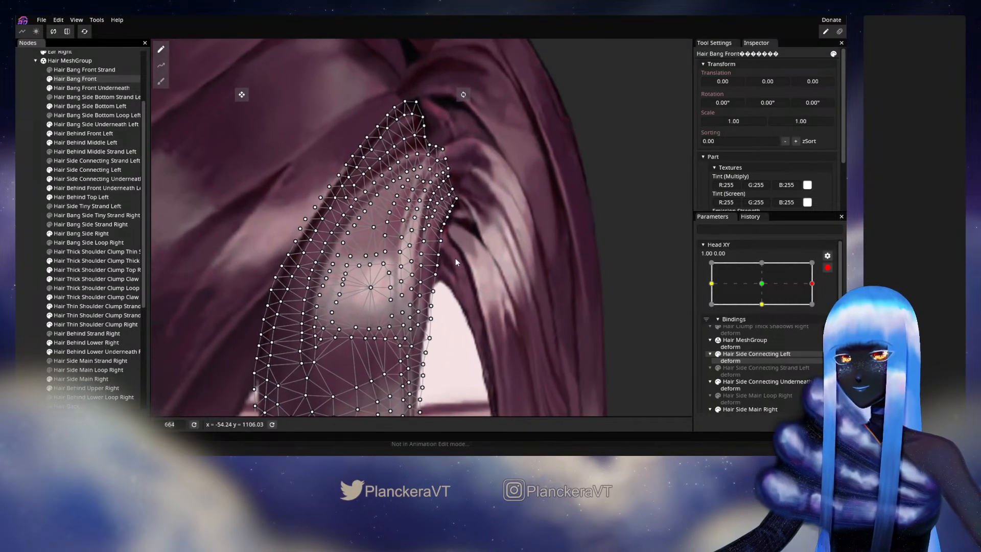
{"action": "scroll", "coordinate": [456, 262], "scroll_direction": "up", "scroll_amount": 2}
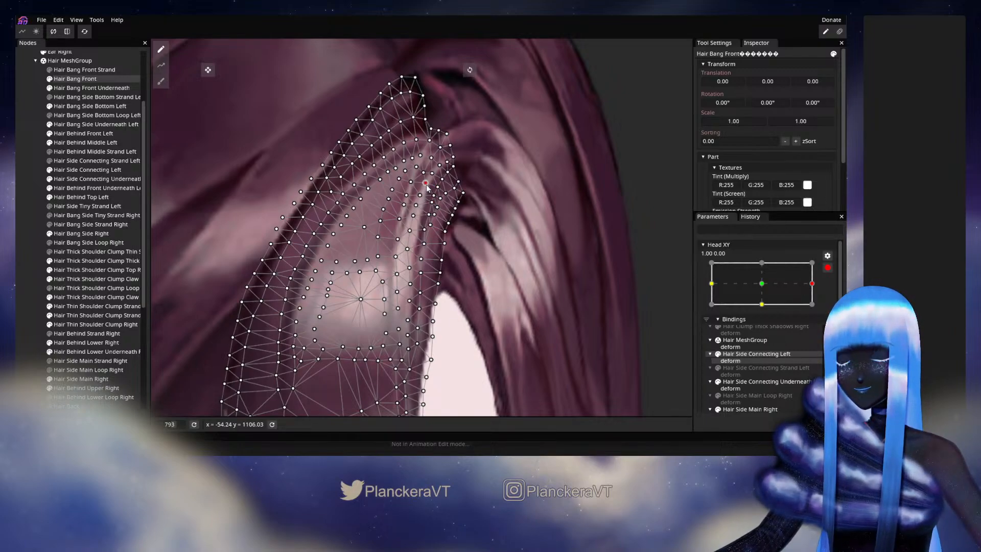
{"action": "left_click", "coordinate": [32, 235]}
Disarm Head XY and preview the head turn to check the root area of Hair Bang Front.
{"action": "scroll", "coordinate": [549, 299], "scroll_direction": "down", "scroll_amount": 4}
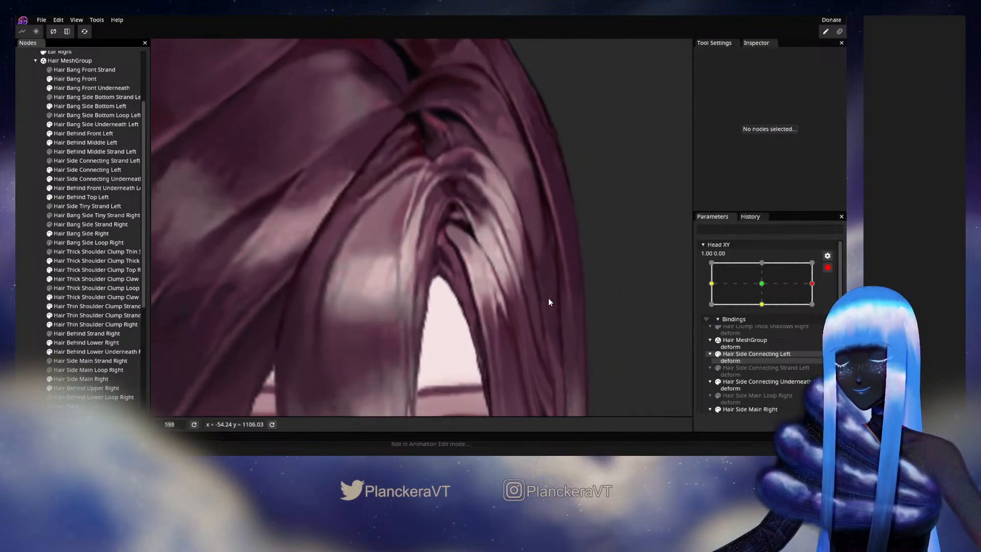
{"action": "scroll", "coordinate": [548, 298], "scroll_direction": "down", "scroll_amount": 4}
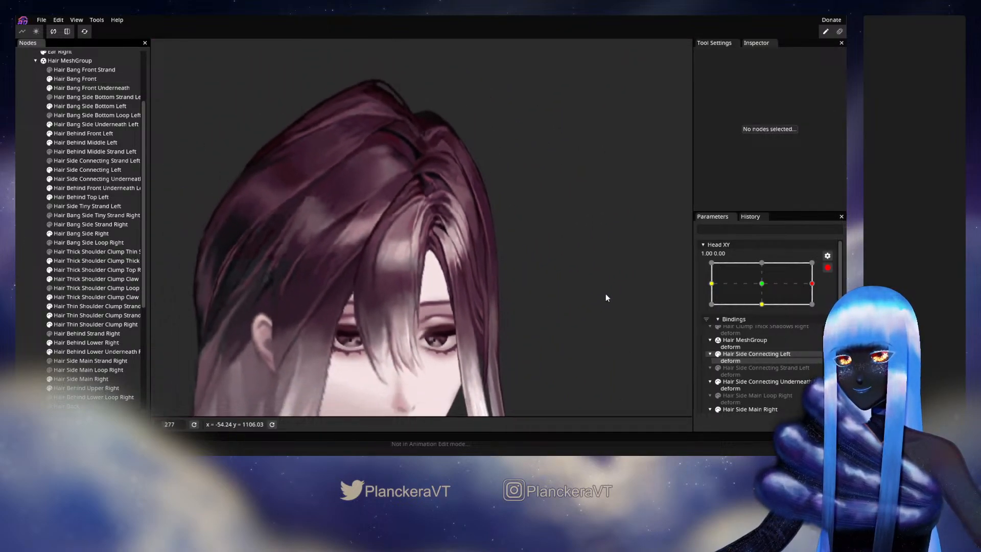
{"action": "left_click", "coordinate": [828, 268]}
{"action": "scroll", "coordinate": [534, 289], "scroll_direction": "down", "scroll_amount": 1}
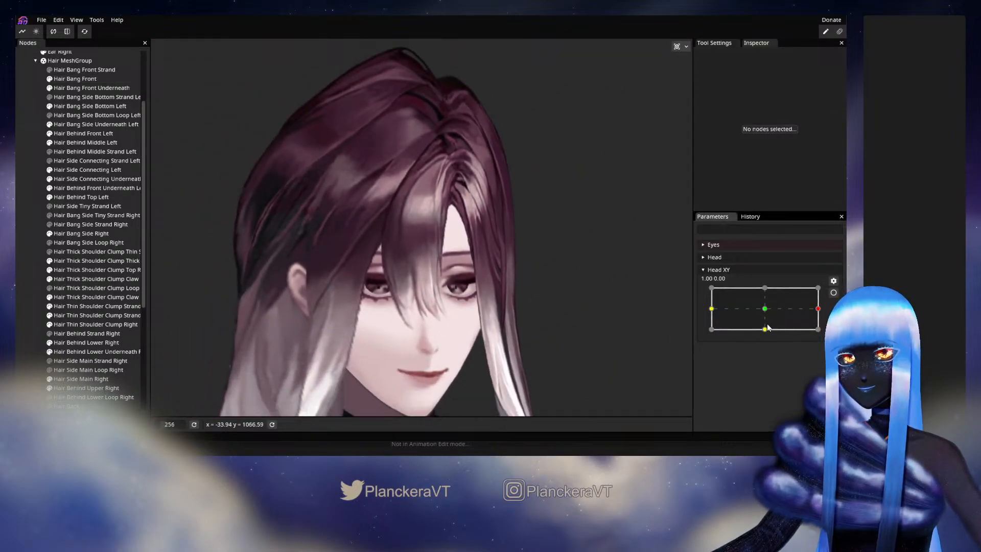
{"action": "mouse_move", "coordinate": [819, 310]}
{"action": "left_mouse_down"}
{"action": "mouse_move", "coordinate": [765, 310]}
{"action": "mouse_move", "coordinate": [826, 314]}
{"action": "mouse_move", "coordinate": [764, 317]}
{"action": "mouse_move", "coordinate": [817, 319]}
{"action": "left_mouse_up"}
Rearm Head XY at 1.00, 0.00 and adjust more vertices along the highlight strands near Hair Bang Front's root.
{"action": "left_click", "coordinate": [833, 293]}
{"action": "scroll", "coordinate": [393, 265], "scroll_direction": "up", "scroll_amount": 4}
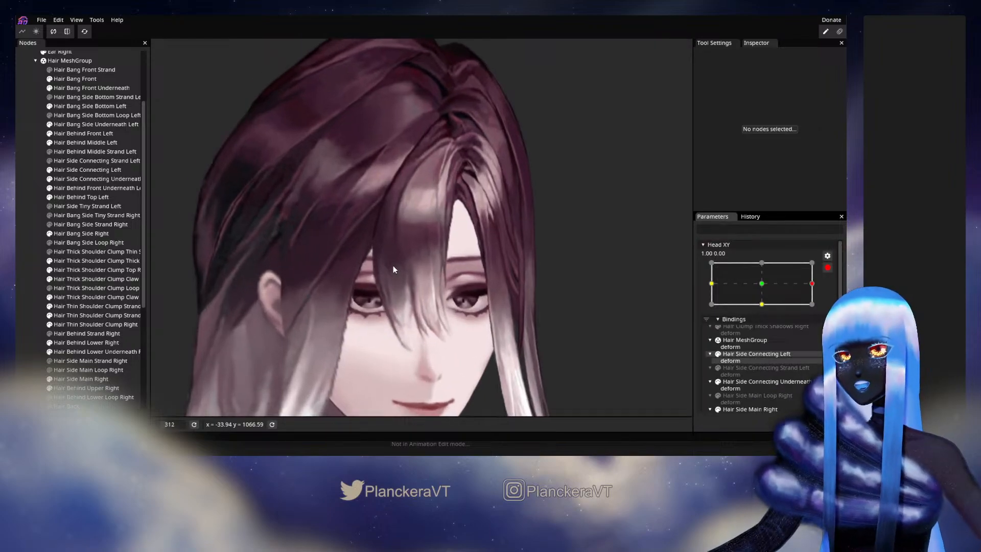
{"action": "left_click", "coordinate": [62, 81]}
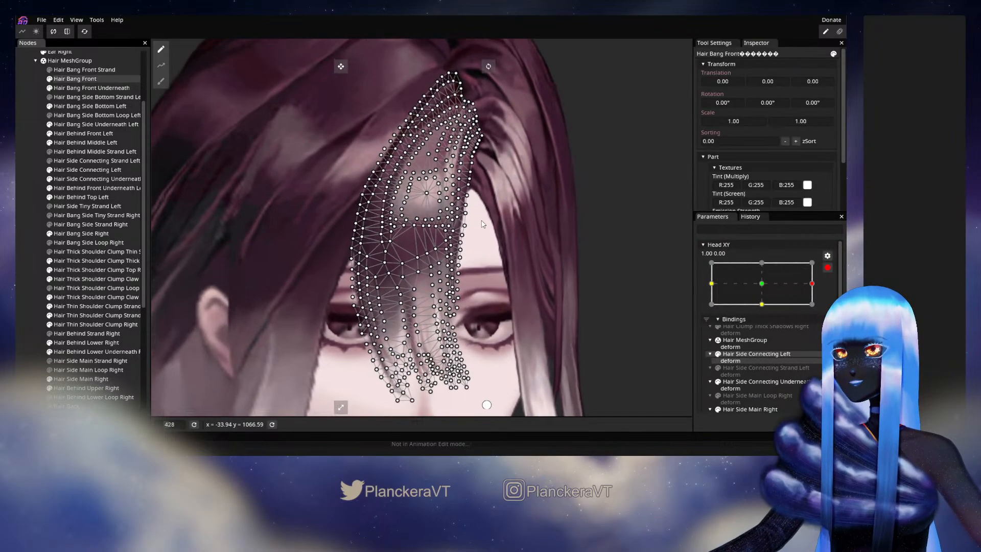
{"action": "scroll", "coordinate": [449, 283], "scroll_direction": "up", "scroll_amount": 4}
{"action": "scroll", "coordinate": [447, 289], "scroll_direction": "up", "scroll_amount": 3}
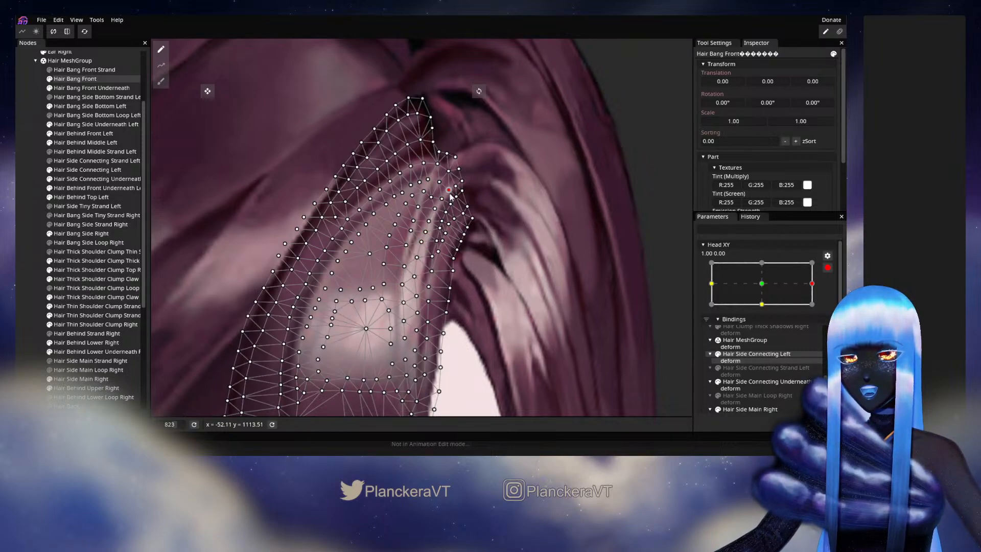
{"action": "left_click", "coordinate": [83, 238]}
{"action": "scroll", "coordinate": [474, 292], "scroll_direction": "down", "scroll_amount": 5}
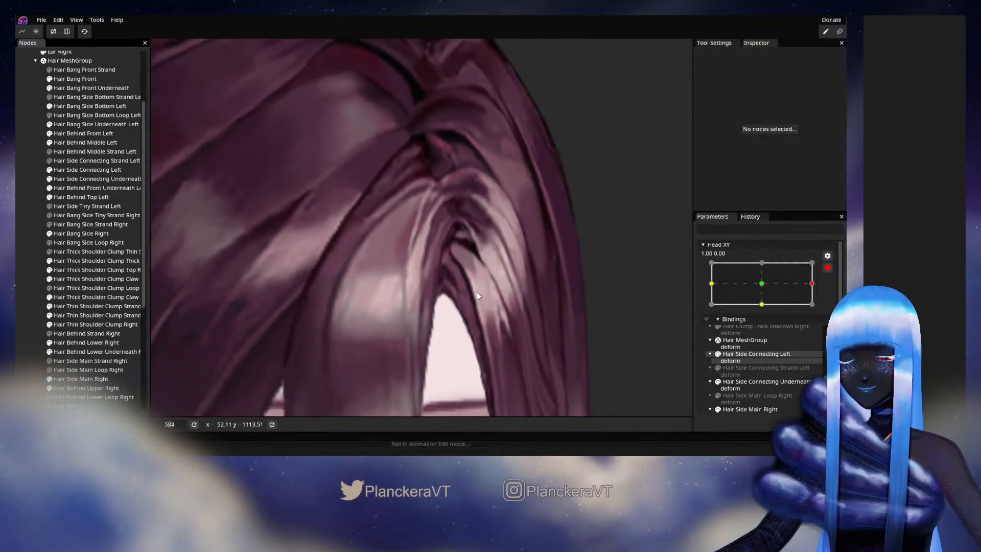
Disarm Head XY and preview the head turn up to full X to check the front bang's highlight strands.
{"action": "scroll", "coordinate": [488, 297], "scroll_direction": "down", "scroll_amount": 4}
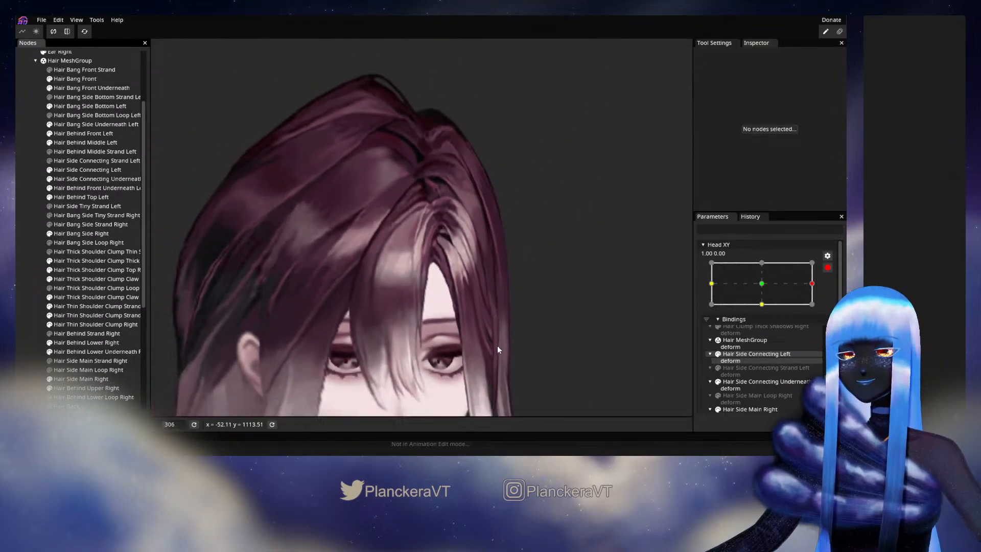
{"action": "left_click", "coordinate": [829, 267]}
{"action": "mouse_move", "coordinate": [817, 309]}
{"action": "left_mouse_down"}
{"action": "mouse_move", "coordinate": [774, 307]}
{"action": "mouse_move", "coordinate": [826, 316]}
{"action": "mouse_move", "coordinate": [779, 319]}
{"action": "mouse_move", "coordinate": [826, 308]}
{"action": "left_mouse_up"}
Arm Head XY at 1.00, 0.00 and brush the outer edge of Hair Bang Front lightly with the 60.00 Circle Brush.
{"action": "left_click", "coordinate": [833, 292]}
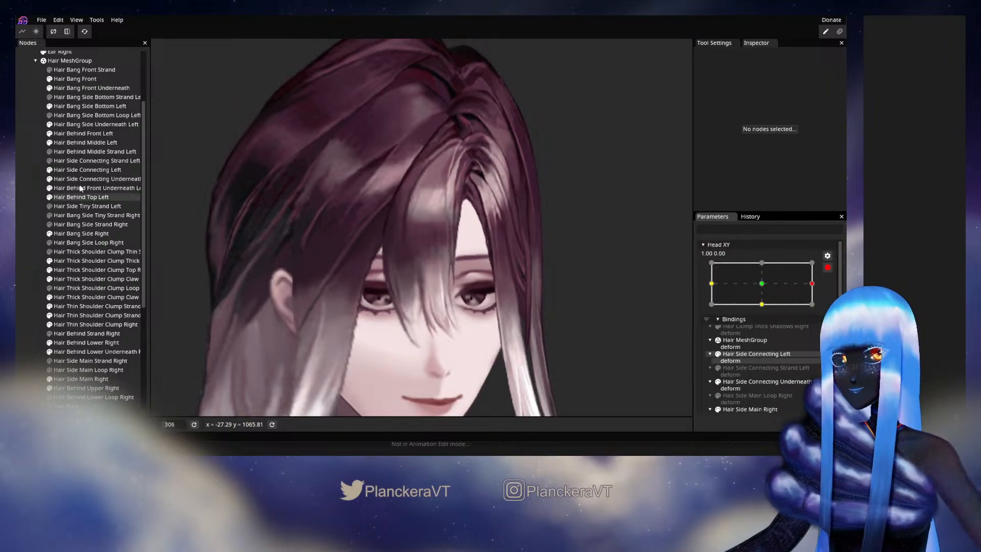
{"action": "left_click", "coordinate": [63, 79]}
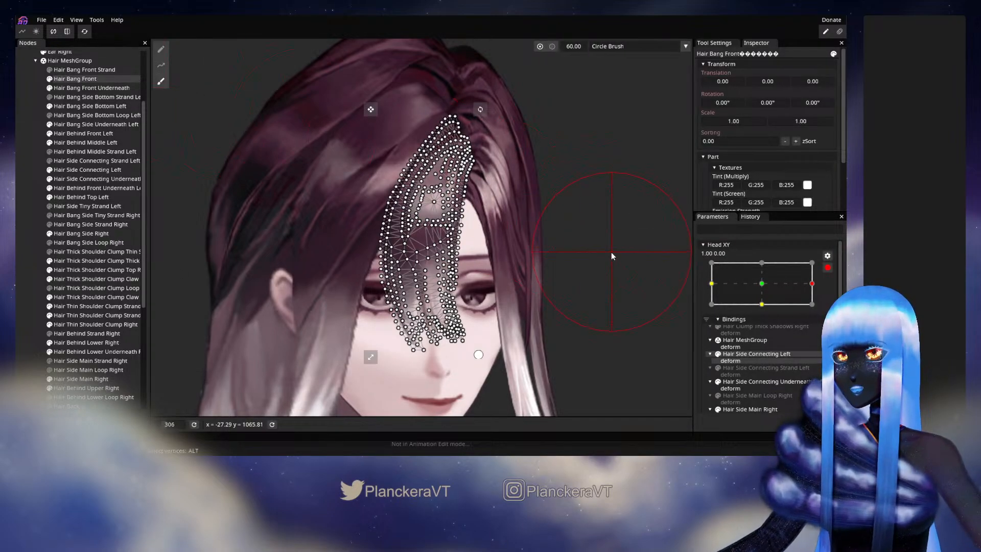
{"action": "scroll", "coordinate": [611, 252], "scroll_direction": "up", "scroll_amount": 2}
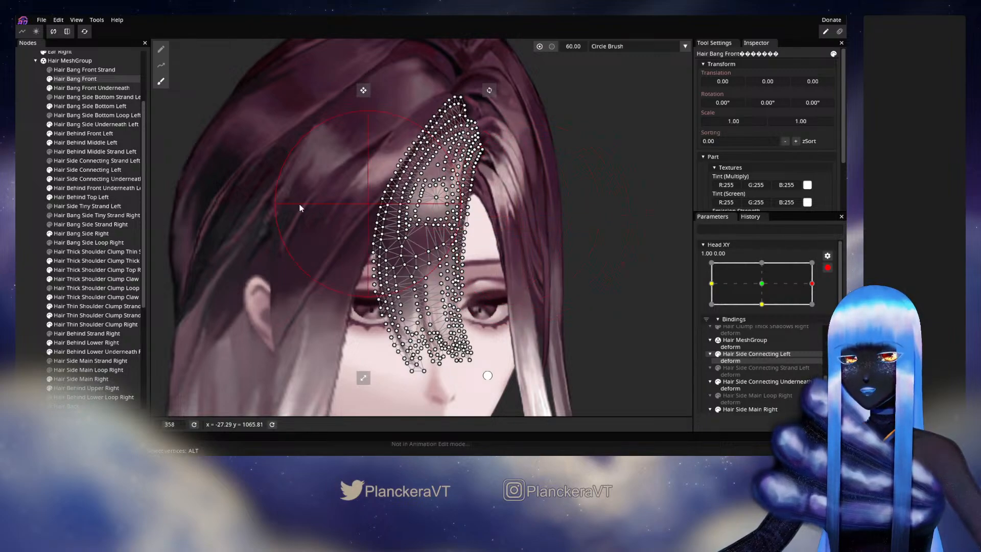
{"action": "left_click", "coordinate": [81, 241]}
Disarm Head XY and preview the whole head turning from full X back through the centre to check the overall hair movement.
{"action": "scroll", "coordinate": [566, 309], "scroll_direction": "down", "scroll_amount": 2}
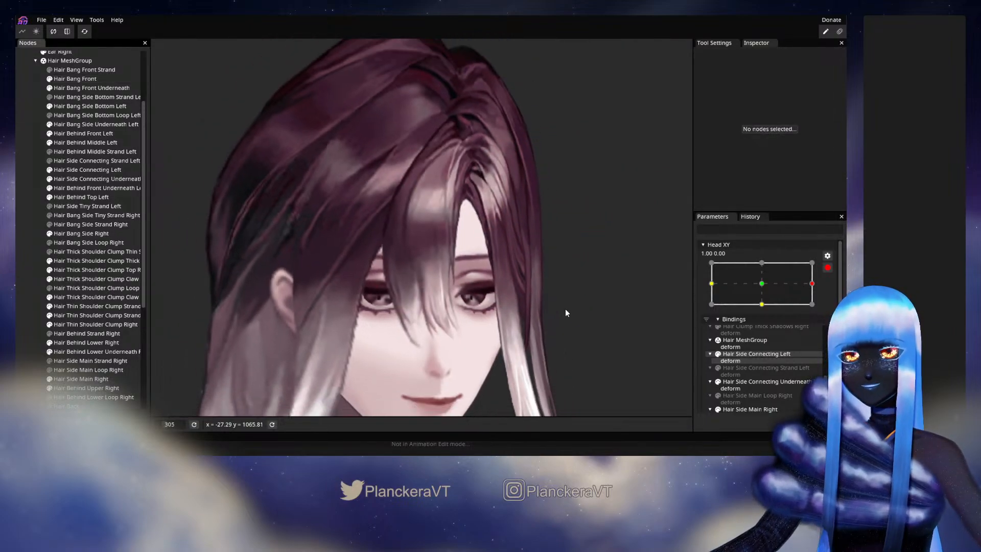
{"action": "left_click", "coordinate": [827, 268]}
{"action": "left_click_drag", "start_coordinate": [818, 308], "coordinate": [776, 308]}
{"action": "scroll", "coordinate": [485, 294], "scroll_direction": "down", "scroll_amount": 5}
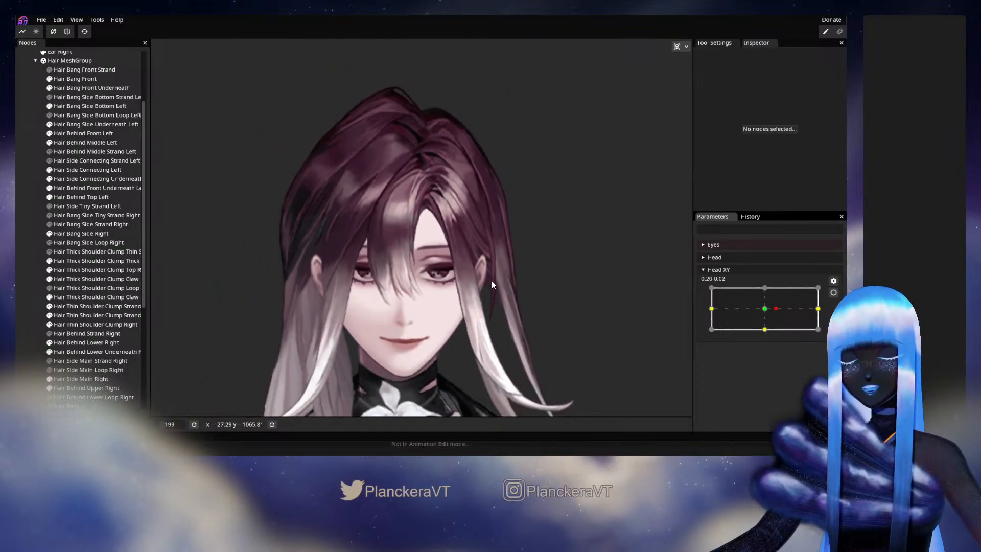
{"action": "scroll", "coordinate": [573, 331], "scroll_direction": "down", "scroll_amount": 3}
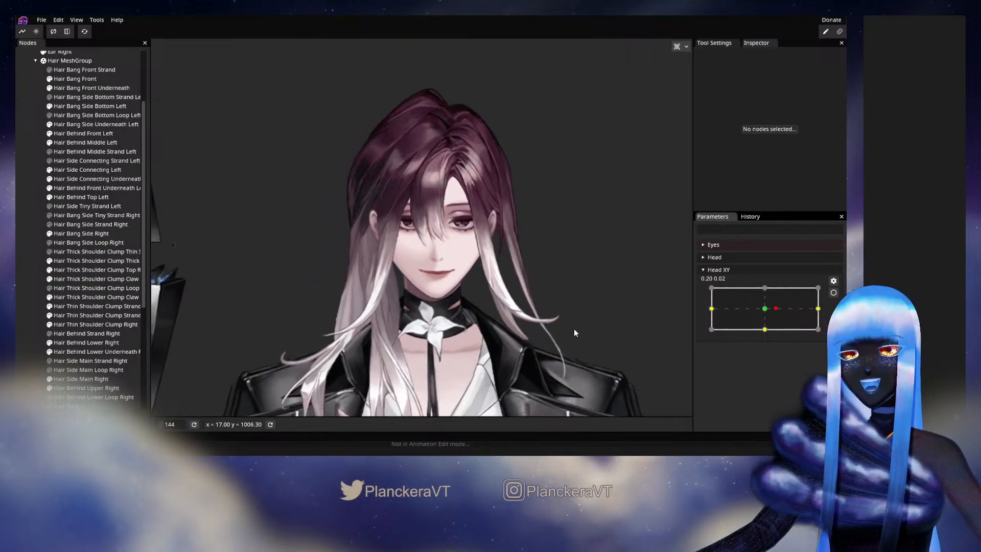
{"action": "left_click_drag", "start_coordinate": [776, 309], "coordinate": [753, 313]}
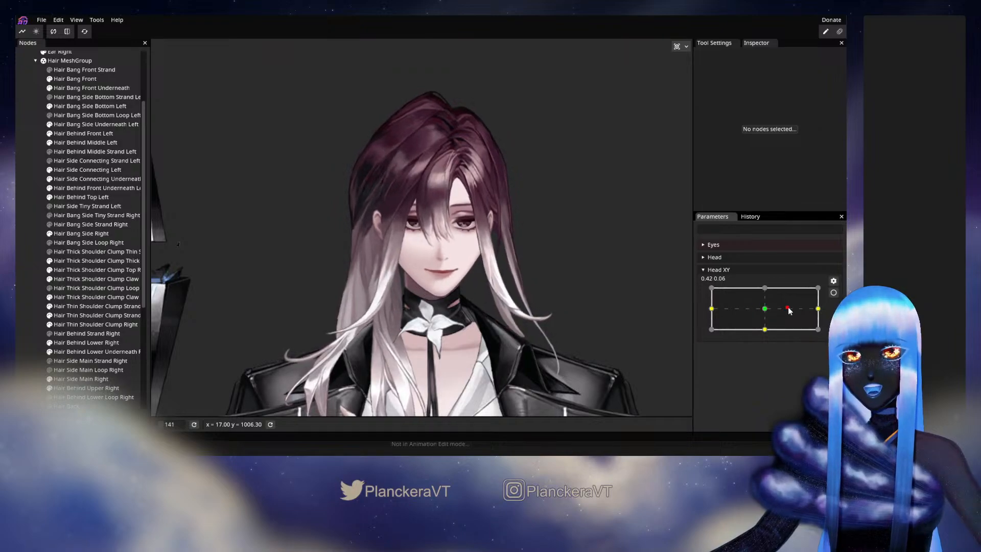
Preview the head turn between the centre and full X on Head XY to check the hair movement.
{"action": "left_click_drag", "start_coordinate": [790, 313], "coordinate": [763, 311]}
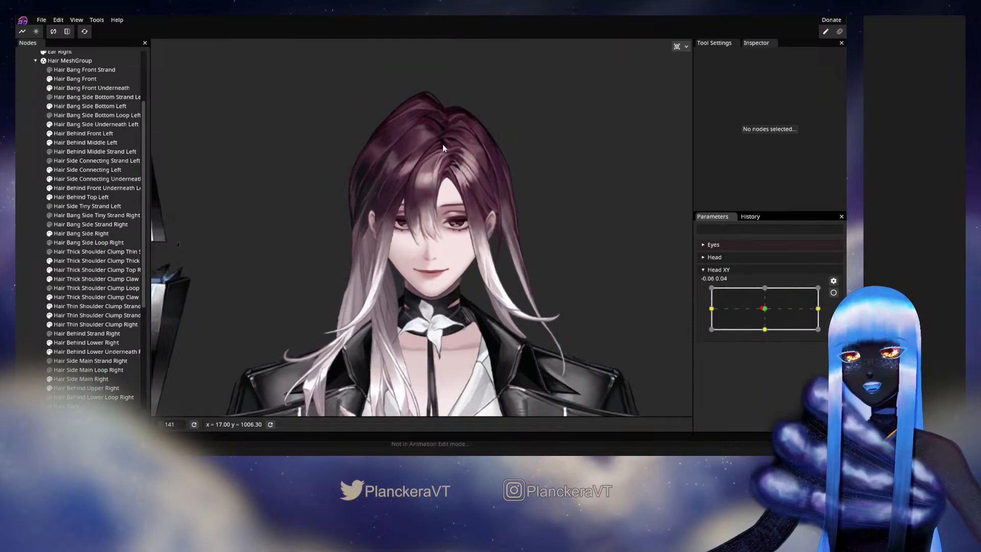
{"action": "left_click_drag", "start_coordinate": [766, 310], "coordinate": [825, 312]}
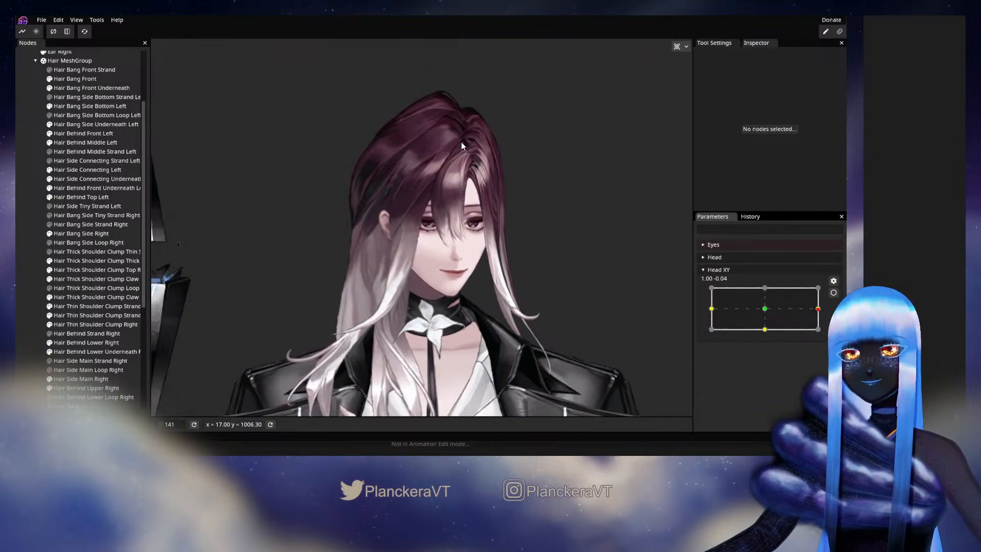
{"action": "left_click_drag", "start_coordinate": [787, 302], "coordinate": [829, 314]}
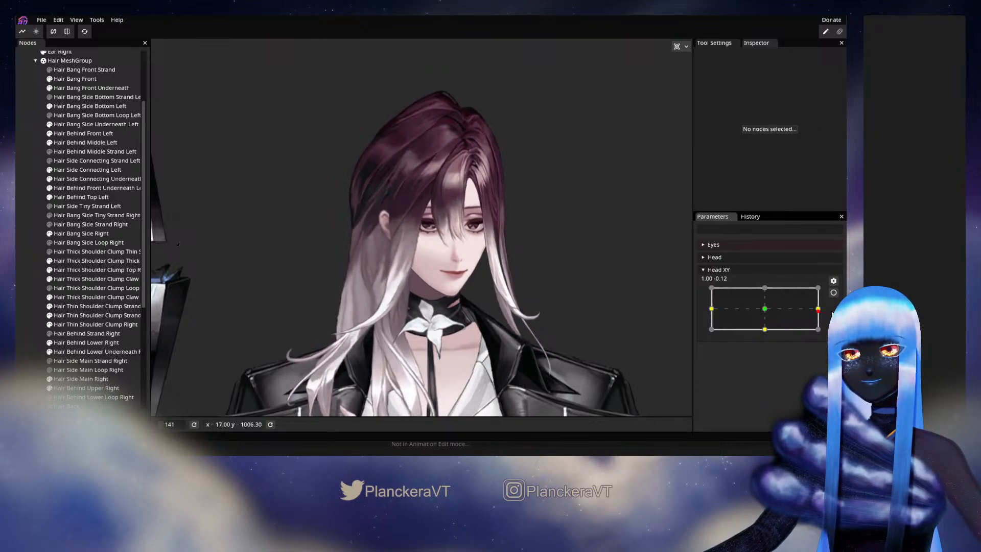
{"action": "left_click_drag", "start_coordinate": [830, 315], "coordinate": [821, 319]}
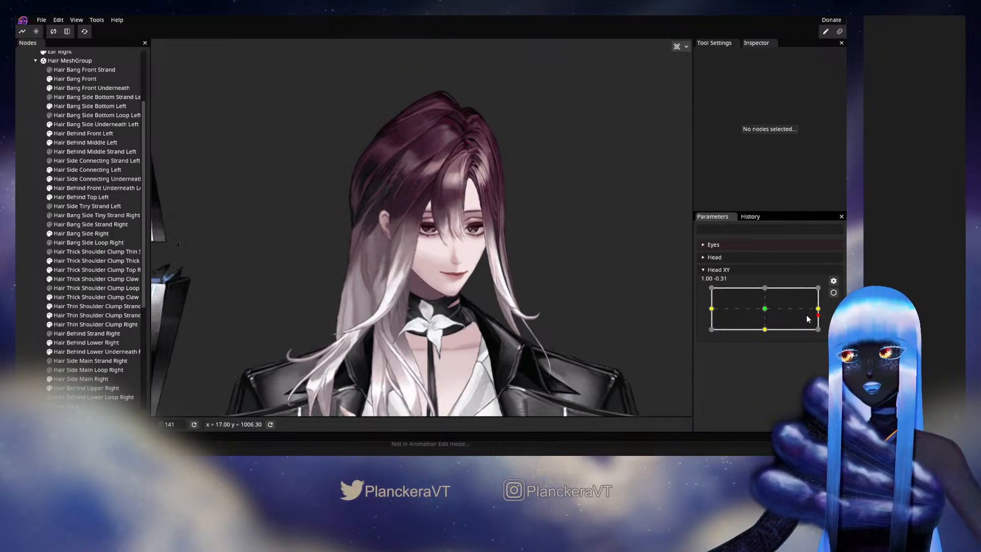
{"action": "mouse_move", "coordinate": [819, 317]}
{"action": "left_mouse_down"}
{"action": "mouse_move", "coordinate": [772, 309]}
{"action": "mouse_move", "coordinate": [819, 317]}
{"action": "left_mouse_up"}
{"action": "left_click", "coordinate": [833, 292]}
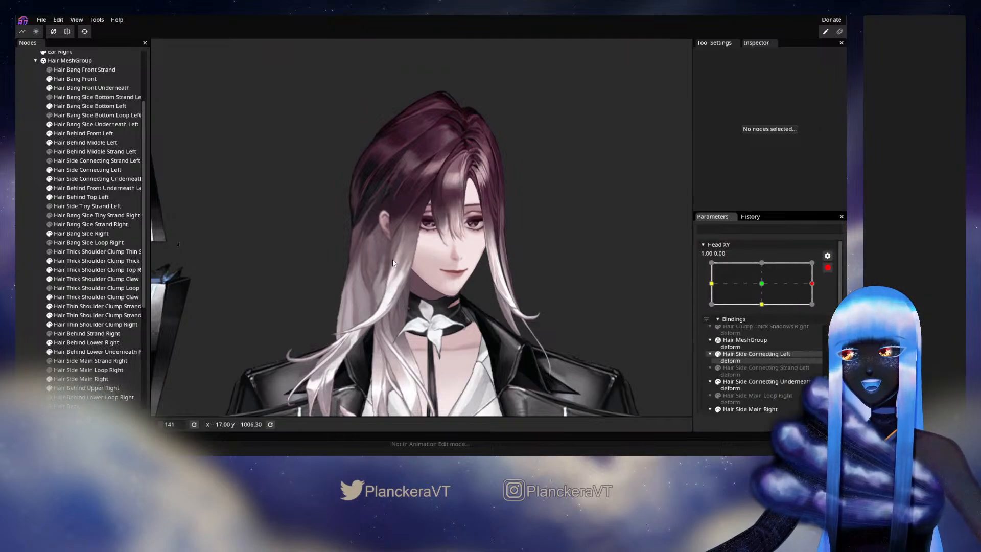
{"action": "left_click", "coordinate": [76, 170]}
{"action": "left_click", "coordinate": [161, 82]}
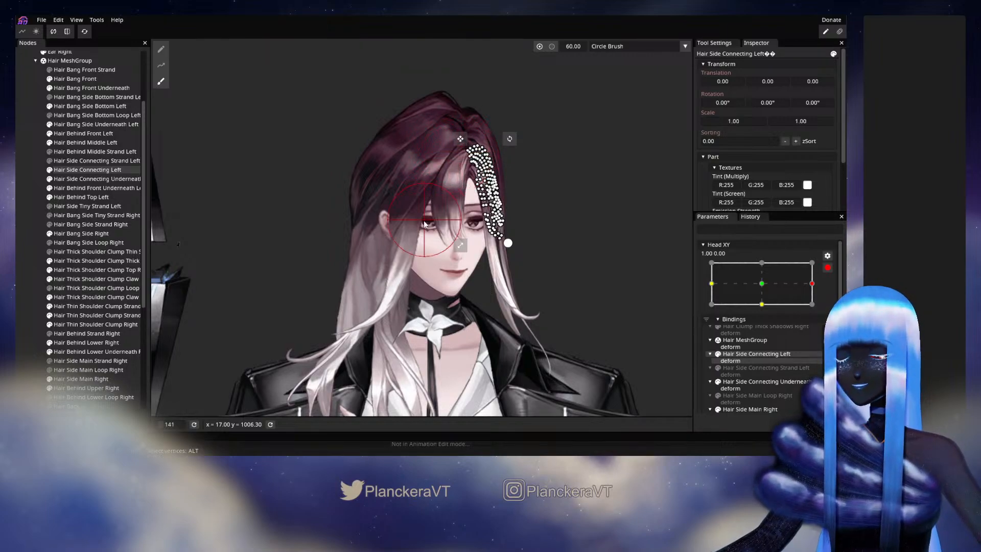
{"action": "scroll", "coordinate": [425, 230], "scroll_direction": "up", "scroll_amount": 3}
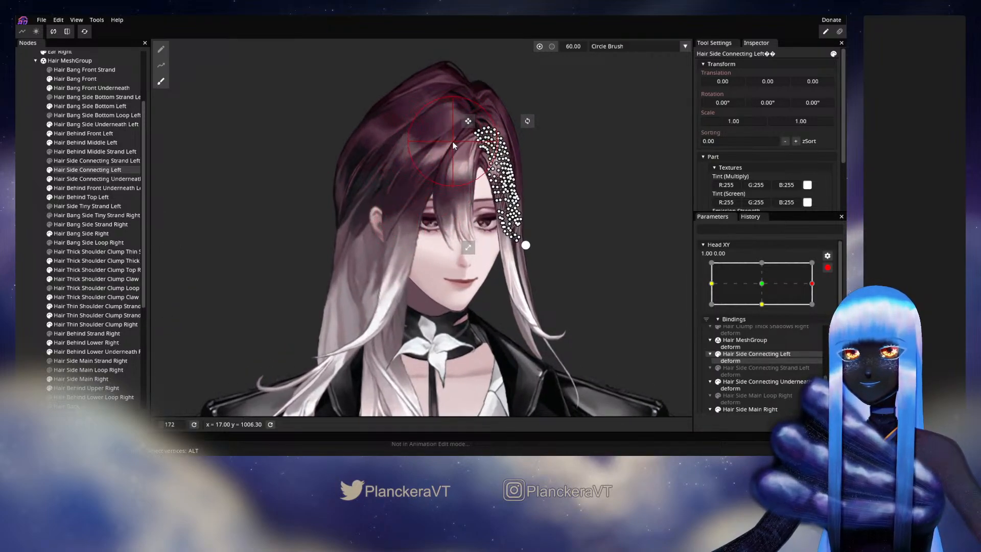
{"action": "left_click", "coordinate": [28, 199]}
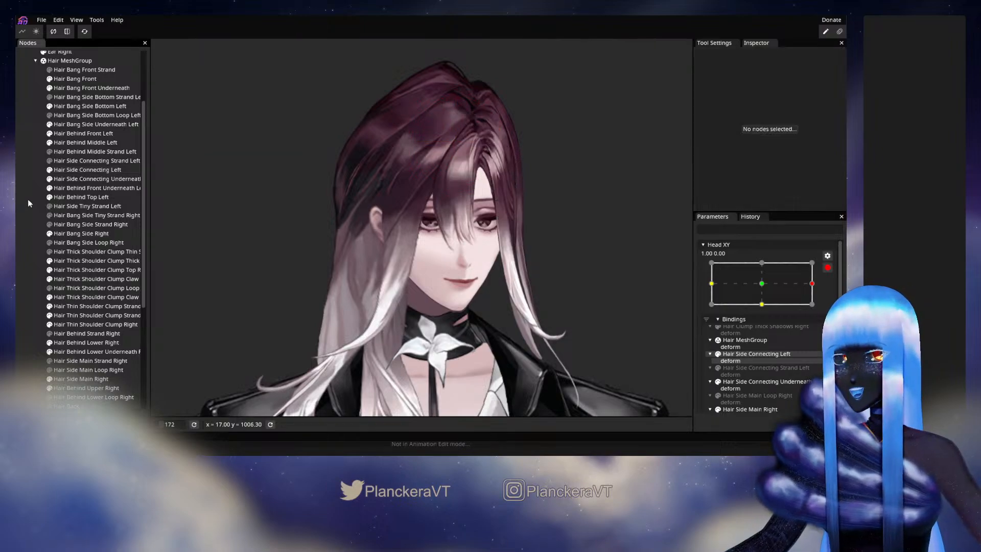
{"action": "scroll", "coordinate": [546, 258], "scroll_direction": "down", "scroll_amount": 4}
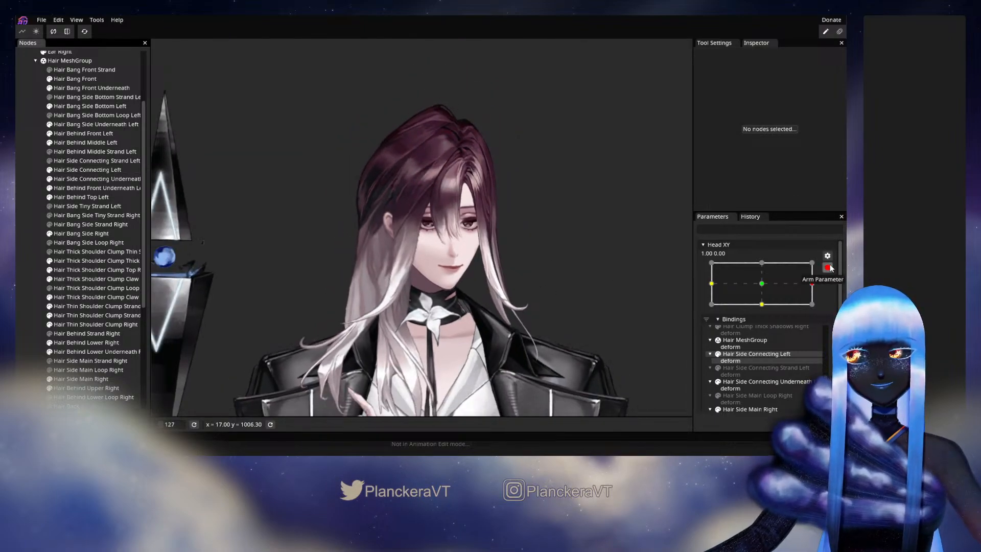
{"action": "left_click", "coordinate": [828, 267]}
Check the hair at full X with small vertical shifts of Head XY and save the project.
{"action": "mouse_move", "coordinate": [817, 308]}
{"action": "left_mouse_down"}
{"action": "mouse_move", "coordinate": [756, 303]}
{"action": "mouse_move", "coordinate": [827, 305]}
{"action": "mouse_move", "coordinate": [764, 310]}
{"action": "mouse_move", "coordinate": [820, 311]}
{"action": "left_mouse_up"}
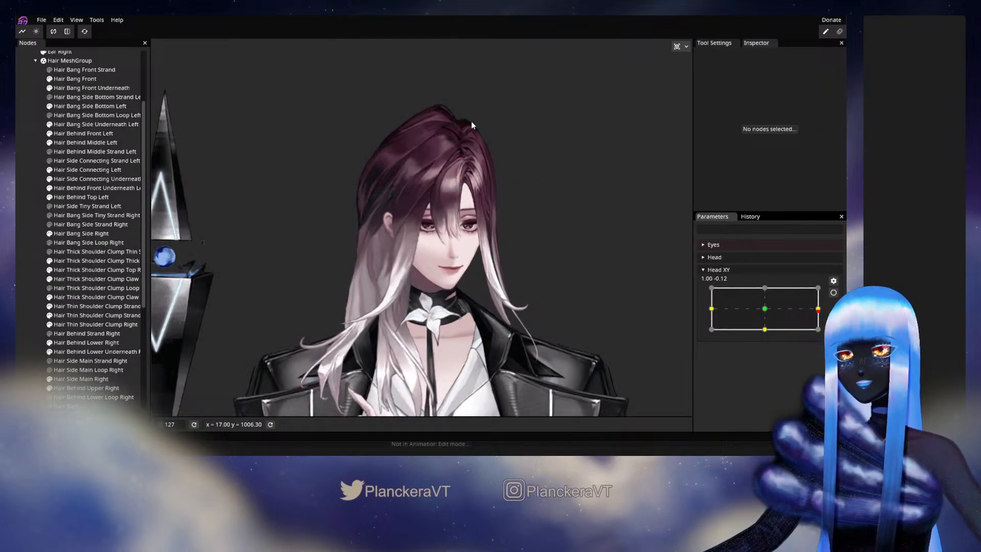
{"action": "mouse_move", "coordinate": [822, 312]}
{"action": "left_mouse_down"}
{"action": "mouse_move", "coordinate": [763, 308]}
{"action": "mouse_move", "coordinate": [818, 299]}
{"action": "left_mouse_up"}
{"action": "left_click", "coordinate": [40, 20]}
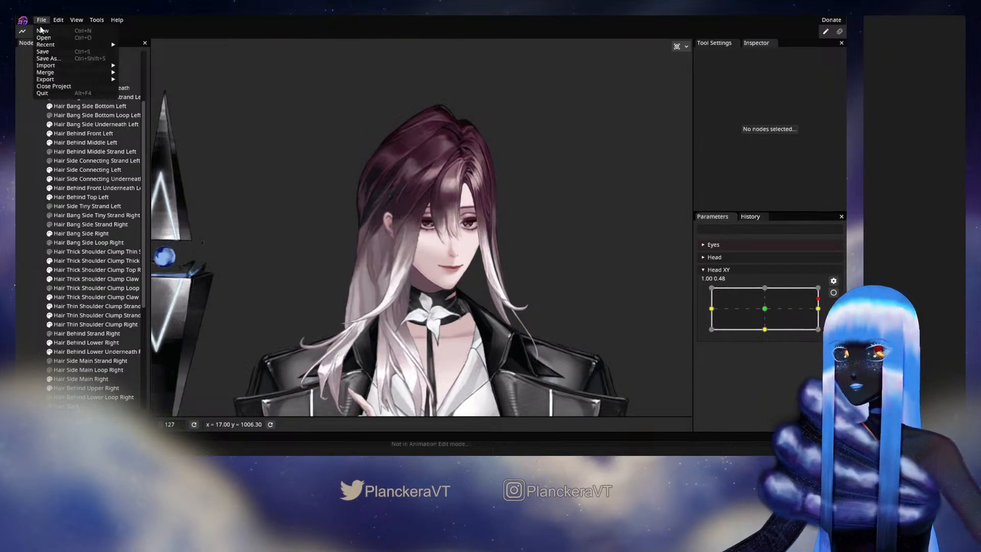
{"action": "key", "text": "ctrl+s"}
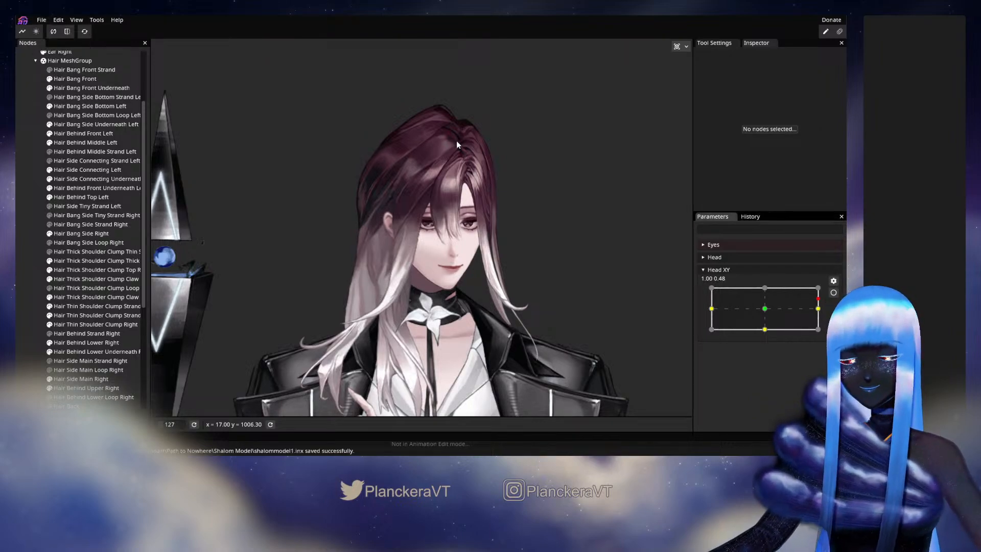